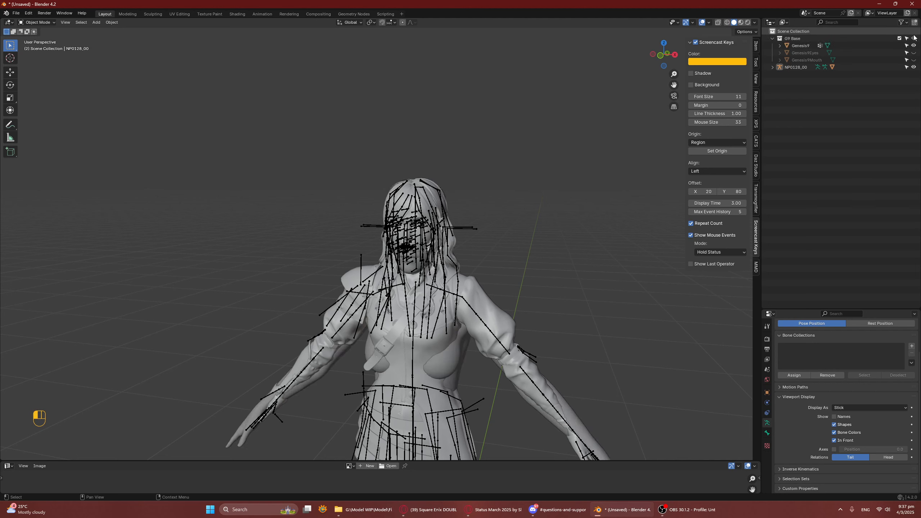
# Step: Move the NP0128_00 armature with its whole hierarchy into a new collection and hide that collection
pyautogui.click(913, 67)
pyautogui.click(914, 68)
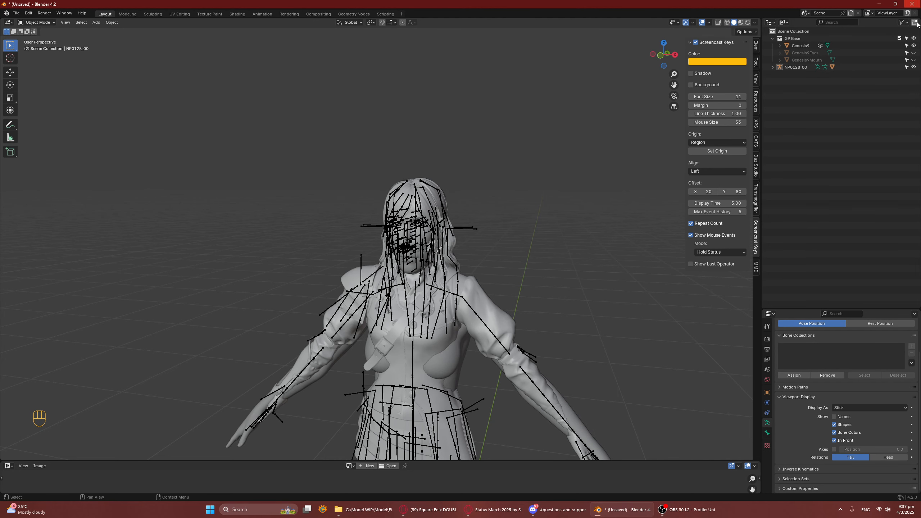
pyautogui.click(802, 39)
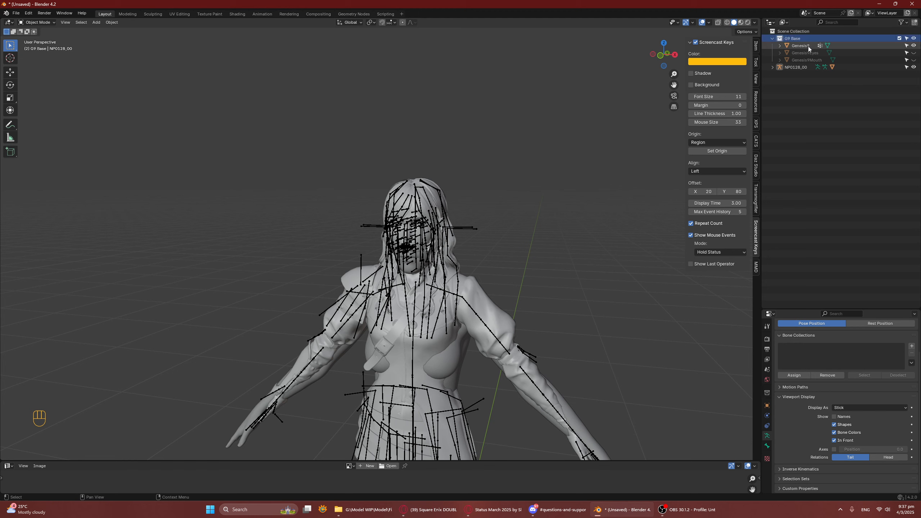
pyautogui.click(801, 68)
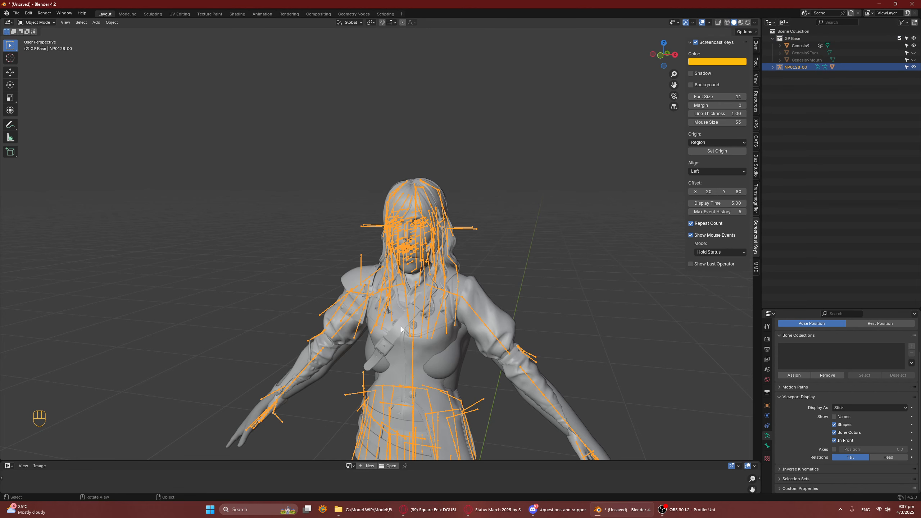
pyautogui.click(914, 24)
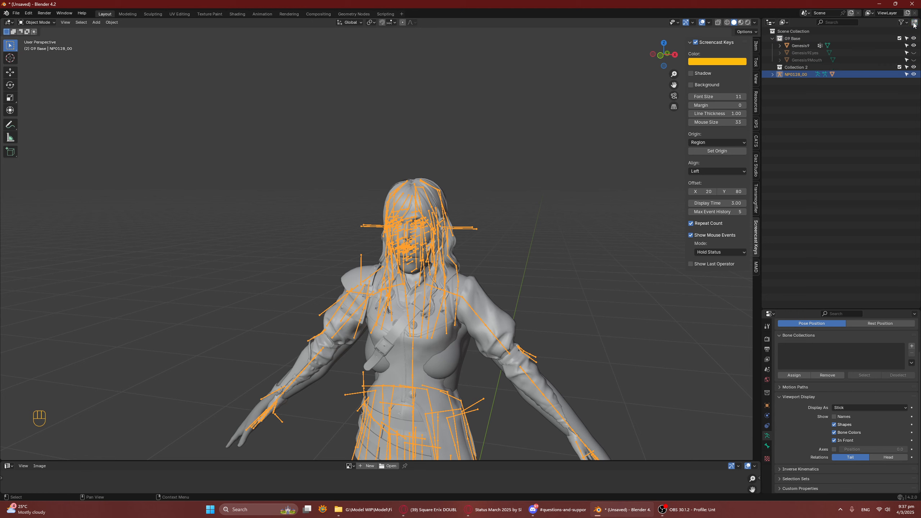
pyautogui.rightClick(798, 74)
pyautogui.click(791, 115)
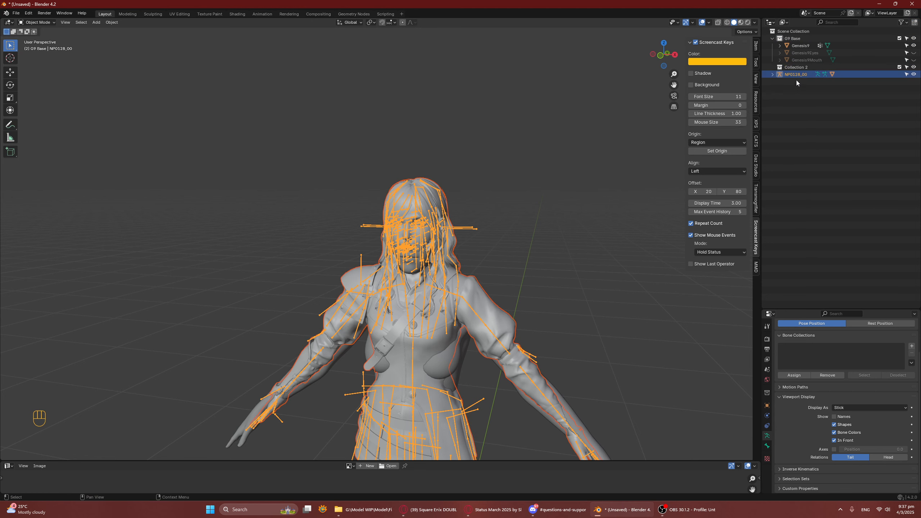
pyautogui.moveTo(795, 76); pyautogui.dragTo(801, 69)
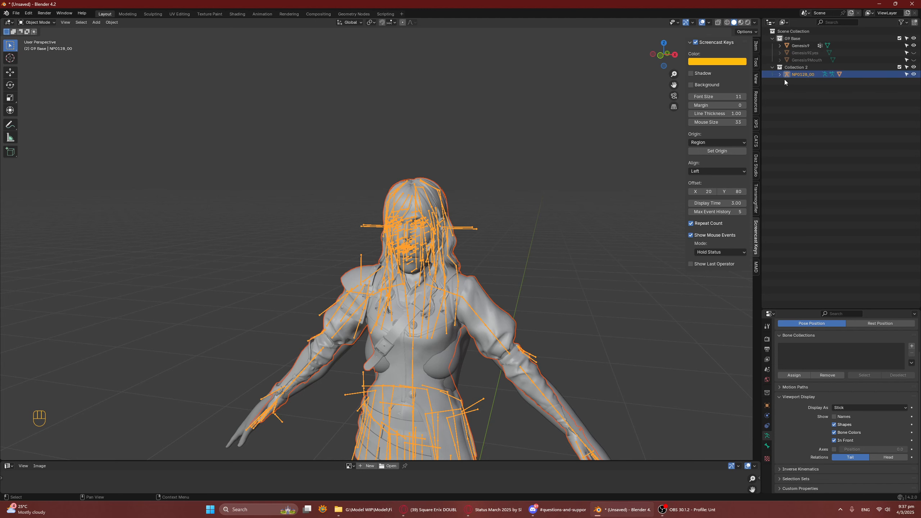
pyautogui.click(913, 67)
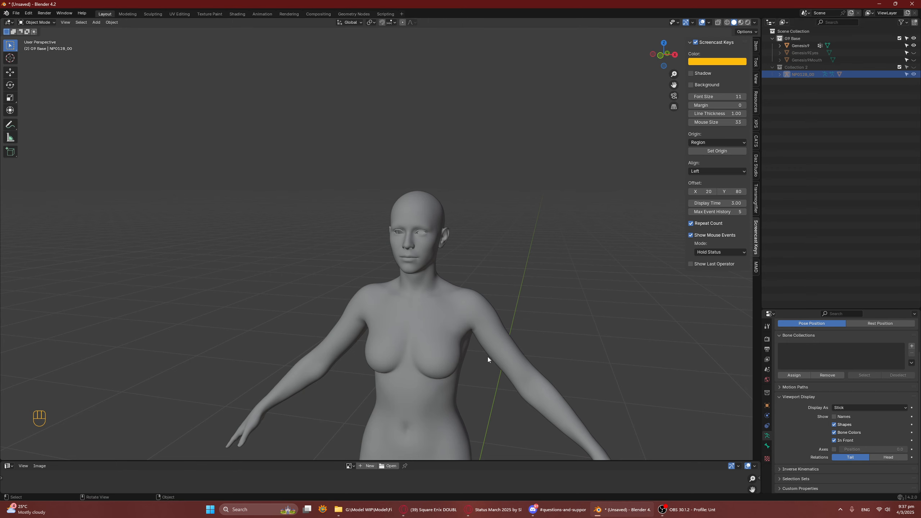
# Step: Launch DAZ Studio 4.23, switch to it and load a Genesis 9 figure into the empty scene
pyautogui.click(474, 322)
pyautogui.click(608, 510)
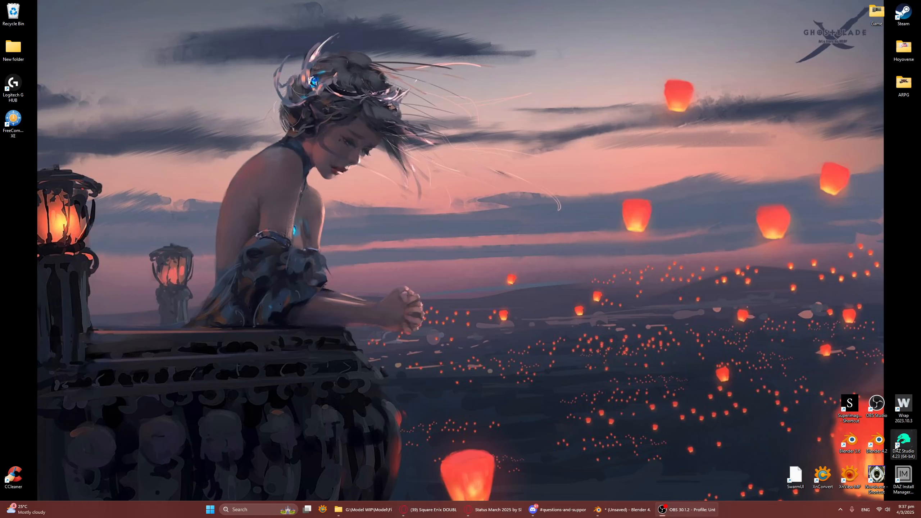
pyautogui.click(900, 438)
pyautogui.doubleClick(903, 441)
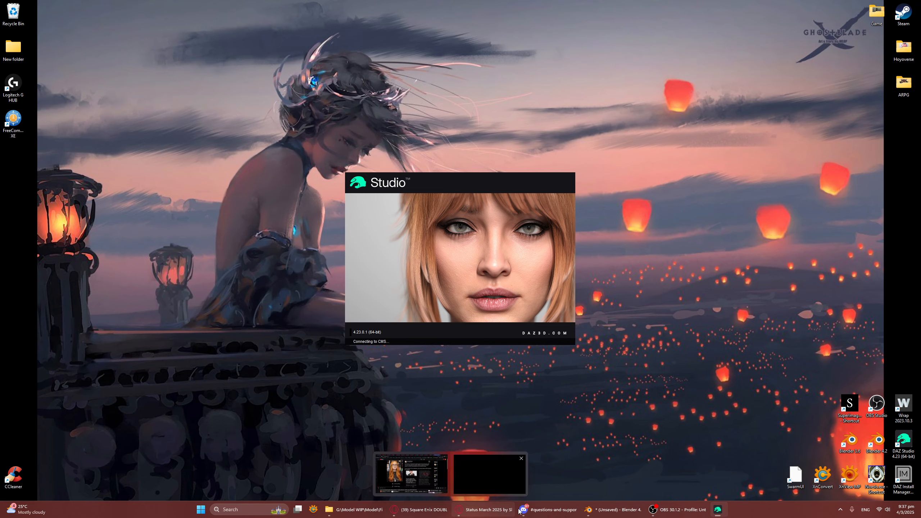
pyautogui.click(618, 510)
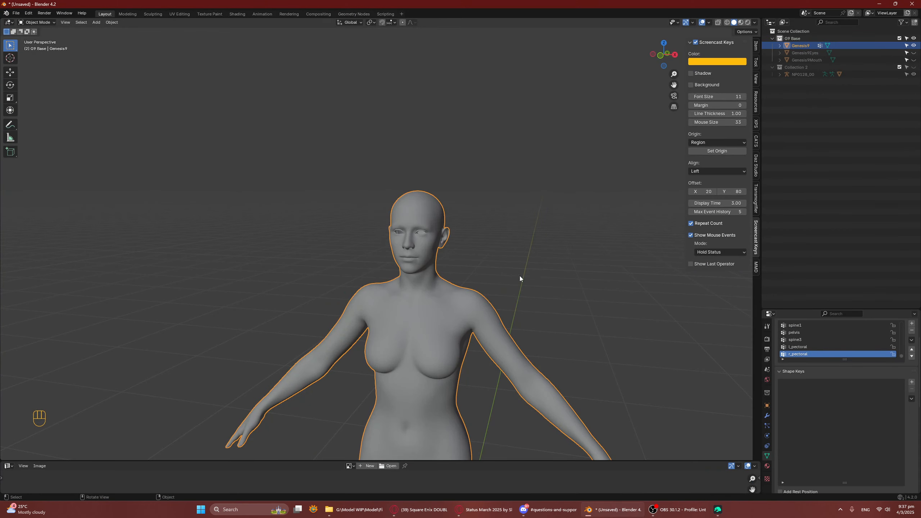
pyautogui.scroll(-5, 522, 268)
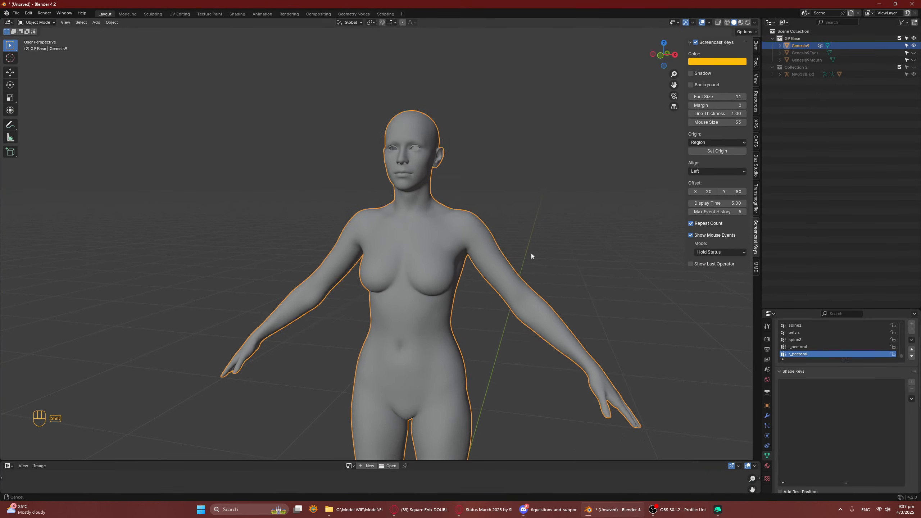
pyautogui.click(717, 510)
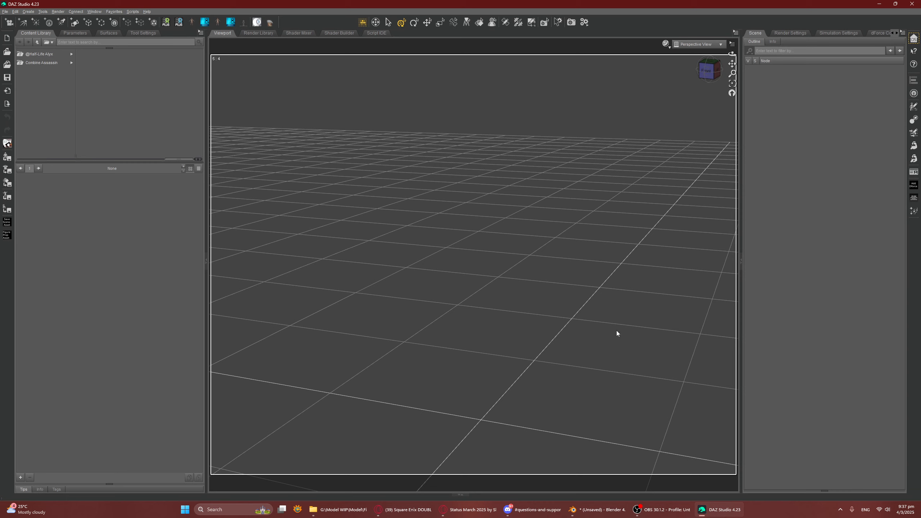
pyautogui.click(244, 24)
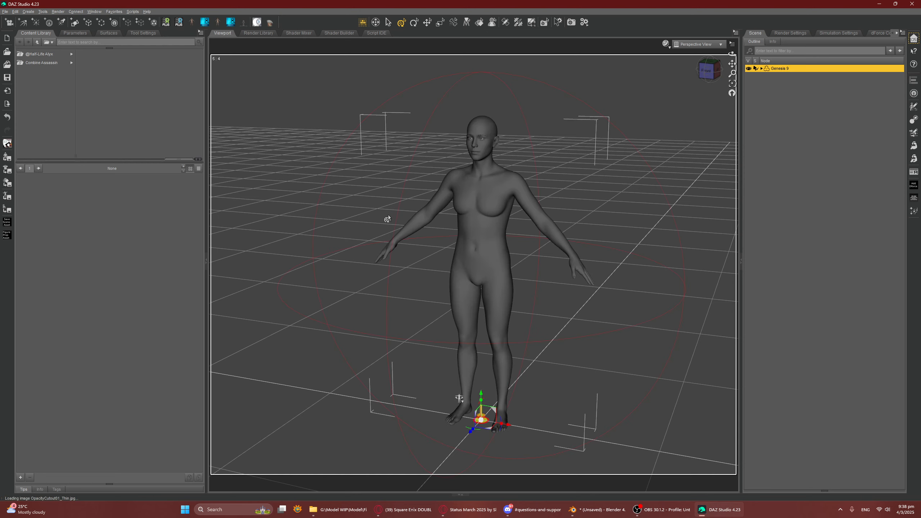
# Step: Delete the Genesis 9 figure's eyelashes, tear, eyes, mouth, eyebrows and both D-Former nodes from the scene
pyautogui.click(761, 69)
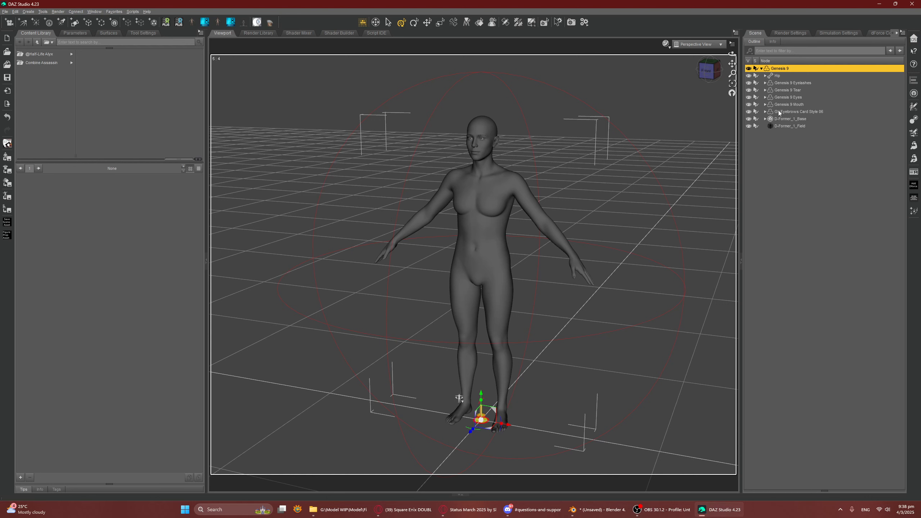
pyautogui.click(787, 84)
pyautogui.click(610, 512)
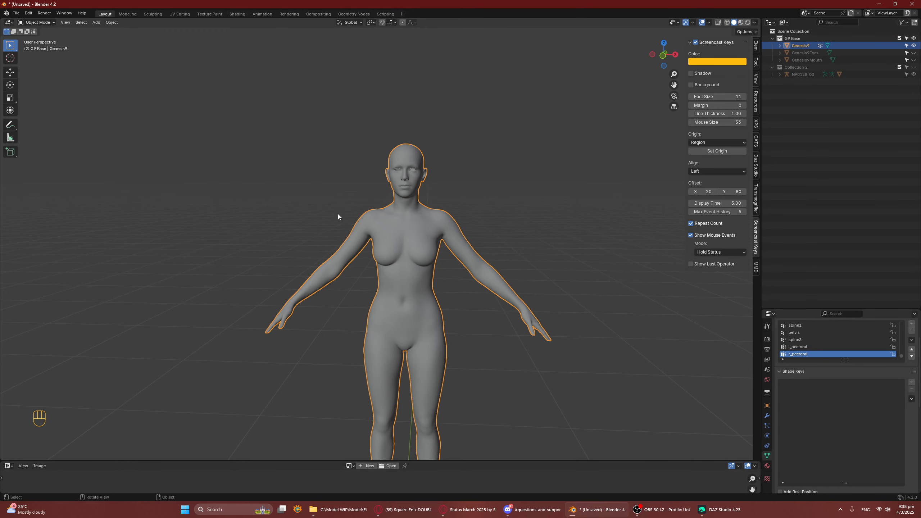
pyautogui.moveTo(600, 512)
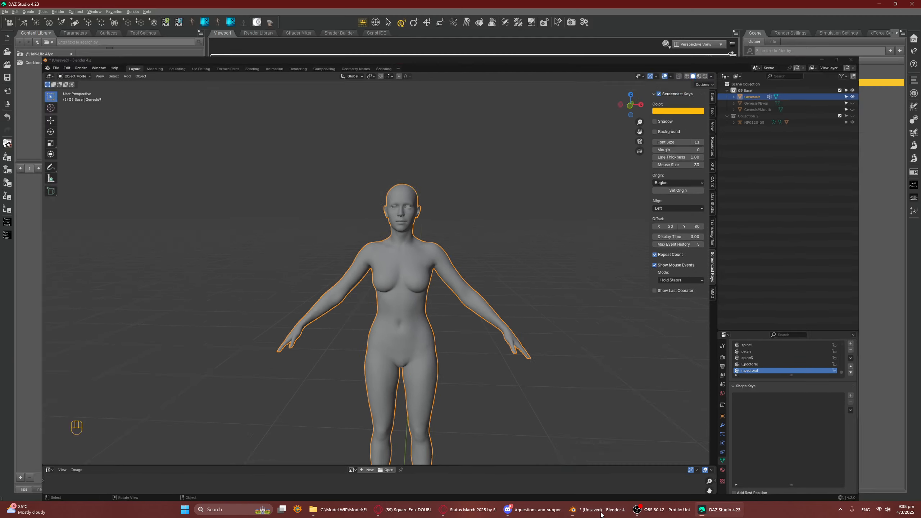
pyautogui.click(600, 512)
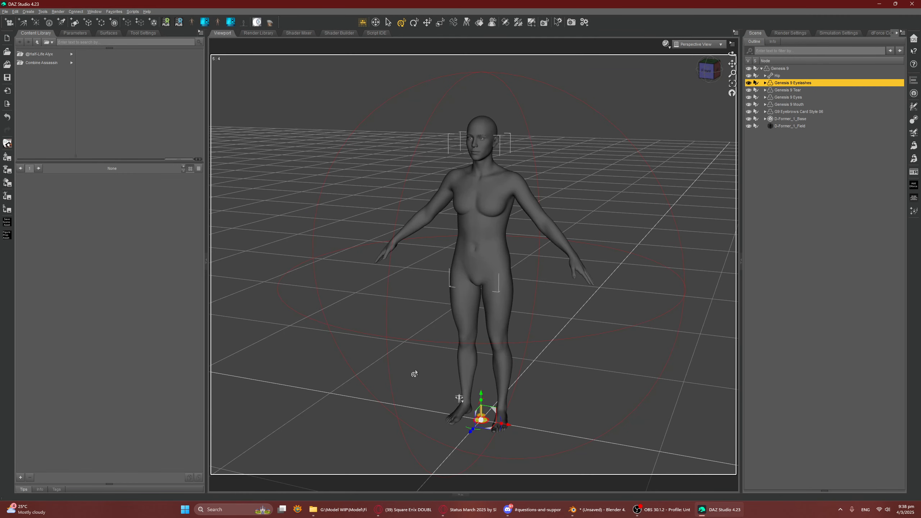
pyautogui.keyDown('shift'); pyautogui.click(785, 126); pyautogui.keyUp('shift')
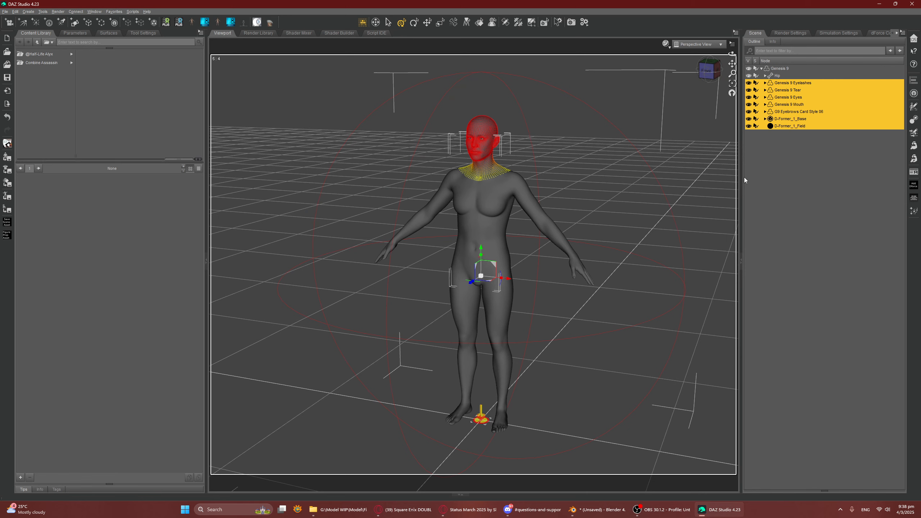
pyautogui.press('Delete')
# Step: Set the Genesis 9 figure's Resolution Level to Base in its general parameters
pyautogui.click(781, 68)
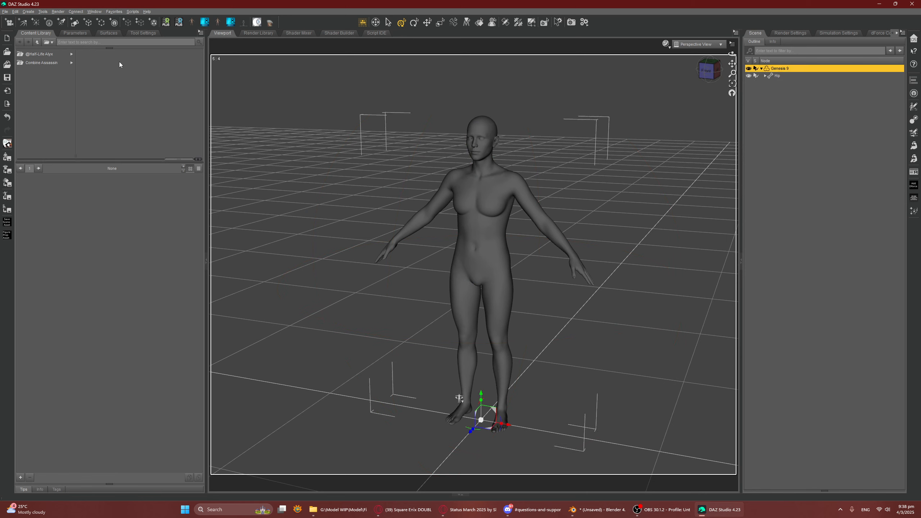
pyautogui.click(75, 33)
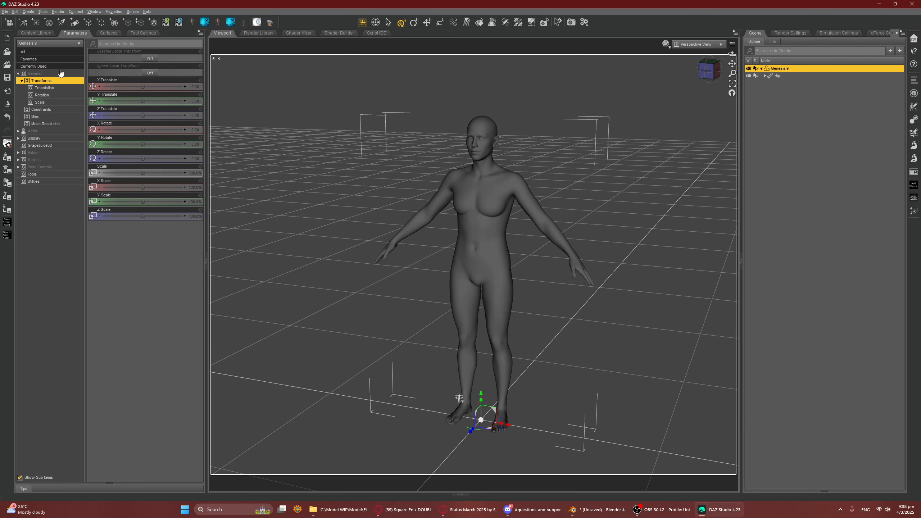
pyautogui.click(61, 74)
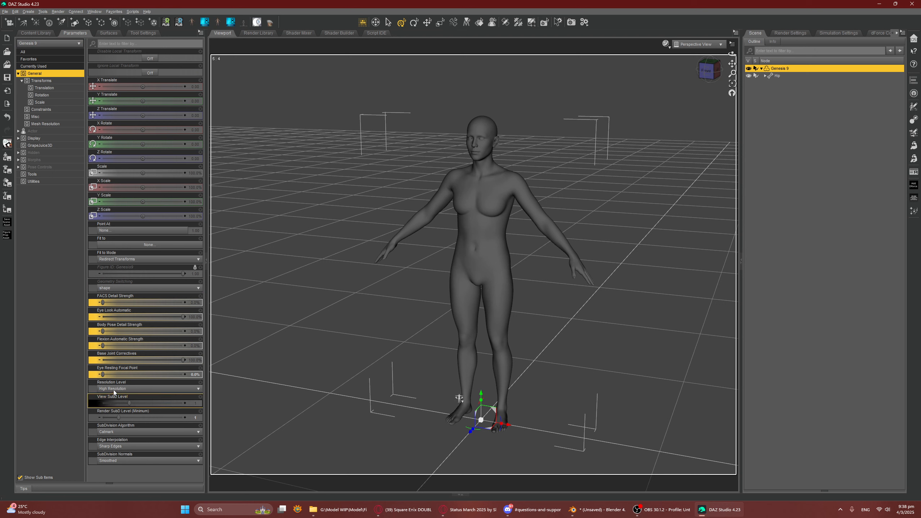
pyautogui.click(129, 391)
pyautogui.click(127, 398)
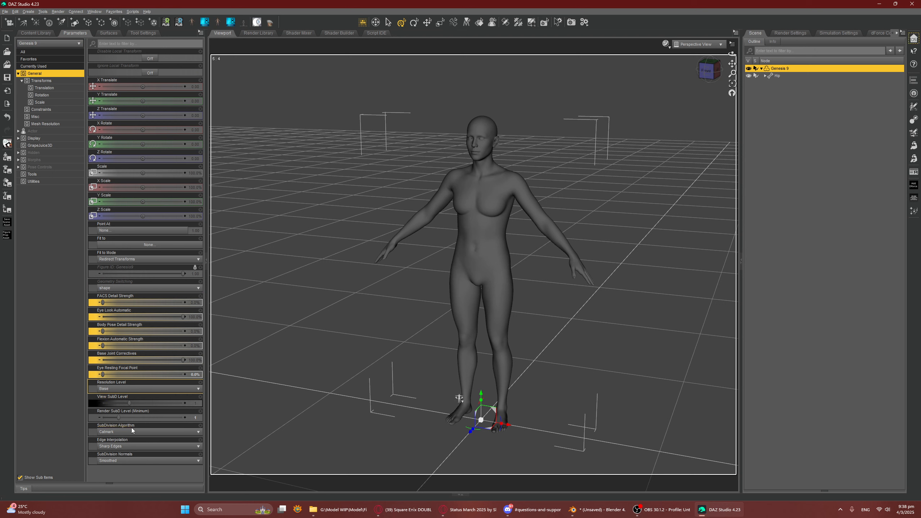
# Step: Change the viewport draw style to Wire Texture Shaded to show the figure's mesh lines
pyautogui.click(652, 46)
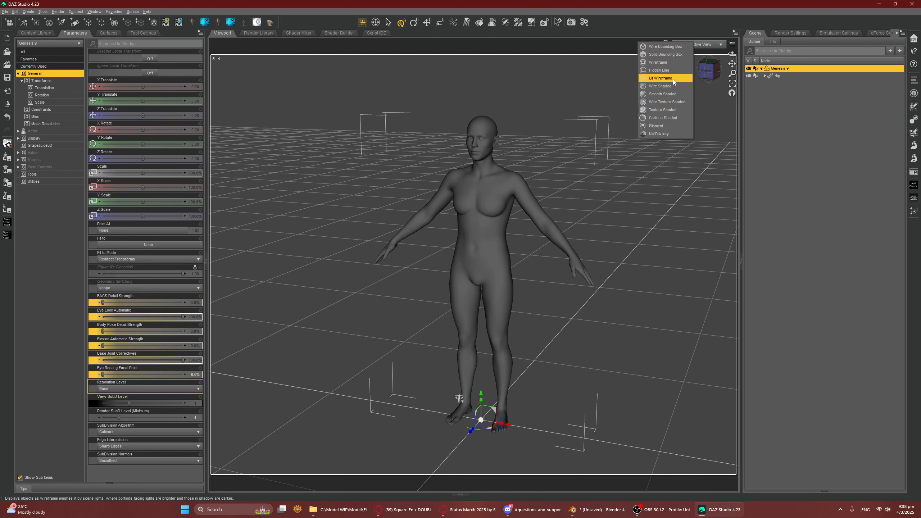
pyautogui.click(668, 79)
pyautogui.click(665, 44)
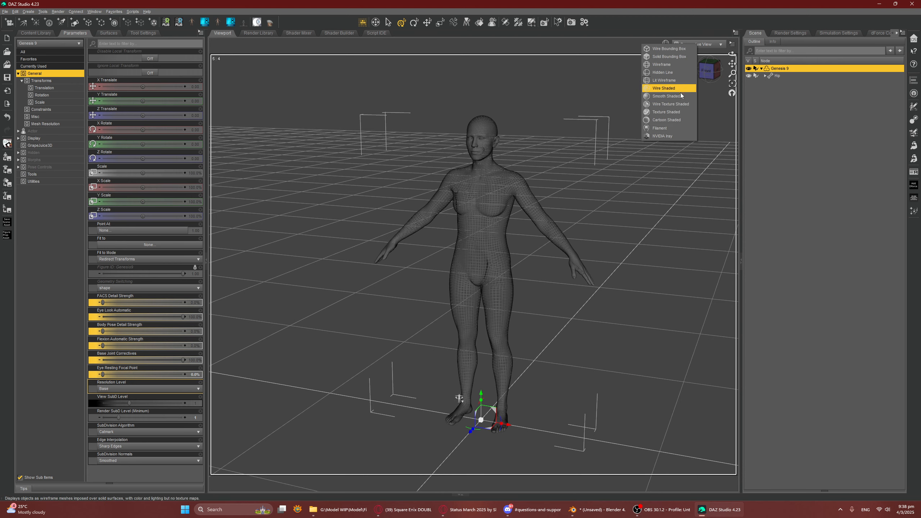
pyautogui.click(684, 104)
pyautogui.scroll(5, 544, 177)
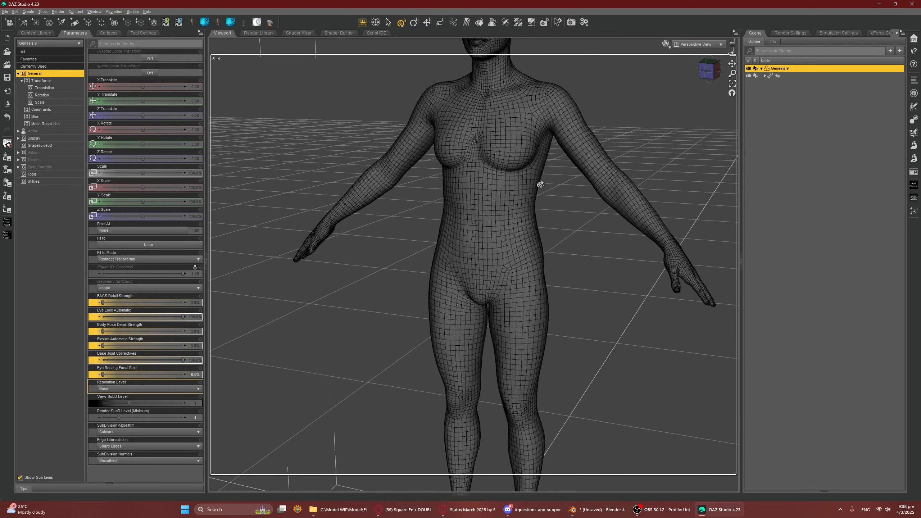
# Step: Switch the figure to High Resolution, compare the mesh density around the hips and face, and return it to Base
pyautogui.click(116, 389)
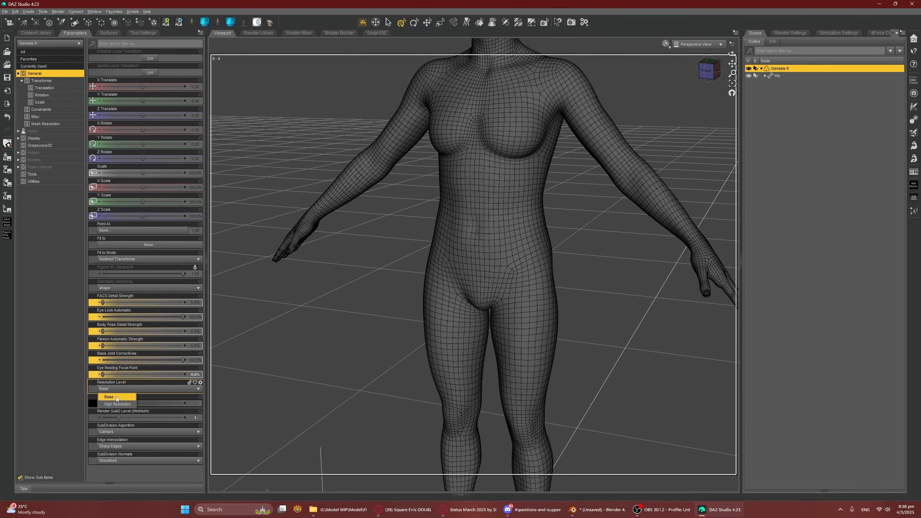
pyautogui.click(119, 404)
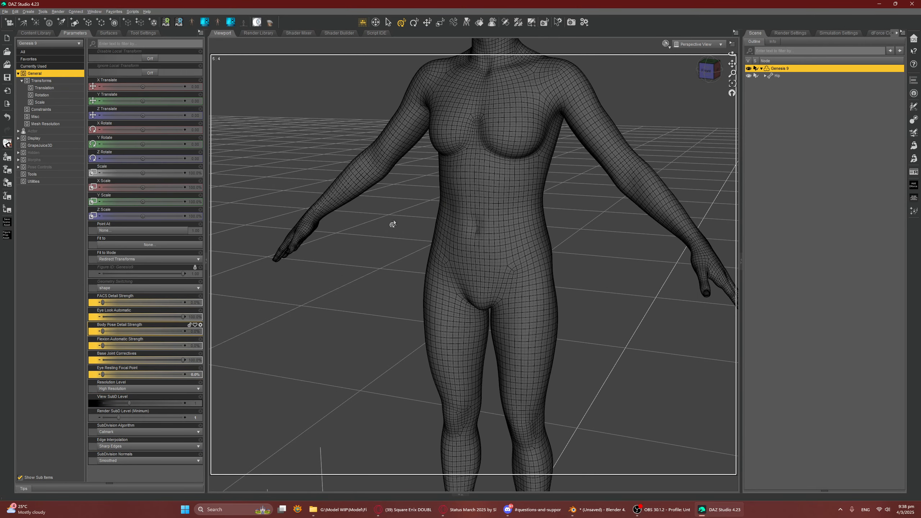
pyautogui.scroll(5, 645, 226)
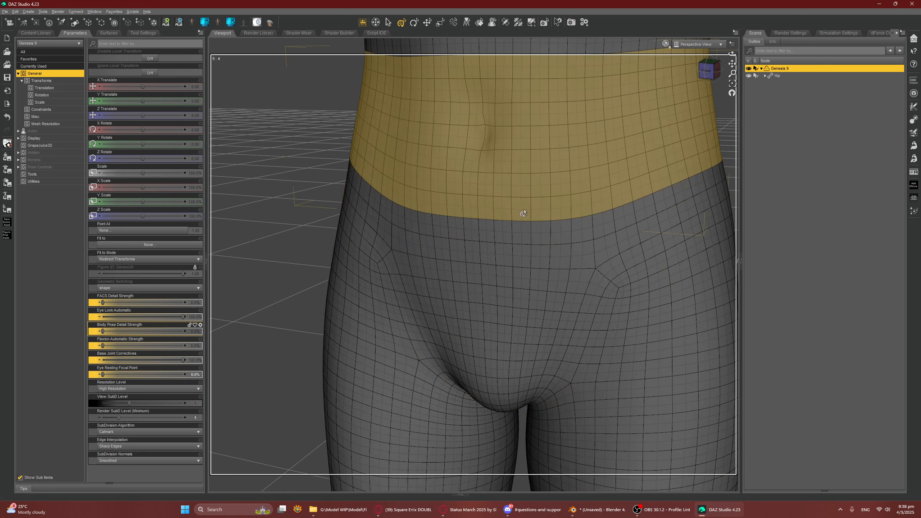
pyautogui.moveTo(732, 63); pyautogui.dragTo(732, 35)
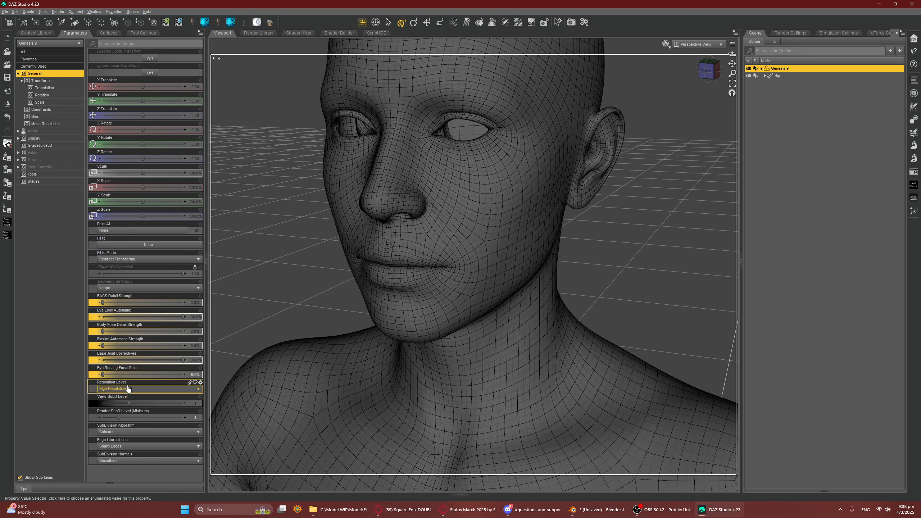
pyautogui.click(143, 390)
pyautogui.click(119, 395)
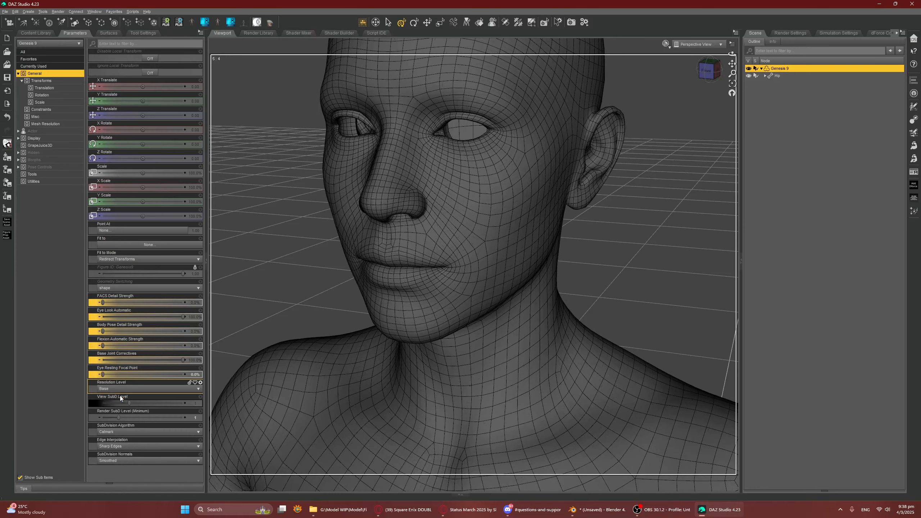
pyautogui.scroll(-5, 667, 246)
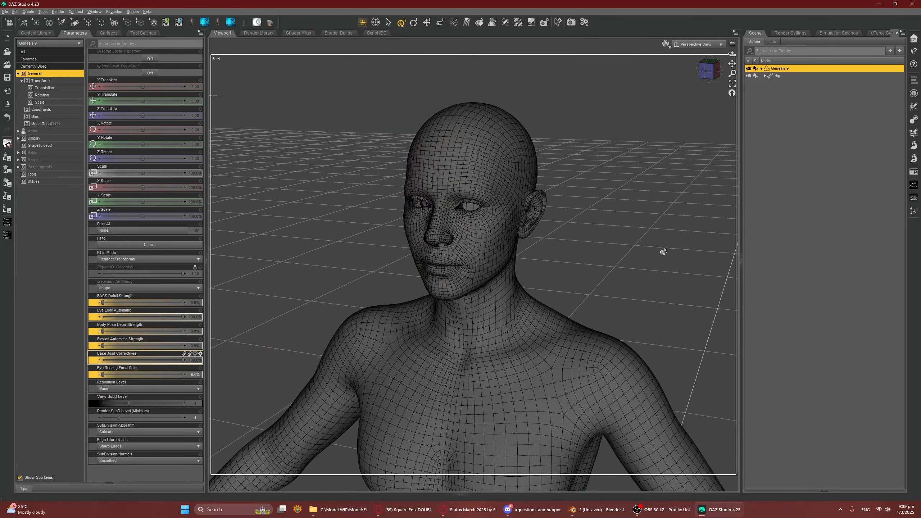
pyautogui.scroll(-3, 663, 251)
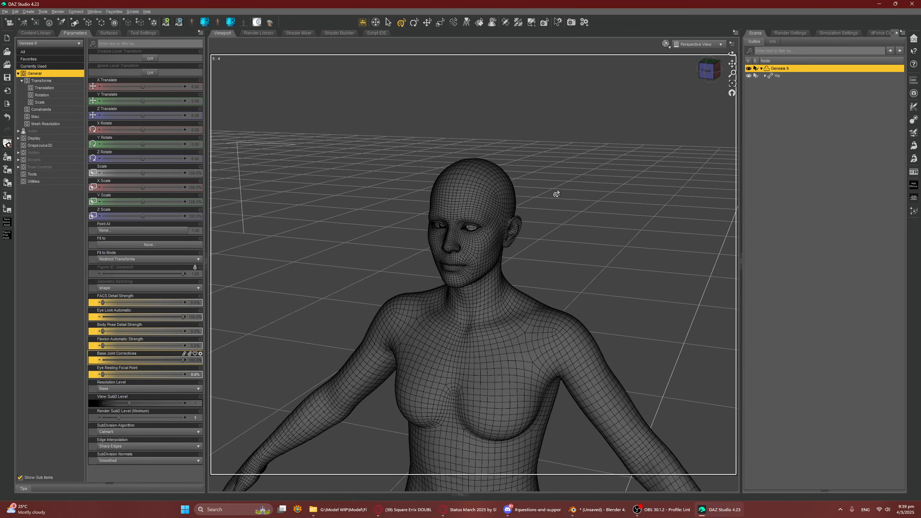
pyautogui.moveTo(732, 55); pyautogui.dragTo(678, 74)
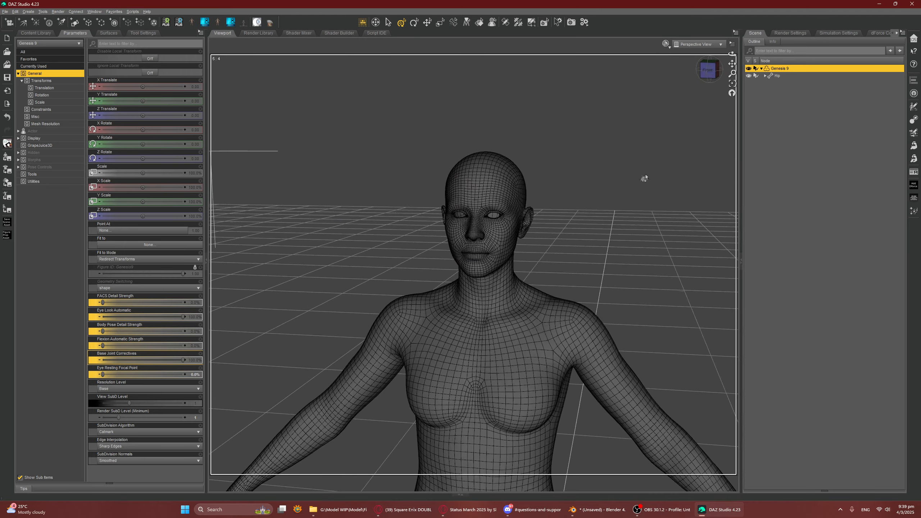
pyautogui.click(597, 512)
pyautogui.click(596, 512)
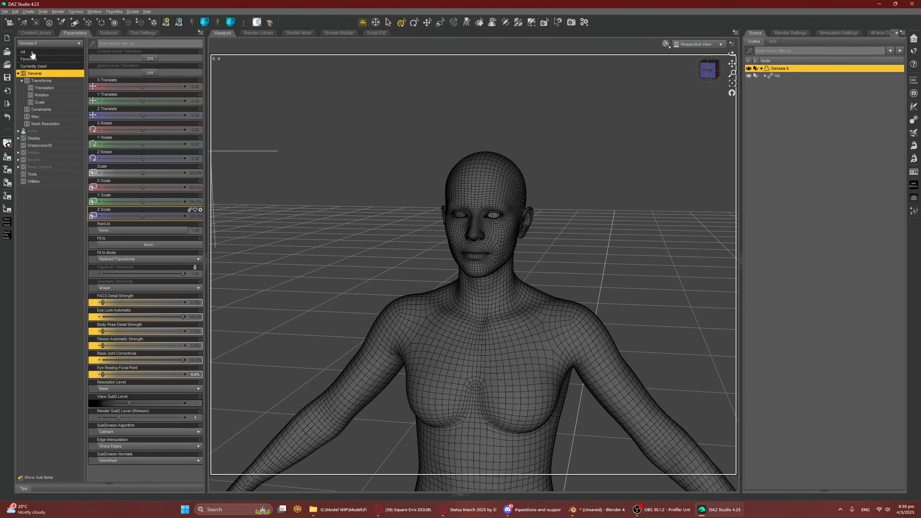
pyautogui.click(8, 155)
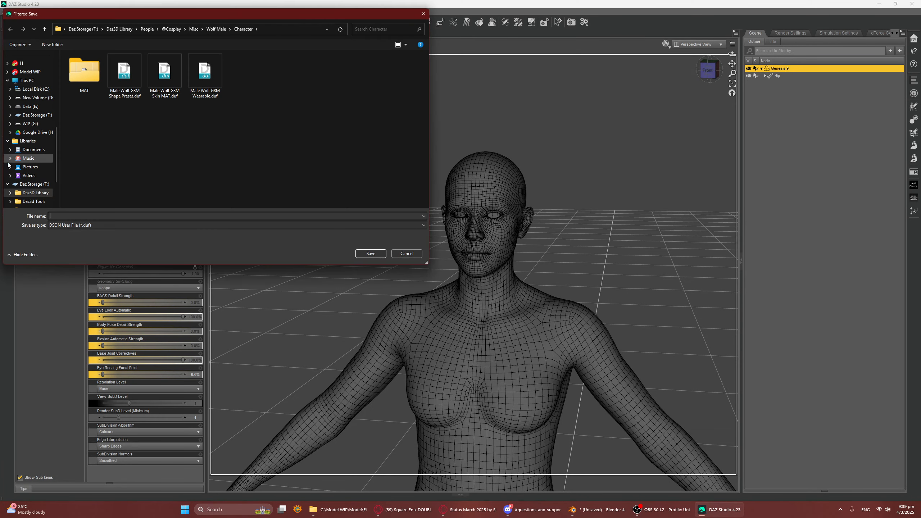
pyautogui.press('Escape')
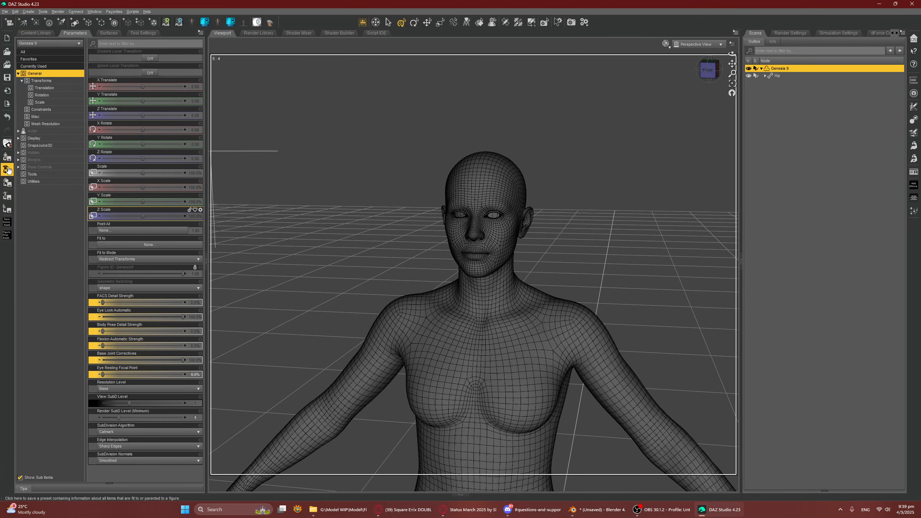
# Step: Browse the figure's Actor shape categories, expanding Full Body with its Feminine and People subgroups
pyautogui.click(42, 132)
pyautogui.click(49, 181)
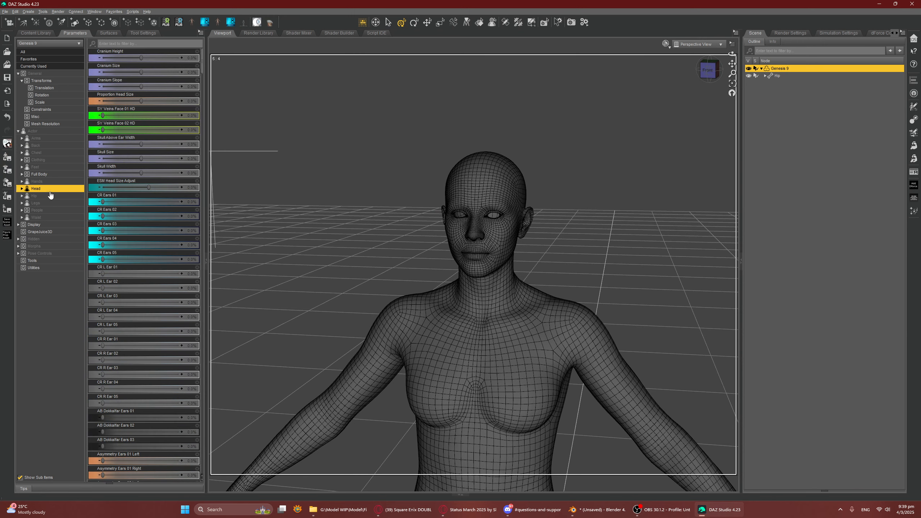
pyautogui.doubleClick(54, 174)
pyautogui.click(58, 189)
pyautogui.doubleClick(61, 196)
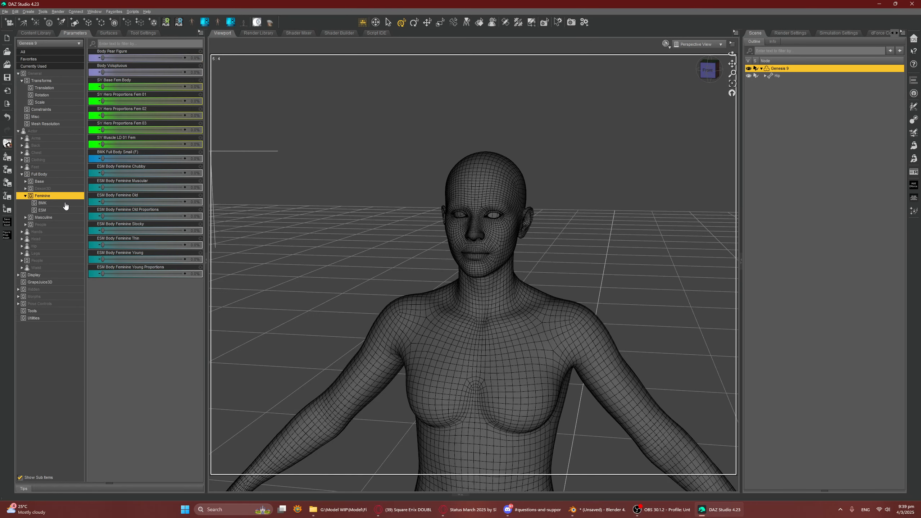
pyautogui.click(65, 203)
pyautogui.press('Up')
pyautogui.click(59, 225)
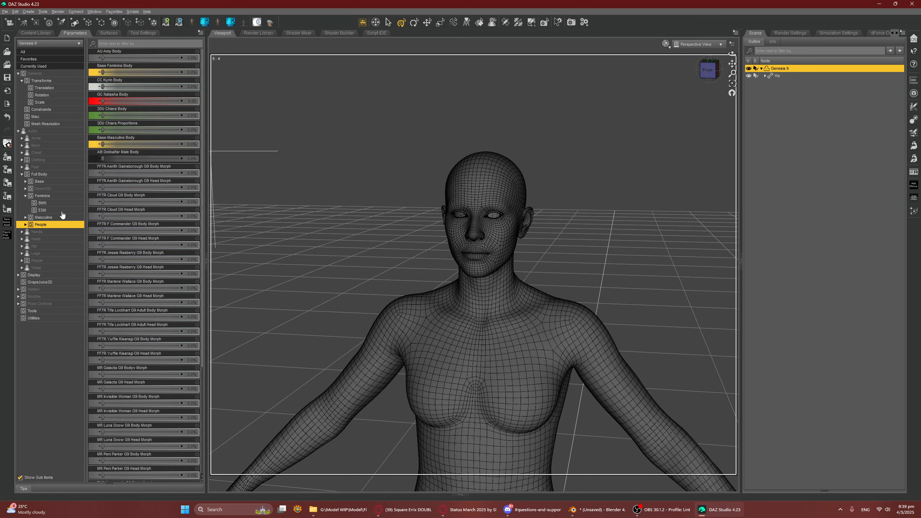
pyautogui.press('Right')
pyautogui.press('Down')
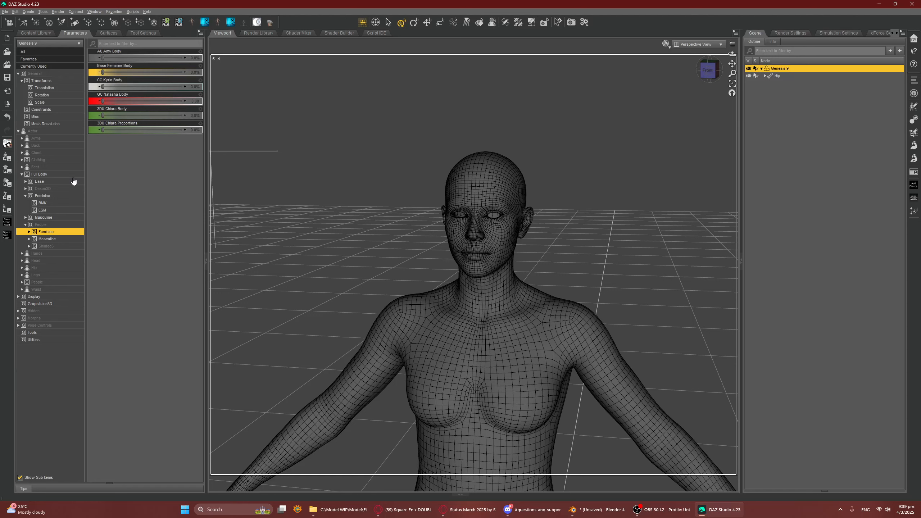
# Step: Look through the body shape morphs in the Full Body group and its Base subgroup
pyautogui.click(54, 182)
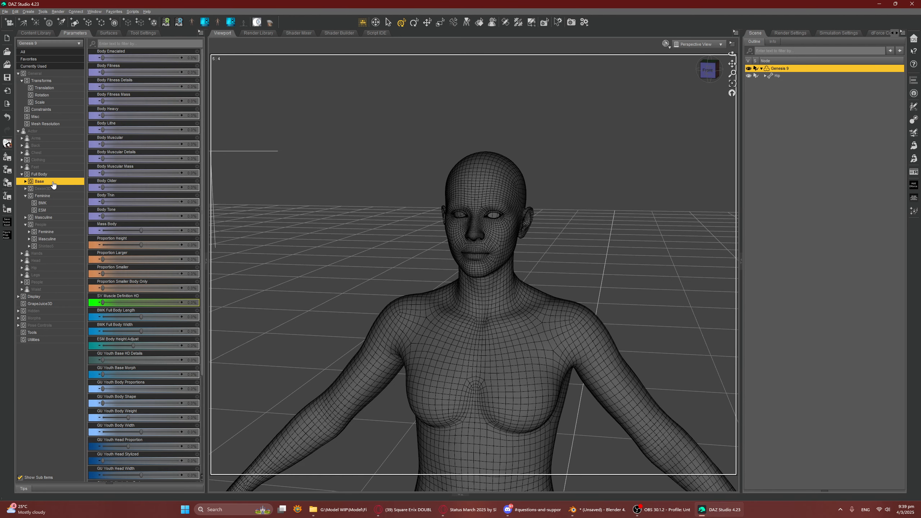
pyautogui.doubleClick(54, 182)
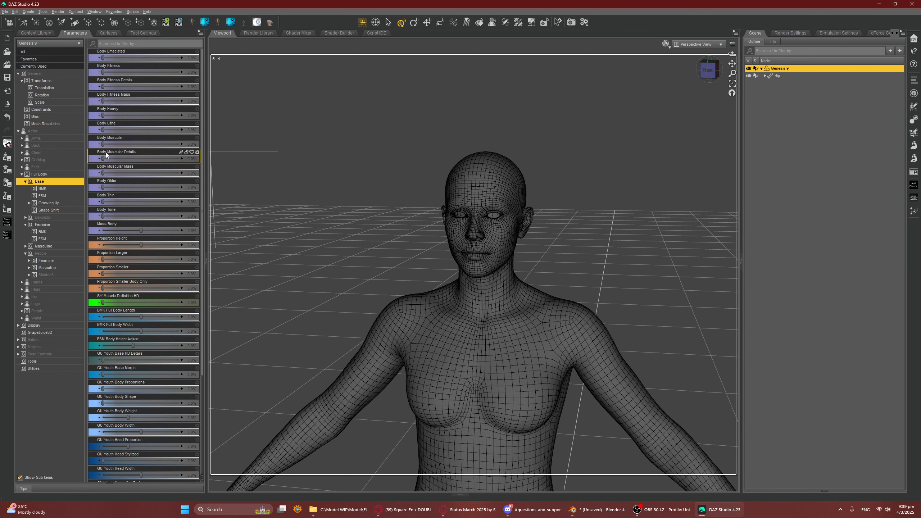
pyautogui.scroll(-3, 120, 141)
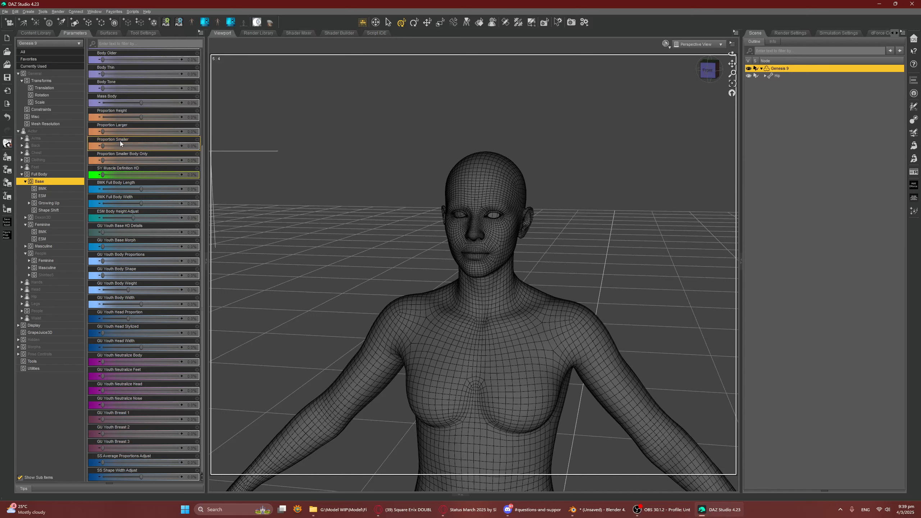
pyautogui.scroll(3, 118, 145)
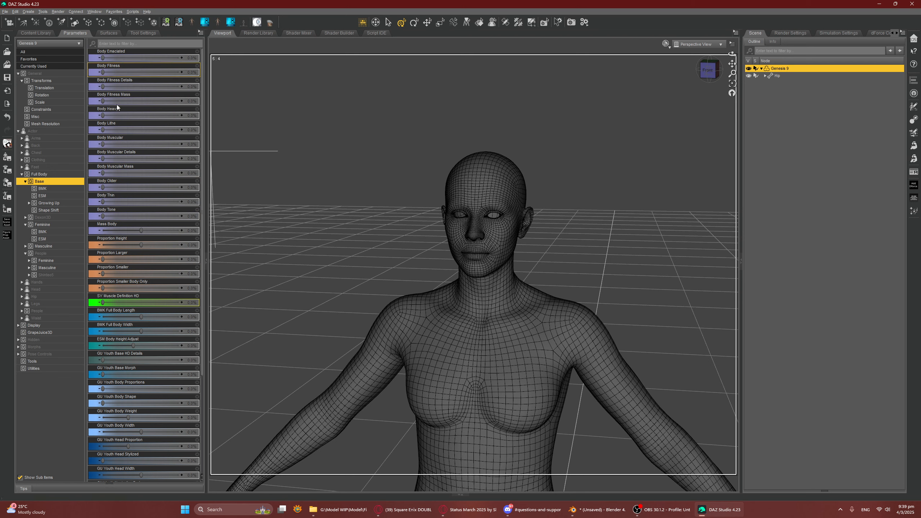
pyautogui.scroll(-3, 118, 247)
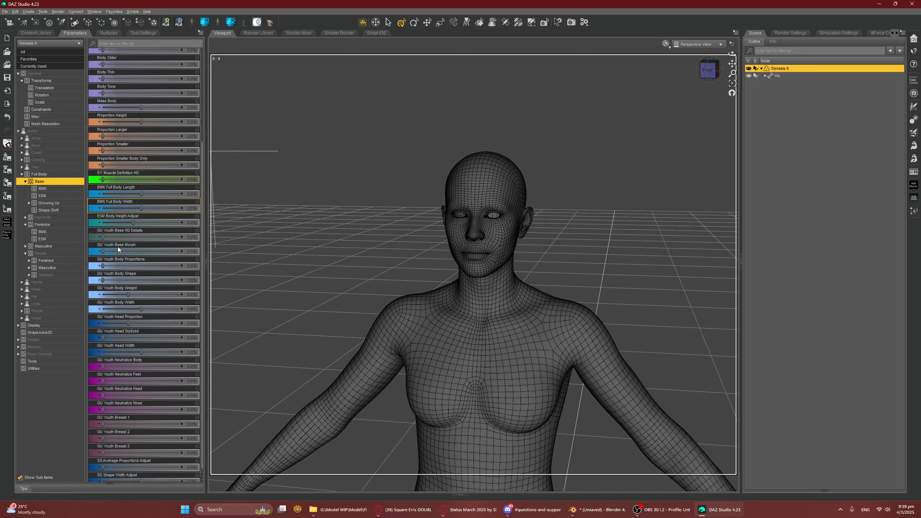
pyautogui.click(44, 177)
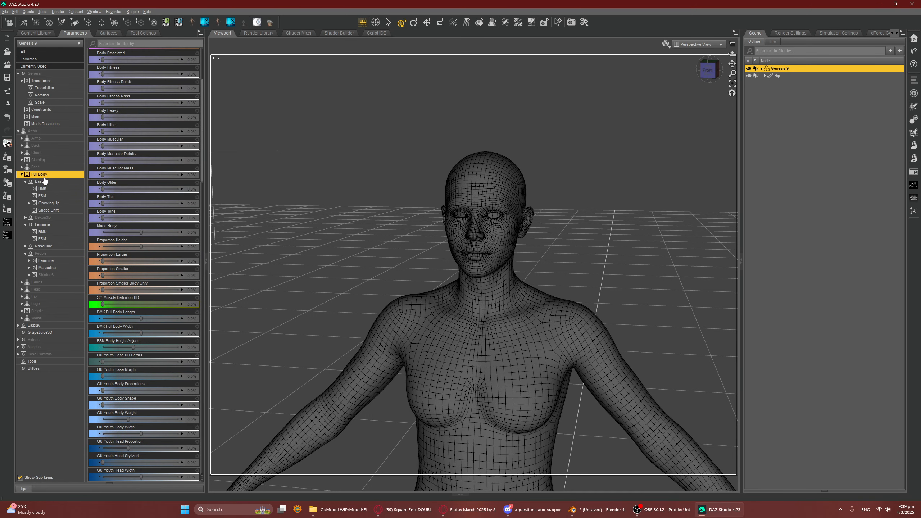
pyautogui.scroll(-2, 115, 189)
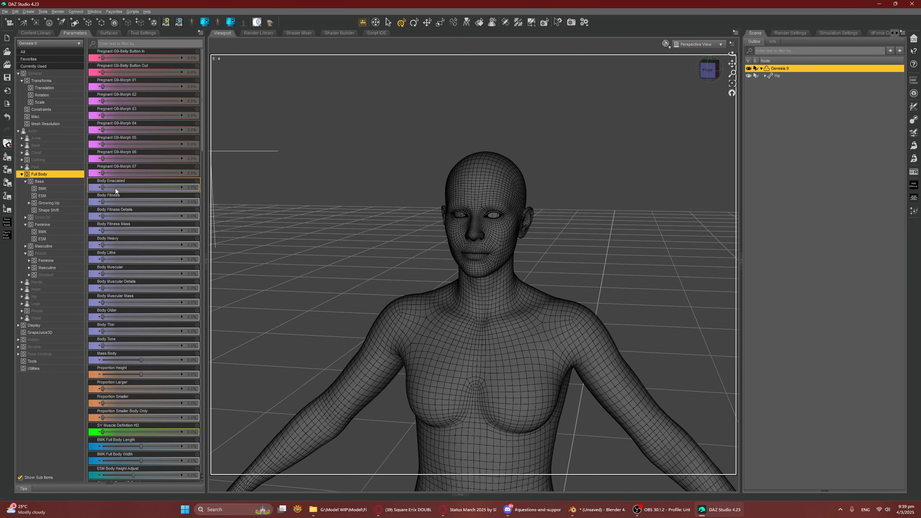
pyautogui.scroll(-15, 143, 196)
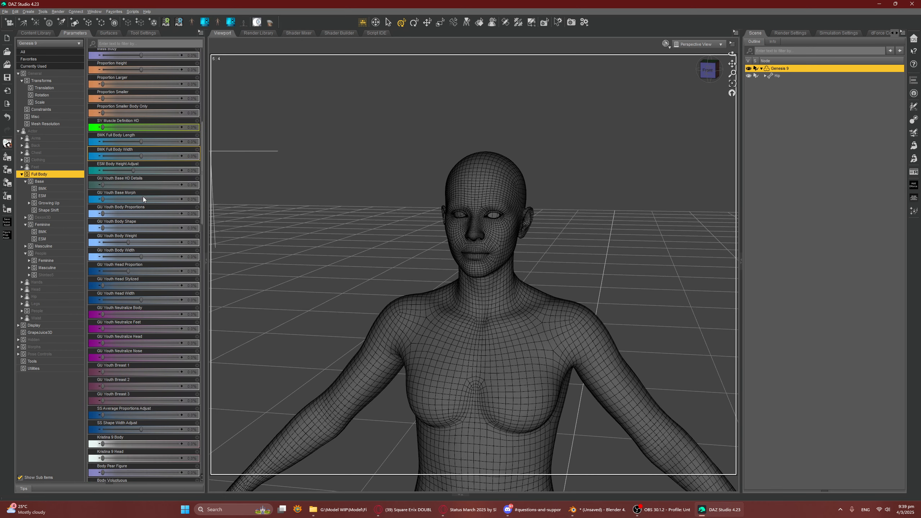
pyautogui.scroll(-1, 142, 199)
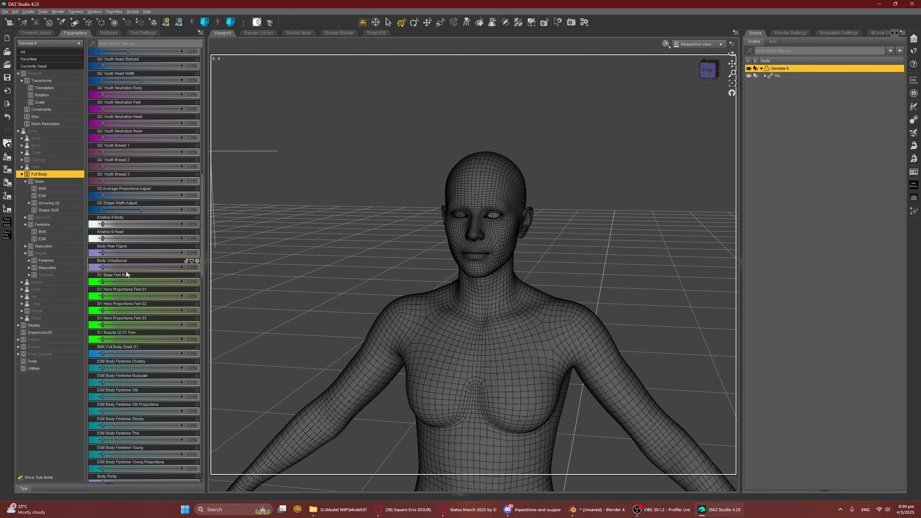
pyautogui.scroll(-11, 127, 274)
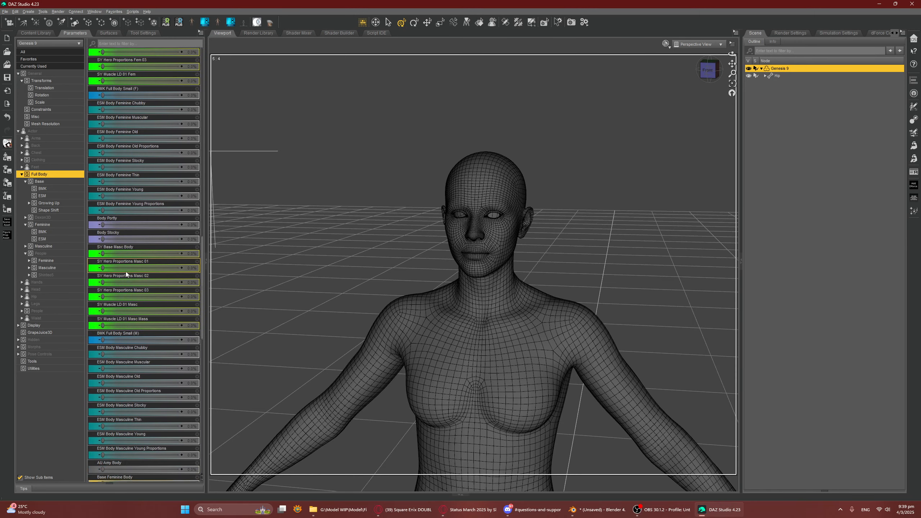
pyautogui.scroll(-20, 125, 272)
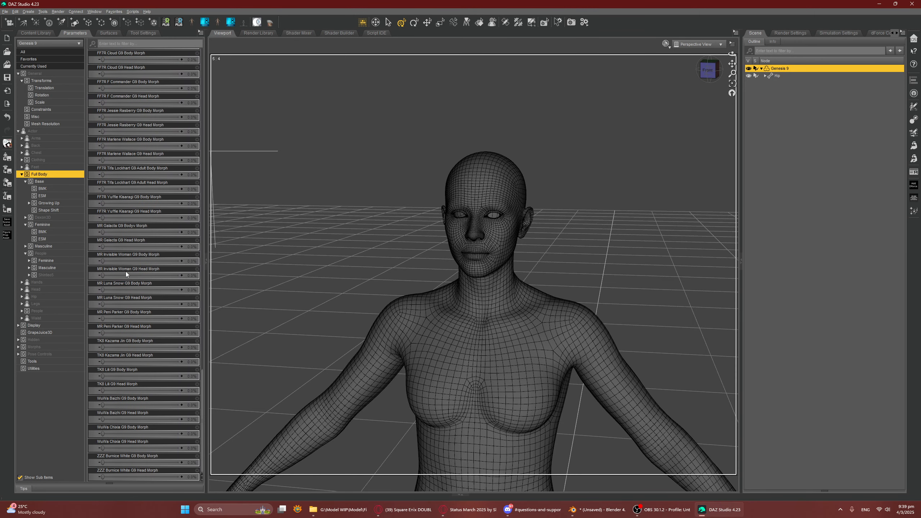
pyautogui.scroll(15, 126, 272)
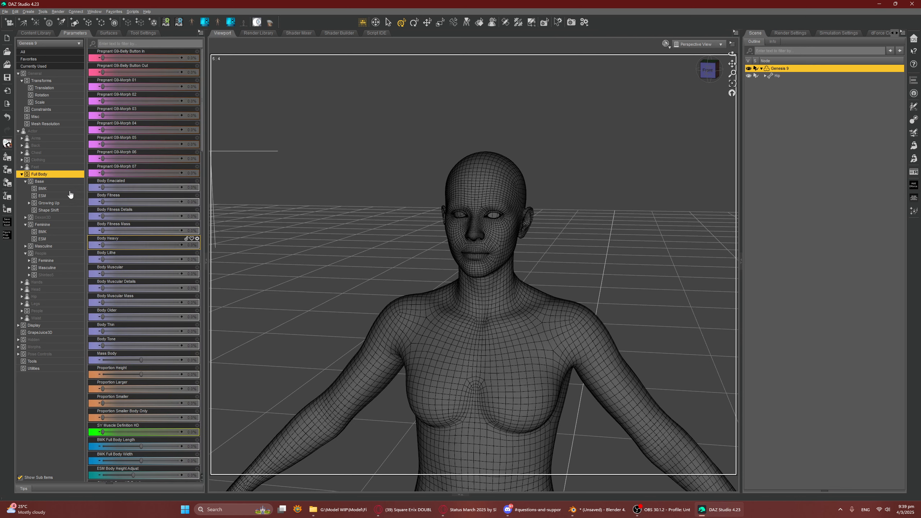
pyautogui.click(52, 182)
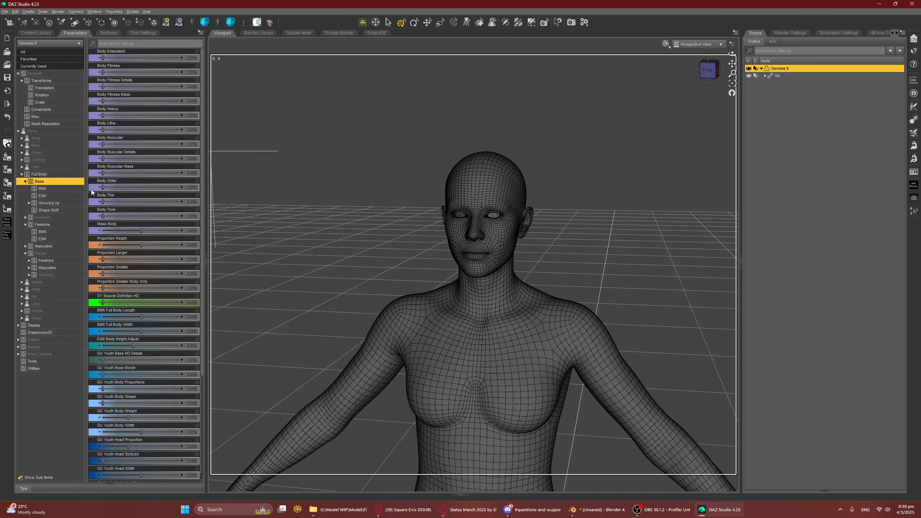
pyautogui.scroll(-3, 119, 218)
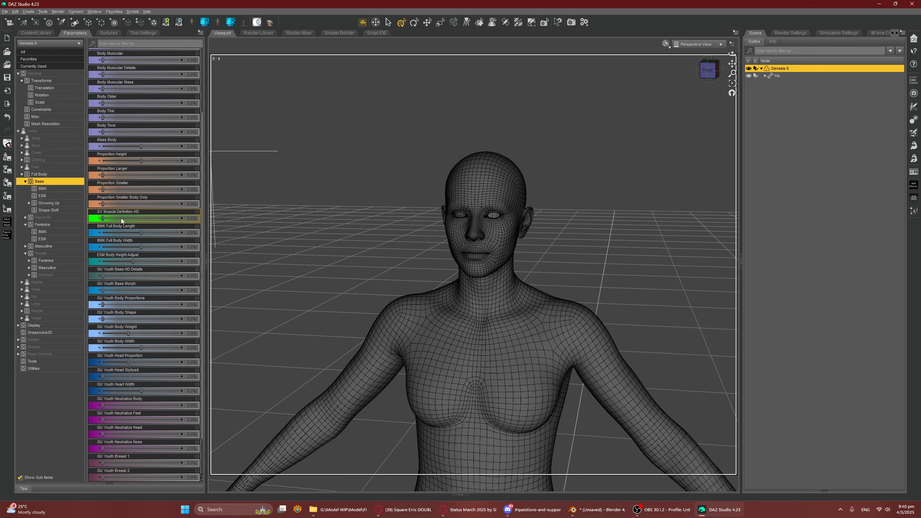
pyautogui.scroll(-2, 121, 218)
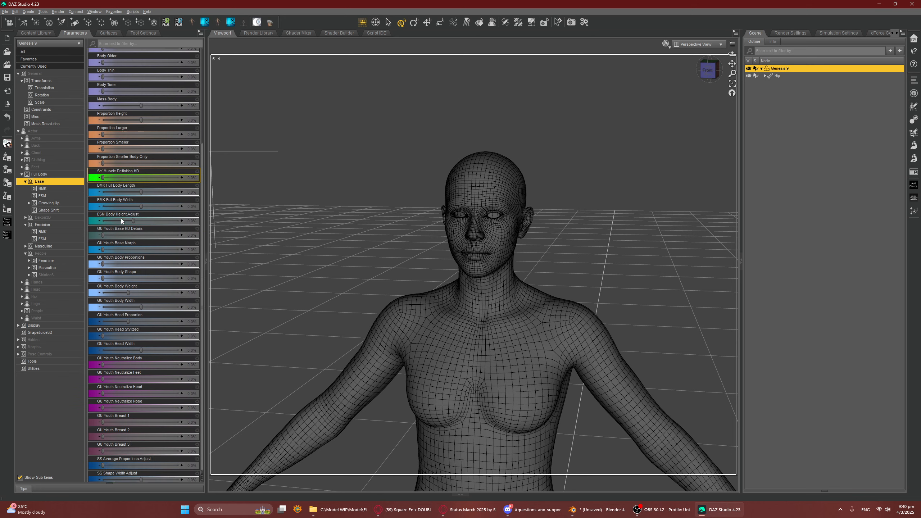
# Step: Compare the figure with and without the Base Feminine Body morph from the People group, and leave the morph at 100%
pyautogui.click(45, 253)
pyautogui.scroll(5, 109, 209)
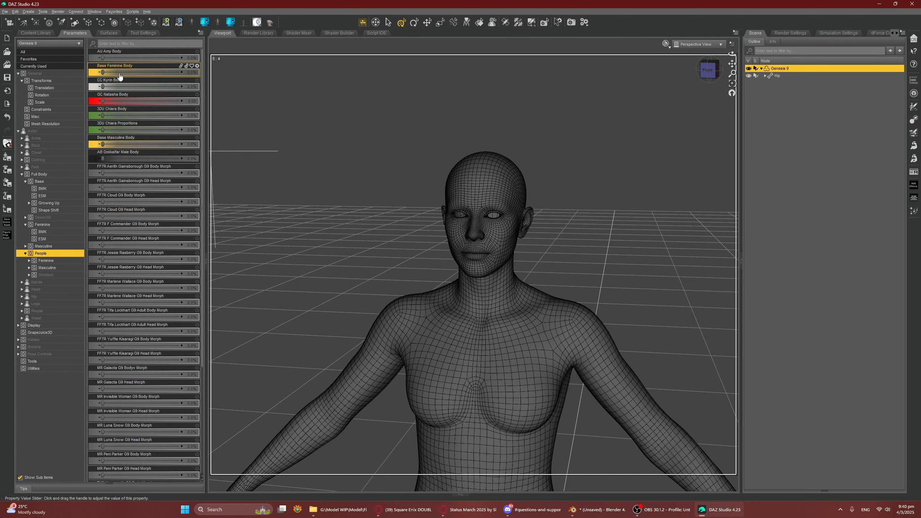
pyautogui.moveTo(120, 75); pyautogui.dragTo(229, 76)
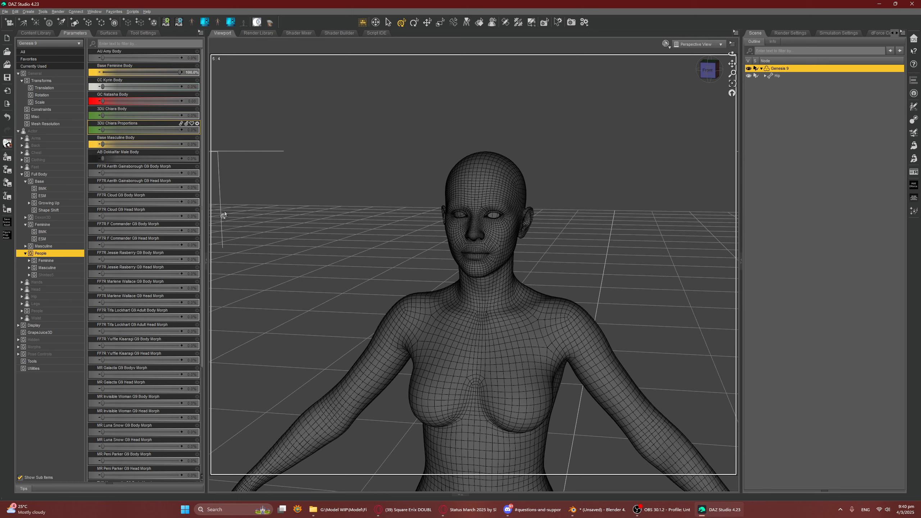
pyautogui.moveTo(158, 73); pyautogui.dragTo(20, 76)
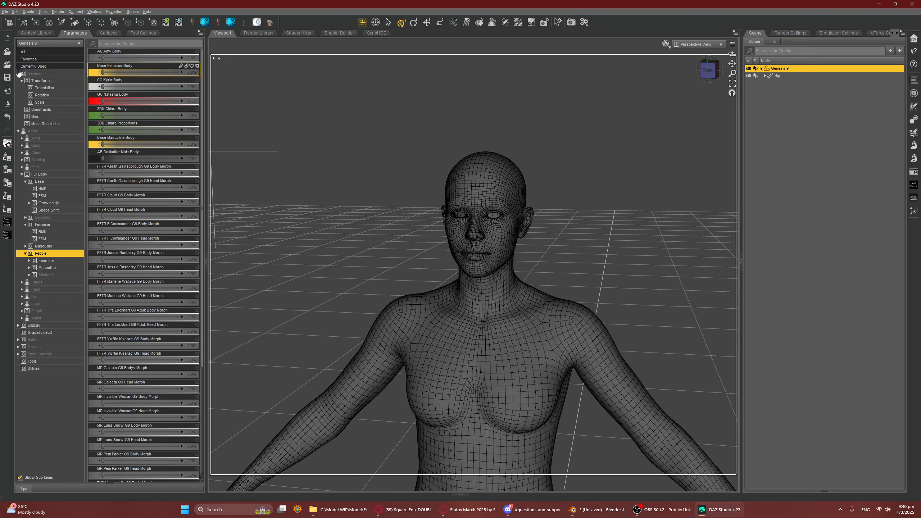
pyautogui.moveTo(103, 144); pyautogui.dragTo(19, 121)
pyautogui.moveTo(105, 73); pyautogui.dragTo(300, 73)
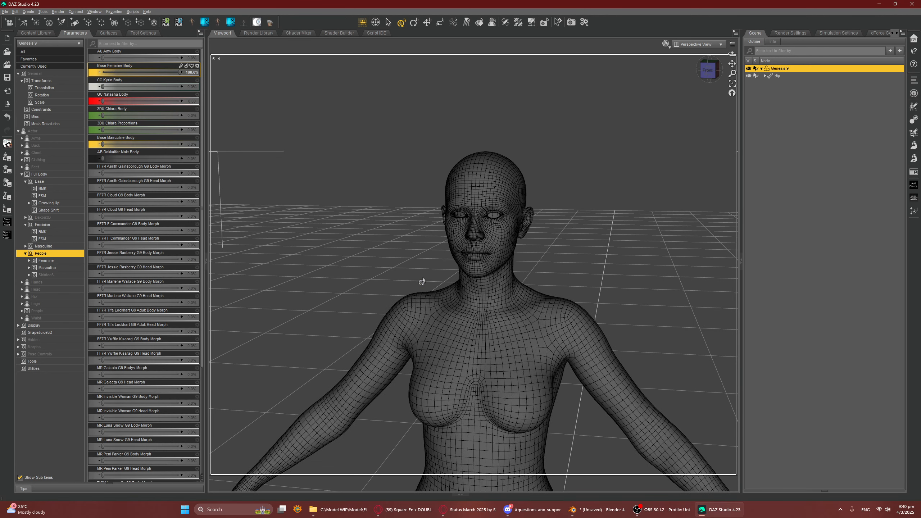
# Step: Start a Wavefront OBJ export of the figure as sadfasfasfas, review the OBJ export options, and close them without exporting
pyautogui.click(732, 83)
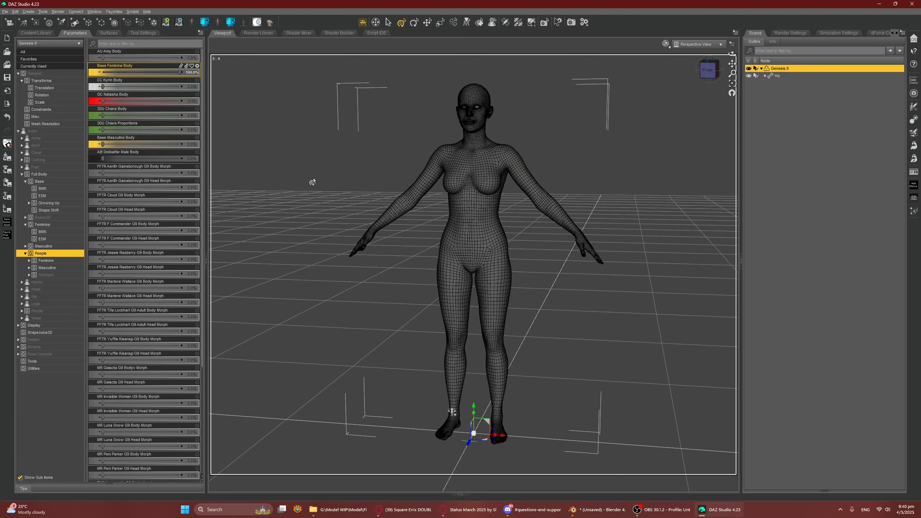
pyautogui.click(5, 12)
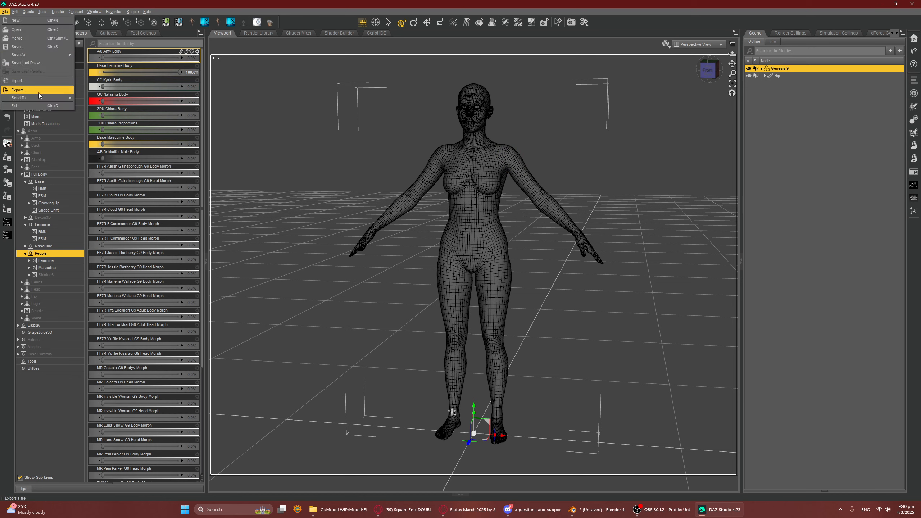
pyautogui.click(37, 94)
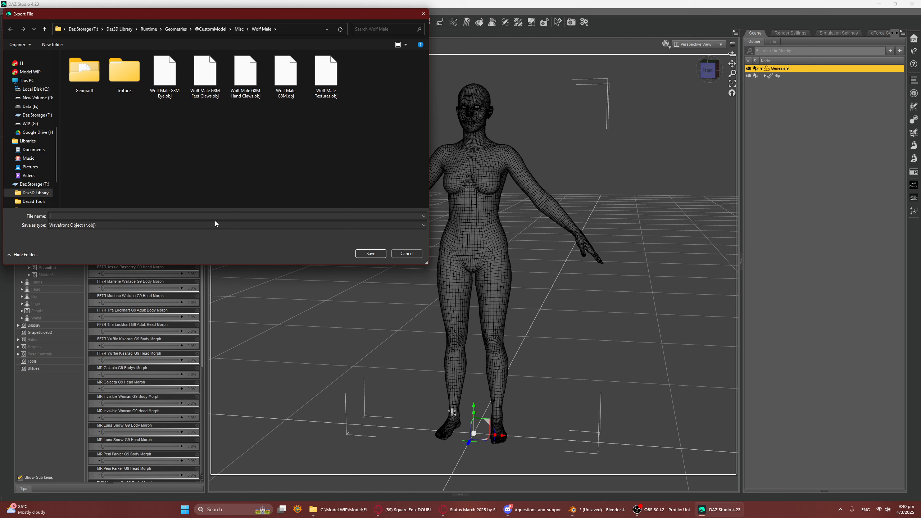
pyautogui.write('sadfasfasfas')
pyautogui.click(362, 253)
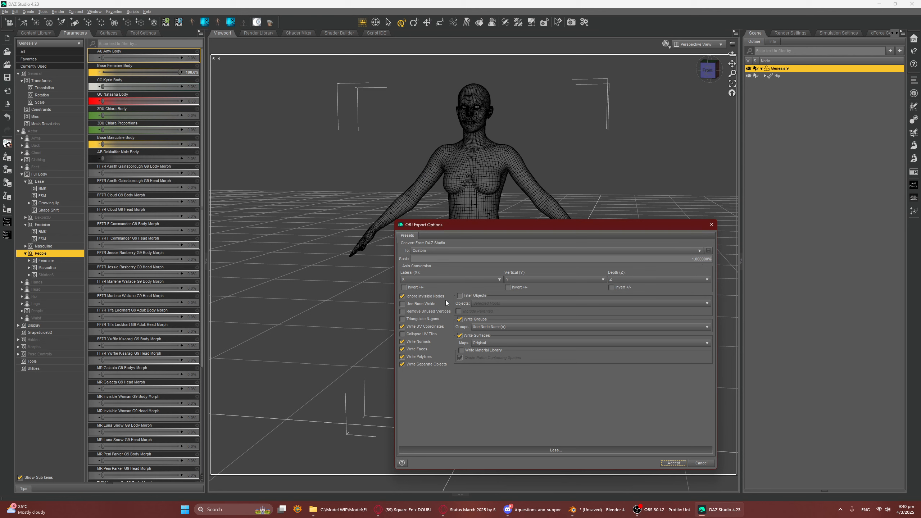
pyautogui.click(415, 343)
pyautogui.click(425, 357)
pyautogui.click(711, 225)
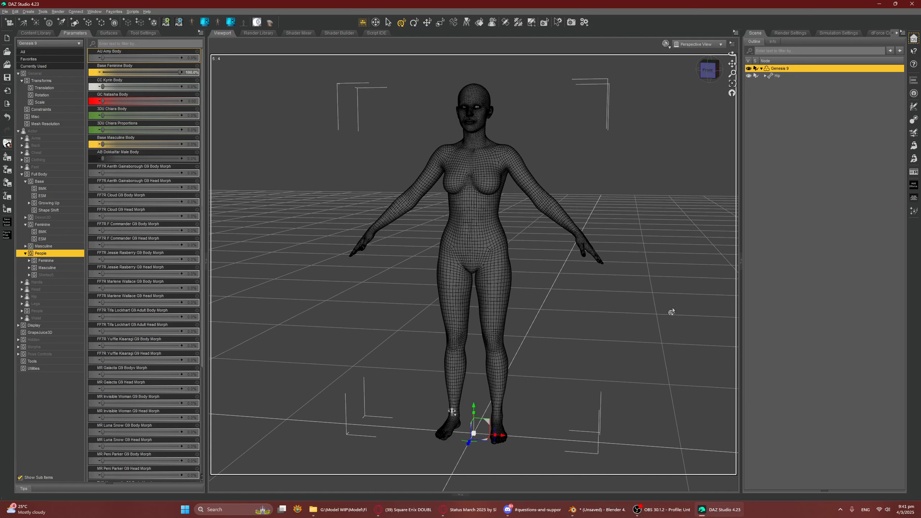
# Step: Switch to Blender and examine the full Genesis9 body from several angles
pyautogui.click(598, 510)
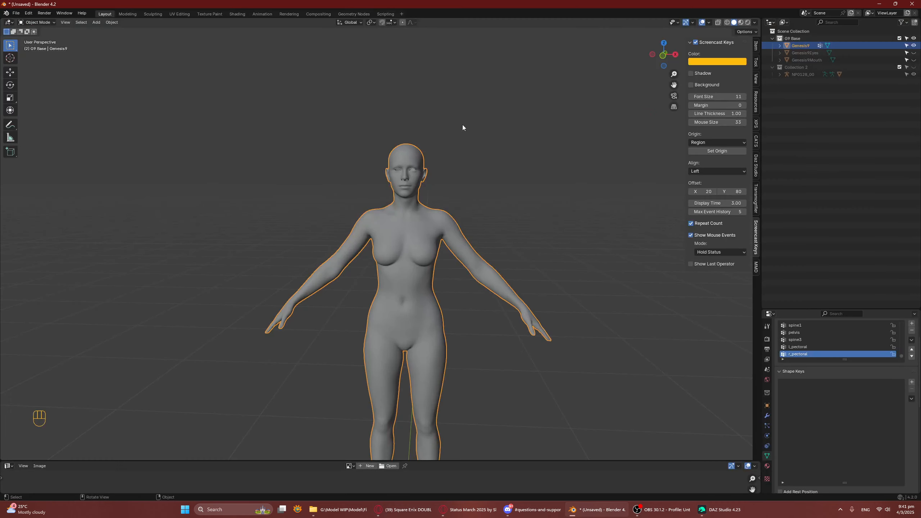
pyautogui.scroll(-3, 492, 158)
pyautogui.scroll(2, 492, 158)
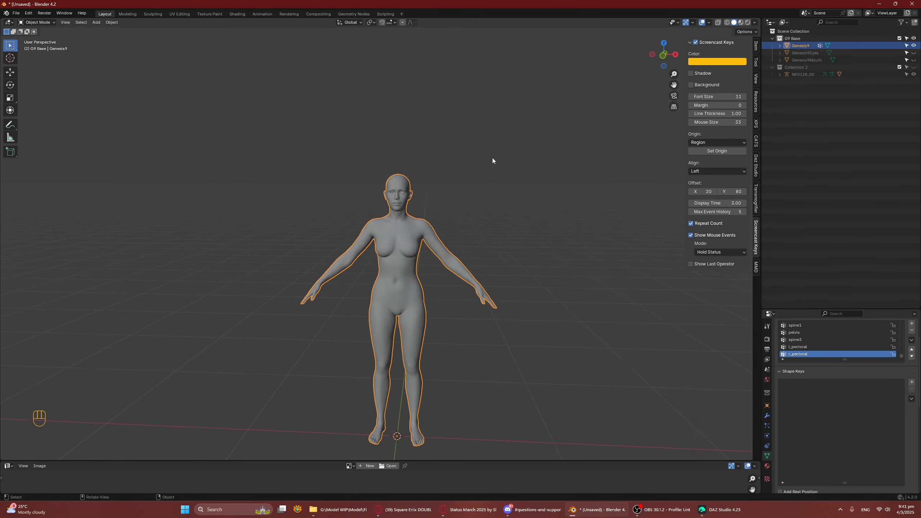
pyautogui.moveTo(492, 158)
pyautogui.mouseDown(button='middle')
pyautogui.moveTo(517, 171)
pyautogui.moveTo(485, 164)
pyautogui.mouseUp(button='middle')
pyautogui.scroll(-3, 490, 166)
pyautogui.keyDown('shift'); pyautogui.moveTo(472, 228); pyautogui.dragTo(494, 188, button='middle'); pyautogui.keyUp('shift')
pyautogui.moveTo(471, 225); pyautogui.dragTo(500, 214, button='middle')
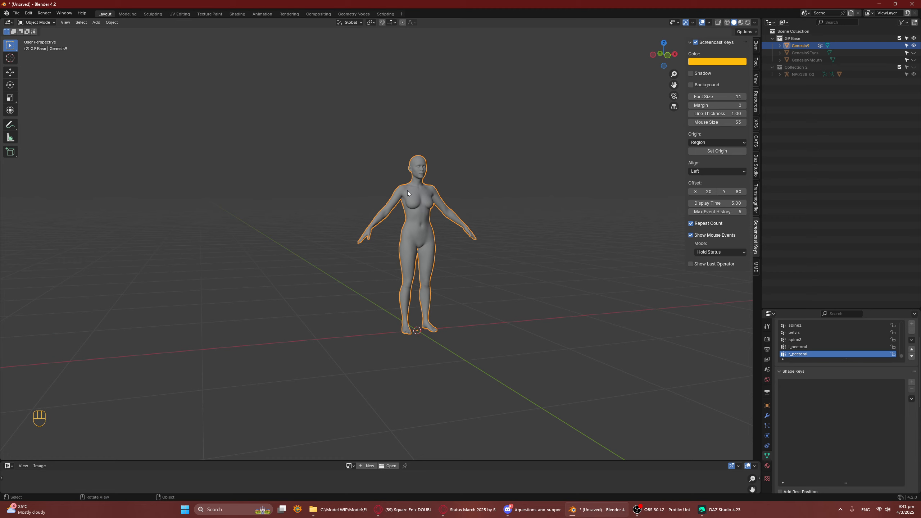
pyautogui.moveTo(408, 192); pyautogui.dragTo(482, 148, button='middle')
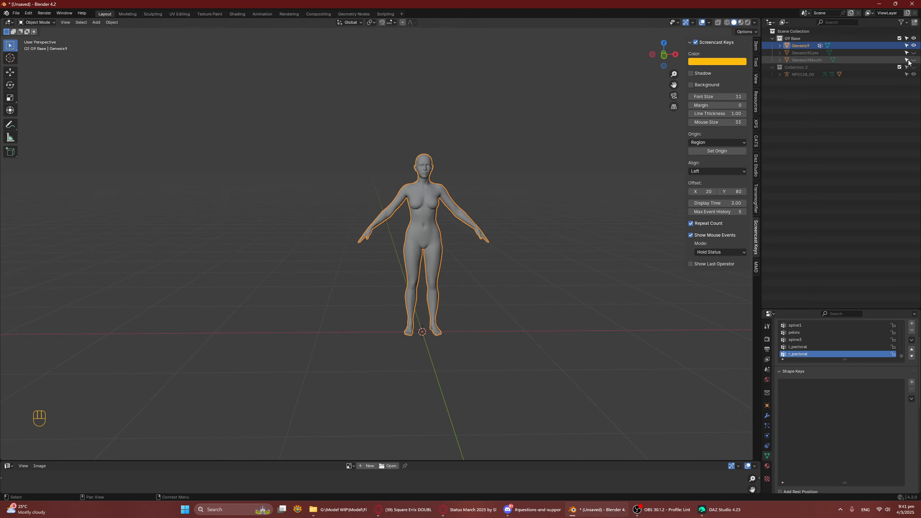
# Step: Show Collection 2 and toggle it and the G9 Base collection to compare NP0128_00 with the Genesis9 body, leaving both visible
pyautogui.click(913, 67)
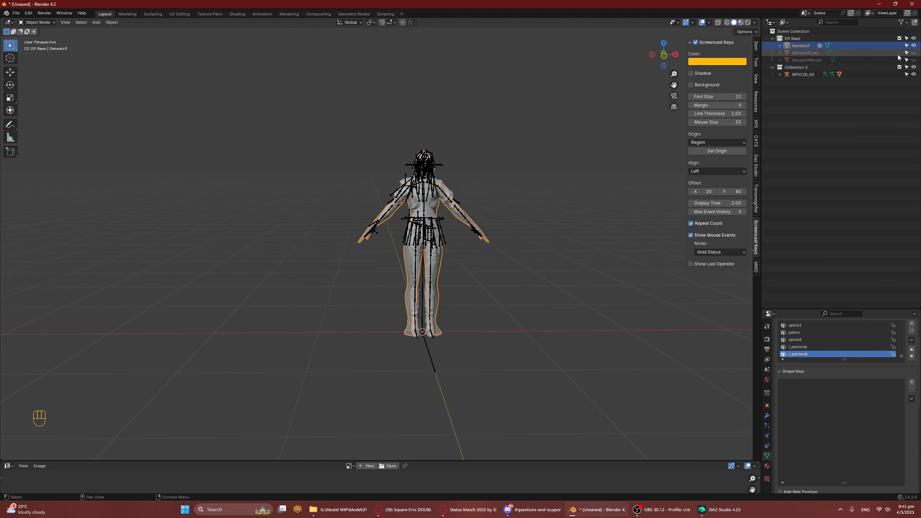
pyautogui.click(913, 38)
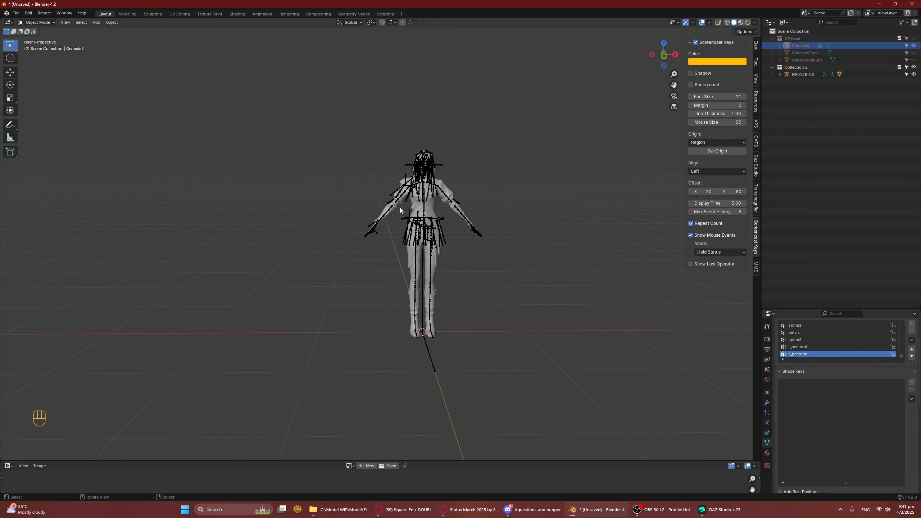
pyautogui.click(417, 208)
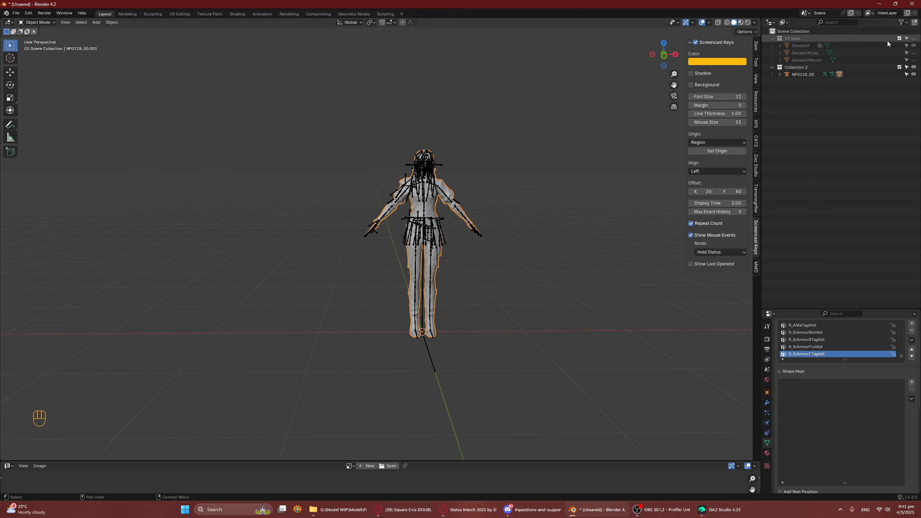
pyautogui.click(913, 39)
pyautogui.click(913, 67)
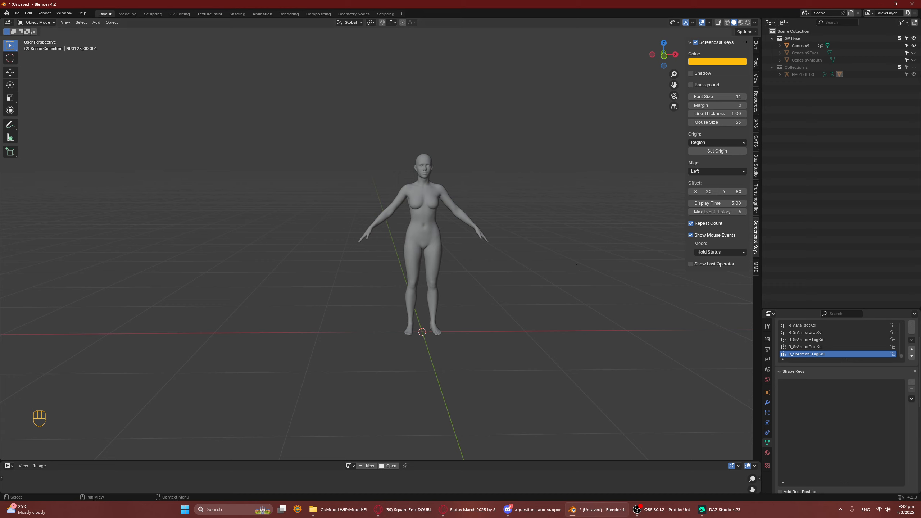
pyautogui.click(914, 67)
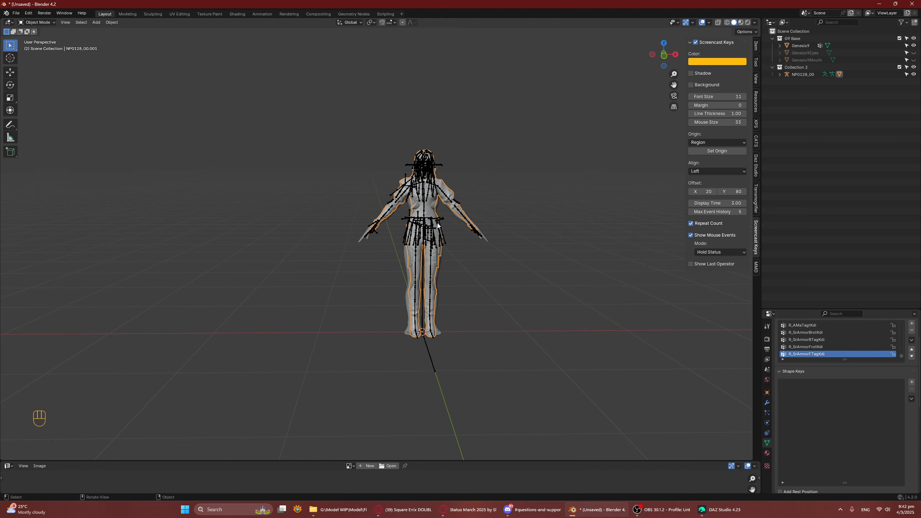
# Step: Examine in the right orthographic view how the two bodies overlap from head to feet
pyautogui.press('KP_3')
pyautogui.scroll(5, 437, 223)
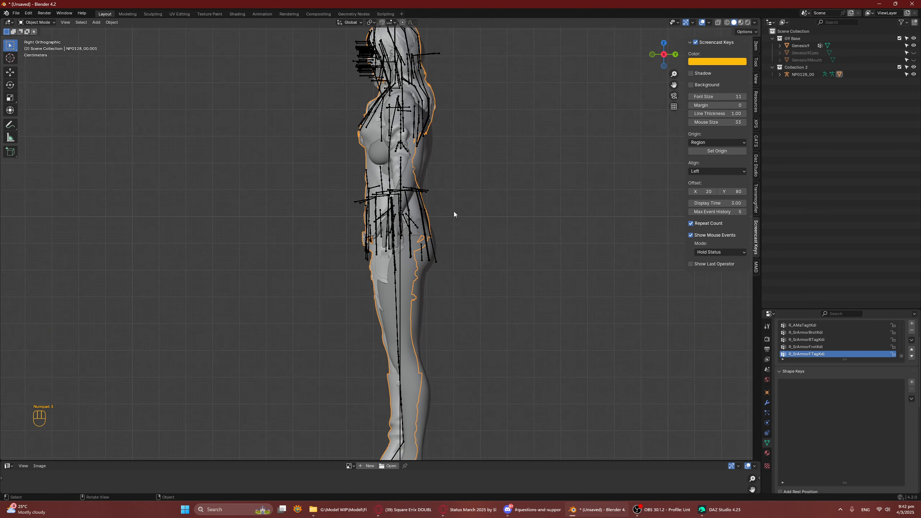
pyautogui.keyDown('shift'); pyautogui.moveTo(453, 212); pyautogui.dragTo(455, 247, button='middle'); pyautogui.keyUp('shift')
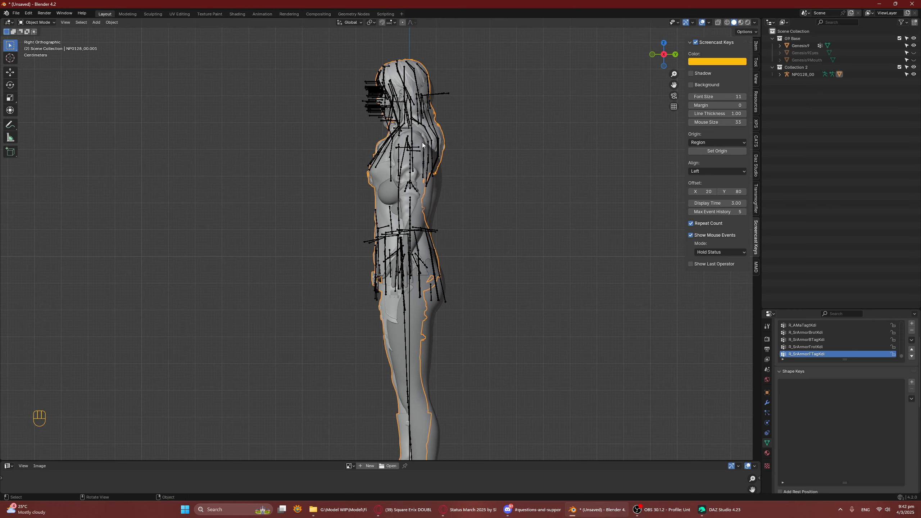
pyautogui.keyDown('shift'); pyautogui.moveTo(467, 331); pyautogui.dragTo(475, 154, button='middle'); pyautogui.keyUp('shift')
pyautogui.moveTo(438, 247); pyautogui.dragTo(461, 241, button='middle')
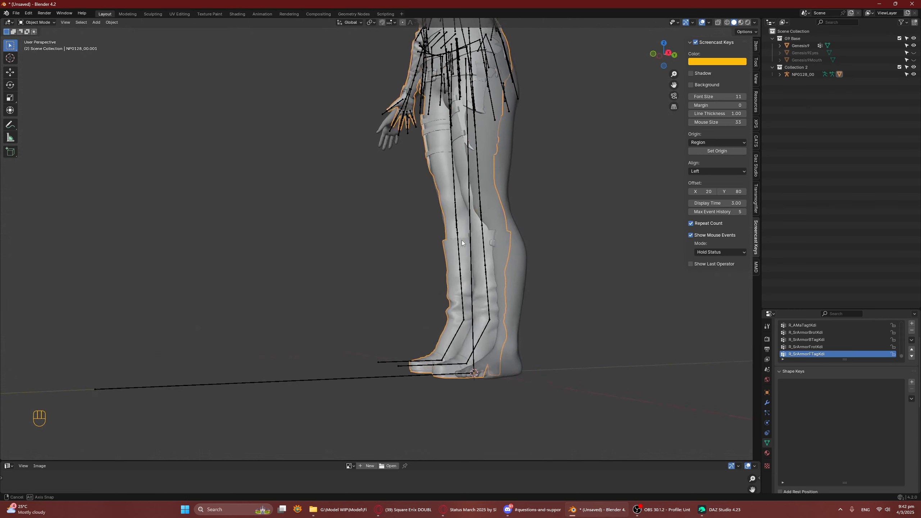
# Step: Hide the G9 Base collection and examine the NP0128_00 model's heeled boots, head and torso on their own
pyautogui.click(914, 38)
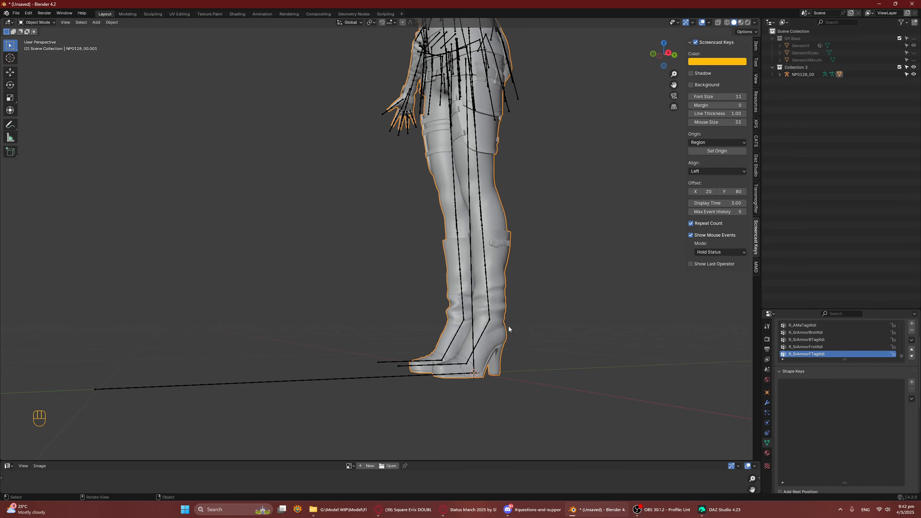
pyautogui.moveTo(540, 307); pyautogui.dragTo(384, 341, button='middle')
pyautogui.scroll(-5, 435, 329)
pyautogui.moveTo(474, 315); pyautogui.dragTo(492, 267, button='middle')
pyautogui.keyDown('shift'); pyautogui.moveTo(560, 359); pyautogui.dragTo(546, 331, button='middle'); pyautogui.keyUp('shift')
pyautogui.scroll(3, 431, 163)
pyautogui.scroll(-3, 431, 166)
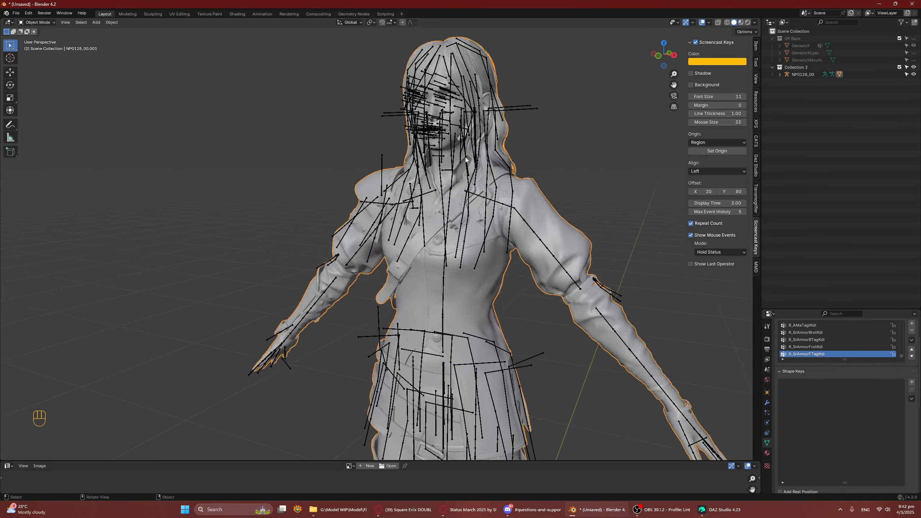
pyautogui.moveTo(431, 166); pyautogui.dragTo(532, 167, button='middle')
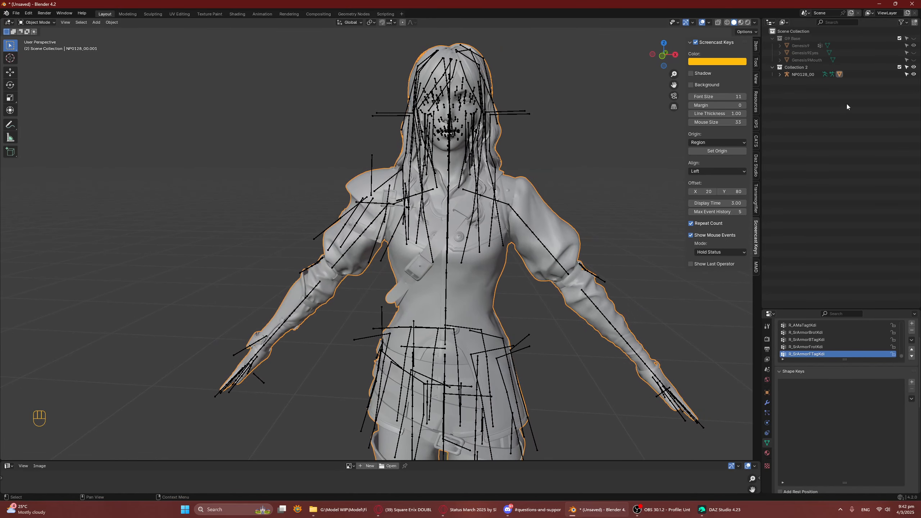
# Step: Show the G9 Base collection again and compare the Genesis9 body with NP0128_00 from the front, side and at the feet
pyautogui.click(914, 46)
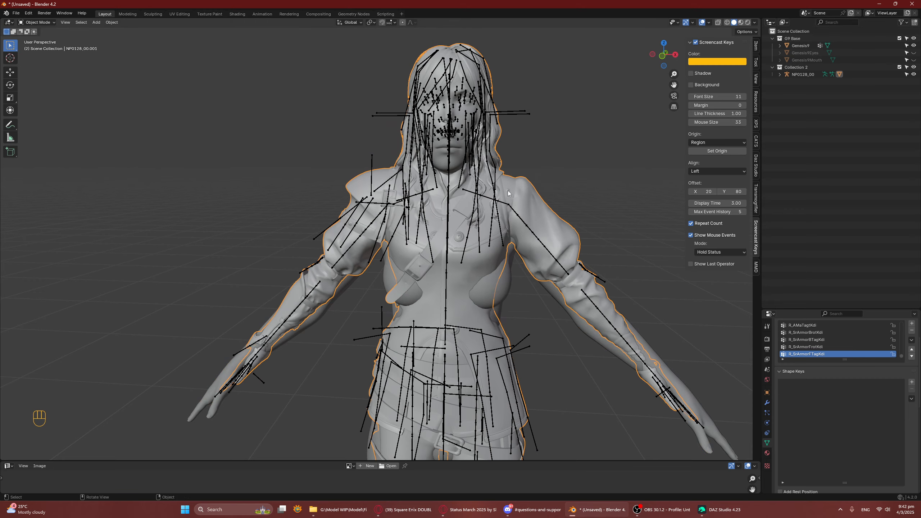
pyautogui.keyDown('shift'); pyautogui.moveTo(518, 243); pyautogui.dragTo(520, 157, button='middle'); pyautogui.keyUp('shift')
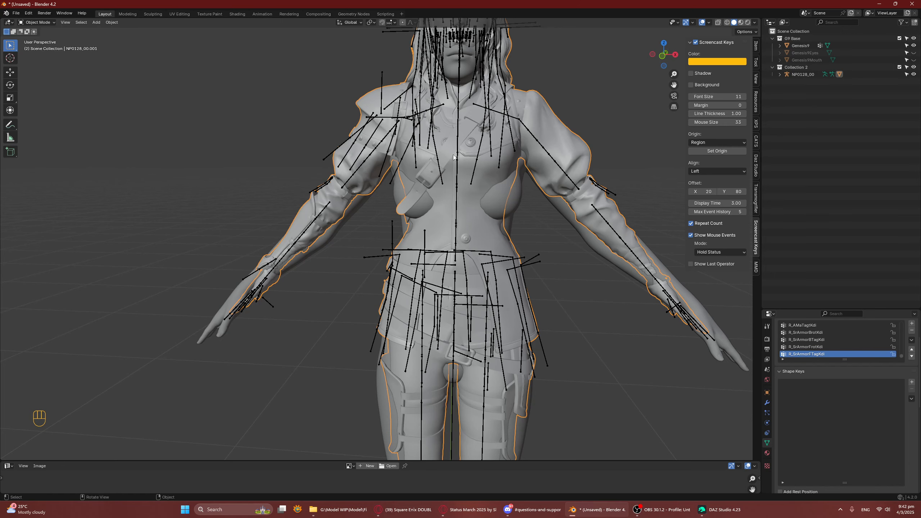
pyautogui.moveTo(517, 165); pyautogui.dragTo(466, 305, button='middle')
pyautogui.scroll(-5, 483, 205)
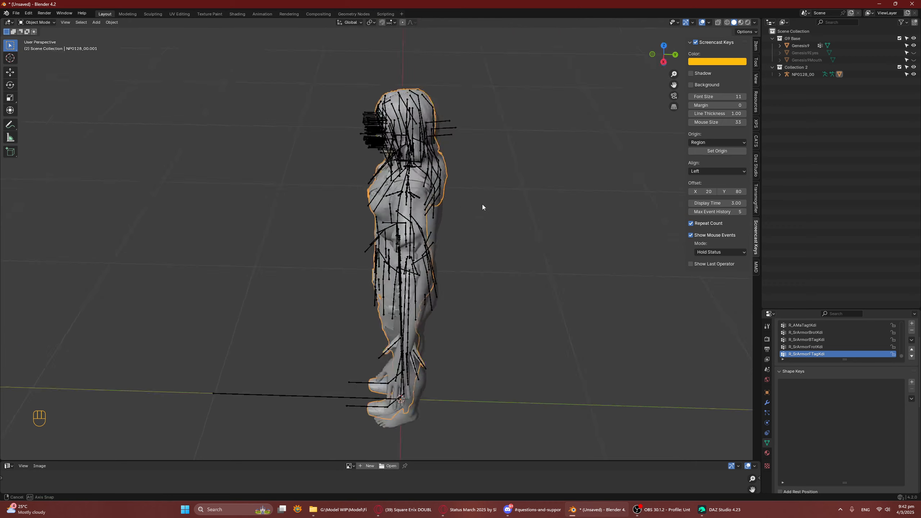
pyautogui.moveTo(387, 251); pyautogui.dragTo(409, 222, button='middle')
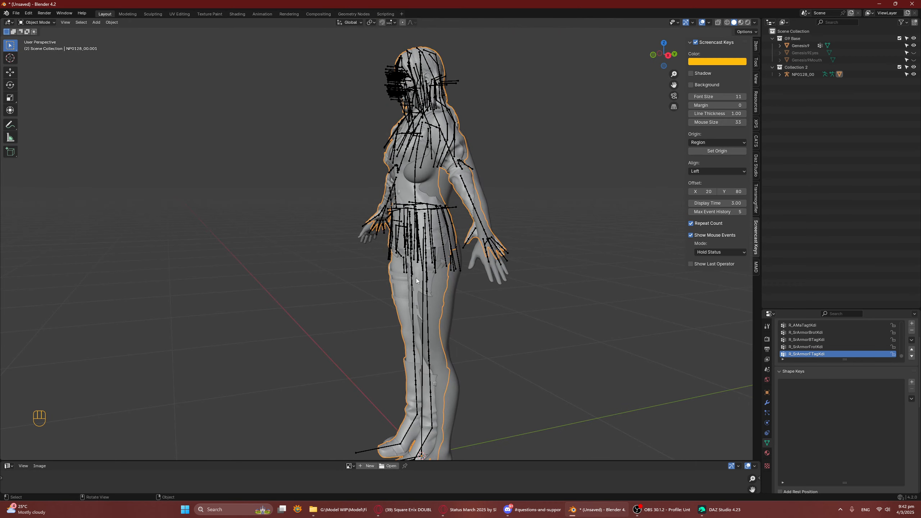
pyautogui.keyDown('shift'); pyautogui.moveTo(493, 297); pyautogui.dragTo(524, 191, button='middle'); pyautogui.keyUp('shift')
pyautogui.moveTo(450, 250); pyautogui.dragTo(420, 222, button='middle')
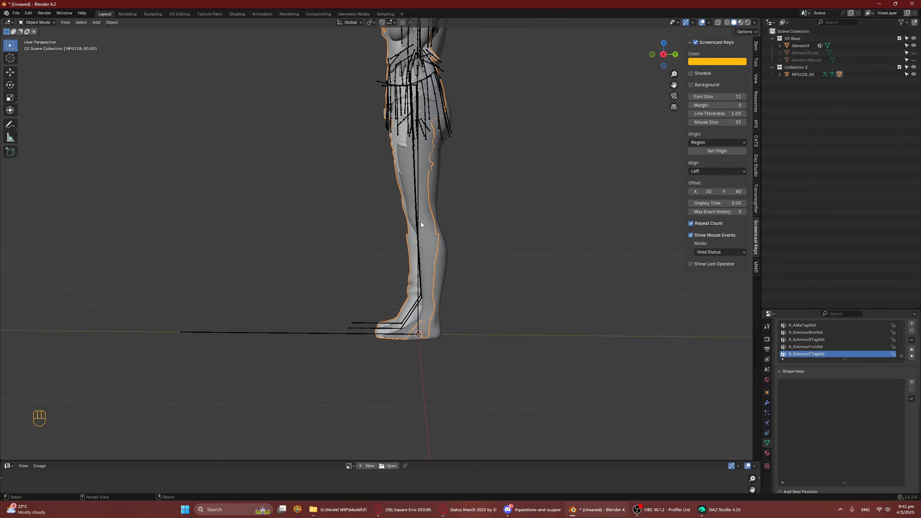
pyautogui.press('KP_3')
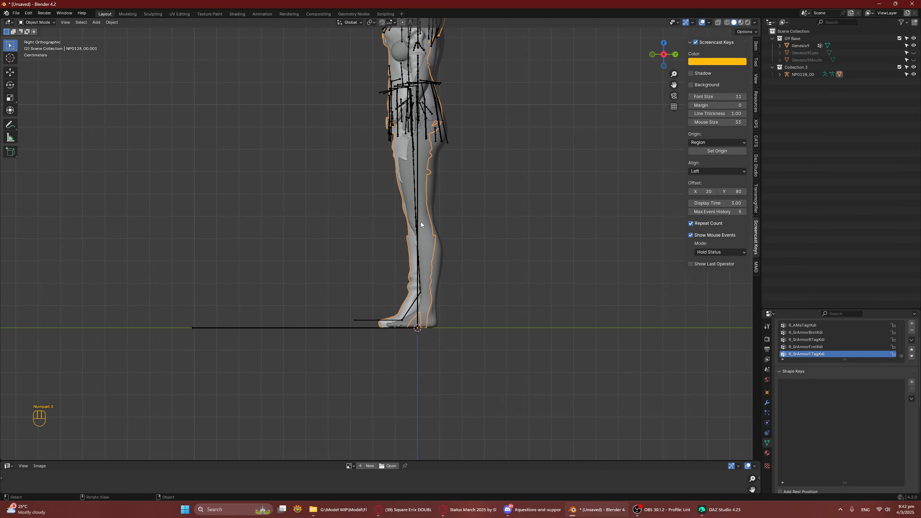
pyautogui.keyDown('shift'); pyautogui.moveTo(555, 172); pyautogui.dragTo(593, 266, button='middle'); pyautogui.keyUp('shift')
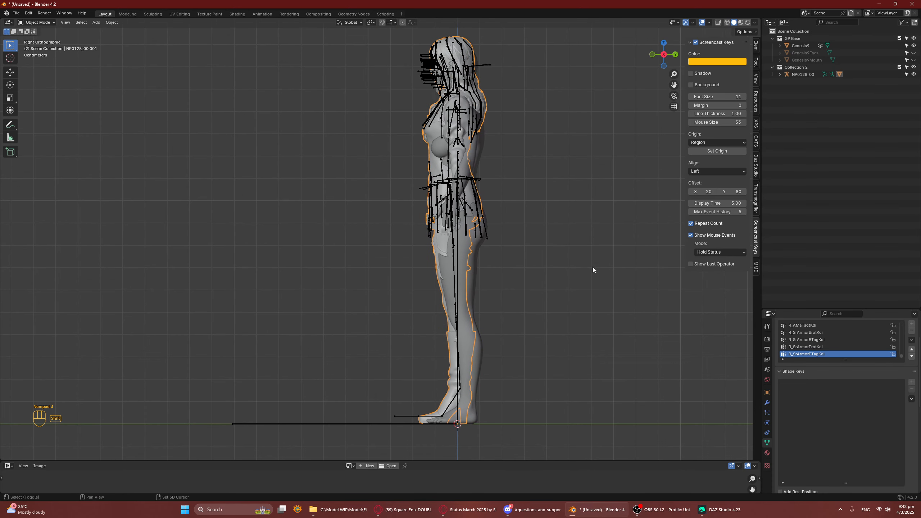
# Step: Make the G9 Base collection unselectable and keep all of the NP0128_00 rig and meshes selected
pyautogui.scroll(-1, 536, 221)
pyautogui.press('a')
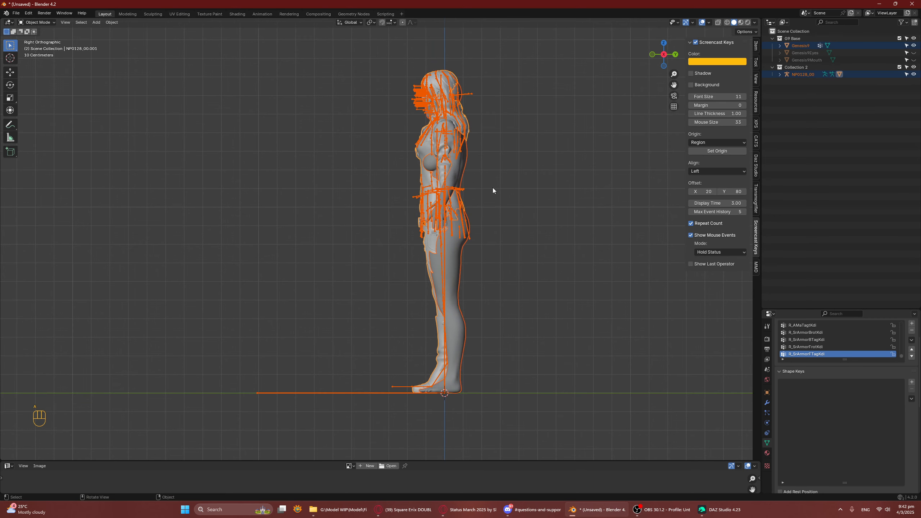
pyautogui.click(906, 38)
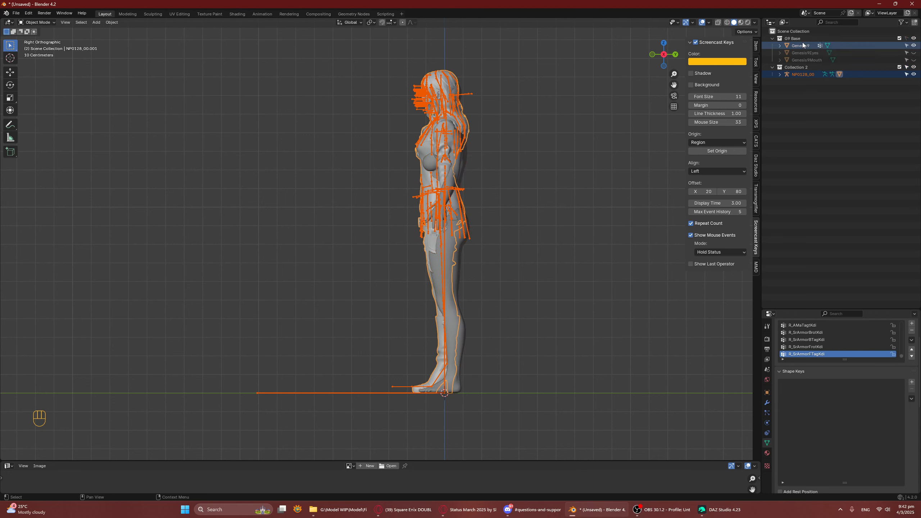
pyautogui.click(549, 184)
pyautogui.press('a')
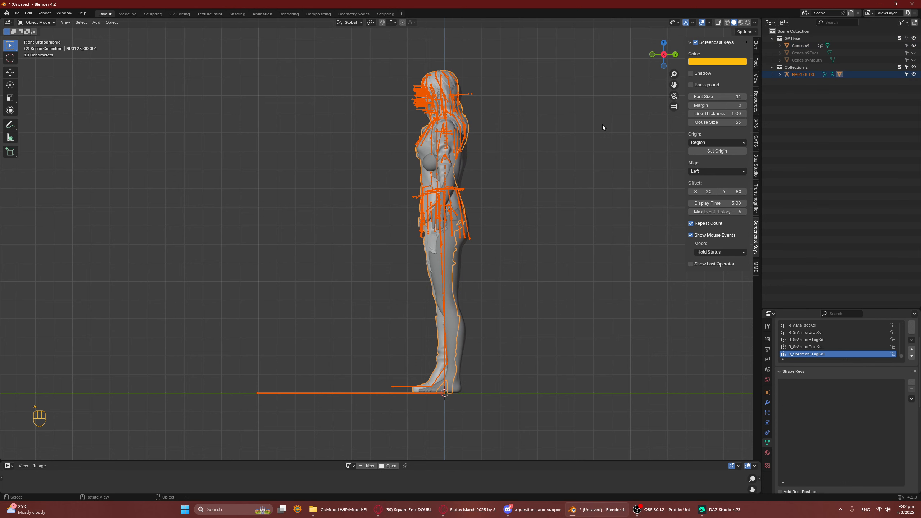
# Step: Move the selected NP0128_00 model down about 0.085 m along the Z axis so its heels drop below the Genesis9 feet
pyautogui.keyDown('shift'); pyautogui.moveTo(554, 266); pyautogui.dragTo(558, 185, button='middle'); pyautogui.keyUp('shift')
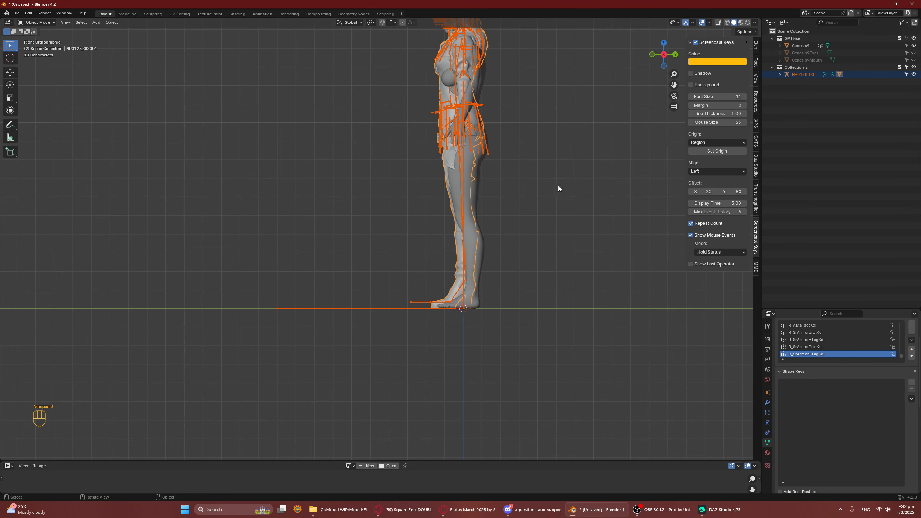
pyautogui.press('g')
pyautogui.press('z')
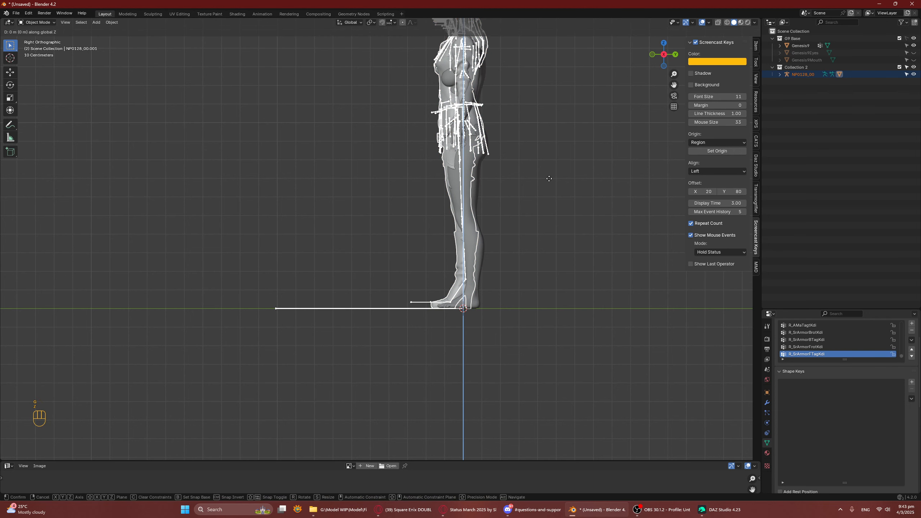
pyautogui.rightClick(573, 206)
pyautogui.press('g')
pyautogui.press('z')
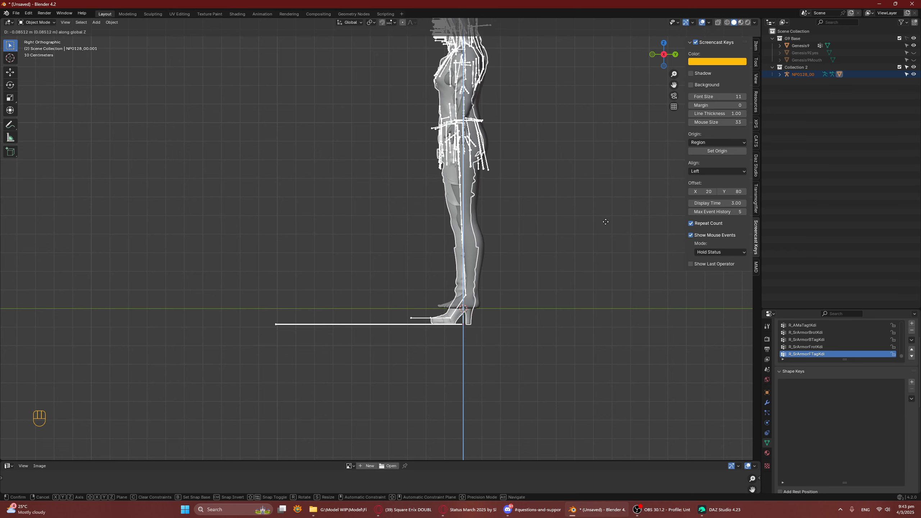
pyautogui.click(606, 221)
# Step: Inspect the boots against the Genesis9 feet and lower the NP0128_00 model about another 0.012 m along Z
pyautogui.scroll(4, 591, 245)
pyautogui.keyDown('shift'); pyautogui.moveTo(609, 331); pyautogui.dragTo(572, 235, button='middle'); pyautogui.keyUp('shift')
pyautogui.scroll(3, 580, 247)
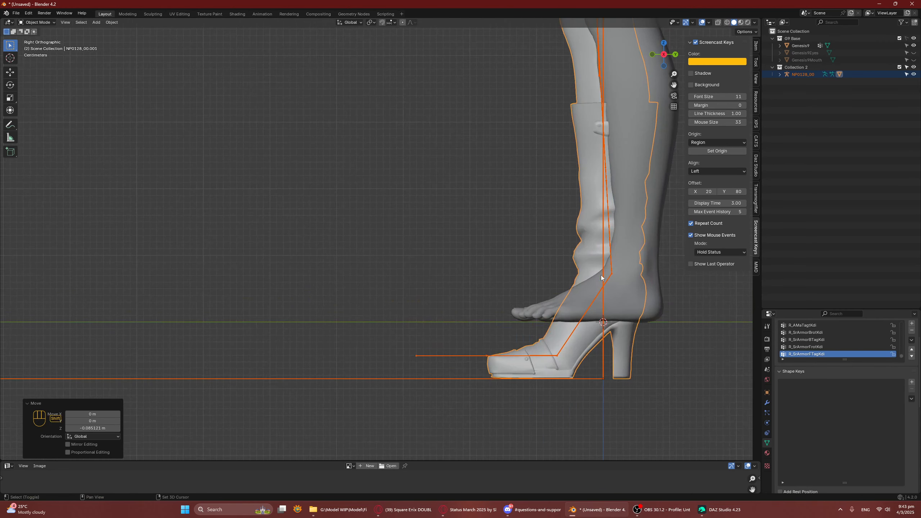
pyautogui.moveTo(600, 278); pyautogui.dragTo(522, 249, button='middle')
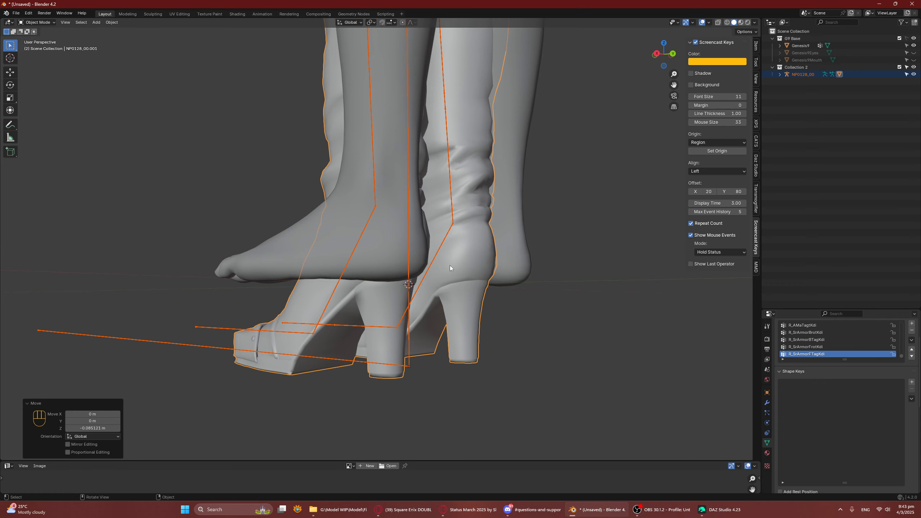
pyautogui.press('KP_3')
pyautogui.press('g')
pyautogui.press('z')
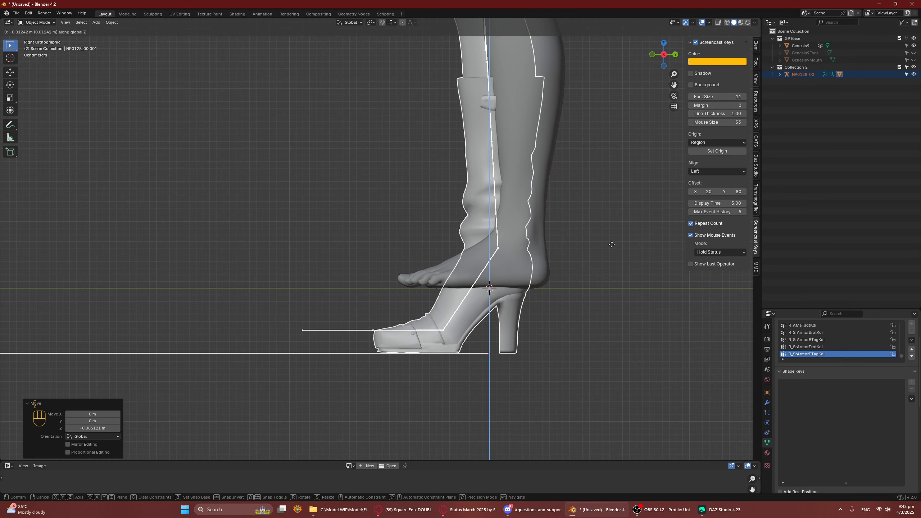
pyautogui.click(611, 244)
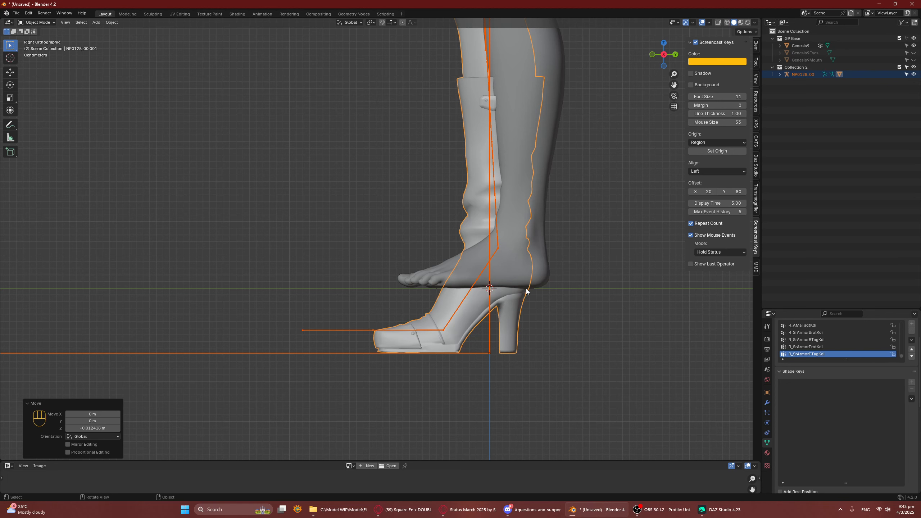
# Step: Shift the NP0128_00 model about 0.029 m along Y to line up the heels, and inspect the legs from the front
pyautogui.press('g')
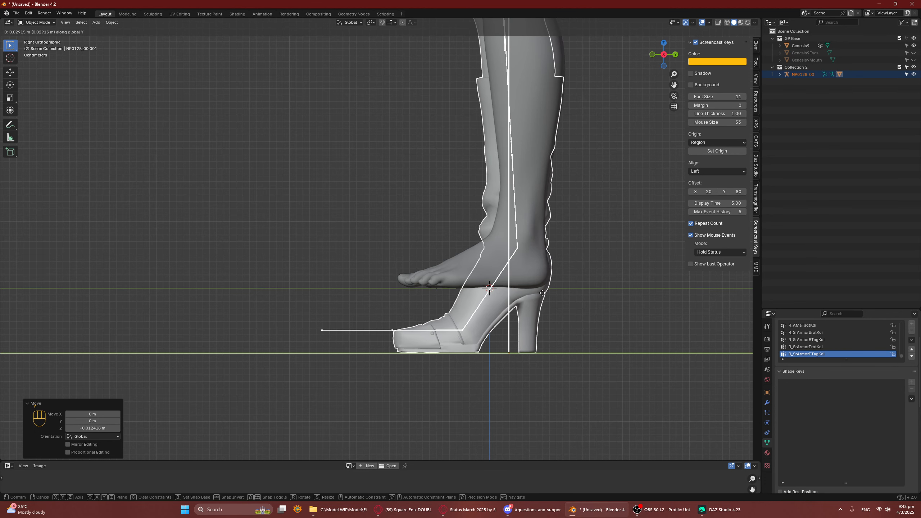
pyautogui.click(543, 293)
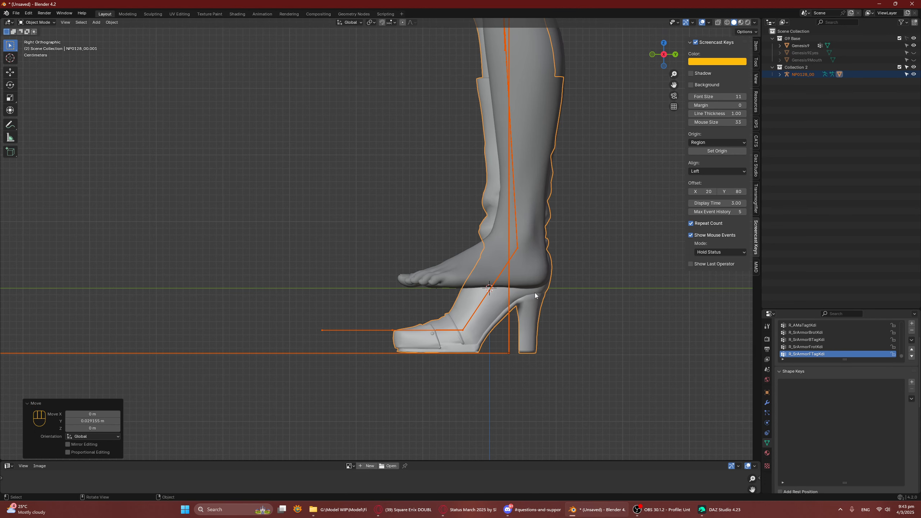
pyautogui.press('KP_1')
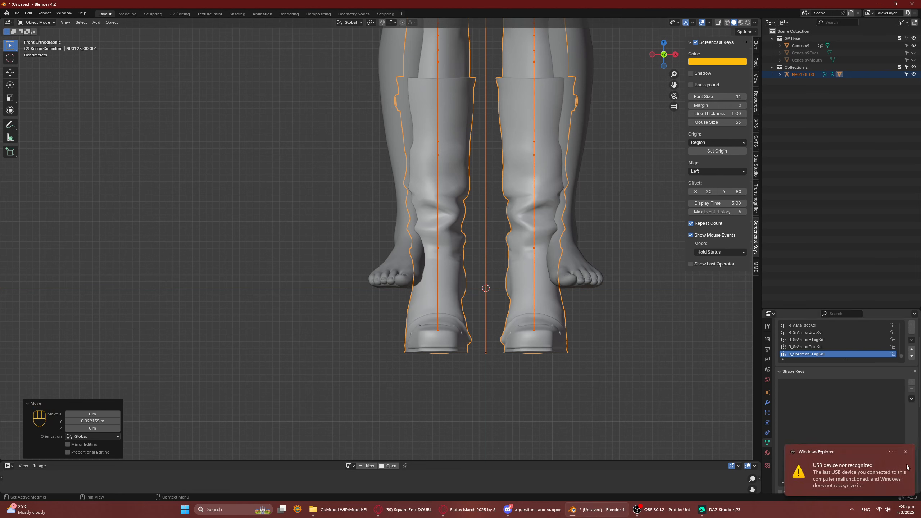
pyautogui.click(906, 452)
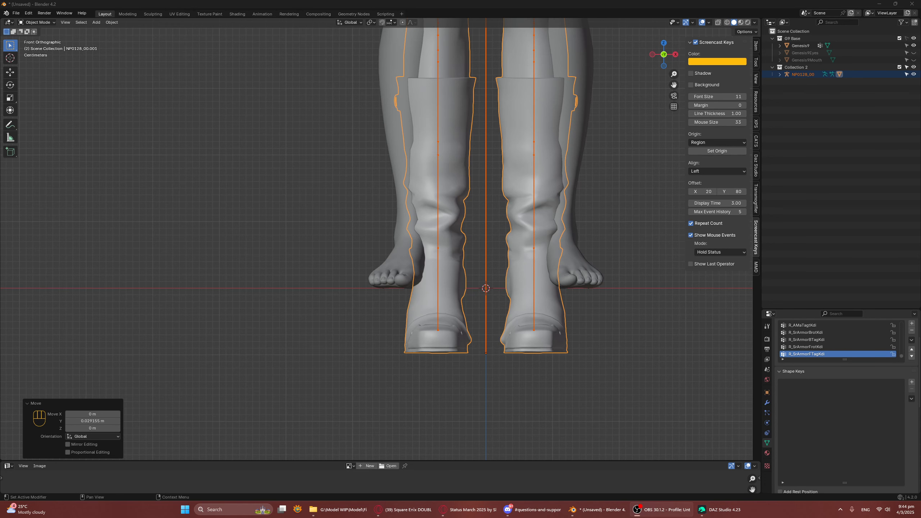
pyautogui.keyDown('shift'); pyautogui.moveTo(574, 141); pyautogui.dragTo(554, 185, button='middle'); pyautogui.keyUp('shift')
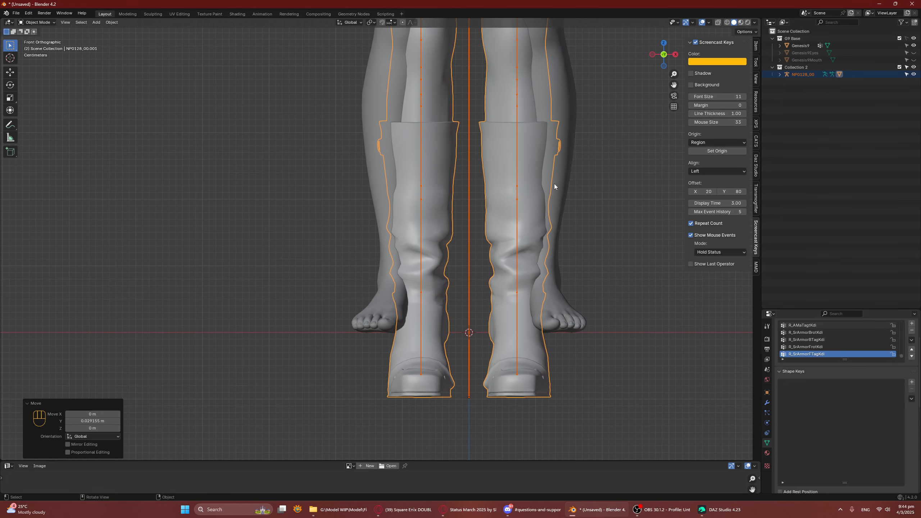
pyautogui.scroll(-4, 518, 187)
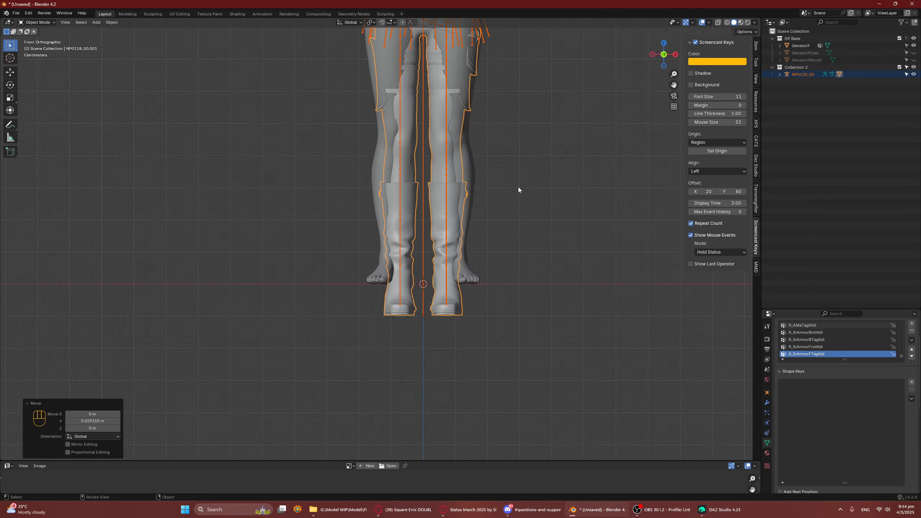
pyautogui.keyDown('shift'); pyautogui.moveTo(478, 135); pyautogui.dragTo(502, 147, button='middle'); pyautogui.keyUp('shift')
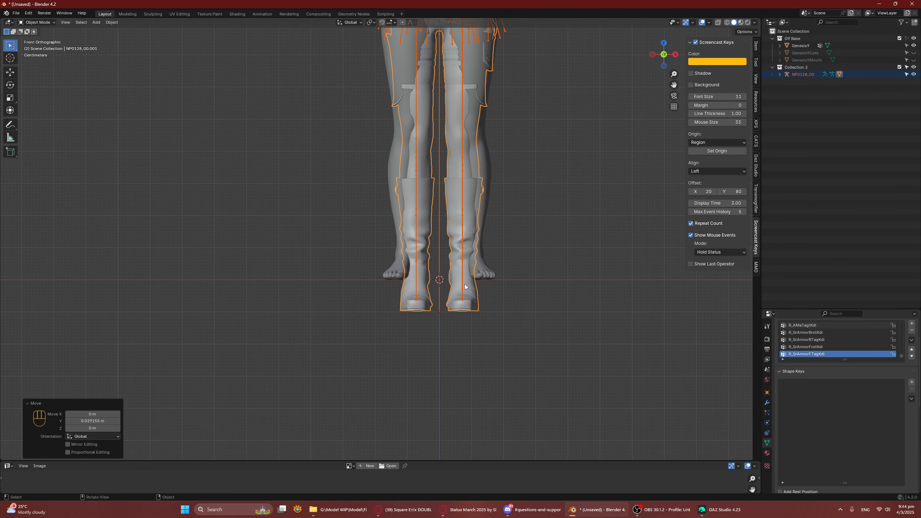
# Step: Select the whole NP0128_00 rig with its meshes and try scaling it up uniformly from the front view
pyautogui.keyDown('shift'); pyautogui.moveTo(485, 113); pyautogui.dragTo(485, 191, button='middle'); pyautogui.keyUp('shift')
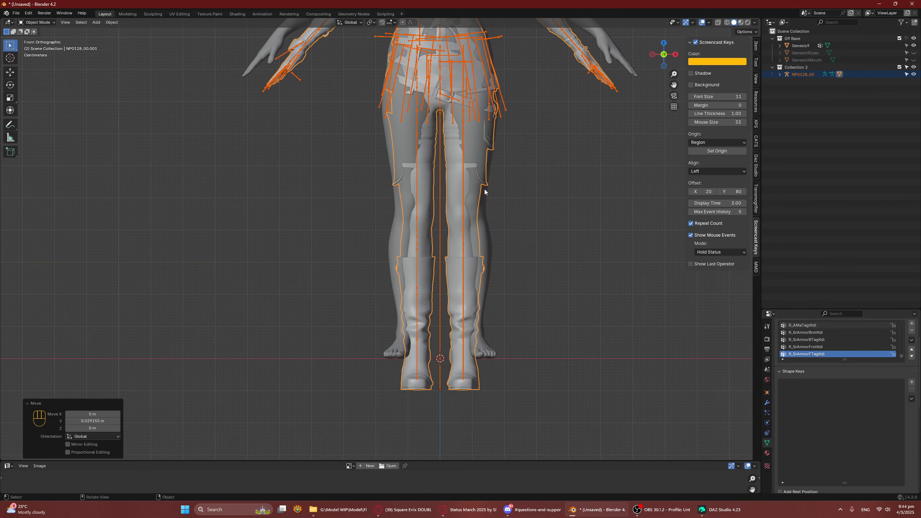
pyautogui.click(466, 133)
pyautogui.keyDown('shift'); pyautogui.moveTo(492, 115); pyautogui.dragTo(509, 266, button='middle'); pyautogui.keyUp('shift')
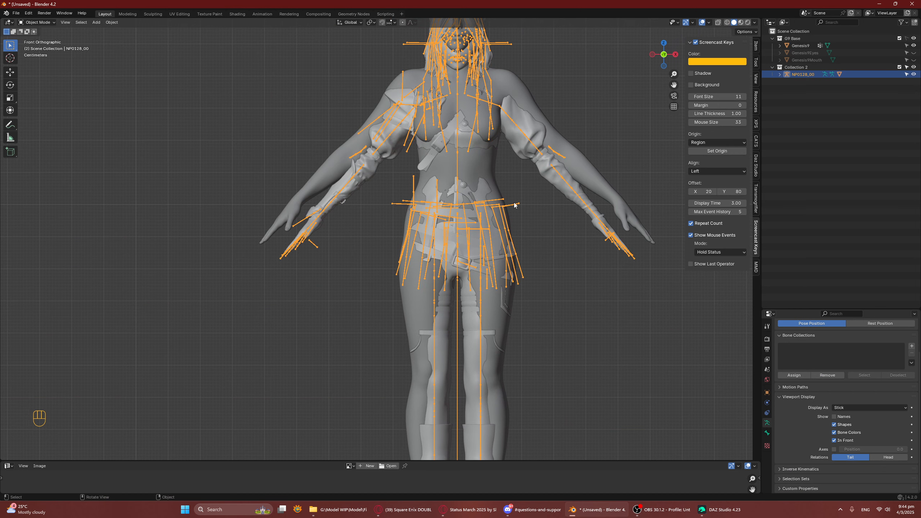
pyautogui.press('a')
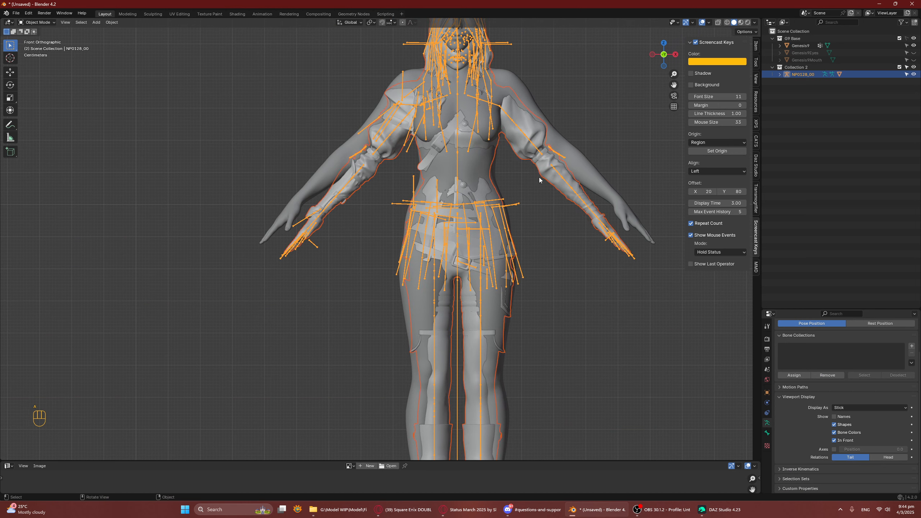
pyautogui.press('s')
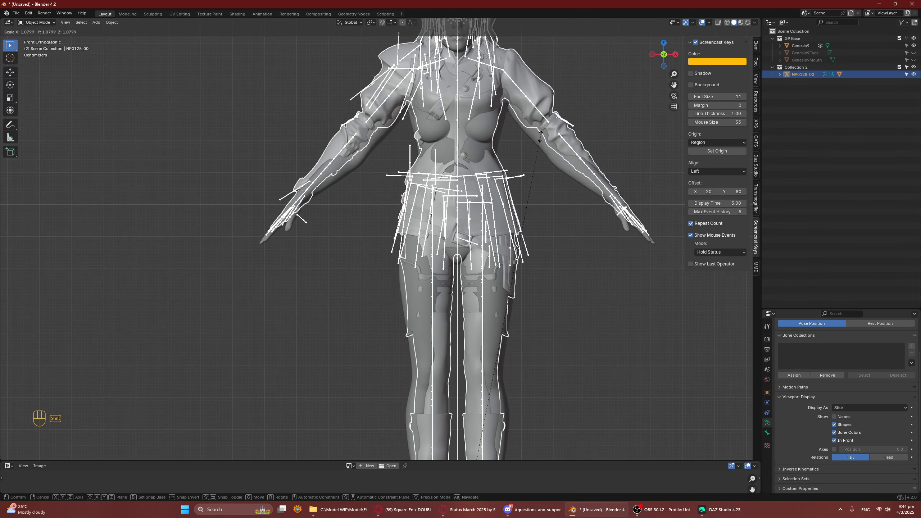
pyautogui.rightClick(546, 62)
# Step: Examine how the NP0128_00 head, legs, heels and upper body line up with the Genesis9 body from several angles
pyautogui.keyDown('shift'); pyautogui.moveTo(546, 56); pyautogui.dragTo(574, 191, button='middle'); pyautogui.keyUp('shift')
pyautogui.scroll(2, 555, 214)
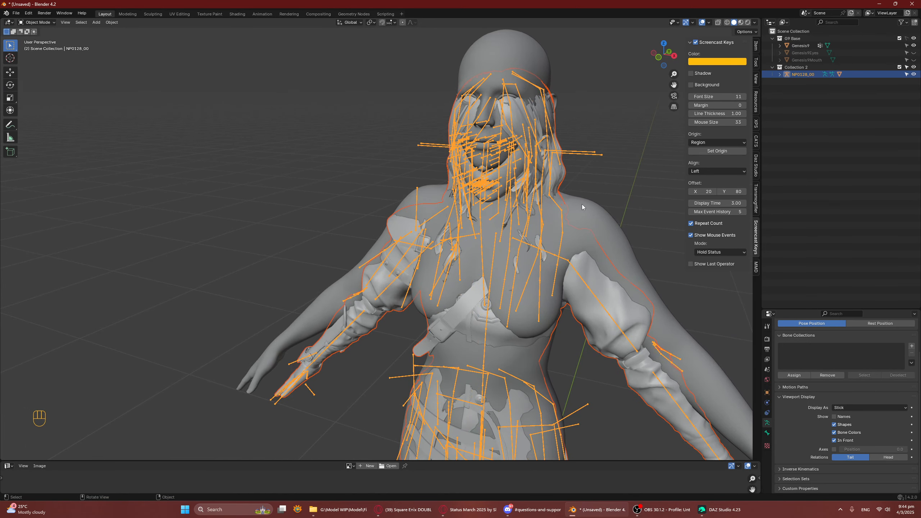
pyautogui.scroll(-5, 581, 205)
pyautogui.moveTo(530, 261); pyautogui.dragTo(459, 240, button='middle')
pyautogui.keyDown('shift'); pyautogui.moveTo(525, 334); pyautogui.dragTo(540, 86, button='middle'); pyautogui.keyUp('shift')
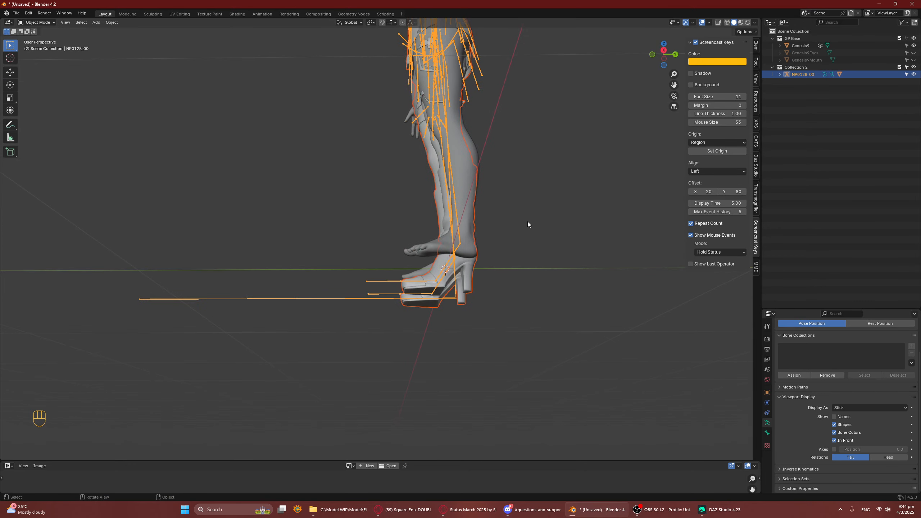
pyautogui.moveTo(527, 224); pyautogui.dragTo(518, 232, button='middle')
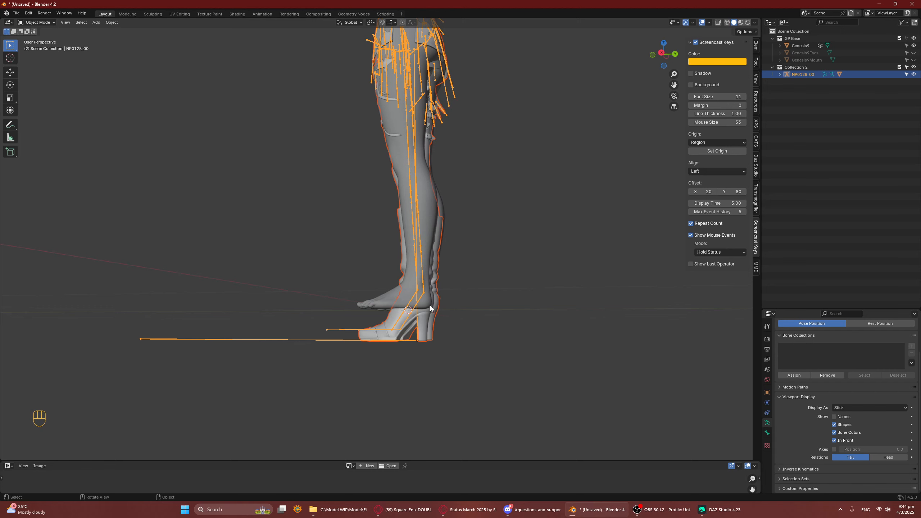
pyautogui.moveTo(434, 301); pyautogui.dragTo(392, 298, button='middle')
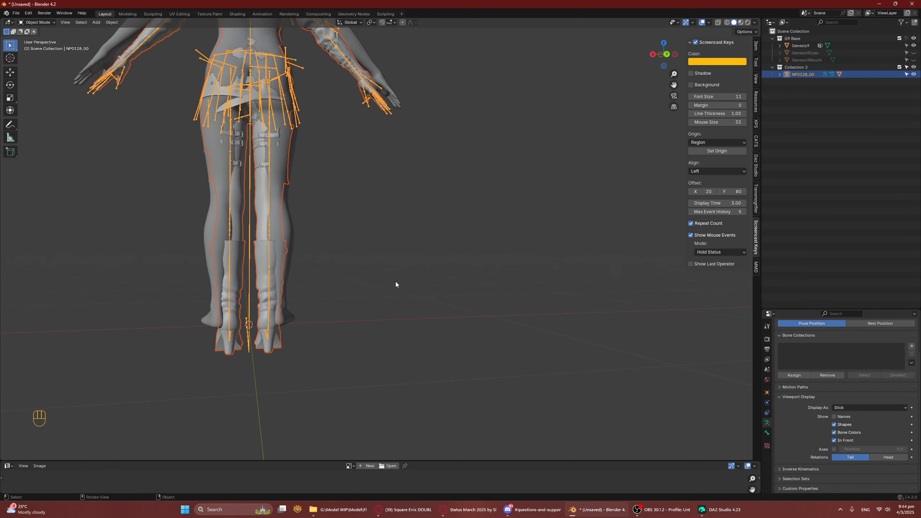
pyautogui.moveTo(395, 284); pyautogui.dragTo(421, 322, button='middle')
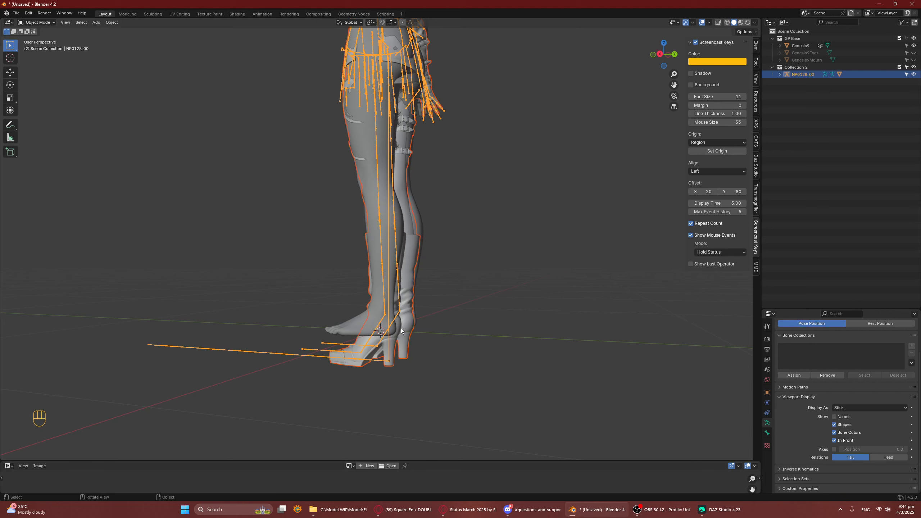
pyautogui.keyDown('shift'); pyautogui.moveTo(414, 142); pyautogui.dragTo(429, 275, button='middle'); pyautogui.keyUp('shift')
pyautogui.scroll(4, 428, 274)
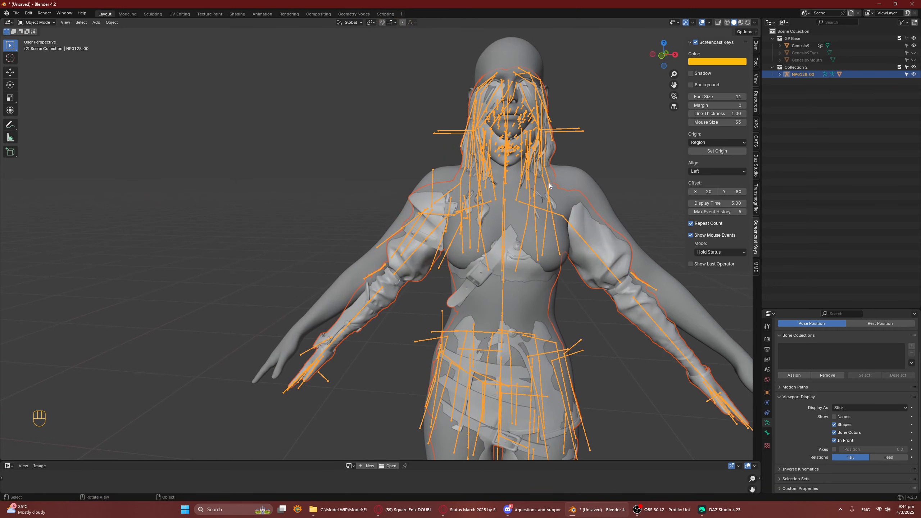
pyautogui.keyDown('shift'); pyautogui.moveTo(550, 159); pyautogui.dragTo(493, 248, button='middle'); pyautogui.keyUp('shift')
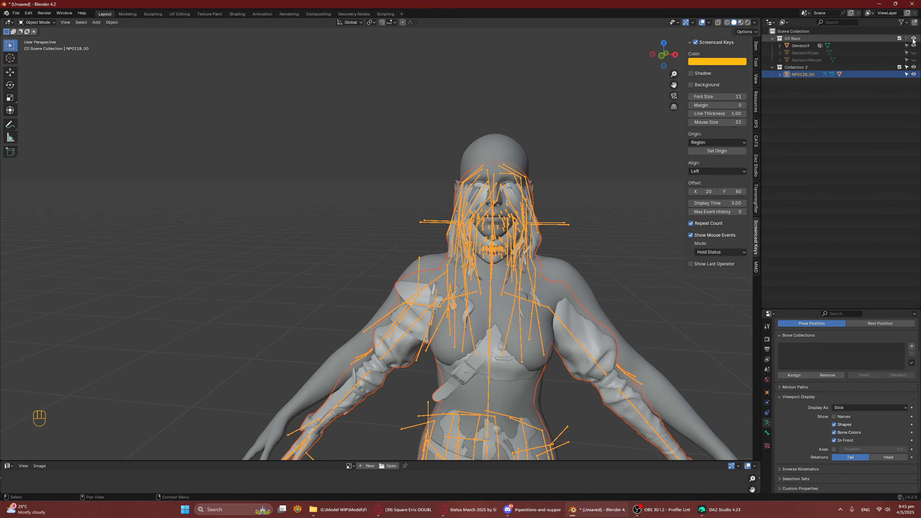
# Step: Inspect the NP0128_00 head with the G9 Base collection hidden, and show the collection again
pyautogui.moveTo(546, 205); pyautogui.dragTo(556, 268, button='middle')
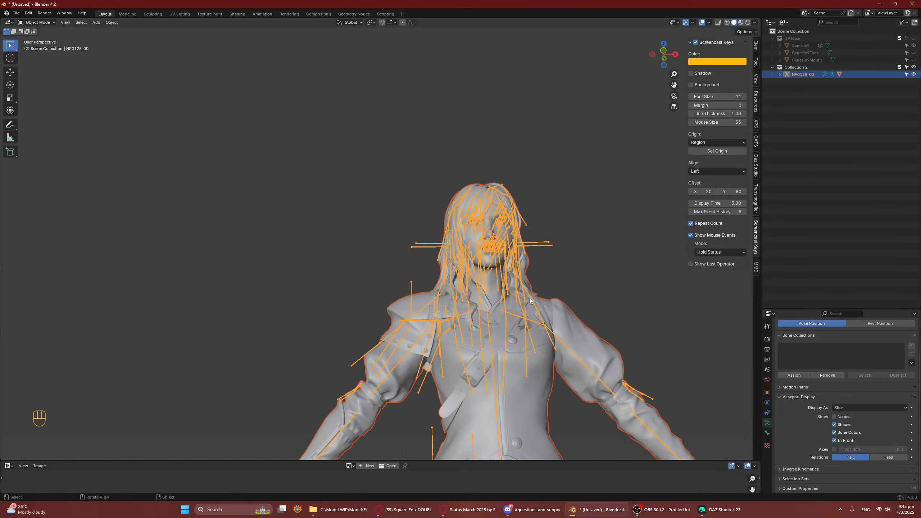
pyautogui.moveTo(562, 274); pyautogui.dragTo(549, 292, button='middle')
pyautogui.click(913, 46)
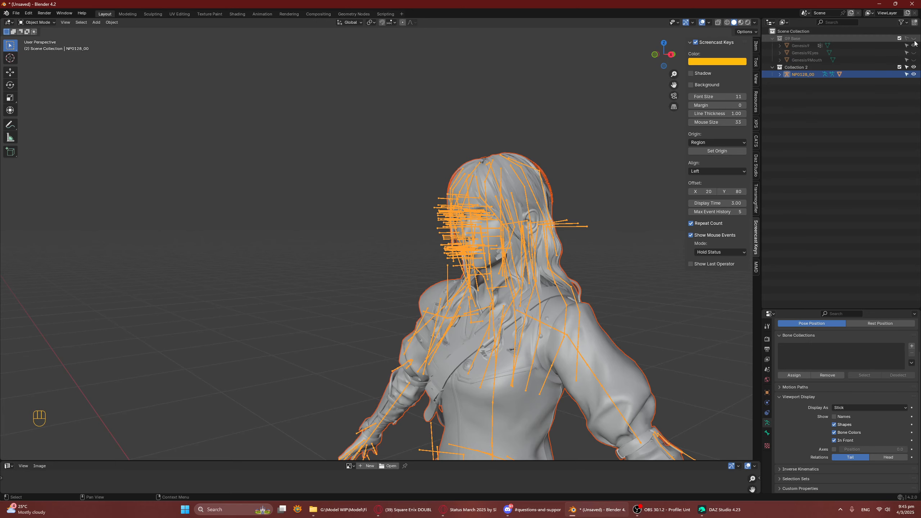
# Step: Scale the NP0128_00 model up uniformly by about 1.039, matching its head to the Genesis9 head in side view
pyautogui.moveTo(502, 169); pyautogui.dragTo(500, 215, button='middle')
pyautogui.press('KP_3')
pyautogui.scroll(5, 520, 173)
pyautogui.scroll(-1, 544, 185)
pyautogui.keyDown('shift'); pyautogui.moveTo(564, 196); pyautogui.dragTo(514, 194, button='middle'); pyautogui.keyUp('shift')
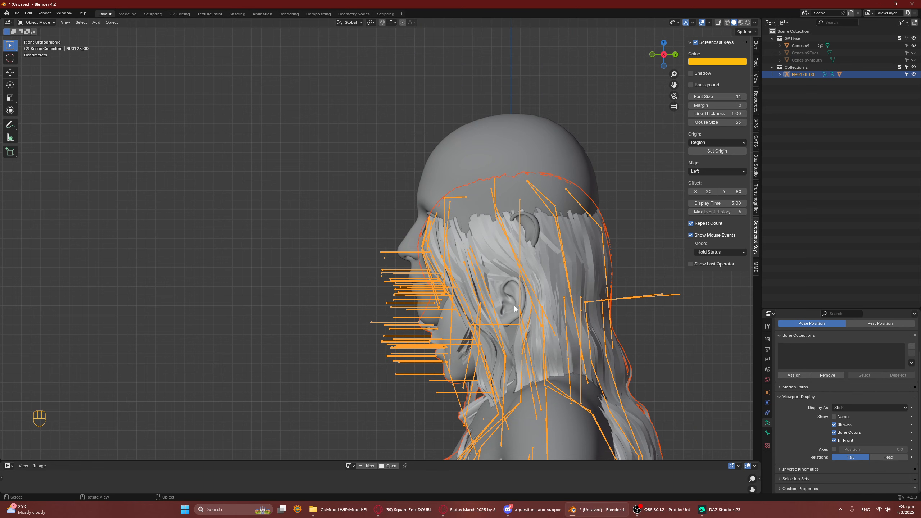
pyautogui.press('s')
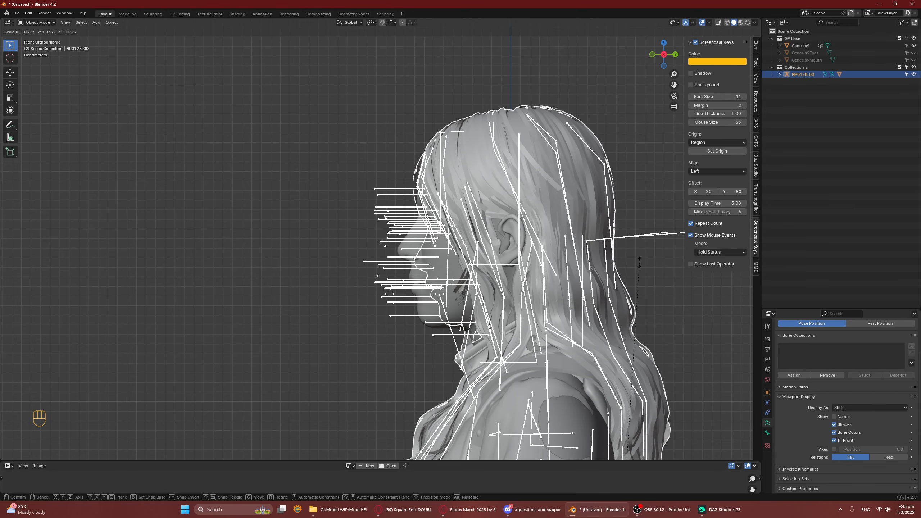
pyautogui.click(640, 264)
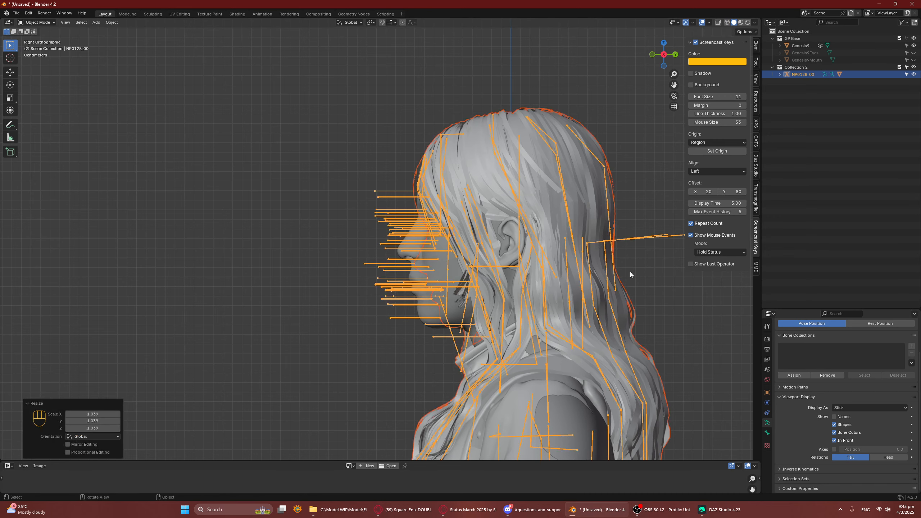
# Step: Check the face in profile and scale the NP0128_00 model up by about 1.005 to match eyes and mouth from the front
pyautogui.scroll(5, 542, 266)
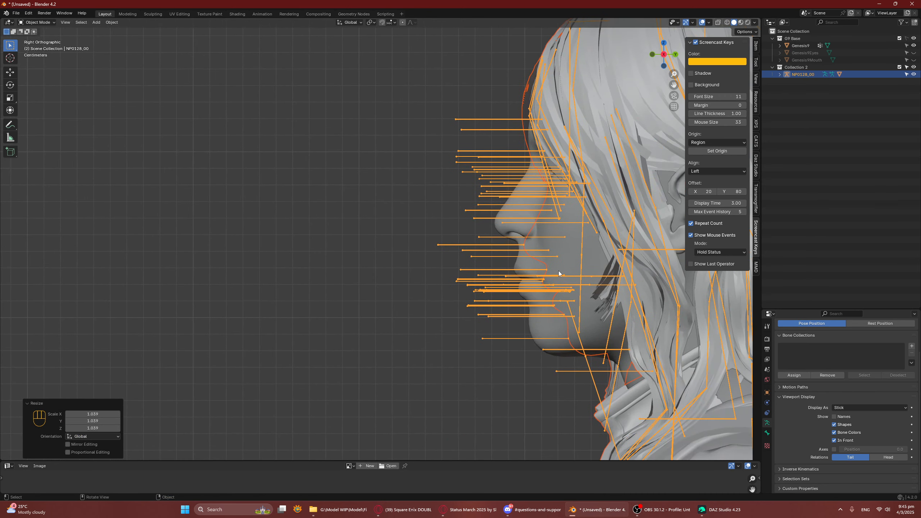
pyautogui.keyDown('shift'); pyautogui.moveTo(603, 309); pyautogui.dragTo(511, 338, button='middle'); pyautogui.keyUp('shift')
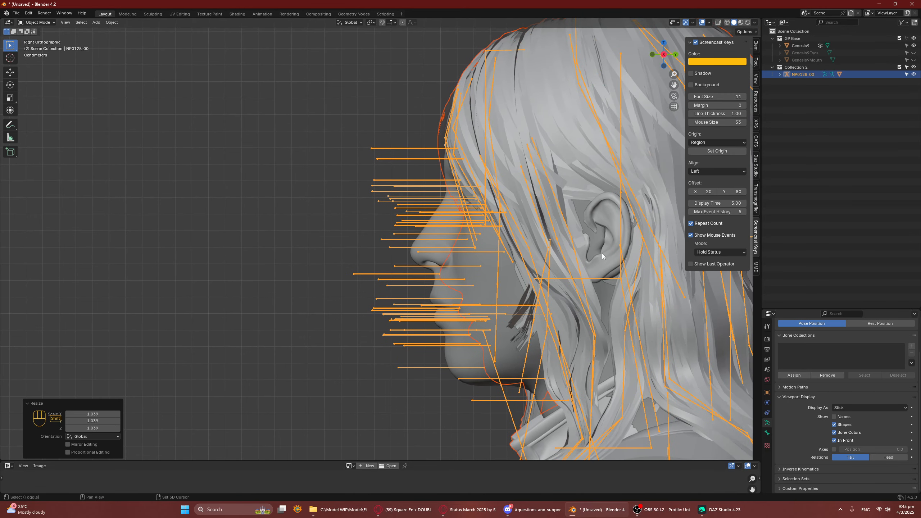
pyautogui.keyDown('shift'); pyautogui.moveTo(602, 254); pyautogui.dragTo(573, 280, button='middle'); pyautogui.keyUp('shift')
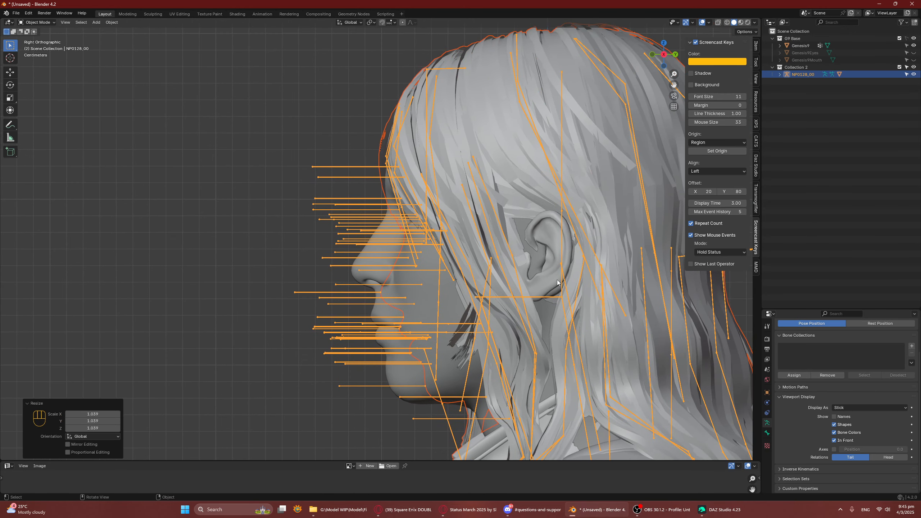
pyautogui.press('KP_1')
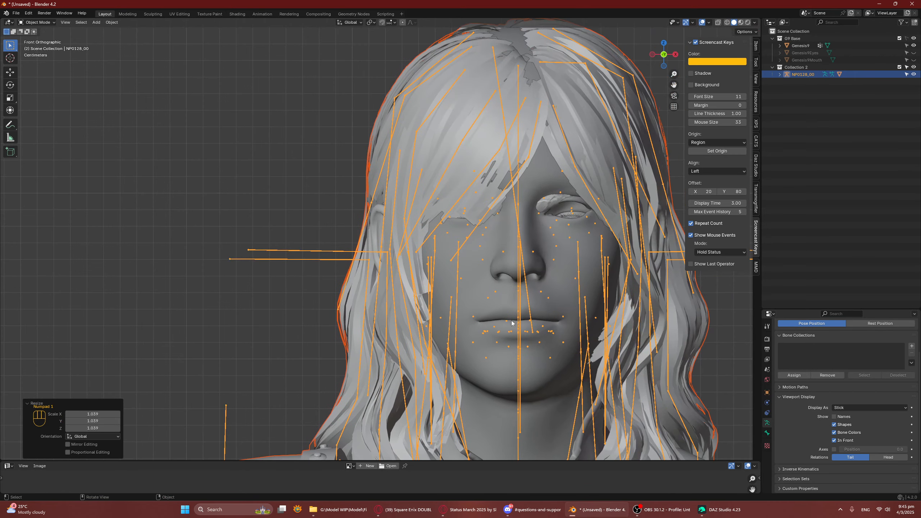
pyautogui.press('s')
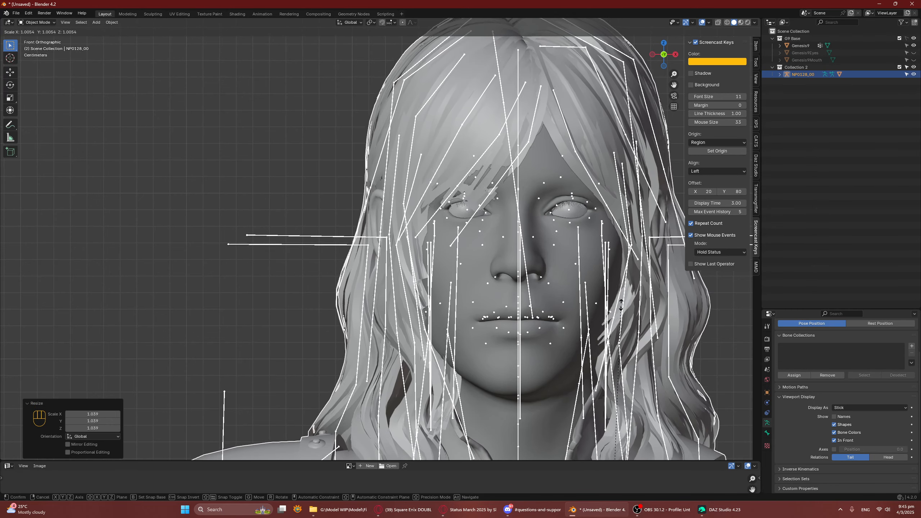
pyautogui.click(620, 308)
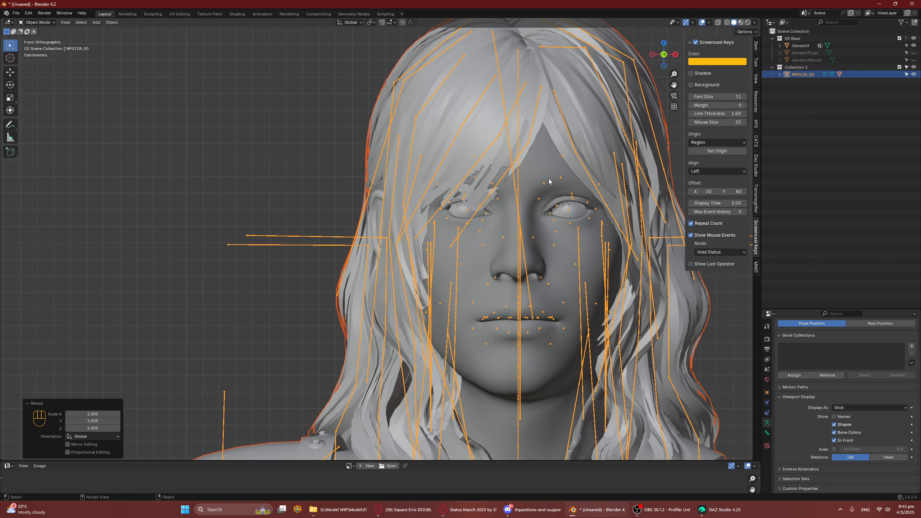
# Step: Examine the alignment of the face, ears, neck and shoulders of both models from the side
pyautogui.moveTo(573, 187); pyautogui.dragTo(524, 268, button='middle')
pyautogui.scroll(-4, 525, 268)
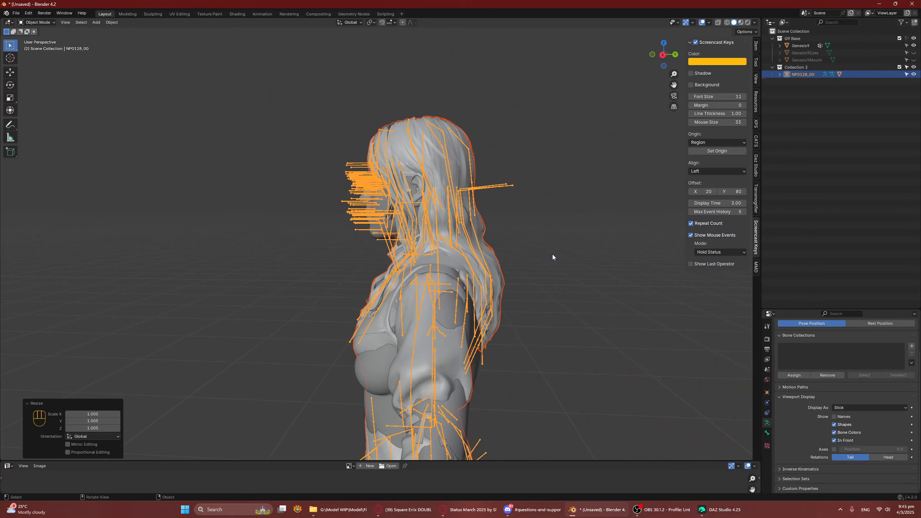
pyautogui.scroll(5, 574, 206)
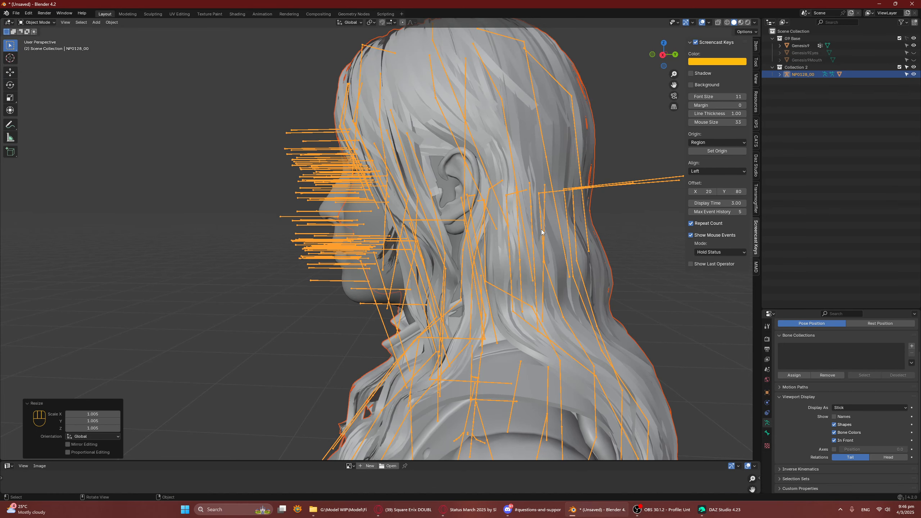
pyautogui.moveTo(542, 231); pyautogui.dragTo(512, 218, button='middle')
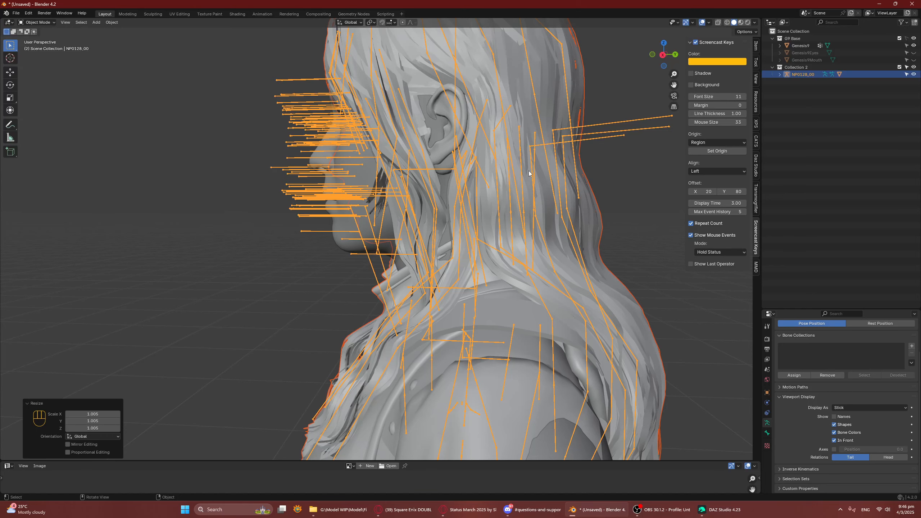
pyautogui.press('KP_3')
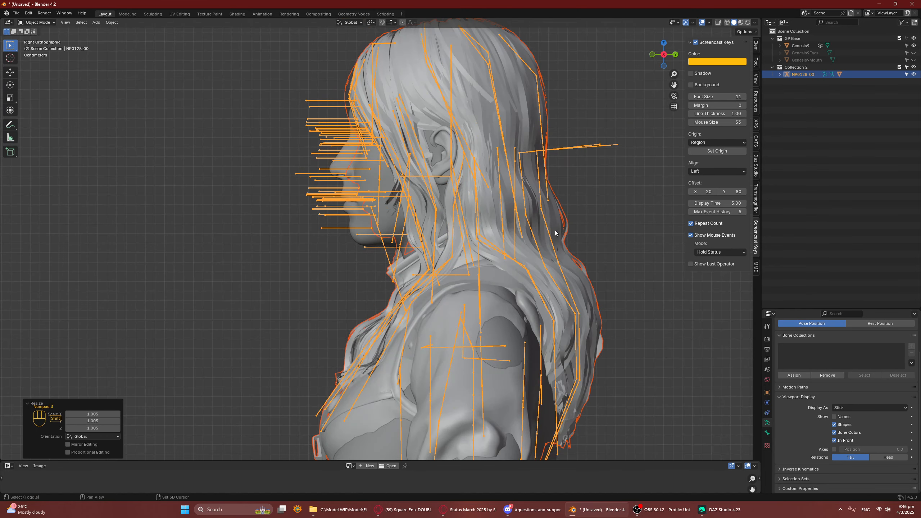
pyautogui.keyDown('shift'); pyautogui.moveTo(555, 165); pyautogui.dragTo(555, 172, button='middle'); pyautogui.keyUp('shift')
pyautogui.scroll(5, 556, 178)
pyautogui.keyDown('shift'); pyautogui.moveTo(434, 156); pyautogui.dragTo(501, 171, button='middle'); pyautogui.keyUp('shift')
pyautogui.press('KP_3')
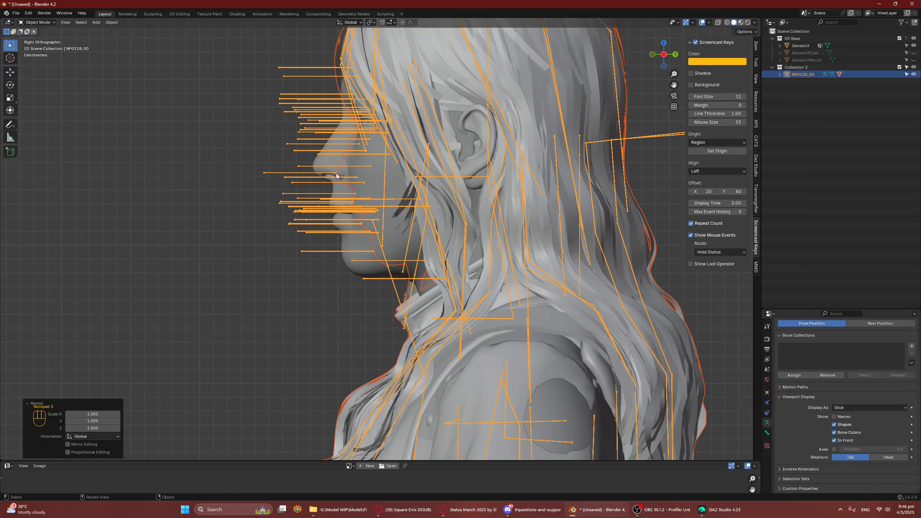
# Step: Make Collection 2 active and reselect all of the NP0128_00 rig and meshes
pyautogui.click(315, 174)
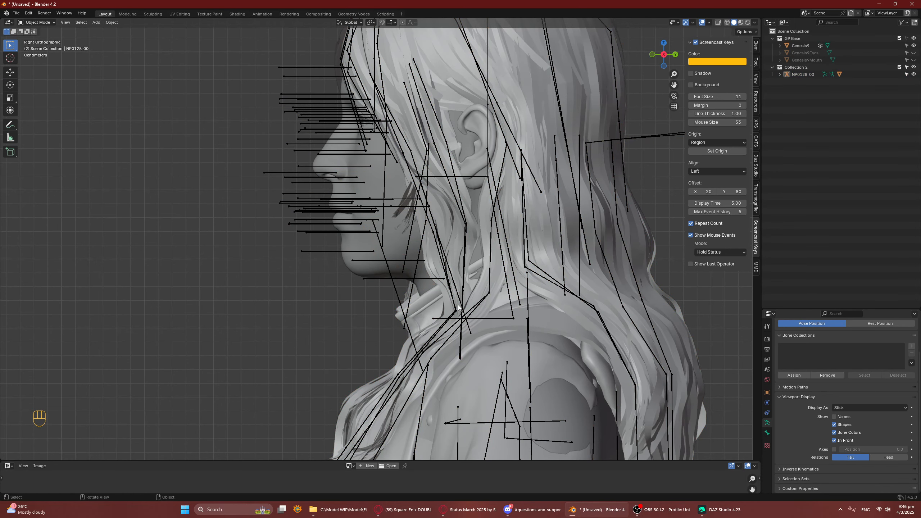
pyautogui.click(796, 67)
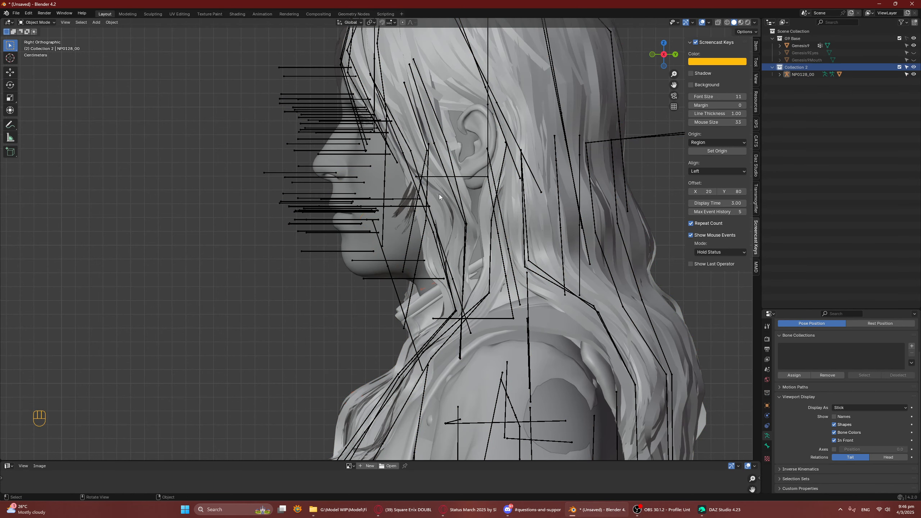
pyautogui.press('a')
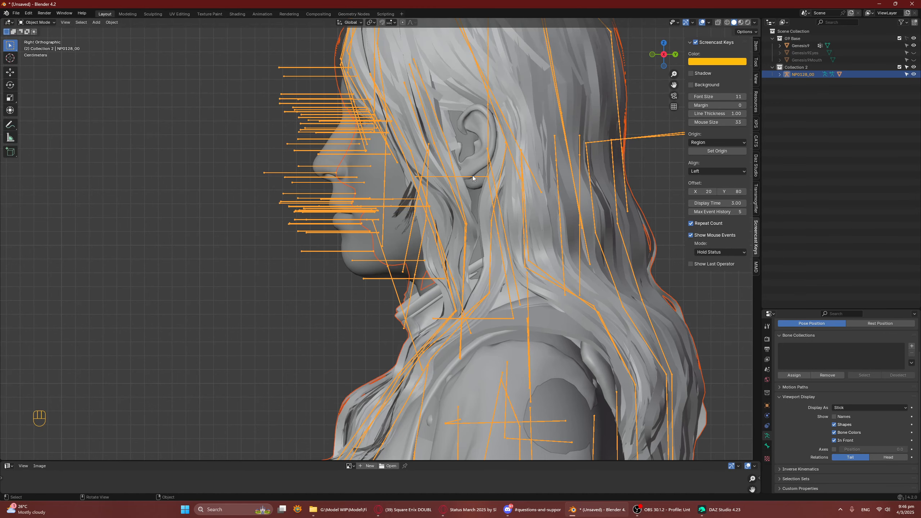
# Step: Shift the NP0128_00 model about 0.008 m along Y to line up its shoulder and torso with the Genesis9 body
pyautogui.scroll(-3, 471, 187)
pyautogui.keyDown('shift'); pyautogui.moveTo(510, 305); pyautogui.dragTo(487, 135, button='middle'); pyautogui.keyUp('shift')
pyautogui.scroll(-3, 490, 145)
pyautogui.keyDown('shift'); pyautogui.moveTo(472, 193); pyautogui.dragTo(463, 235, button='middle'); pyautogui.keyUp('shift')
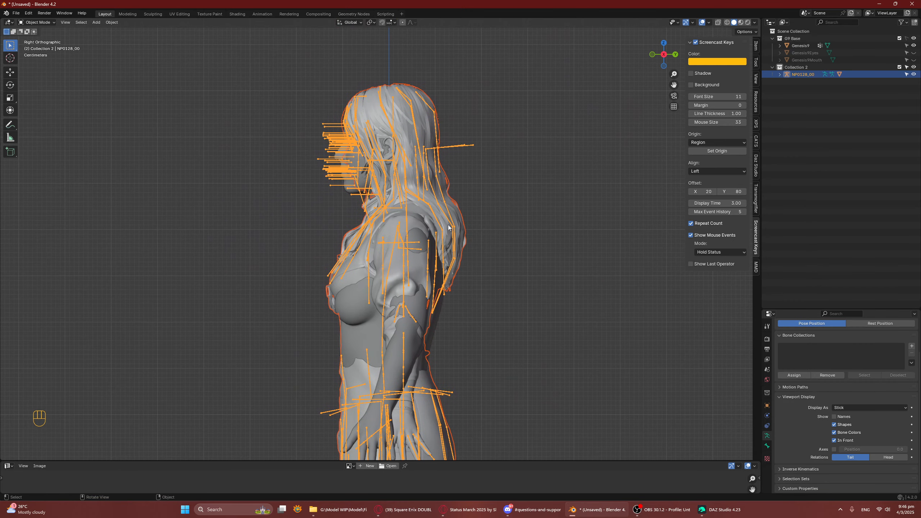
pyautogui.keyDown('shift'); pyautogui.moveTo(434, 277); pyautogui.dragTo(471, 208, button='middle'); pyautogui.keyUp('shift')
pyautogui.scroll(2, 478, 188)
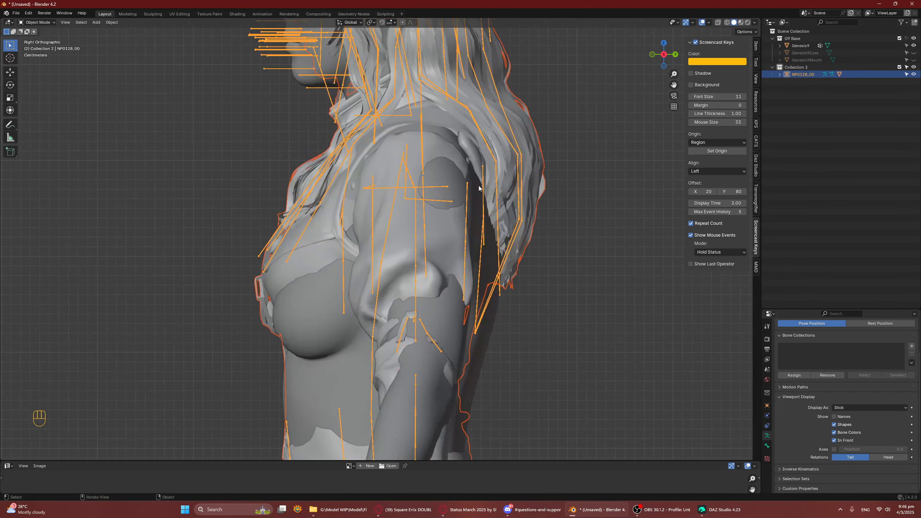
pyautogui.press('g')
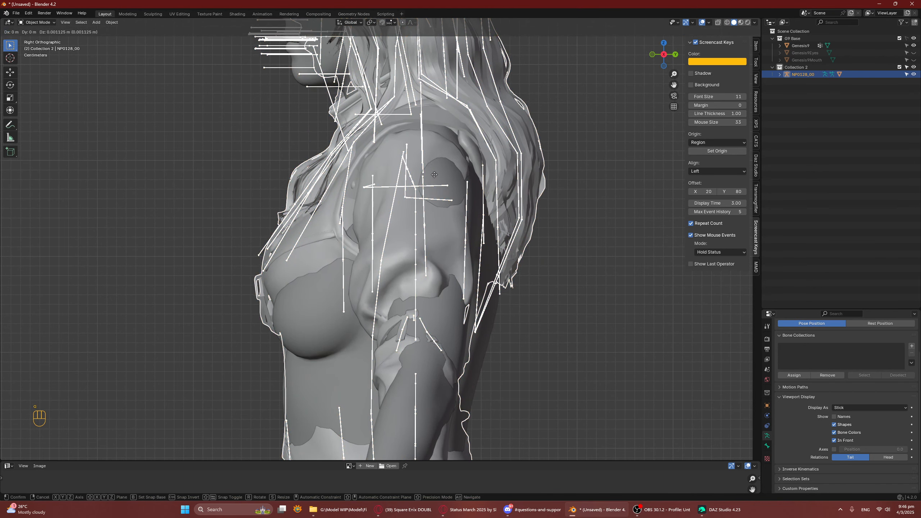
pyautogui.press('y')
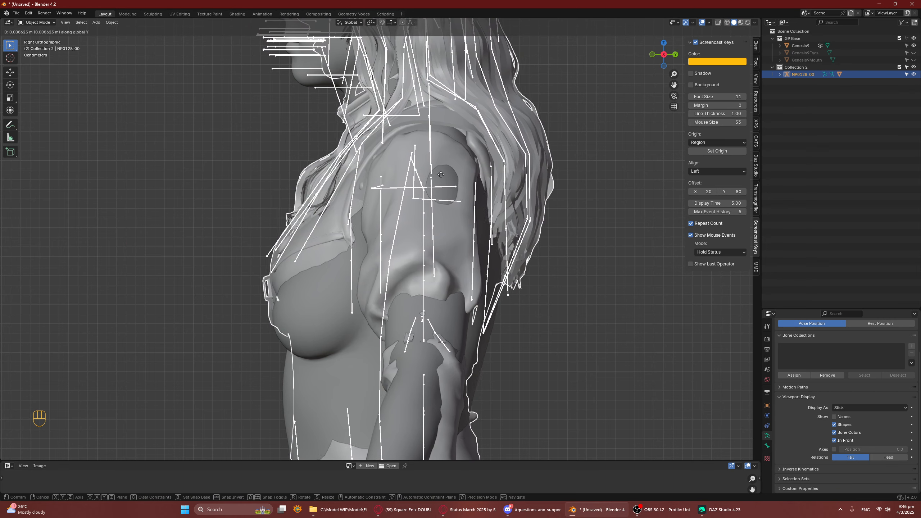
pyautogui.click(439, 188)
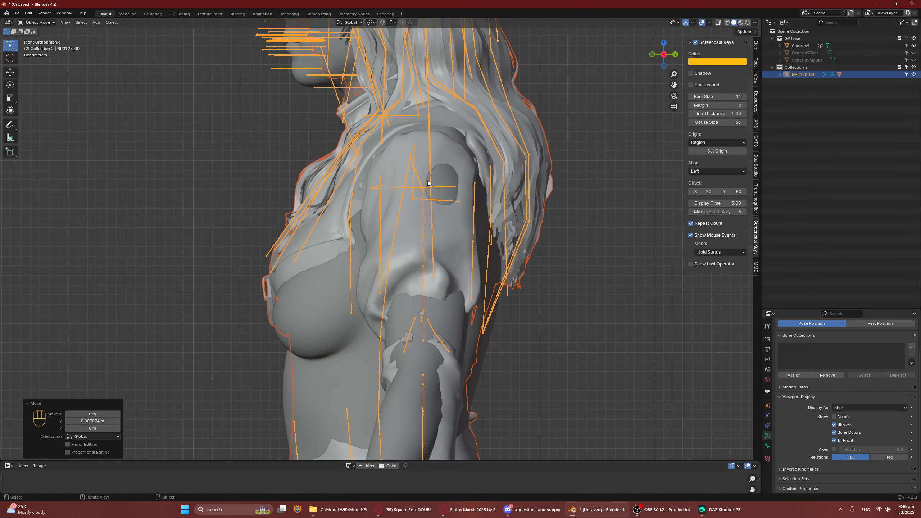
# Step: Examine how the NP0128_00 model fits the Genesis9 torso and arms from the front and back
pyautogui.moveTo(434, 167); pyautogui.dragTo(665, 308, button='middle')
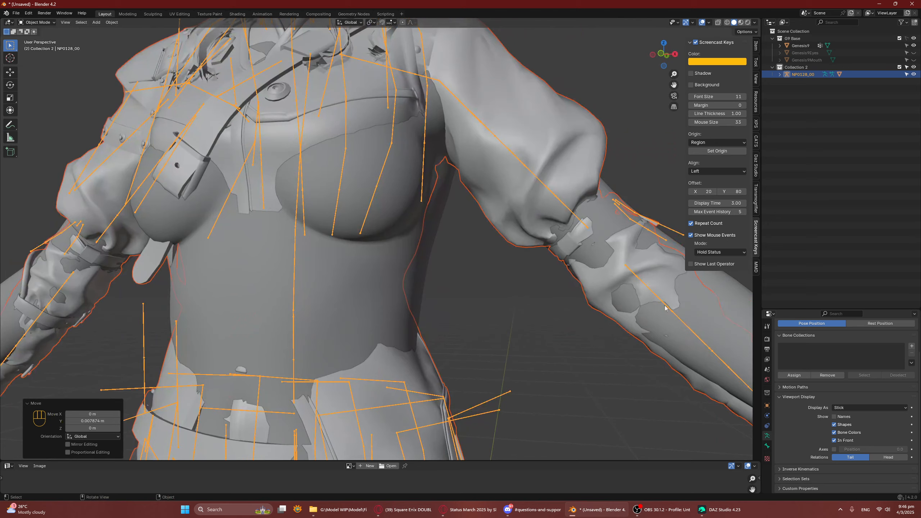
pyautogui.scroll(-3, 635, 220)
pyautogui.moveTo(636, 220); pyautogui.dragTo(400, 224, button='middle')
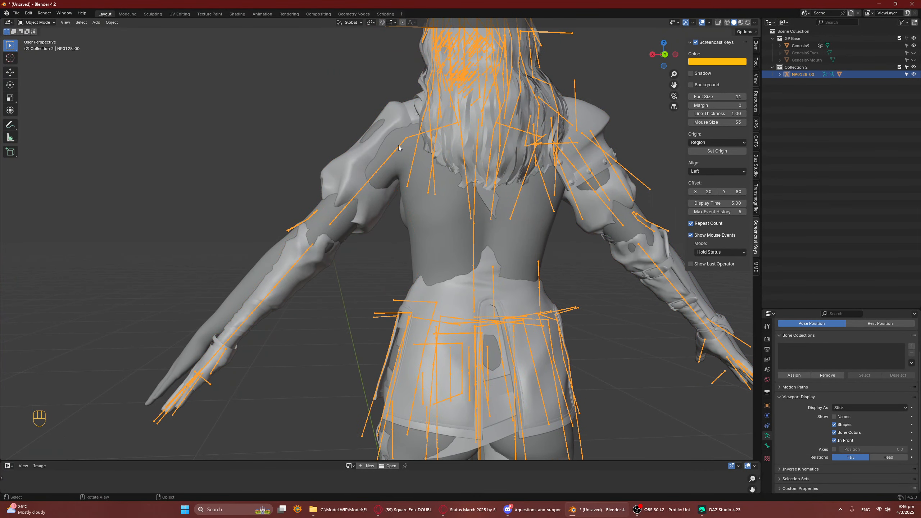
pyautogui.scroll(-4, 464, 222)
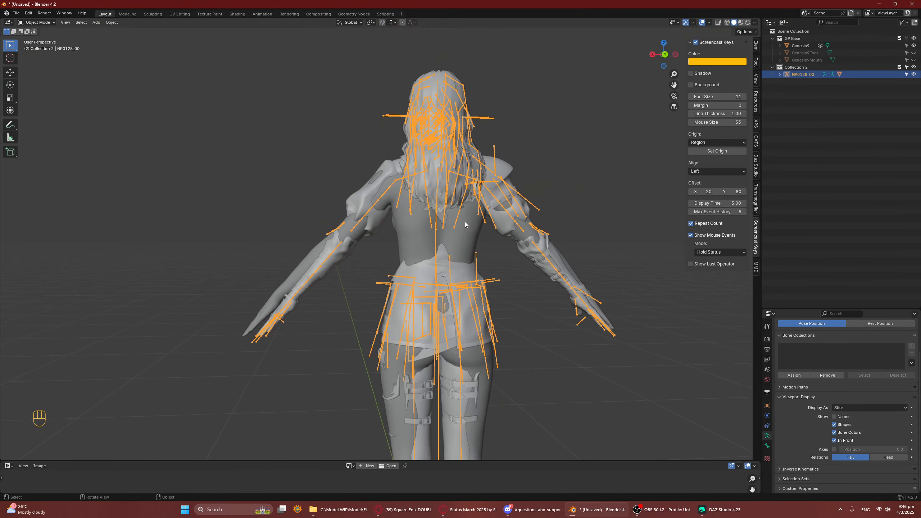
pyautogui.moveTo(454, 253); pyautogui.dragTo(486, 247, button='middle')
pyautogui.scroll(3, 547, 252)
pyautogui.moveTo(486, 244); pyautogui.dragTo(455, 238, button='middle')
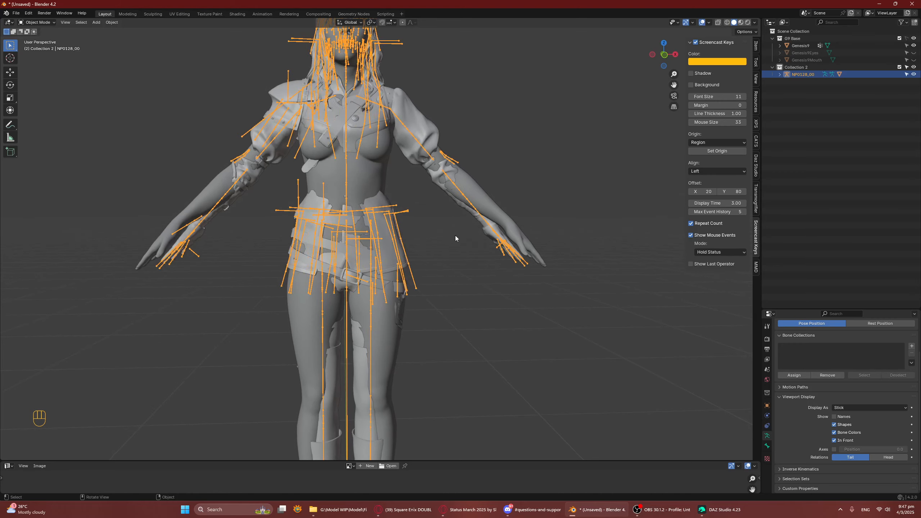
pyautogui.keyDown('shift'); pyautogui.moveTo(419, 270); pyautogui.dragTo(432, 227, button='middle'); pyautogui.keyUp('shift')
pyautogui.moveTo(514, 223)
pyautogui.mouseDown(button='middle')
pyautogui.moveTo(487, 220)
pyautogui.moveTo(501, 221)
pyautogui.mouseUp(button='middle')
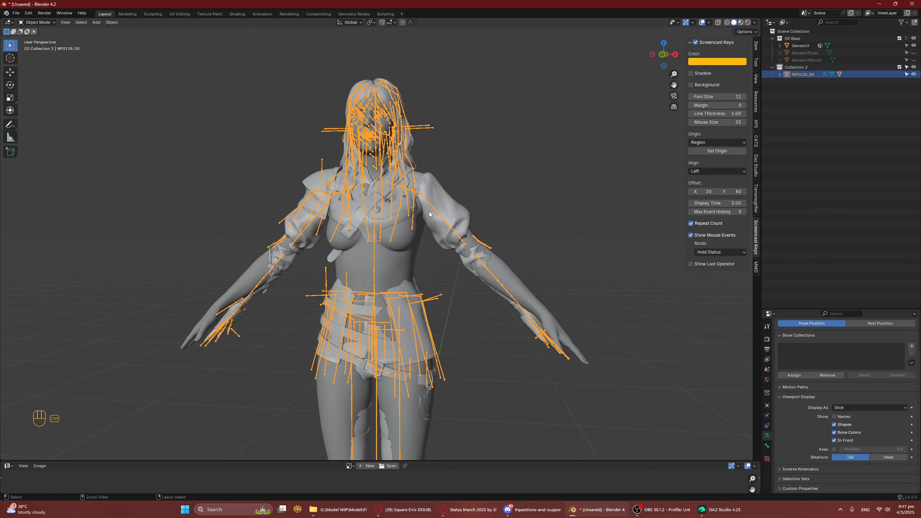
# Step: Put the NP0128_00 rig in Pose Mode and select its left upper-arm bone
pyautogui.hotkey('ctrl', 'Tab')
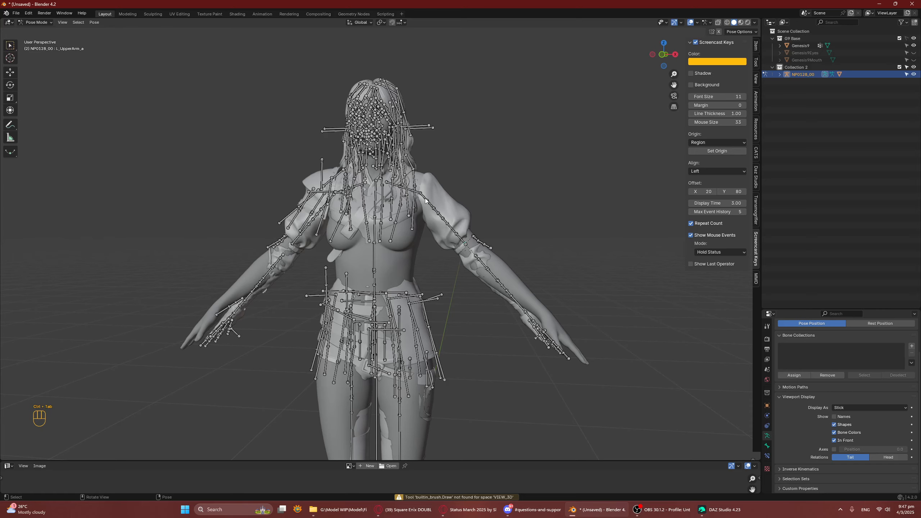
pyautogui.moveTo(426, 201); pyautogui.dragTo(464, 235, button='middle')
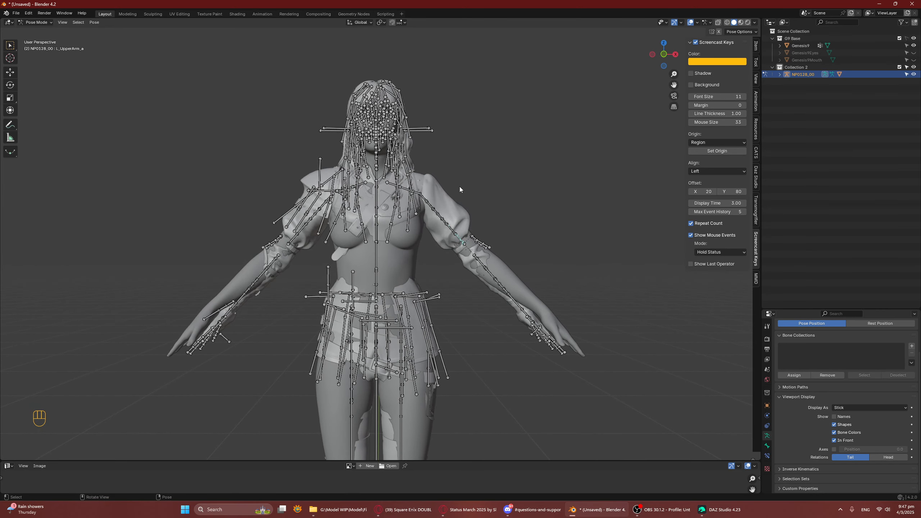
pyautogui.press('r')
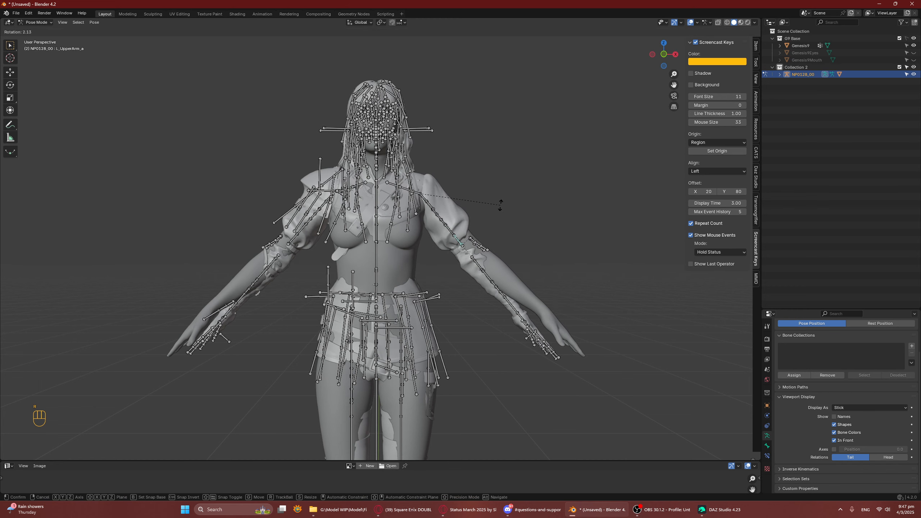
pyautogui.rightClick(509, 201)
pyautogui.press('r')
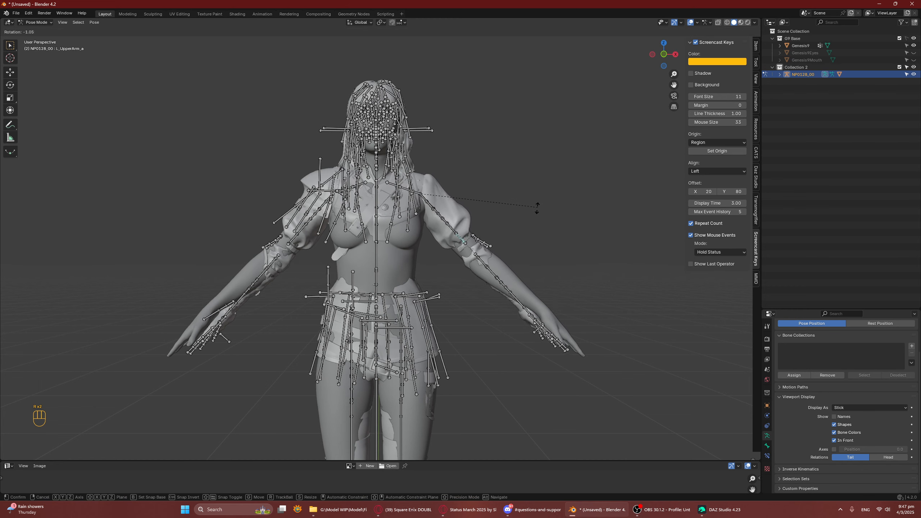
pyautogui.rightClick(510, 207)
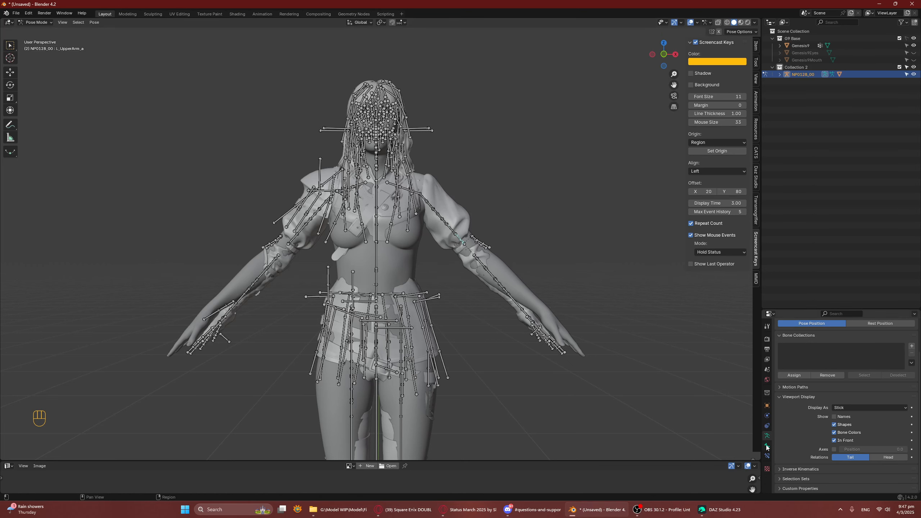
# Step: Enable X-Axis Mirror in the rig's pose options
pyautogui.click(767, 327)
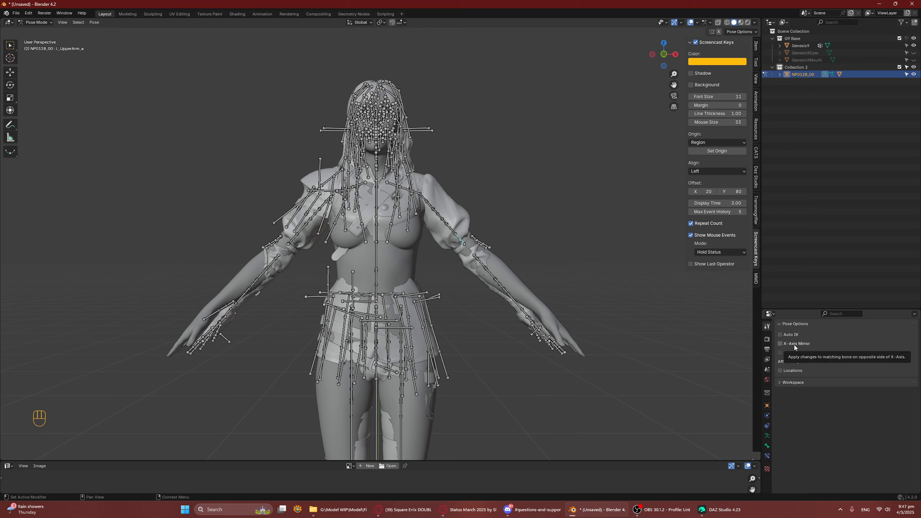
pyautogui.click(717, 32)
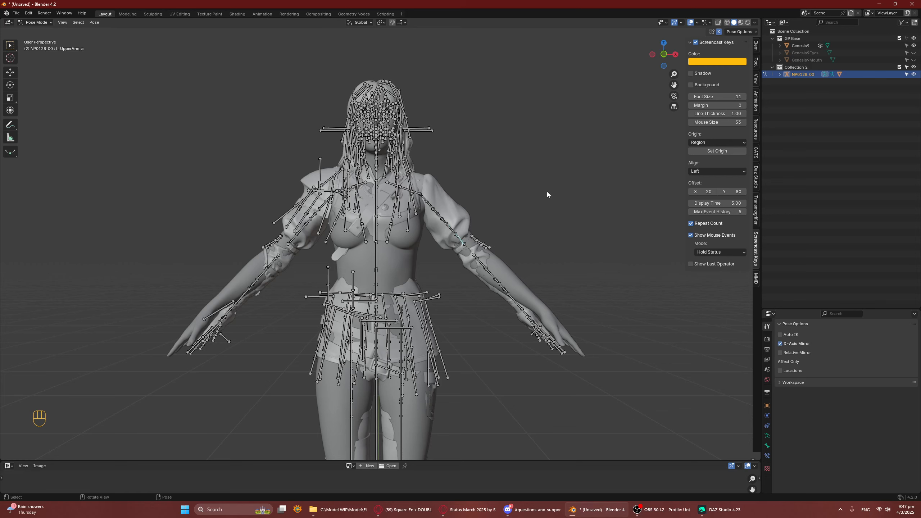
# Step: Try a mirrored rotation of about -22.3° on the left upper-arm bone, and undo it
pyautogui.press('r')
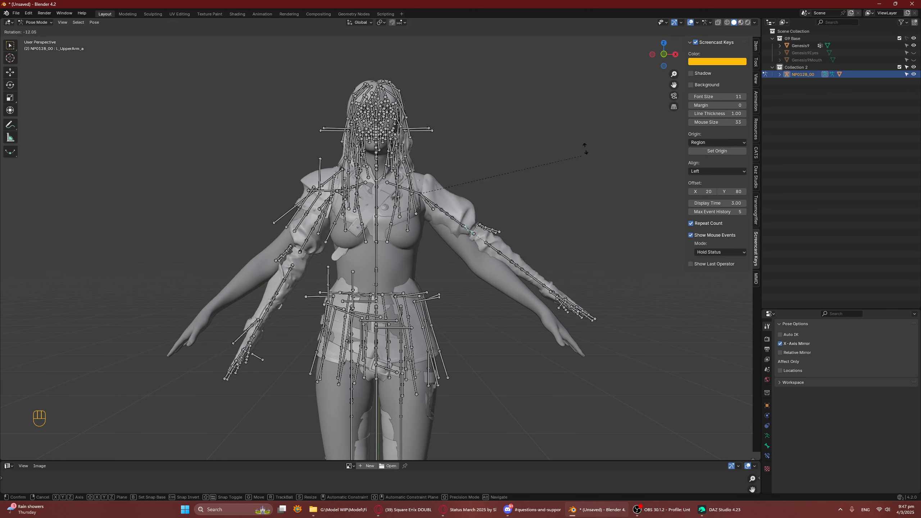
pyautogui.click(587, 122)
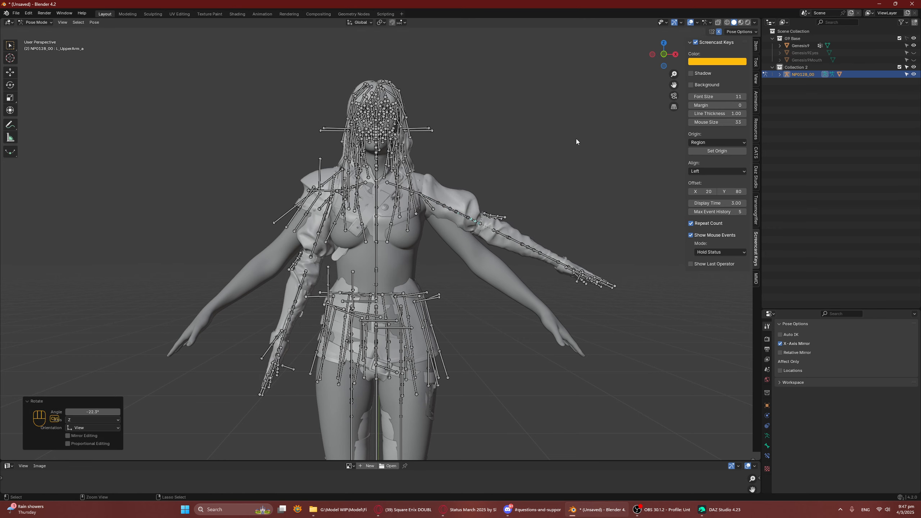
pyautogui.hotkey('ctrl', 'z')
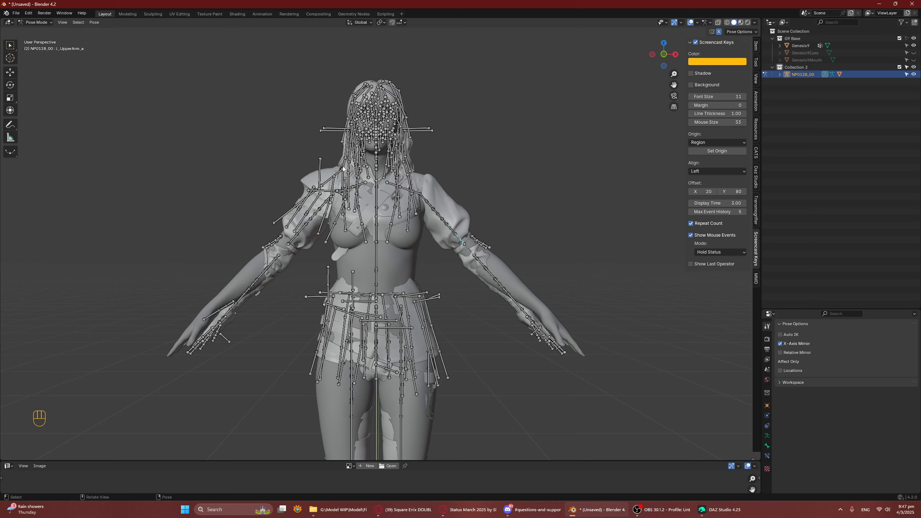
# Step: Select every bone of the NP0128_00 rig and put the armature in Edit Mode
pyautogui.press('a')
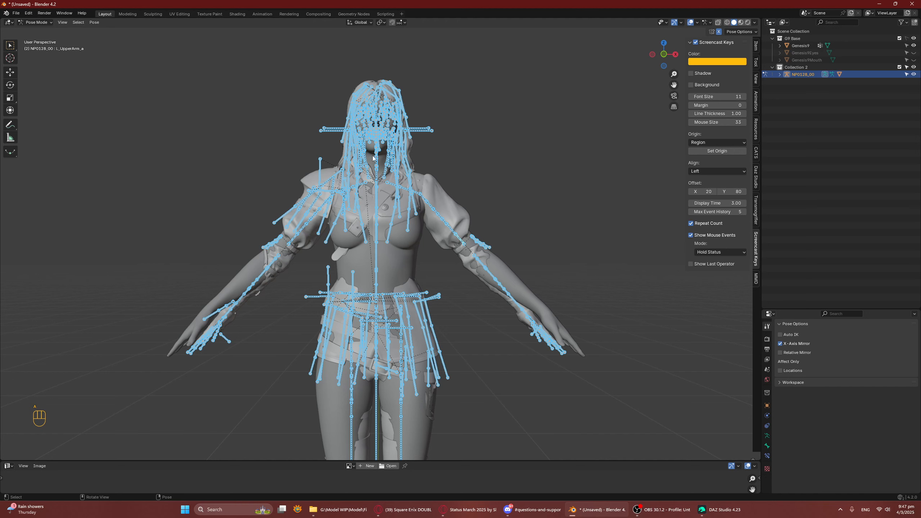
pyautogui.press('Tab')
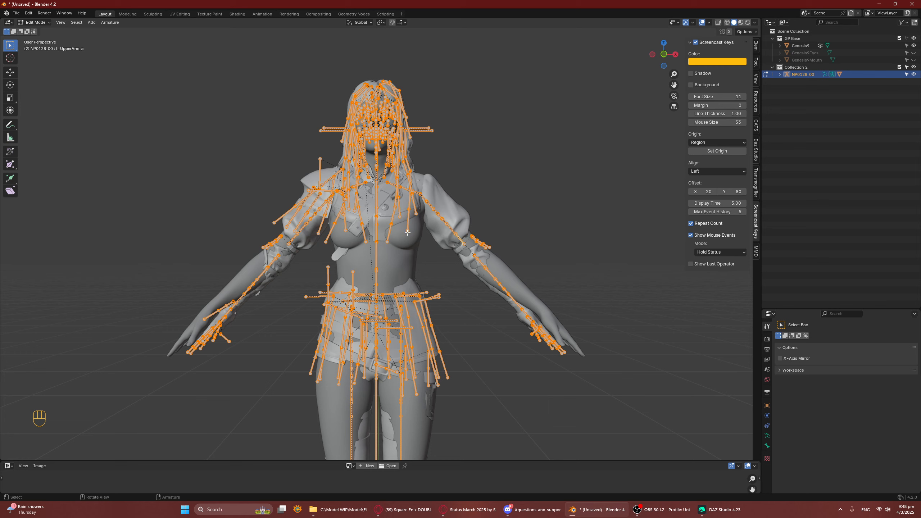
pyautogui.press('ctrl')
pyautogui.hotkey('ctrl', 'n')
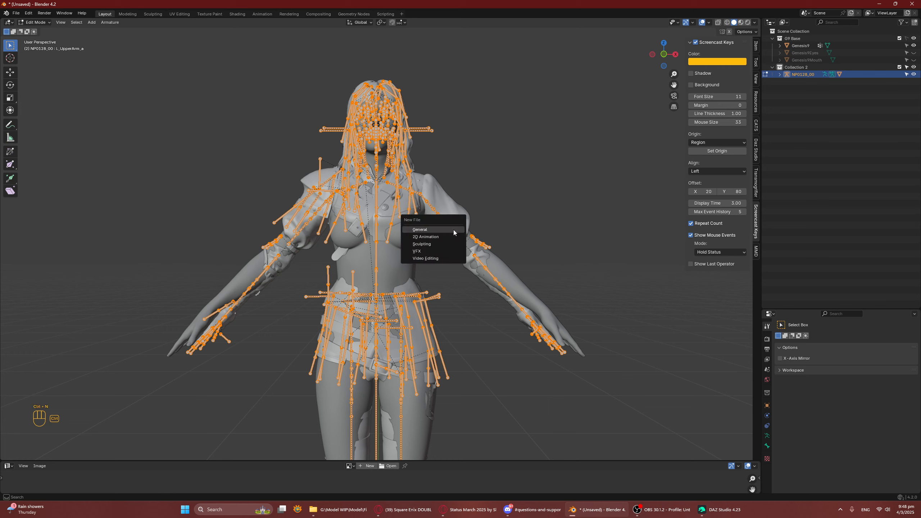
pyautogui.hotkey('shift', 'n')
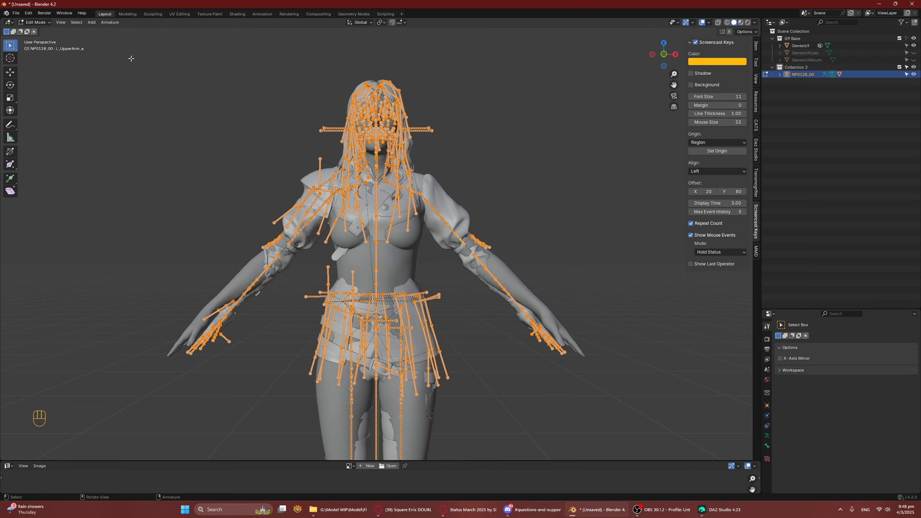
# Step: Recalculate the roll of all selected bones to the Global +Y Axis
pyautogui.click(117, 24)
pyautogui.click(109, 23)
pyautogui.moveTo(134, 53)
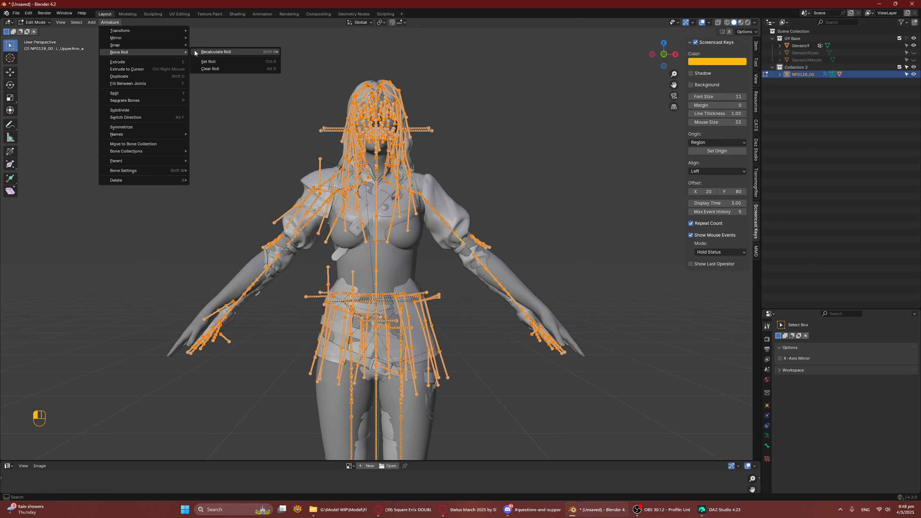
pyautogui.moveTo(206, 54)
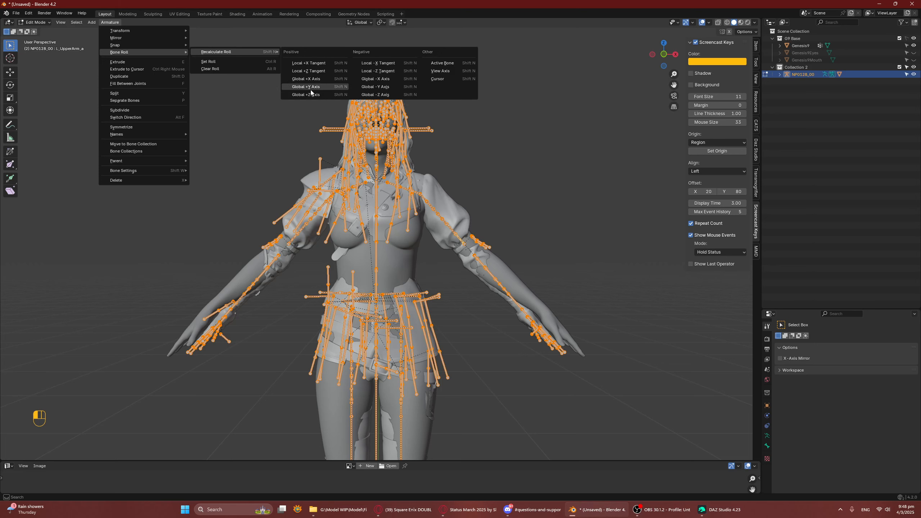
pyautogui.click(323, 88)
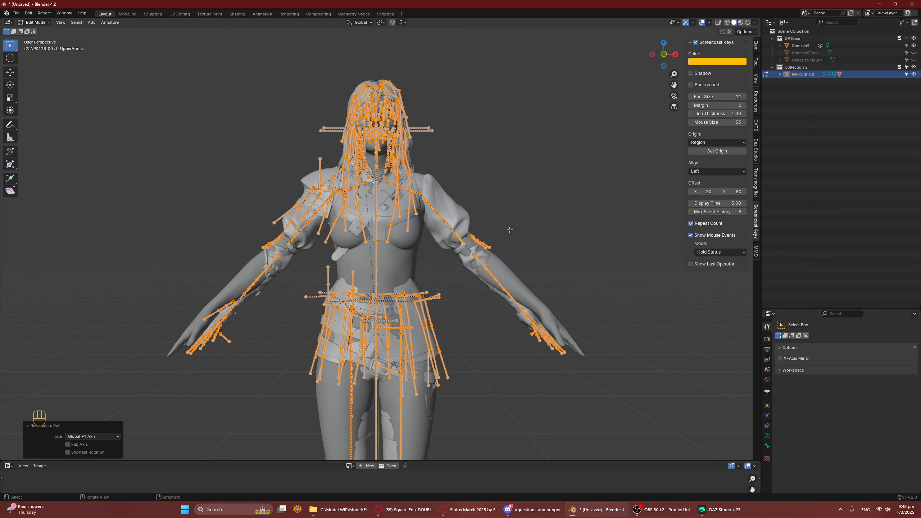
# Step: Return to Pose Mode with only the left upper-arm bone selected and test its mirrored rotation
pyautogui.click(517, 251)
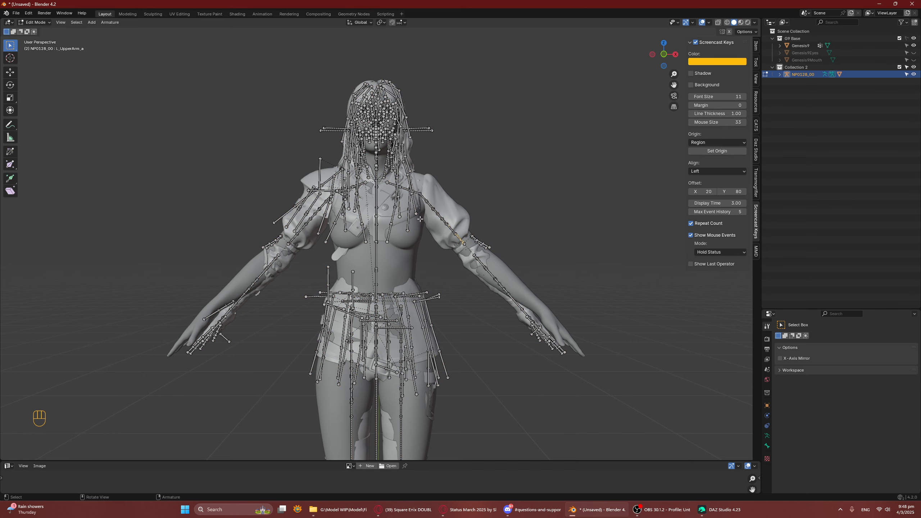
pyautogui.hotkey('ctrl', 'Tab')
pyautogui.press('r')
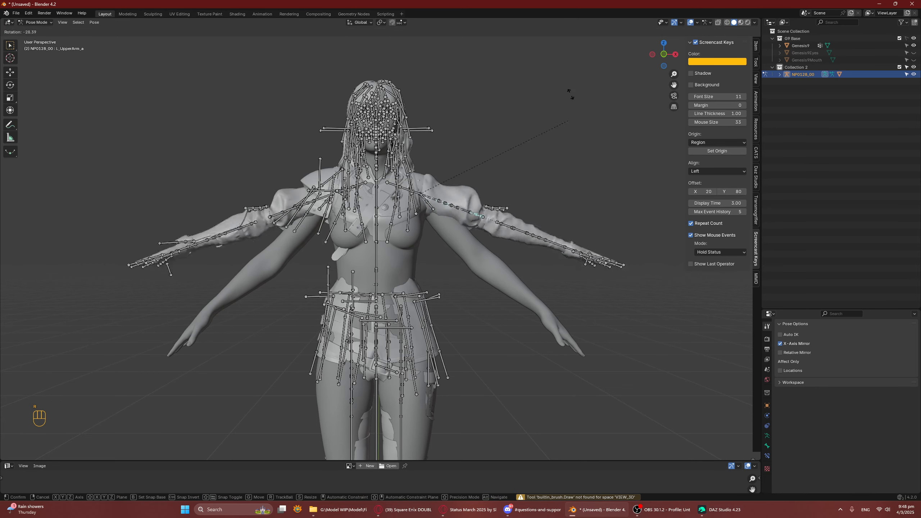
pyautogui.click(523, 173)
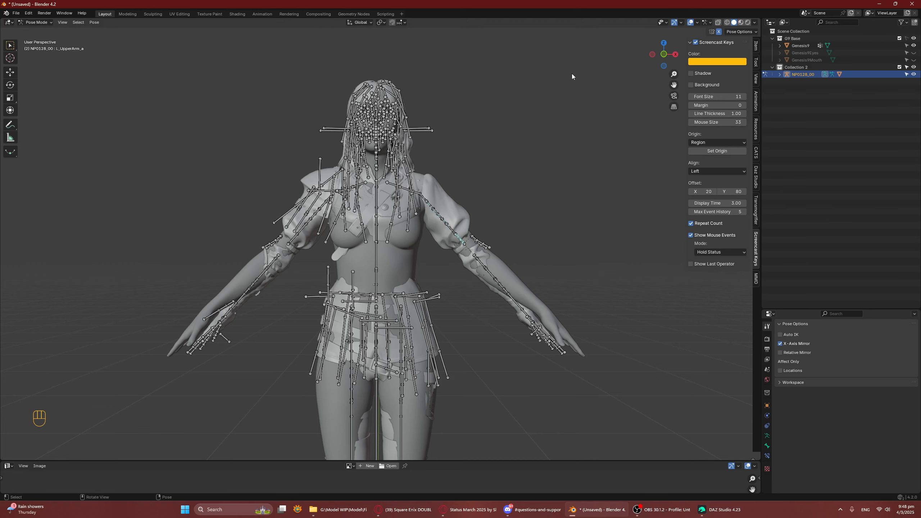
# Step: Rotate the left upper-arm bone about -0.6° in the front view to match the Genesis9 arm
pyautogui.scroll(5, 528, 185)
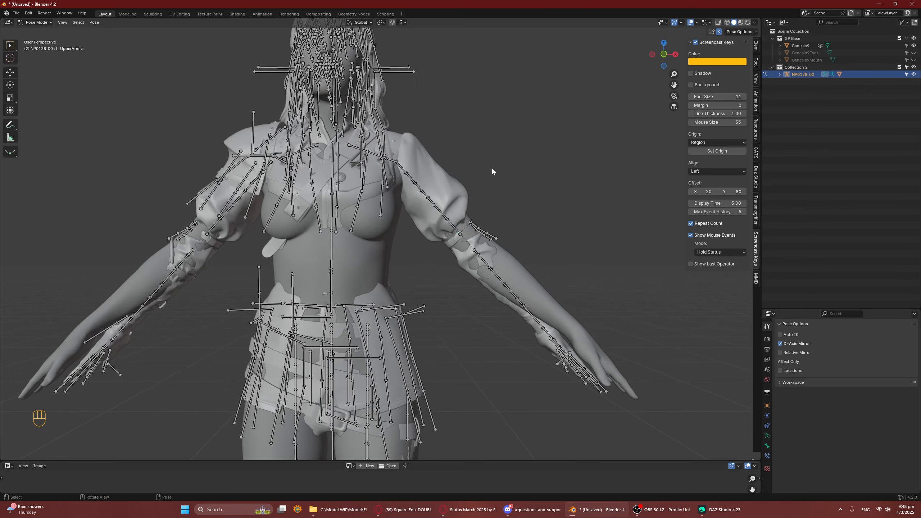
pyautogui.press('r')
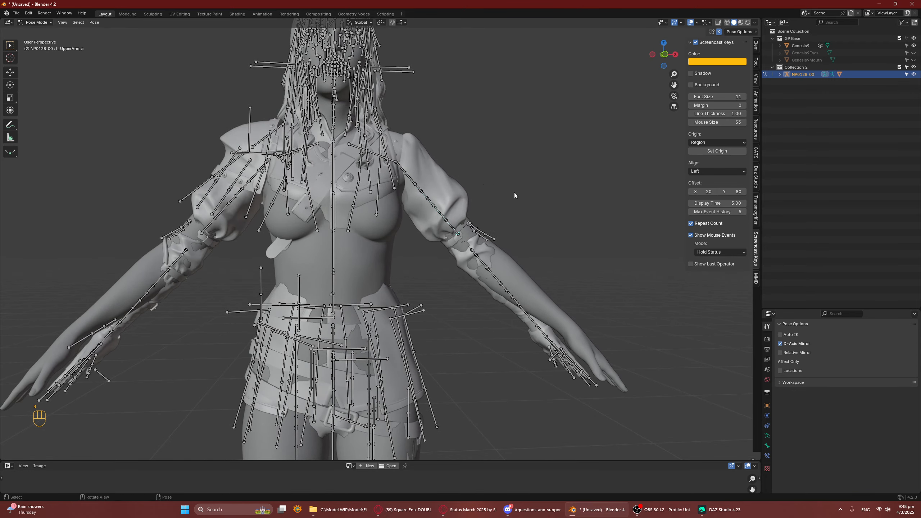
pyautogui.click(514, 195)
# Step: Select the left forearm bone and rotate it about 6° from behind to follow the Genesis9 forearm
pyautogui.moveTo(515, 195); pyautogui.dragTo(315, 220, button='middle')
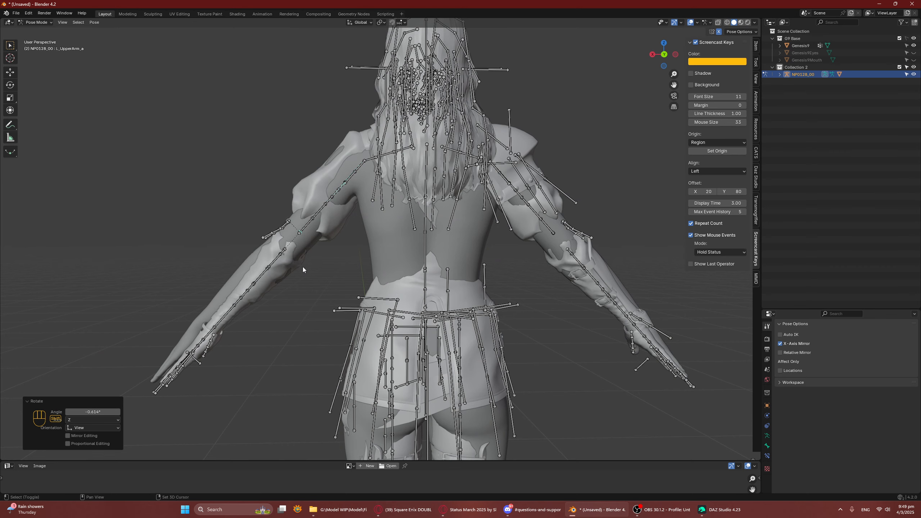
pyautogui.keyDown('shift'); pyautogui.moveTo(302, 266); pyautogui.dragTo(393, 224, button='middle'); pyautogui.keyUp('shift')
pyautogui.click(378, 220)
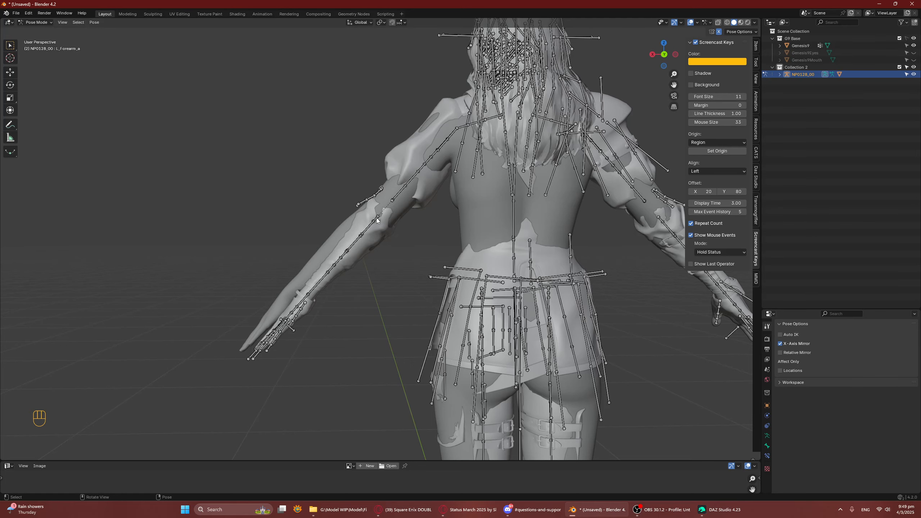
pyautogui.press('r')
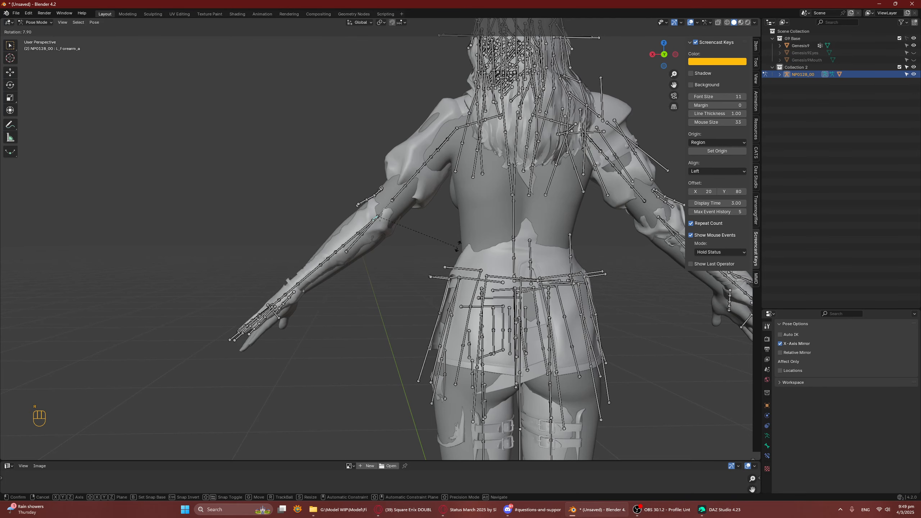
pyautogui.click(392, 283)
# Step: Rotate the left forearm bone about 10.7° as seen from the side to line it up with the Genesis9 forearm
pyautogui.moveTo(392, 282); pyautogui.dragTo(531, 220, button='middle')
pyautogui.press('r')
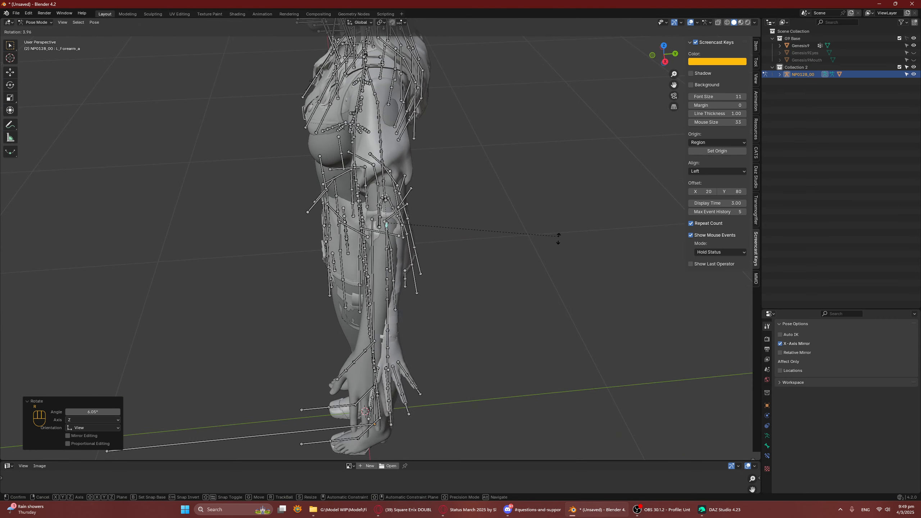
pyautogui.click(548, 256)
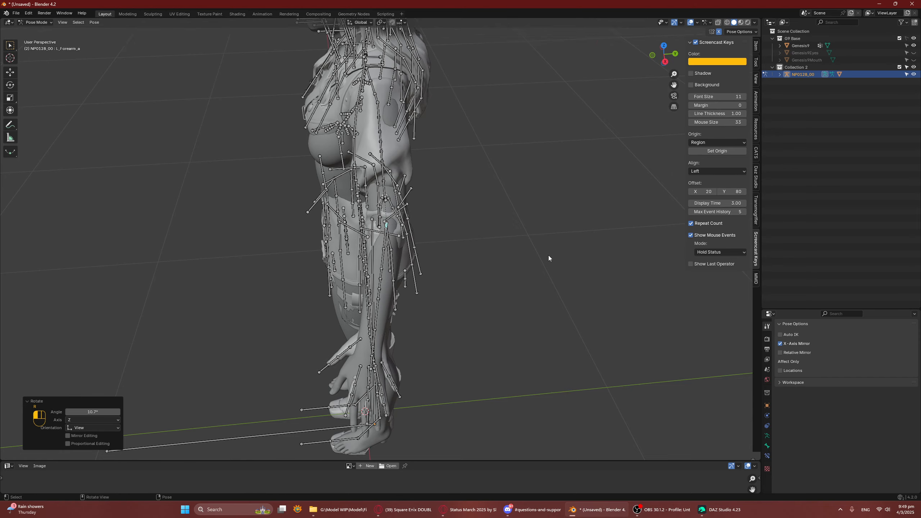
# Step: Rotate the left forearm bone about another 2.25° from behind and check the arm and hand alignment
pyautogui.moveTo(548, 258); pyautogui.dragTo(467, 251, button='middle')
pyautogui.press('r')
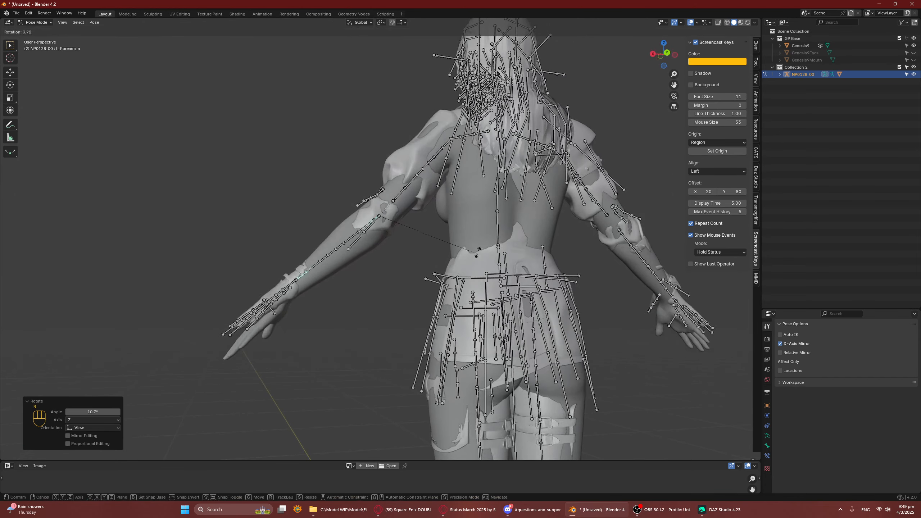
pyautogui.click(478, 252)
pyautogui.moveTo(455, 237); pyautogui.dragTo(393, 319, button='middle')
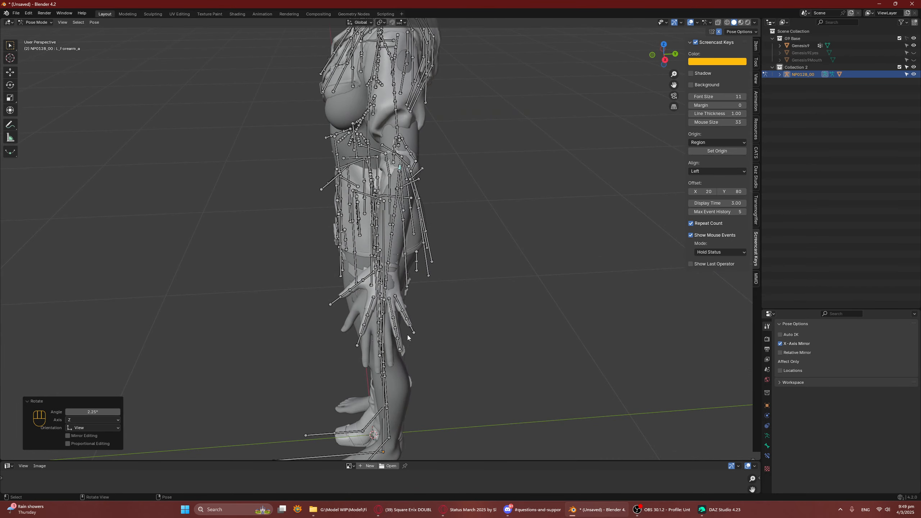
pyautogui.moveTo(448, 321)
pyautogui.mouseDown(button='middle')
pyautogui.moveTo(435, 319)
pyautogui.moveTo(444, 317)
pyautogui.mouseUp(button='middle')
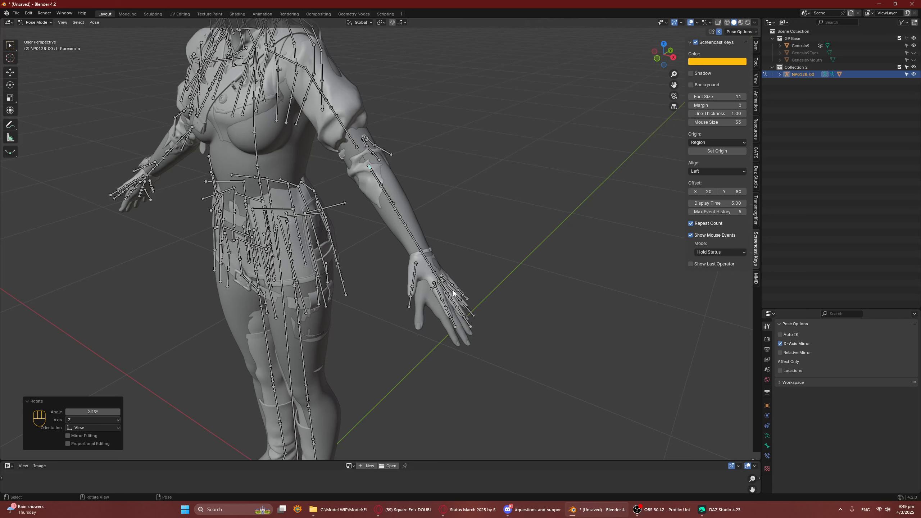
pyautogui.press('s')
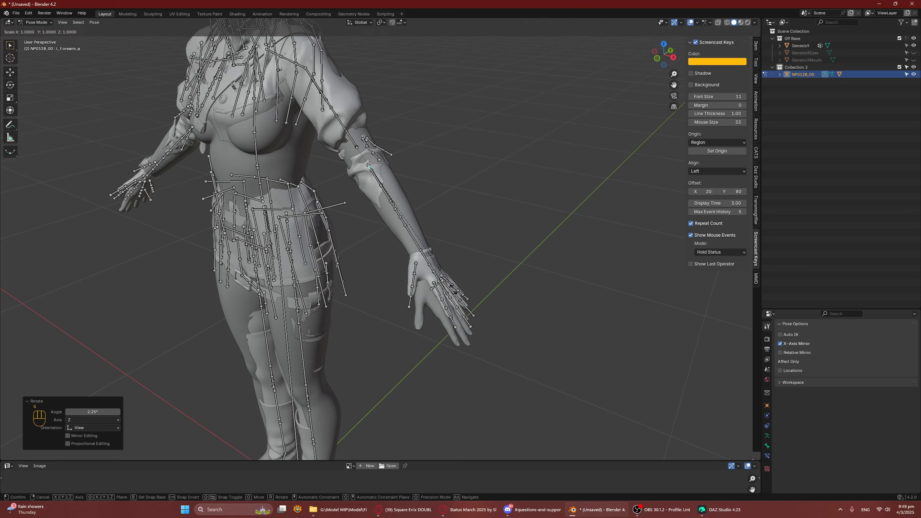
pyautogui.press('y')
pyautogui.press('y')
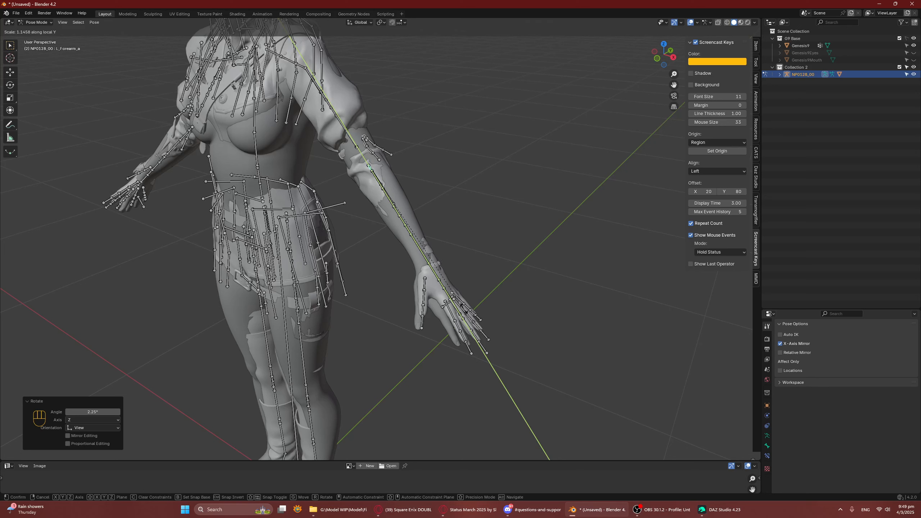
pyautogui.press('Escape')
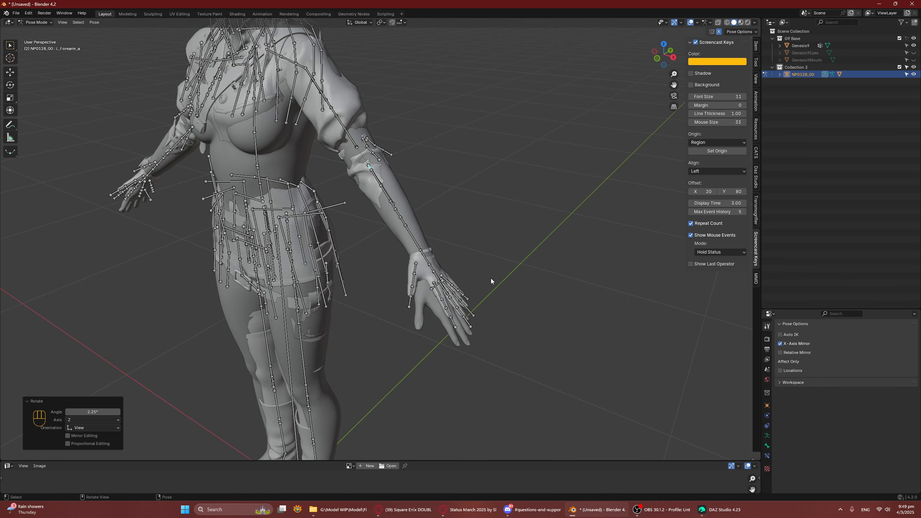
# Step: Rotate the left forearm bone about 0.5° in the view from behind to refine its alignment with the Genesis9 forearm
pyautogui.moveTo(488, 278); pyautogui.dragTo(396, 245, button='middle')
pyautogui.scroll(5, 395, 257)
pyautogui.moveTo(396, 245); pyautogui.dragTo(398, 269, button='middle')
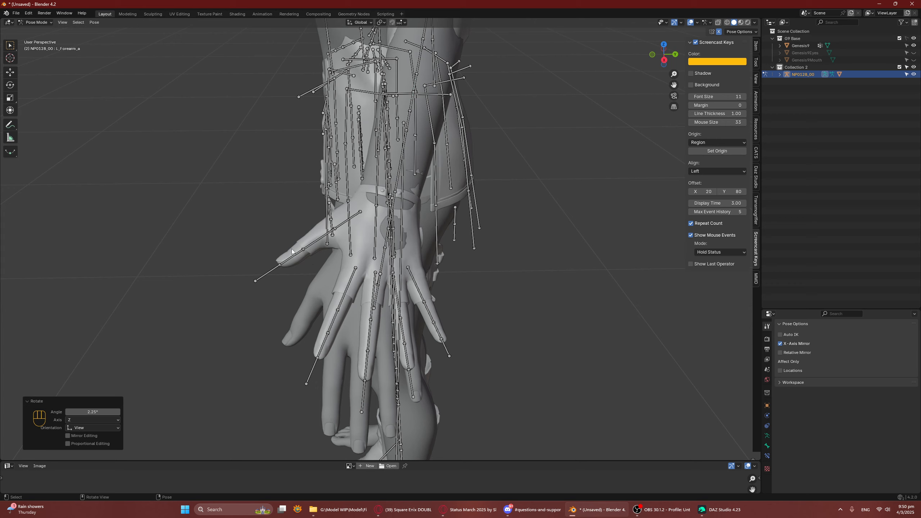
pyautogui.press('space')
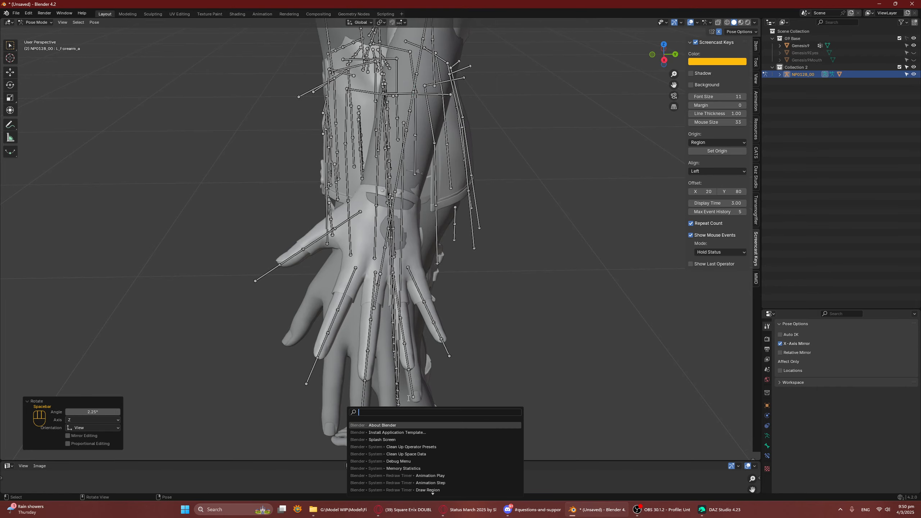
pyautogui.press('Escape')
pyautogui.moveTo(548, 282); pyautogui.dragTo(548, 229, button='middle')
pyautogui.moveTo(534, 166); pyautogui.dragTo(574, 145, button='middle')
pyautogui.press('r')
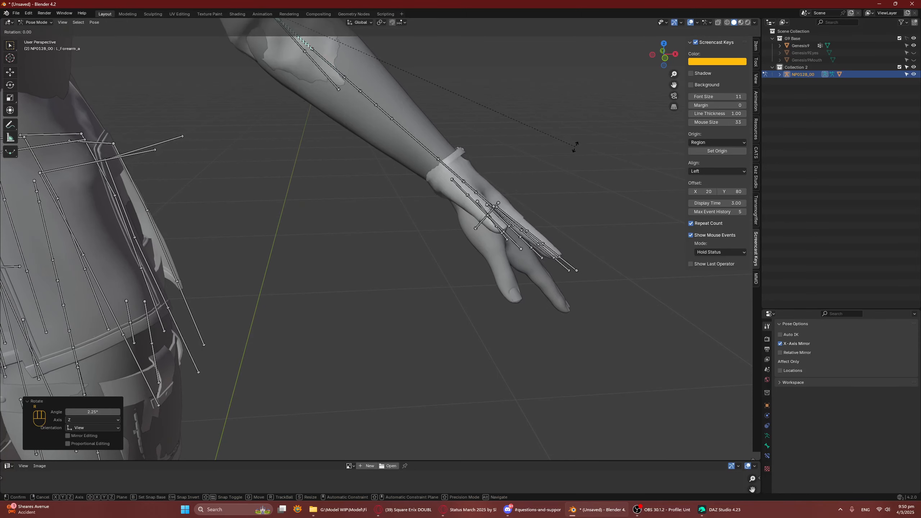
pyautogui.click(577, 149)
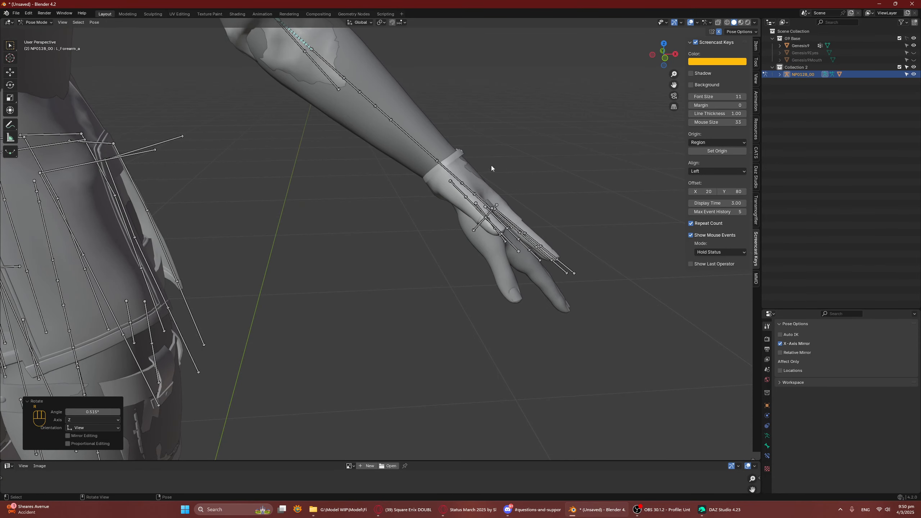
# Step: Check the left wrist and forearm roll bones and reselect the L_Forearm_a bone
pyautogui.moveTo(488, 167); pyautogui.dragTo(401, 184, button='middle')
pyautogui.click(388, 223)
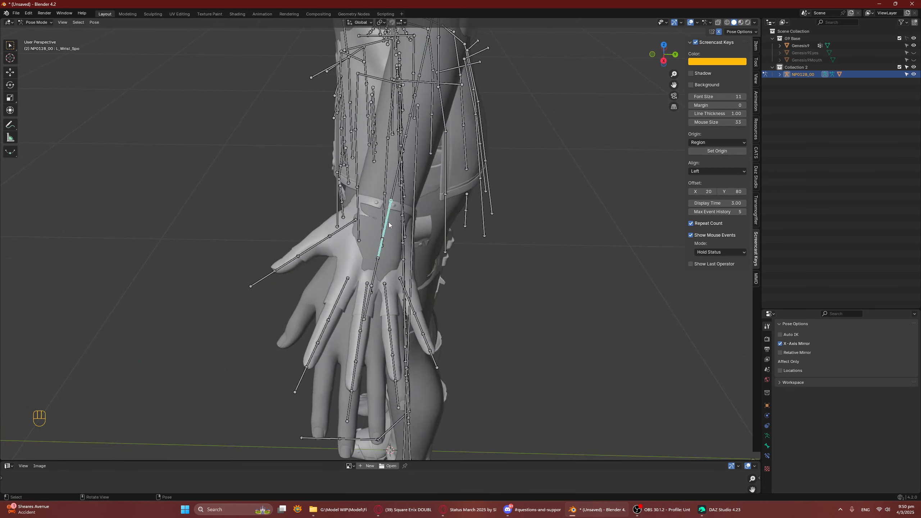
pyautogui.click(394, 187)
pyautogui.click(397, 181)
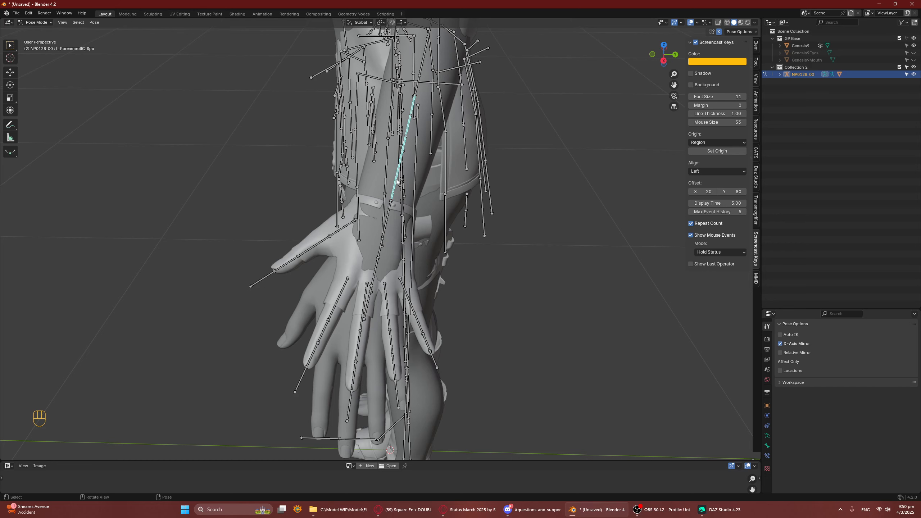
pyautogui.click(421, 67)
pyautogui.click(421, 67)
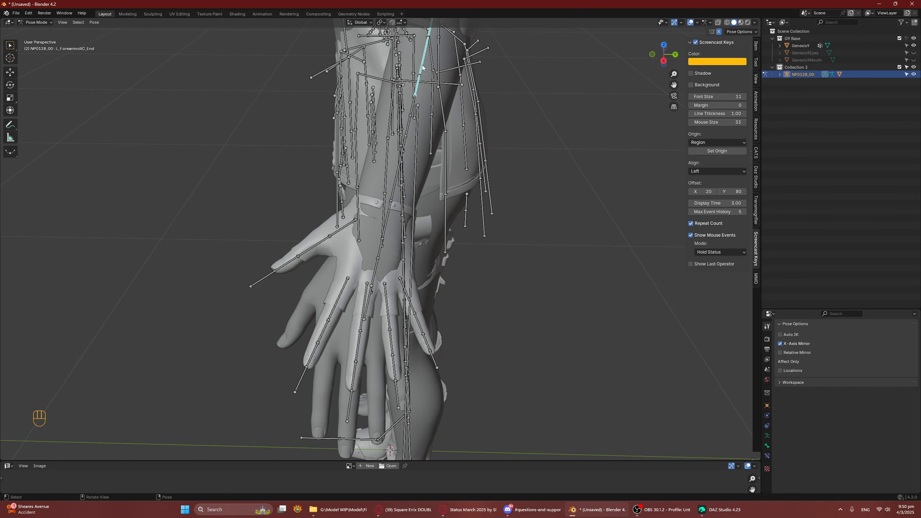
pyautogui.keyDown('shift'); pyautogui.moveTo(421, 67); pyautogui.dragTo(452, 123, button='middle'); pyautogui.keyUp('shift')
pyautogui.click(428, 76)
pyautogui.scroll(-4, 436, 119)
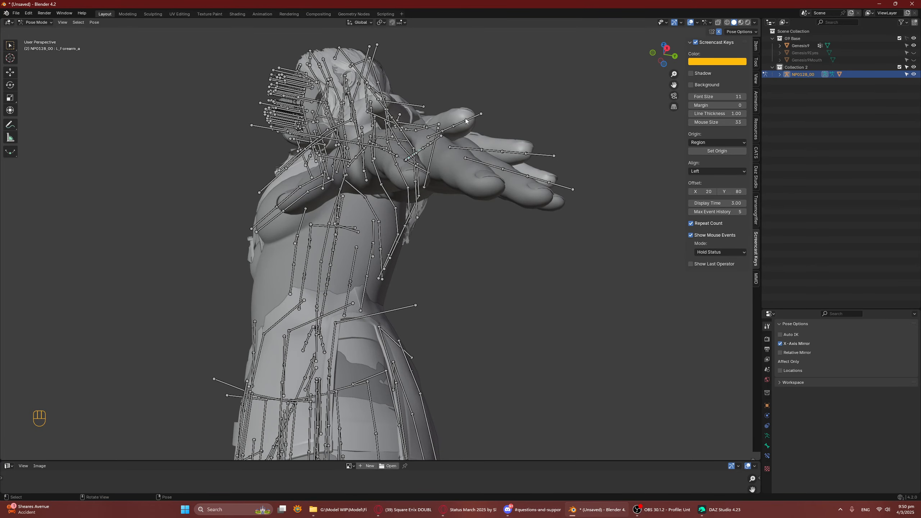
# Step: Try to twist the left forearm bone around its local Y axis
pyautogui.moveTo(466, 121); pyautogui.dragTo(471, 131, button='middle')
pyautogui.moveTo(546, 137); pyautogui.dragTo(560, 143, button='middle')
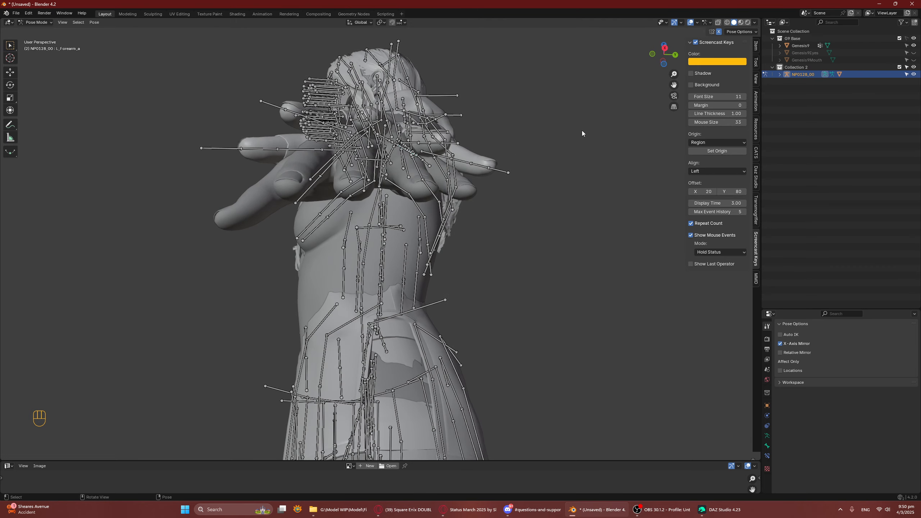
pyautogui.press('r')
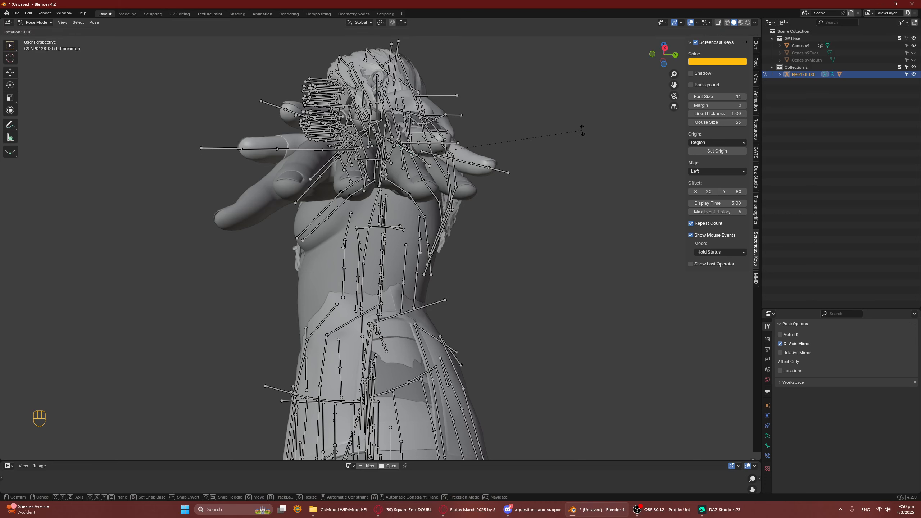
pyautogui.press('y')
pyautogui.press('y')
pyautogui.rightClick(582, 130)
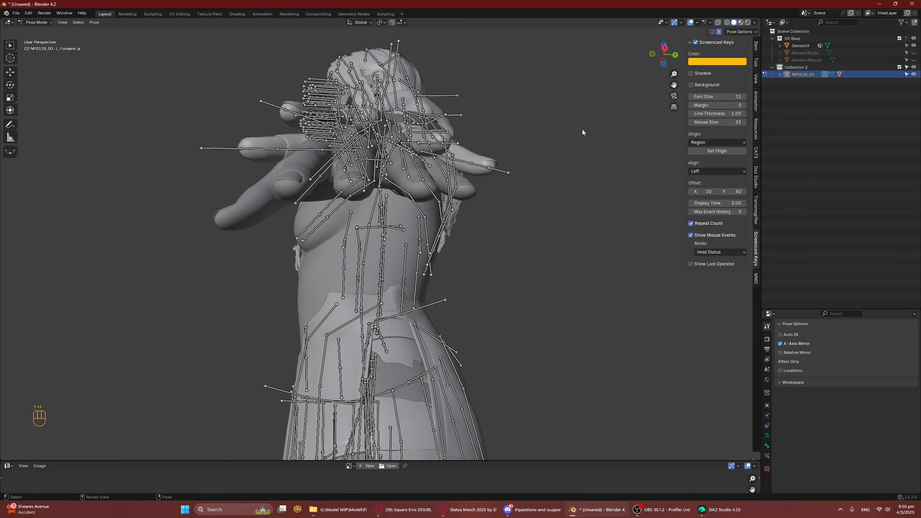
pyautogui.moveTo(582, 129); pyautogui.dragTo(569, 167, button='middle')
pyautogui.press('r')
pyautogui.press('y')
pyautogui.press('y')
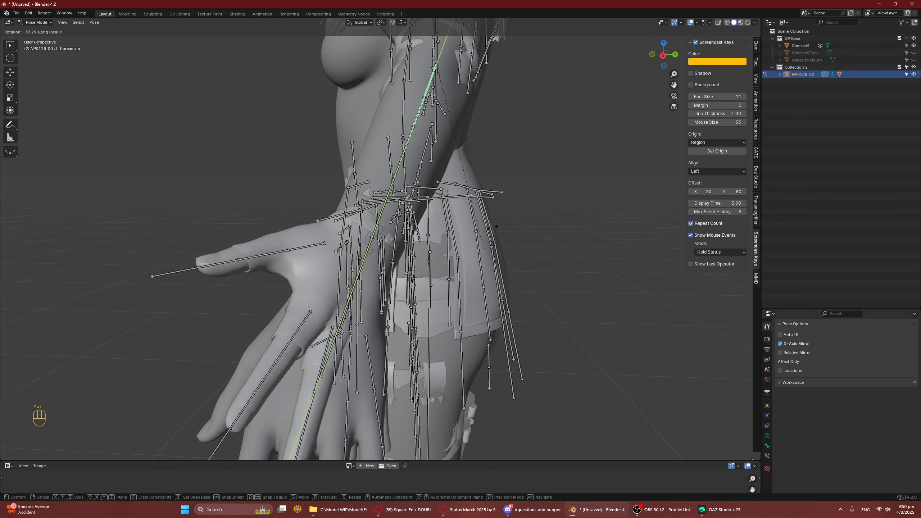
pyautogui.click(493, 97)
# Step: Twist the left forearm bone about 7.4° around its local Y axis, viewing along the arm to match the Genesis9 hand's orientation
pyautogui.moveTo(568, 141)
pyautogui.mouseDown(button='middle')
pyautogui.moveTo(574, 178)
pyautogui.moveTo(588, 142)
pyautogui.moveTo(581, 138)
pyautogui.mouseUp(button='middle')
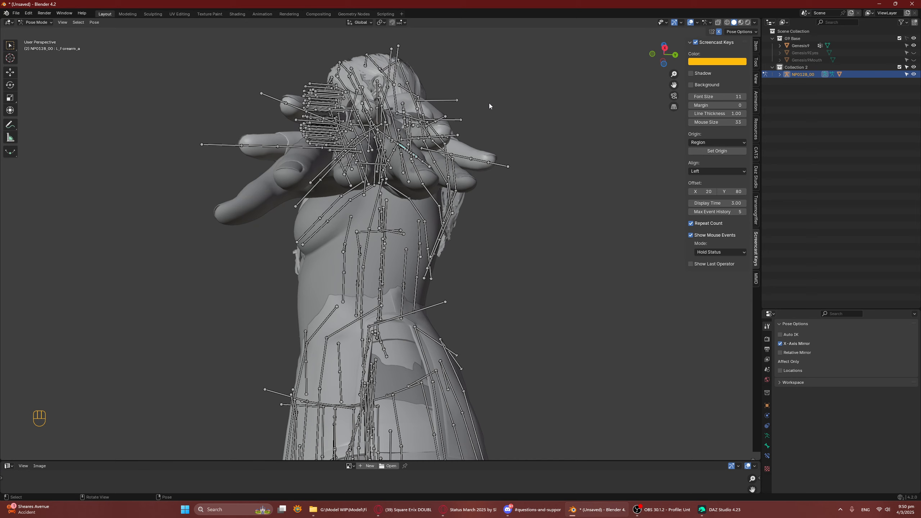
pyautogui.press('r')
pyautogui.press('y')
pyautogui.press('y')
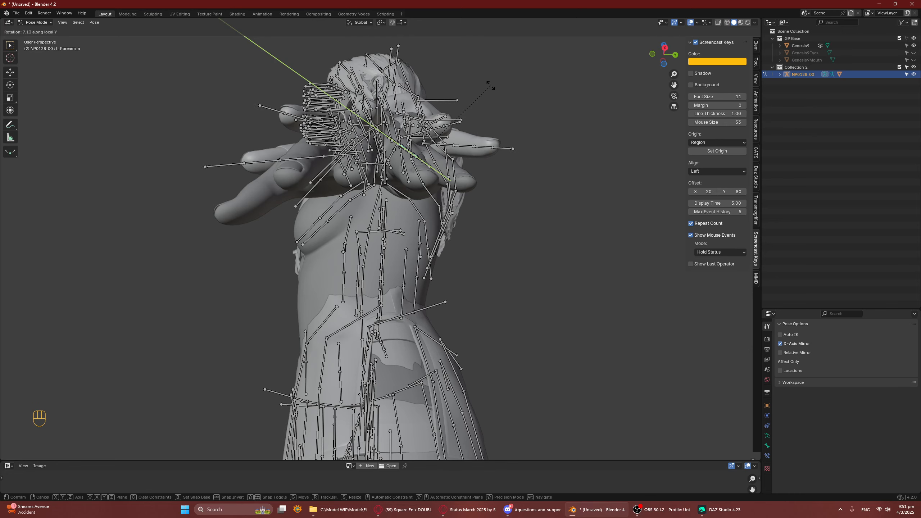
pyautogui.click(486, 115)
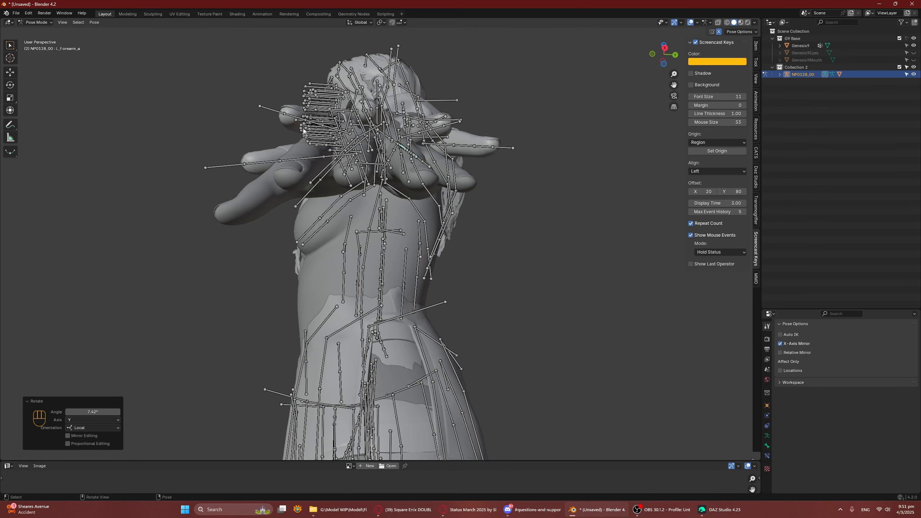
# Step: Select the left hand bone L_Hand_a and rotate it about -7° in the view to follow the Genesis9 hand
pyautogui.moveTo(468, 82); pyautogui.dragTo(377, 127, button='middle')
pyautogui.keyDown('shift'); pyautogui.moveTo(288, 196); pyautogui.dragTo(353, 188, button='middle'); pyautogui.keyUp('shift')
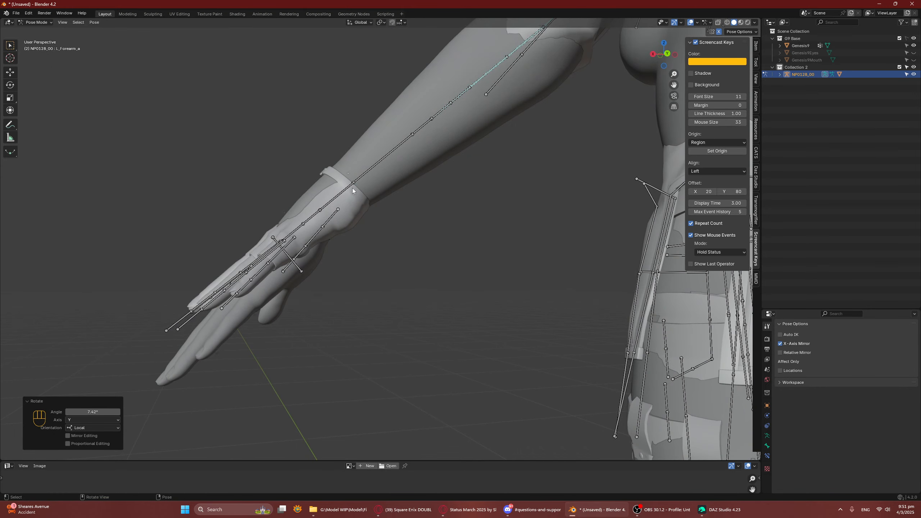
pyautogui.click(339, 195)
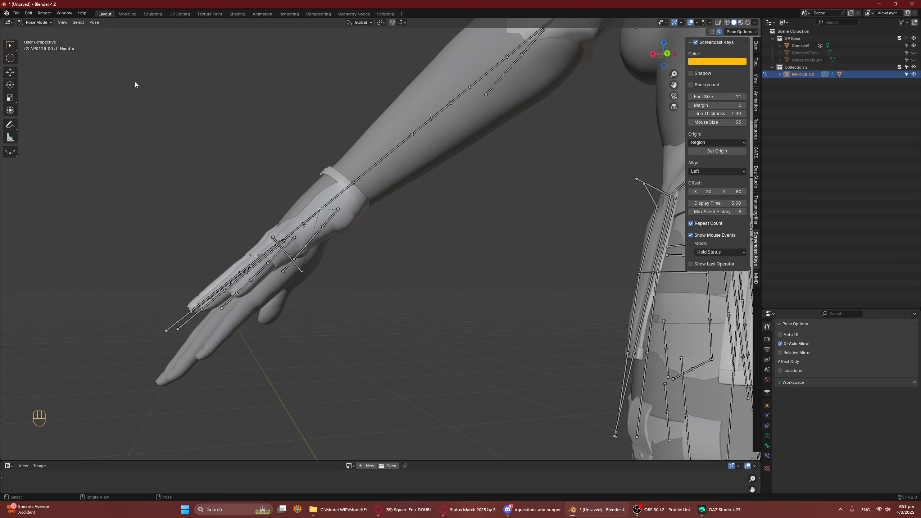
pyautogui.keyDown('shift'); pyautogui.moveTo(397, 221); pyautogui.dragTo(447, 243, button='middle'); pyautogui.keyUp('shift')
pyautogui.press('r')
pyautogui.click(508, 221)
pyautogui.press('r')
pyautogui.rightClick(504, 230)
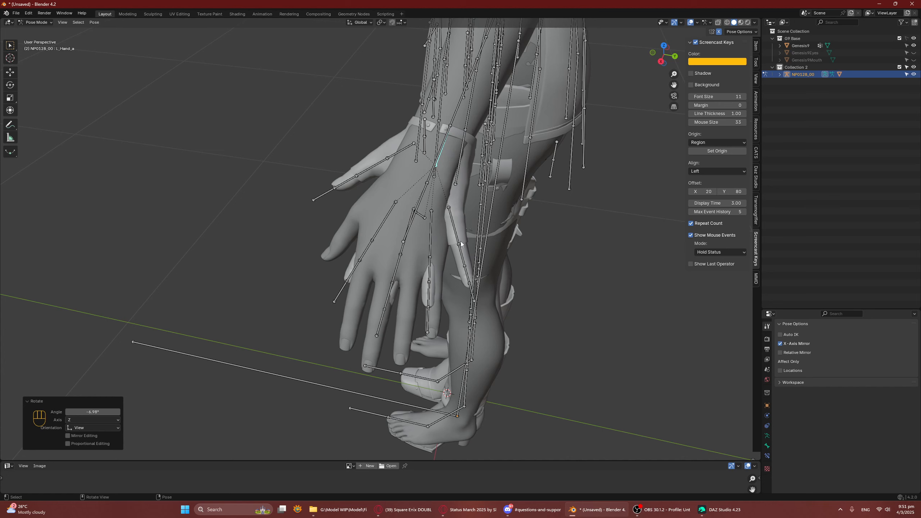
# Step: Rotate the base bone of the left pinky about 15.5° and that of the ring finger about 7.2° in the view
pyautogui.click(454, 222)
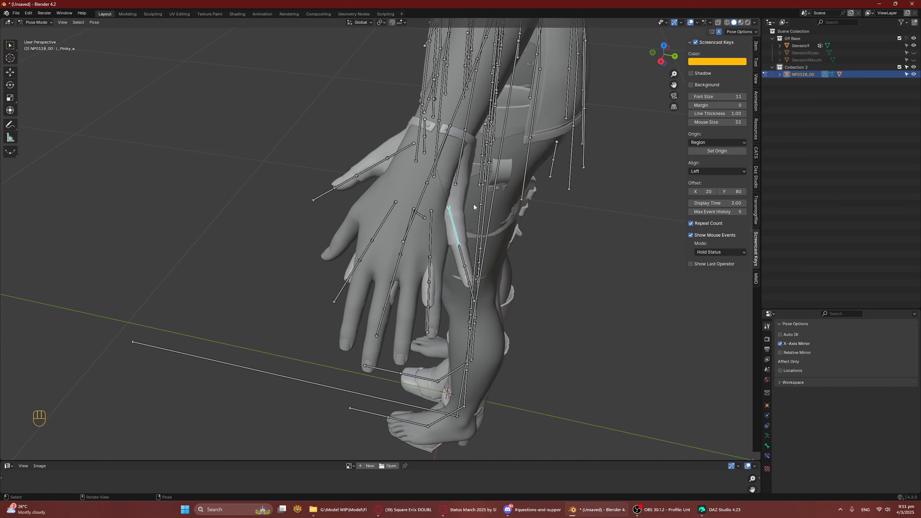
pyautogui.press('r')
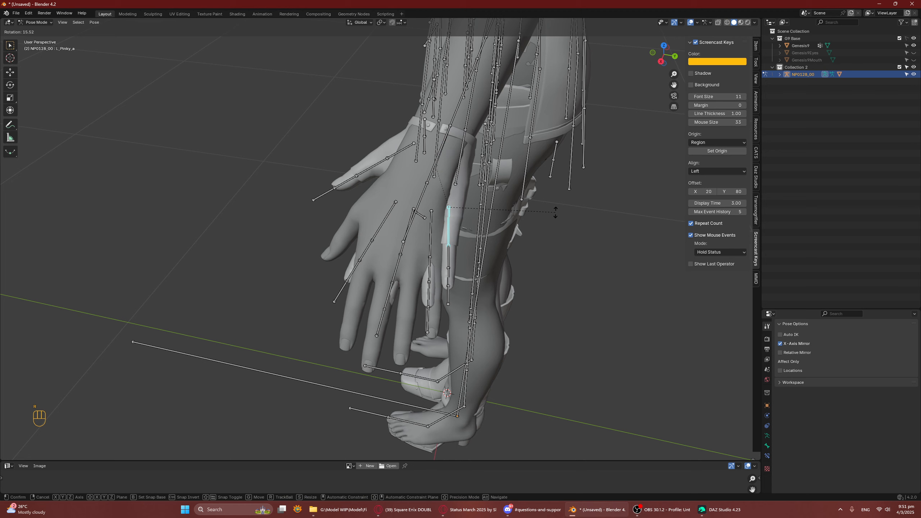
pyautogui.click(555, 211)
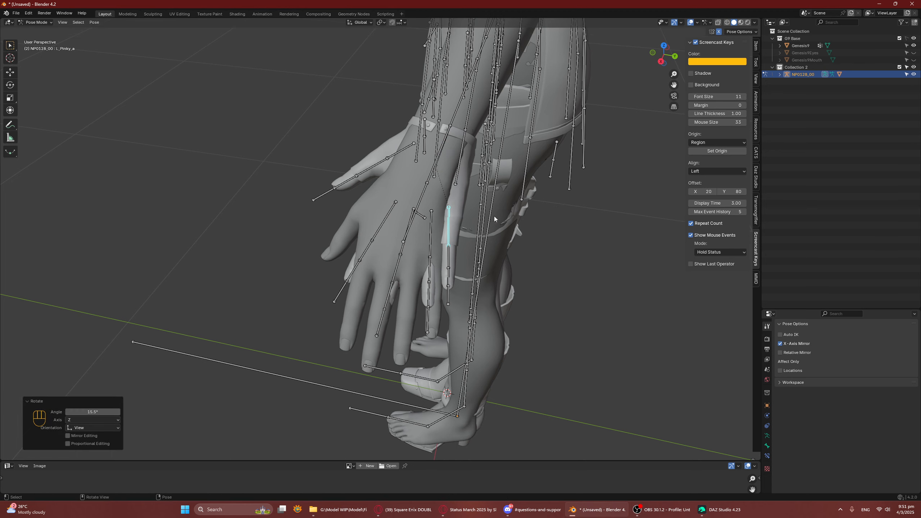
pyautogui.moveTo(497, 216); pyautogui.dragTo(441, 223, button='middle')
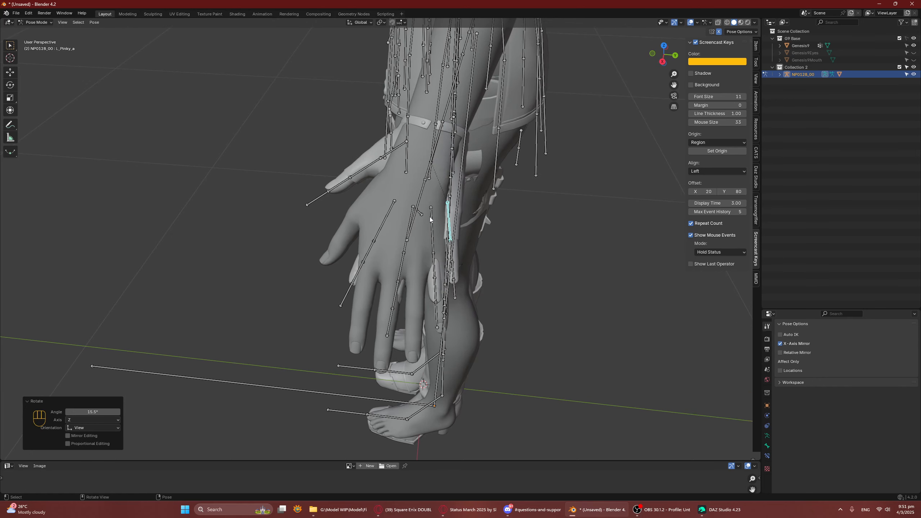
pyautogui.click(433, 227)
pyautogui.press('r')
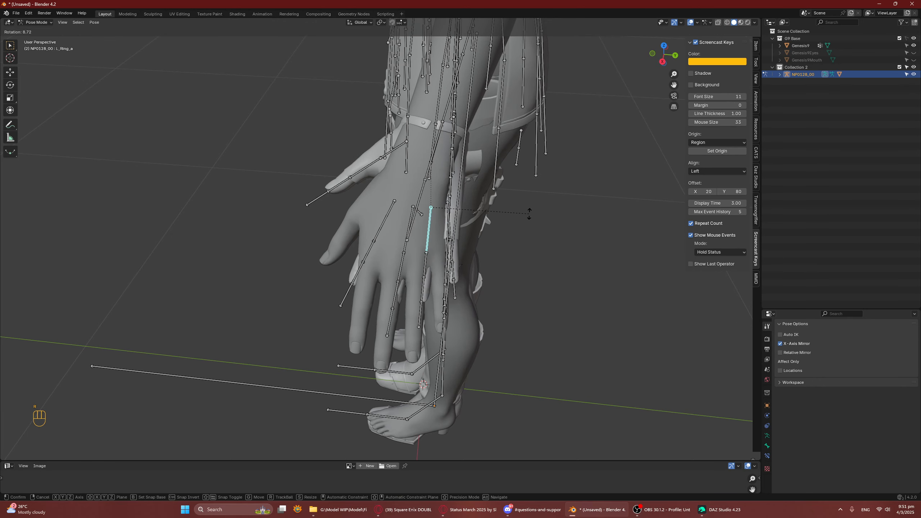
pyautogui.click(529, 210)
# Step: Rotate the left middle finger's base bone L_Middle_a about -3.1° in the view
pyautogui.moveTo(435, 234); pyautogui.dragTo(438, 238, button='middle')
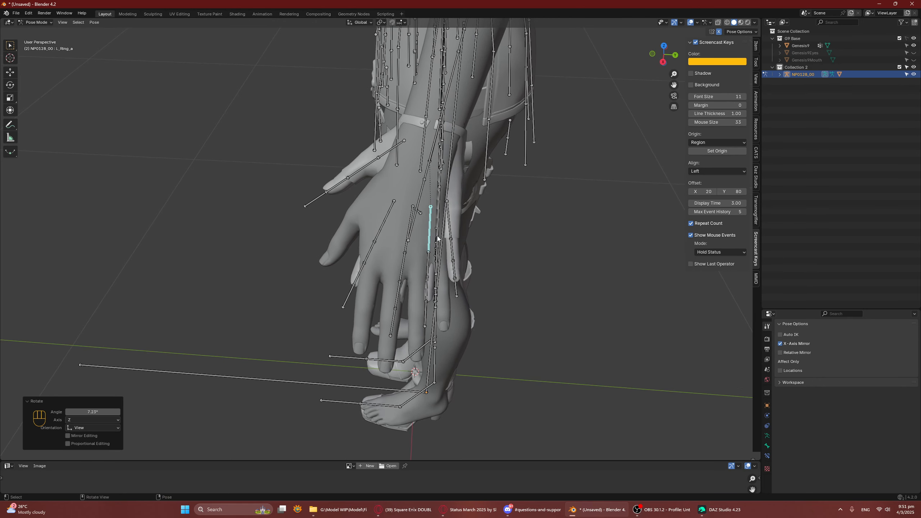
pyautogui.click(408, 221)
pyautogui.press('r')
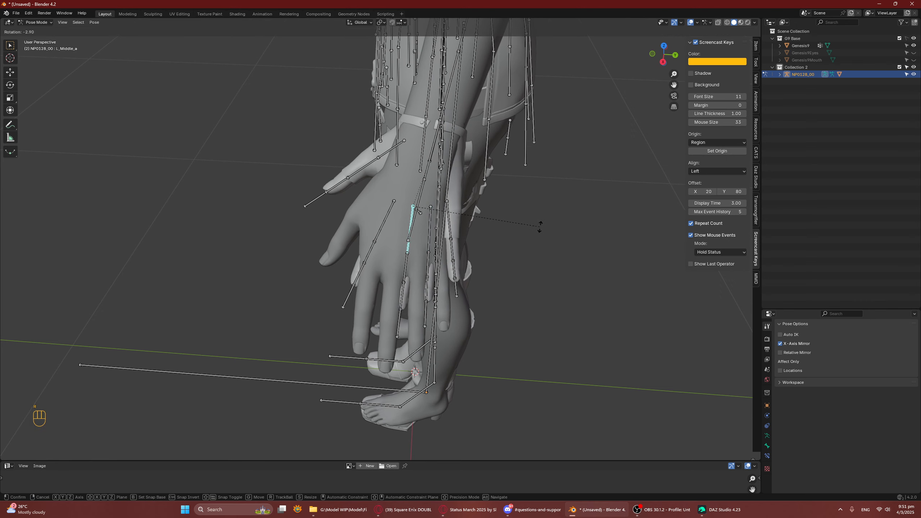
pyautogui.click(477, 231)
# Step: Hide the G9 Base collection and rotate the left index finger's base bone about -14.3° in the view
pyautogui.moveTo(478, 231); pyautogui.dragTo(487, 232, button='middle')
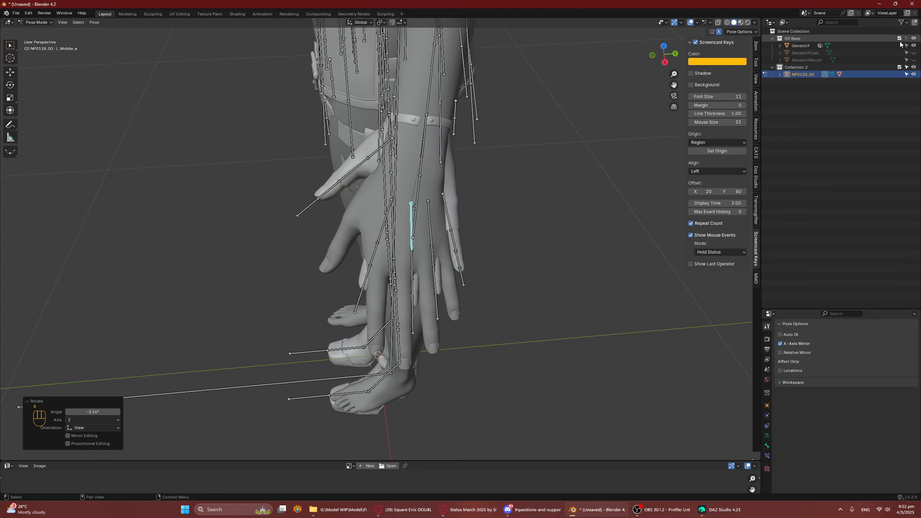
pyautogui.click(913, 38)
pyautogui.click(393, 211)
pyautogui.moveTo(393, 212); pyautogui.dragTo(504, 177, button='middle')
pyautogui.press('r')
pyautogui.click(516, 182)
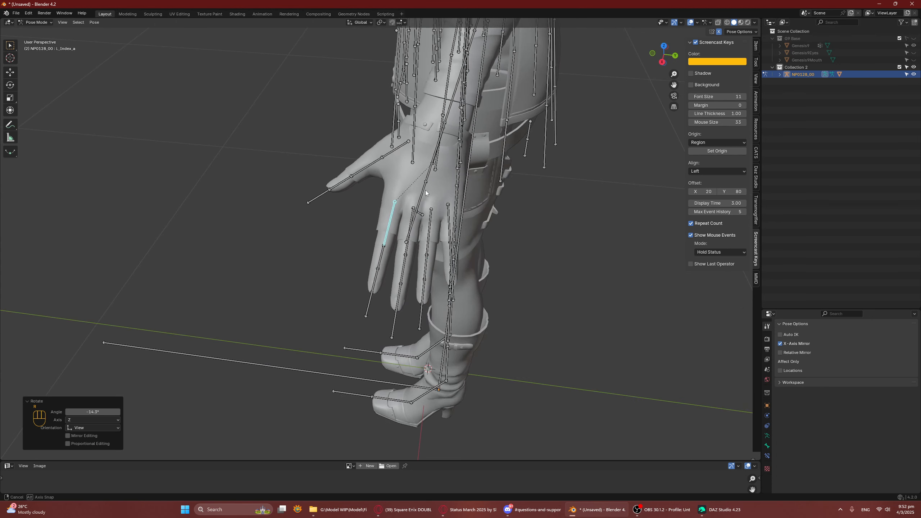
# Step: Rotate the left middle finger's base bone about -0.8° in the view to even out the finger spacing
pyautogui.click(411, 219)
pyautogui.press('r')
pyautogui.moveTo(590, 212); pyautogui.dragTo(586, 206, button='middle')
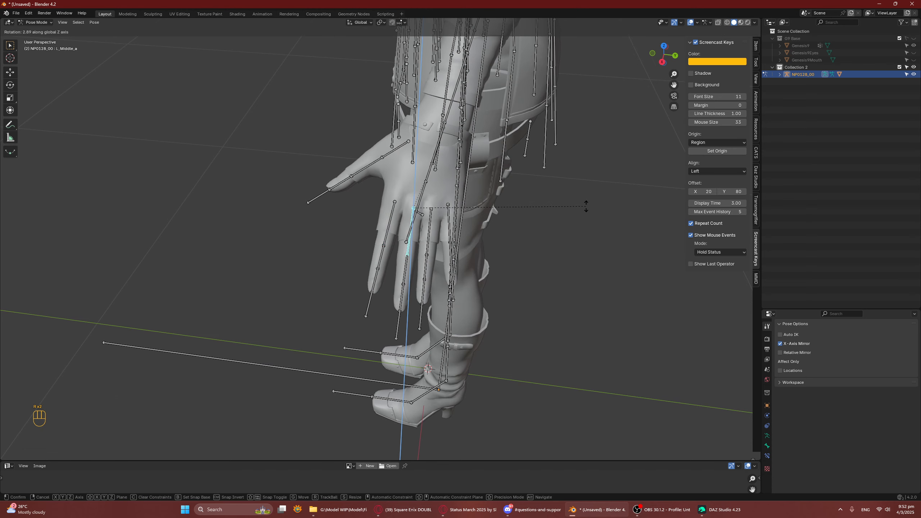
pyautogui.rightClick(587, 208)
pyautogui.press('r')
pyautogui.click(595, 209)
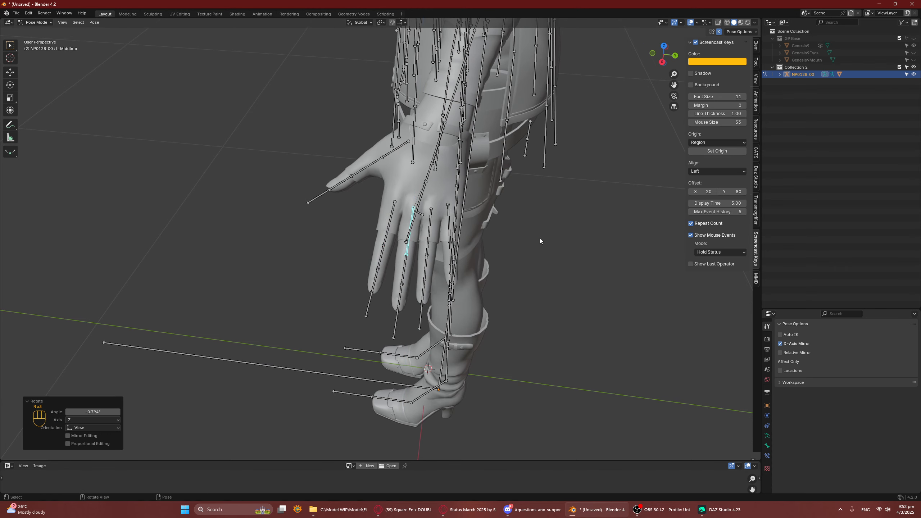
# Step: Rotate the left ring finger's base bone about -2.8° and show the G9 Base collection again for comparison
pyautogui.click(434, 219)
pyautogui.press('r')
pyautogui.click(576, 230)
pyautogui.moveTo(576, 230); pyautogui.dragTo(432, 187, button='middle')
pyautogui.moveTo(432, 248); pyautogui.dragTo(443, 241, button='middle')
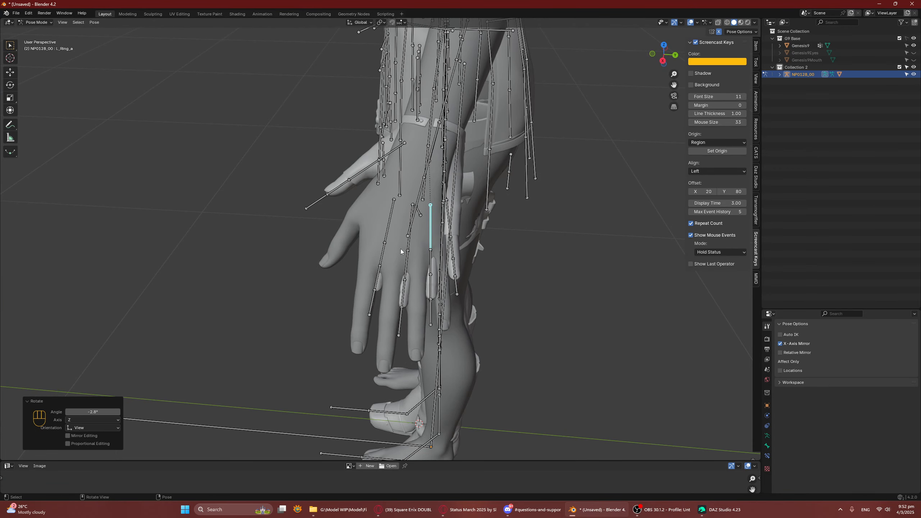
# Step: Rotate the left index finger's base bone about -1.1° in the view to line it up with the Genesis9 finger
pyautogui.moveTo(401, 250); pyautogui.dragTo(405, 242, button='middle')
pyautogui.click(391, 225)
pyautogui.press('r')
pyautogui.click(508, 222)
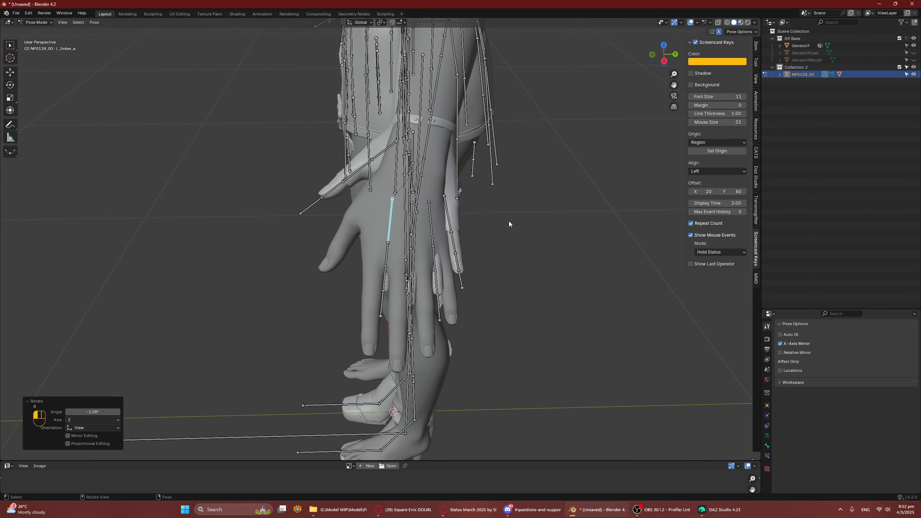
# Step: Rotate the left middle finger's base bone about -0.7° in the view to line it up with the Genesis9 finger
pyautogui.moveTo(508, 222); pyautogui.dragTo(497, 223, button='middle')
pyautogui.click(408, 242)
pyautogui.click(408, 244)
pyautogui.press('r')
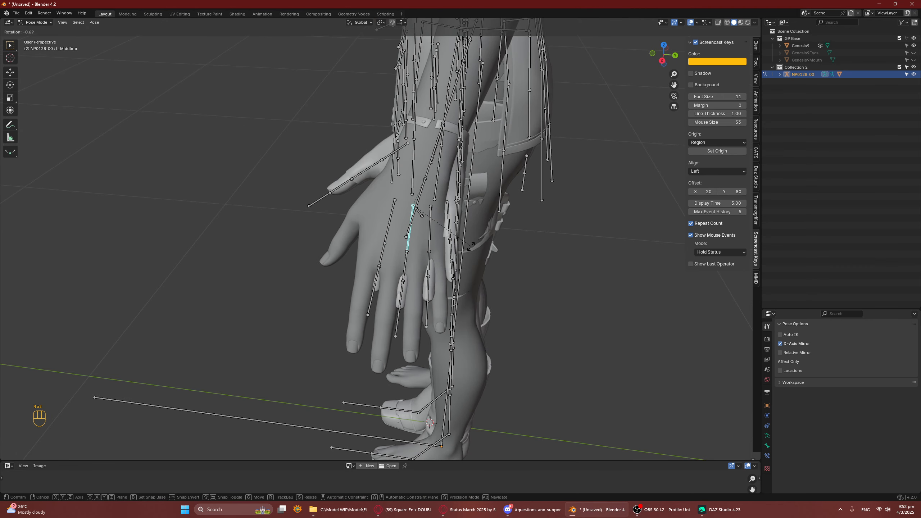
pyautogui.click(470, 246)
# Step: Scale the left forearm bone along its local Y axis to about 1.14 so the hand reaches the Genesis9 hand
pyautogui.moveTo(443, 283); pyautogui.dragTo(376, 281, button='middle')
pyautogui.moveTo(407, 147); pyautogui.dragTo(441, 109, button='middle')
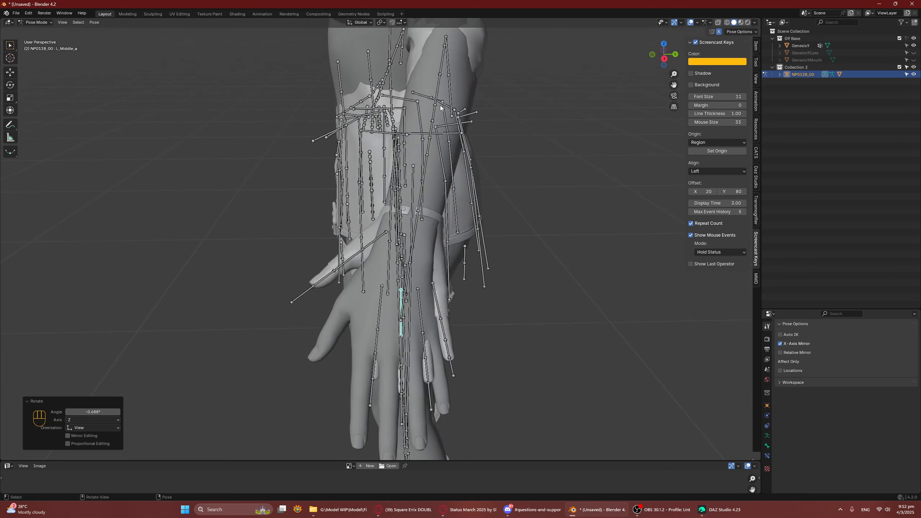
pyautogui.click(435, 90)
pyautogui.click(446, 40)
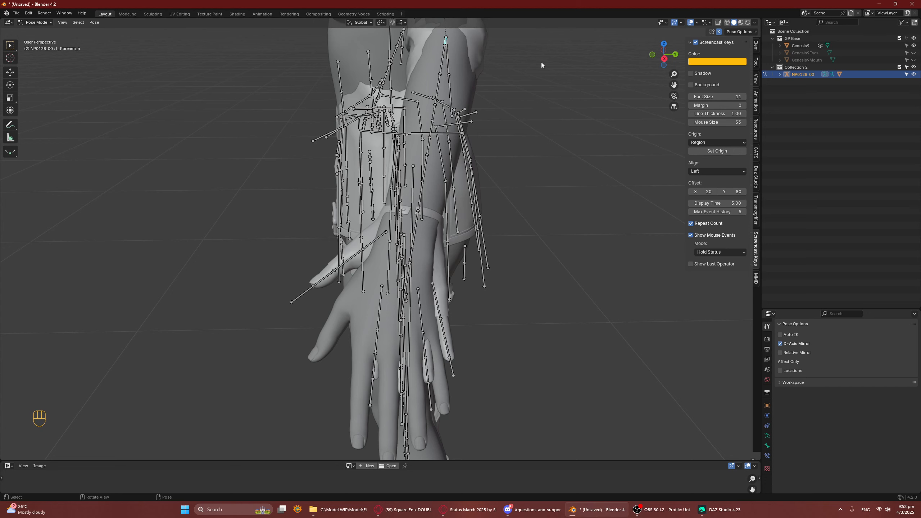
pyautogui.press('s')
pyautogui.press('y')
pyautogui.press('y')
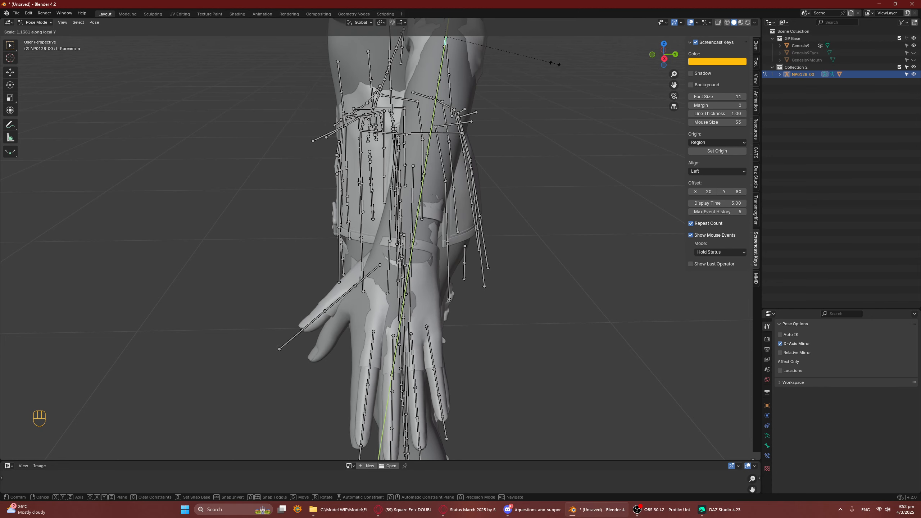
pyautogui.click(546, 58)
# Step: Rotate the left hand bone in the view to line it up with the Genesis9 hand
pyautogui.moveTo(494, 128); pyautogui.dragTo(387, 105, button='middle')
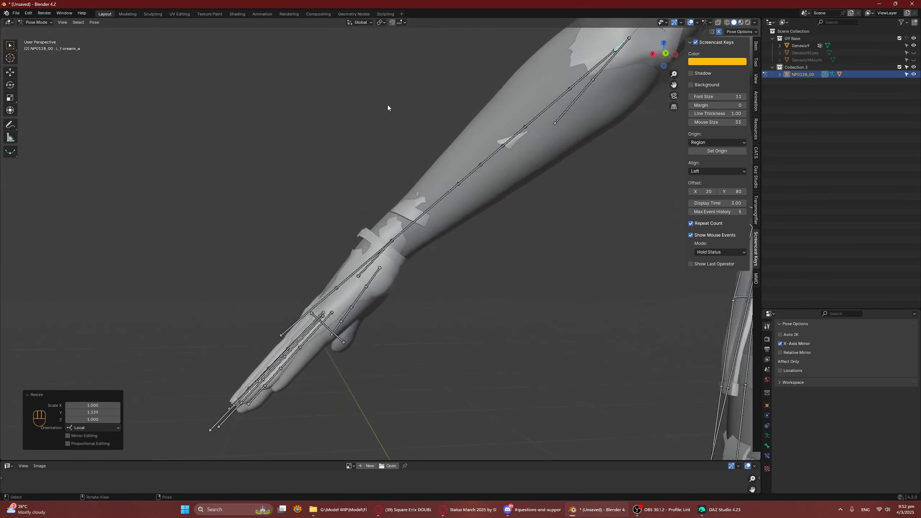
pyautogui.click(360, 272)
pyautogui.keyDown('shift'); pyautogui.moveTo(405, 248); pyautogui.dragTo(522, 254, button='middle'); pyautogui.keyUp('shift')
pyautogui.press('r')
pyautogui.click(621, 217)
# Step: Rotate the left pinky's base bone slightly and the left ring finger's base bone about -0.6° to follow the Genesis9 fingers
pyautogui.click(457, 277)
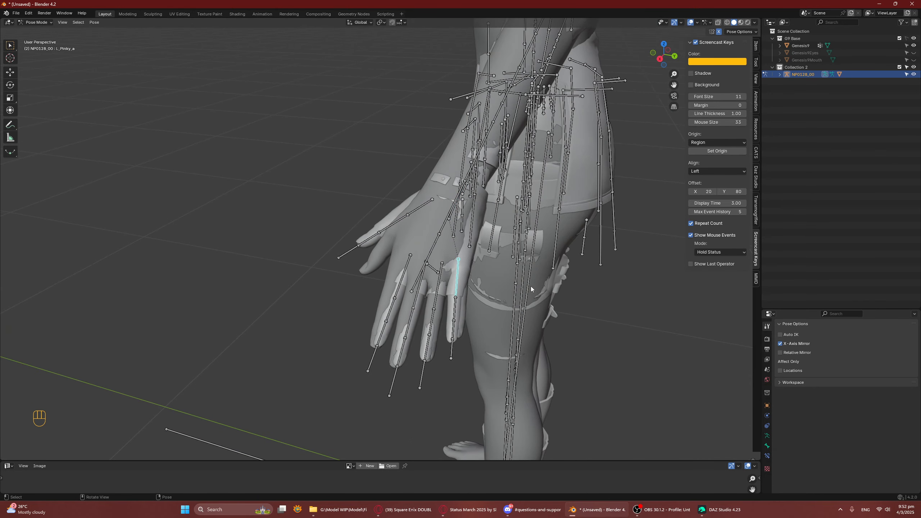
pyautogui.press('r')
pyautogui.click(537, 285)
pyautogui.click(439, 286)
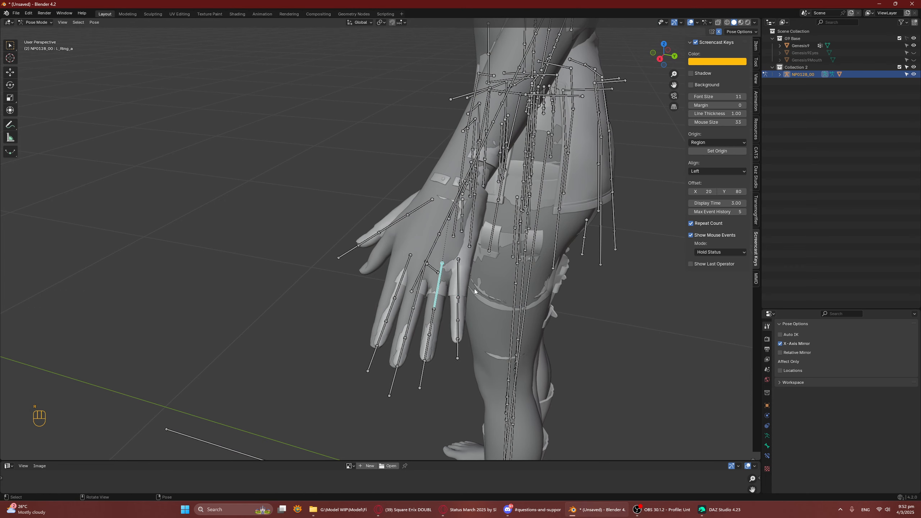
pyautogui.moveTo(474, 289); pyautogui.dragTo(532, 287, button='middle')
pyautogui.press('r')
pyautogui.click(538, 286)
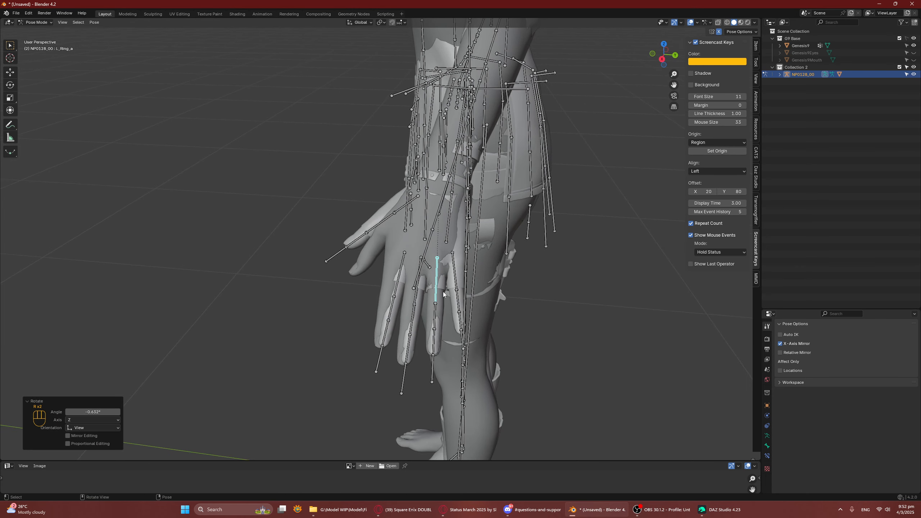
# Step: Rotate the left middle finger's base bone about 1.1° in the view to fit the Genesis9 finger
pyautogui.moveTo(418, 288); pyautogui.dragTo(485, 287, button='middle')
pyautogui.click(417, 280)
pyautogui.press('r')
pyautogui.click(425, 282)
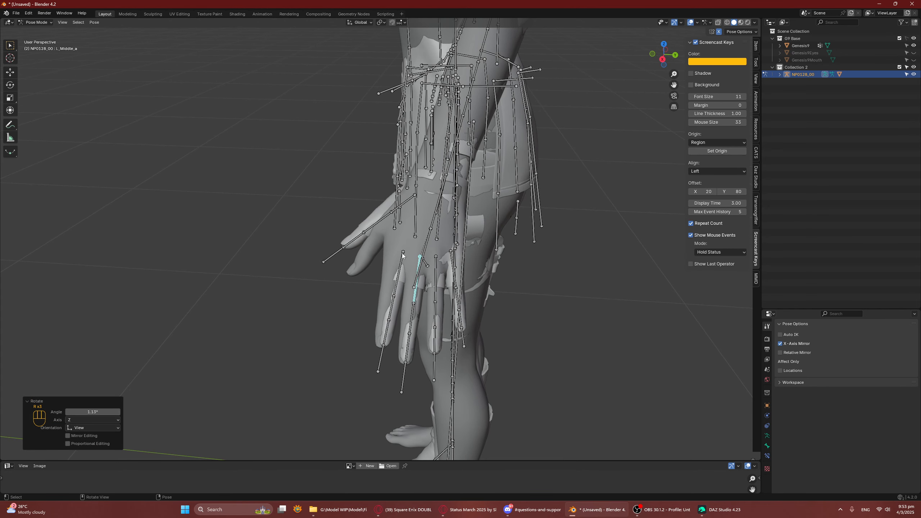
# Step: Rotate the left index finger's base bone about -1° in the view to fit the Genesis9 finger
pyautogui.click(403, 255)
pyautogui.press('r')
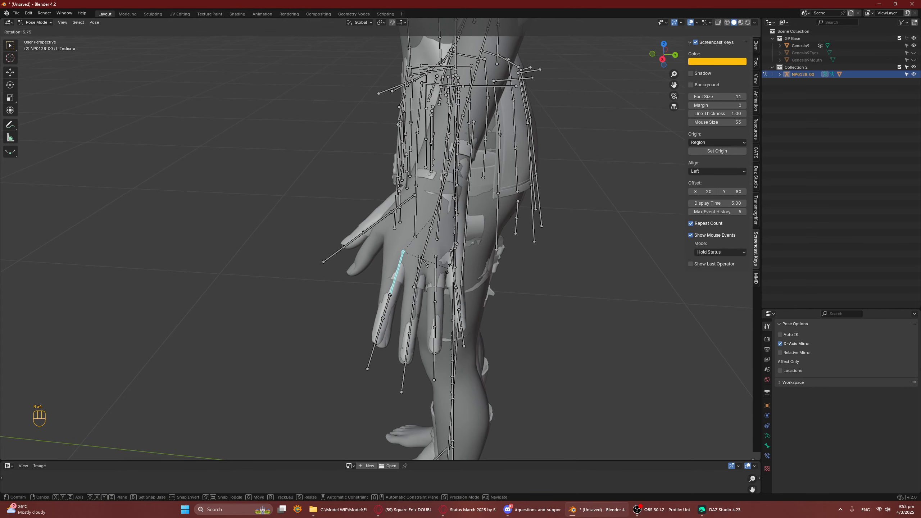
pyautogui.rightClick(455, 264)
pyautogui.press('r')
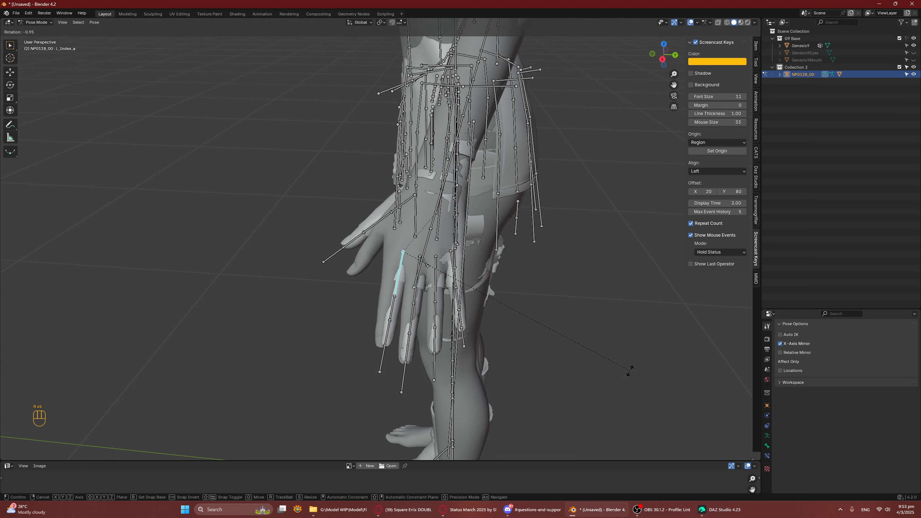
pyautogui.click(600, 364)
# Step: Rotate the left hand bone in two small turns, viewed along the fingers, to match the tilt of the Genesis9 hand
pyautogui.moveTo(600, 365); pyautogui.dragTo(438, 265, button='middle')
pyautogui.click(445, 268)
pyautogui.moveTo(478, 308); pyautogui.dragTo(500, 303, button='middle')
pyautogui.click(460, 266)
pyautogui.moveTo(460, 266); pyautogui.dragTo(578, 253, button='middle')
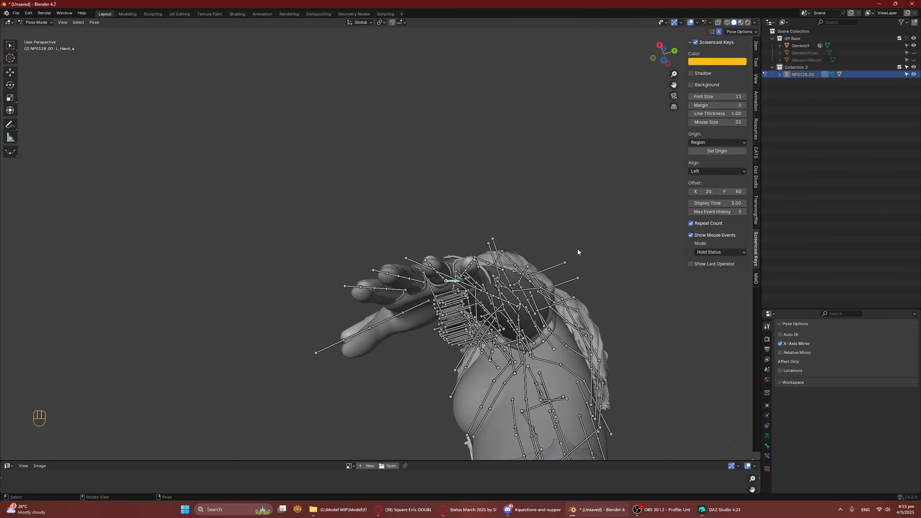
pyautogui.press('r')
pyautogui.click(574, 257)
pyautogui.press('r')
pyautogui.click(572, 258)
# Step: Fine-tune the left hand bone's rotation in an angled view of the arm
pyautogui.moveTo(572, 258); pyautogui.dragTo(524, 202, button='middle')
pyautogui.press('r')
pyautogui.rightClick(560, 269)
pyautogui.press('r')
pyautogui.click(567, 299)
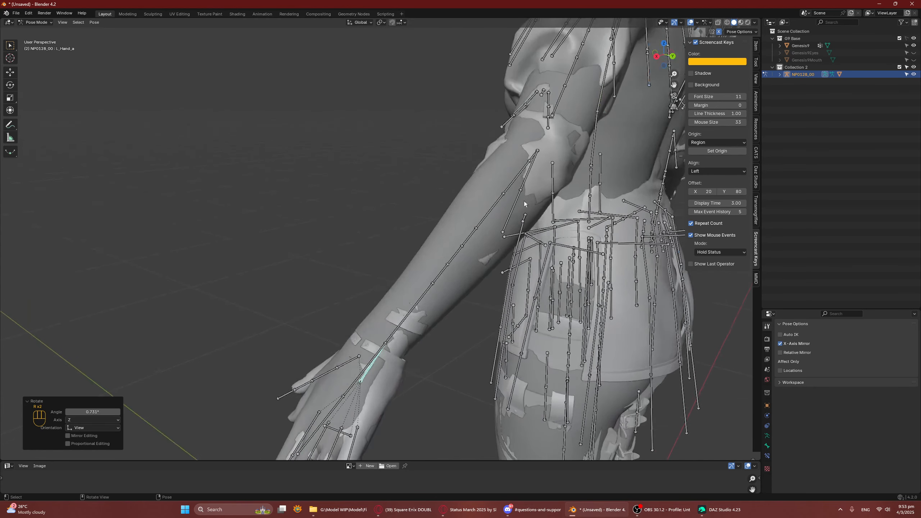
# Step: Try clearing the left forearm bone's scale to compare the hand positions, and undo it
pyautogui.click(532, 160)
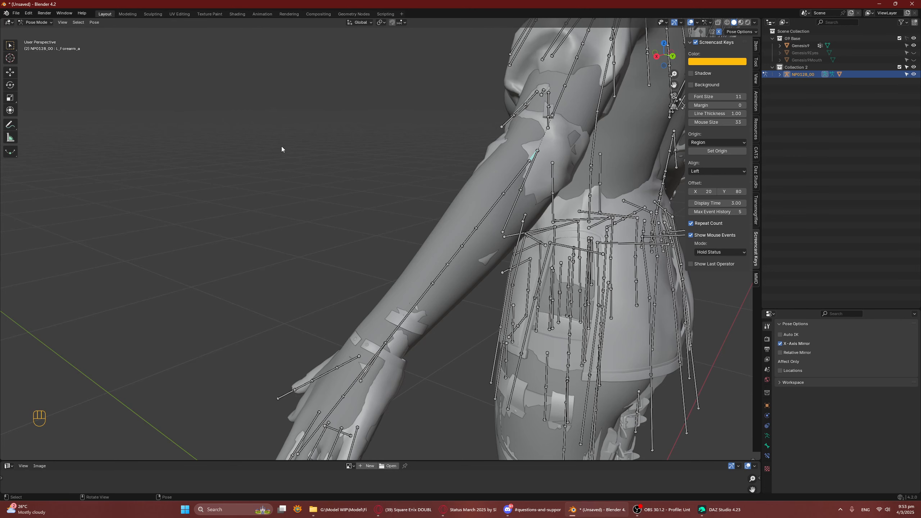
pyautogui.hotkey('alt', 's')
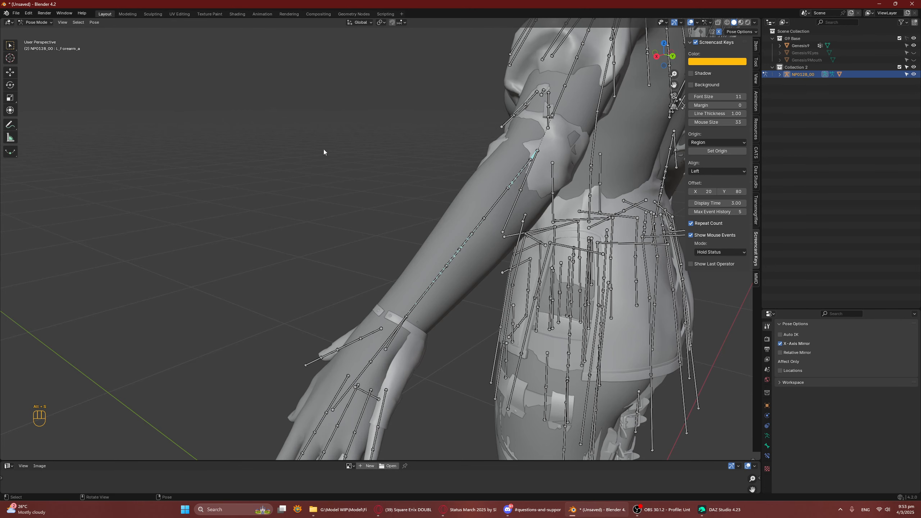
pyautogui.moveTo(323, 149); pyautogui.dragTo(460, 181, button='middle')
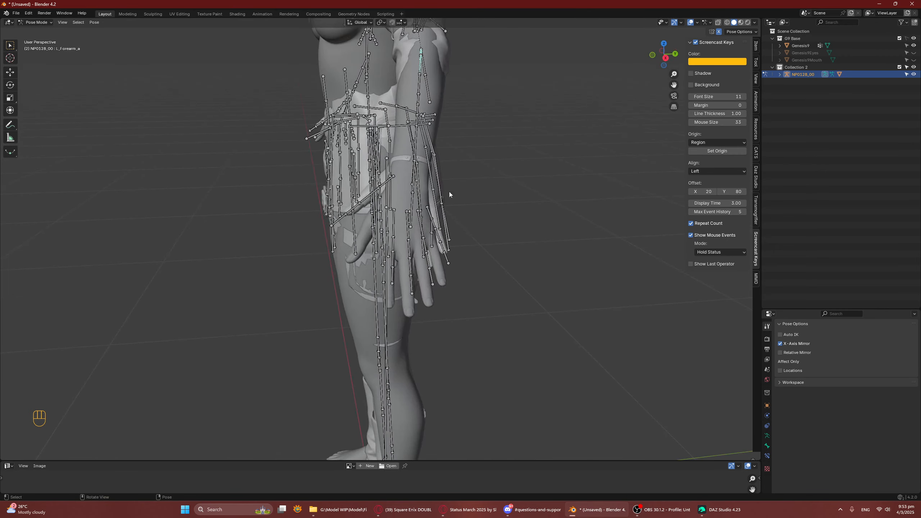
pyautogui.moveTo(400, 221); pyautogui.dragTo(416, 225, button='middle')
pyautogui.hotkey('ctrl', 'z')
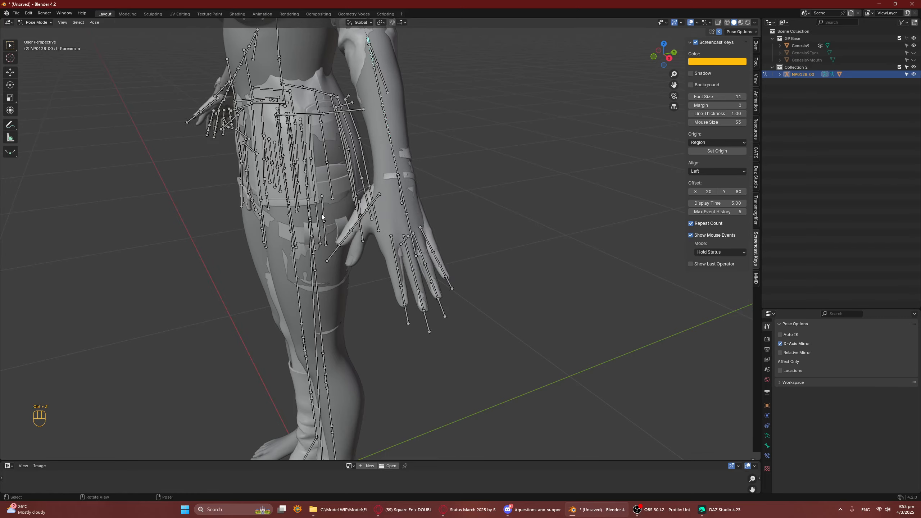
# Step: Rotate the left thumb's base bone in two turns toward the Genesis9 thumb
pyautogui.moveTo(458, 214); pyautogui.dragTo(392, 234, button='middle')
pyautogui.click(363, 198)
pyautogui.press('r')
pyautogui.click(499, 173)
pyautogui.press('r')
pyautogui.click(490, 227)
# Step: Rotate the left thumb's second bone about 5.7°, and about 0.7° more from a higher view, to follow the Genesis9 thumb
pyautogui.click(392, 233)
pyautogui.click(377, 235)
pyautogui.press('r')
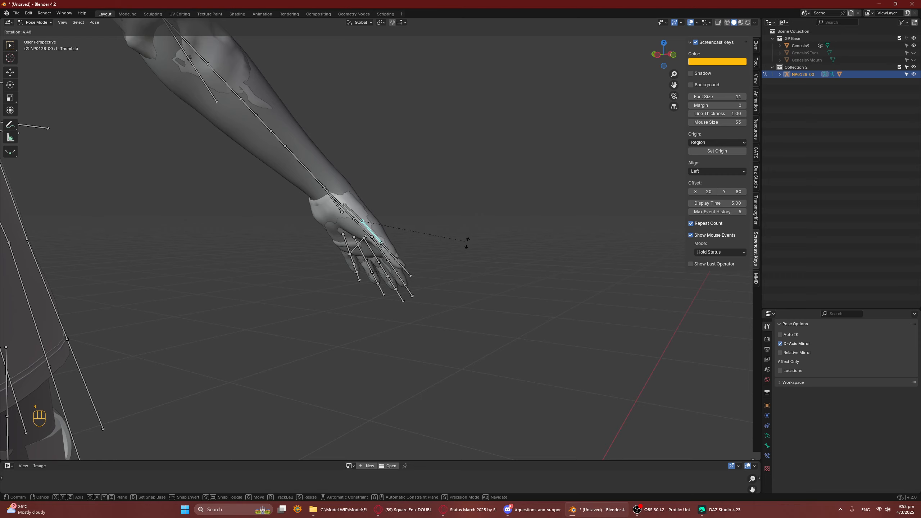
pyautogui.click(467, 243)
pyautogui.moveTo(466, 243); pyautogui.dragTo(423, 250, button='middle')
pyautogui.press('r')
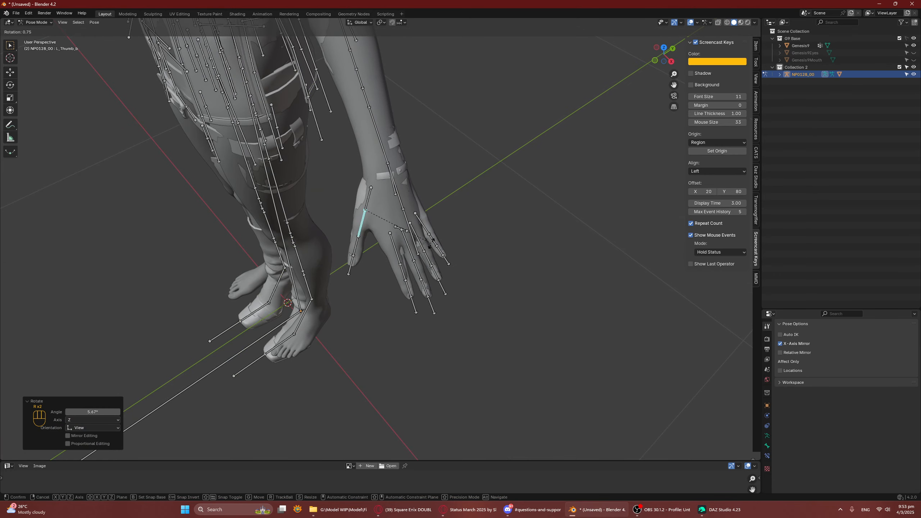
pyautogui.click(431, 247)
# Step: Rotate the left thumb's base bone about -0.4° in the view
pyautogui.click(370, 198)
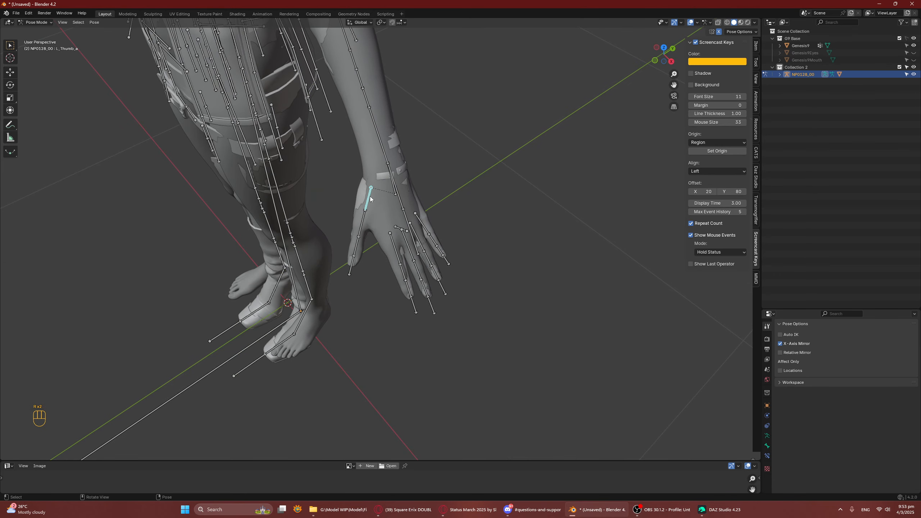
pyautogui.press('r')
pyautogui.click(437, 213)
# Step: Clear the left forearm bone's scale to restore the arm's original length
pyautogui.keyDown('shift'); pyautogui.moveTo(437, 213); pyautogui.dragTo(413, 263, button='middle'); pyautogui.keyUp('shift')
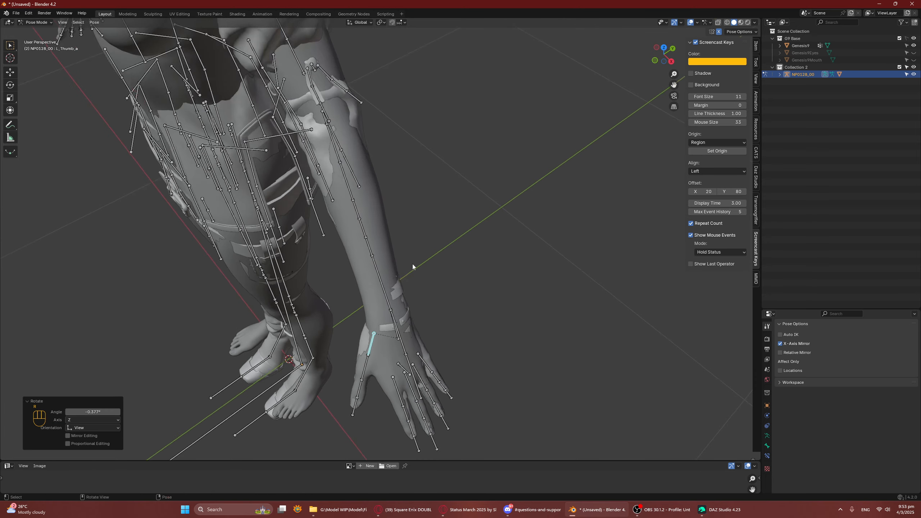
pyautogui.moveTo(330, 106); pyautogui.dragTo(442, 99, button='middle')
pyautogui.click(334, 128)
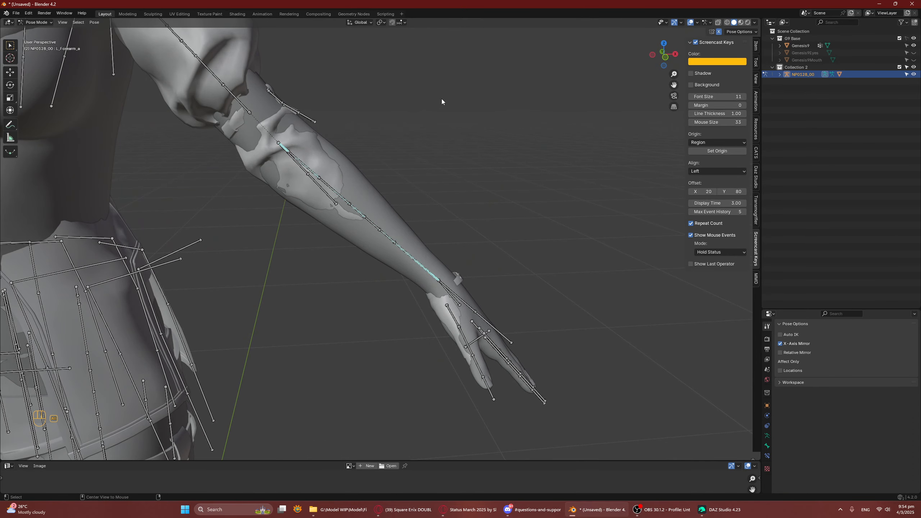
pyautogui.hotkey('alt', 's')
pyautogui.moveTo(442, 99); pyautogui.dragTo(433, 195, button='middle')
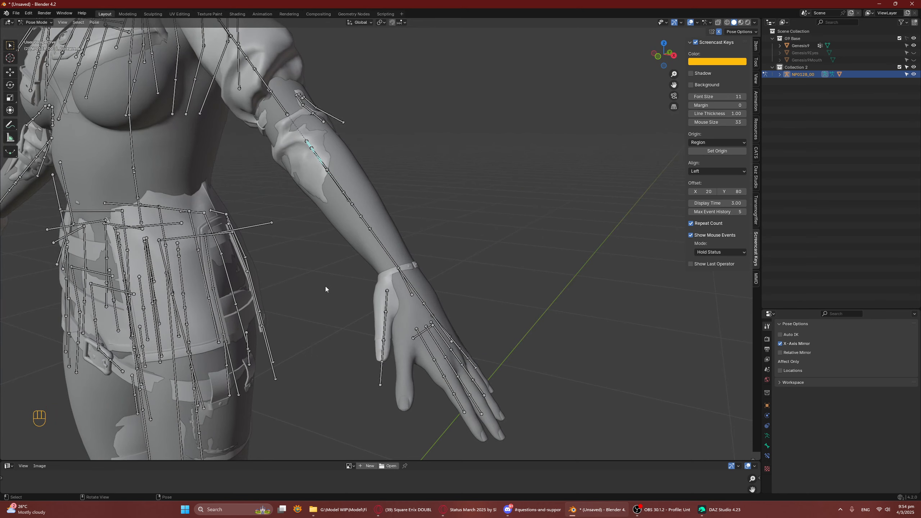
pyautogui.scroll(-4, 326, 286)
pyautogui.keyDown('shift'); pyautogui.moveTo(284, 353); pyautogui.dragTo(323, 239, button='middle'); pyautogui.keyUp('shift')
pyautogui.moveTo(352, 251); pyautogui.dragTo(395, 254, button='middle')
pyautogui.keyDown('shift'); pyautogui.moveTo(271, 193); pyautogui.dragTo(344, 168, button='middle'); pyautogui.keyUp('shift')
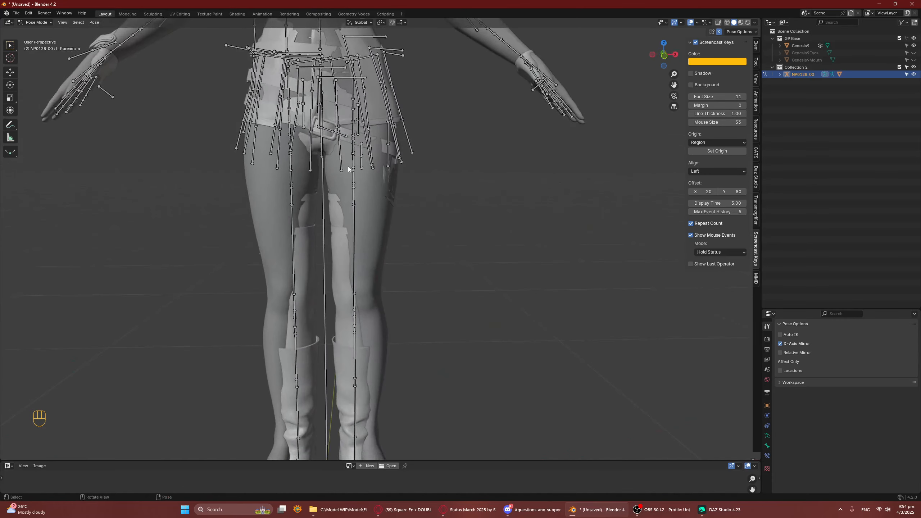
pyautogui.click(355, 177)
pyautogui.moveTo(349, 98)
pyautogui.mouseDown(button='middle')
pyautogui.moveTo(364, 102)
pyautogui.moveTo(370, 94)
pyautogui.moveTo(345, 92)
pyautogui.mouseUp(button='middle')
pyautogui.press('g')
pyautogui.click(332, 86)
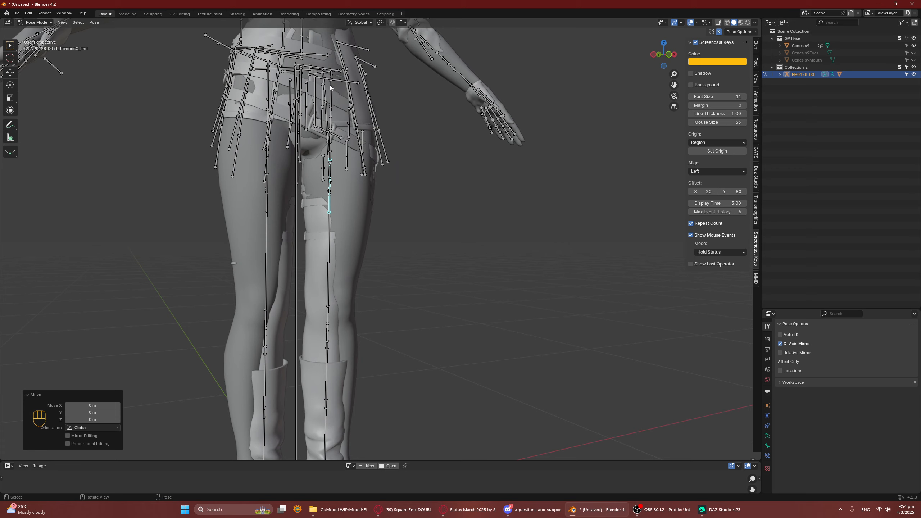
pyautogui.click(330, 85)
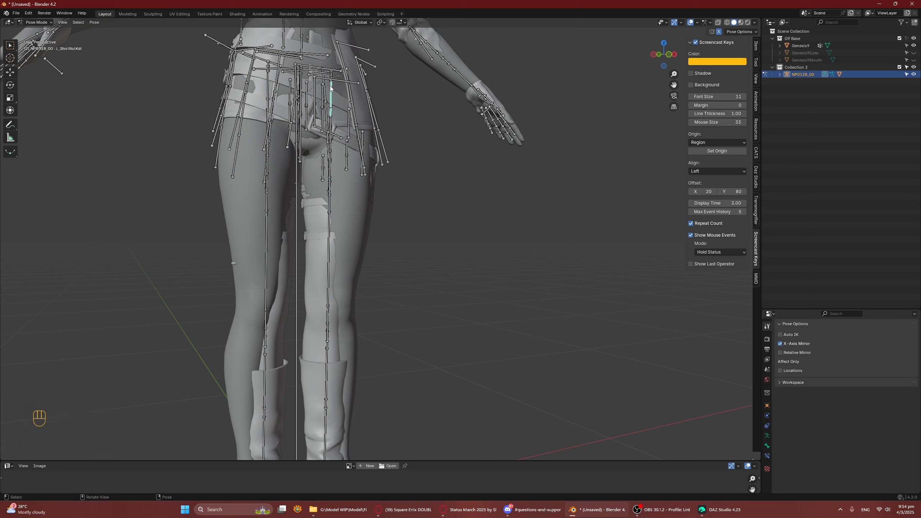
pyautogui.click(332, 76)
pyautogui.click(331, 76)
pyautogui.moveTo(331, 76); pyautogui.dragTo(378, 111, button='middle')
pyautogui.click(332, 205)
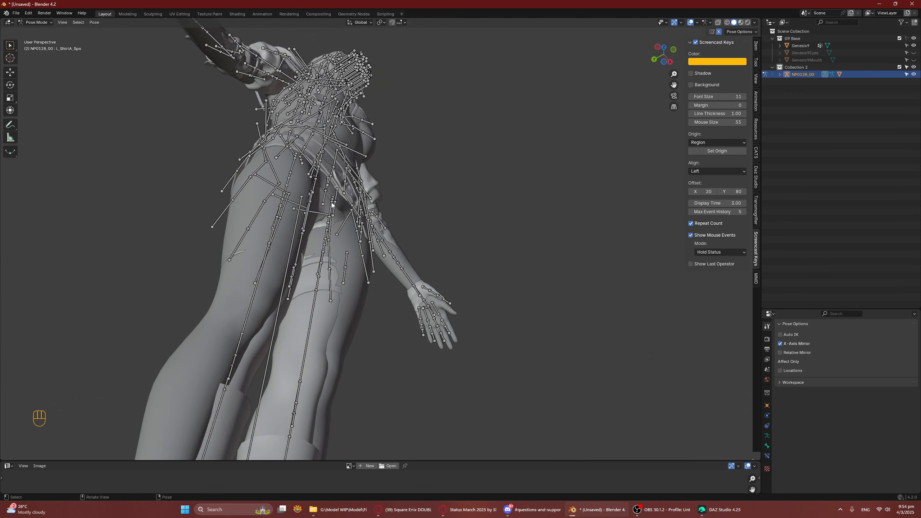
pyautogui.moveTo(336, 228); pyautogui.dragTo(581, 280, button='middle')
# Step: Rotate the left upper leg bone about -2.8° in the front orthographic view to line the mirrored legs up with the Genesis9 legs
pyautogui.click(321, 314)
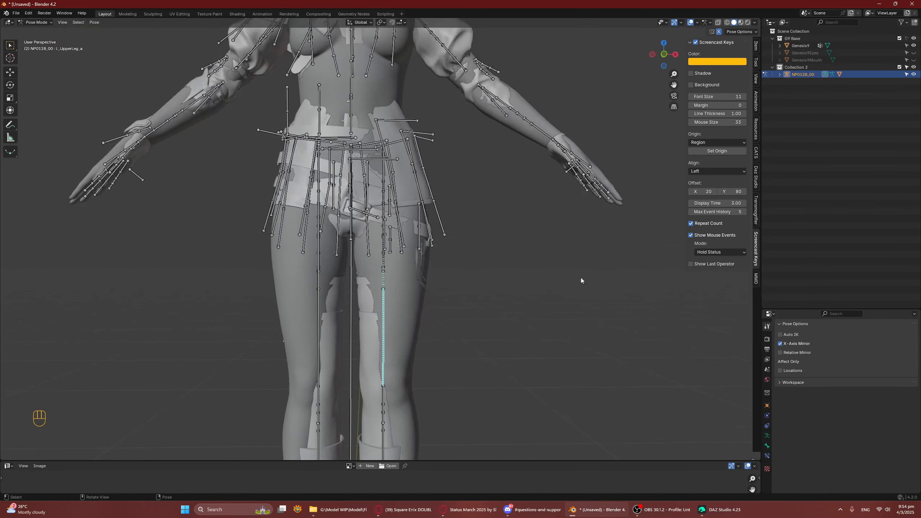
pyautogui.scroll(-5, 471, 319)
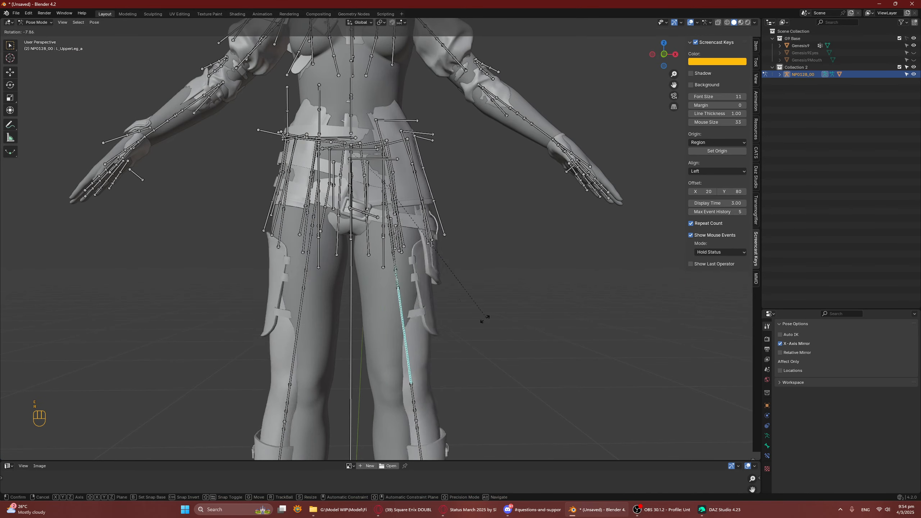
pyautogui.press('KP_1')
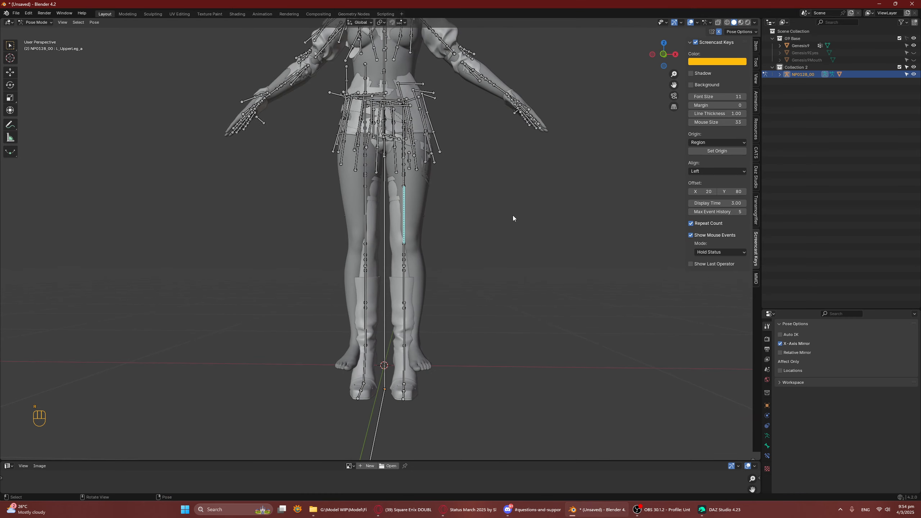
pyautogui.keyDown('shift'); pyautogui.moveTo(562, 254); pyautogui.dragTo(579, 258, button='middle'); pyautogui.keyUp('shift')
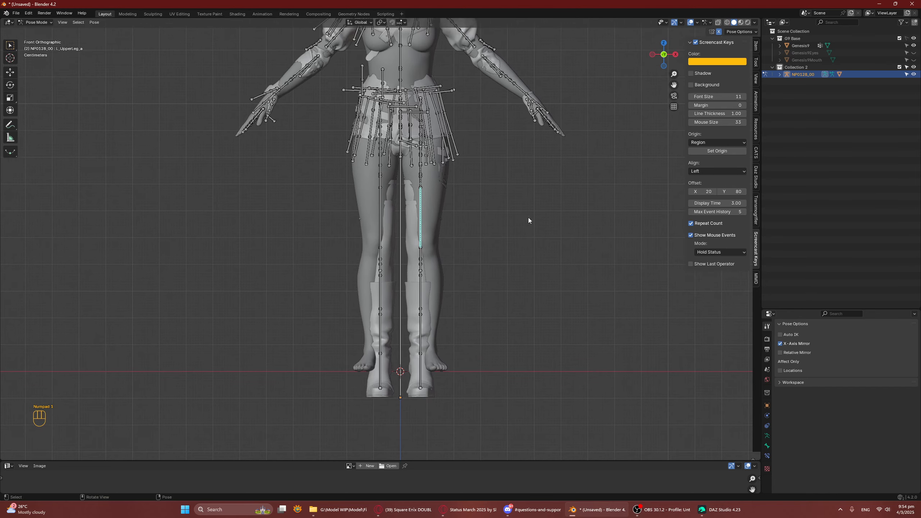
pyautogui.press('r')
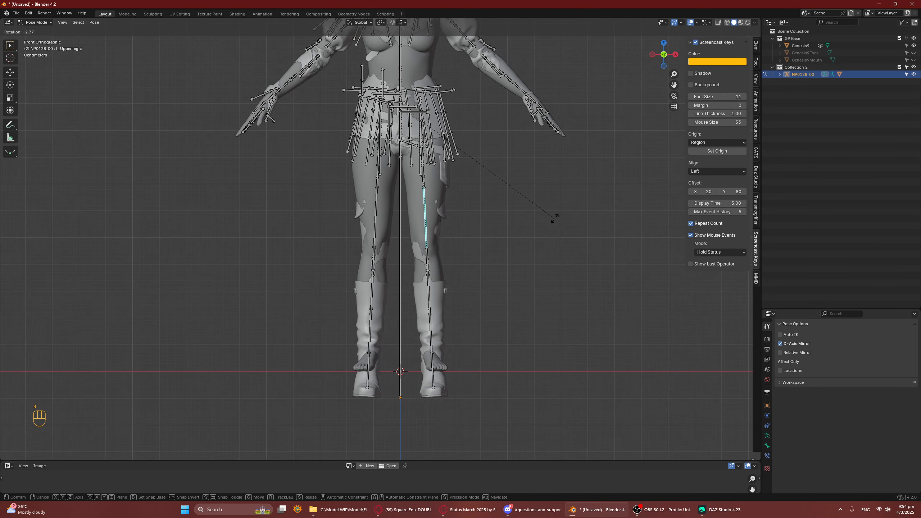
pyautogui.click(553, 218)
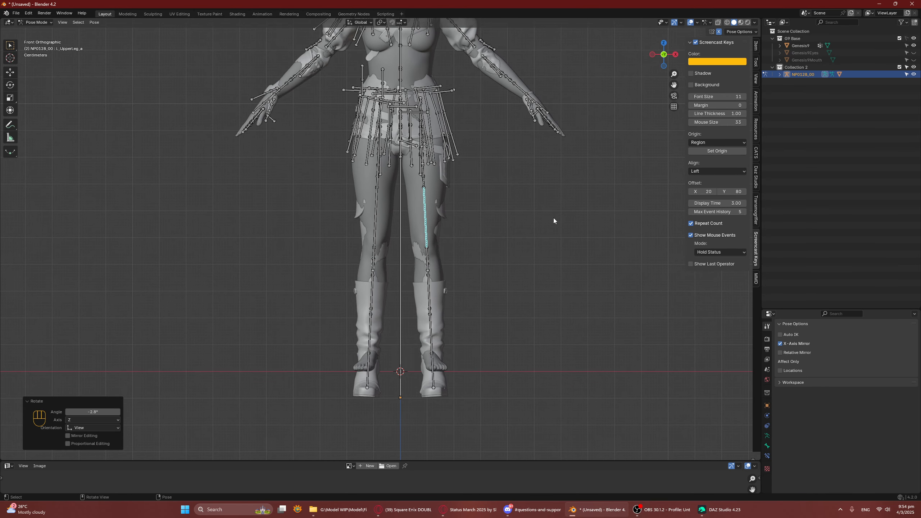
pyautogui.moveTo(445, 342); pyautogui.dragTo(312, 412, button='middle')
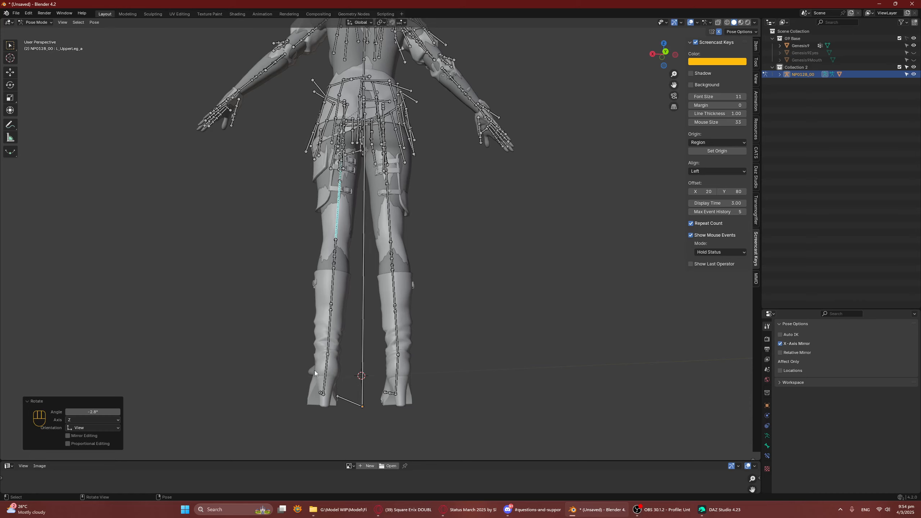
pyautogui.moveTo(315, 370); pyautogui.dragTo(501, 350, button='middle')
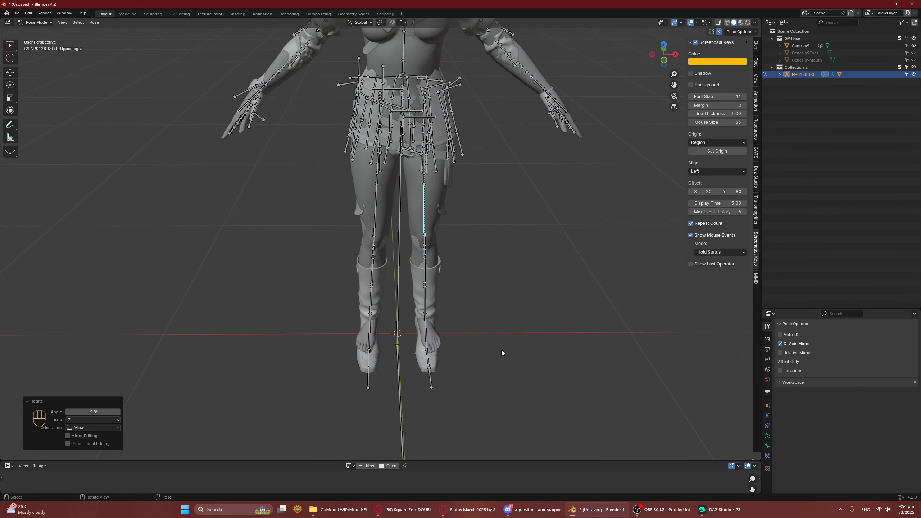
# Step: Rotate the left lower leg bone, l_Foreleg_a, around its local Y axis to line the boots up with the Genesis9 legs
pyautogui.press('KP_7')
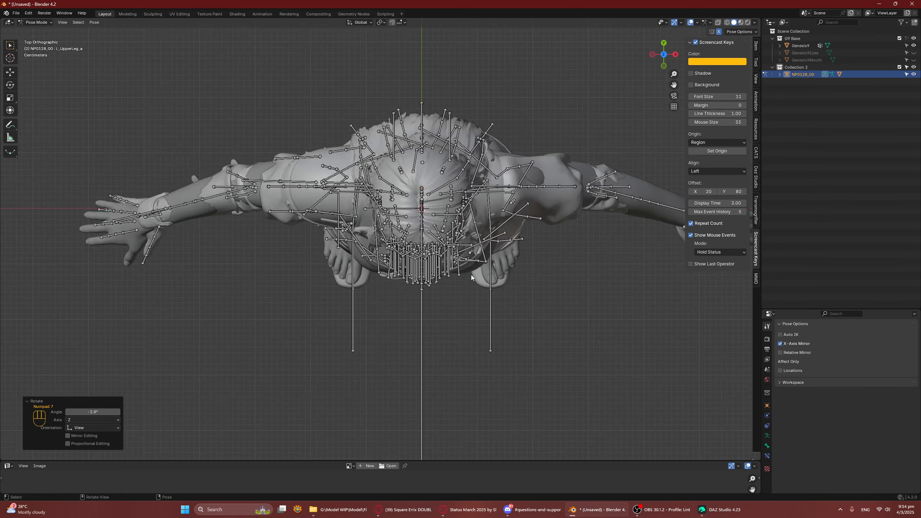
pyautogui.keyDown('shift'); pyautogui.moveTo(470, 275); pyautogui.dragTo(440, 289, button='middle'); pyautogui.keyUp('shift')
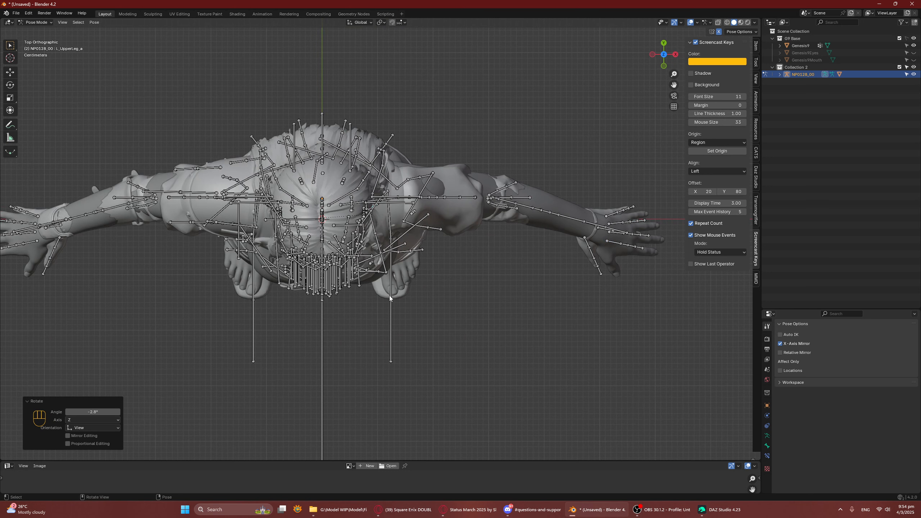
pyautogui.moveTo(471, 326); pyautogui.dragTo(429, 232, button='middle')
pyautogui.click(411, 288)
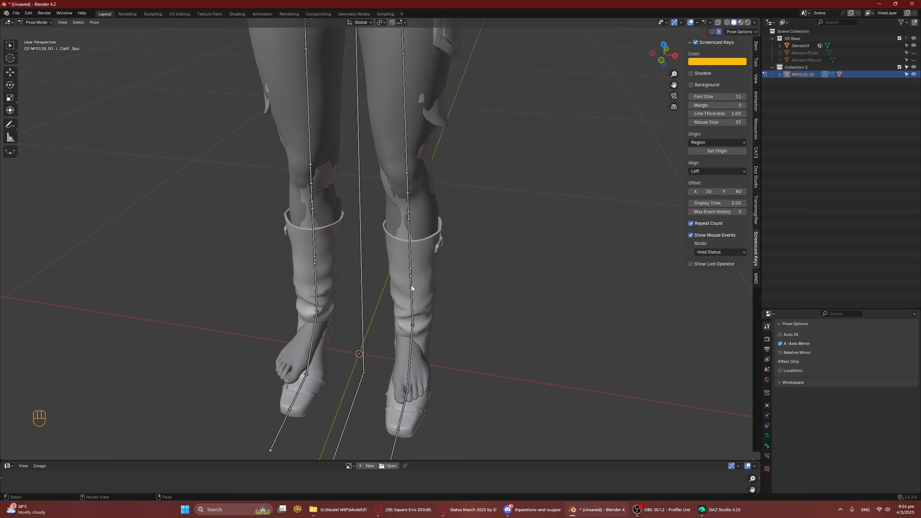
pyautogui.click(411, 288)
pyautogui.click(411, 288)
pyautogui.keyDown('shift'); pyautogui.moveTo(469, 322); pyautogui.dragTo(516, 286, button='middle'); pyautogui.keyUp('shift')
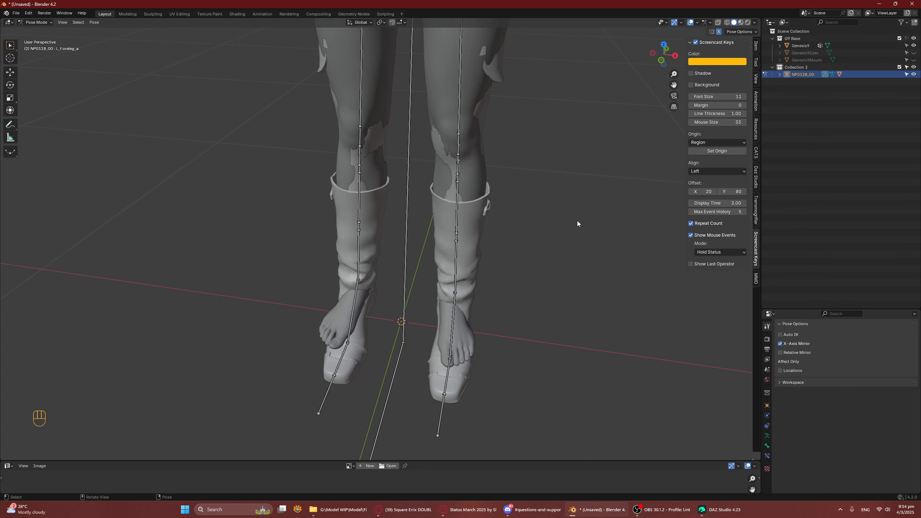
pyautogui.press('r')
pyautogui.press('y')
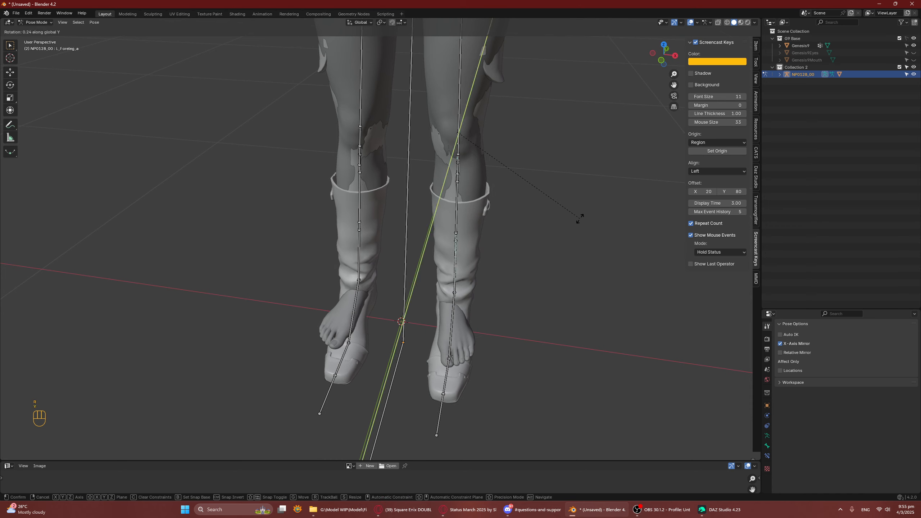
pyautogui.press('y')
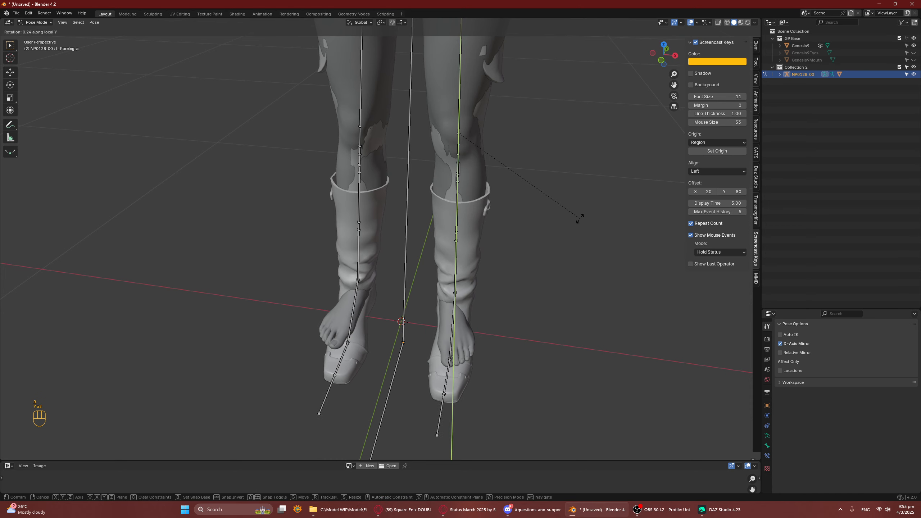
pyautogui.click(582, 188)
# Step: Rotate the left lower leg bone about 0.7° in the view and about -0.6° around its local Y axis
pyautogui.moveTo(554, 222); pyautogui.dragTo(517, 297, button='middle')
pyautogui.press('r')
pyautogui.click(592, 231)
pyautogui.press('r')
pyautogui.press('y')
pyautogui.press('y')
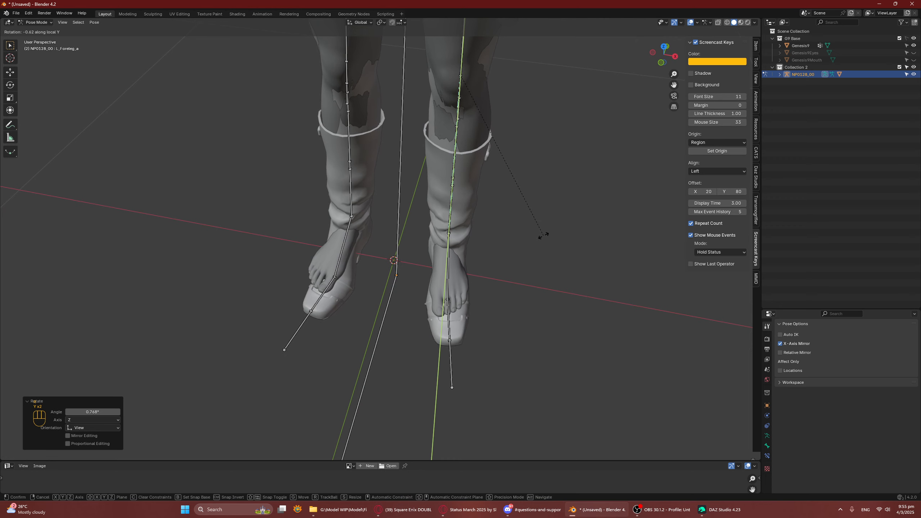
pyautogui.click(540, 243)
# Step: Hide the G9 Base collection and the NP0128_00 armature so only the character mesh stays shown
pyautogui.moveTo(540, 243); pyautogui.dragTo(498, 288, button='middle')
pyautogui.scroll(-4, 499, 288)
pyautogui.keyDown('shift'); pyautogui.moveTo(443, 192); pyautogui.dragTo(418, 363, button='middle'); pyautogui.keyUp('shift')
pyautogui.moveTo(430, 293); pyautogui.dragTo(458, 298, button='middle')
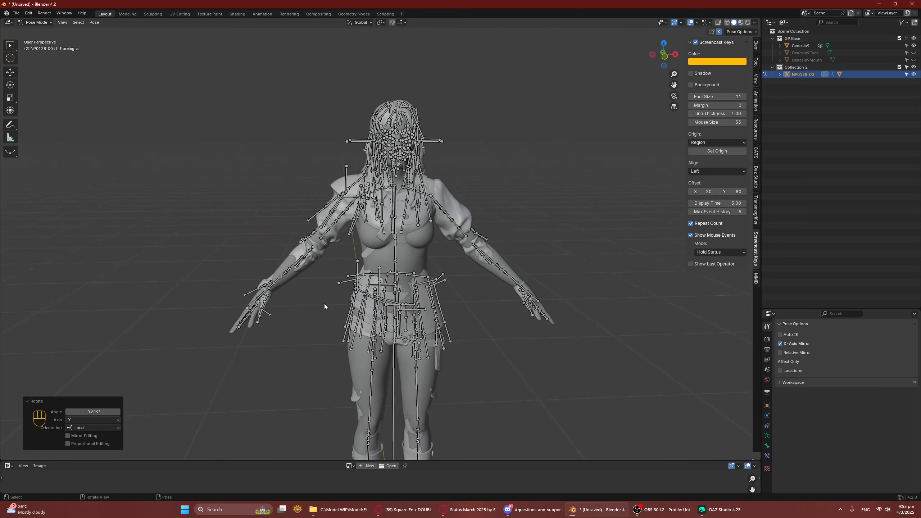
pyautogui.click(911, 75)
pyautogui.click(911, 75)
pyautogui.press('space')
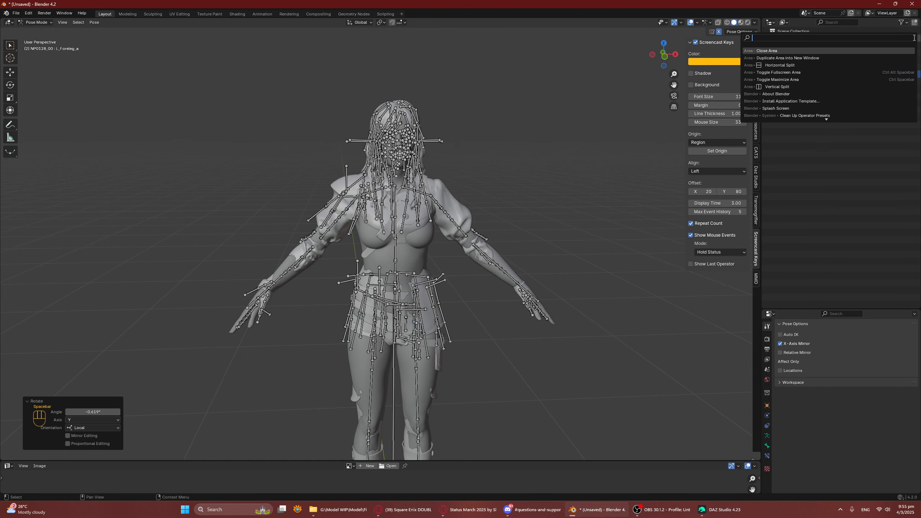
pyautogui.press('Escape')
pyautogui.click(914, 39)
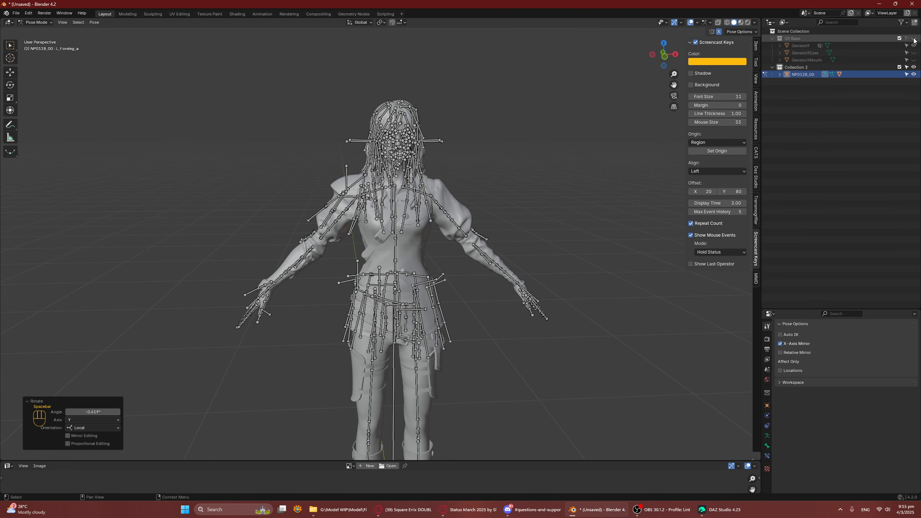
pyautogui.click(914, 75)
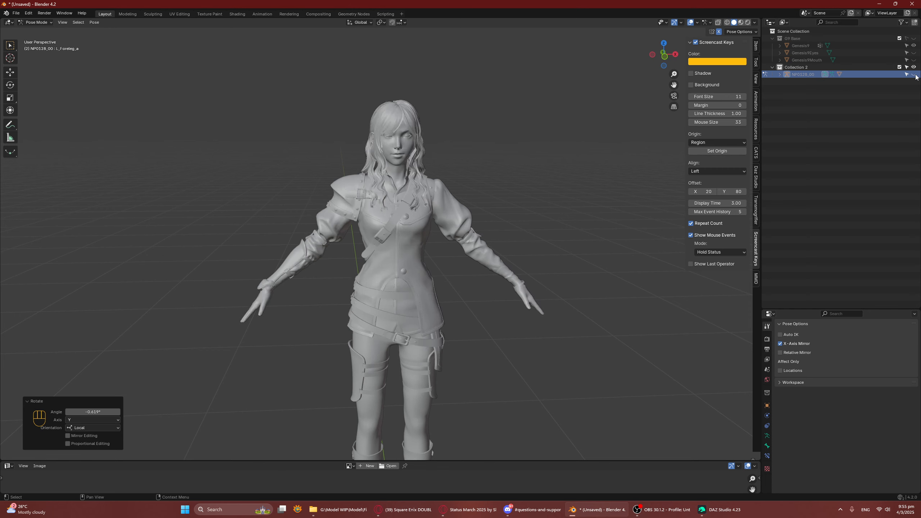
# Step: Switch to Object Mode, select the NP0128_00.001 character mesh and show its material list
pyautogui.hotkey('ctrl', 'Tab')
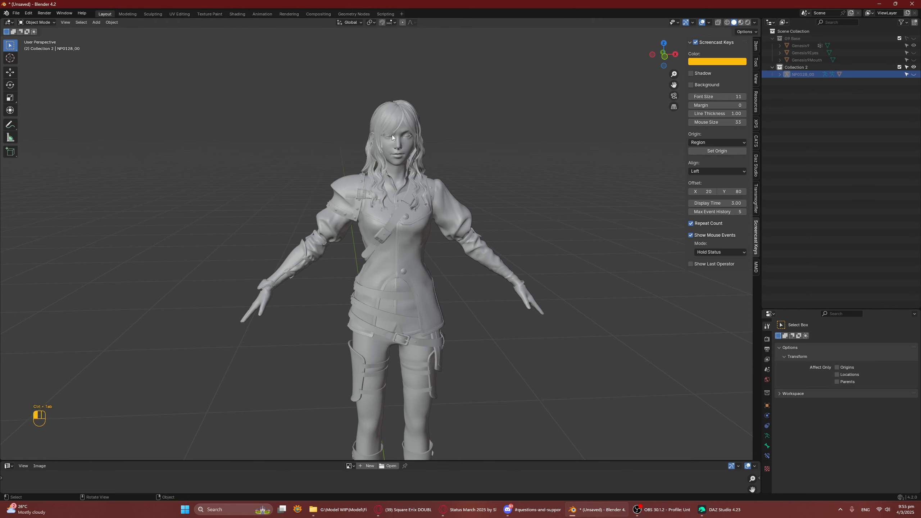
pyautogui.click(391, 138)
pyautogui.click(779, 74)
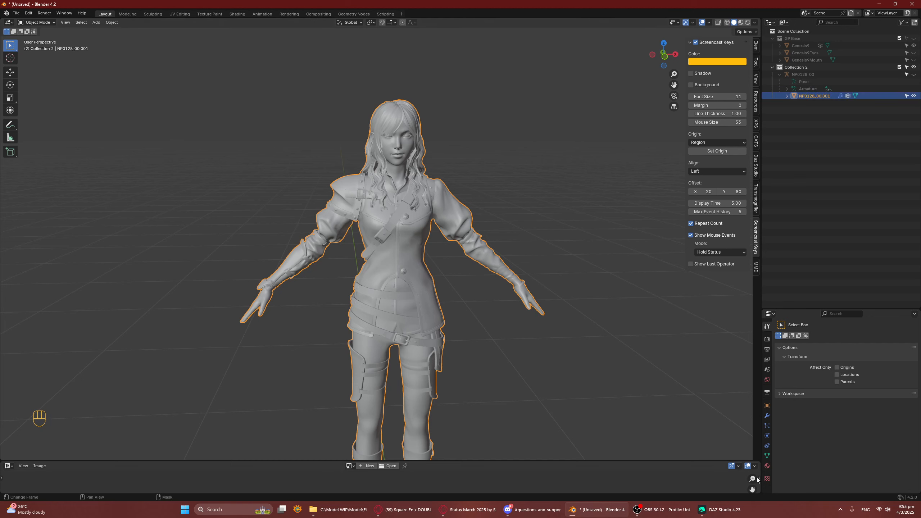
pyautogui.click(767, 466)
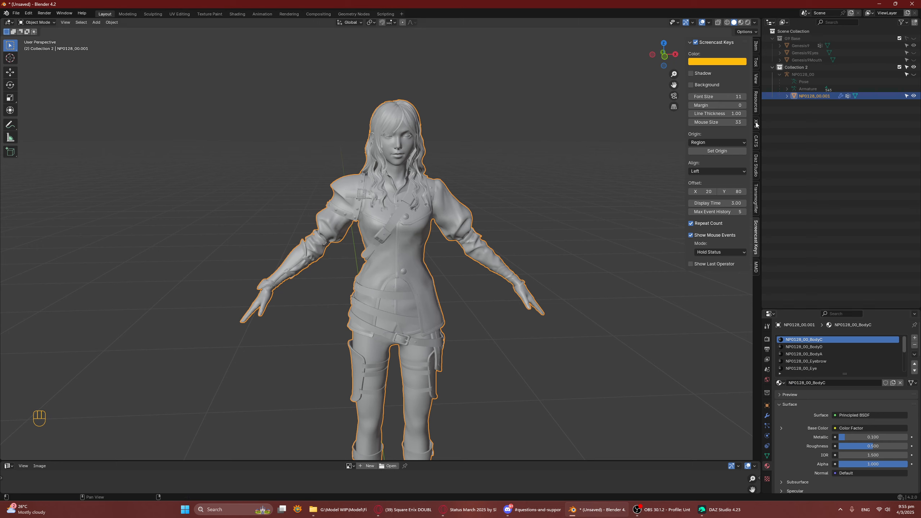
# Step: Separate the NP0128_00.001 mesh by materials with the CATS plugin
pyautogui.click(755, 144)
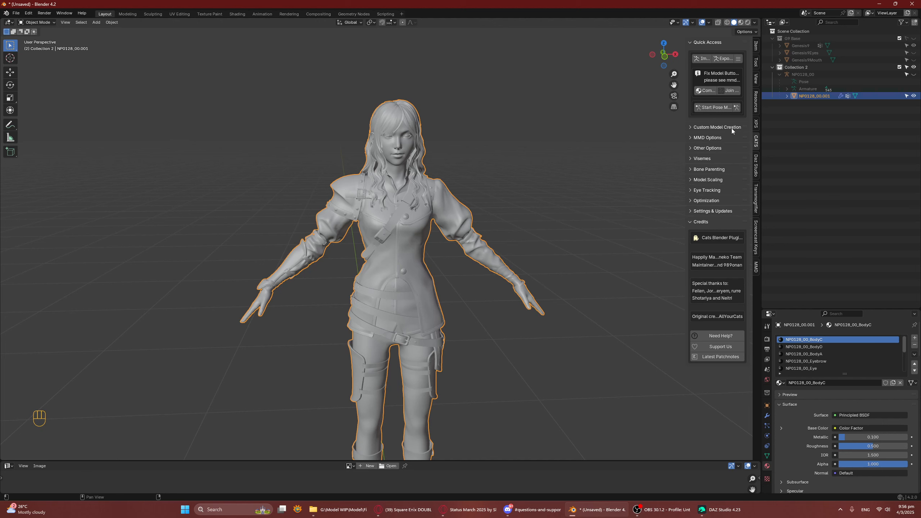
pyautogui.click(690, 148)
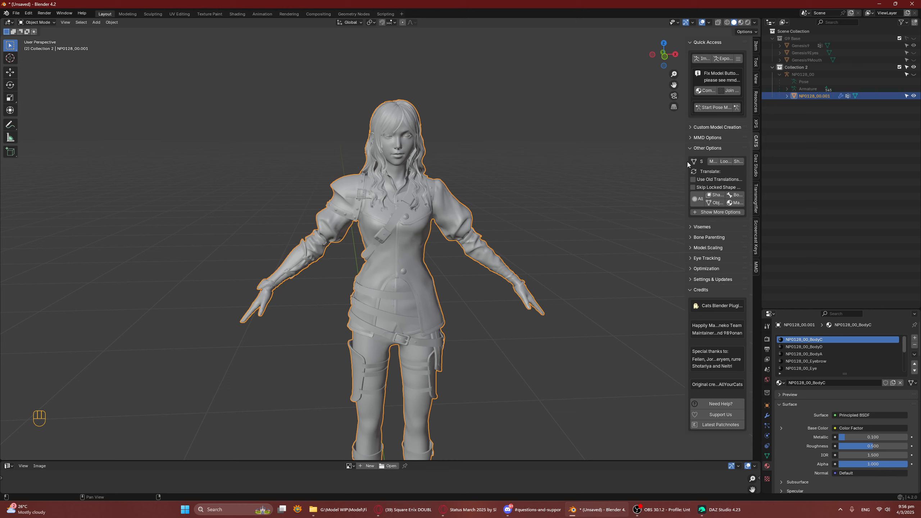
pyautogui.moveTo(686, 161); pyautogui.dragTo(646, 161)
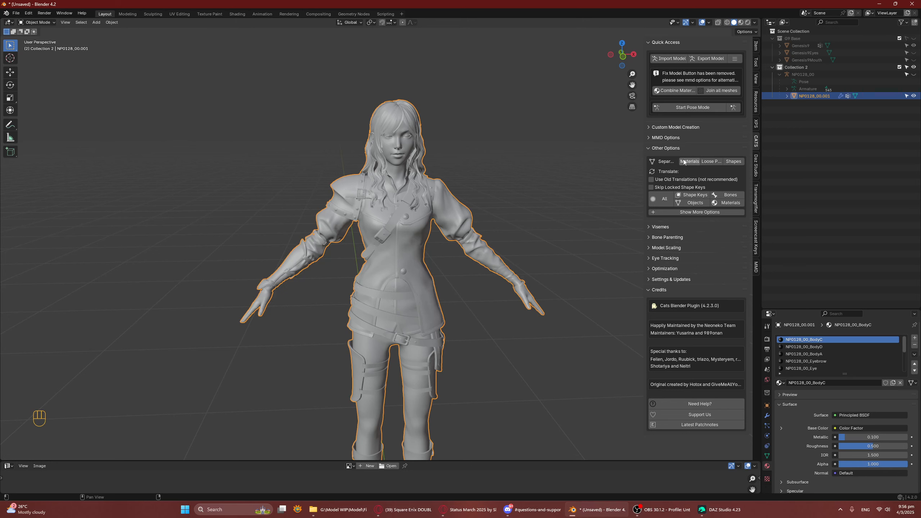
pyautogui.press('space')
pyautogui.moveTo(644, 160); pyautogui.dragTo(676, 164)
pyautogui.click(756, 270)
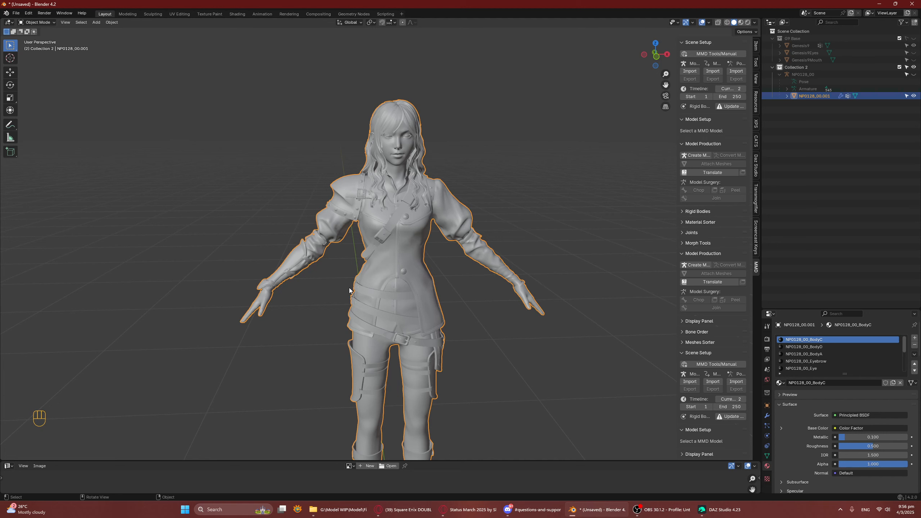
pyautogui.click(756, 144)
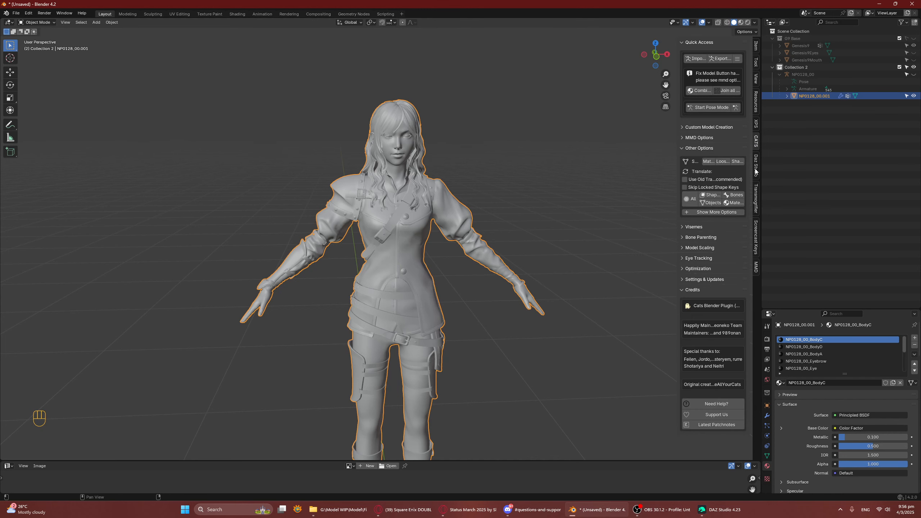
pyautogui.click(707, 162)
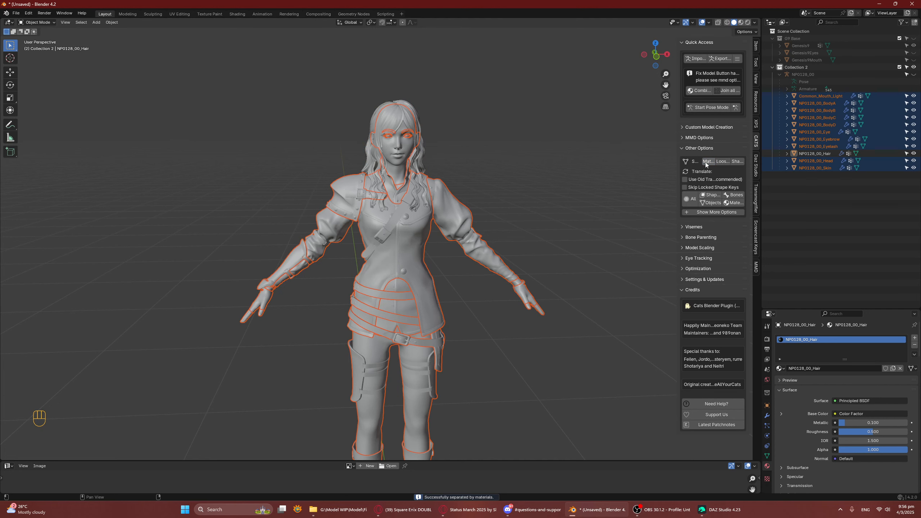
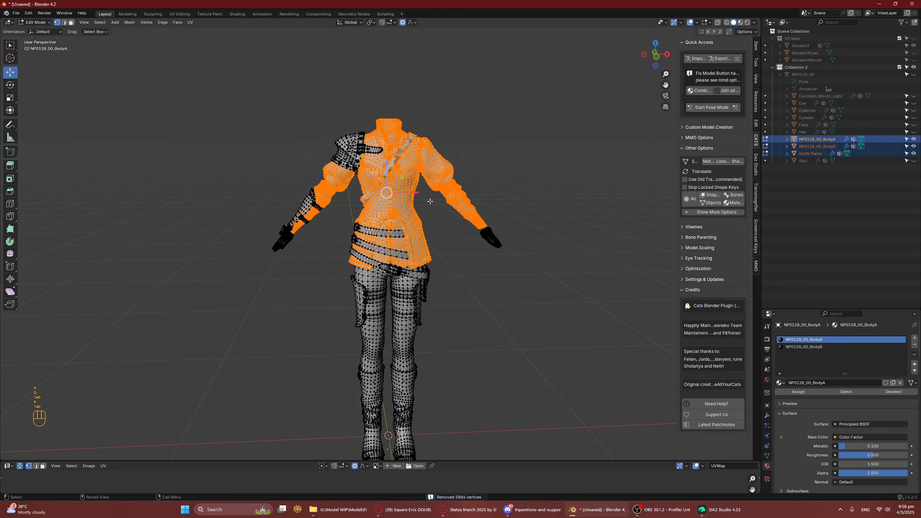
# Step: Merge all vertices of NP0128_00_BodyA, NP0128_00_BodyD and Outfit Pants by distance at 0.0001 m and recalculate their normals to the outside
pyautogui.press('a')
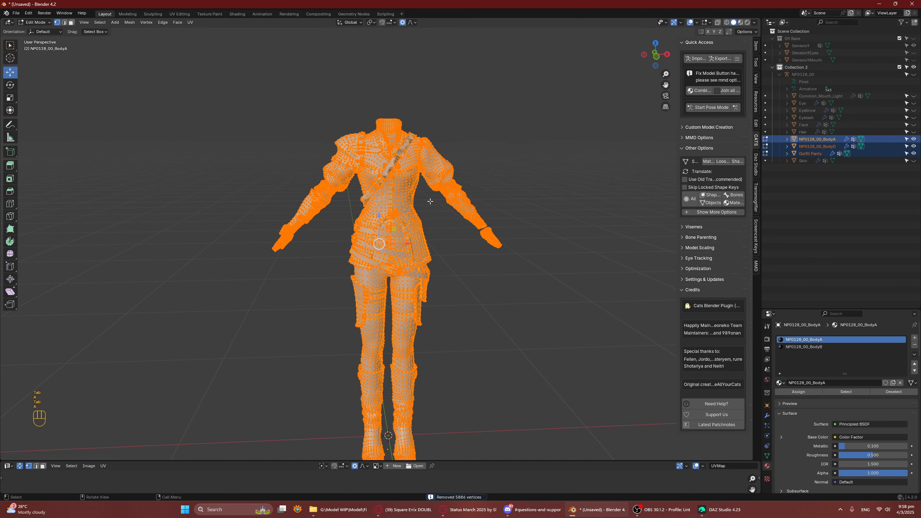
pyautogui.press('m')
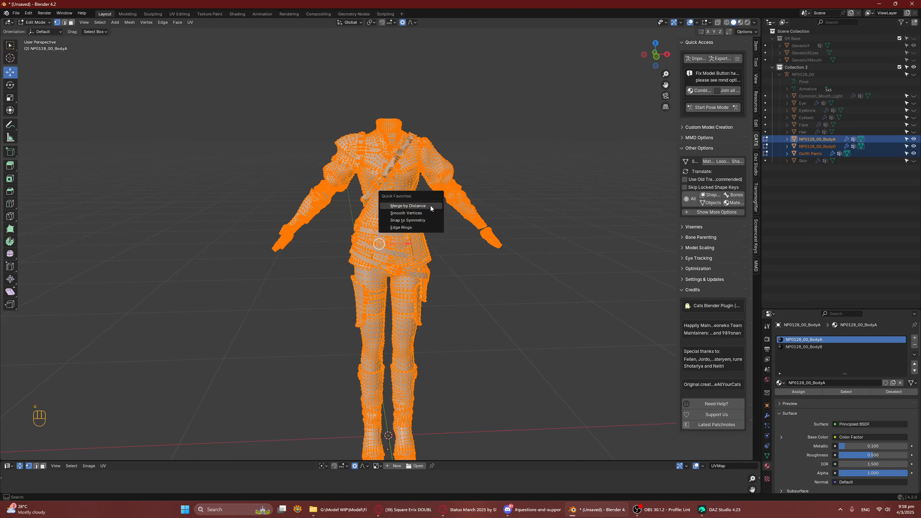
pyautogui.click(430, 206)
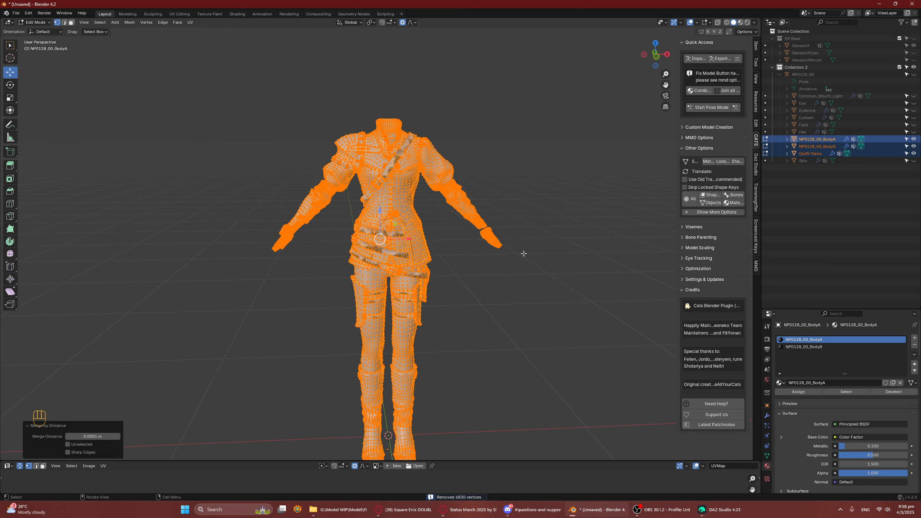
pyautogui.hotkey('shift', 'n')
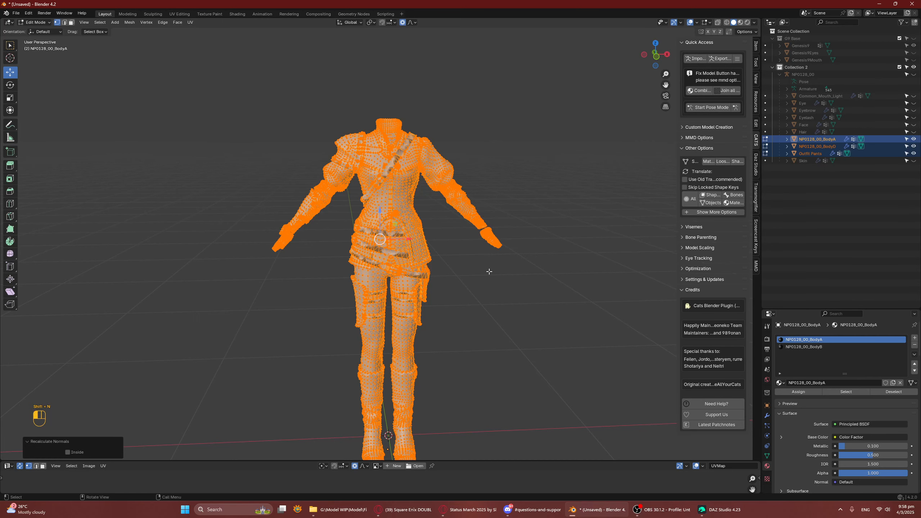
pyautogui.press('Tab')
# Step: Check the outfit's normals with the Face Orientation overlay, and turn the overlay off again
pyautogui.scroll(2, 476, 260)
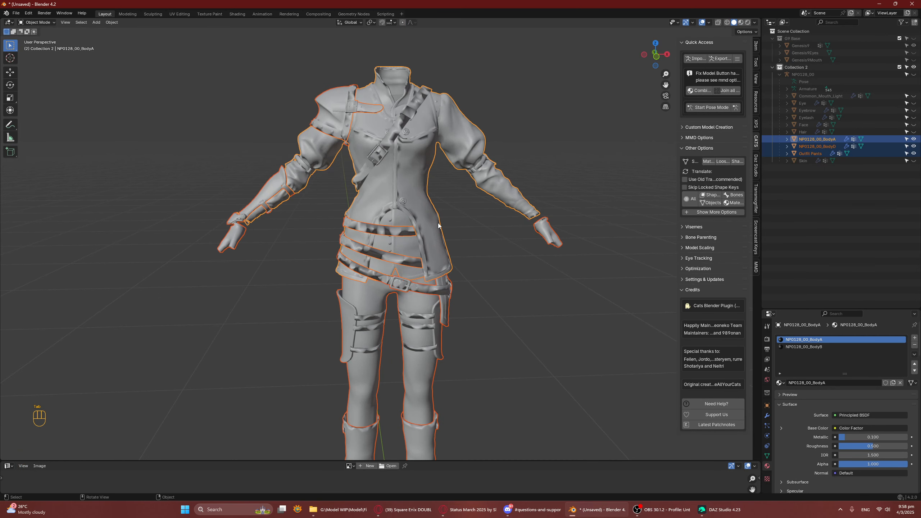
pyautogui.click(708, 23)
pyautogui.click(682, 153)
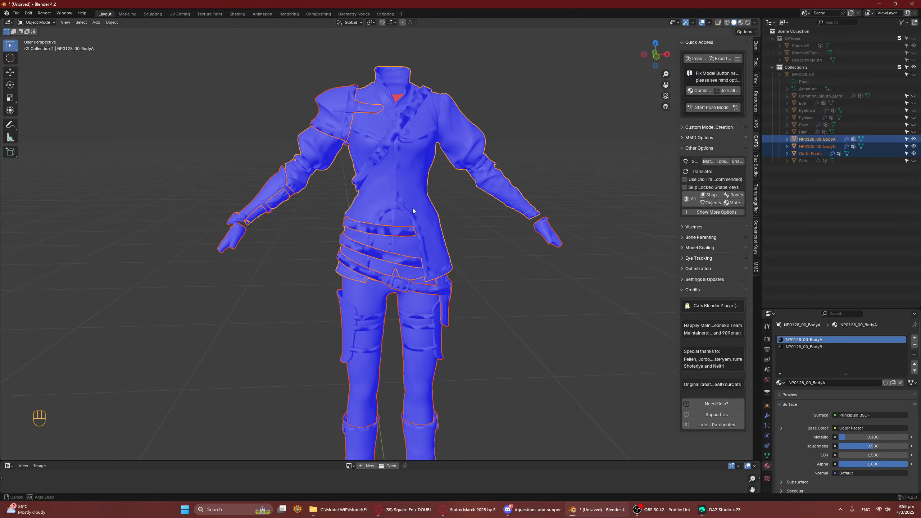
pyautogui.moveTo(638, 182); pyautogui.dragTo(384, 196, button='middle')
pyautogui.scroll(-2, 485, 381)
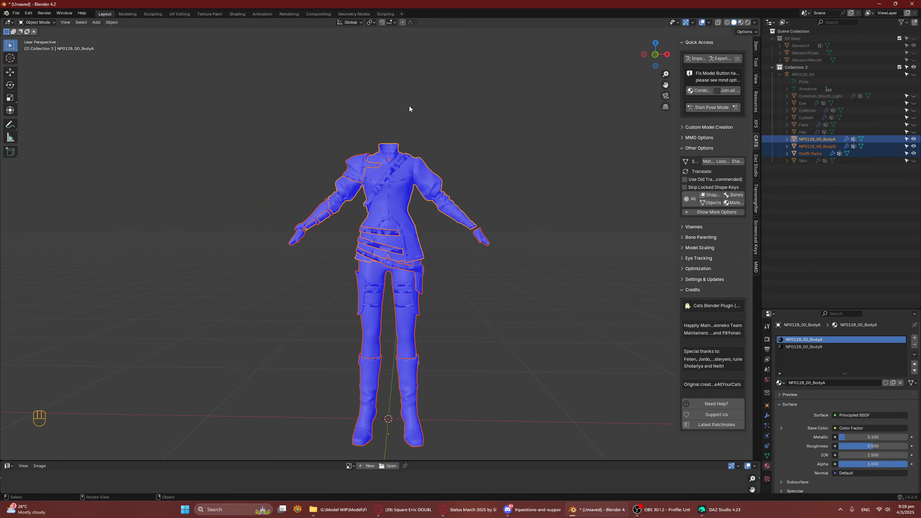
pyautogui.click(709, 23)
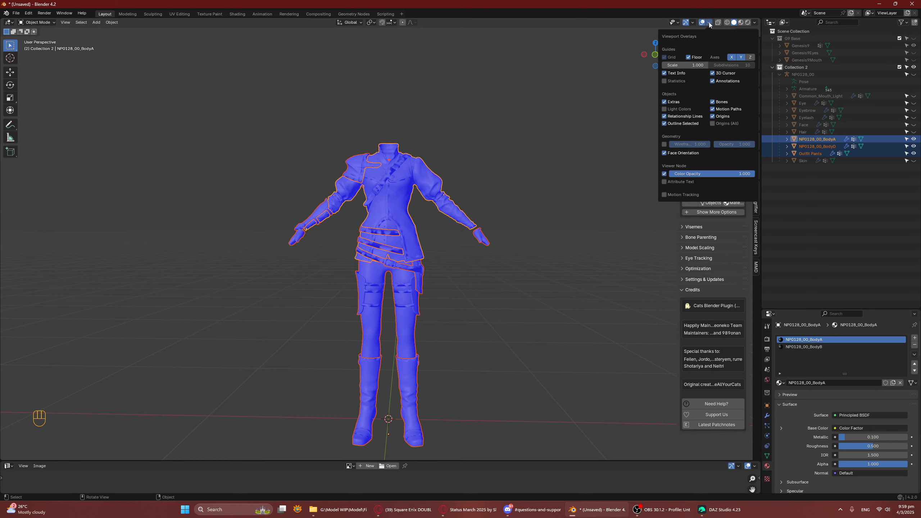
pyautogui.click(680, 153)
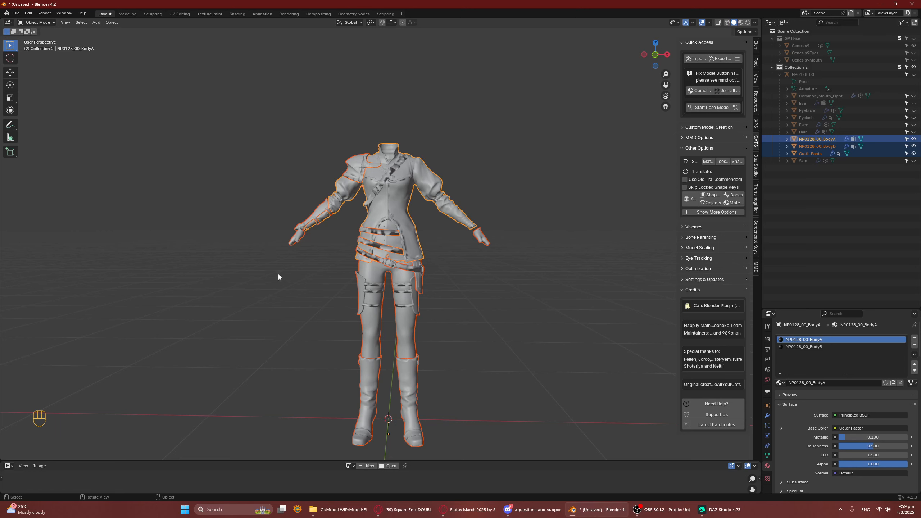
pyautogui.click(408, 226)
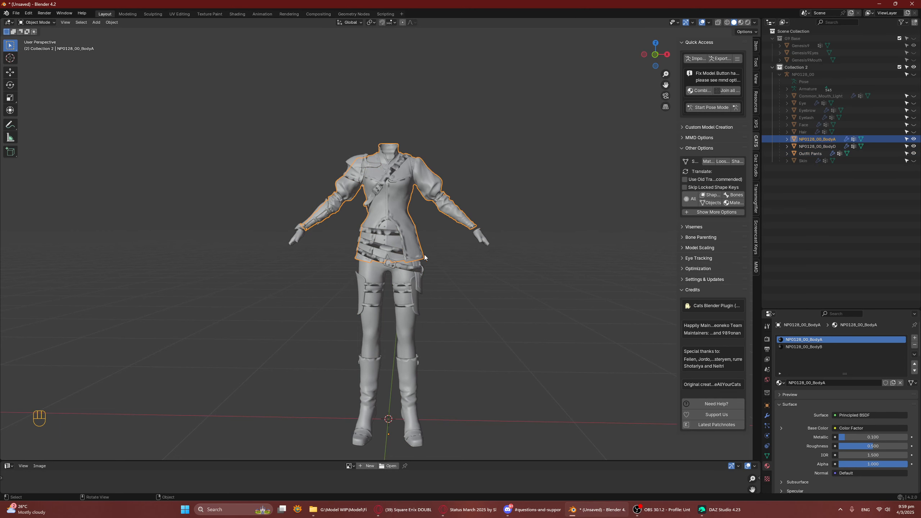
pyautogui.scroll(5, 431, 250)
pyautogui.press('Tab')
pyautogui.press('Tab')
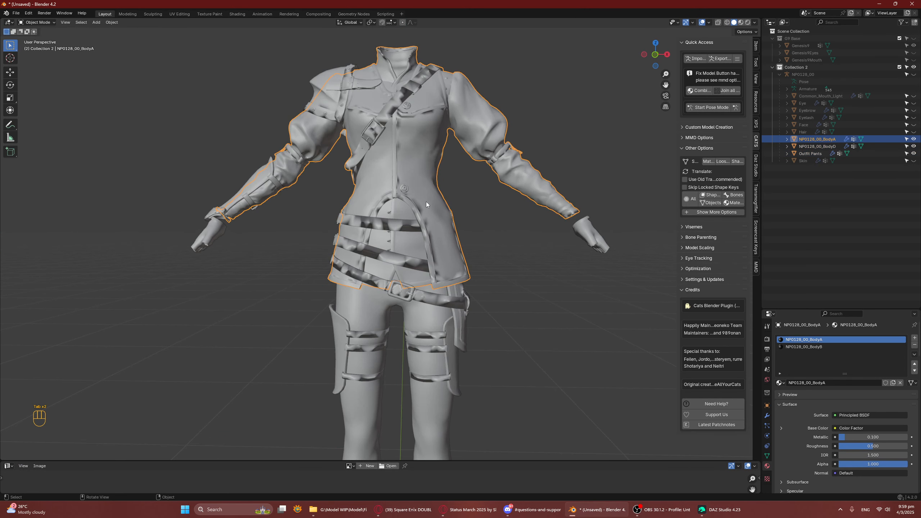
# Step: Enter Edit Mode on NP0128_00_BodyD and box-select both boots in front view with X-ray on
pyautogui.click(581, 231)
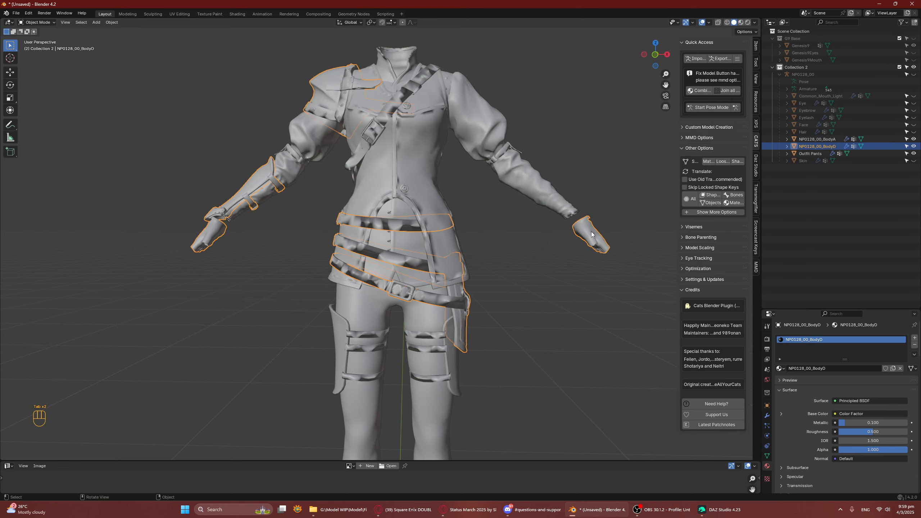
pyautogui.press('Tab')
pyautogui.scroll(-4, 460, 312)
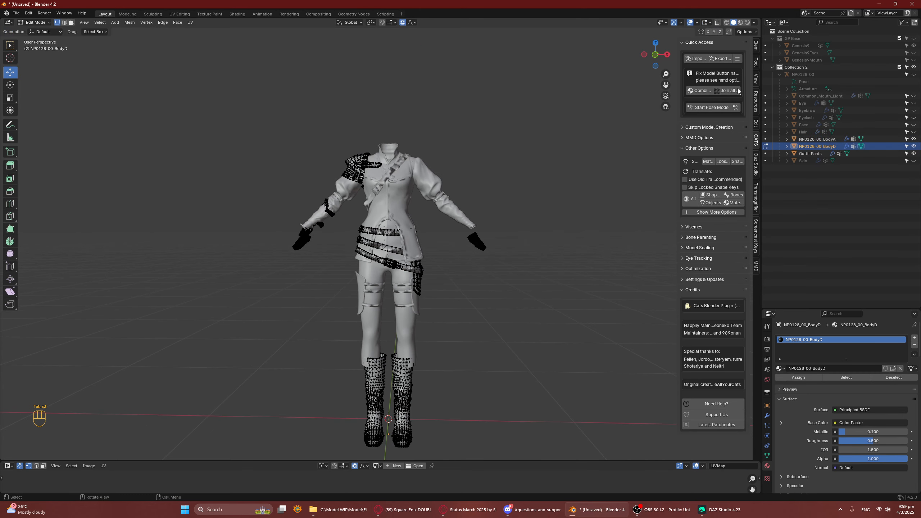
pyautogui.click(718, 23)
pyautogui.press('KP_1')
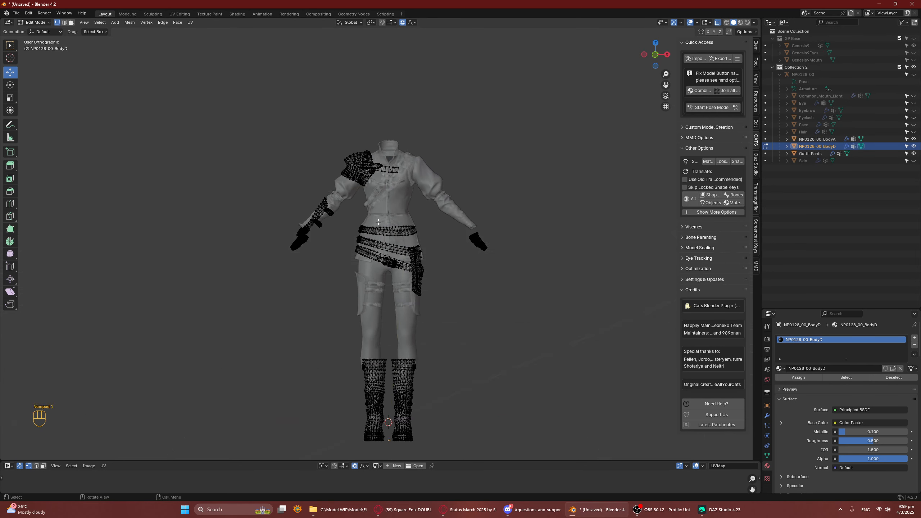
pyautogui.moveTo(477, 330); pyautogui.dragTo(293, 452)
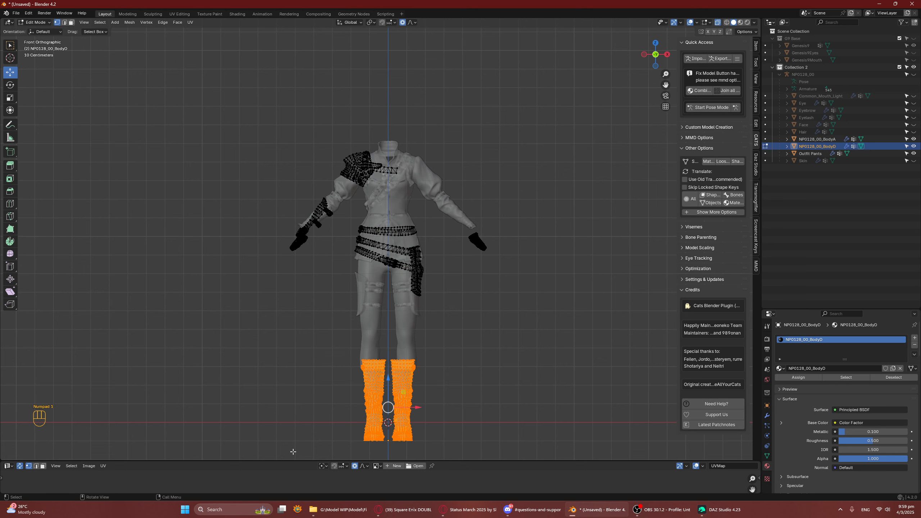
# Step: Box-select the boots with X-ray off and examine from the side which vertices are selected
pyautogui.click(718, 23)
pyautogui.click(524, 355)
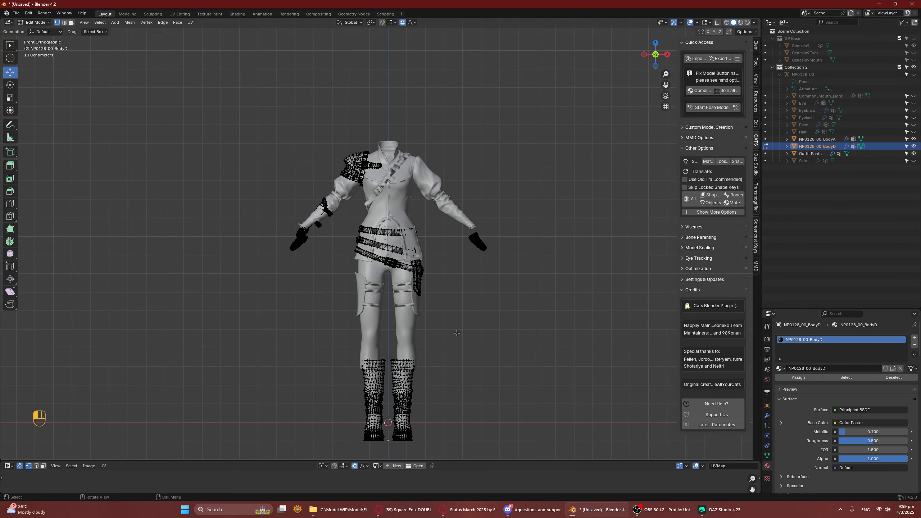
pyautogui.moveTo(456, 331); pyautogui.dragTo(336, 447)
pyautogui.press('KP_3')
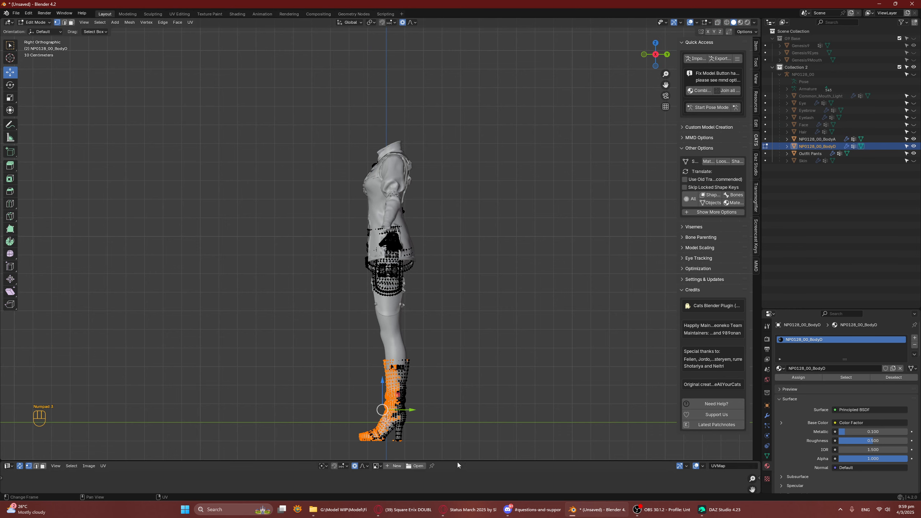
pyautogui.press('KP_1')
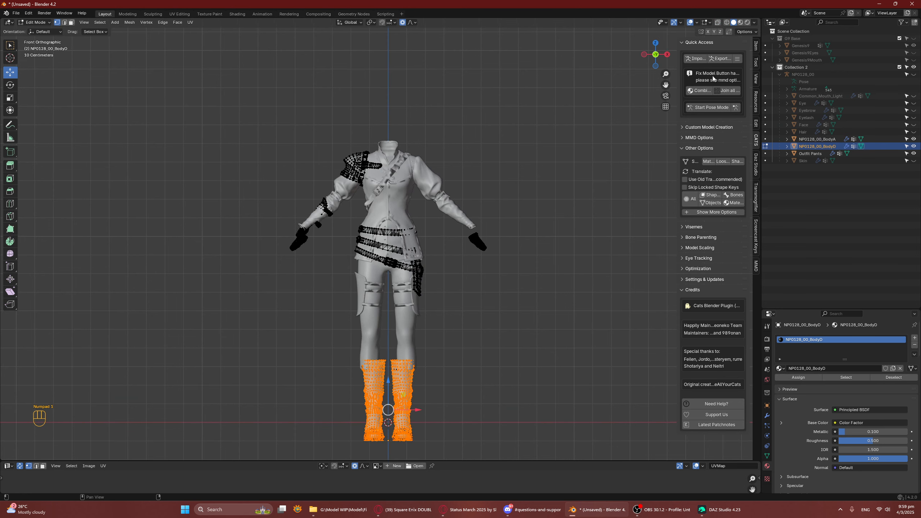
# Step: Reselect both boots completely with X-ray on and separate the selection into its own object
pyautogui.click(718, 23)
pyautogui.moveTo(304, 321); pyautogui.dragTo(482, 461)
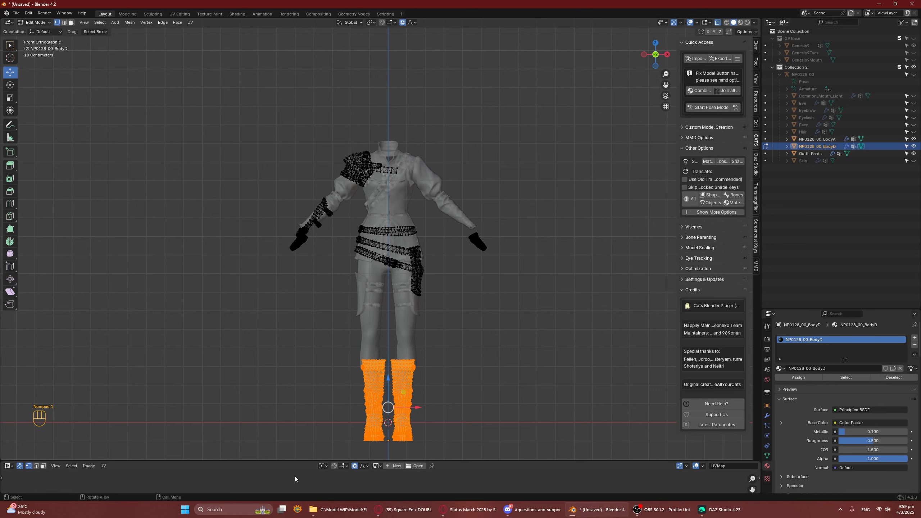
pyautogui.press('p')
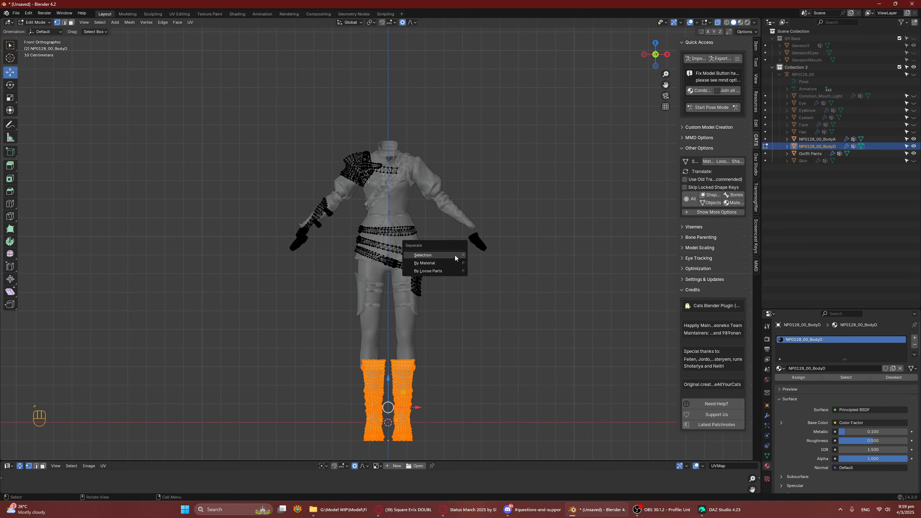
pyautogui.click(455, 255)
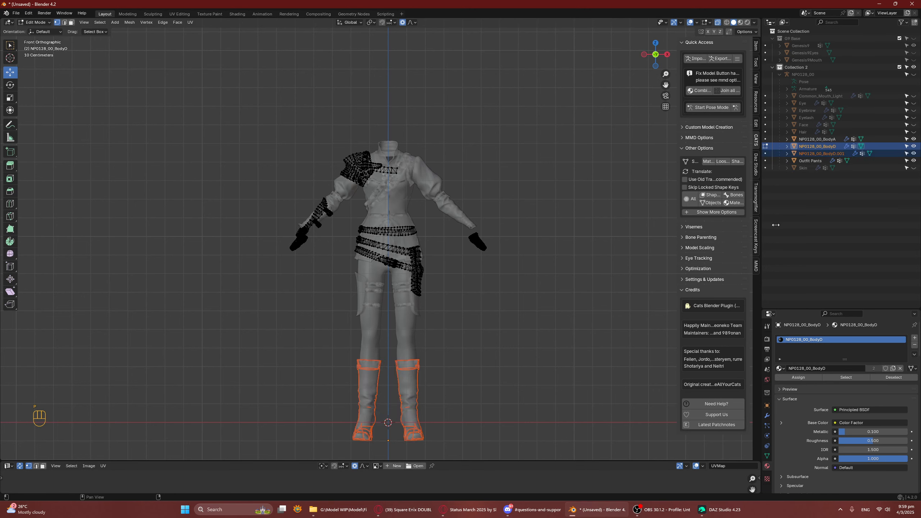
# Step: Return to Object Mode and rename the separated boots object as Outfit Boots
pyautogui.press('Tab')
pyautogui.click(413, 399)
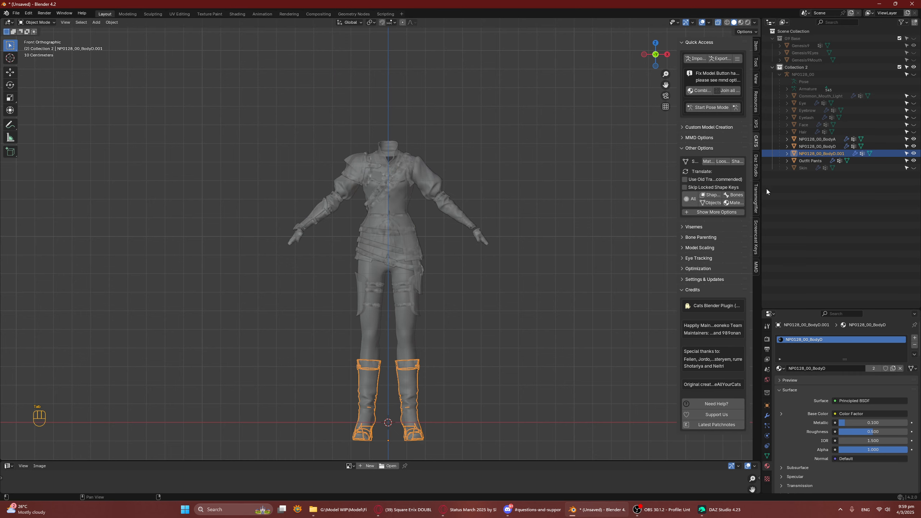
pyautogui.doubleClick(807, 153)
pyautogui.write('Outfit')
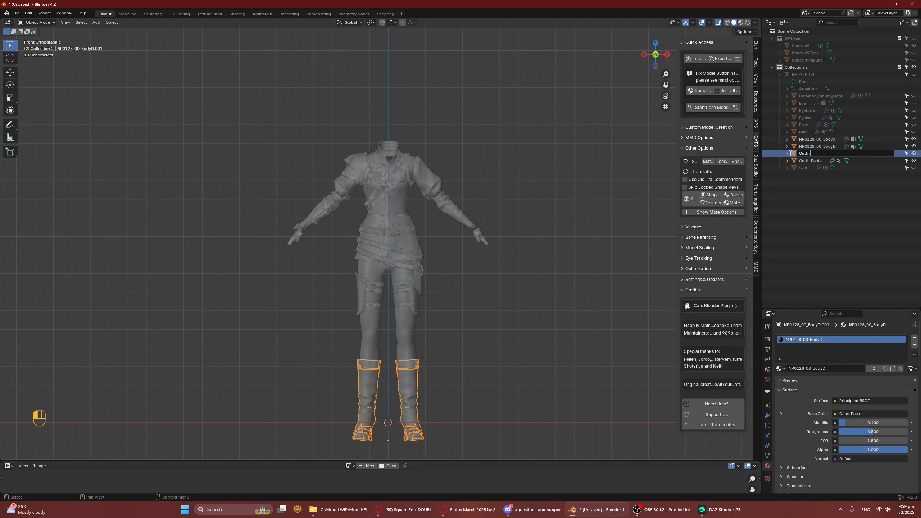
pyautogui.write(' Boots')
pyautogui.press('Return')
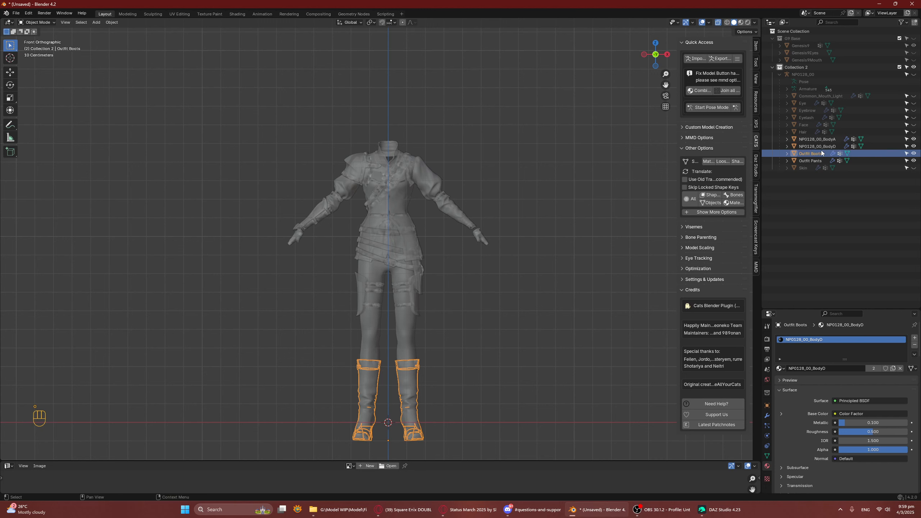
# Step: Hide Outfit Boots, Outfit Pants and NP0128_00_BodyA so that only NP0128_00_BodyD stays in view
pyautogui.press('h')
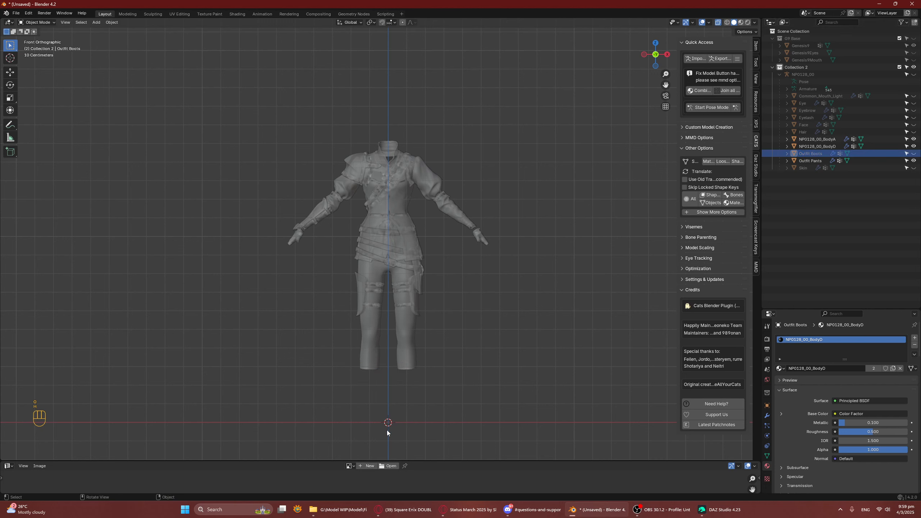
pyautogui.click(408, 323)
pyautogui.press('h')
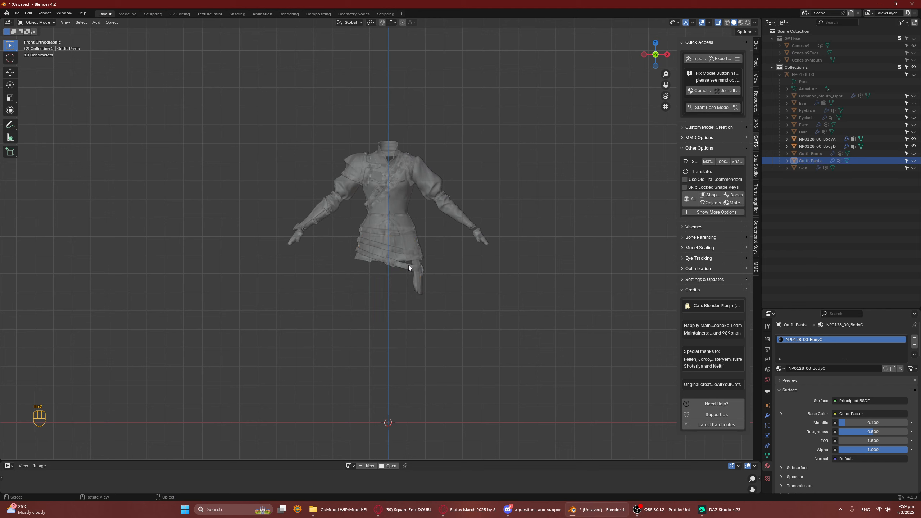
pyautogui.click(409, 208)
pyautogui.keyDown('shift'); pyautogui.moveTo(410, 209); pyautogui.dragTo(468, 290, button='middle'); pyautogui.keyUp('shift')
pyautogui.scroll(3, 469, 291)
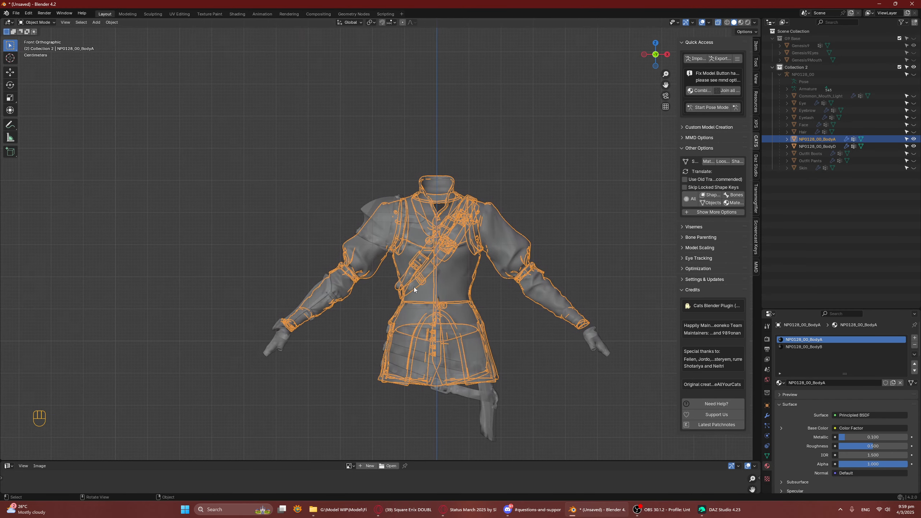
pyautogui.press('h')
# Step: Separate the shoulder armor and its chest strap, including all linked geometry, from NP0128_00_BodyD
pyautogui.press('Tab')
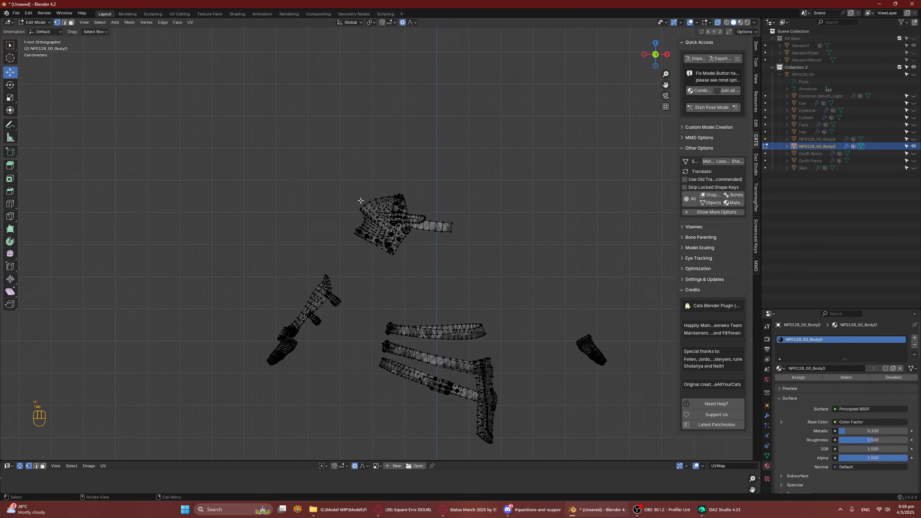
pyautogui.moveTo(350, 170); pyautogui.dragTo(472, 257)
pyautogui.hotkey('ctrl', 'l')
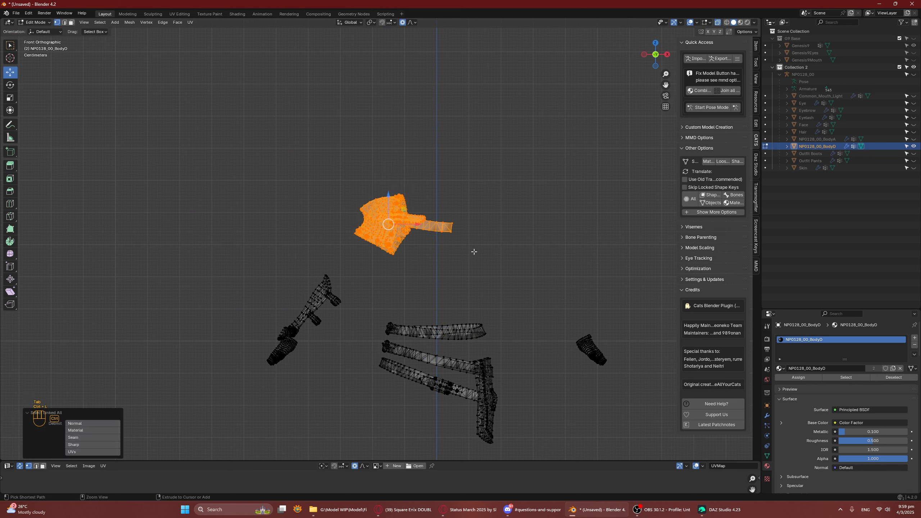
pyautogui.press('p')
pyautogui.click(472, 252)
pyautogui.press('Tab')
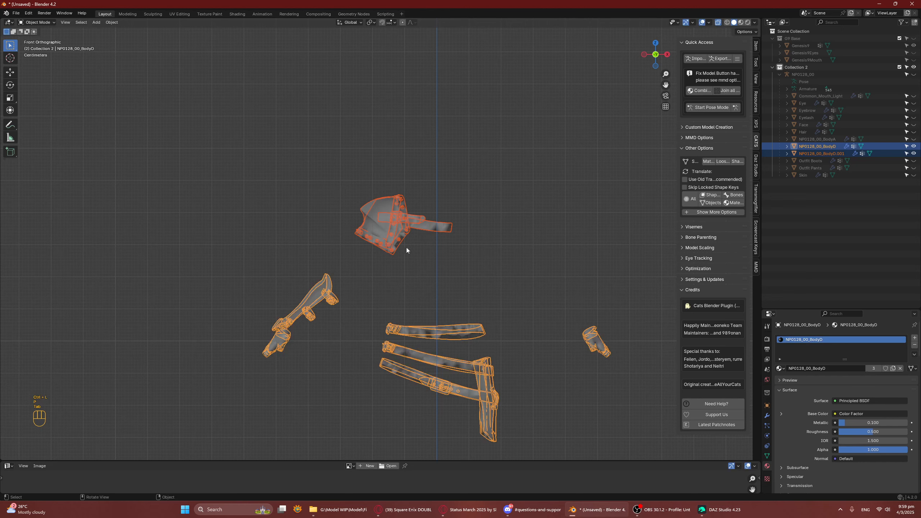
# Step: Separate the waist belts and the attached hanging pouch, including all linked geometry, from NP0128_00_BodyD
pyautogui.press('Tab')
pyautogui.moveTo(377, 303); pyautogui.dragTo(546, 460)
pyautogui.keyDown('shift'); pyautogui.moveTo(525, 332); pyautogui.dragTo(517, 276, button='middle'); pyautogui.keyUp('shift')
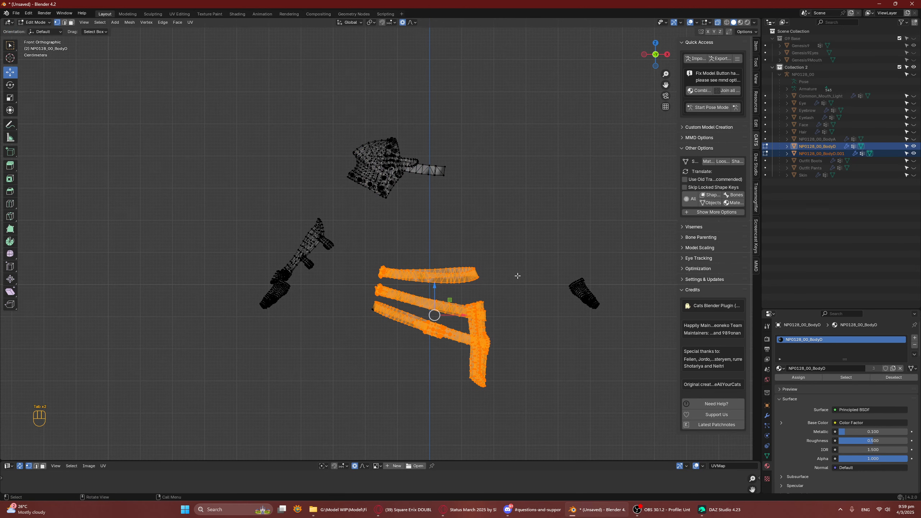
pyautogui.hotkey('ctrl', 'l')
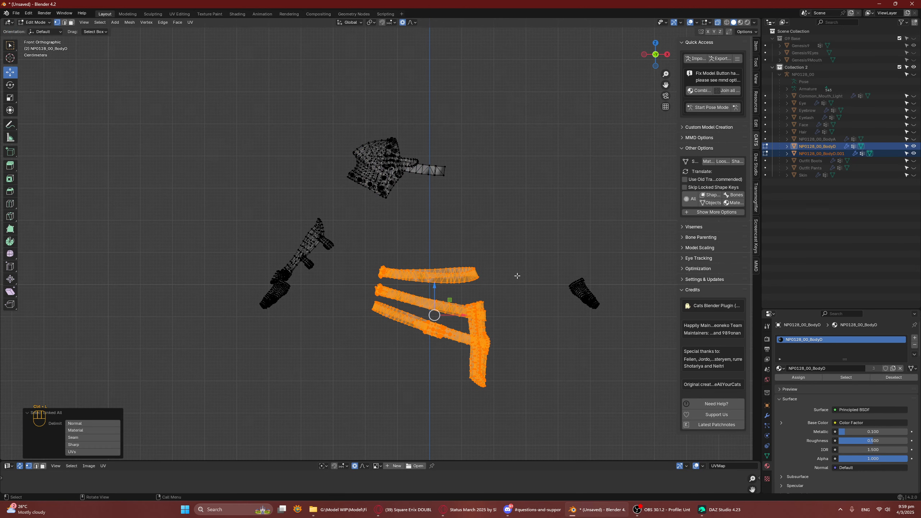
pyautogui.press('p')
pyautogui.click(471, 260)
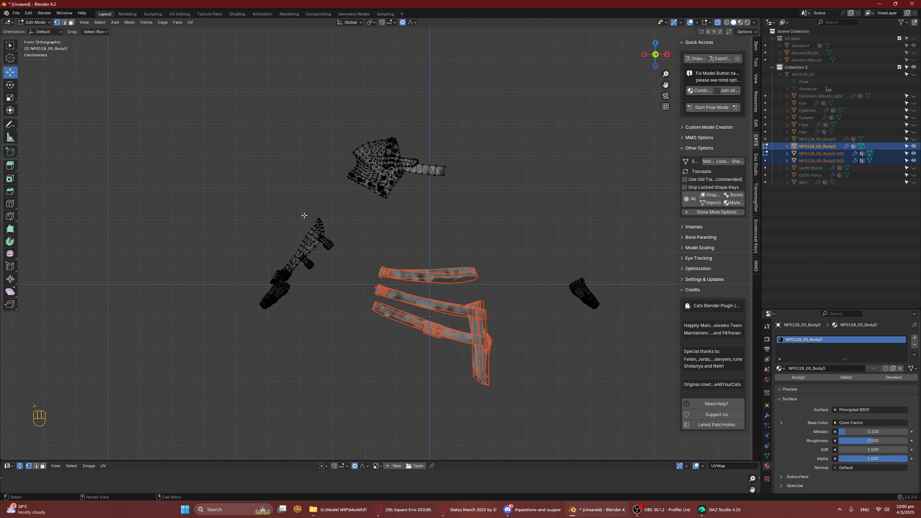
pyautogui.moveTo(305, 215); pyautogui.dragTo(333, 293)
pyautogui.hotkey('ctrl', 'l')
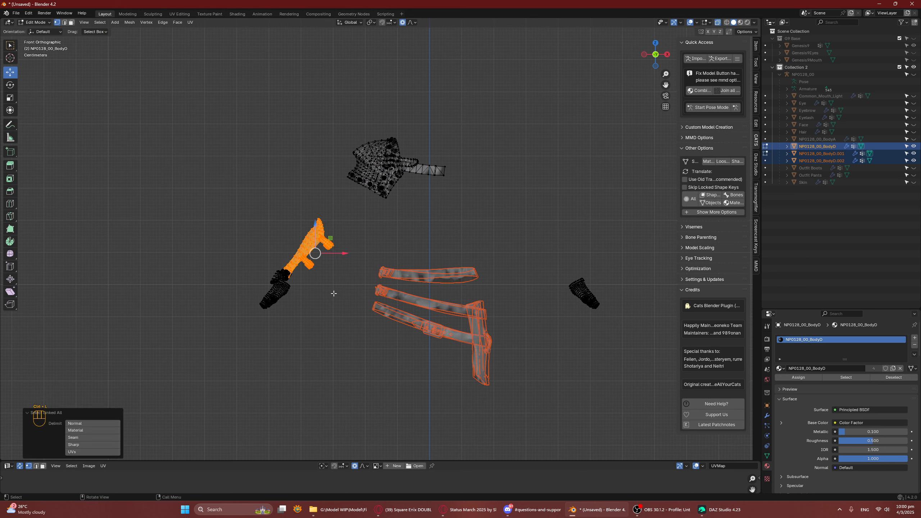
pyautogui.press('KP_Decimal')
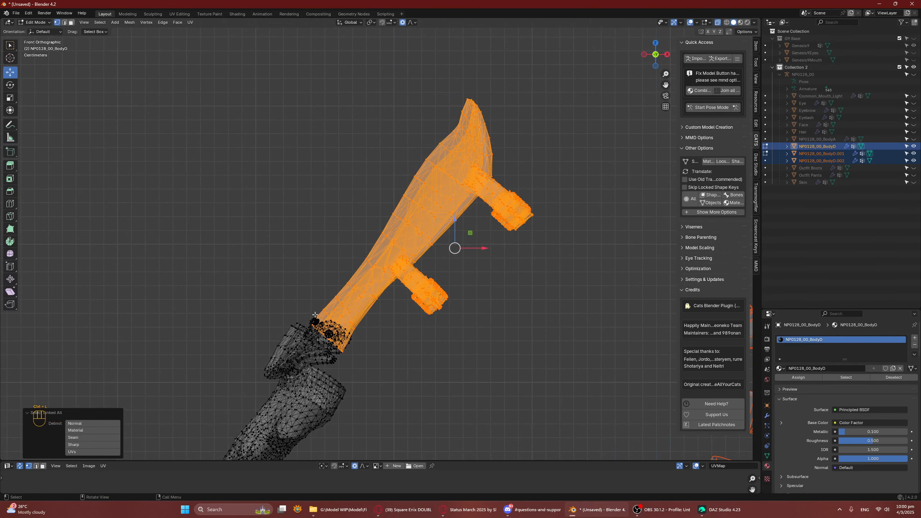
pyautogui.scroll(-3, 315, 314)
# Step: Try to separate both gloves' linked geometry from NP0128_00_BodyD and undo the separation
pyautogui.click(315, 360)
pyautogui.hotkey('ctrl', 'l')
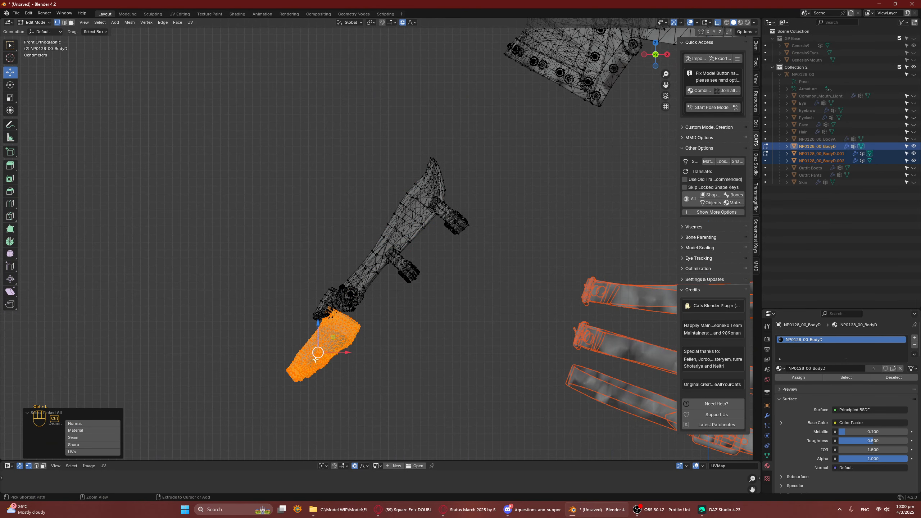
pyautogui.scroll(-4, 370, 331)
pyautogui.keyDown('shift'); pyautogui.moveTo(471, 290); pyautogui.dragTo(252, 264, button='middle'); pyautogui.keyUp('shift')
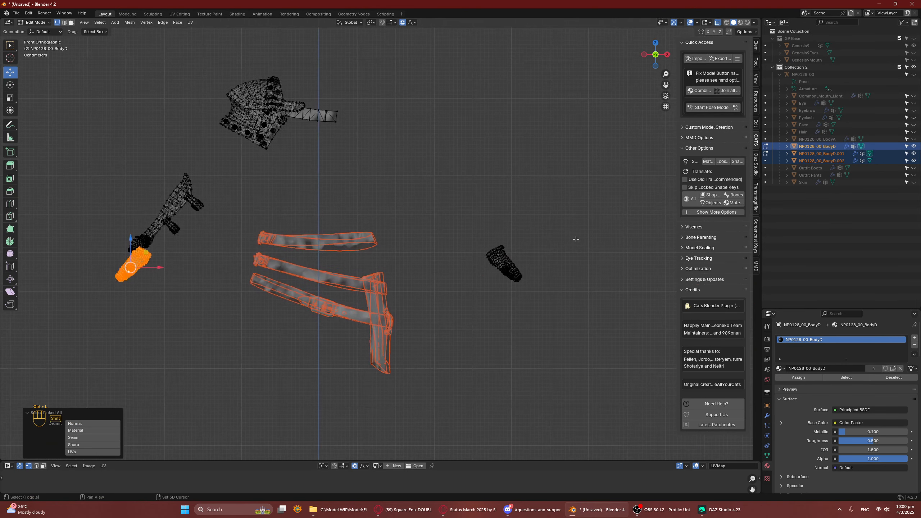
pyautogui.hotkey('ctrl', 'l')
pyautogui.press('p')
pyautogui.click(509, 270)
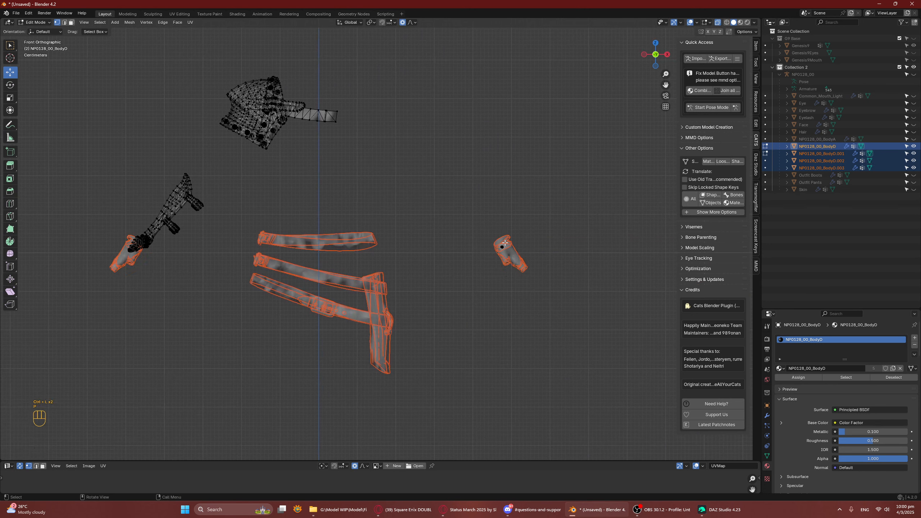
pyautogui.hotkey('ctrl', 'z')
# Step: Select both gloves again in NP0128_00_BodyD and extend the selection to all their linked geometry
pyautogui.moveTo(514, 234); pyautogui.dragTo(471, 275)
pyautogui.moveTo(120, 292); pyautogui.dragTo(251, 277, button='middle')
pyautogui.scroll(2, 555, 286)
pyautogui.scroll(-1, 595, 306)
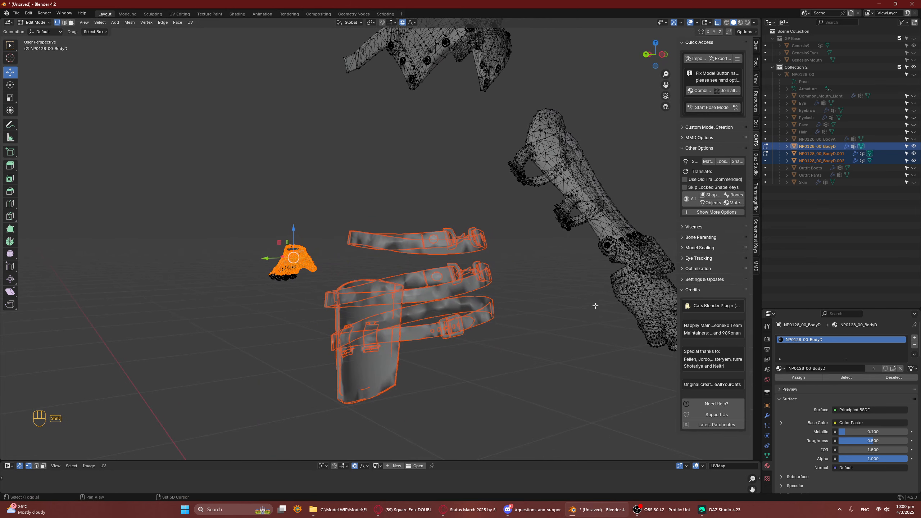
pyautogui.hotkey('ctrl', 'l')
pyautogui.scroll(-3, 613, 291)
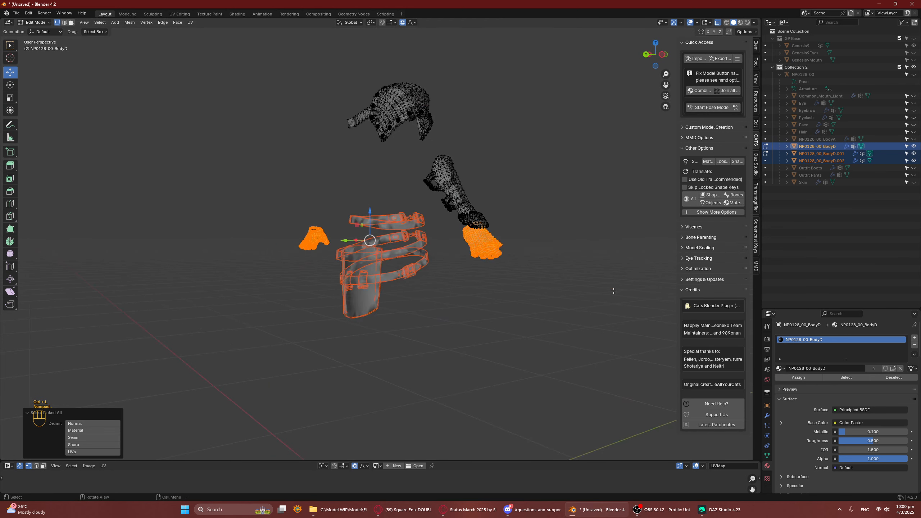
# Step: Add the small round studs on the wrist strap of the glove below the forearm guard to the selection, including their linked geometry
pyautogui.moveTo(592, 236); pyautogui.dragTo(522, 232, button='middle')
pyautogui.scroll(6, 515, 256)
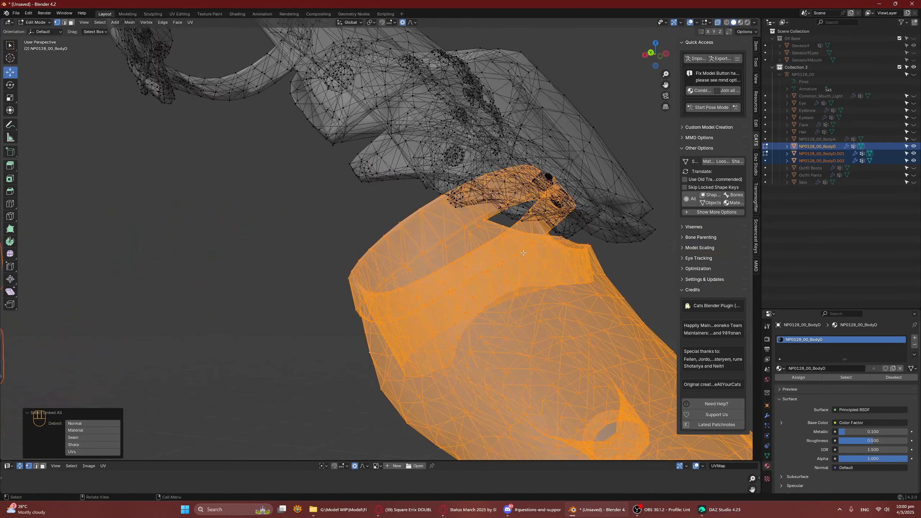
pyautogui.moveTo(568, 188); pyautogui.dragTo(461, 175, button='middle')
pyautogui.keyDown('shift'); pyautogui.click(627, 273); pyautogui.keyUp('shift')
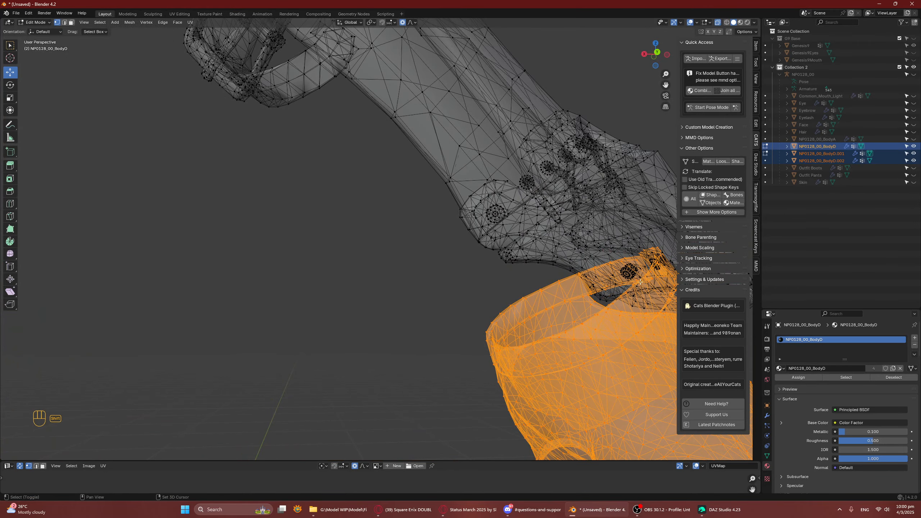
pyautogui.keyDown('shift'); pyautogui.moveTo(627, 273); pyautogui.dragTo(584, 266, button='middle'); pyautogui.keyUp('shift')
pyautogui.scroll(2, 622, 291)
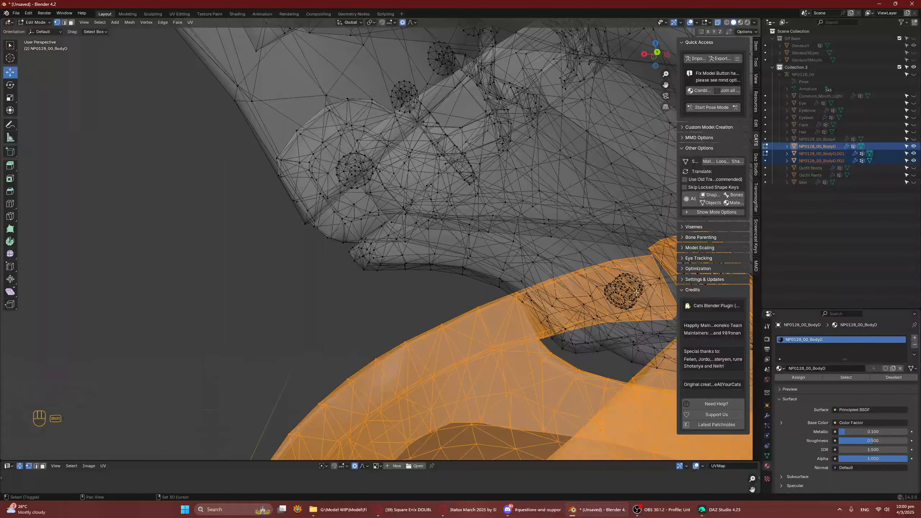
pyautogui.keyDown('shift'); pyautogui.moveTo(638, 290); pyautogui.dragTo(596, 284, button='middle'); pyautogui.keyUp('shift')
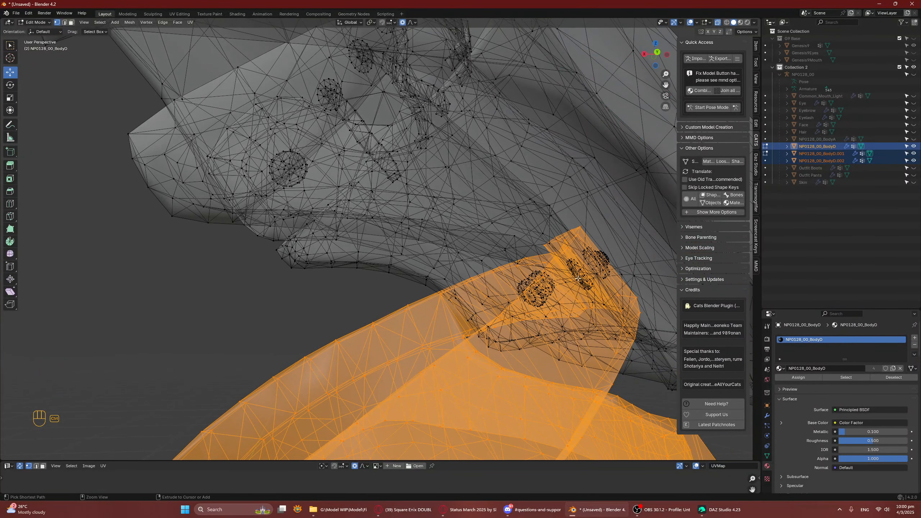
pyautogui.hotkey('ctrl', 'l')
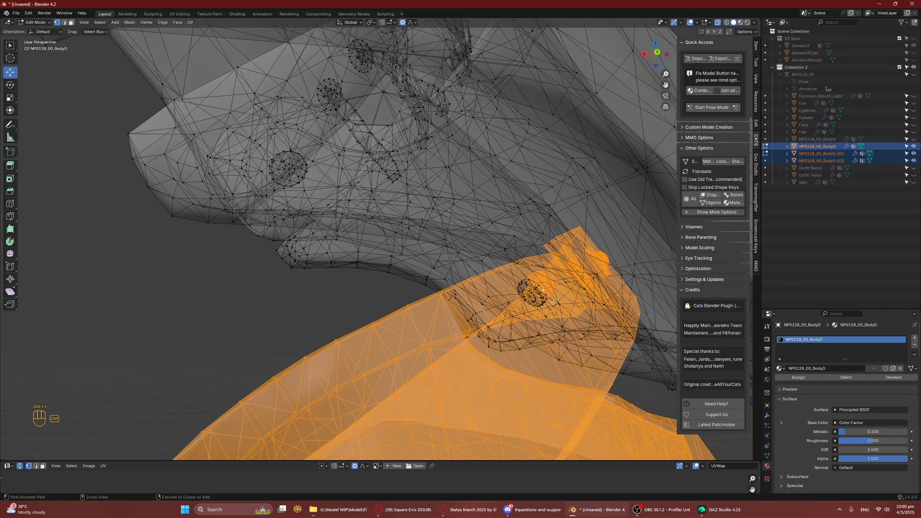
pyautogui.hotkey('ctrl', 'l')
pyautogui.scroll(-10, 514, 284)
pyautogui.moveTo(468, 265); pyautogui.dragTo(433, 268, button='middle')
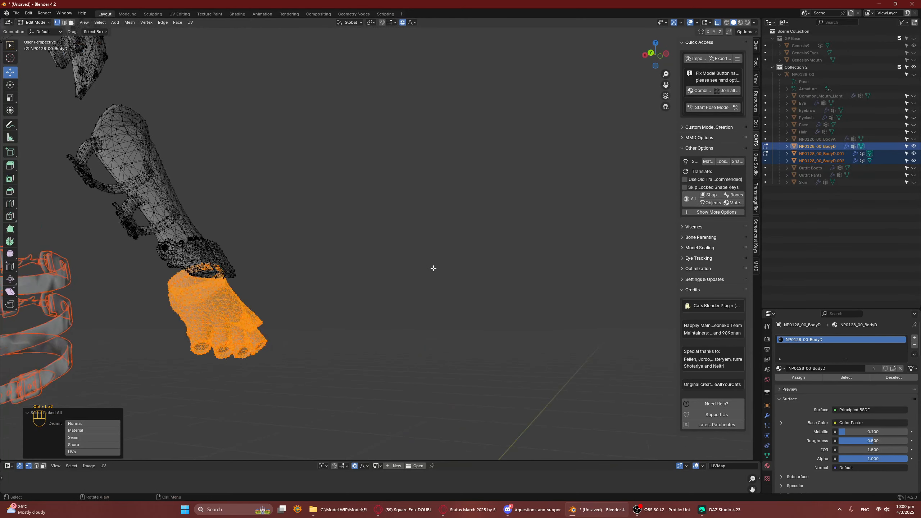
# Step: Check the glove selection for missing parts with trial moves, cancelling each move
pyautogui.press('KP_Decimal')
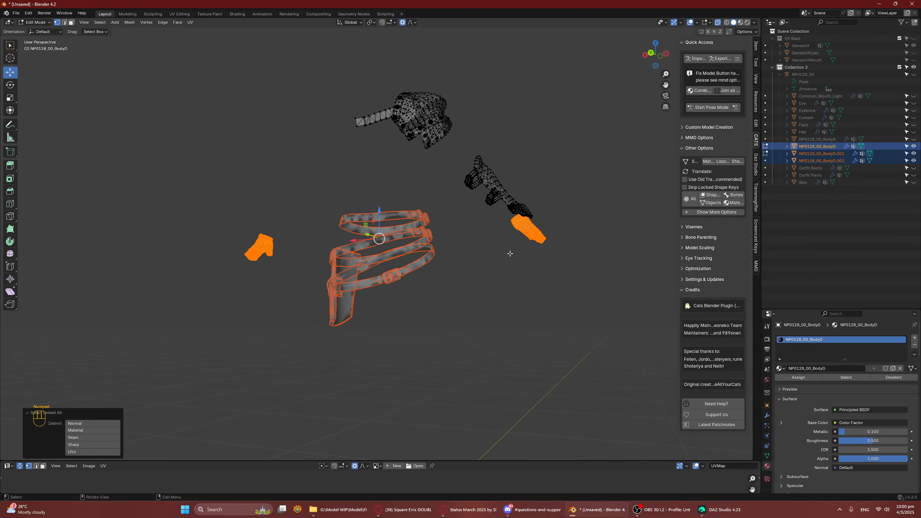
pyautogui.press('g')
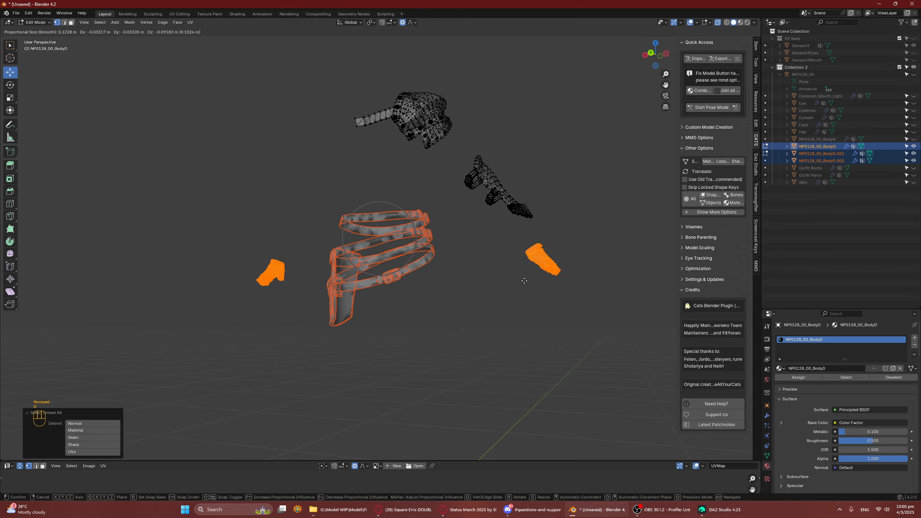
pyautogui.rightClick(512, 284)
pyautogui.moveTo(532, 275); pyautogui.dragTo(509, 282, button='middle')
pyautogui.scroll(4, 543, 241)
pyautogui.keyDown('shift'); pyautogui.moveTo(545, 256); pyautogui.dragTo(408, 291, button='middle'); pyautogui.keyUp('shift')
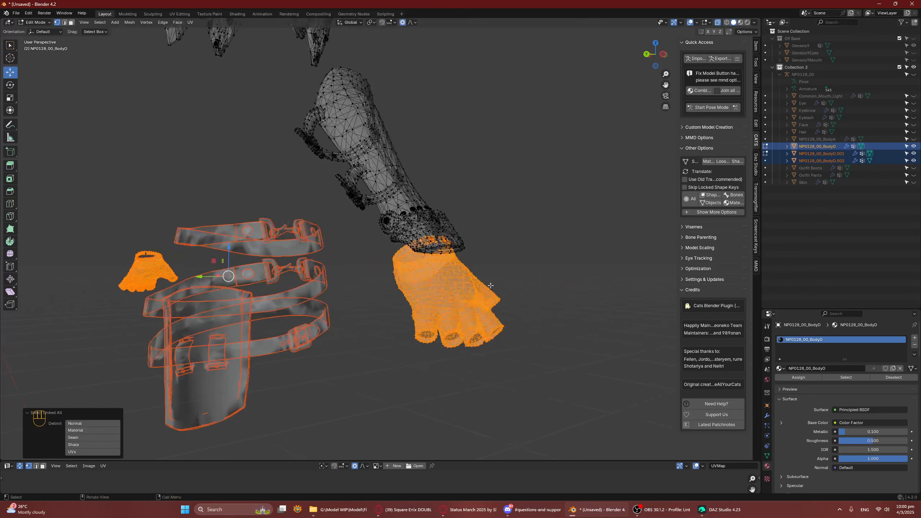
pyautogui.scroll(4, 490, 285)
pyautogui.press('g')
pyautogui.rightClick(469, 288)
pyautogui.scroll(-6, 469, 289)
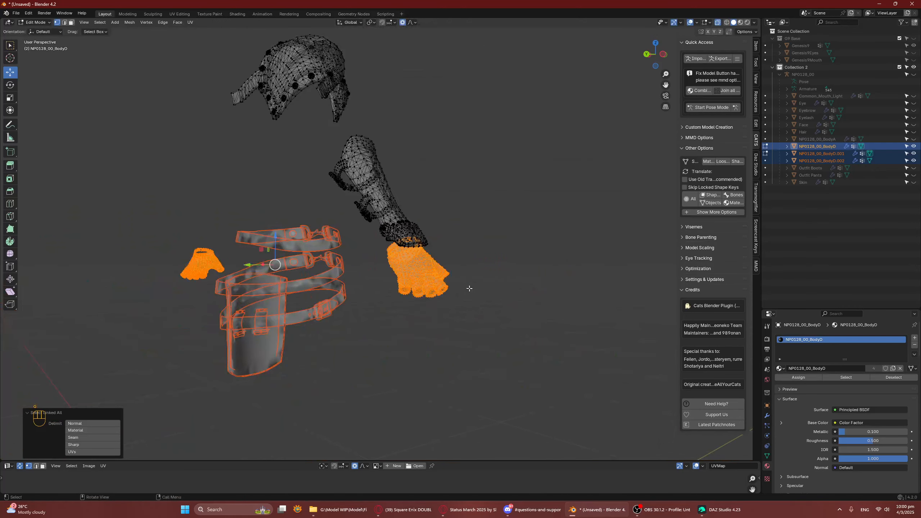
# Step: Separate the selected gloves from NP0128_00_BodyD into their own object and return to Object Mode
pyautogui.press('p')
pyautogui.click(398, 267)
pyautogui.press('Tab')
pyautogui.click(465, 253)
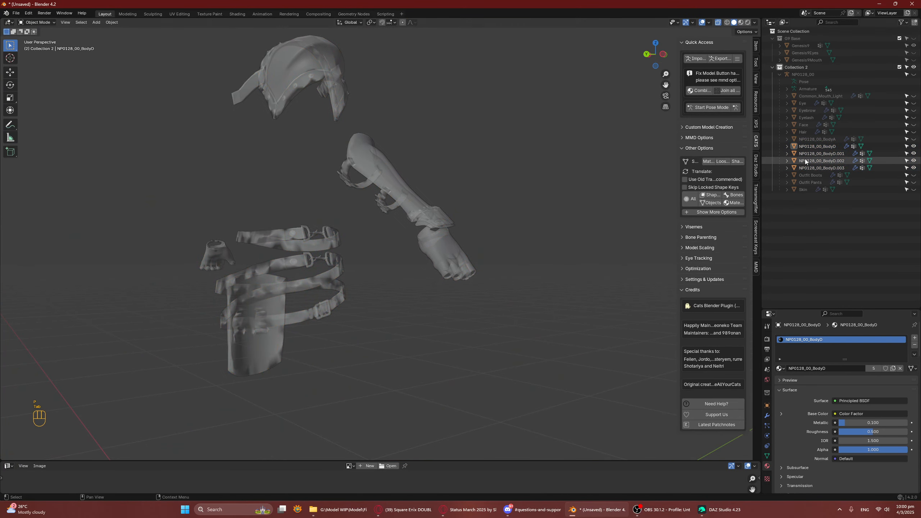
# Step: Rename the separated gloves object as Outfit Glove
pyautogui.click(821, 168)
pyautogui.doubleClick(820, 168)
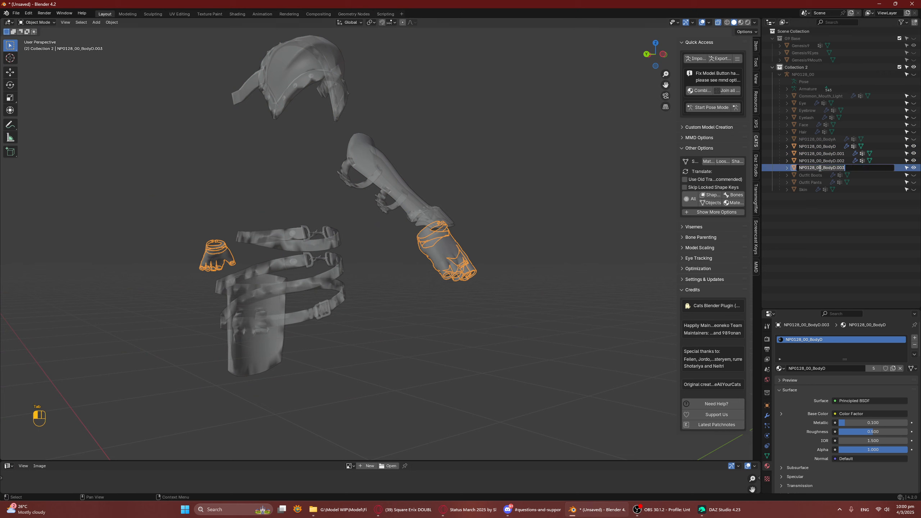
pyautogui.write('Outfit Glove')
pyautogui.press('Return')
# Step: Rename the forearm guard object NP0128_00_BodyD as Outfit Bracer
pyautogui.click(376, 197)
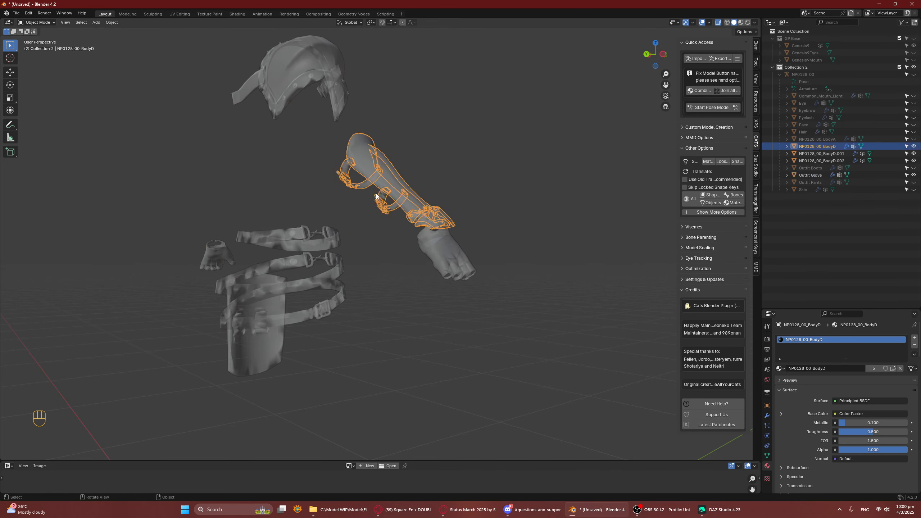
pyautogui.doubleClick(819, 146)
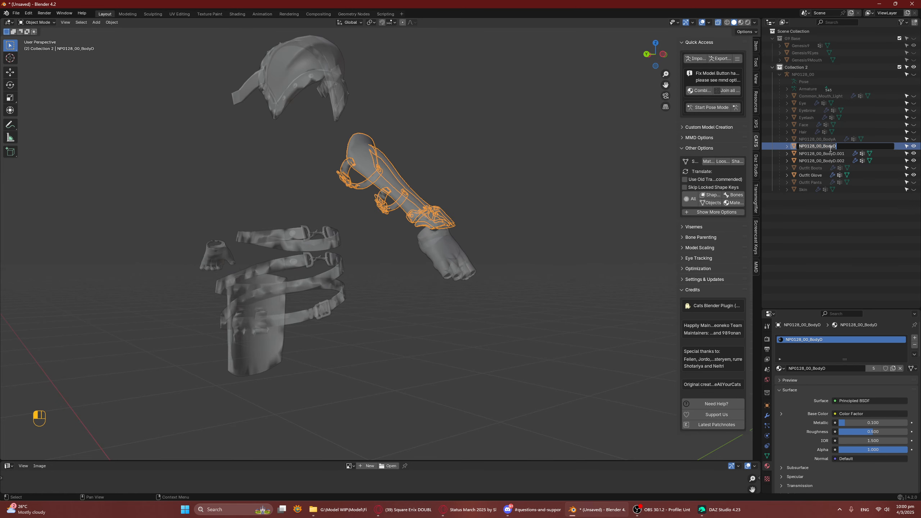
pyautogui.write('Outfit Bracer')
pyautogui.press('Return')
# Step: Rename the waist belts and pouch object NP0128_00_BodyD.002 as Outfit Belt
pyautogui.click(317, 257)
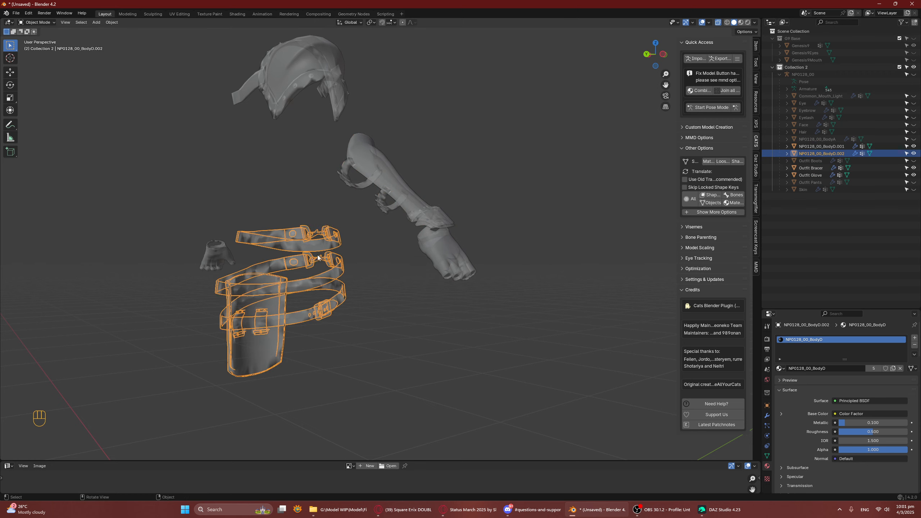
pyautogui.doubleClick(808, 154)
pyautogui.write('O')
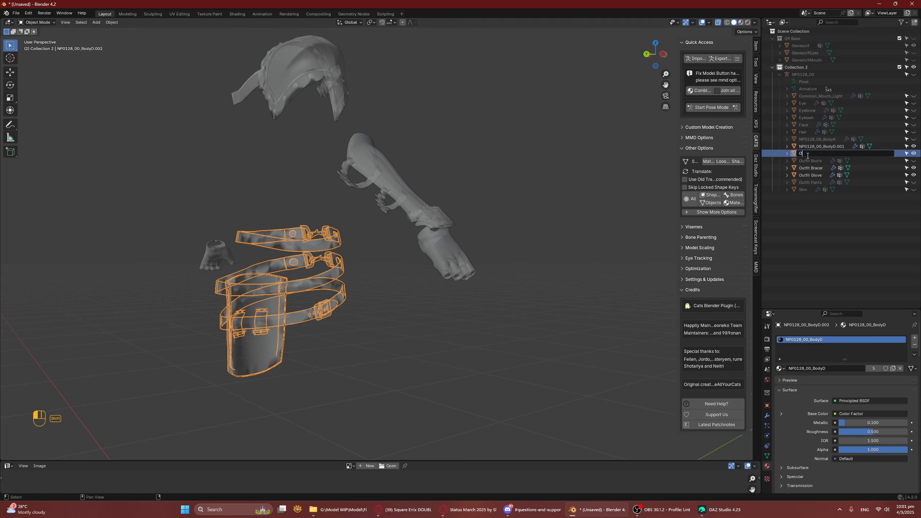
pyautogui.write('utfit Blet')
pyautogui.press('Return')
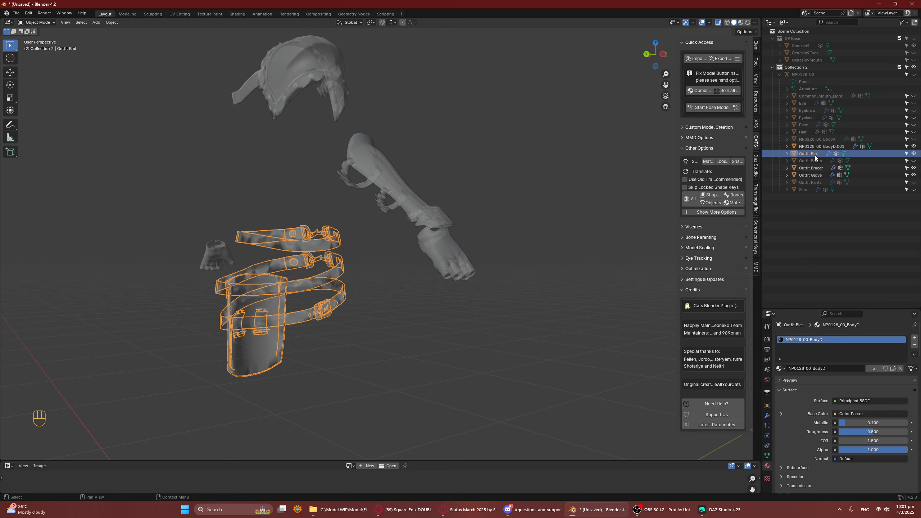
pyautogui.doubleClick(815, 156)
pyautogui.click(839, 154)
pyautogui.press('BackSpace')
pyautogui.press('BackSpace')
pyautogui.press('BackSpace')
pyautogui.write('elt')
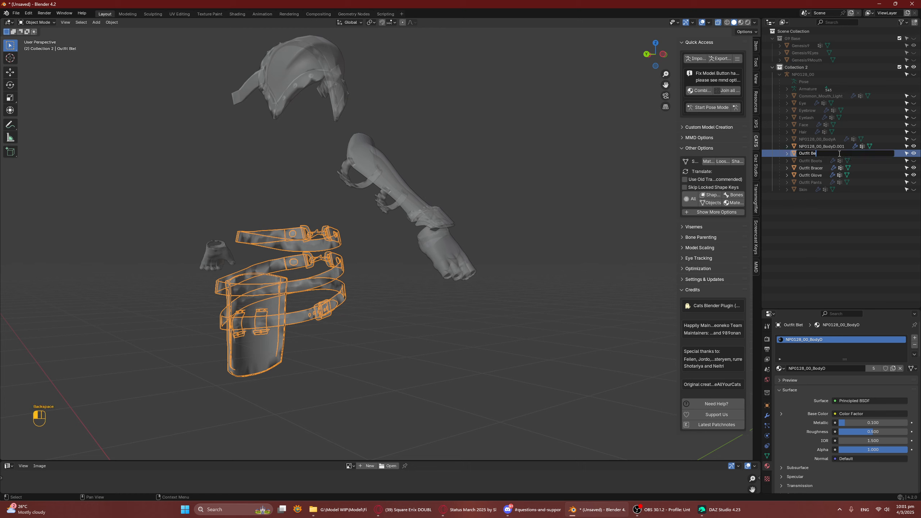
pyautogui.press('Return')
# Step: Rename the shoulder armour object NP0128_00_BodyD.001 as Outfit Pauldron
pyautogui.click(288, 63)
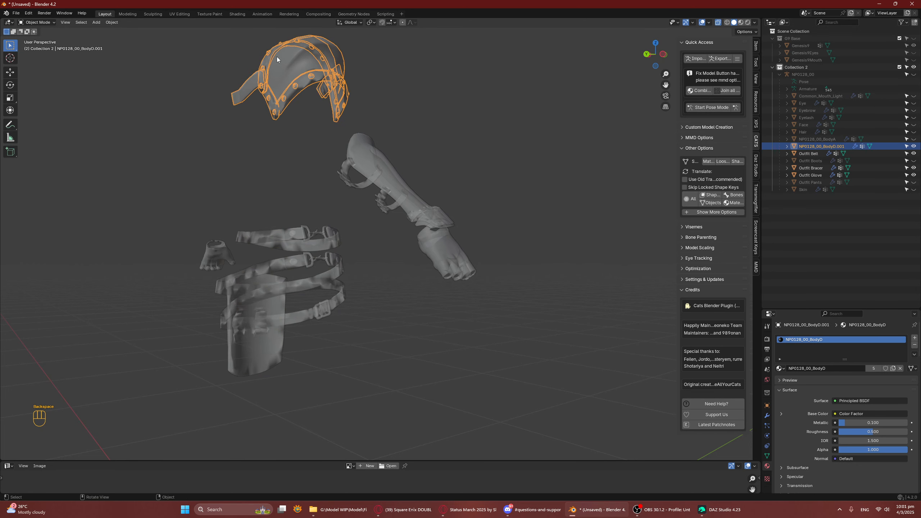
pyautogui.doubleClick(813, 147)
pyautogui.write('O')
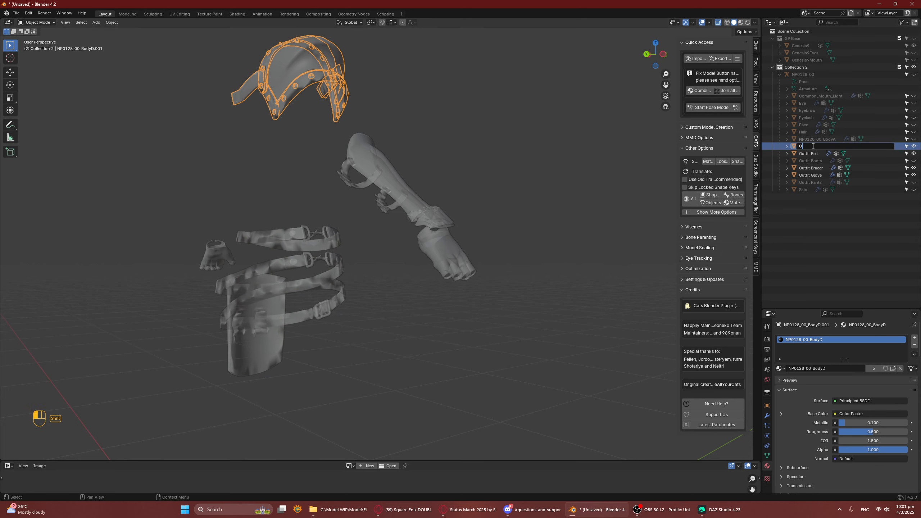
pyautogui.write('utfit')
pyautogui.write(' Hel')
pyautogui.press('Return')
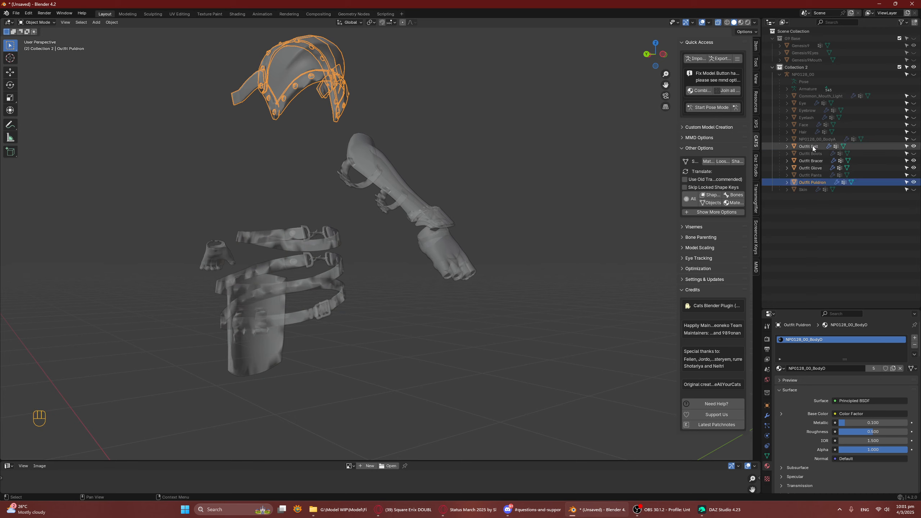
pyautogui.doubleClick(812, 183)
pyautogui.doubleClick(812, 183)
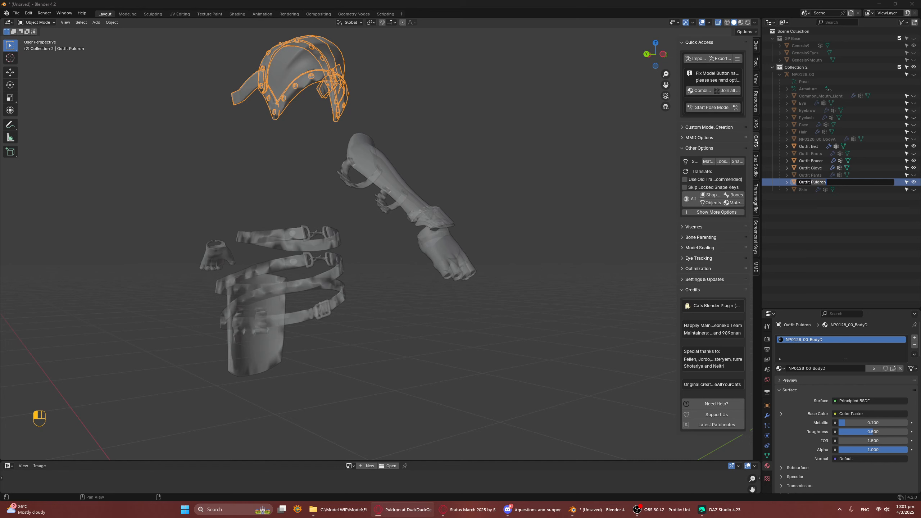
pyautogui.click(813, 182)
pyautogui.write('a')
pyautogui.press('Return')
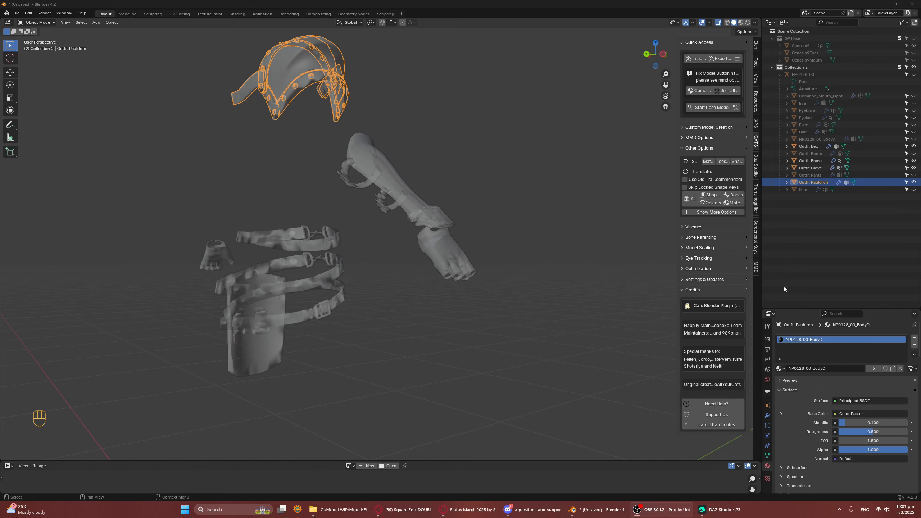
# Step: Unhide Outfit Boots, Outfit Pants and NP0128_00_BodyA, and rename NP0128_00_BodyA as Outfit Shirt
pyautogui.moveTo(276, 95); pyautogui.dragTo(456, 185, button='middle')
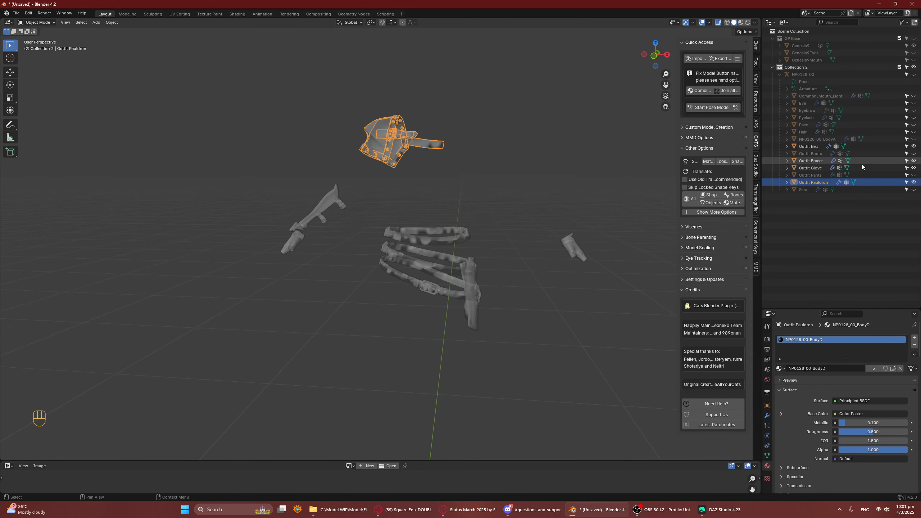
pyautogui.click(913, 154)
pyautogui.click(913, 175)
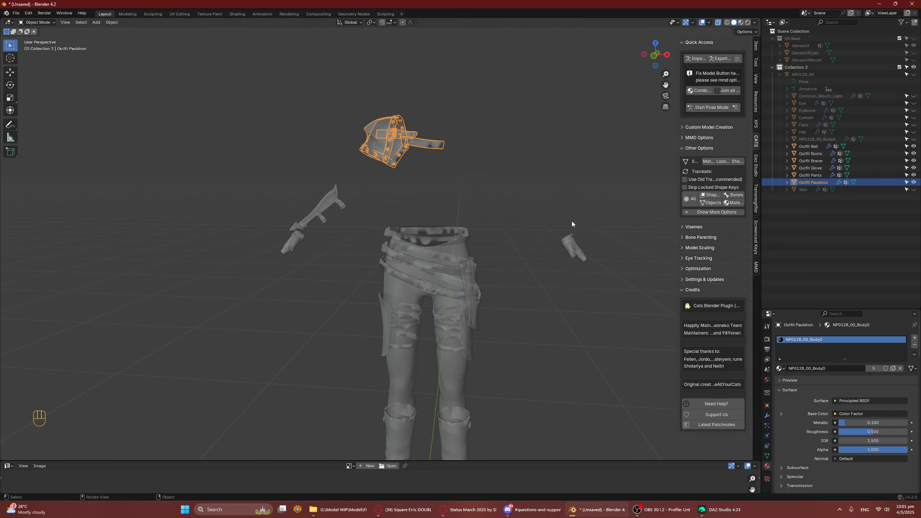
pyautogui.click(914, 139)
pyautogui.doubleClick(847, 139)
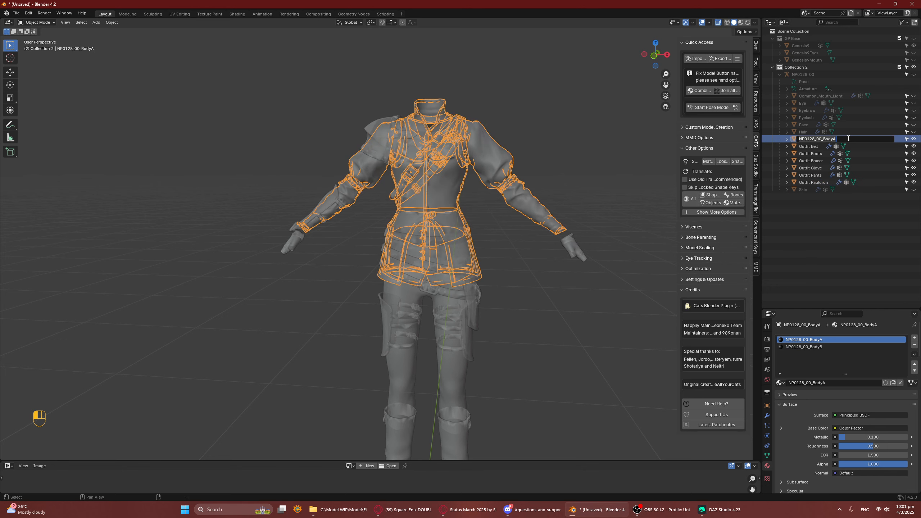
pyautogui.write('Outfit Shirt')
pyautogui.press('Return')
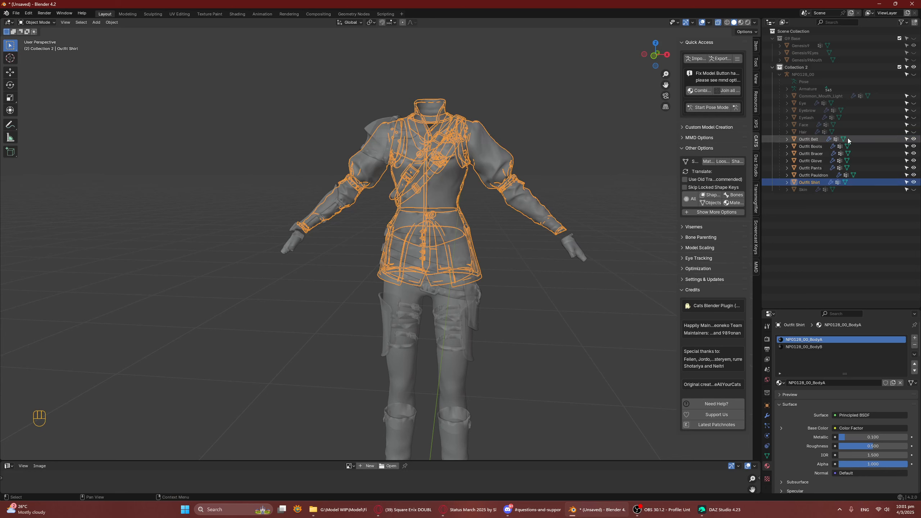
# Step: Turn off X-ray and hide the belt, boots, bracer, glove, pants and pauldron objects, keeping Outfit Shirt visible
pyautogui.click(717, 23)
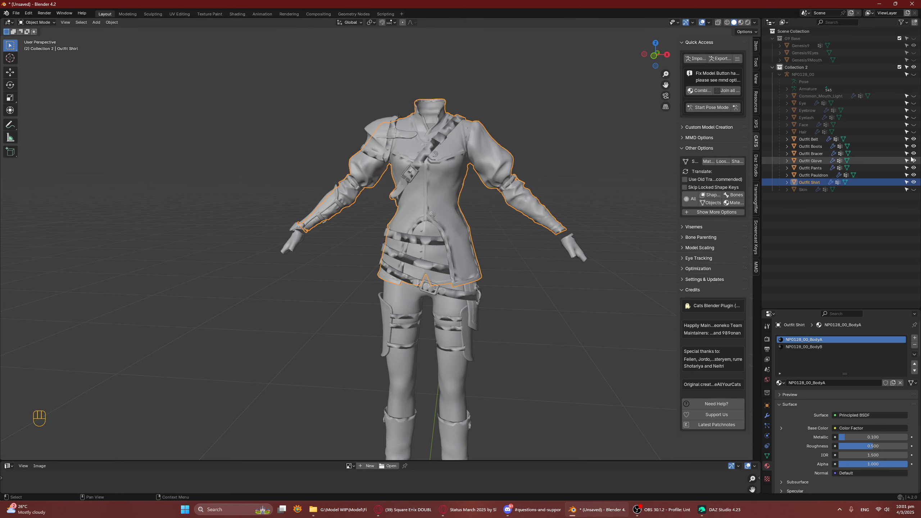
pyautogui.click(914, 139)
pyautogui.moveTo(913, 146); pyautogui.dragTo(913, 175)
# Step: In Edit Mode on Outfit Shirt, select the wide back section of the diagonal strap with its linked geometry
pyautogui.scroll(5, 491, 152)
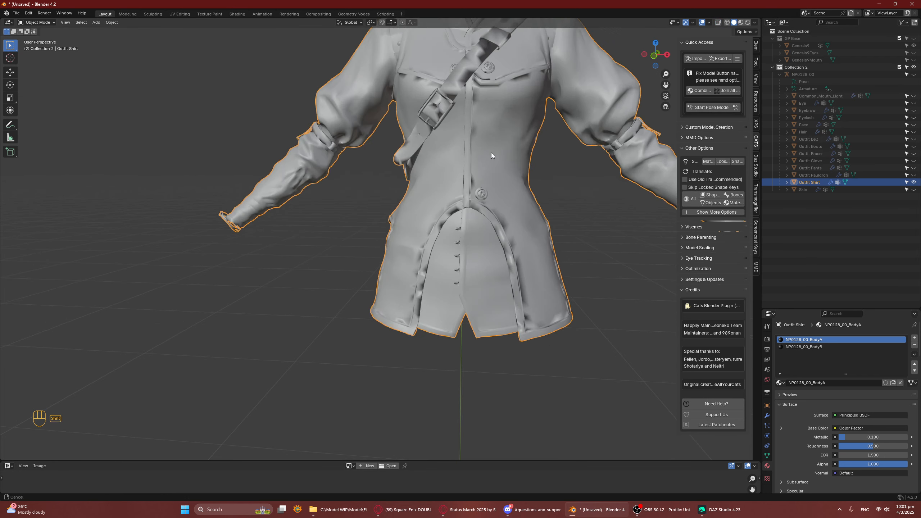
pyautogui.moveTo(439, 125); pyautogui.dragTo(291, 282, button='middle')
pyautogui.press('Tab')
pyautogui.hotkey('ctrl', 'l')
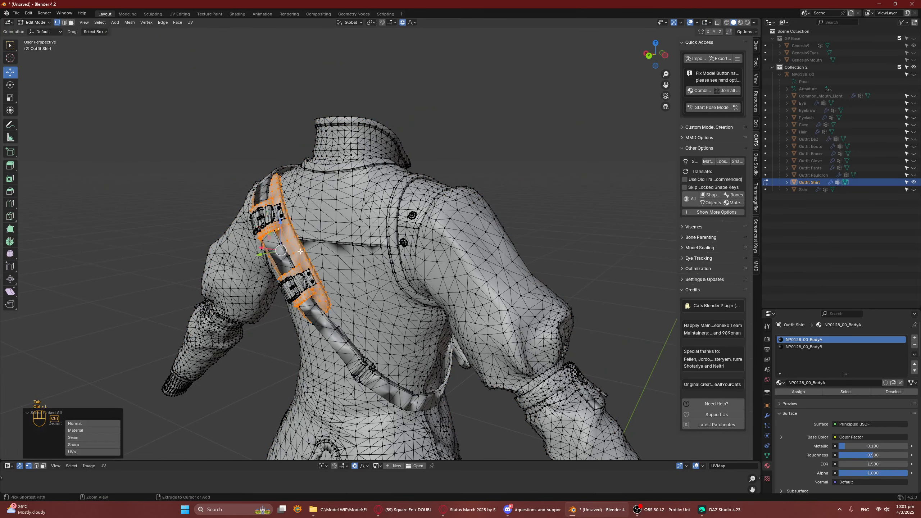
# Step: Add the two buckled fastenings and their studs on the strap's back section to the selection, including linked geometry
pyautogui.keyDown('shift'); pyautogui.moveTo(265, 213); pyautogui.dragTo(357, 222, button='middle'); pyautogui.keyUp('shift')
pyautogui.scroll(5, 357, 221)
pyautogui.keyDown('shift'); pyautogui.moveTo(298, 166); pyautogui.dragTo(366, 234); pyautogui.keyUp('shift')
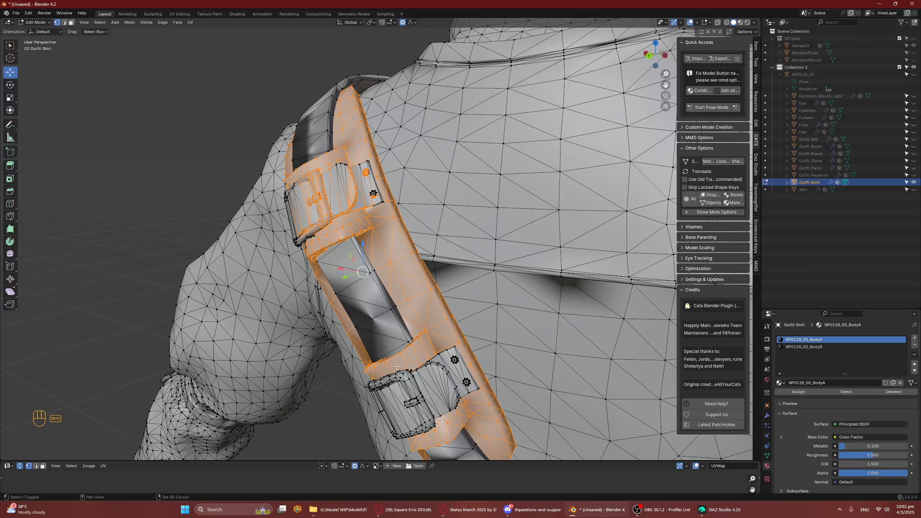
pyautogui.keyDown('shift'); pyautogui.moveTo(397, 367); pyautogui.dragTo(437, 419); pyautogui.keyUp('shift')
pyautogui.keyDown('shift'); pyautogui.moveTo(430, 350); pyautogui.dragTo(460, 384); pyautogui.keyUp('shift')
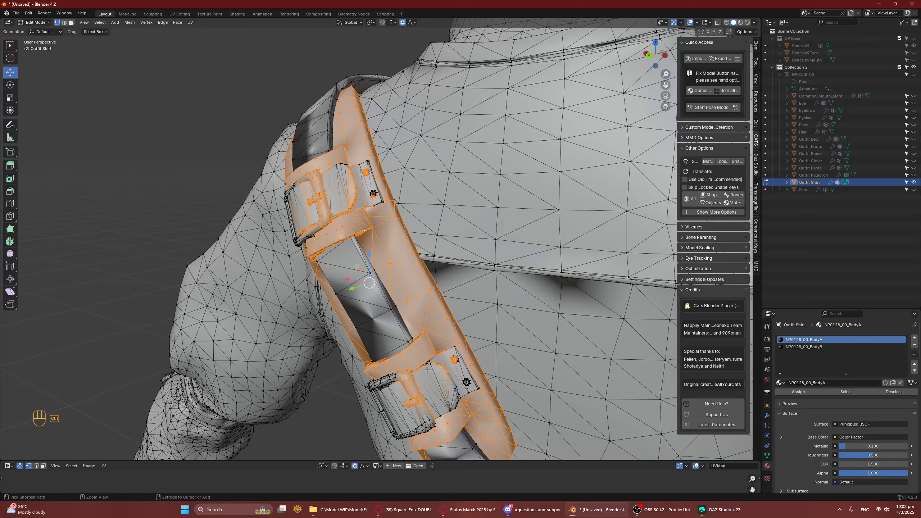
pyautogui.hotkey('ctrl', 'l')
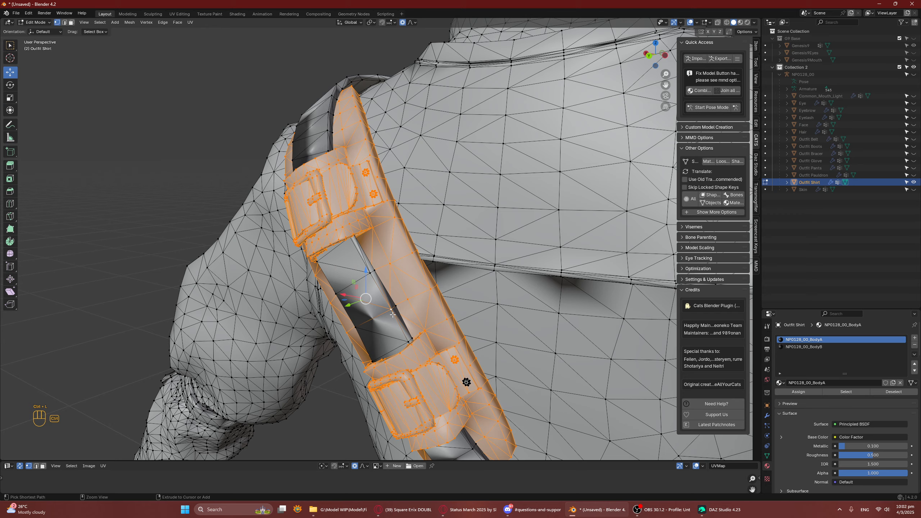
pyautogui.hotkey('ctrl', 'l')
# Step: Add the chest buckle on the front of the diagonal strap to the selection, including its linked geometry
pyautogui.scroll(-8, 473, 259)
pyautogui.moveTo(473, 259); pyautogui.dragTo(402, 228, button='middle')
pyautogui.scroll(6, 403, 227)
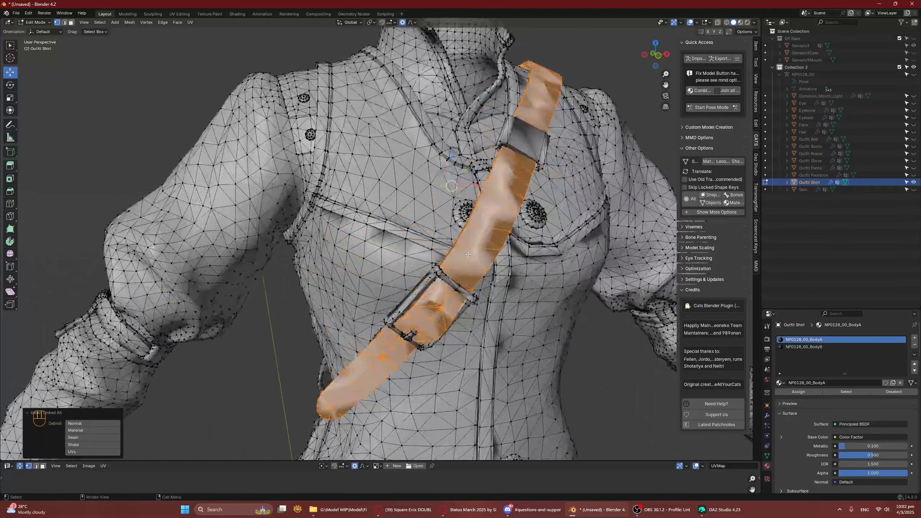
pyautogui.press('b')
pyautogui.keyDown('shift'); pyautogui.moveTo(430, 308); pyautogui.dragTo(398, 356); pyautogui.keyUp('shift')
pyautogui.hotkey('ctrl', 'l')
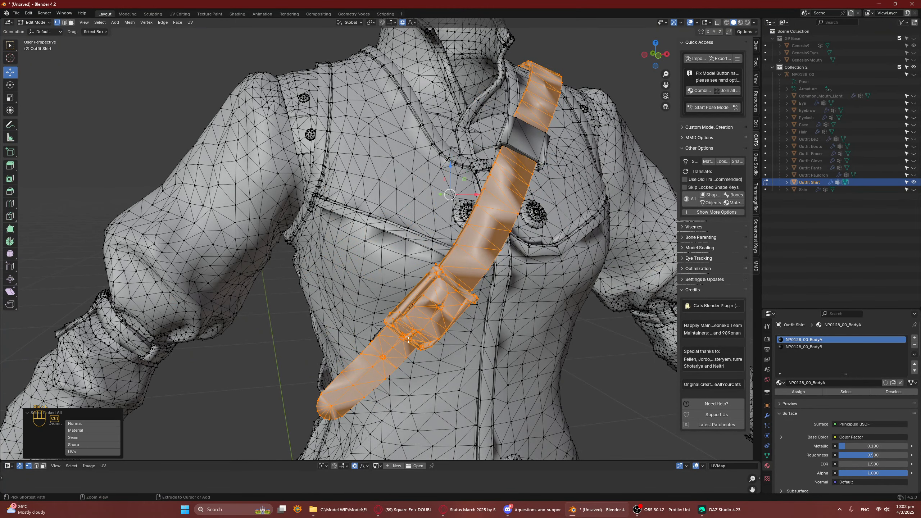
# Step: Extend the selection with the strap section running under the arm and the upper front strap loop, including linked geometry
pyautogui.moveTo(407, 340); pyautogui.dragTo(490, 310, button='middle')
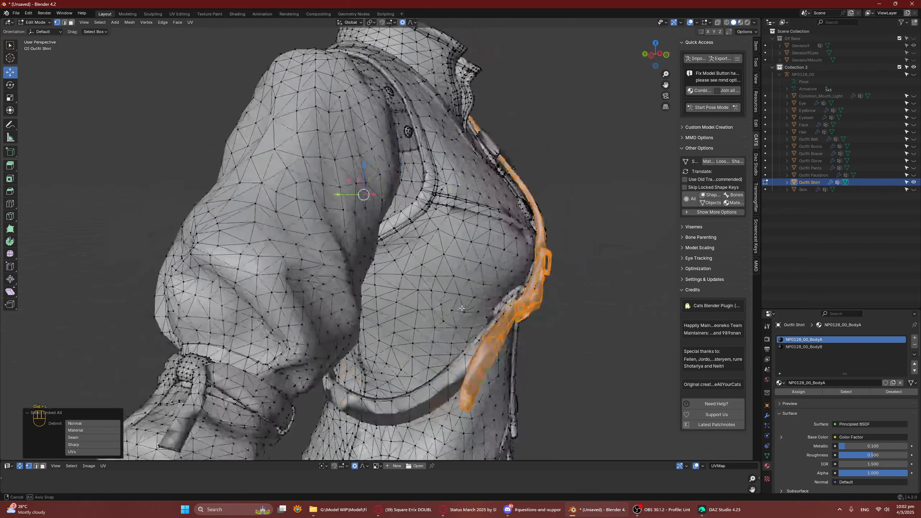
pyautogui.keyDown('shift'); pyautogui.click(494, 309); pyautogui.keyUp('shift')
pyautogui.hotkey('ctrl', 'l')
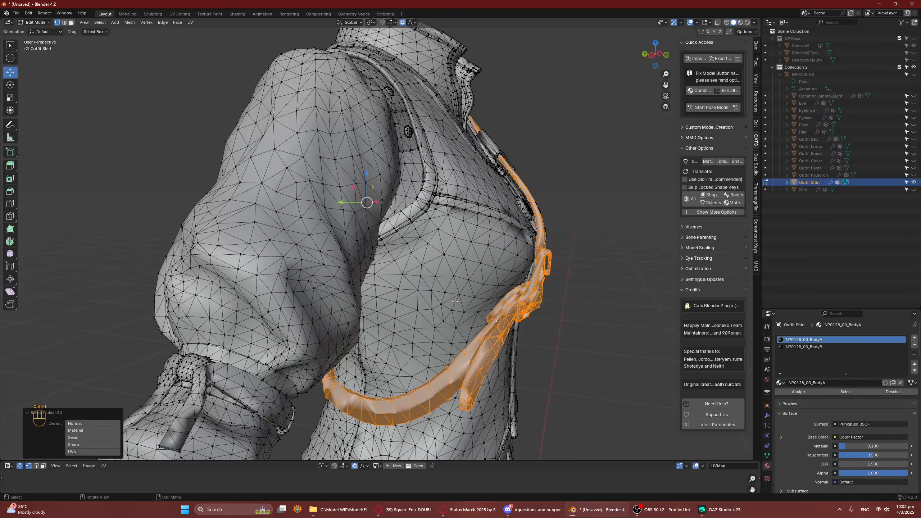
pyautogui.moveTo(455, 301); pyautogui.dragTo(396, 313, button='middle')
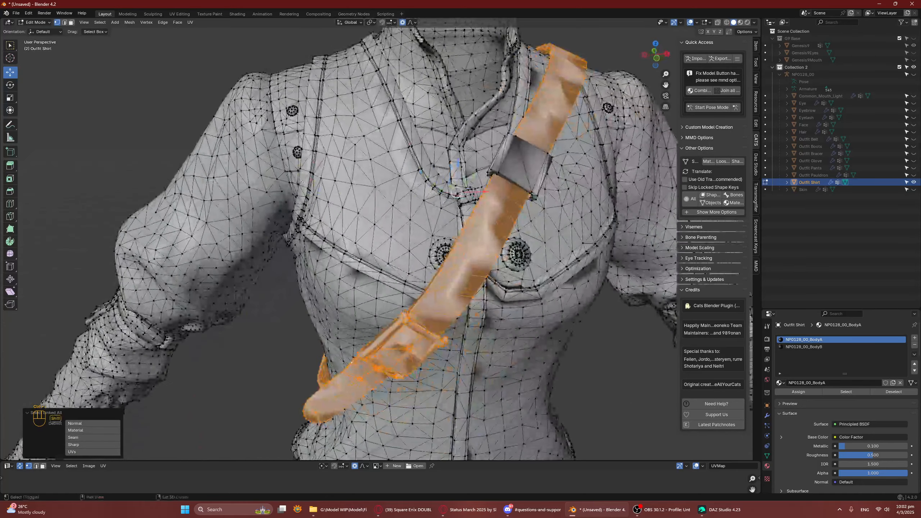
pyautogui.keyDown('shift'); pyautogui.click(521, 157); pyautogui.keyUp('shift')
pyautogui.hotkey('ctrl', 'l')
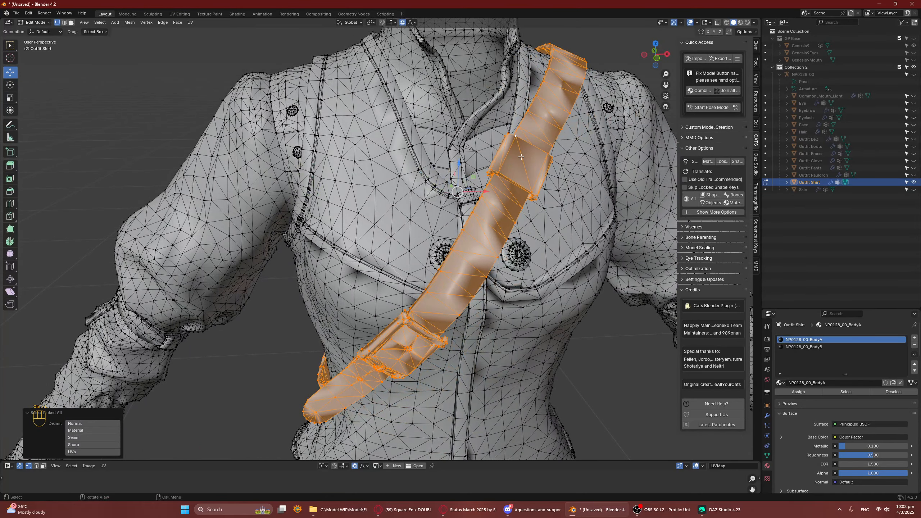
# Step: Add the studs beside the two buckles on the strap's back section to the selection, including their linked geometry
pyautogui.scroll(-4, 521, 157)
pyautogui.moveTo(521, 157); pyautogui.dragTo(377, 176, button='middle')
pyautogui.scroll(5, 370, 194)
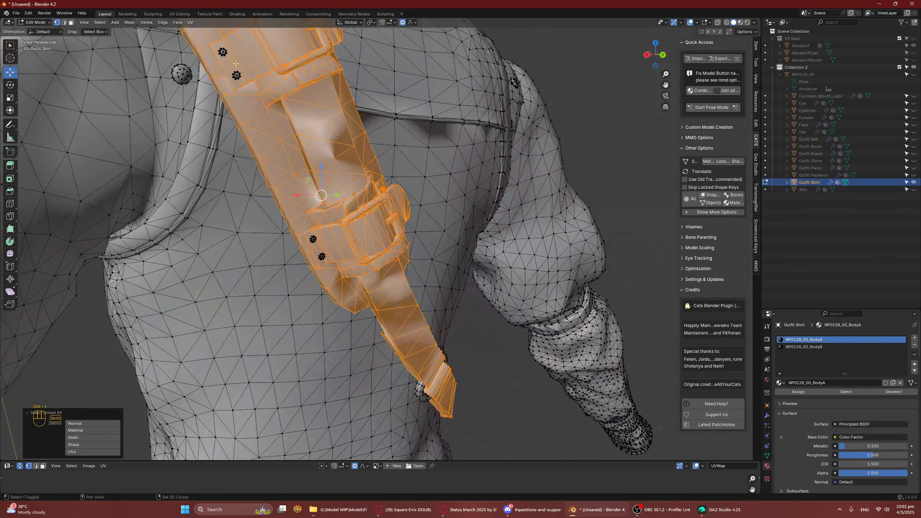
pyautogui.keyDown('shift'); pyautogui.moveTo(223, 47); pyautogui.dragTo(244, 84); pyautogui.keyUp('shift')
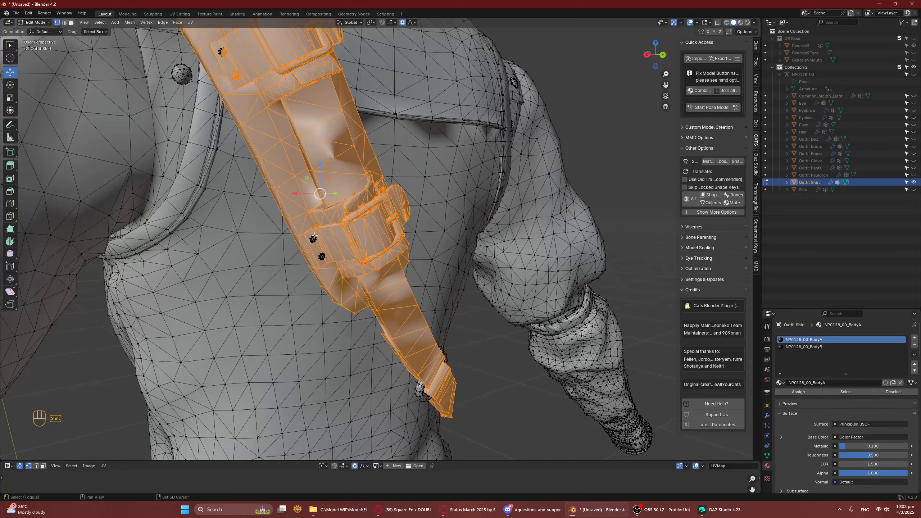
pyautogui.keyDown('shift'); pyautogui.moveTo(314, 236); pyautogui.dragTo(328, 261); pyautogui.keyUp('shift')
pyautogui.hotkey('ctrl', 'l')
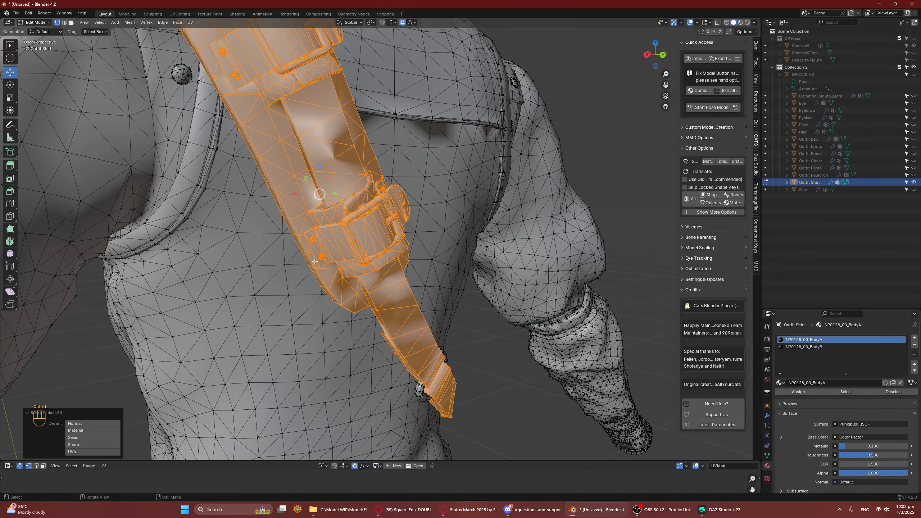
# Step: Add the small metal loop on the lower back strap to the selection with its linked geometry
pyautogui.moveTo(315, 262); pyautogui.dragTo(256, 241, button='middle')
pyautogui.keyDown('shift'); pyautogui.click(376, 356); pyautogui.keyUp('shift')
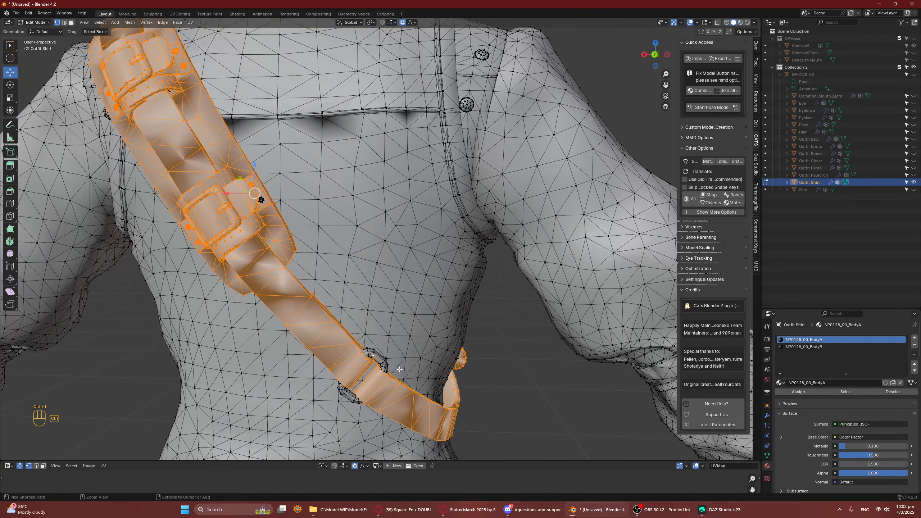
pyautogui.hotkey('ctrl', 'l')
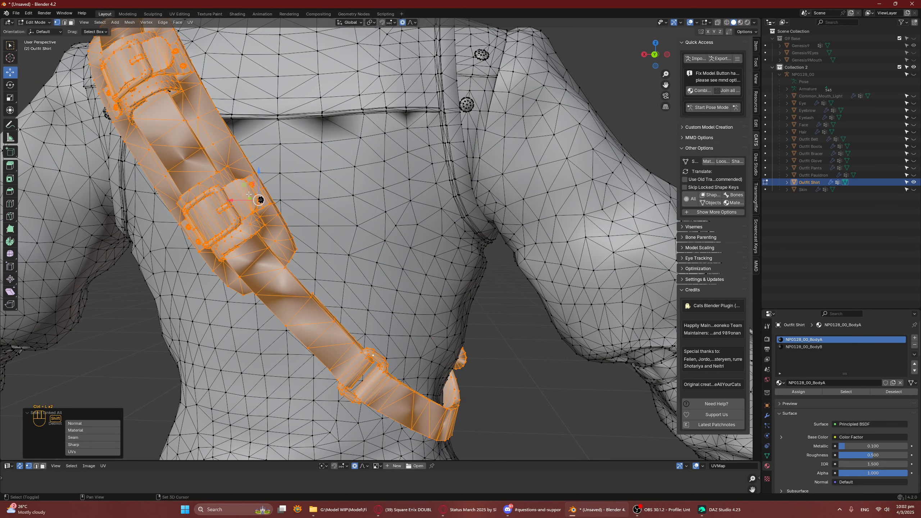
# Step: With X-ray enabled, add the remaining studs behind the lower back buckle to the selection, including linked geometry
pyautogui.moveTo(248, 195)
pyautogui.keyDown('shift'); pyautogui.mouseDown()
pyautogui.moveTo(269, 212)
pyautogui.moveTo(257, 201)
pyautogui.mouseUp(); pyautogui.keyUp('shift')
pyautogui.hotkey('ctrl', 'z')
pyautogui.hotkey('ctrl', 'l')
pyautogui.moveTo(303, 193); pyautogui.dragTo(529, 200, button='middle')
pyautogui.click(718, 23)
pyautogui.moveTo(476, 149); pyautogui.dragTo(561, 121, button='middle')
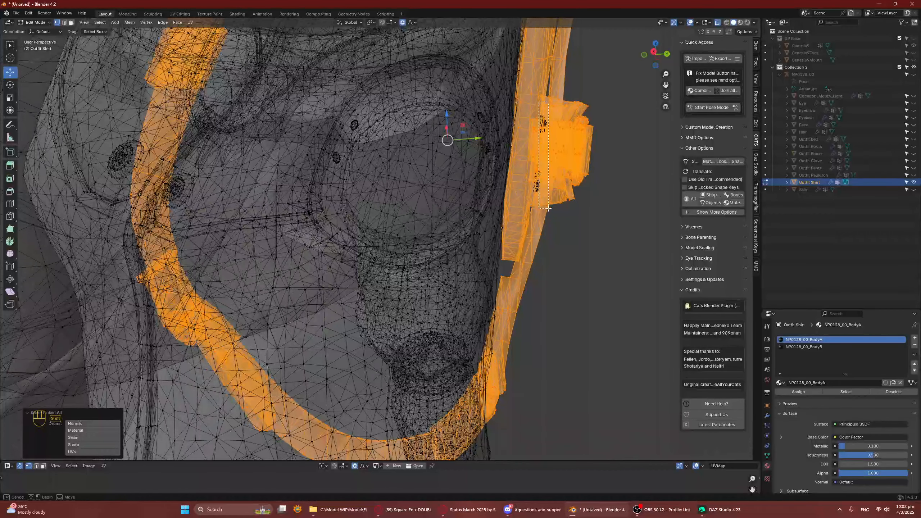
pyautogui.keyDown('shift'); pyautogui.click(577, 205); pyautogui.keyUp('shift')
pyautogui.keyDown('shift'); pyautogui.click(548, 175); pyautogui.keyUp('shift')
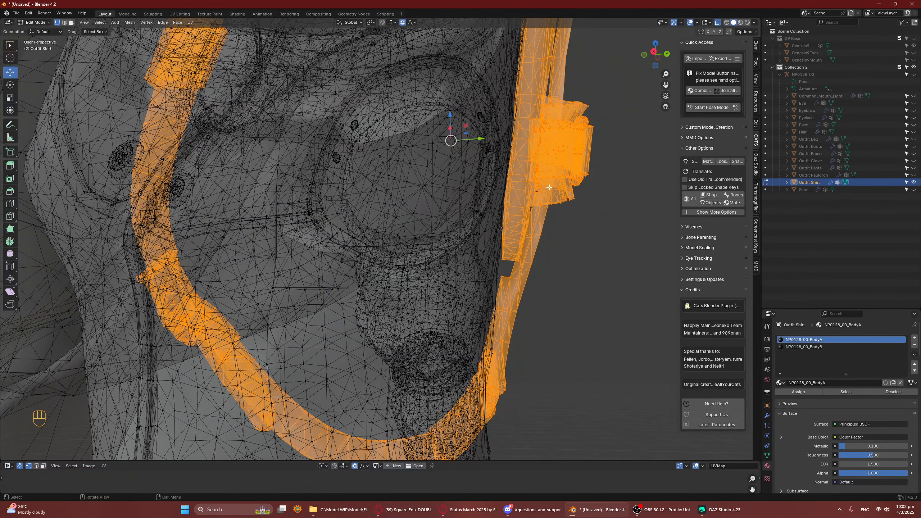
pyautogui.hotkey('ctrl', 'l')
# Step: Turn off X-ray and the viewport overlays, and compare the shirt's strap in Object Mode and Edit Mode
pyautogui.moveTo(549, 187); pyautogui.dragTo(393, 275, button='middle')
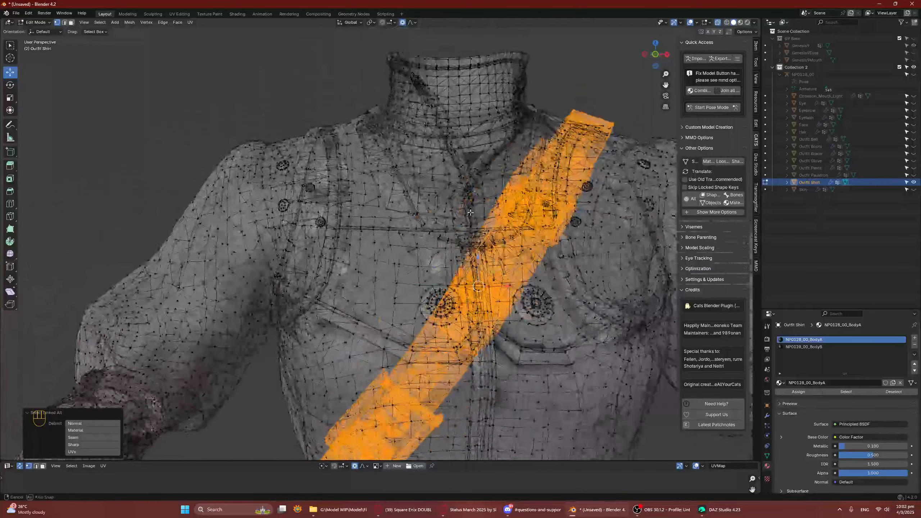
pyautogui.scroll(-3, 394, 275)
pyautogui.click(690, 22)
pyautogui.click(718, 23)
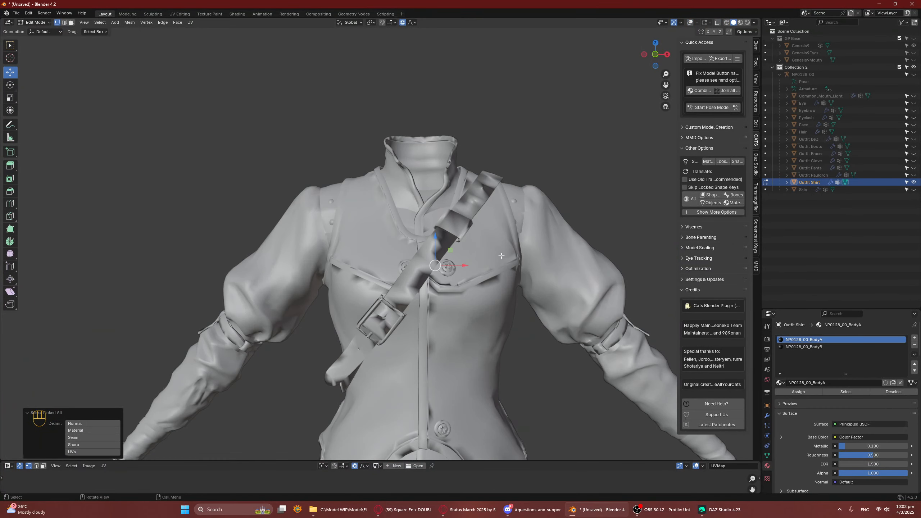
pyautogui.hotkey('ctrl', 'z')
pyautogui.press('Tab')
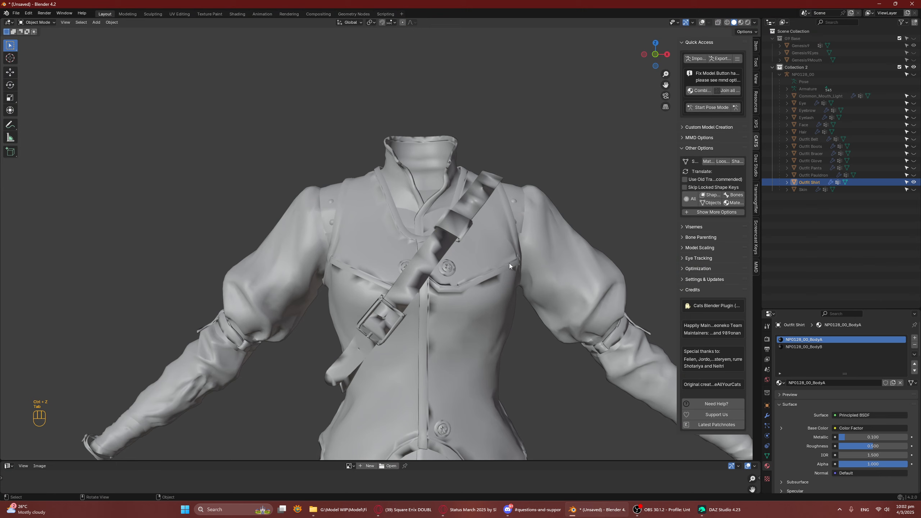
pyautogui.press('Tab')
pyautogui.press('Tab')
pyautogui.press('Tab')
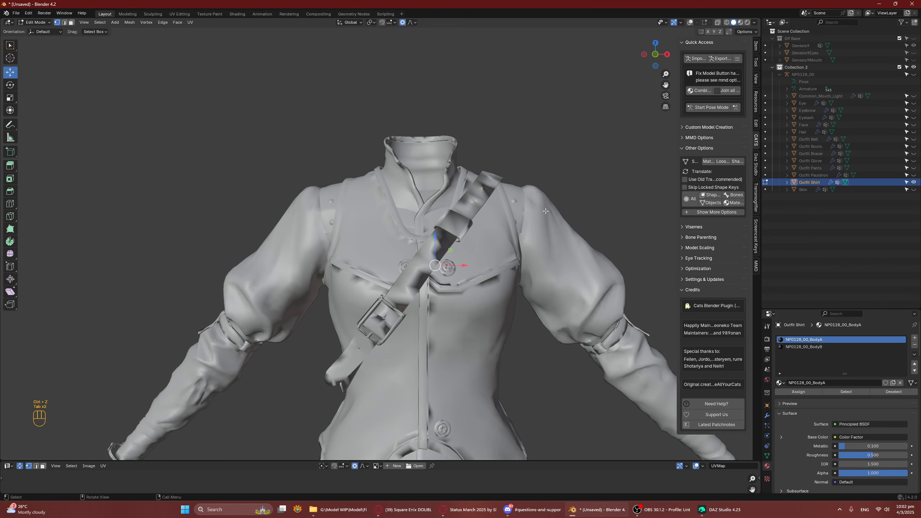
# Step: Undo the recent mode switches and selection changes, and view the shirt in Object Mode
pyautogui.hotkey('ctrl', 'z')
pyautogui.hotkey('ctrl', 'z')
pyautogui.hotkey('ctrl', 'z')
pyautogui.hotkey('ctrl', 'z')
pyautogui.hotkey('ctrl', 'z')
pyautogui.hotkey('ctrl', 'z')
pyautogui.press('Tab')
pyautogui.moveTo(480, 209); pyautogui.dragTo(491, 208, button='middle')
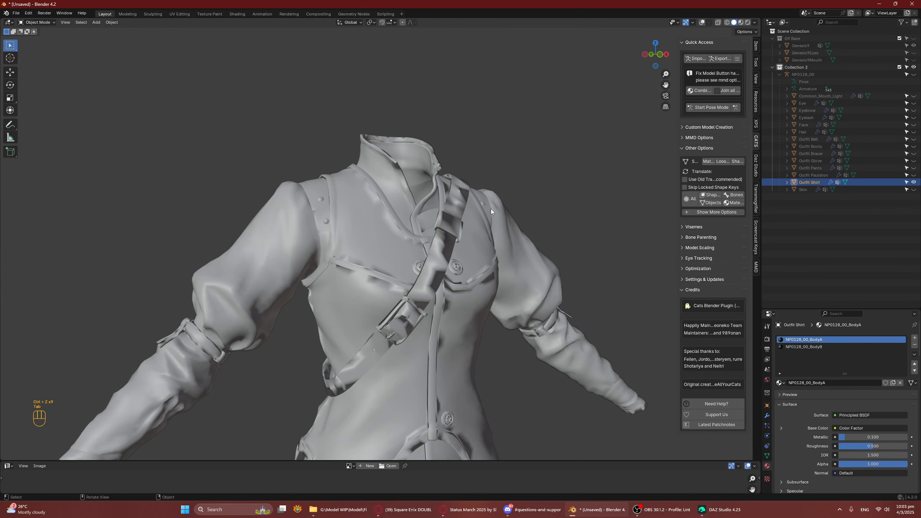
# Step: Return Outfit Shirt to Edit Mode, show the viewport overlays again and extend the strap selection to its linked geometry
pyautogui.hotkey('ctrl', 'Tab')
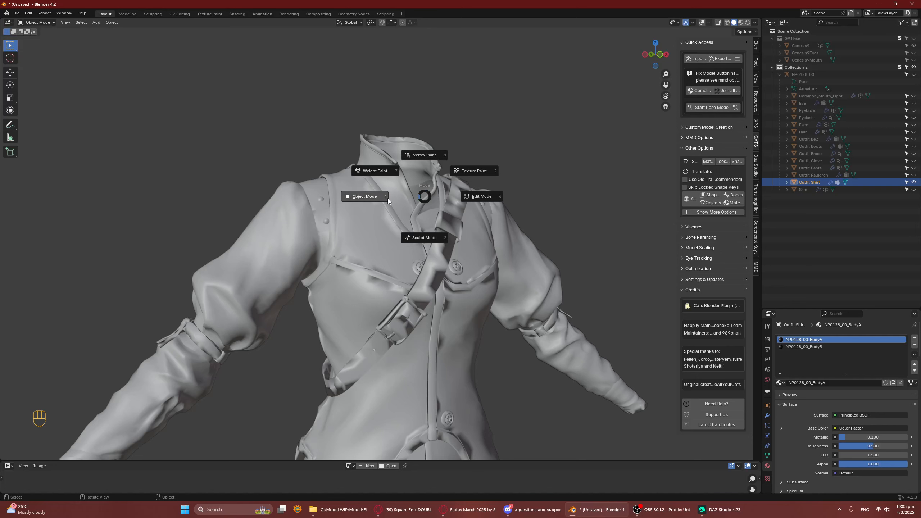
pyautogui.click(448, 202)
pyautogui.moveTo(446, 248); pyautogui.dragTo(448, 236, button='middle')
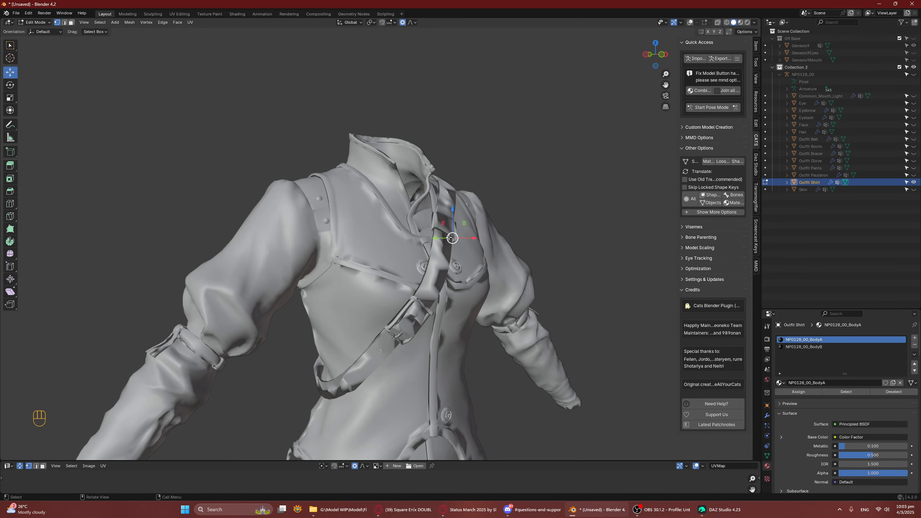
pyautogui.hotkey('ctrl', 'Tab')
pyautogui.press('Escape')
pyautogui.click(688, 24)
pyautogui.scroll(2, 465, 218)
pyautogui.hotkey('ctrl', 'l')
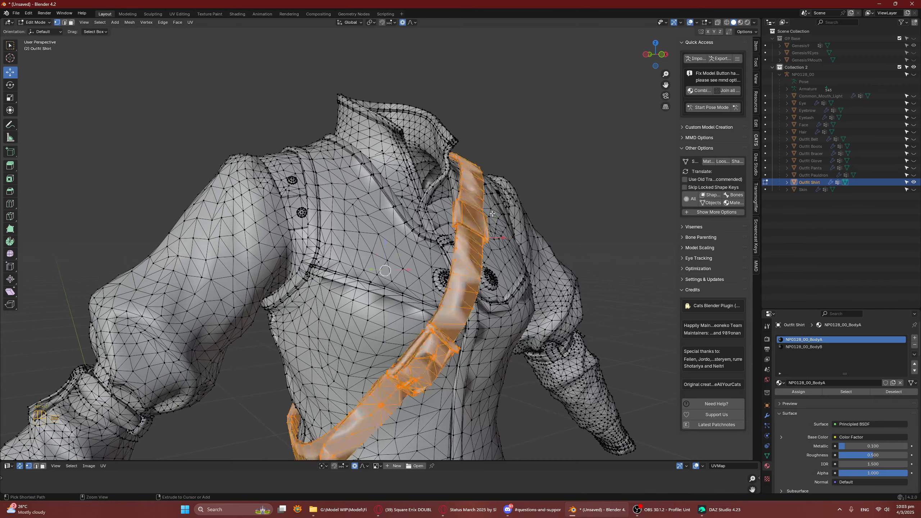
# Step: With X-ray enabled, add the remaining studs at the back buckles with linked geometry, and switch X-ray off
pyautogui.moveTo(493, 211); pyautogui.dragTo(359, 281, button='middle')
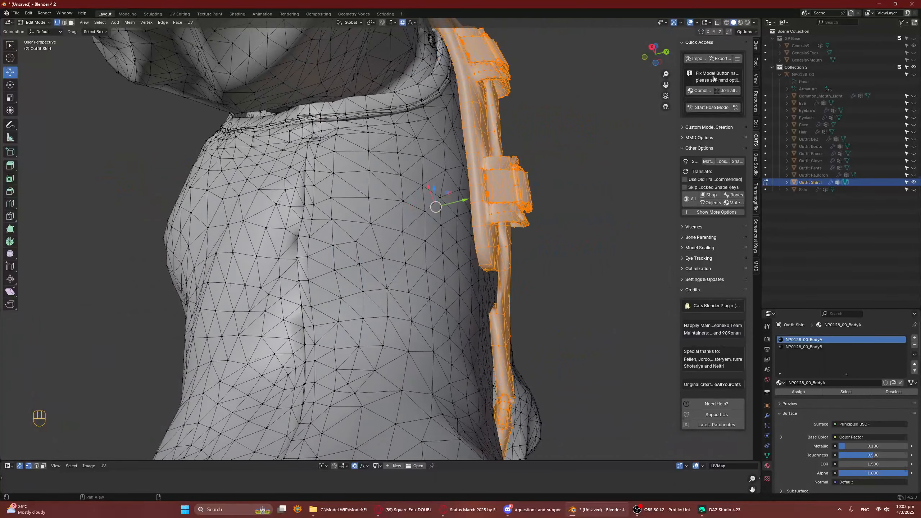
pyautogui.click(718, 23)
pyautogui.keyDown('shift'); pyautogui.moveTo(499, 171); pyautogui.dragTo(532, 201, button='middle'); pyautogui.keyUp('shift')
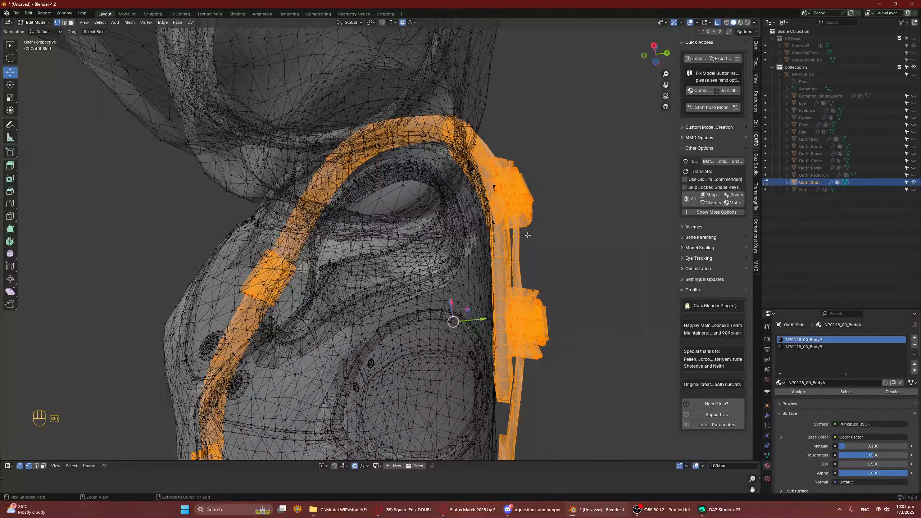
pyautogui.hotkey('ctrl', 'l')
pyautogui.moveTo(527, 235); pyautogui.dragTo(341, 312, button='middle')
pyautogui.scroll(-4, 456, 272)
pyautogui.moveTo(456, 272); pyautogui.dragTo(395, 275, button='middle')
pyautogui.click(717, 23)
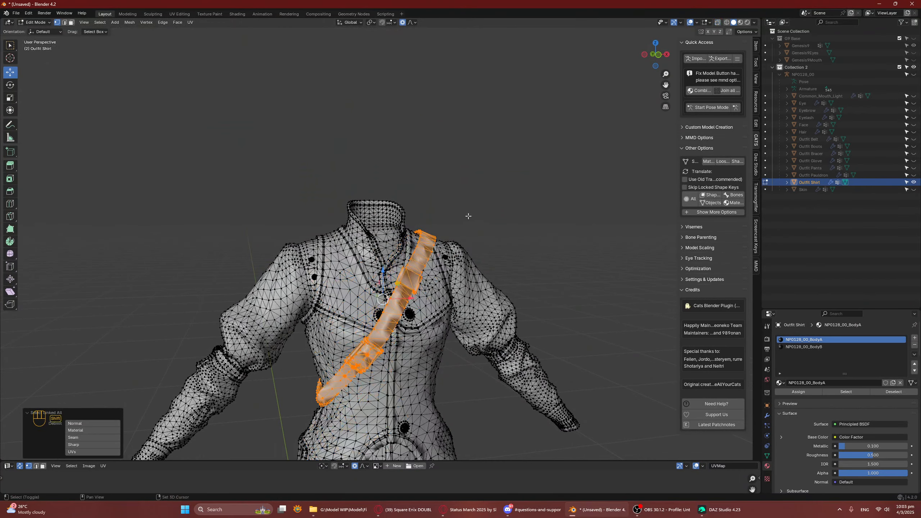
# Step: Move the selected diagonal strap with its buckles away from the shirt
pyautogui.moveTo(467, 216); pyautogui.dragTo(523, 185, button='middle')
pyautogui.press('g')
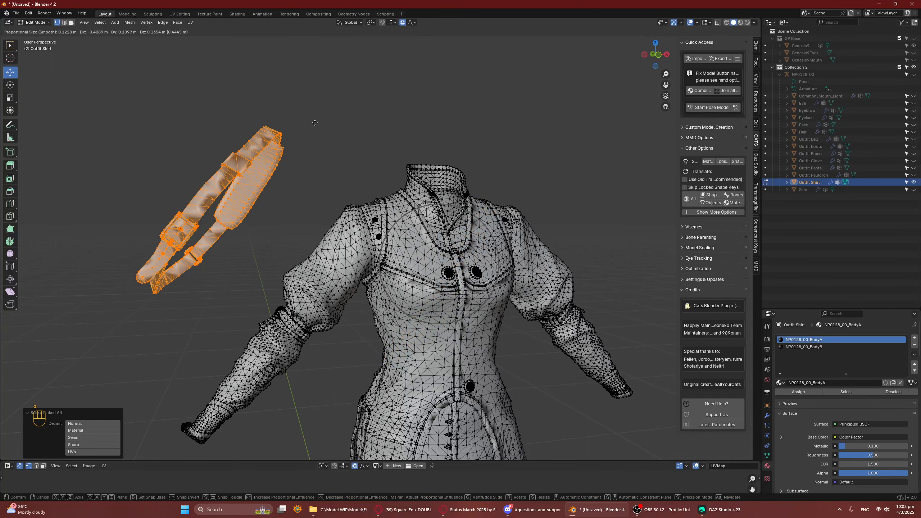
# Step: Cancel the trial move of the strap and separate the selected strap from the shirt into its own object
pyautogui.press('Escape')
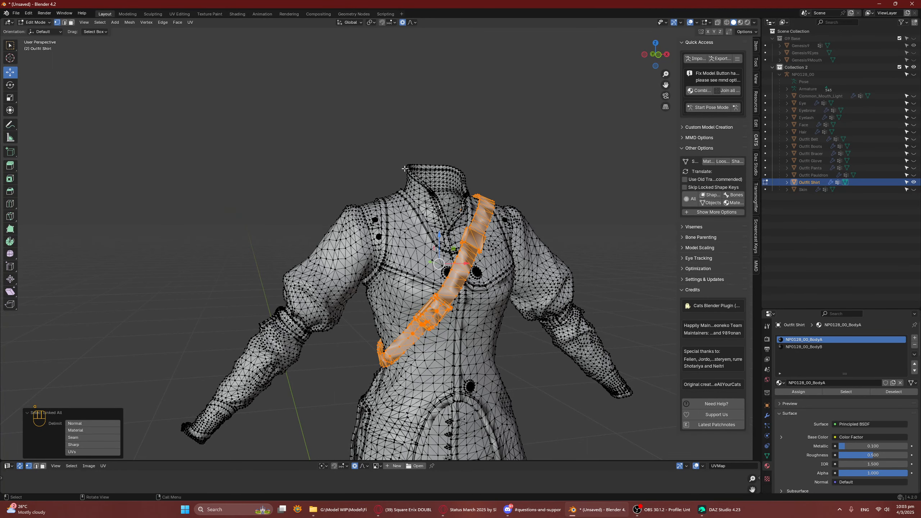
pyautogui.press('p')
pyautogui.click(430, 164)
pyautogui.press('Tab')
pyautogui.click(823, 189)
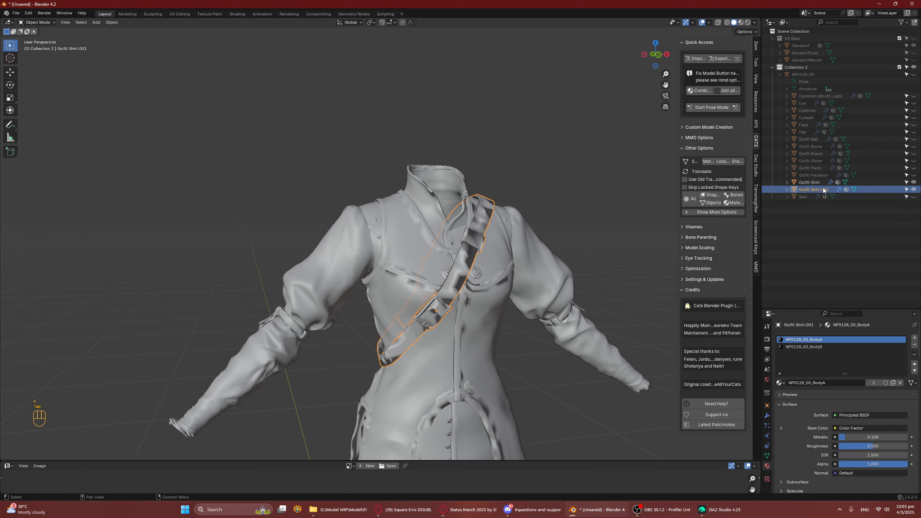
# Step: Rename the separated strap object as Outfit Chest Belt
pyautogui.doubleClick(823, 189)
pyautogui.click(811, 189)
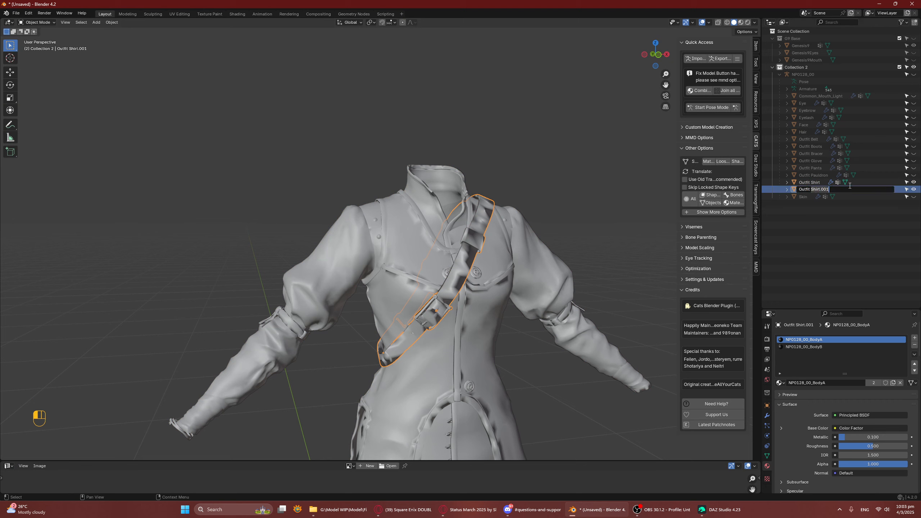
pyautogui.write('Che')
pyautogui.write('st Belt')
pyautogui.press('Return')
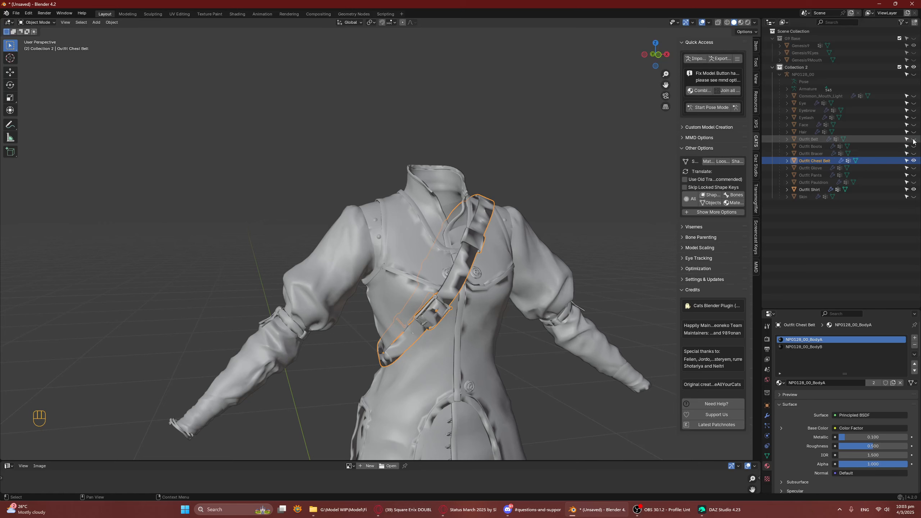
# Step: Hide the Outfit Chest Belt and the shirt, and show Outfit Pants
pyautogui.click(913, 161)
pyautogui.click(912, 190)
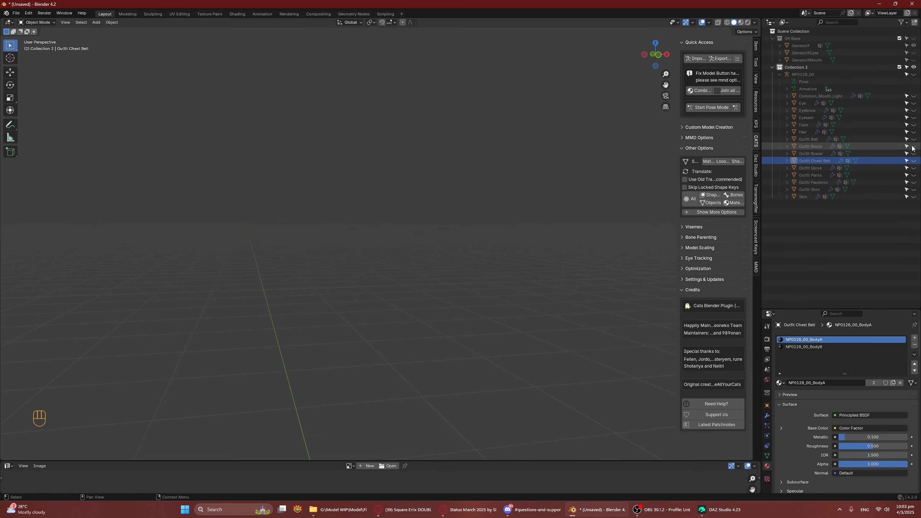
pyautogui.click(913, 175)
pyautogui.scroll(-4, 512, 342)
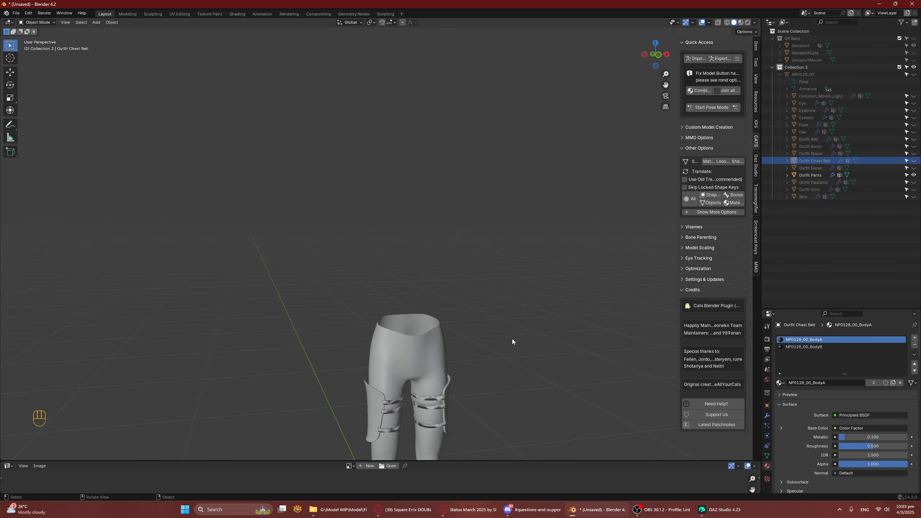
pyautogui.scroll(5, 506, 220)
# Step: Open the Outfit Pants mesh for editing and select all geometry linked to the upper pants area
pyautogui.click(516, 241)
pyautogui.press('Tab')
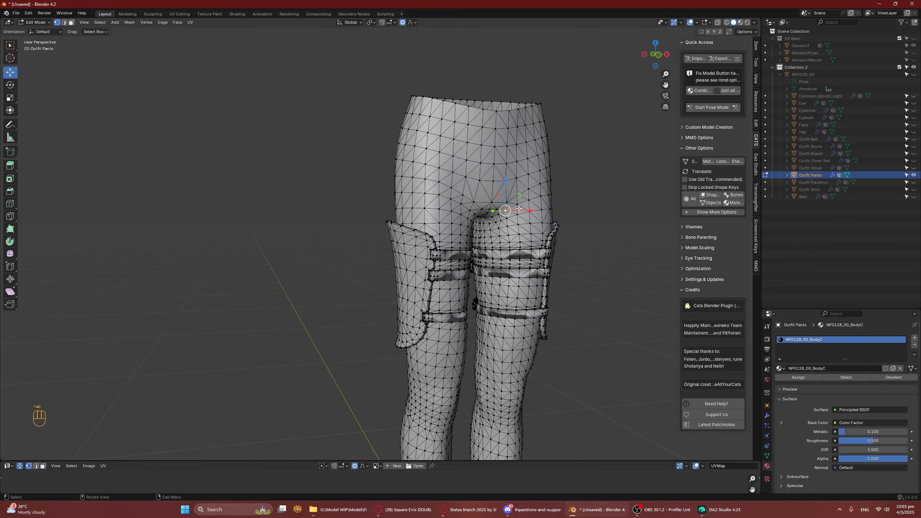
pyautogui.hotkey('ctrl', 'l')
pyautogui.moveTo(519, 208); pyautogui.dragTo(513, 357, button='middle')
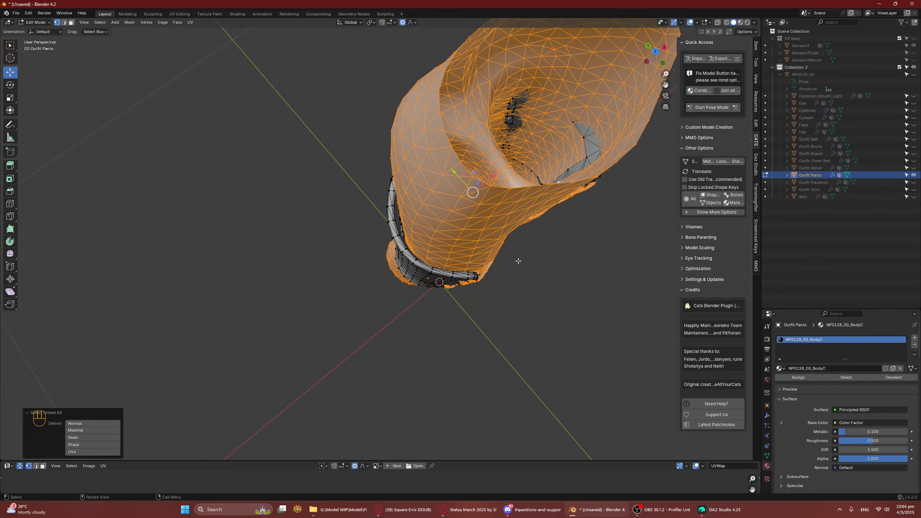
pyautogui.moveTo(518, 261); pyautogui.dragTo(481, 381, button='middle')
pyautogui.moveTo(567, 282); pyautogui.dragTo(550, 304, button='middle')
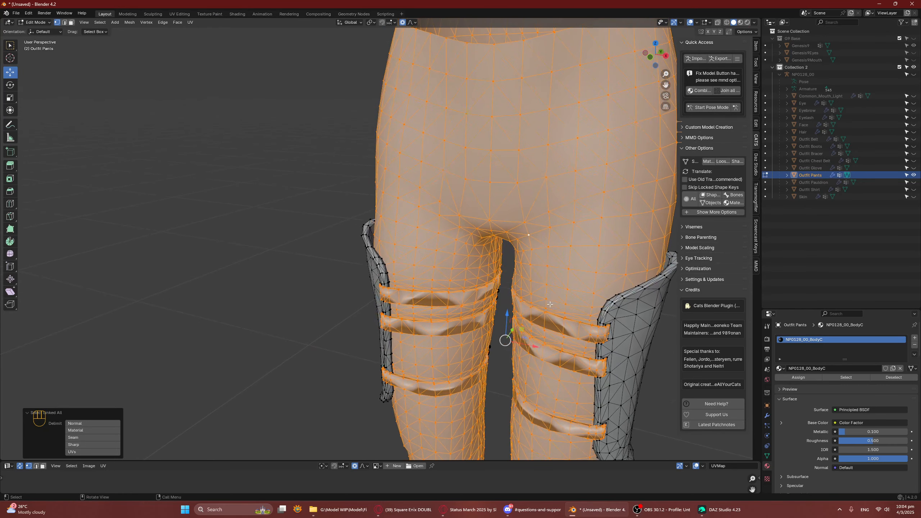
# Step: In the UV editor, select the two large linked UV islands that make up the pants fabric
pyautogui.moveTo(535, 461); pyautogui.dragTo(532, 212)
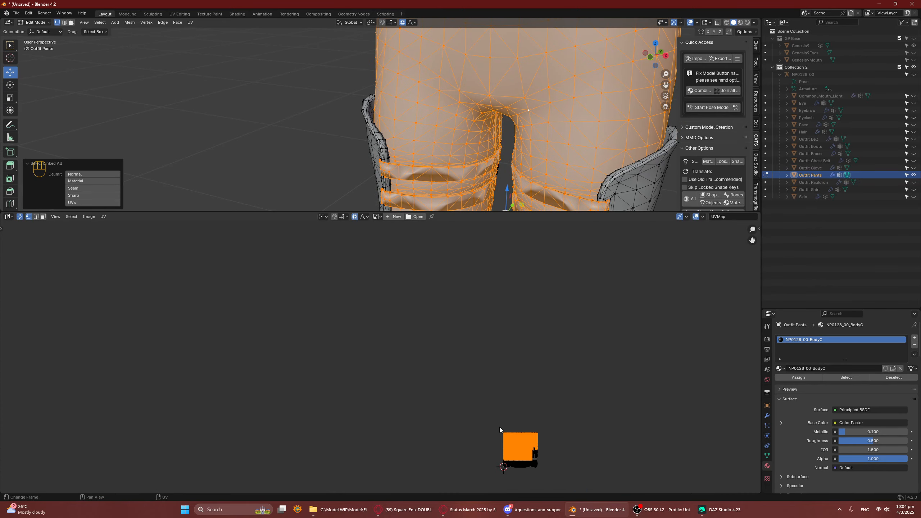
pyautogui.press('KP_Decimal')
pyautogui.scroll(2, 501, 430)
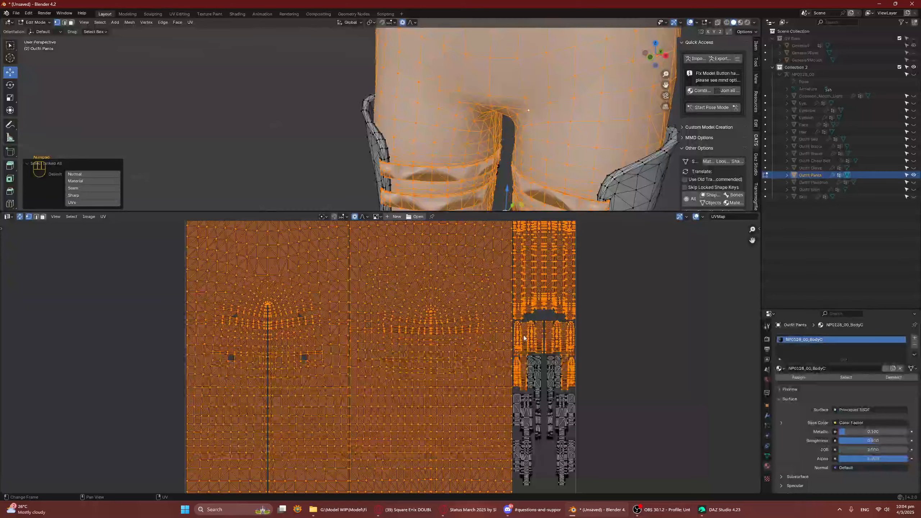
pyautogui.scroll(-2, 524, 344)
pyautogui.click(377, 350)
pyautogui.hotkey('ctrl', 'l')
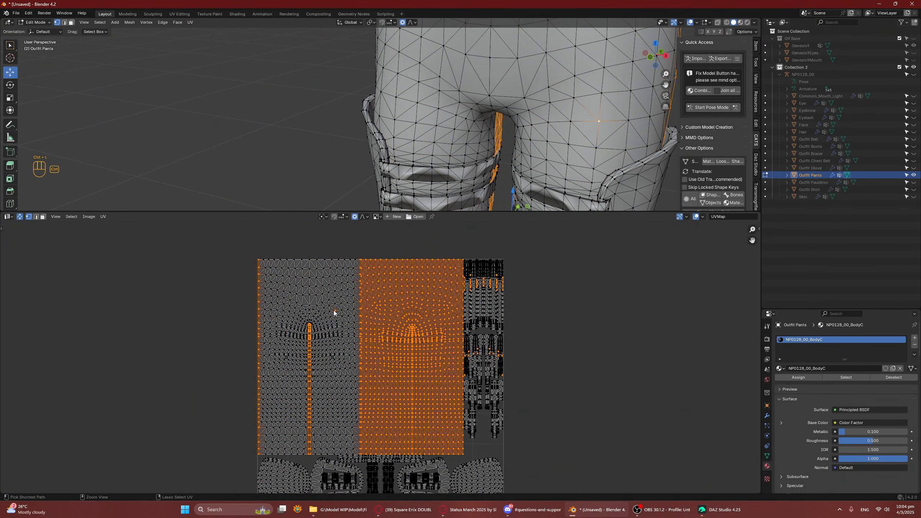
pyautogui.hotkey('ctrl', 'l')
pyautogui.scroll(-5, 431, 131)
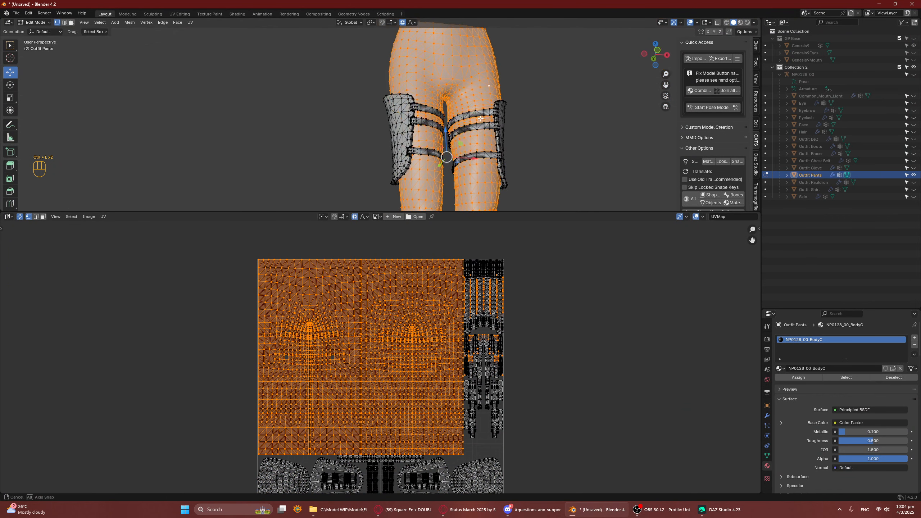
pyautogui.moveTo(481, 209); pyautogui.dragTo(481, 357)
pyautogui.moveTo(450, 174); pyautogui.dragTo(485, 142, button='middle')
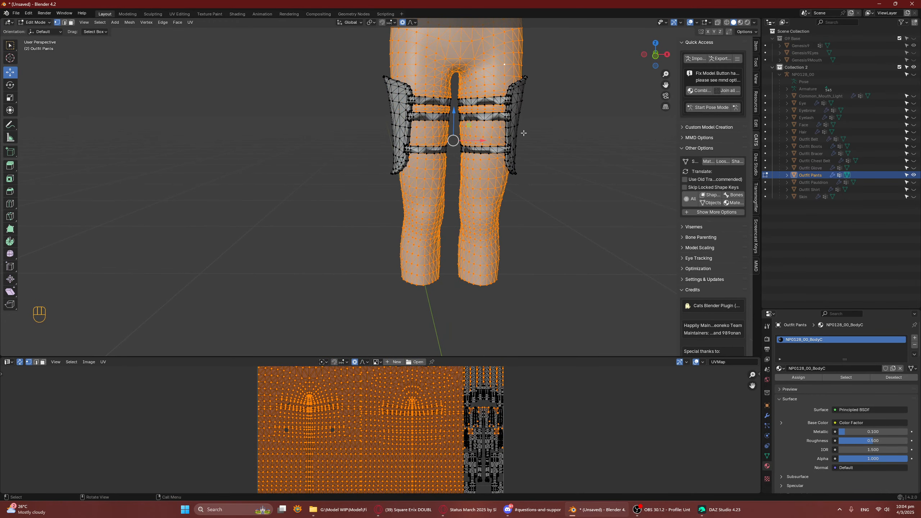
# Step: Try separating the selected pants fabric into its own object, and undo the separation
pyautogui.press('p')
pyautogui.click(486, 140)
pyautogui.press('Tab')
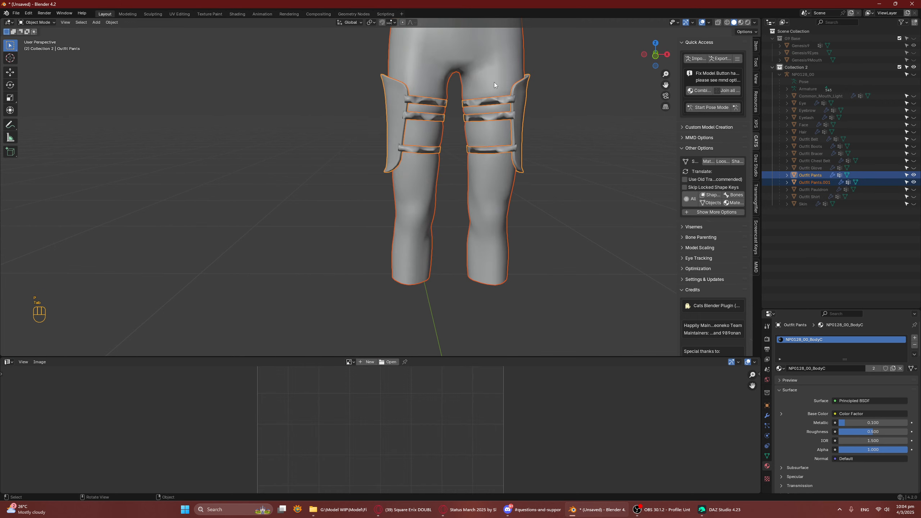
pyautogui.click(494, 85)
pyautogui.hotkey('ctrl', 'z')
pyautogui.hotkey('ctrl', 'z')
pyautogui.hotkey('ctrl', 'z')
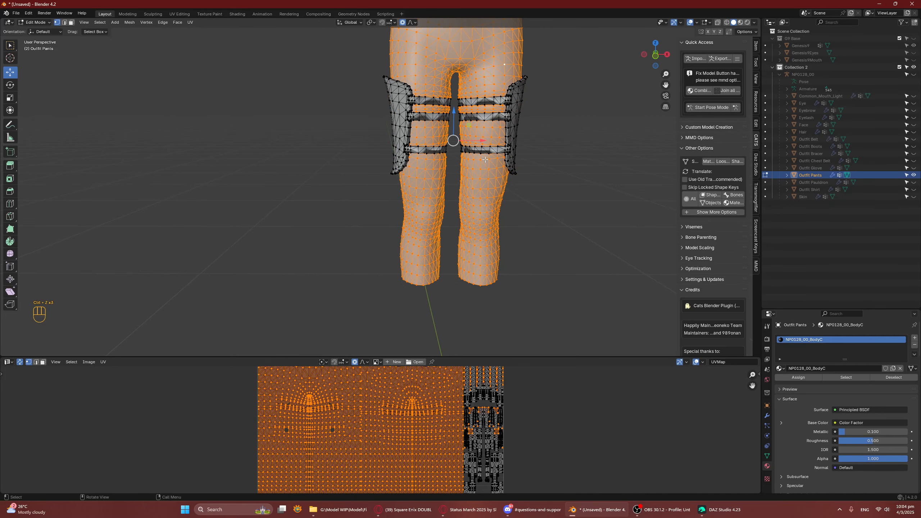
# Step: Invert the selection to the thigh guards and straps, separate them from the pants, and select the new object
pyautogui.hotkey('ctrl', 'i')
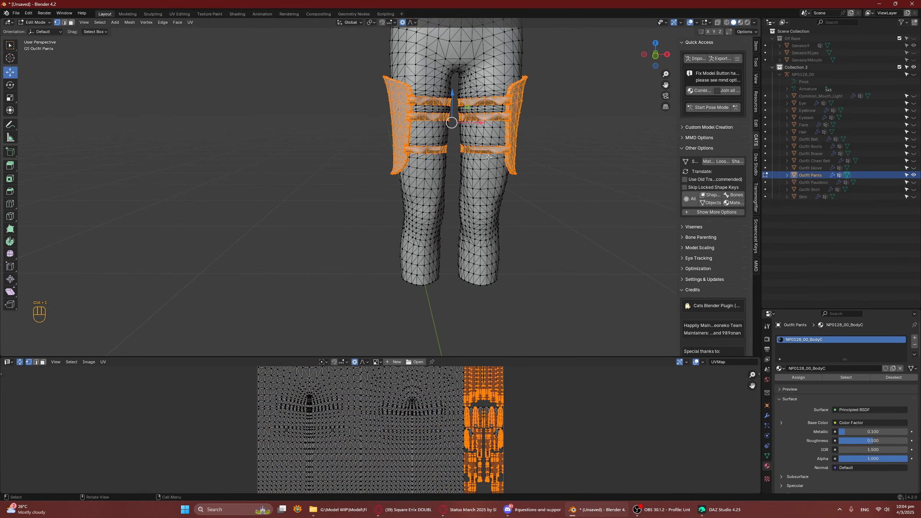
pyautogui.press('i')
pyautogui.rightClick(489, 157)
pyautogui.press('p')
pyautogui.click(493, 159)
pyautogui.press('Tab')
pyautogui.click(521, 144)
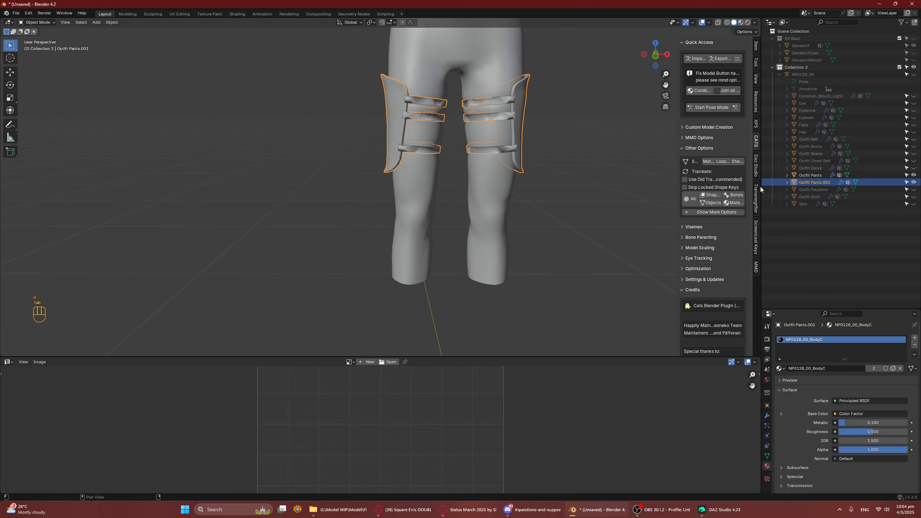
# Step: Rename the separated thigh guards object as Outfit Thigh Armor
pyautogui.doubleClick(812, 181)
pyautogui.click(812, 182)
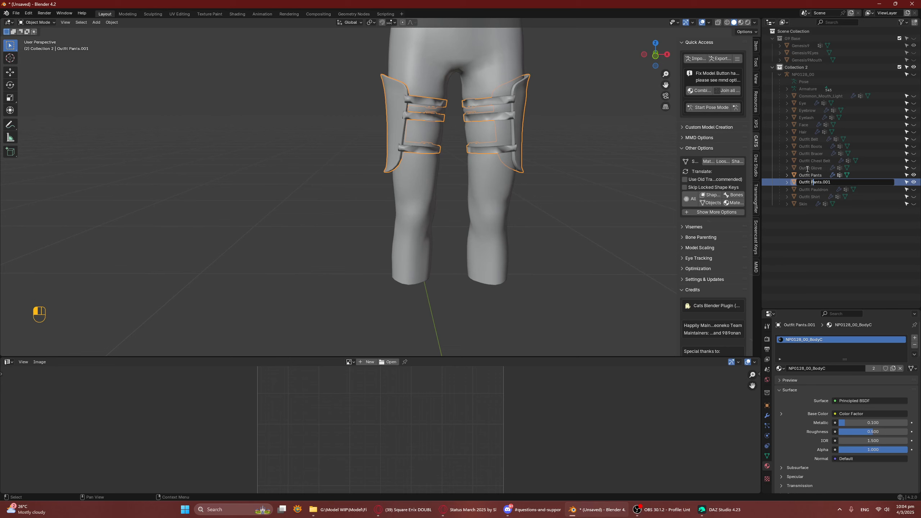
pyautogui.write('Thigh Armor')
pyautogui.press('Return')
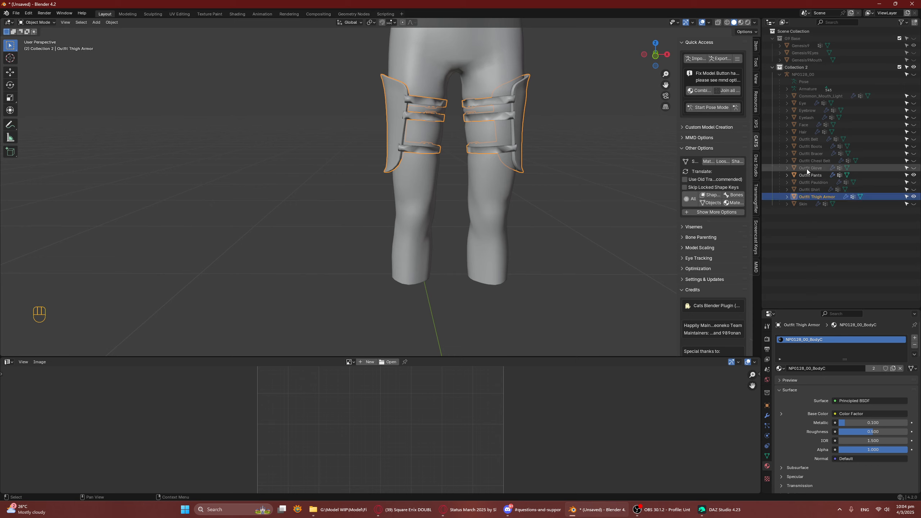
# Step: Hide Outfit Thigh Armor and open the Outfit Pants mesh for editing around the thighs
pyautogui.click(913, 197)
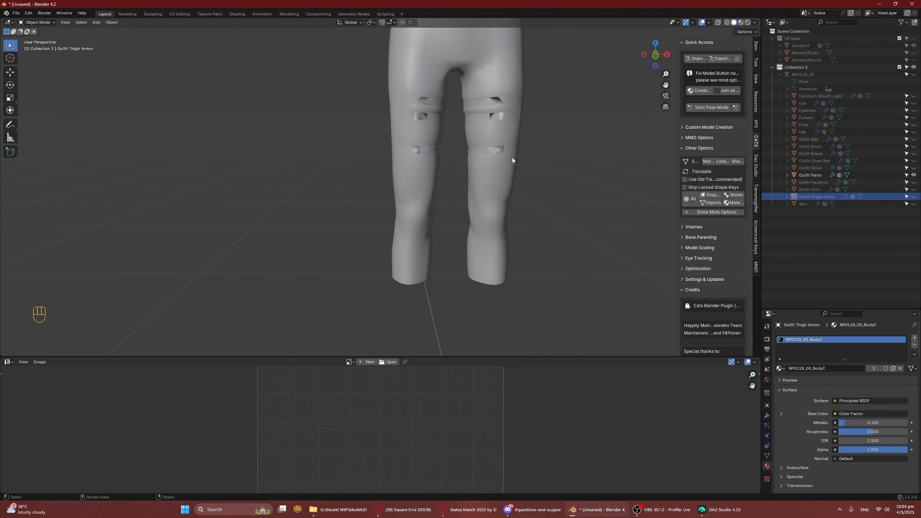
pyautogui.moveTo(490, 142); pyautogui.dragTo(458, 208, button='middle')
pyautogui.click(500, 141)
pyautogui.press('Tab')
pyautogui.scroll(3, 499, 140)
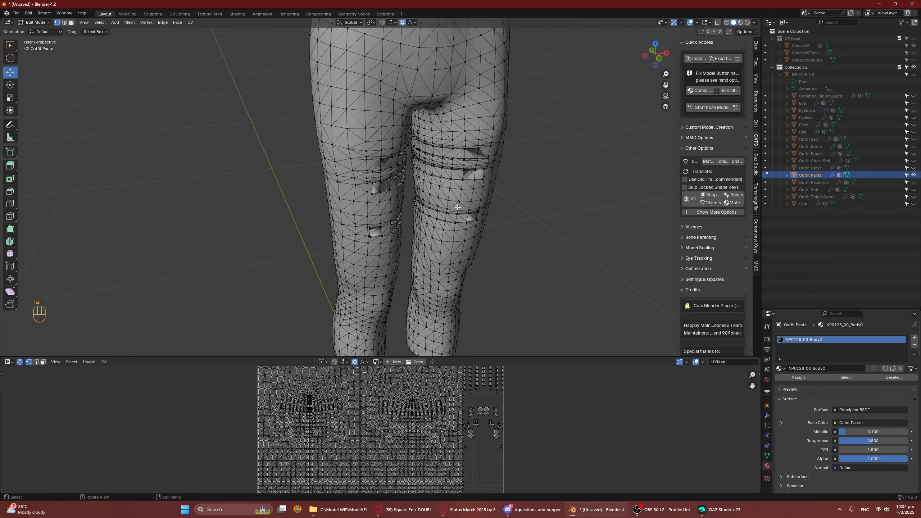
pyautogui.scroll(3, 420, 230)
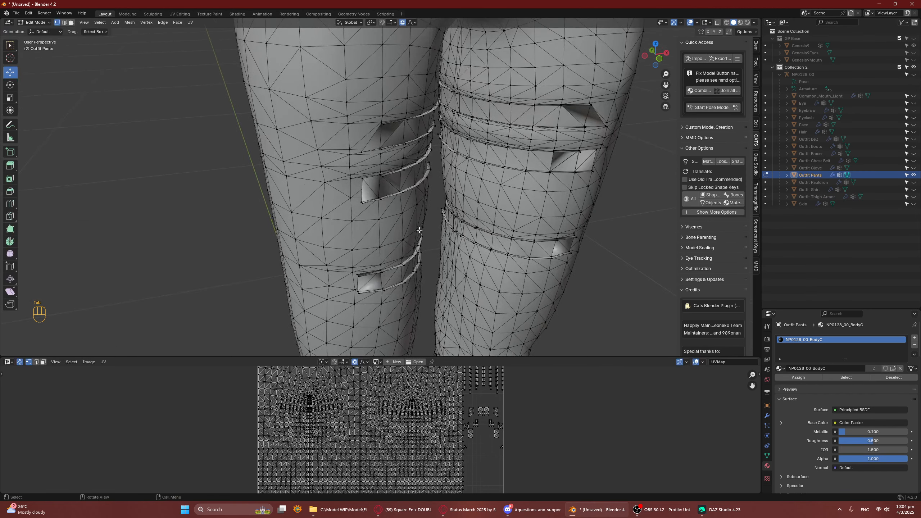
# Step: Try selecting the leftover strap pieces on both thighs through their linked geometry, and clear the selection
pyautogui.keyDown('shift'); pyautogui.click(390, 196); pyautogui.keyUp('shift')
pyautogui.keyDown('shift'); pyautogui.click(383, 147); pyautogui.keyUp('shift')
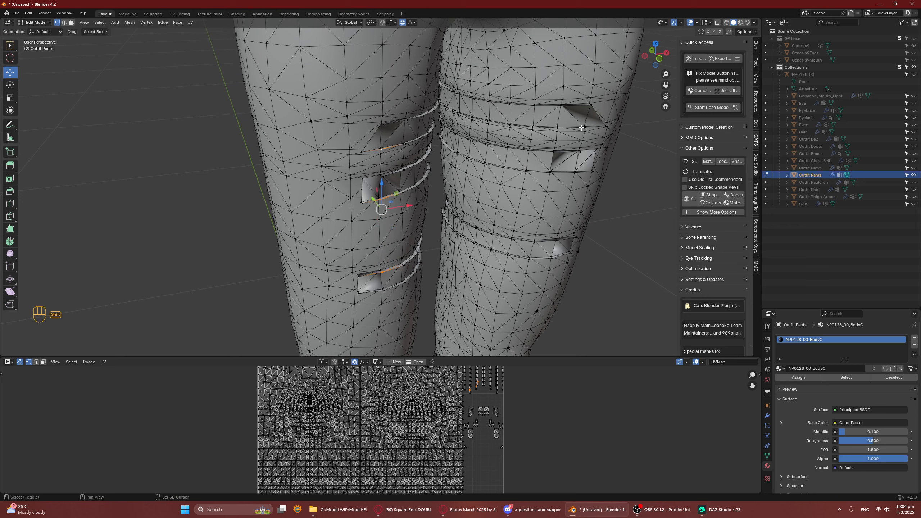
pyautogui.keyDown('shift'); pyautogui.click(581, 128); pyautogui.keyUp('shift')
pyautogui.keyDown('shift'); pyautogui.click(582, 156); pyautogui.keyUp('shift')
pyautogui.keyDown('shift'); pyautogui.click(570, 238); pyautogui.keyUp('shift')
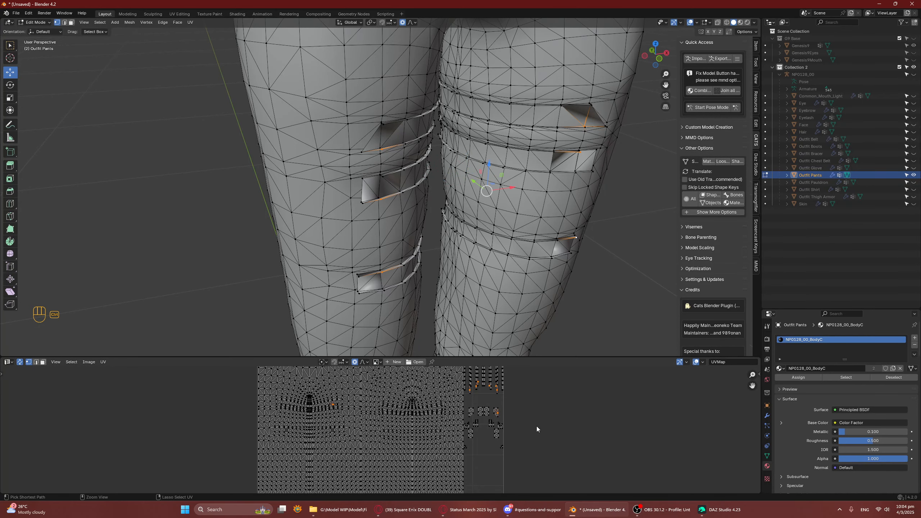
pyautogui.hotkey('ctrl', 'l')
pyautogui.scroll(-3, 558, 423)
pyautogui.scroll(5, 478, 432)
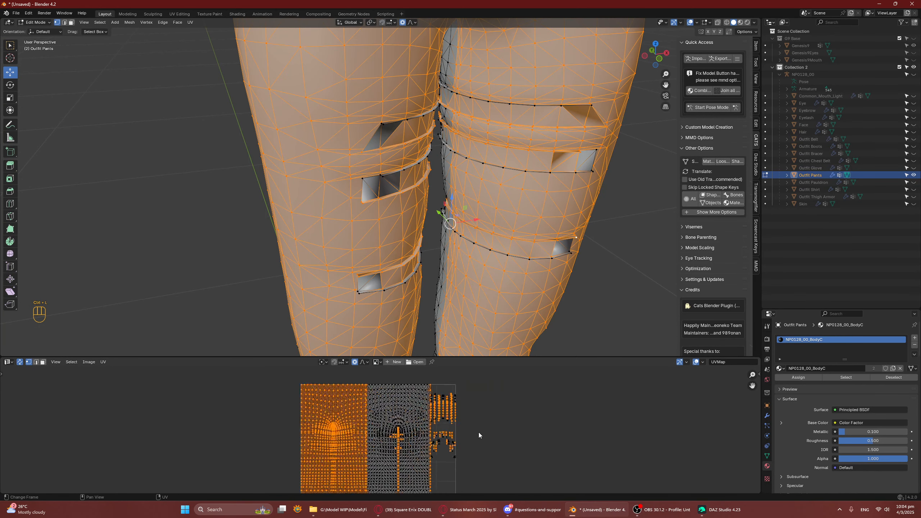
pyautogui.press('a')
pyautogui.press('a')
# Step: In the UV editor, use face selection to select all the small strap islands beside the two large pants islands
pyautogui.scroll(-3, 480, 409)
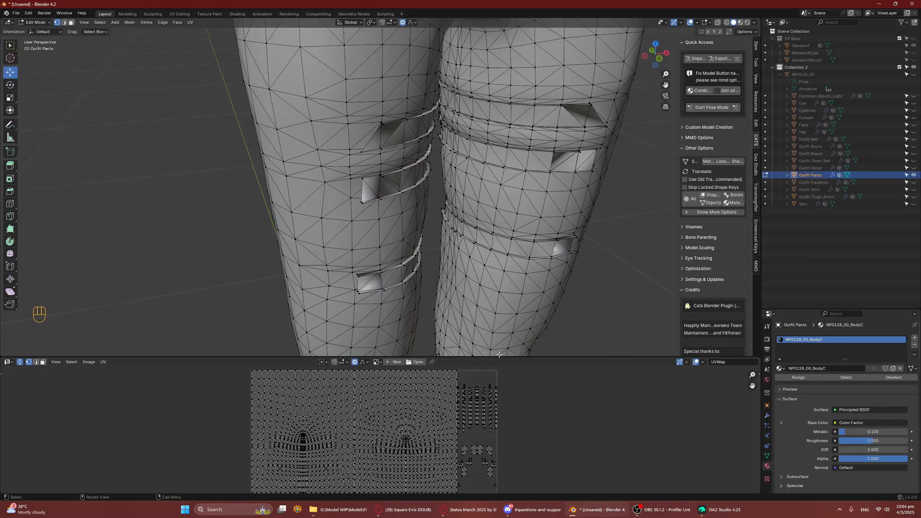
pyautogui.moveTo(497, 356); pyautogui.dragTo(496, 149)
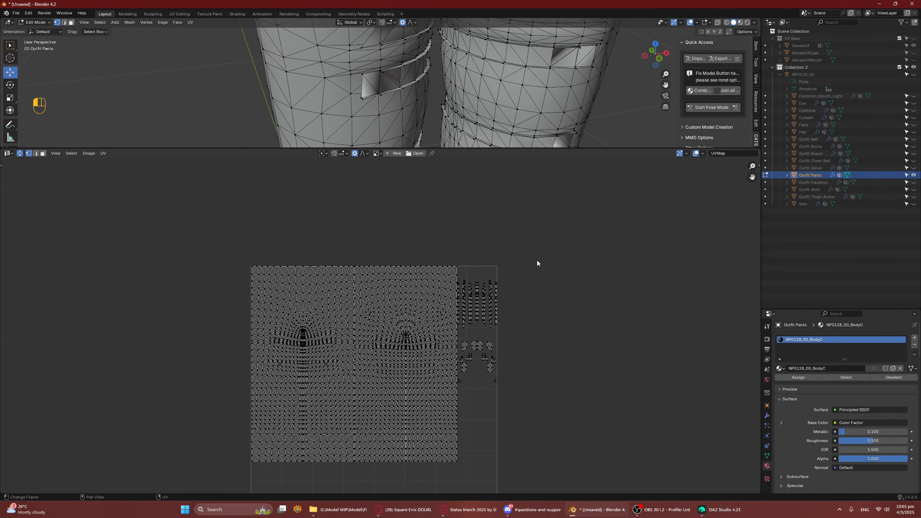
pyautogui.moveTo(537, 255); pyautogui.dragTo(459, 471)
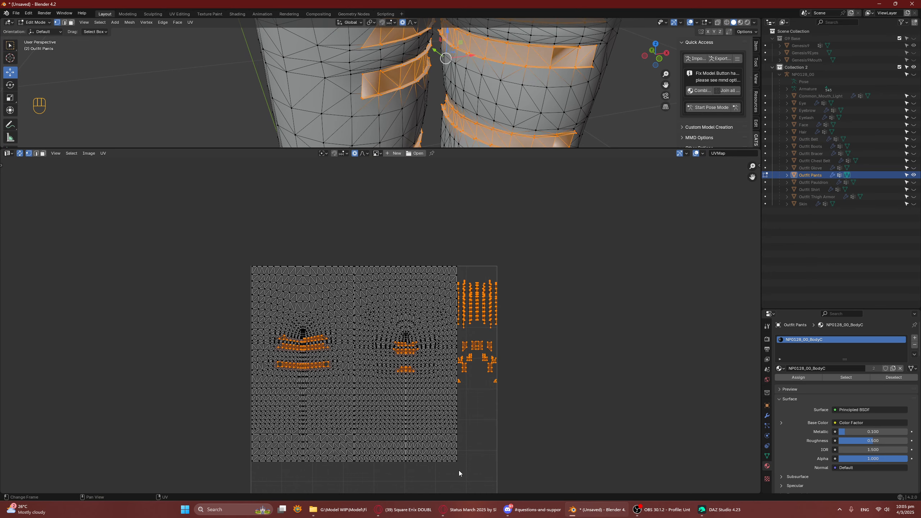
pyautogui.scroll(3, 508, 364)
pyautogui.press('3')
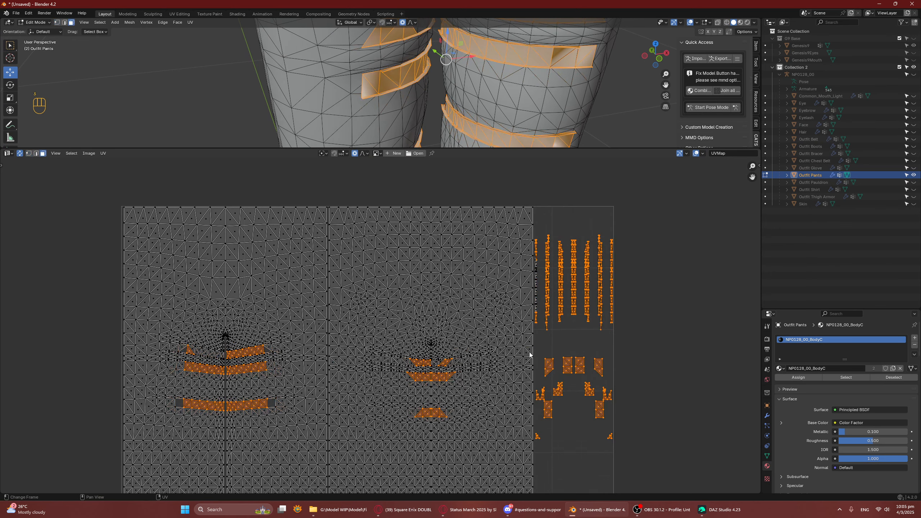
pyautogui.click(636, 220)
pyautogui.moveTo(654, 199); pyautogui.dragTo(538, 461)
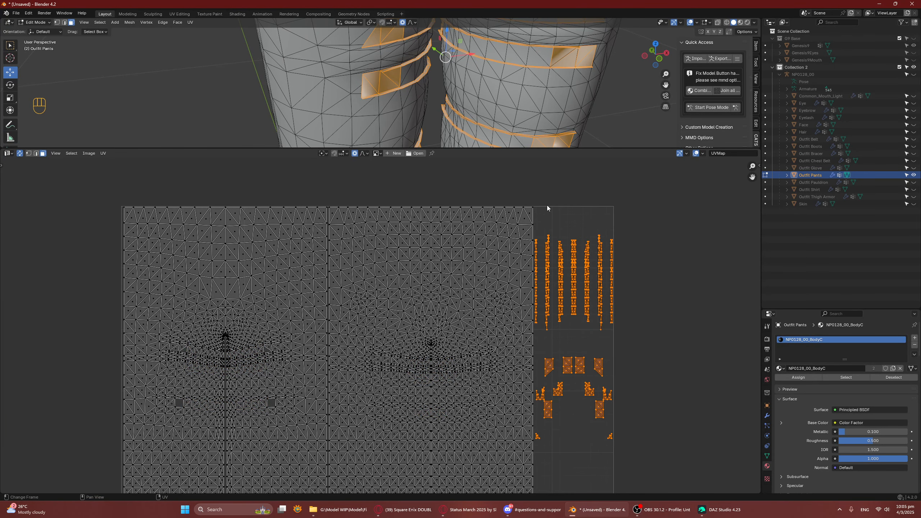
# Step: Separate the selected leftover strap faces from the pants into their own object
pyautogui.moveTo(563, 149); pyautogui.dragTo(563, 334)
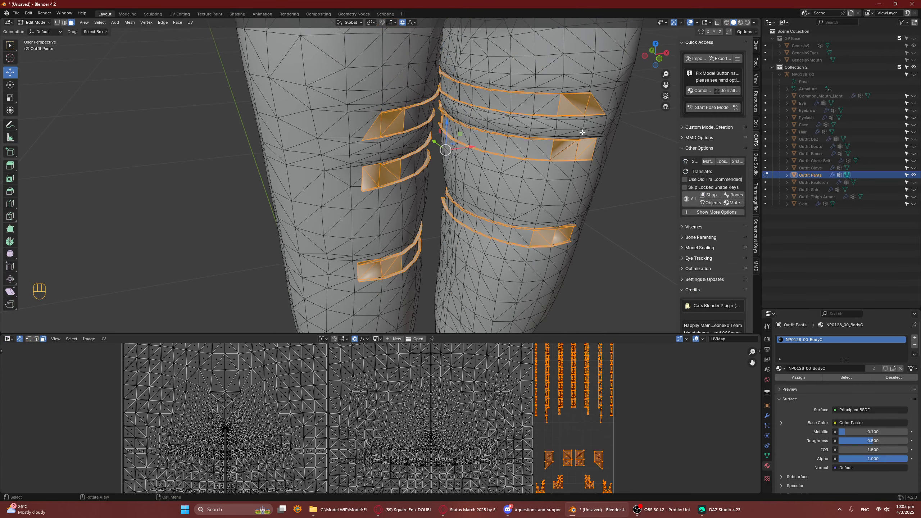
pyautogui.press('p')
pyautogui.click(581, 134)
pyautogui.press('Tab')
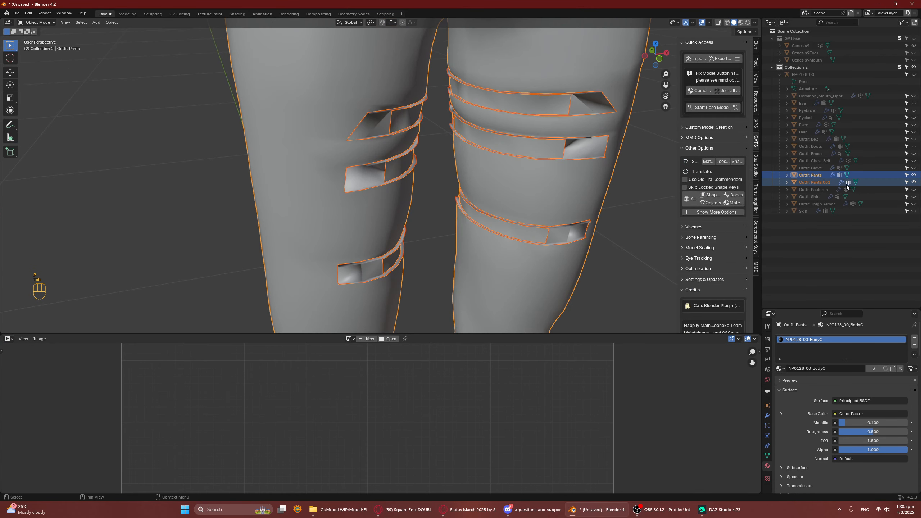
# Step: Hide Outfit Pants, show Outfit Thigh Armor, and join the separated strap pieces into Outfit Thigh Armor
pyautogui.click(913, 175)
pyautogui.click(913, 204)
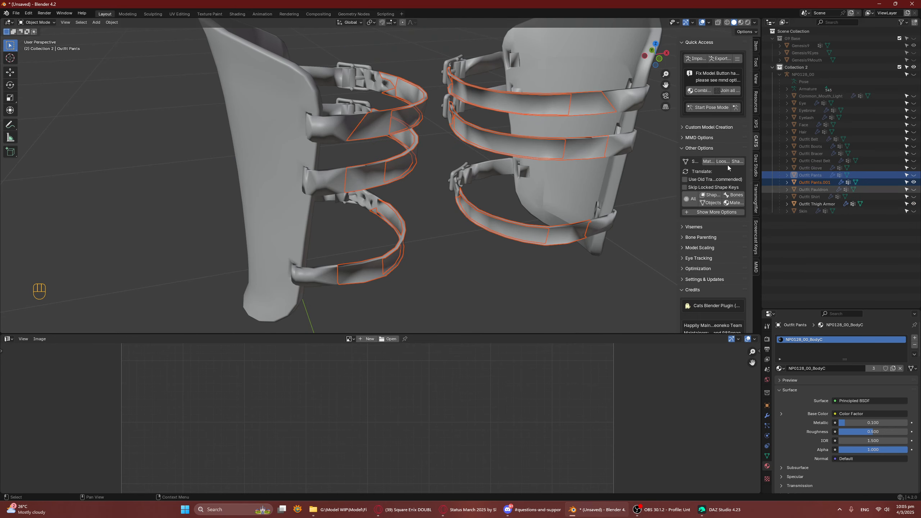
pyautogui.click(598, 107)
pyautogui.click(599, 99)
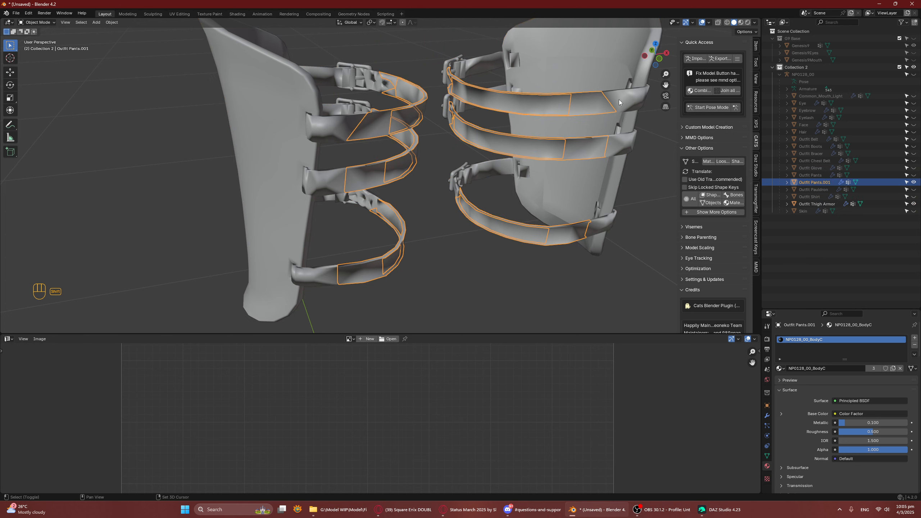
pyautogui.keyDown('shift'); pyautogui.click(619, 102); pyautogui.keyUp('shift')
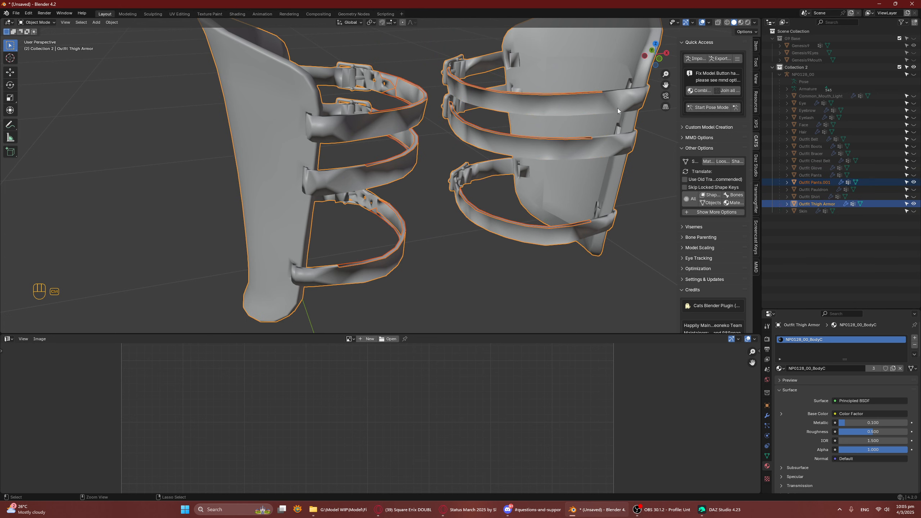
pyautogui.hotkey('ctrl', 'j')
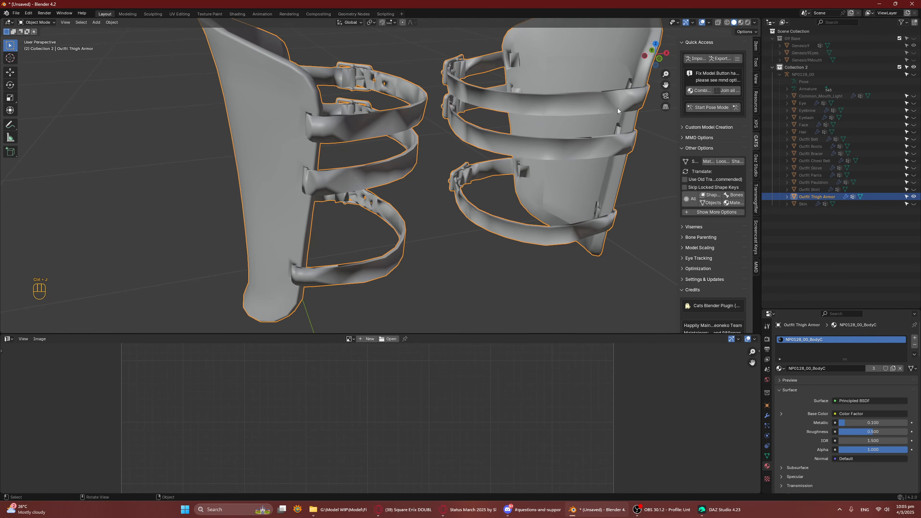
# Step: Merge all Outfit Thigh Armor vertices by distance, recalculate the normals outward, and return to Object Mode
pyautogui.press('Tab')
pyautogui.press('a')
pyautogui.press('q')
pyautogui.click(618, 108)
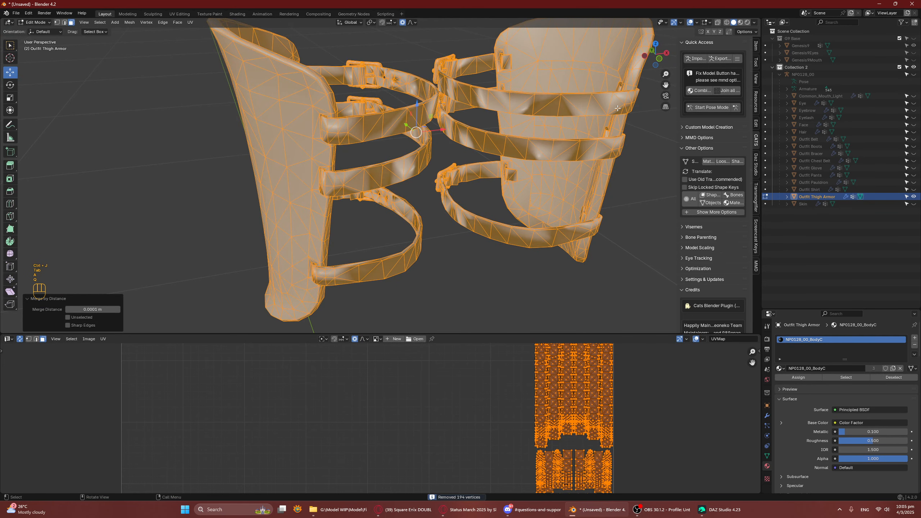
pyautogui.hotkey('shift', 'n')
pyautogui.hotkey('shift', 'n')
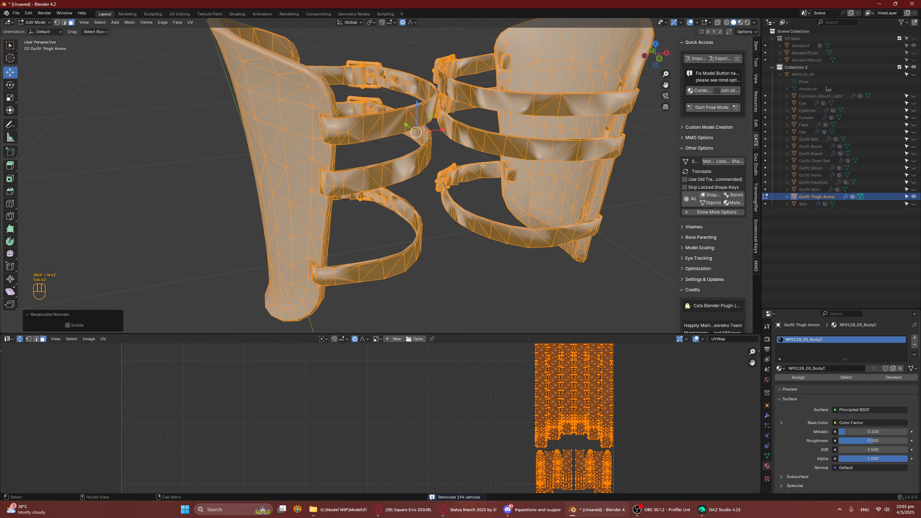
pyautogui.press('Tab')
pyautogui.scroll(-2, 428, 156)
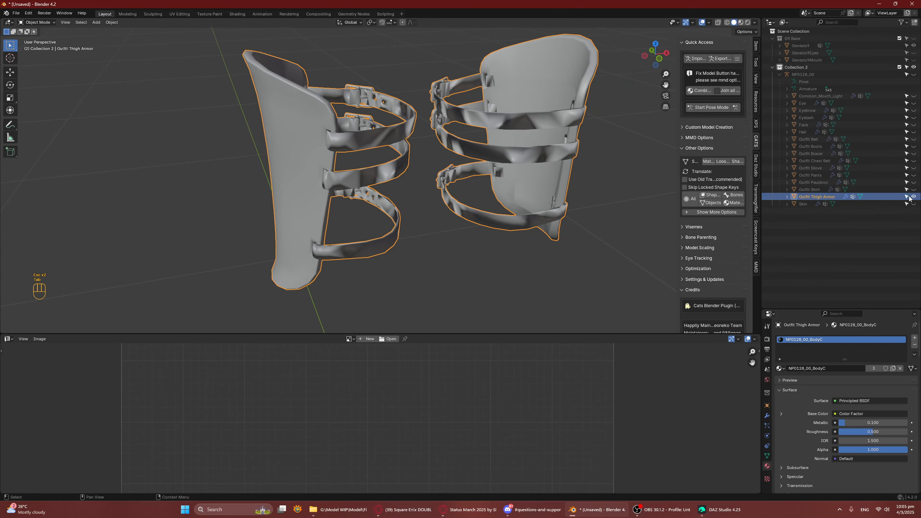
# Step: Show Outfit Pants instead of the thigh armor and select the edge loop around an upper thigh hole in its mesh
pyautogui.click(913, 197)
pyautogui.click(913, 174)
pyautogui.moveTo(484, 179); pyautogui.dragTo(421, 127, button='middle')
pyautogui.click(281, 139)
pyautogui.press('Tab')
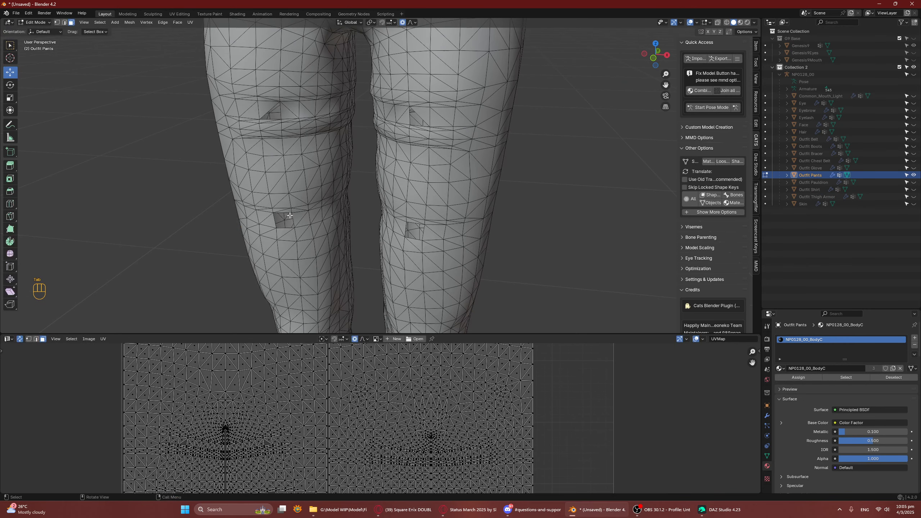
pyautogui.press('2')
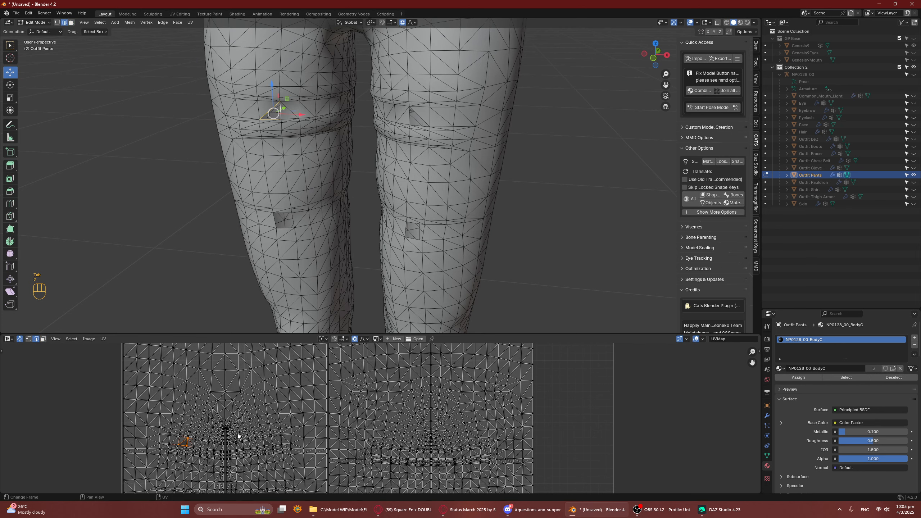
pyautogui.press('Tab')
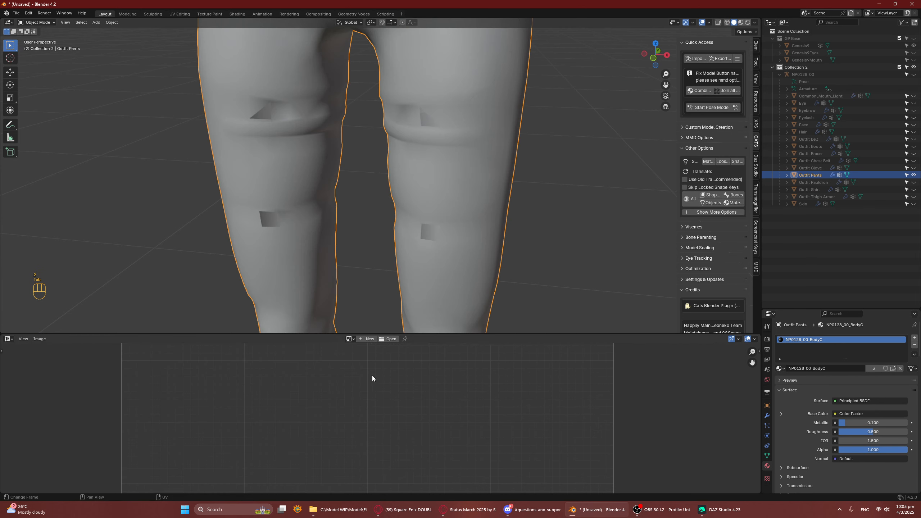
# Step: Examine Outfit Thigh Armor's straps and UV layout in Edit Mode, and switch visibility back to Outfit Pants
pyautogui.click(913, 196)
pyautogui.click(913, 174)
pyautogui.moveTo(399, 163); pyautogui.dragTo(375, 175, button='middle')
pyautogui.scroll(4, 376, 175)
pyautogui.click(590, 132)
pyautogui.press('Tab')
pyautogui.scroll(-5, 339, 420)
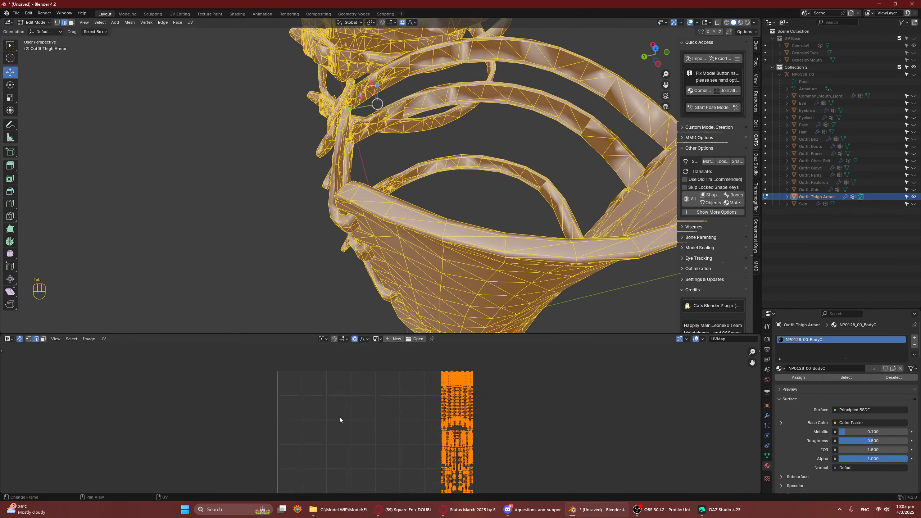
pyautogui.moveTo(339, 415); pyautogui.dragTo(343, 355, button='middle')
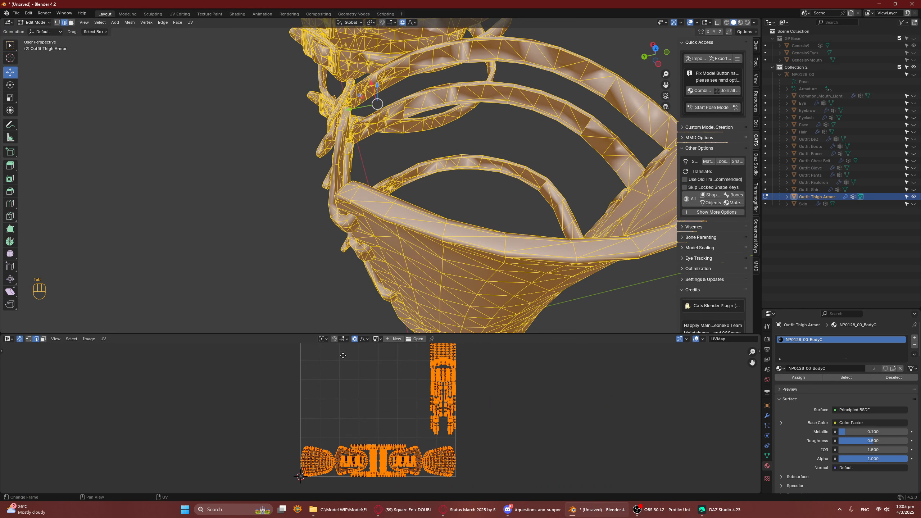
pyautogui.click(913, 197)
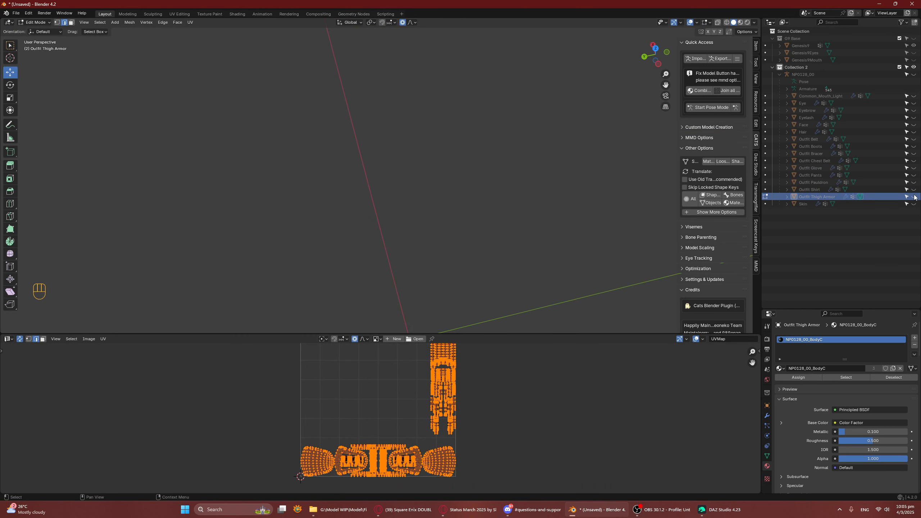
pyautogui.click(913, 175)
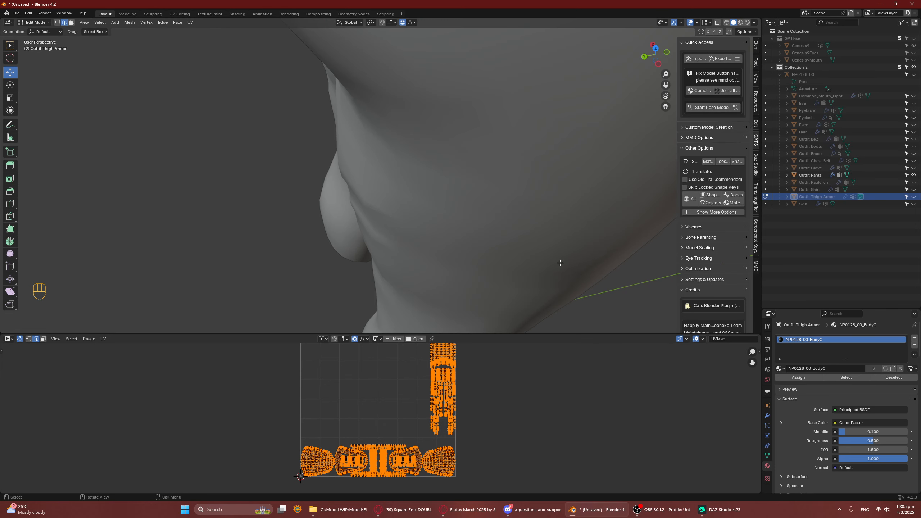
# Step: Leave the thigh armor's Edit Mode and open Outfit Pants for editing around the thigh holes
pyautogui.moveTo(559, 261); pyautogui.dragTo(357, 178, button='middle')
pyautogui.hotkey('ctrl', 'Tab')
pyautogui.click(416, 221)
pyautogui.click(428, 188)
pyautogui.scroll(-4, 417, 232)
pyautogui.press('Tab')
pyautogui.scroll(3, 384, 439)
pyautogui.moveTo(383, 435); pyautogui.dragTo(479, 491, button='middle')
pyautogui.scroll(1, 376, 443)
pyautogui.moveTo(399, 174); pyautogui.dragTo(391, 162, button='middle')
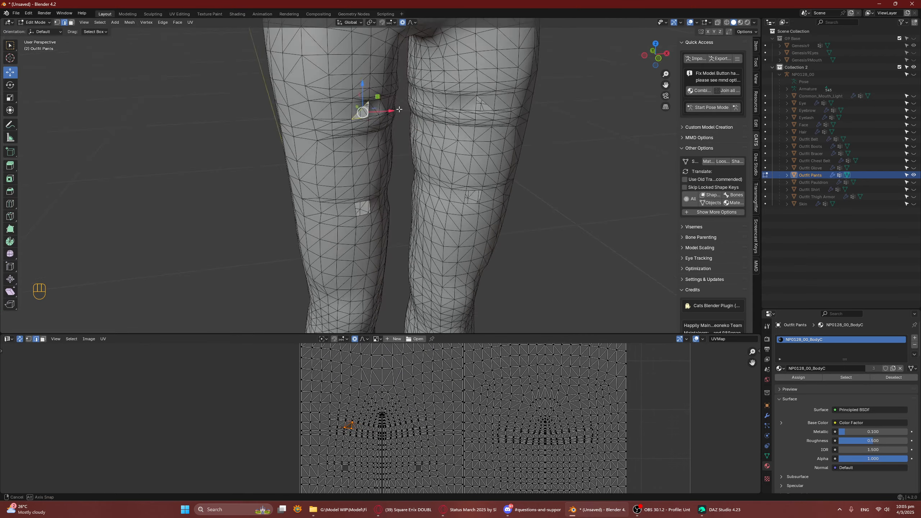
# Step: Fill the four open holes on the pants' thighs with a face from each hole's edge loop
pyautogui.press('a')
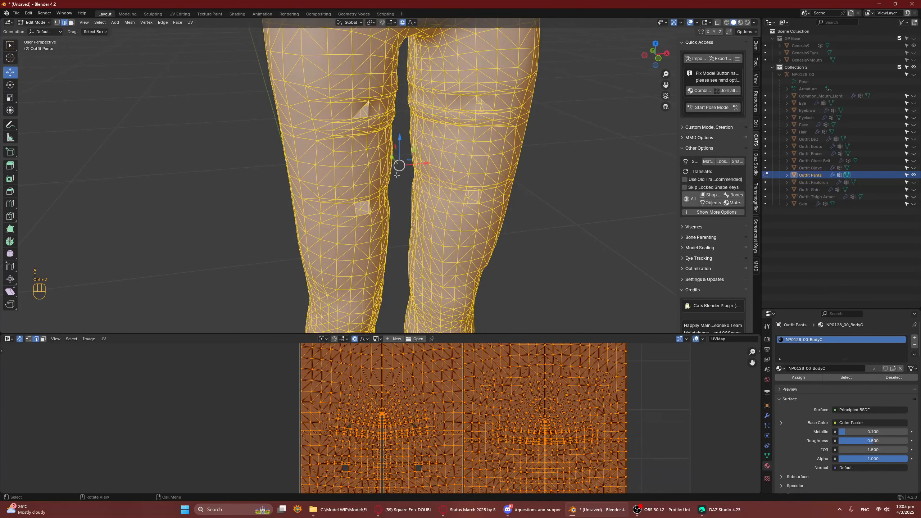
pyautogui.hotkey('ctrl', 'z')
pyautogui.press('2')
pyautogui.keyDown('alt'); pyautogui.click(367, 112); pyautogui.keyUp('alt')
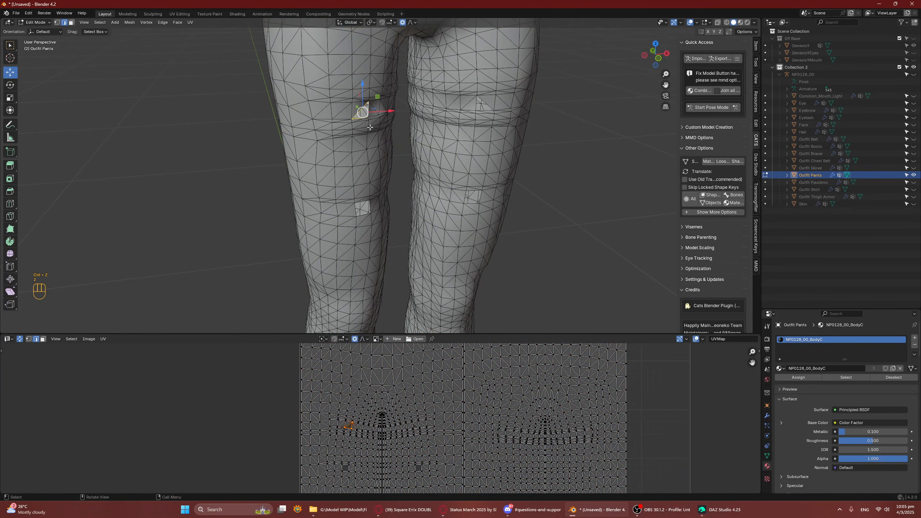
pyautogui.keyDown('alt'); pyautogui.click(489, 104); pyautogui.keyUp('alt')
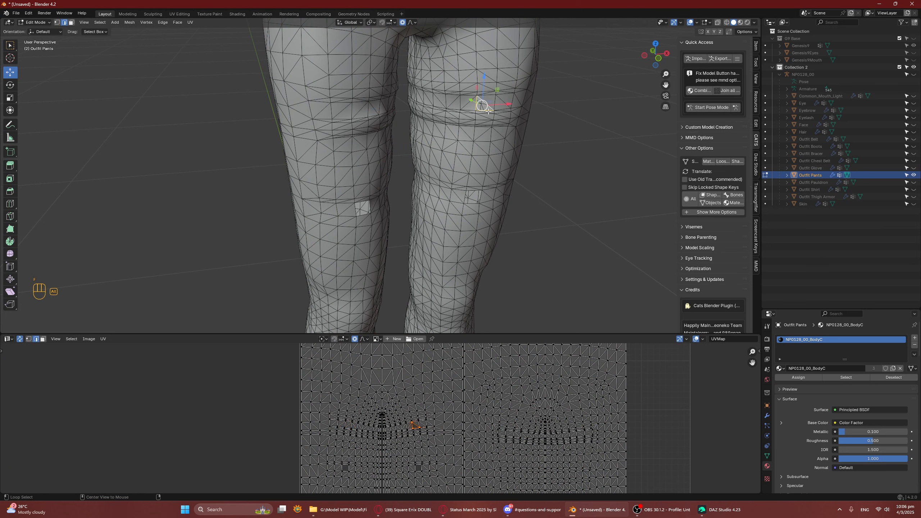
pyautogui.keyDown('alt'); pyautogui.click(484, 201); pyautogui.keyUp('alt')
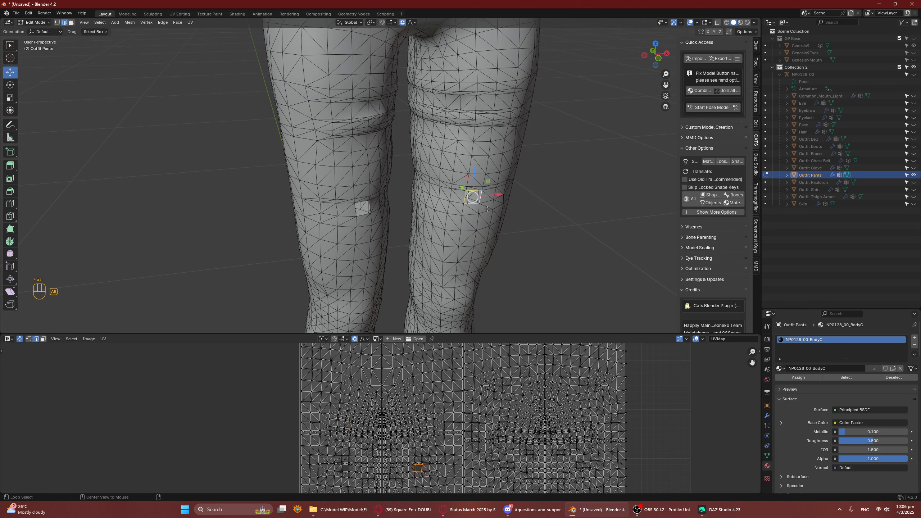
pyautogui.press('f')
pyautogui.keyDown('alt'); pyautogui.click(376, 210); pyautogui.keyUp('alt')
pyautogui.press('f')
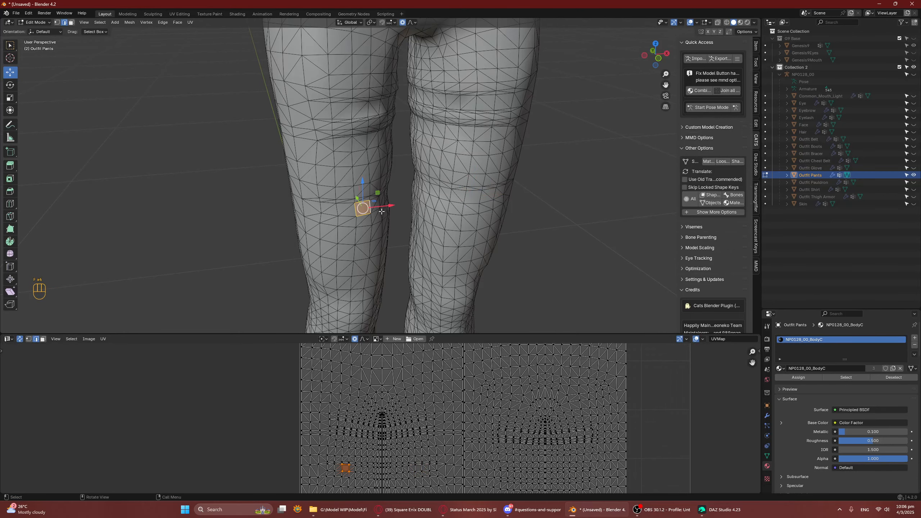
# Step: Clear the selection, check the filled pants from several sides, and return to Object Mode
pyautogui.press('a')
pyautogui.press('a')
pyautogui.moveTo(377, 166); pyautogui.dragTo(532, 156, button='middle')
pyautogui.keyDown('shift'); pyautogui.moveTo(484, 118); pyautogui.dragTo(490, 171, button='middle'); pyautogui.keyUp('shift')
pyautogui.moveTo(508, 145); pyautogui.dragTo(370, 133, button='middle')
pyautogui.scroll(-5, 416, 129)
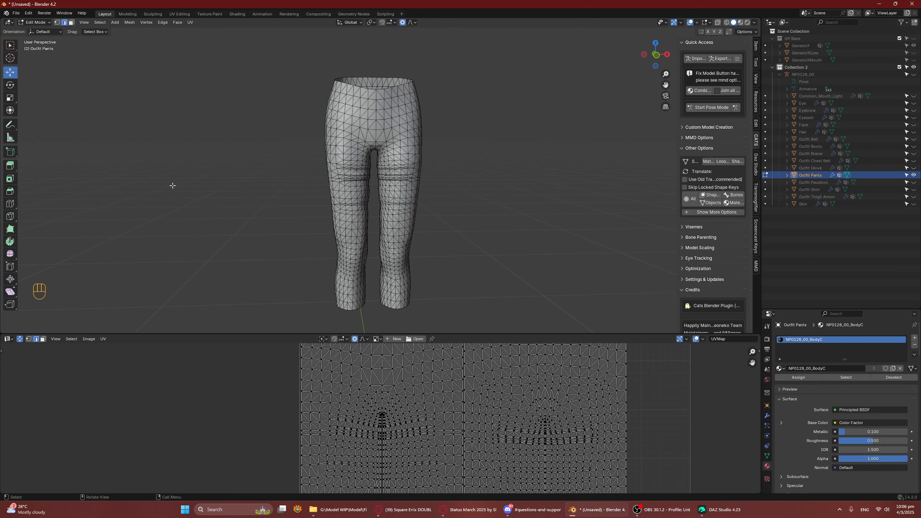
pyautogui.press('Tab')
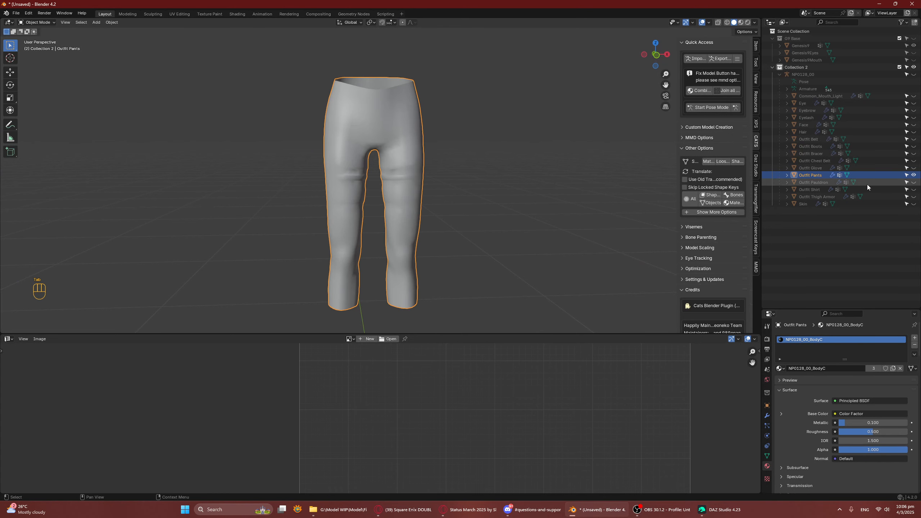
# Step: Show all the outfit pieces together, and hide the thigh armor, boots, pants and belt one after another
pyautogui.click(913, 176)
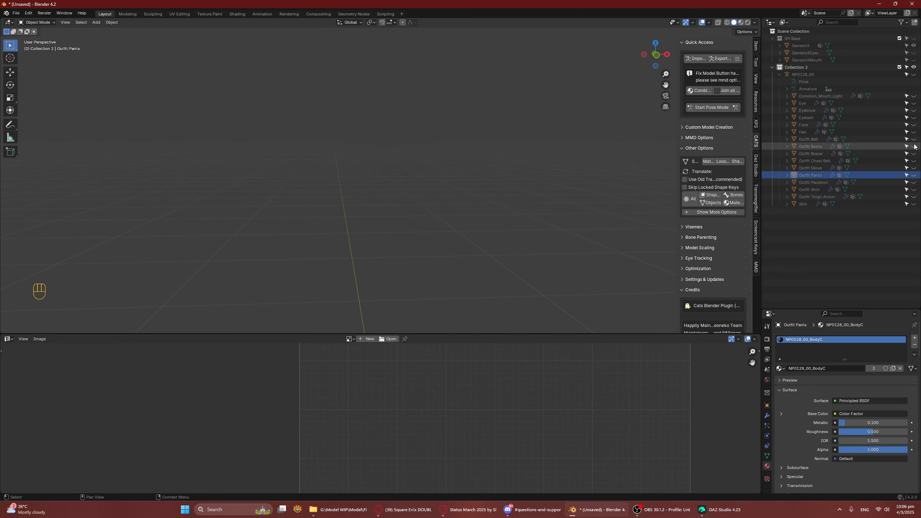
pyautogui.moveTo(913, 139); pyautogui.dragTo(917, 196)
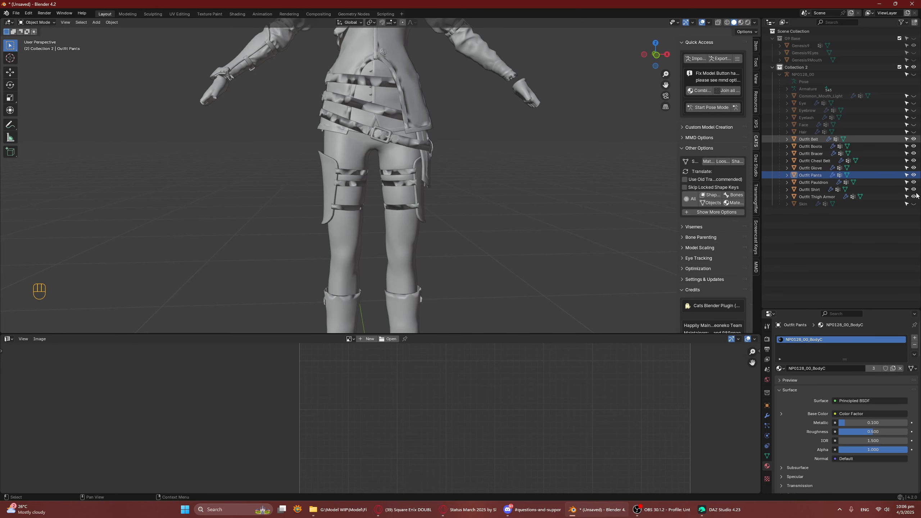
pyautogui.click(421, 203)
pyautogui.press('h')
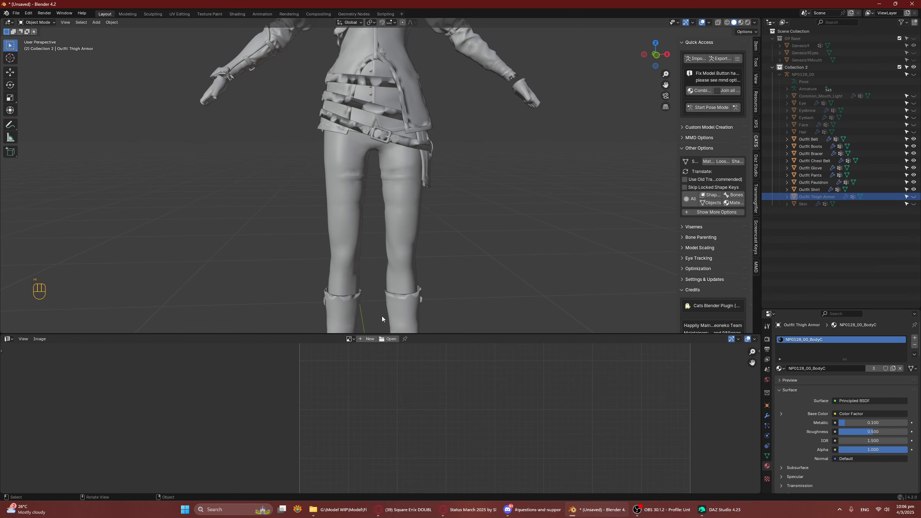
pyautogui.click(381, 318)
pyautogui.keyDown('shift'); pyautogui.moveTo(429, 254); pyautogui.dragTo(385, 221, button='middle'); pyautogui.keyUp('shift')
pyautogui.press('h')
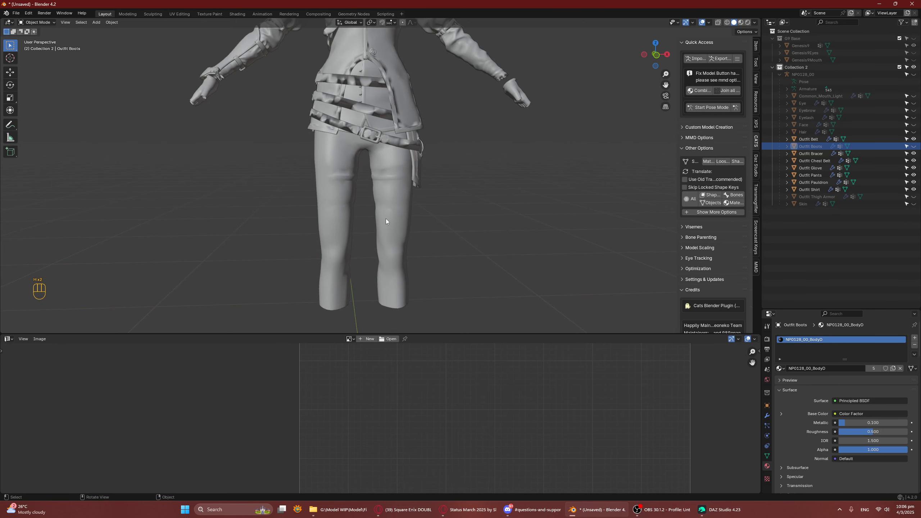
pyautogui.click(386, 218)
pyautogui.press('h')
pyautogui.click(394, 143)
pyautogui.press('h')
pyautogui.keyDown('shift'); pyautogui.moveTo(395, 143); pyautogui.dragTo(371, 223, button='middle'); pyautogui.keyUp('shift')
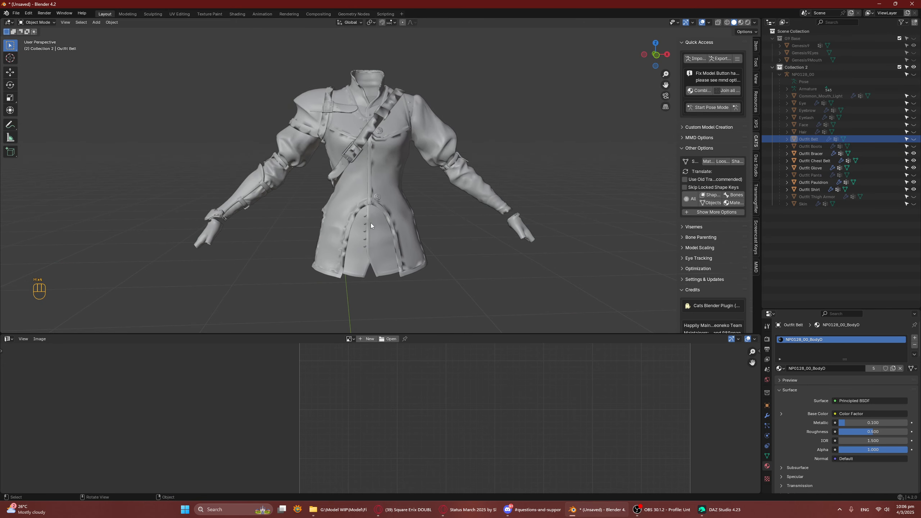
# Step: Try hiding Outfit Chest Belt and Outfit Pauldron, and make both visible again
pyautogui.scroll(2, 371, 223)
pyautogui.click(333, 143)
pyautogui.press('h')
pyautogui.click(312, 81)
pyautogui.press('h')
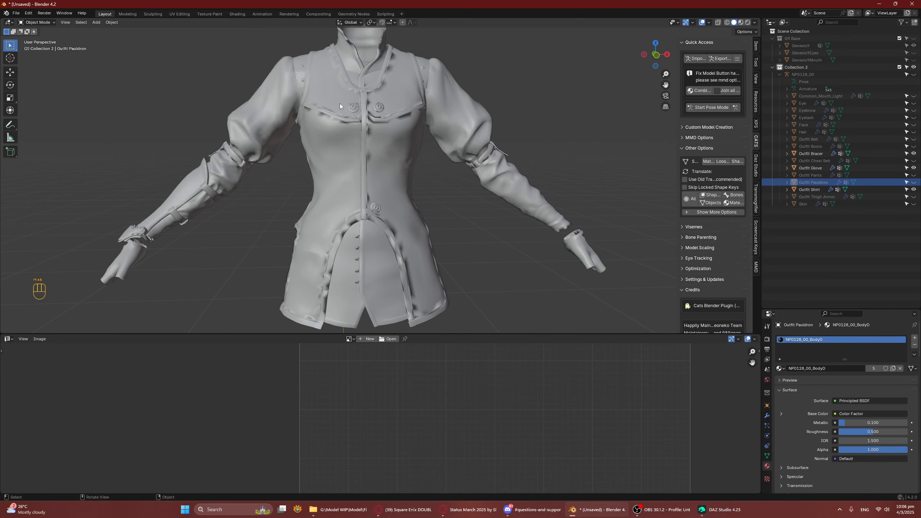
pyautogui.hotkey('ctrl', 'z')
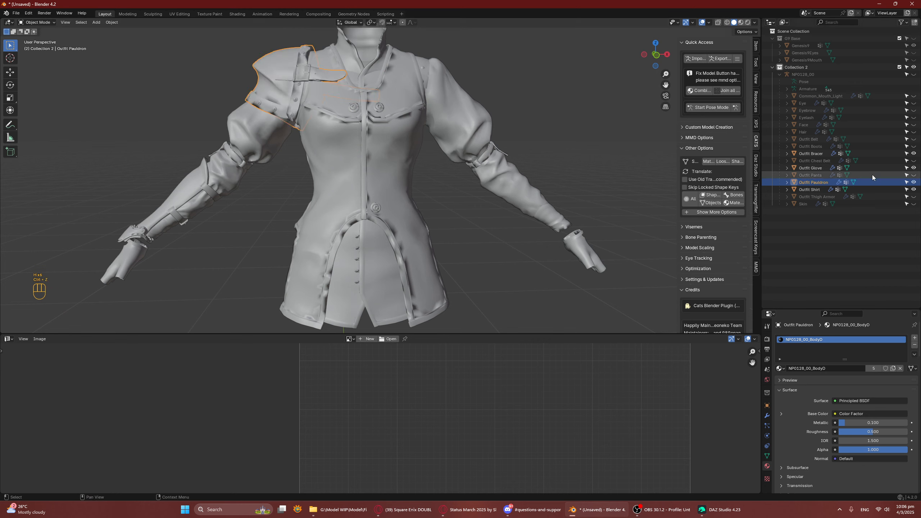
pyautogui.click(913, 161)
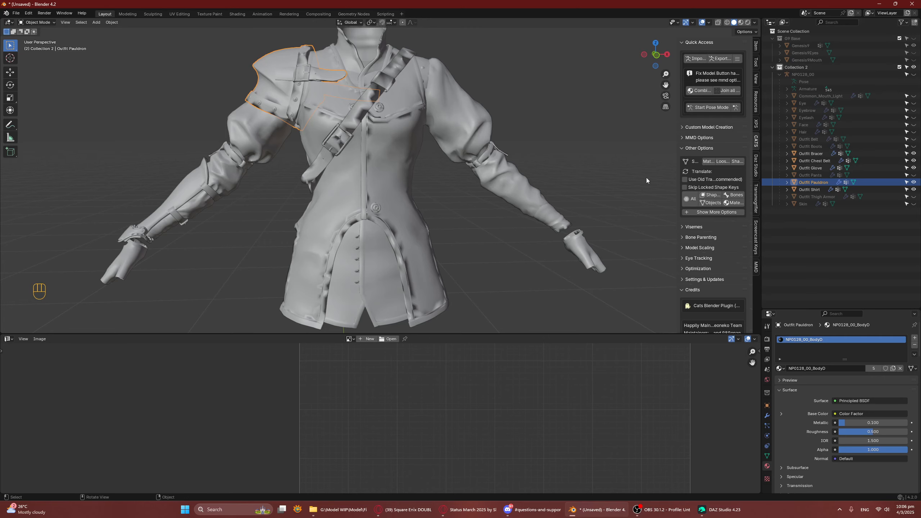
# Step: Inspect how the pauldron strap meets the chest belt across the back, and hide both objects
pyautogui.moveTo(646, 177); pyautogui.dragTo(461, 233, button='middle')
pyautogui.scroll(4, 452, 238)
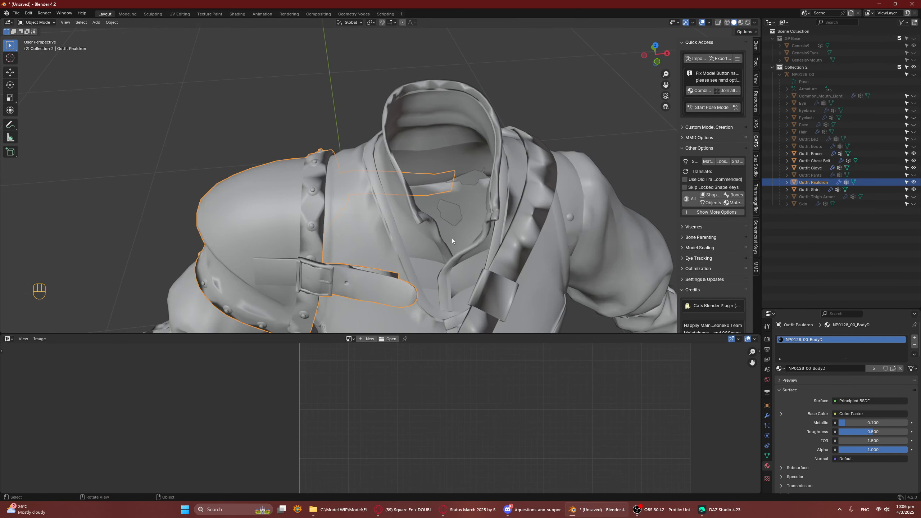
pyautogui.moveTo(394, 276); pyautogui.dragTo(320, 194, button='middle')
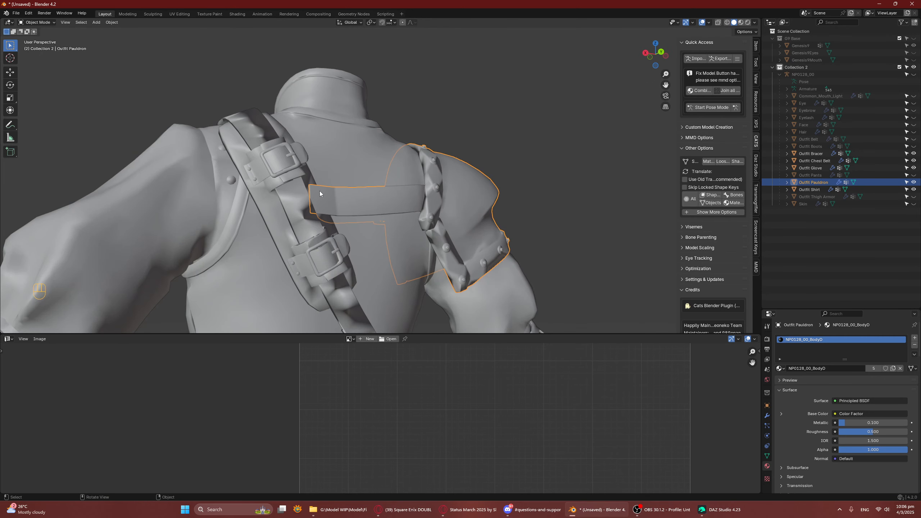
pyautogui.scroll(-5, 328, 134)
pyautogui.keyDown('shift'); pyautogui.moveTo(337, 231); pyautogui.dragTo(312, 145, button='middle'); pyautogui.keyUp('shift')
pyautogui.click(323, 144)
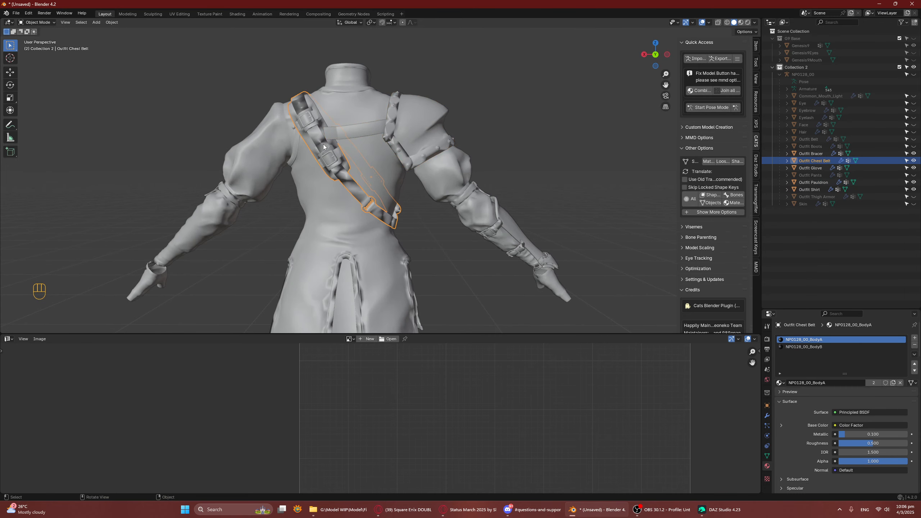
pyautogui.keyDown('shift'); pyautogui.click(334, 137); pyautogui.keyUp('shift')
pyautogui.moveTo(474, 128); pyautogui.dragTo(429, 129, button='middle')
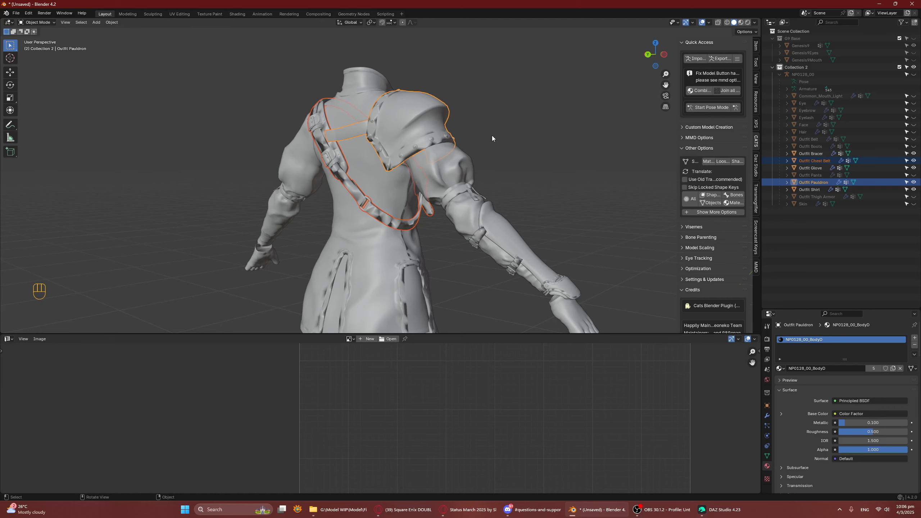
pyautogui.press('h')
pyautogui.moveTo(493, 137); pyautogui.dragTo(203, 266, button='middle')
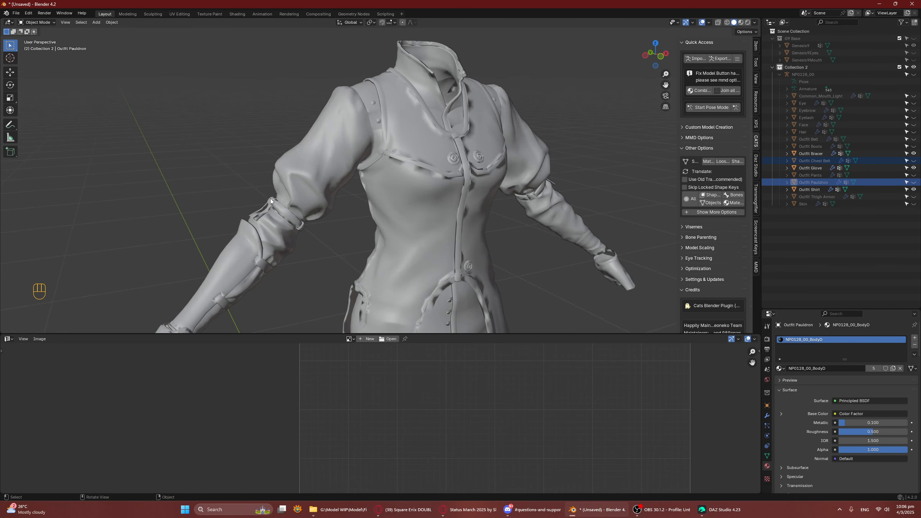
# Step: Hide the Outfit Bracer object to expose the shirt sleeve and the wrist underneath
pyautogui.click(249, 248)
pyautogui.keyDown('shift'); pyautogui.moveTo(249, 247); pyautogui.dragTo(355, 132, button='middle'); pyautogui.keyUp('shift')
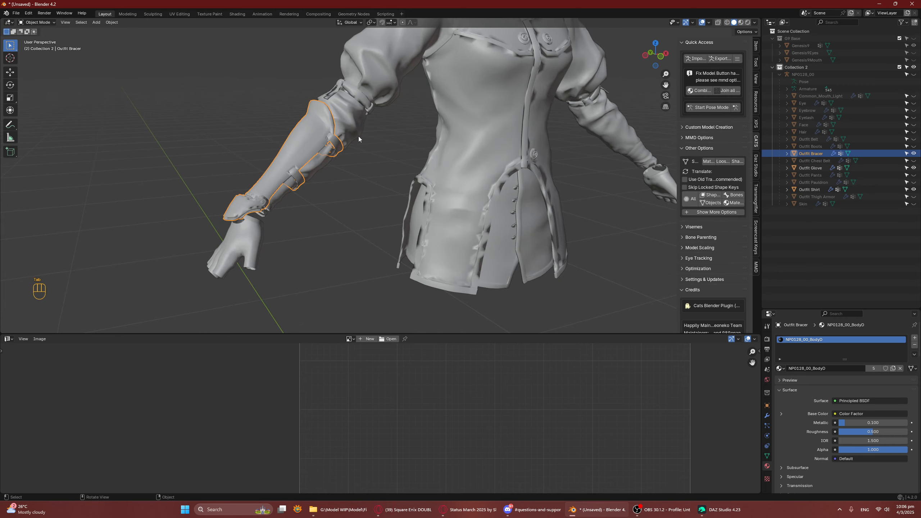
pyautogui.press('h')
pyautogui.scroll(5, 264, 214)
pyautogui.scroll(2, 270, 217)
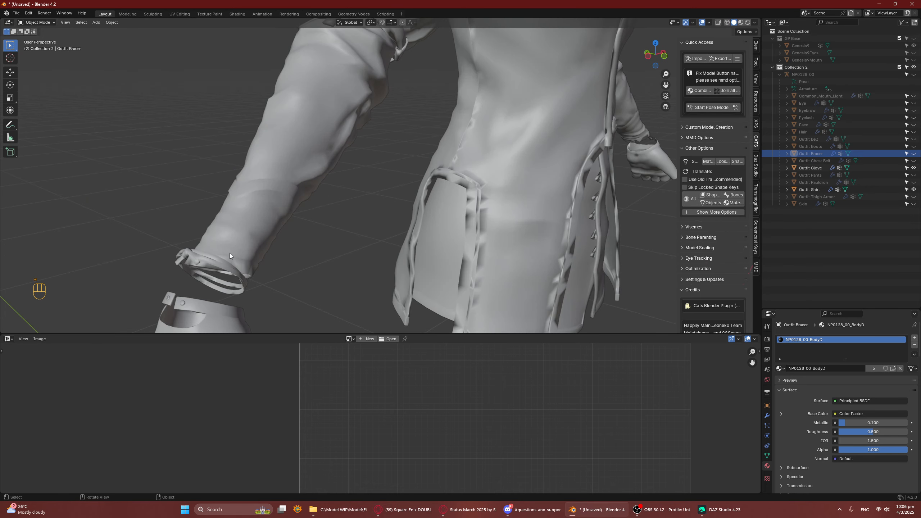
# Step: Edit the Outfit Shirt mesh and select the entire linked strap looped around the wrist
pyautogui.click(226, 259)
pyautogui.press('Tab')
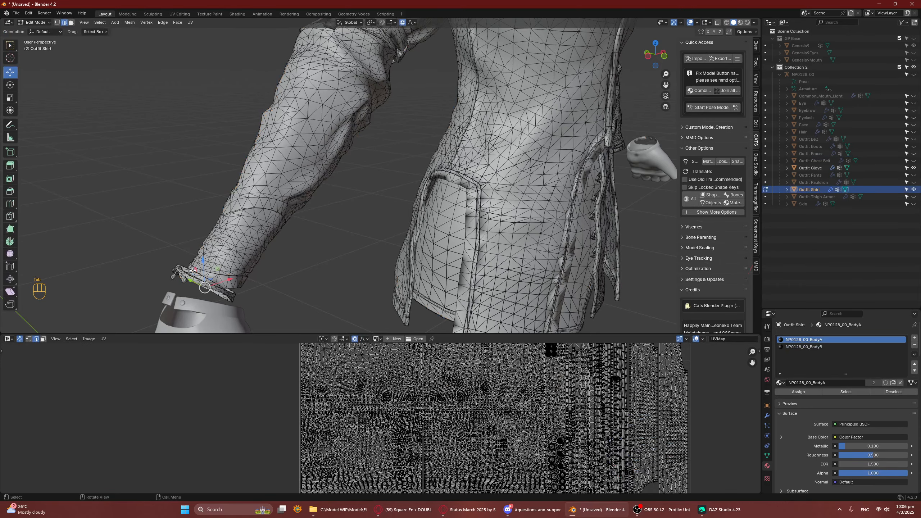
pyautogui.press('KP_Decimal')
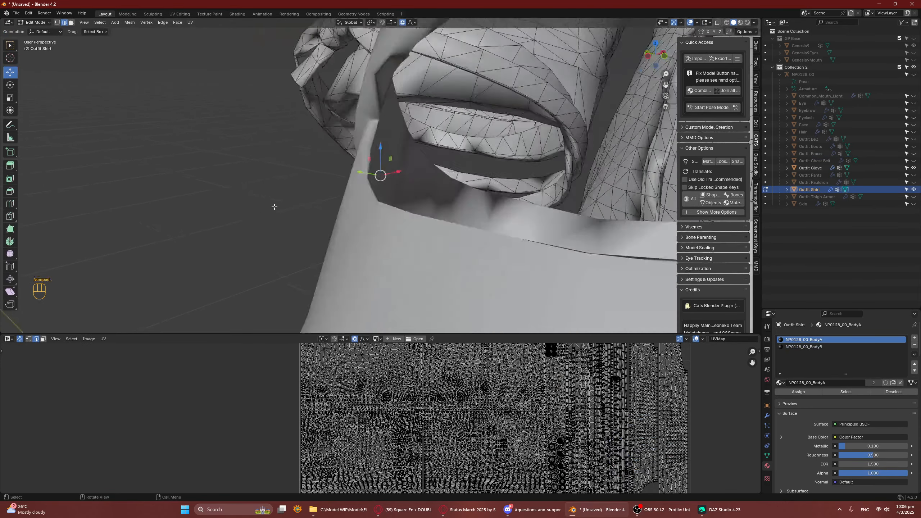
pyautogui.moveTo(274, 207); pyautogui.dragTo(384, 189, button='middle')
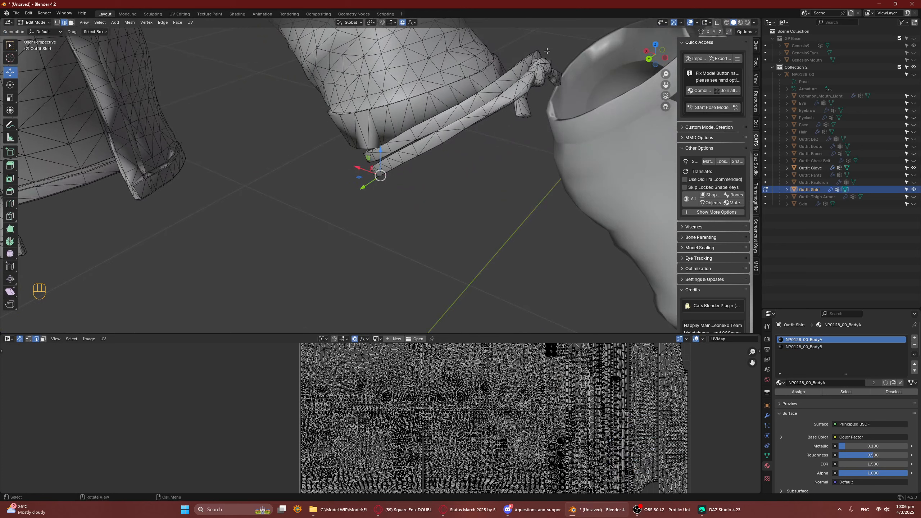
pyautogui.click(531, 85)
pyautogui.hotkey('ctrl', 'l')
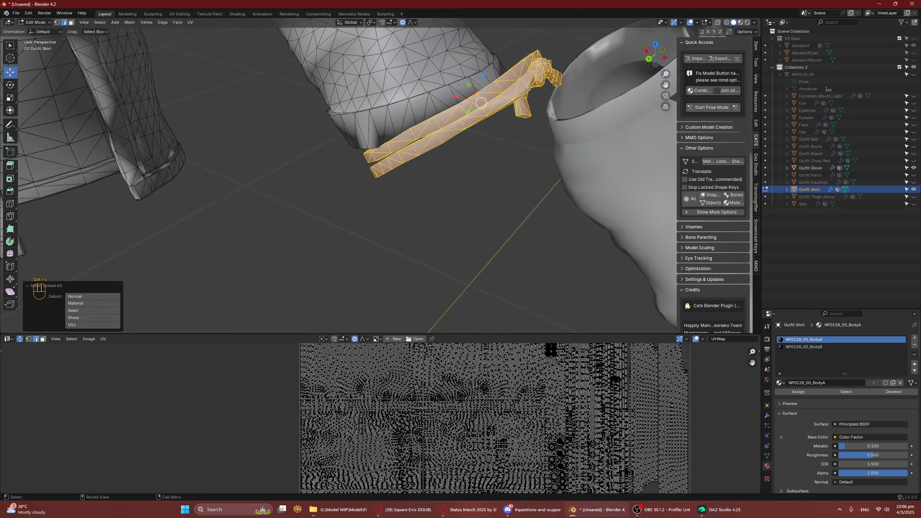
pyautogui.moveTo(529, 88); pyautogui.dragTo(439, 205, button='middle')
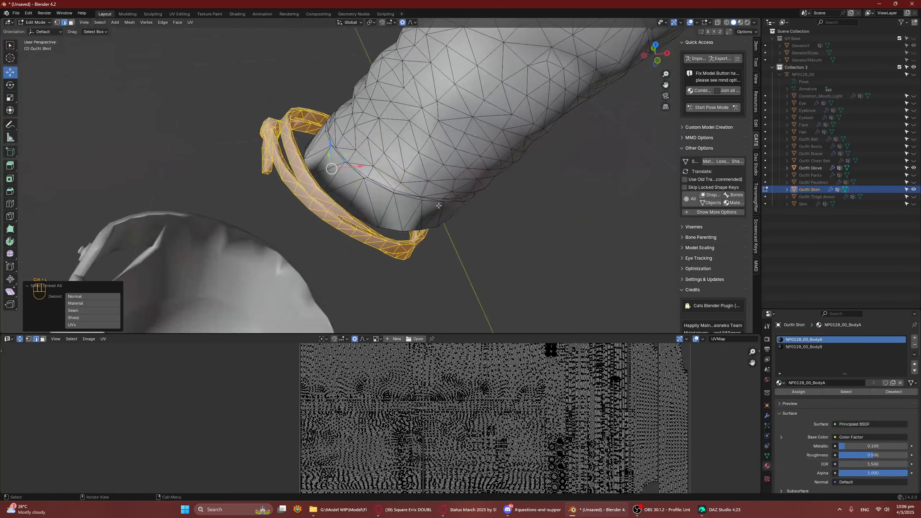
# Step: Separate the selected wrist strap from the shirt and select the new object in Object Mode
pyautogui.moveTo(364, 132); pyautogui.dragTo(357, 131, button='middle')
pyautogui.press('p')
pyautogui.click(370, 130)
pyautogui.press('Tab')
pyautogui.click(115, 99)
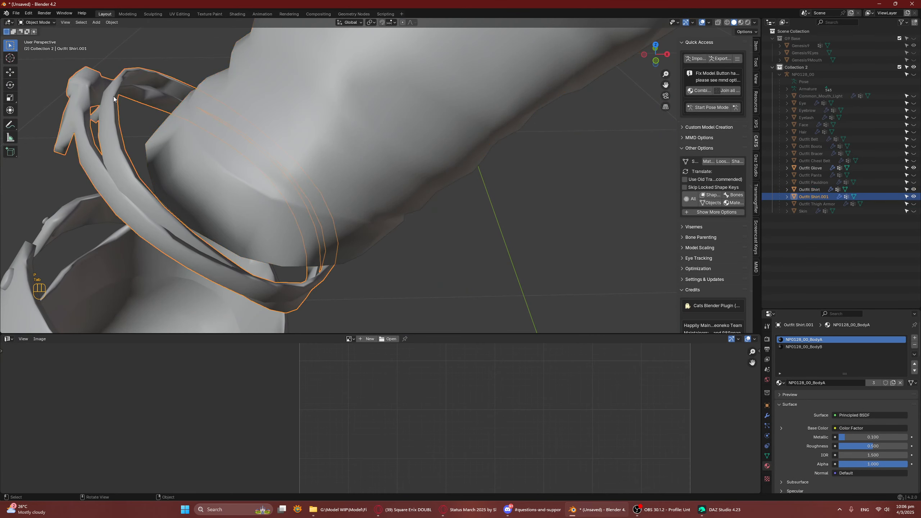
# Step: Rename the separated wrist strap as Outfit Bracelet and hide it
pyautogui.scroll(-5, 251, 169)
pyautogui.doubleClick(811, 197)
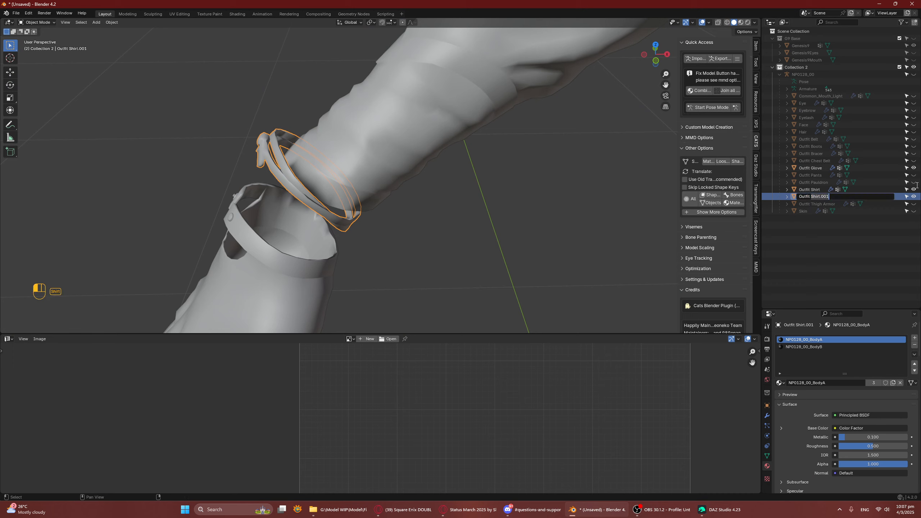
pyautogui.write('Bracelet')
pyautogui.press('Return')
pyautogui.scroll(-6, 336, 164)
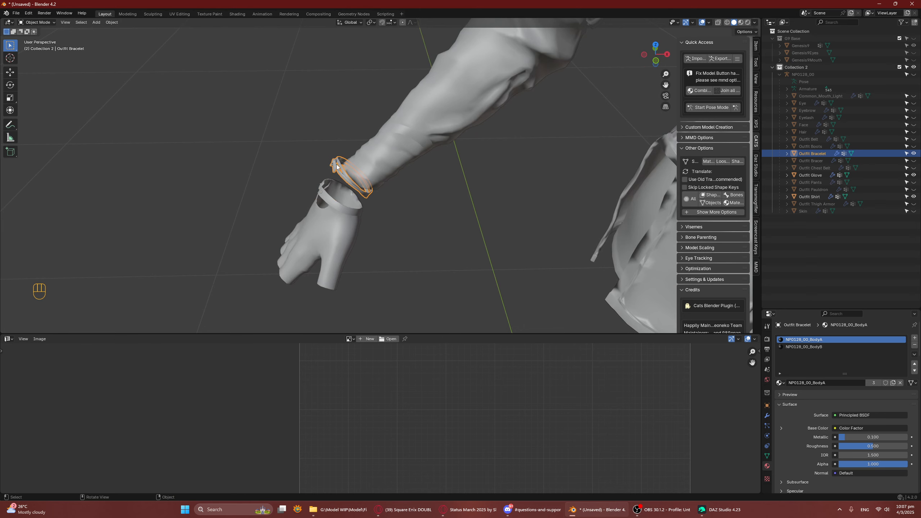
pyautogui.press('h')
pyautogui.moveTo(291, 207); pyautogui.dragTo(378, 194, button='middle')
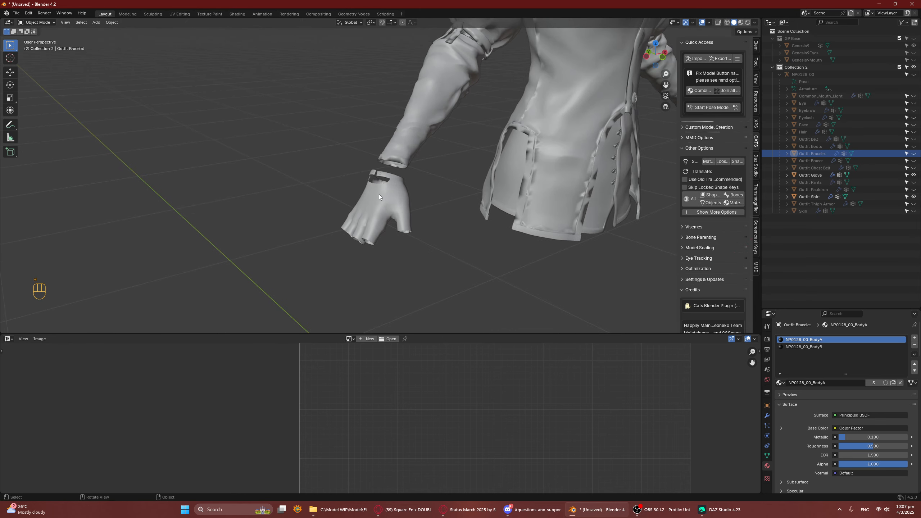
# Step: Edit the Outfit Shirt mesh and select the linked upper chest panel, limiting the selection to its UV island
pyautogui.click(393, 180)
pyautogui.scroll(-2, 414, 162)
pyautogui.moveTo(414, 162); pyautogui.dragTo(455, 145, button='middle')
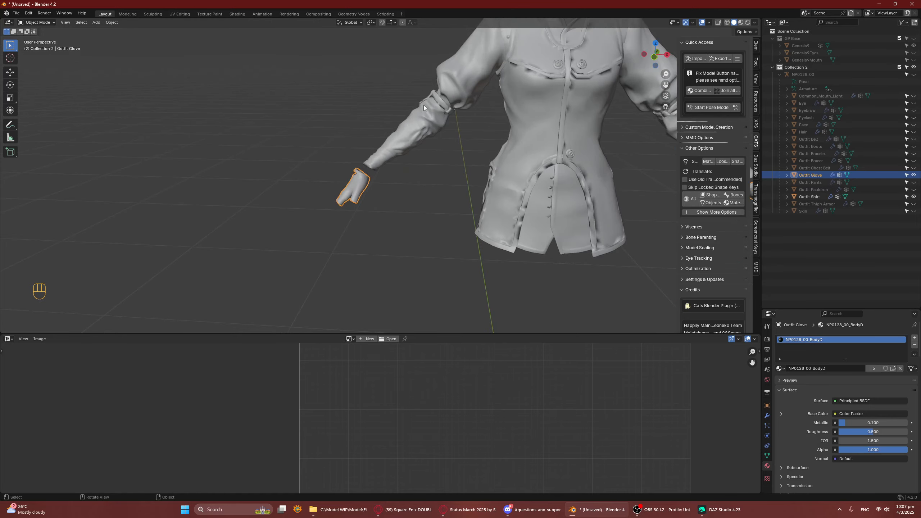
pyautogui.click(450, 109)
pyautogui.keyDown('shift'); pyautogui.moveTo(450, 111); pyautogui.dragTo(479, 228, button='middle'); pyautogui.keyUp('shift')
pyautogui.press('Tab')
pyautogui.scroll(3, 424, 199)
pyautogui.hotkey('ctrl', 'l')
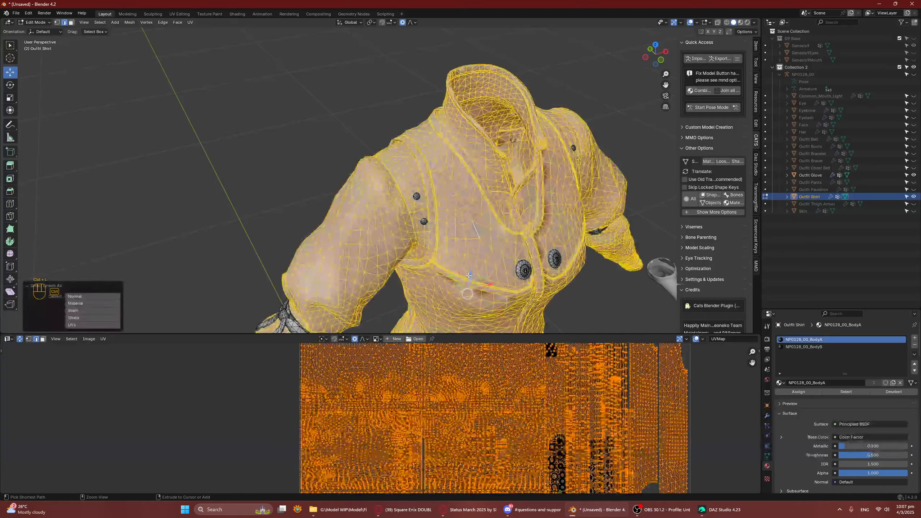
pyautogui.hotkey('ctrl', 'z')
pyautogui.hotkey('ctrl', 'l')
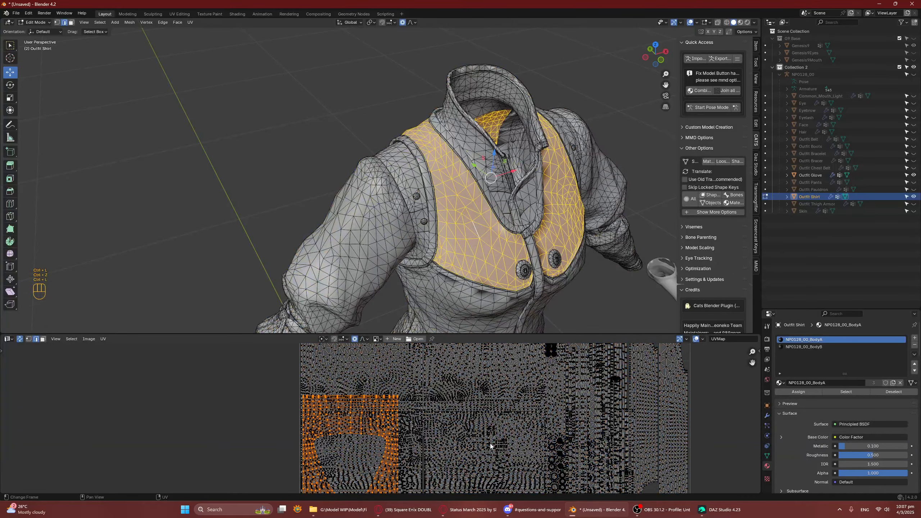
# Step: Try hiding the selected chest panel to look beneath it, and undo the hiding
pyautogui.press('h')
pyautogui.moveTo(391, 203); pyautogui.dragTo(449, 158, button='middle')
pyautogui.hotkey('ctrl', 'z')
pyautogui.scroll(-4, 363, 213)
pyautogui.press('Tab')
pyautogui.press('Tab')
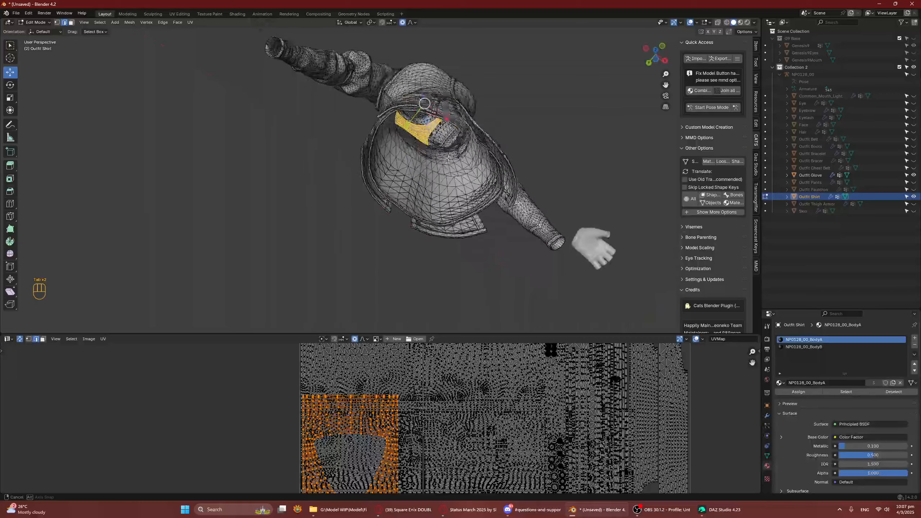
# Step: Select the UV-linked inner shirt panels beneath the coat, including the section seen through the rear opening
pyautogui.click(443, 200)
pyautogui.hotkey('ctrl', 'l')
pyautogui.hotkey('ctrl', 'z')
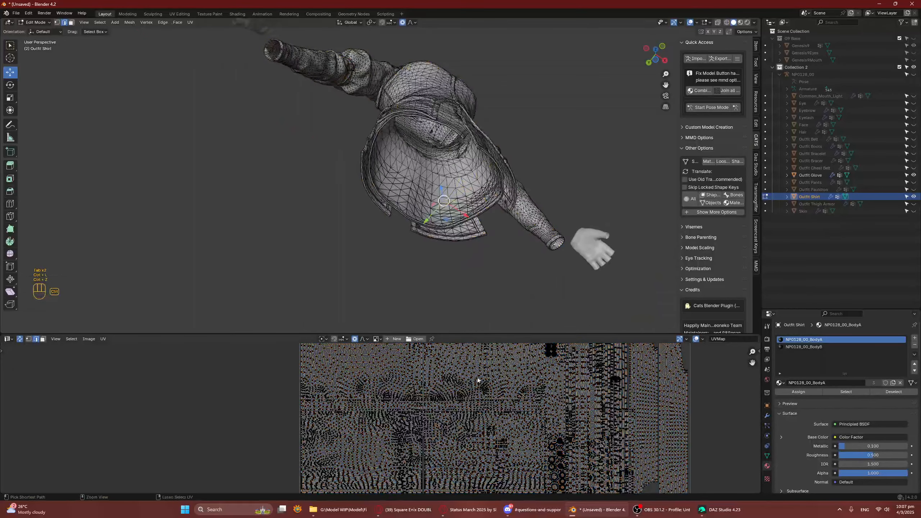
pyautogui.hotkey('ctrl', 'l')
pyautogui.moveTo(431, 312); pyautogui.dragTo(442, 188, button='middle')
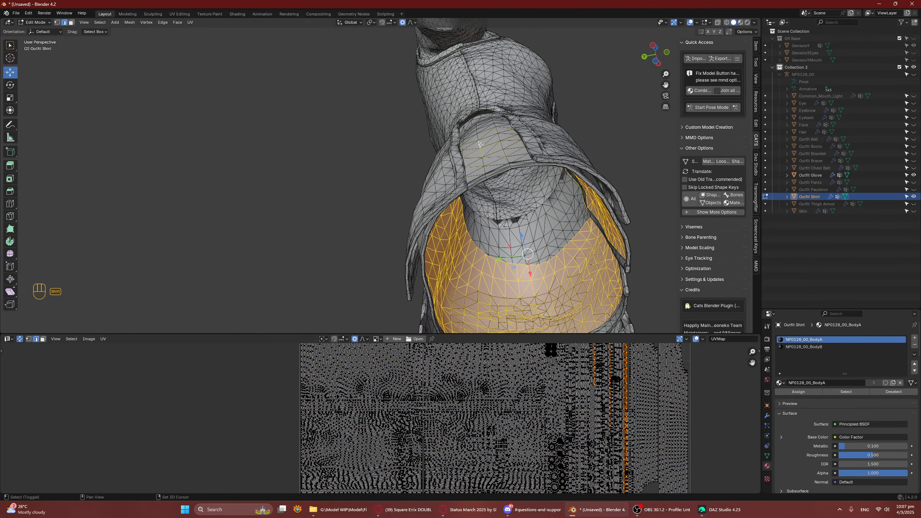
pyautogui.hotkey('ctrl', 'l')
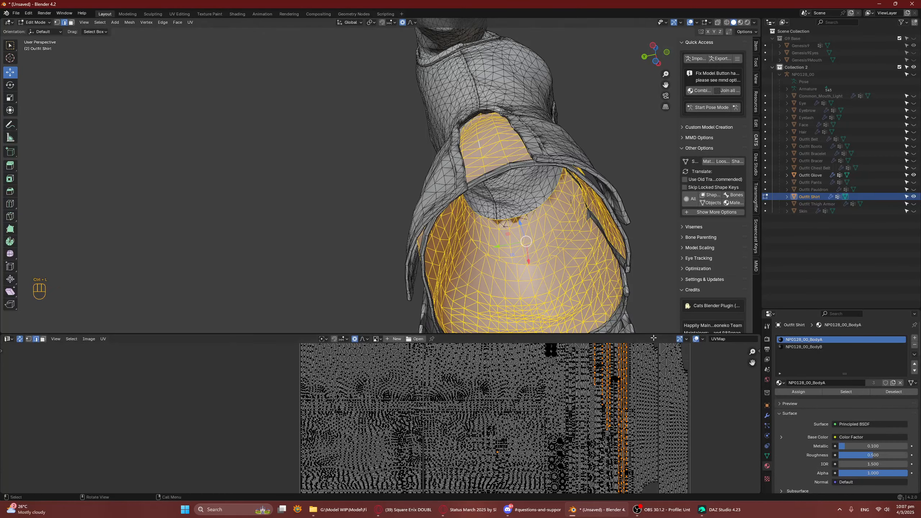
# Step: Try hiding the selected inner panels, undo it, and add the linked trim along their lower edge to the selection
pyautogui.press('h')
pyautogui.moveTo(547, 124); pyautogui.dragTo(508, 261, button='middle')
pyautogui.hotkey('ctrl', 'z')
pyautogui.hotkey('ctrl', 'l')
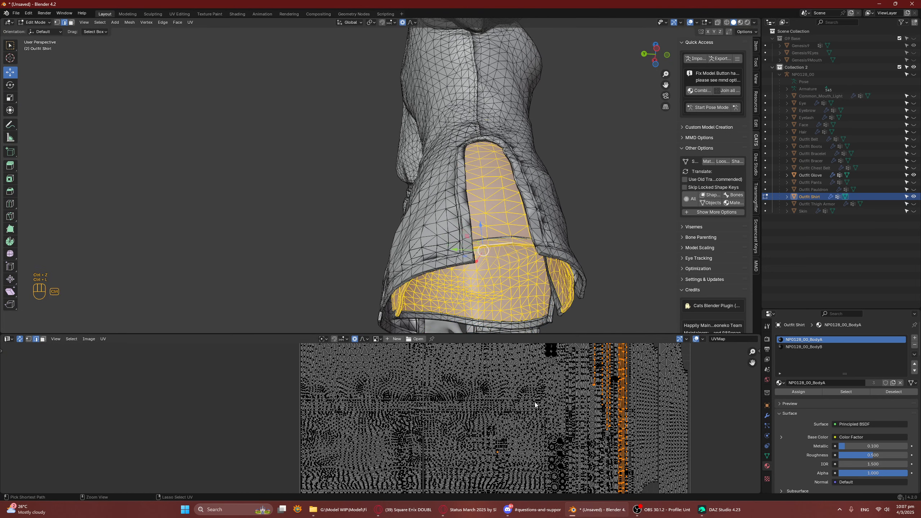
pyautogui.moveTo(534, 291); pyautogui.dragTo(616, 283, button='middle')
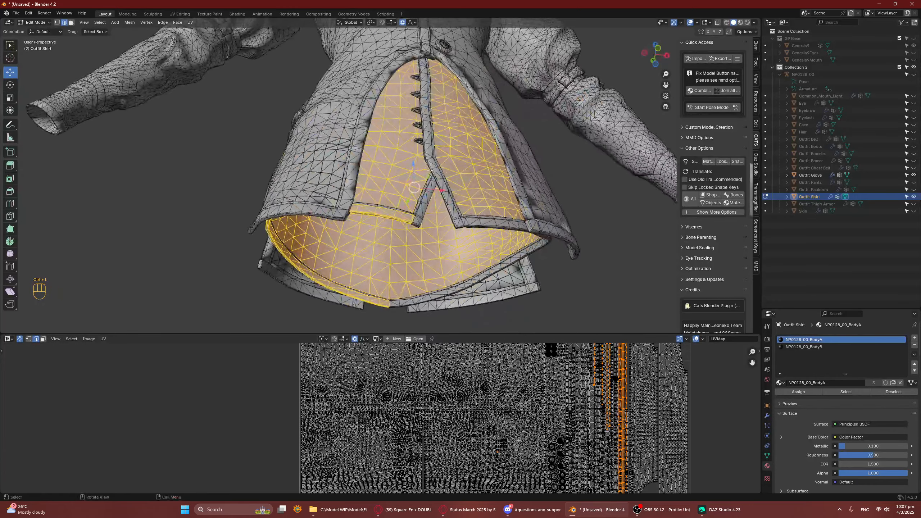
pyautogui.moveTo(437, 130); pyautogui.dragTo(446, 157, button='middle')
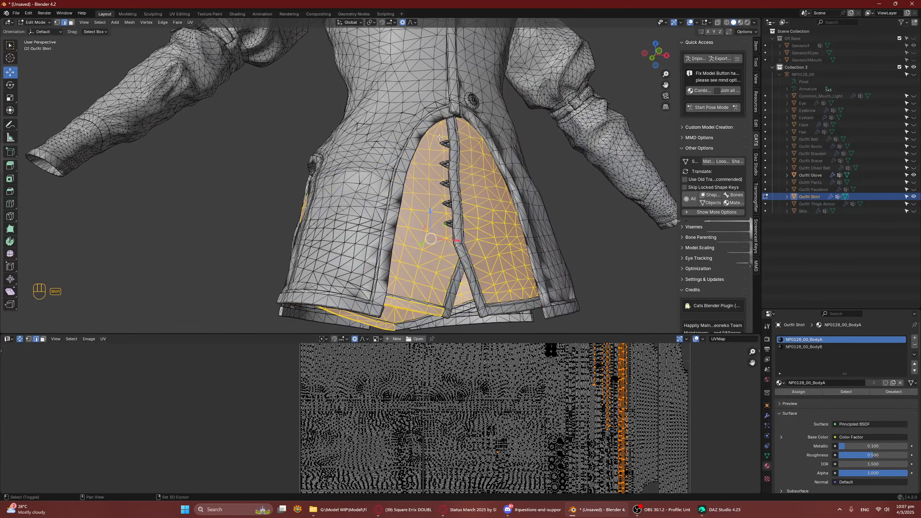
# Step: Add the linked front placket and its row of fastenings to the inner shirt selection
pyautogui.keyDown('shift'); pyautogui.moveTo(440, 137); pyautogui.dragTo(469, 249); pyautogui.keyUp('shift')
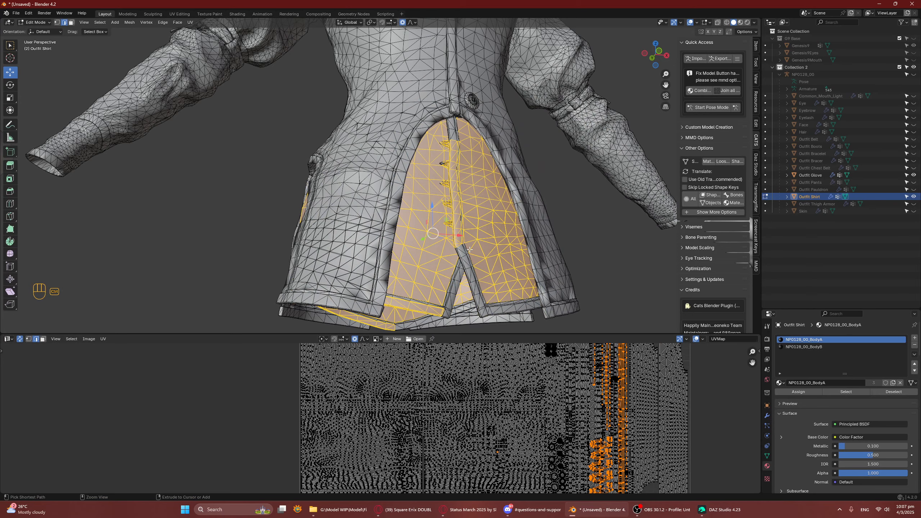
pyautogui.hotkey('ctrl', 'l')
pyautogui.hotkey('ctrl', 'z')
pyautogui.hotkey('ctrl', 'l')
pyautogui.moveTo(490, 279); pyautogui.dragTo(428, 225, button='middle')
pyautogui.moveTo(402, 282); pyautogui.dragTo(397, 243, button='middle')
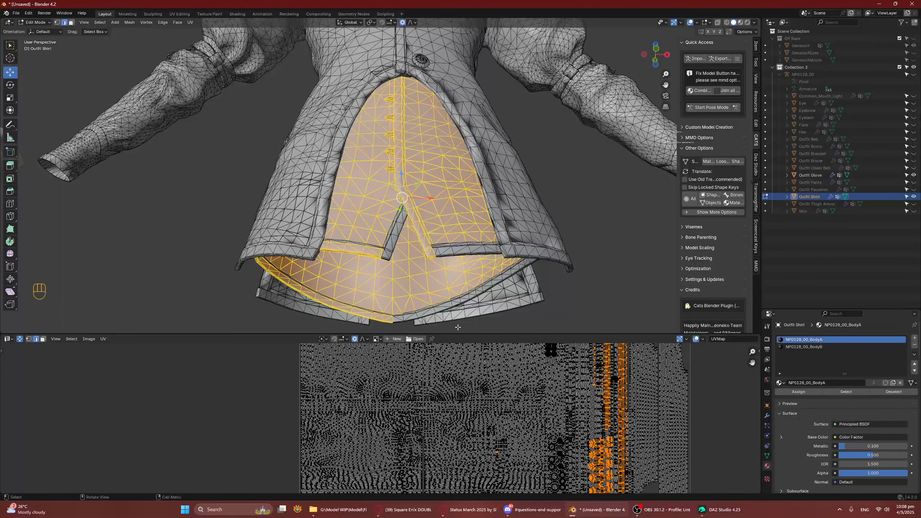
# Step: Switch to face selection and add the remaining linked hem trim around the front notch of the inner shirt
pyautogui.keyDown('shift'); pyautogui.click(375, 241); pyautogui.keyUp('shift')
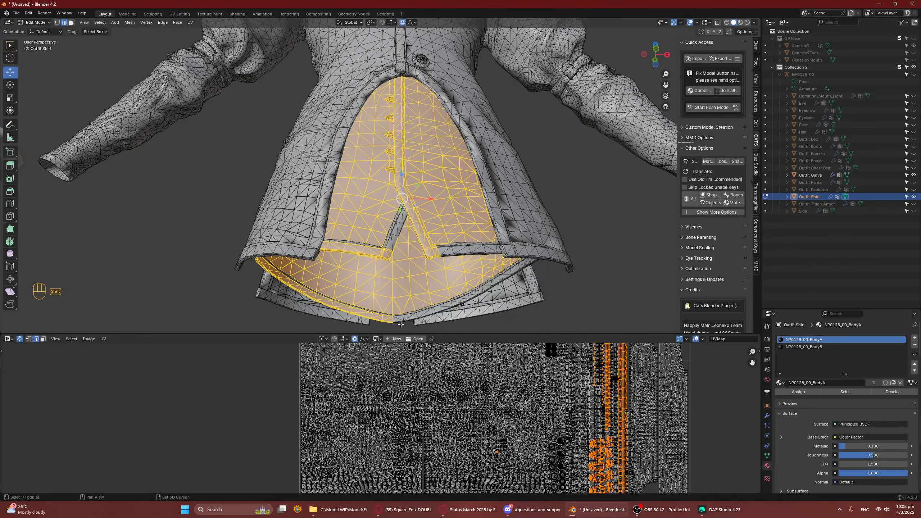
pyautogui.press('3')
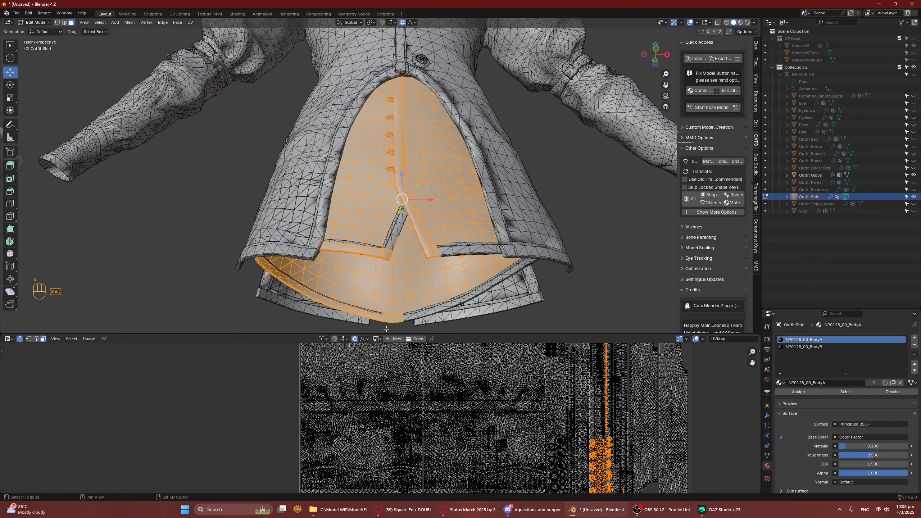
pyautogui.keyDown('shift'); pyautogui.click(394, 234); pyautogui.keyUp('shift')
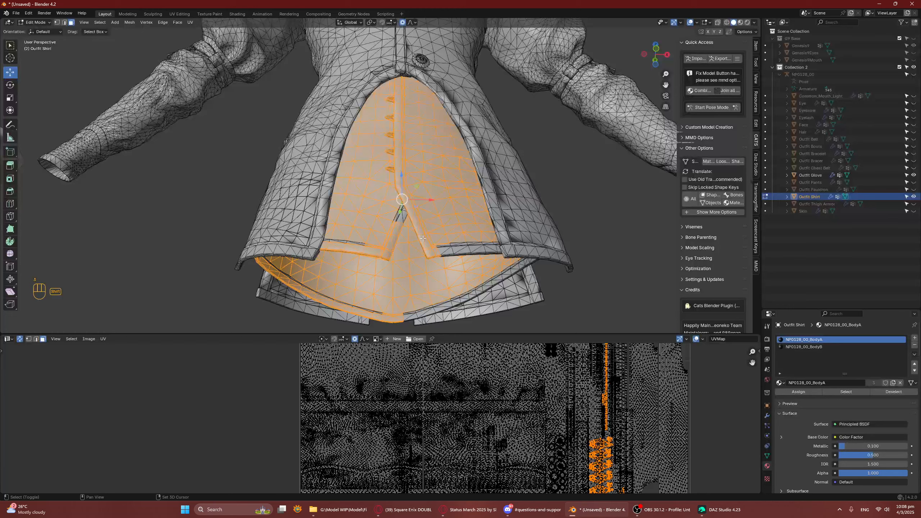
pyautogui.keyDown('shift'); pyautogui.click(446, 259); pyautogui.keyUp('shift')
pyautogui.hotkey('ctrl', 'l')
pyautogui.moveTo(454, 236); pyautogui.dragTo(424, 125, button='middle')
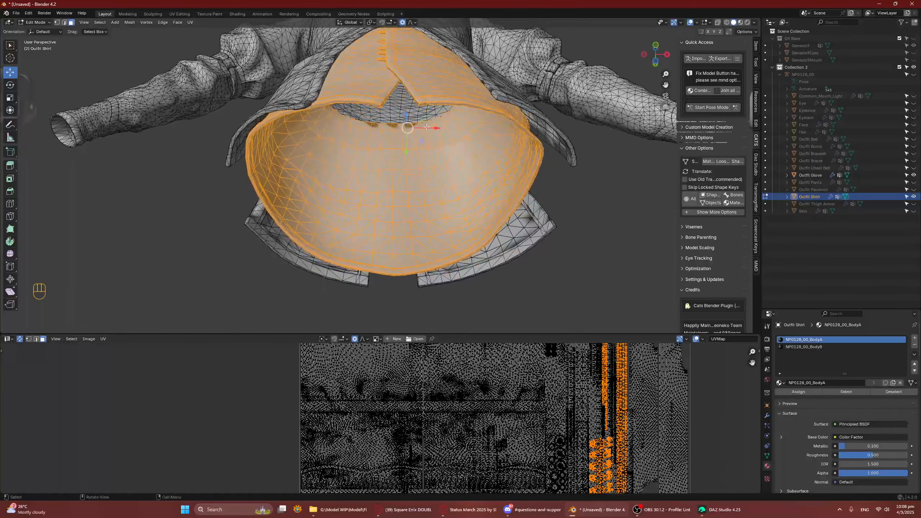
# Step: Separate the selected inner shirt from Outfit Shirt and select the new object in Object Mode
pyautogui.press('g')
pyautogui.rightClick(177, 162)
pyautogui.press('p')
pyautogui.moveTo(478, 166); pyautogui.dragTo(485, 178, button='middle')
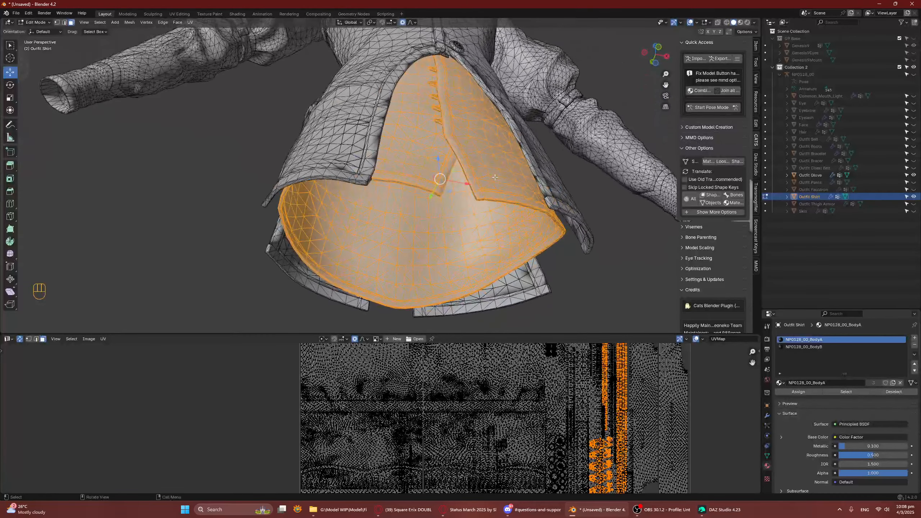
pyautogui.press('Tab')
pyautogui.press('Tab')
pyautogui.press('p')
pyautogui.click(544, 233)
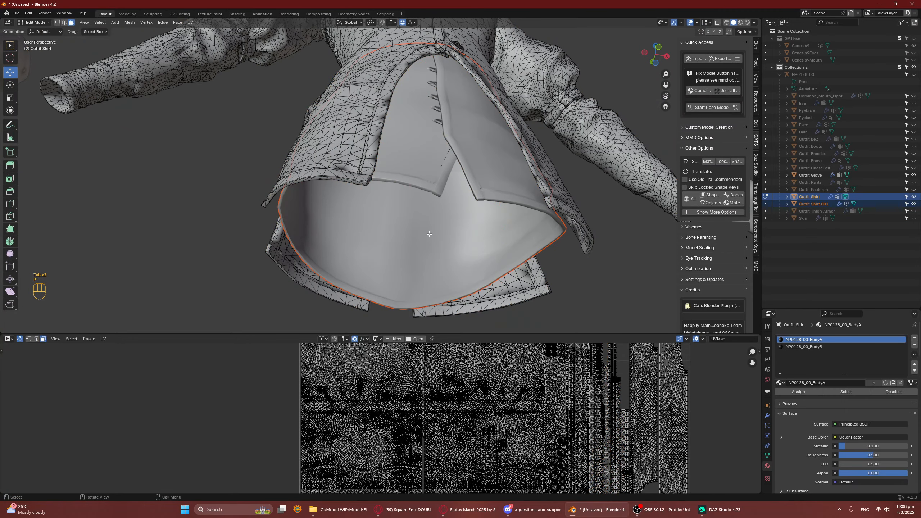
pyautogui.press('Tab')
pyautogui.click(843, 205)
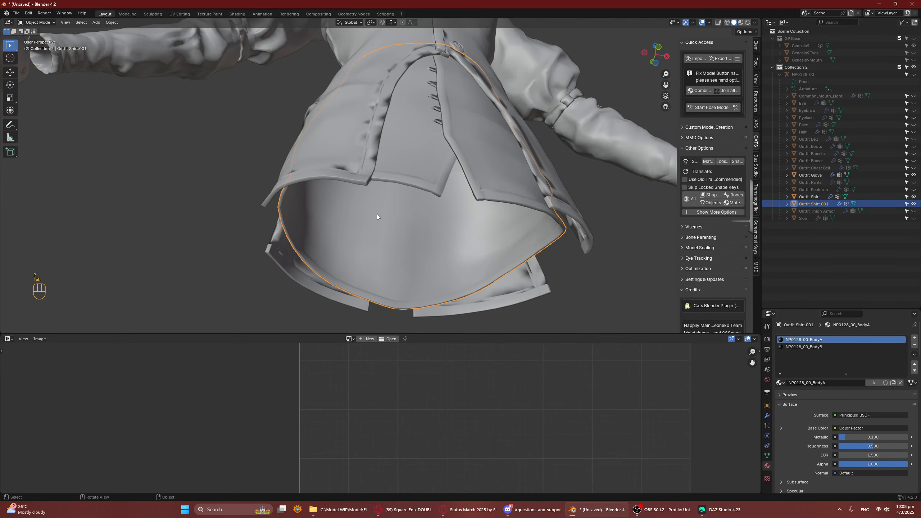
# Step: Examine the full UV layout of the separated inner shirt in Edit Mode
pyautogui.press('Tab')
pyautogui.press('a')
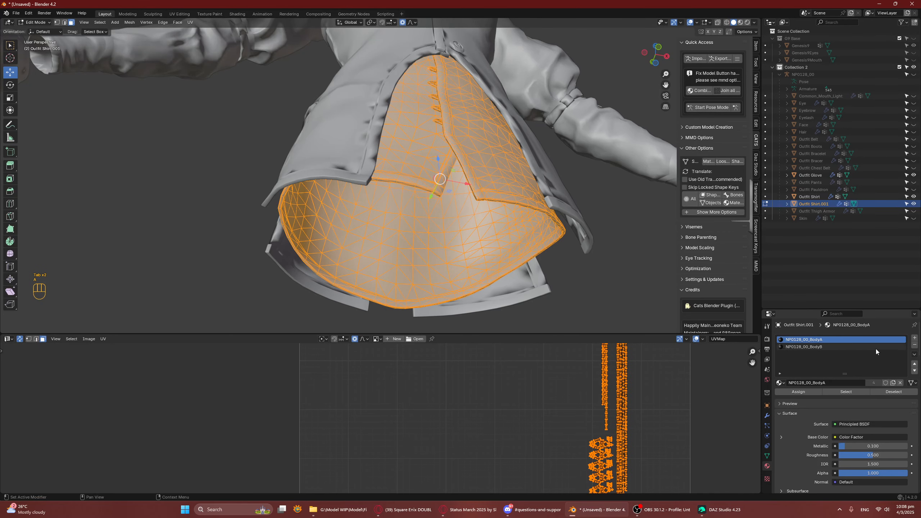
pyautogui.scroll(-4, 701, 420)
pyautogui.moveTo(571, 426); pyautogui.dragTo(575, 396, button='middle')
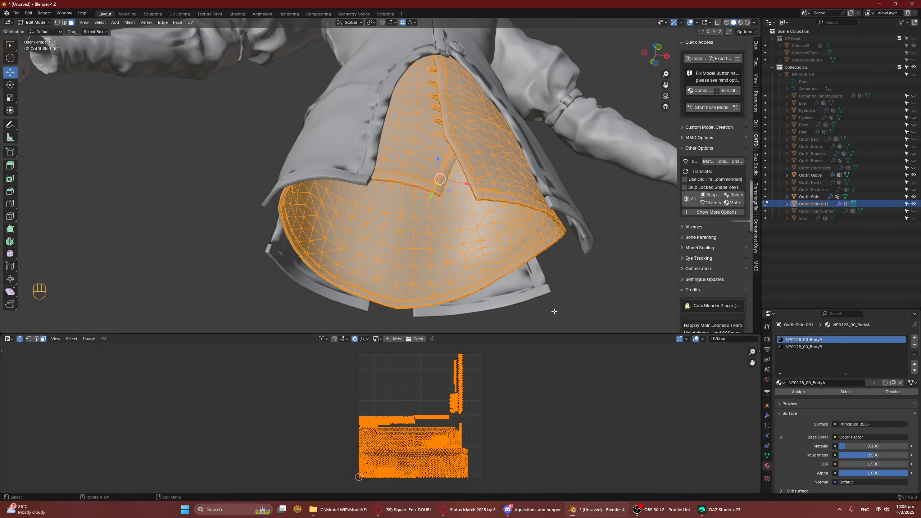
pyautogui.press('Tab')
pyautogui.click(542, 221)
pyautogui.press('Tab')
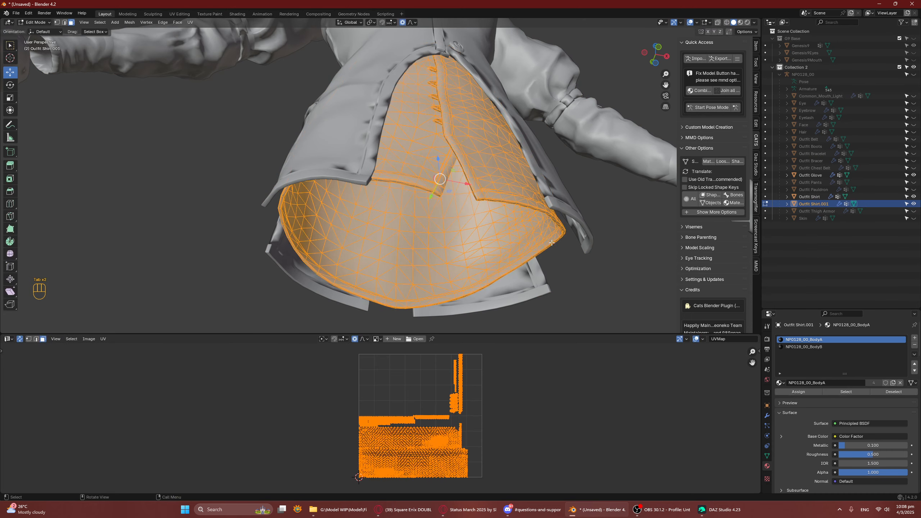
# Step: Check which faces of the separated inner shirt use the NP0128_00_BodyB material, starting from an empty selection, and return to Object Mode
pyautogui.press('a')
pyautogui.press('a')
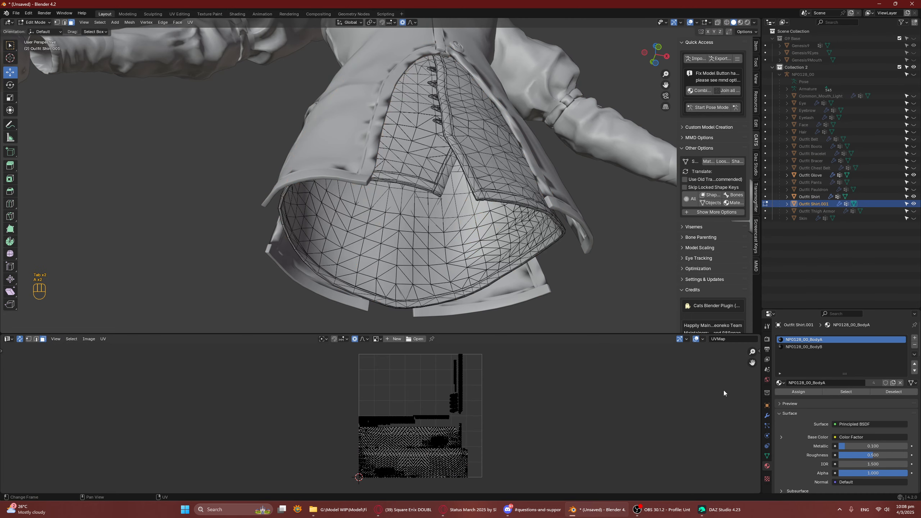
pyautogui.click(830, 347)
pyautogui.click(840, 384)
pyautogui.press('Escape')
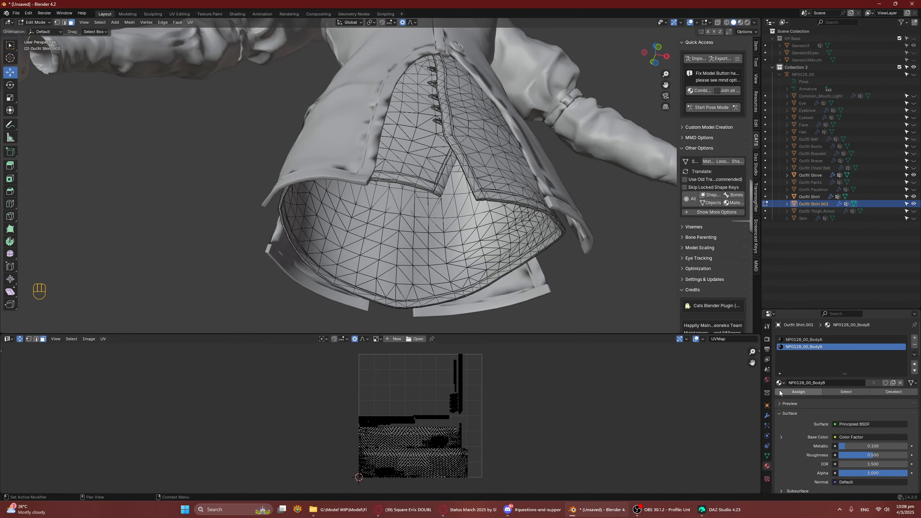
pyautogui.click(836, 391)
pyautogui.press('Tab')
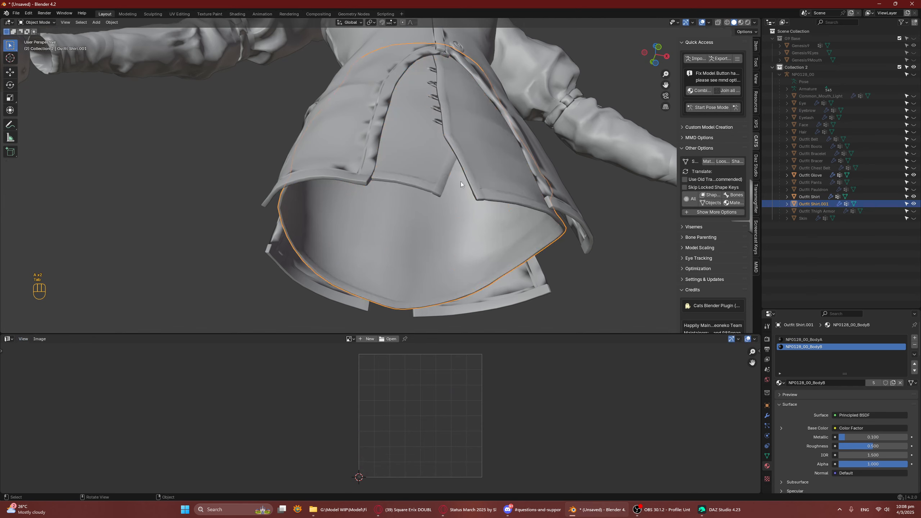
pyautogui.press('Tab')
pyautogui.press('Tab')
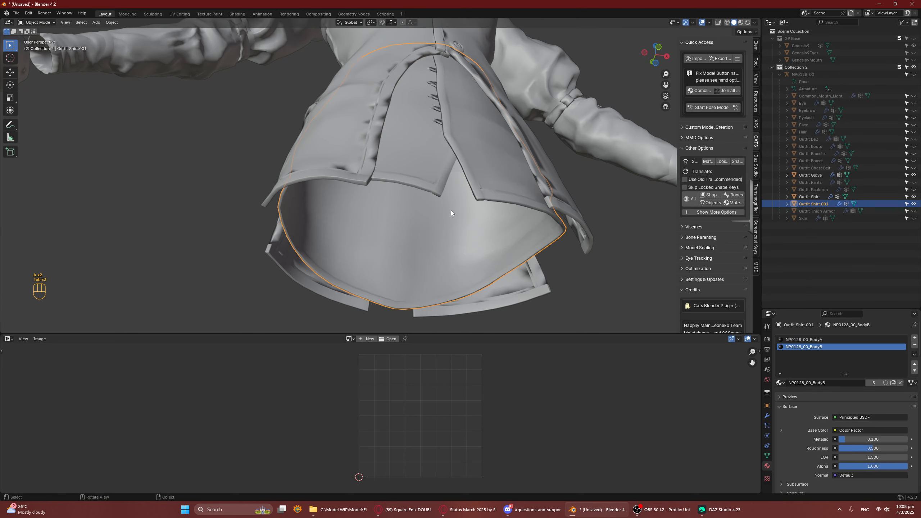
# Step: Select the NP0128_00_BodyB faces of Outfit Shirt in Edit Mode, examine them around the garment, and return to Object Mode
pyautogui.click(534, 154)
pyautogui.press('Tab')
pyautogui.press('a')
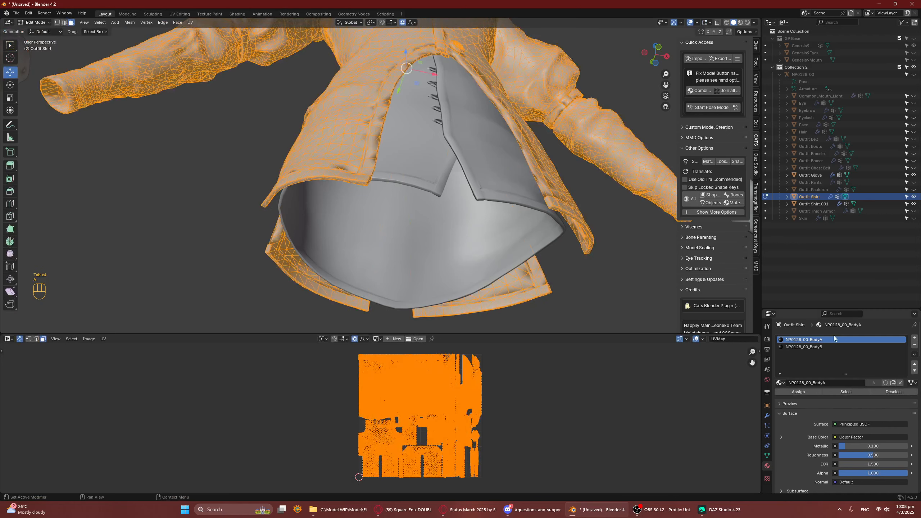
pyautogui.press('a')
pyautogui.press('a')
pyautogui.click(803, 346)
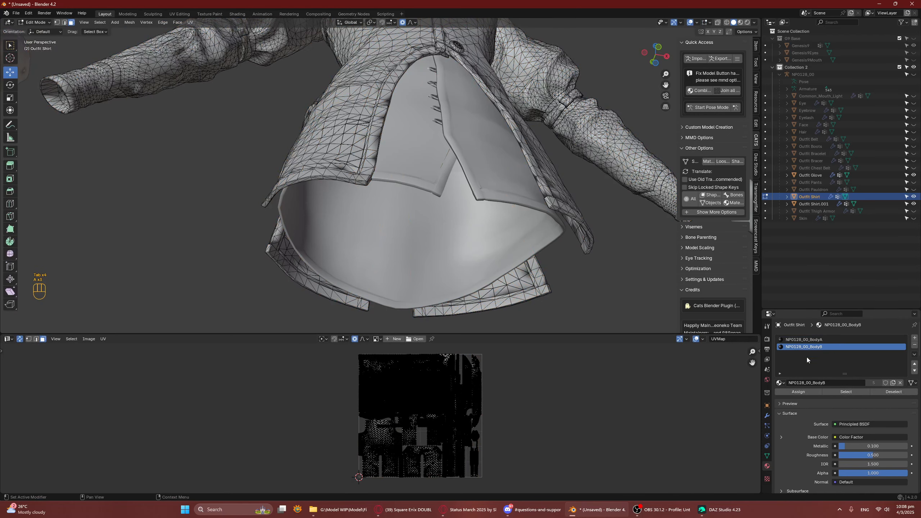
pyautogui.click(828, 391)
pyautogui.scroll(-4, 433, 93)
pyautogui.moveTo(434, 92); pyautogui.dragTo(409, 136, button='middle')
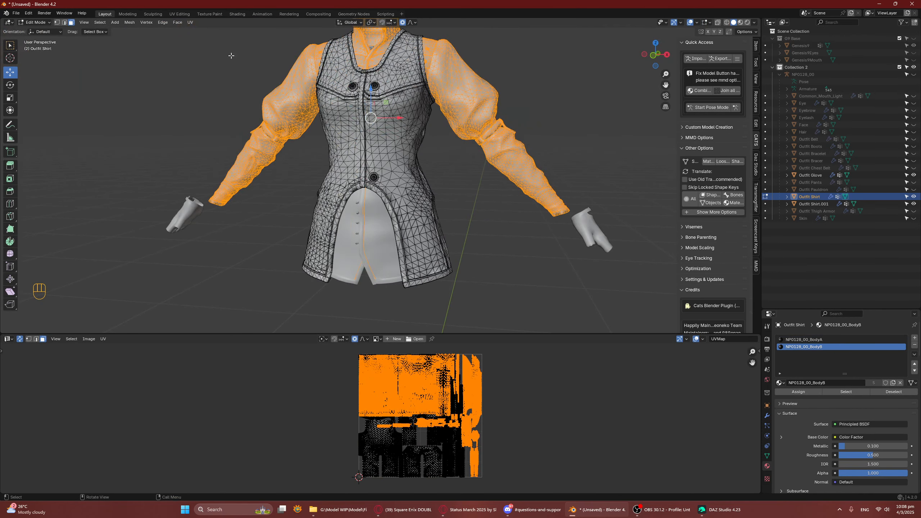
pyautogui.moveTo(426, 98); pyautogui.dragTo(457, 110, button='middle')
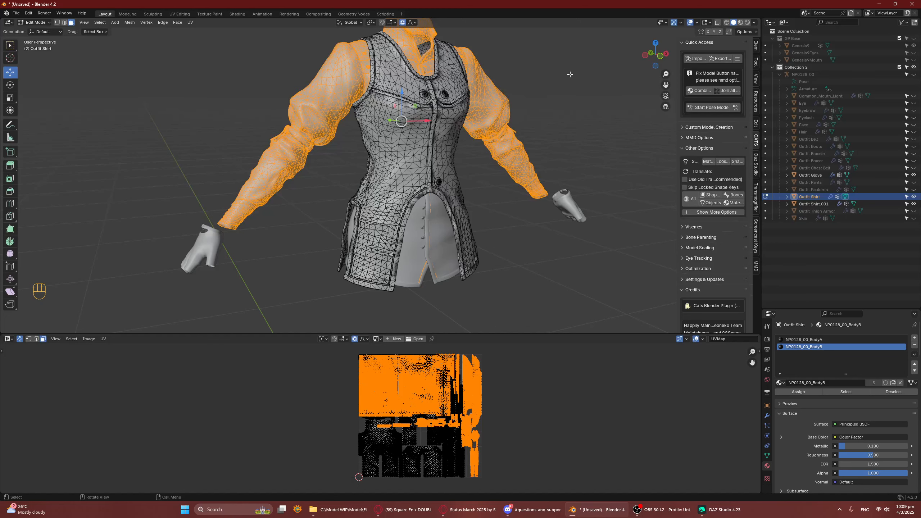
pyautogui.moveTo(533, 77); pyautogui.dragTo(453, 160, button='middle')
pyautogui.press('Tab')
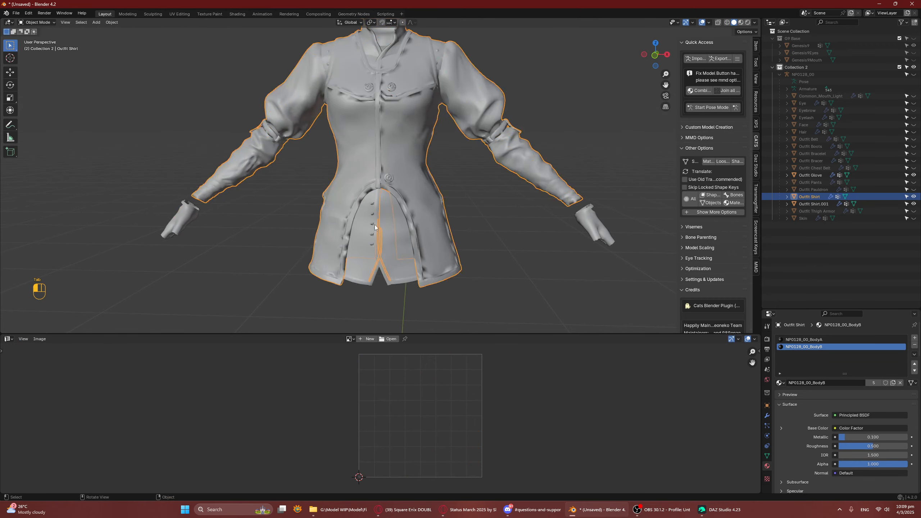
# Step: Join the separated inner shirt back into Outfit Shirt, with Outfit Shirt as the active object
pyautogui.click(400, 177)
pyautogui.moveTo(400, 177); pyautogui.dragTo(434, 161, button='middle')
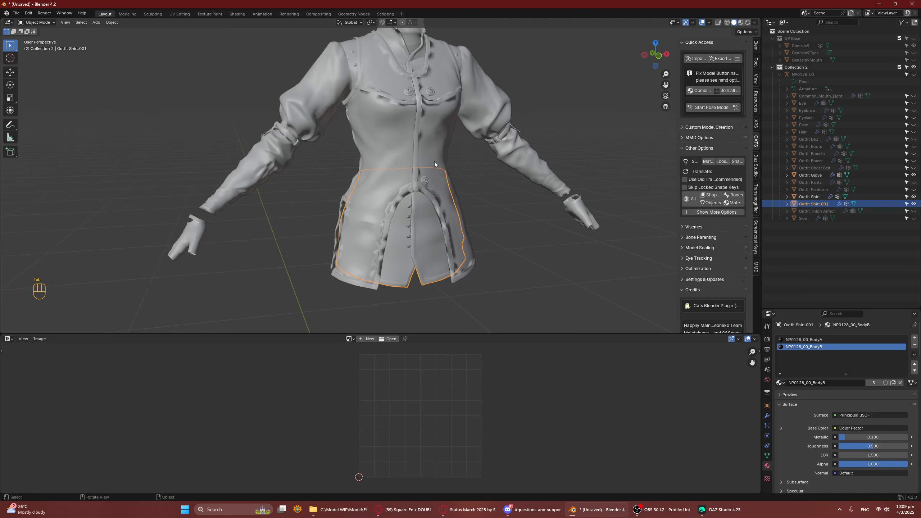
pyautogui.keyDown('shift'); pyautogui.click(392, 154); pyautogui.keyUp('shift')
pyautogui.press('ctrl')
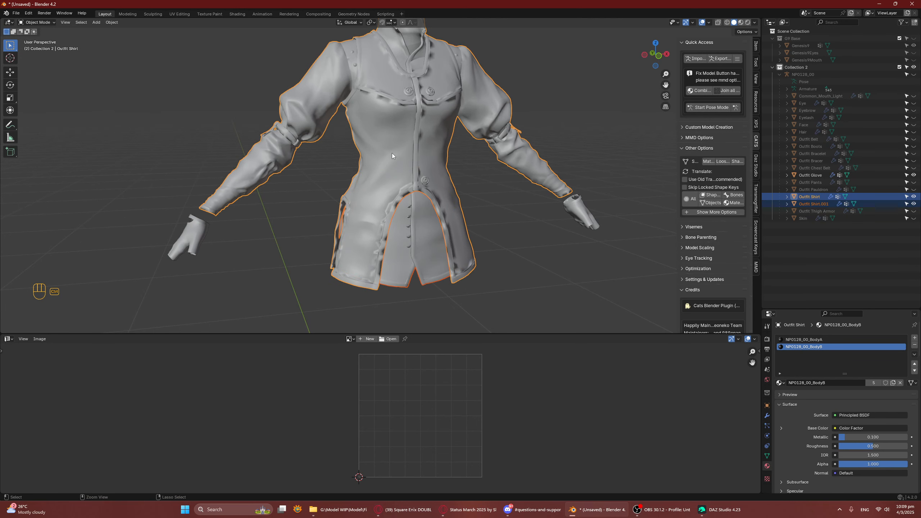
pyautogui.moveTo(405, 135); pyautogui.dragTo(404, 136, button='middle')
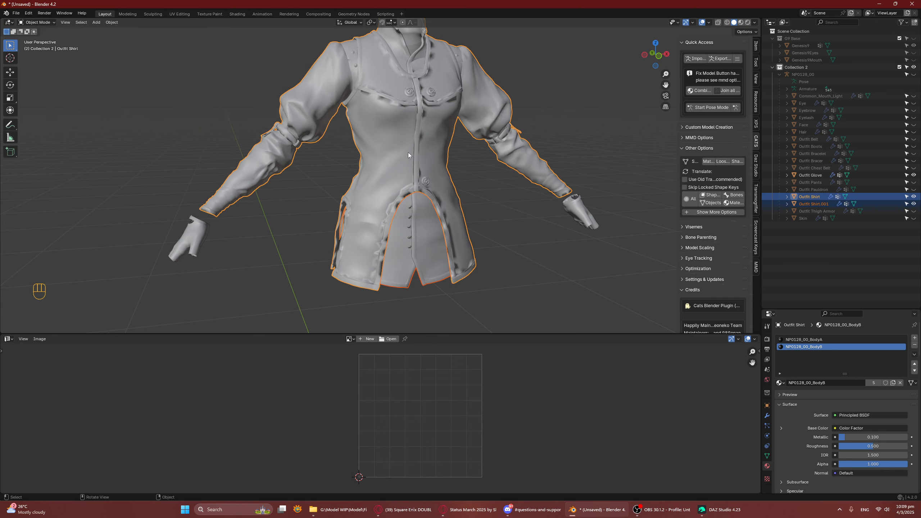
pyautogui.moveTo(407, 152); pyautogui.dragTo(401, 198, button='middle')
pyautogui.press('ctrl')
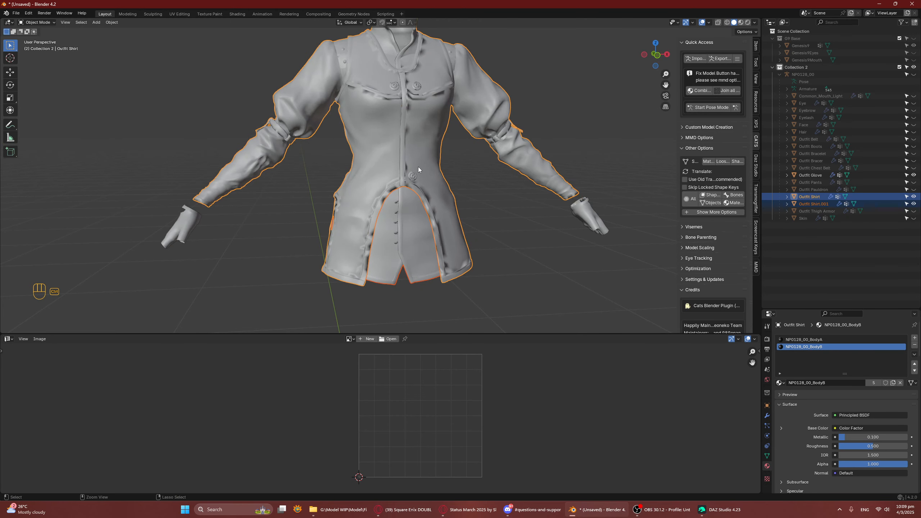
pyautogui.hotkey('ctrl', 'j')
# Step: Merge all vertices of the joined Outfit Shirt by distance and return to Object Mode
pyautogui.press('Tab')
pyautogui.press('a')
pyautogui.press('q')
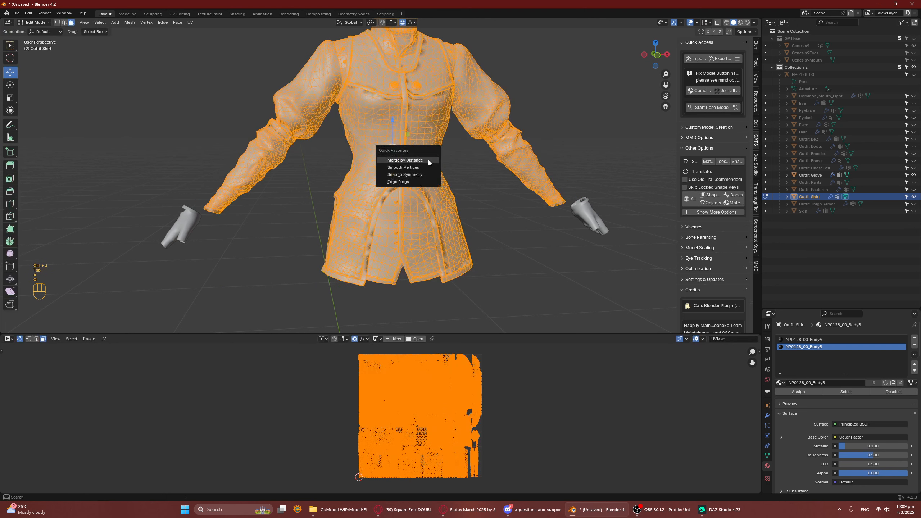
pyautogui.click(428, 160)
pyautogui.press('Tab')
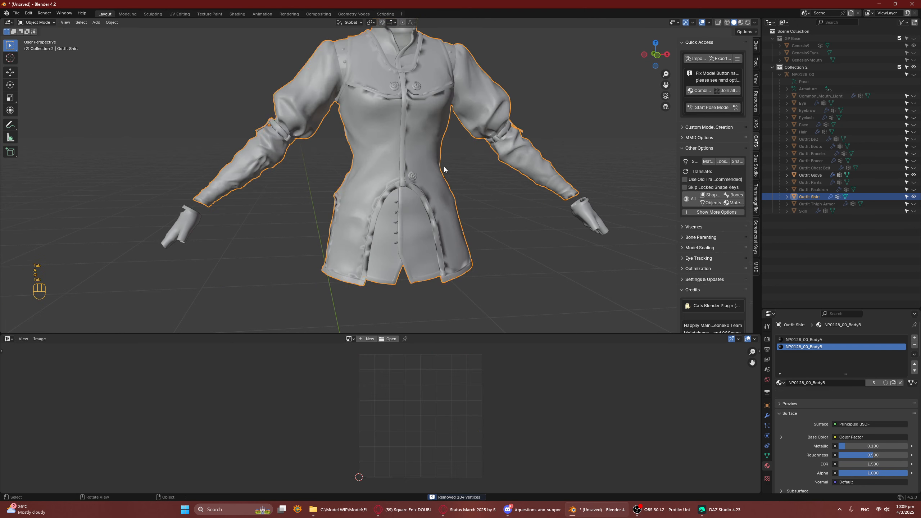
pyautogui.scroll(2, 413, 192)
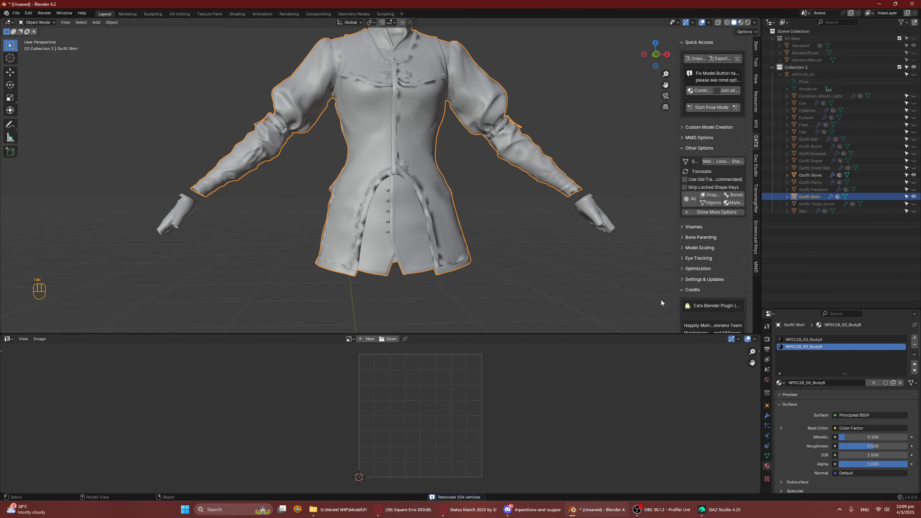
# Step: Inspect the joined shirt's NP0128_00_BodyB faces by selecting and temporarily hiding them, restore and deselect them, and exit Edit Mode
pyautogui.press('Tab')
pyautogui.press('a')
pyautogui.press('a')
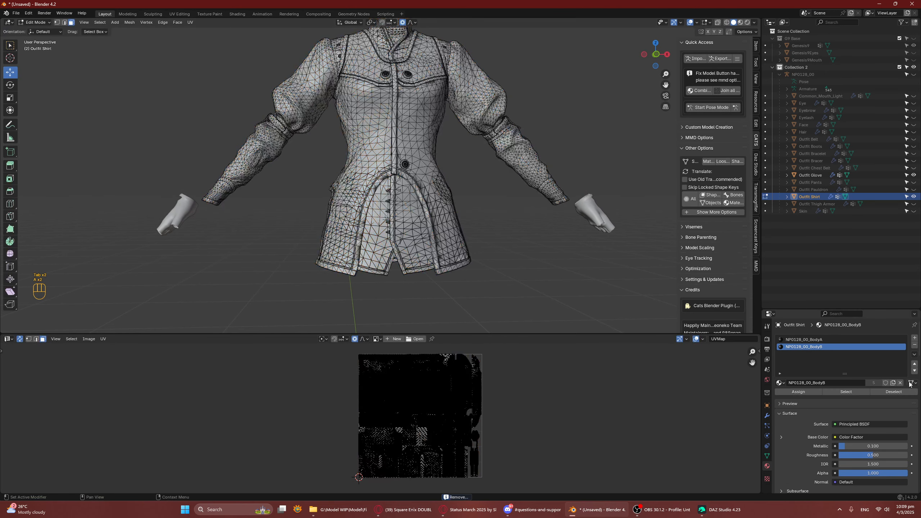
pyautogui.click(845, 391)
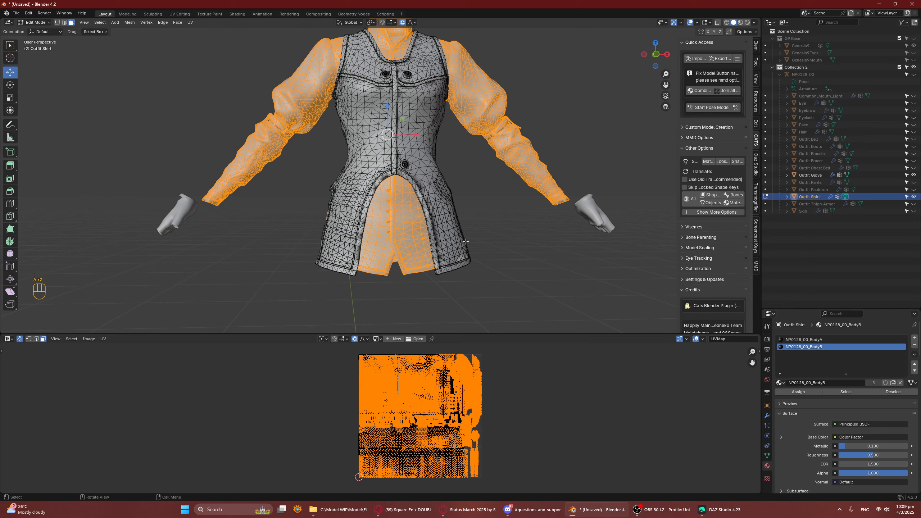
pyautogui.press('h')
pyautogui.moveTo(430, 95); pyautogui.dragTo(412, 108, button='middle')
pyautogui.hotkey('ctrl', 'z')
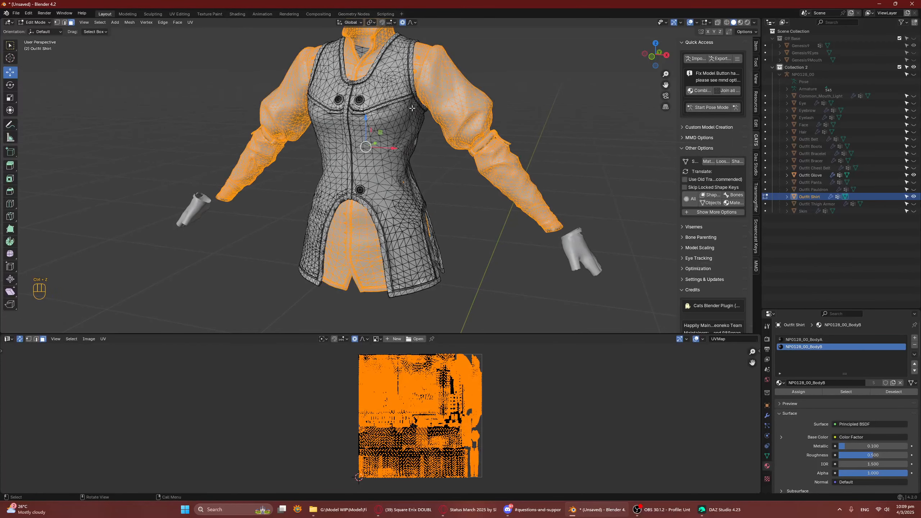
pyautogui.press('a')
pyautogui.press('a')
pyautogui.press('Tab')
pyautogui.scroll(-3, 420, 98)
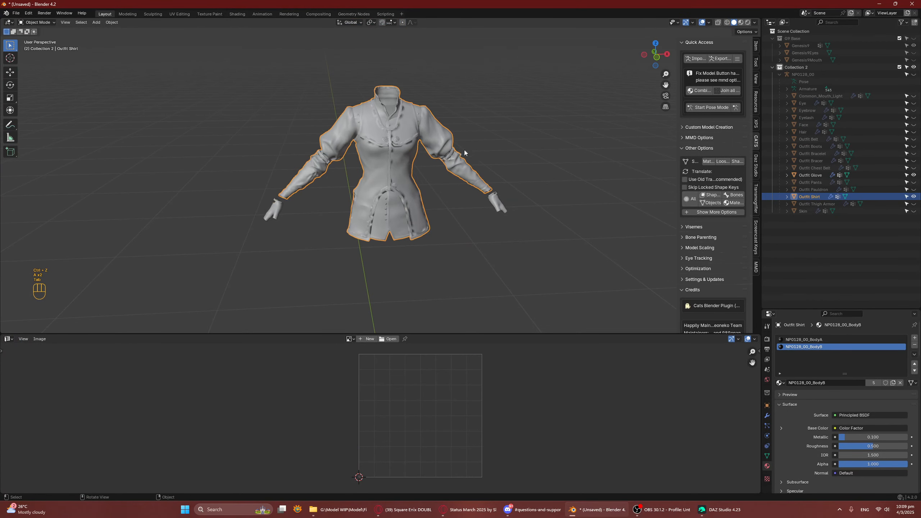
# Step: Hide Outfit Glove and Outfit Shirt, and show the G9 Base collection
pyautogui.click(913, 176)
pyautogui.click(913, 196)
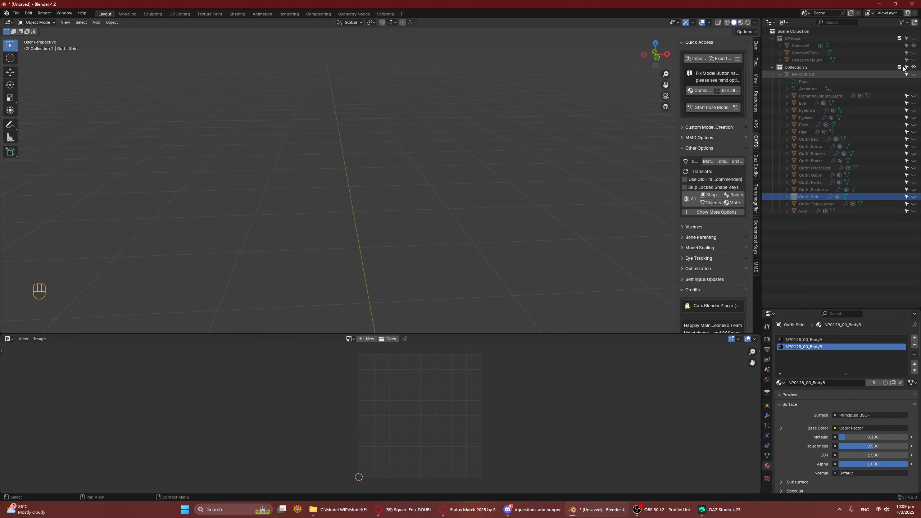
pyautogui.click(913, 39)
pyautogui.click(913, 41)
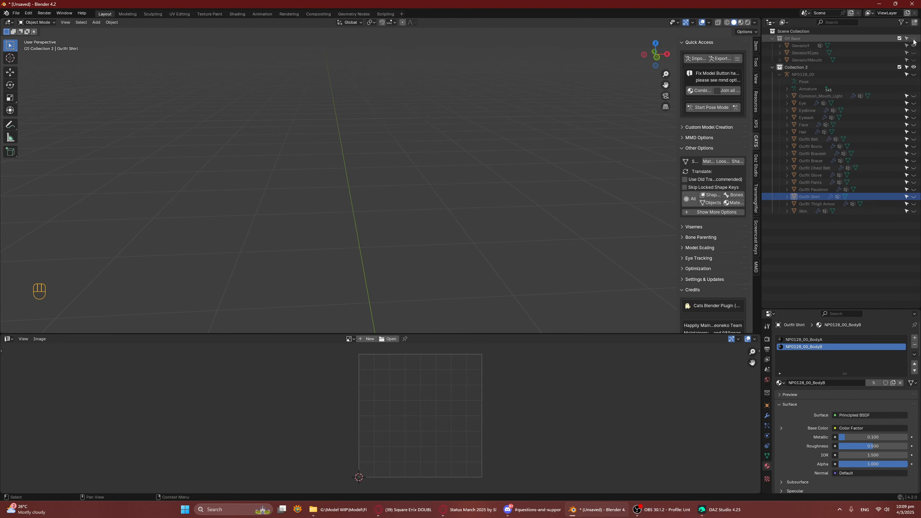
pyautogui.click(914, 41)
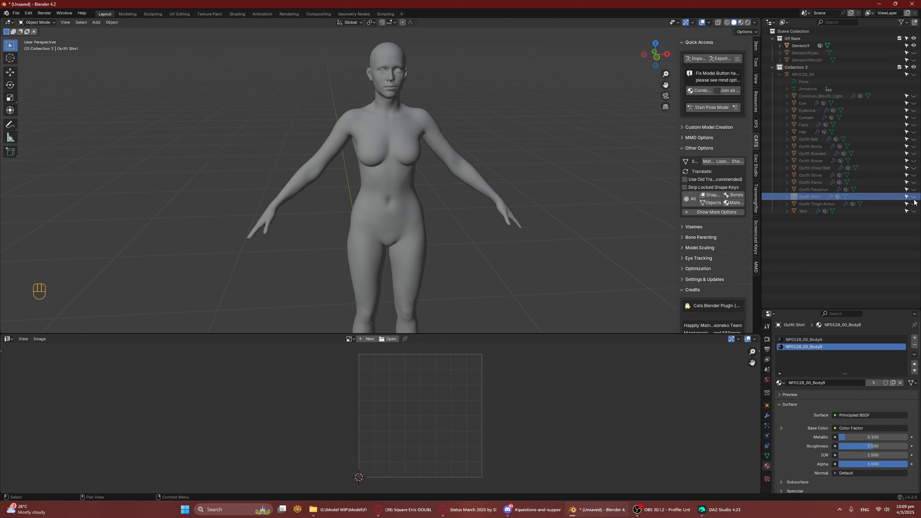
# Step: Show the Face object and hide the G9 Base collection to view the head on its own
pyautogui.click(914, 124)
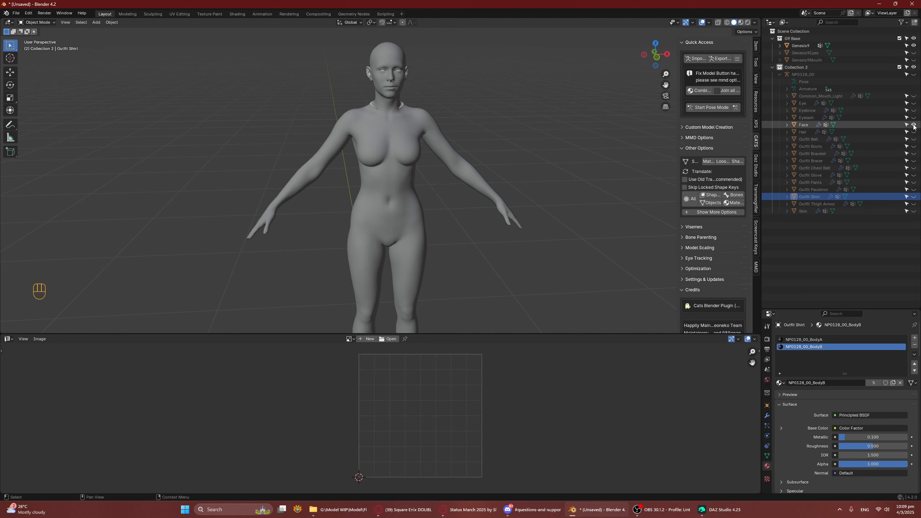
pyautogui.click(913, 38)
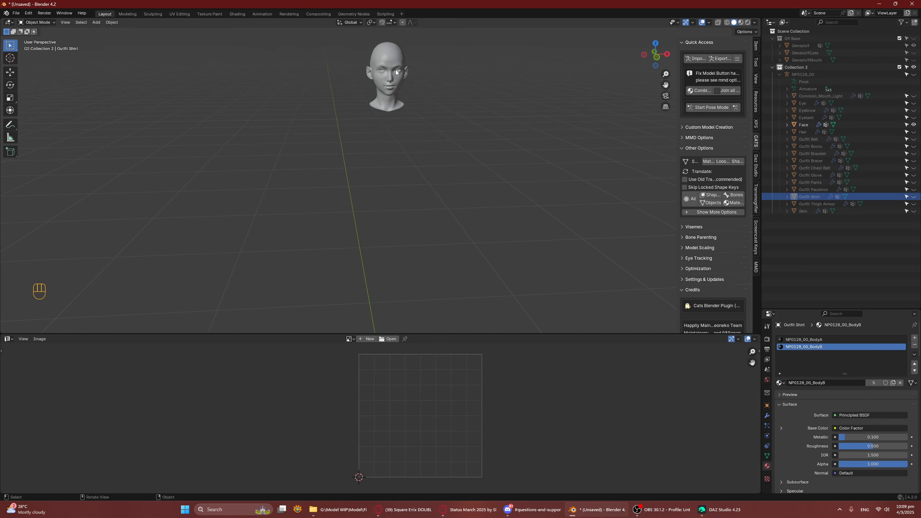
pyautogui.keyDown('shift'); pyautogui.moveTo(446, 108); pyautogui.dragTo(471, 170, button='middle'); pyautogui.keyUp('shift')
pyautogui.scroll(3, 452, 179)
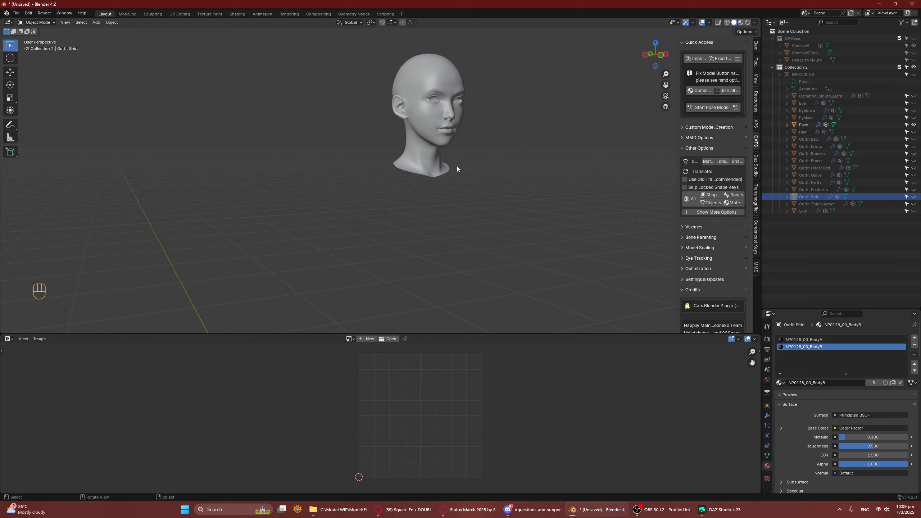
# Step: Show Outfit Pants and Outfit Shirt together with the face
pyautogui.click(913, 182)
pyautogui.scroll(-3, 457, 249)
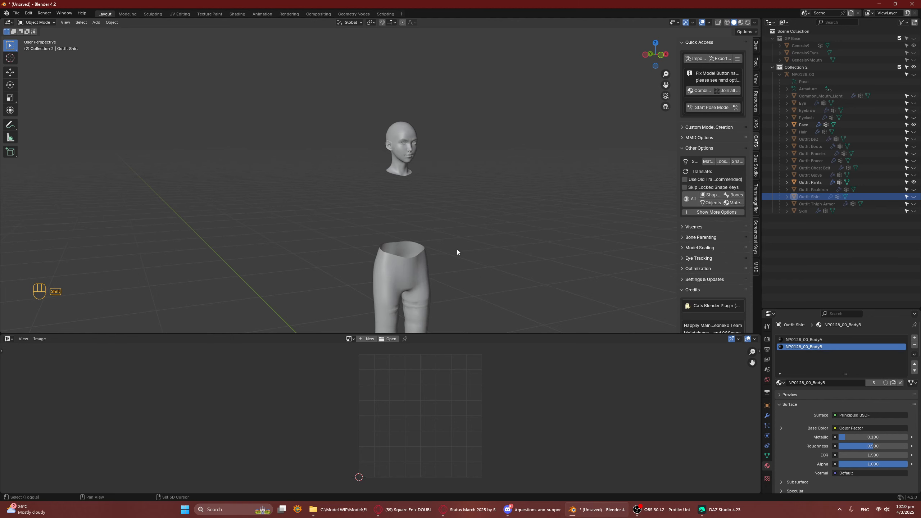
pyautogui.keyDown('shift'); pyautogui.moveTo(457, 249); pyautogui.dragTo(423, 170, button='middle'); pyautogui.keyUp('shift')
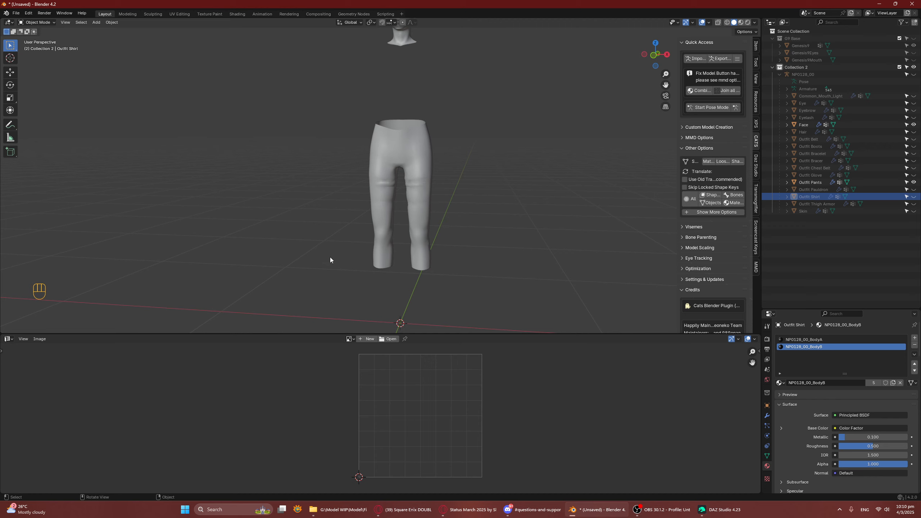
pyautogui.click(912, 197)
pyautogui.scroll(5, 399, 127)
pyautogui.moveTo(436, 215); pyautogui.dragTo(503, 148, button='middle')
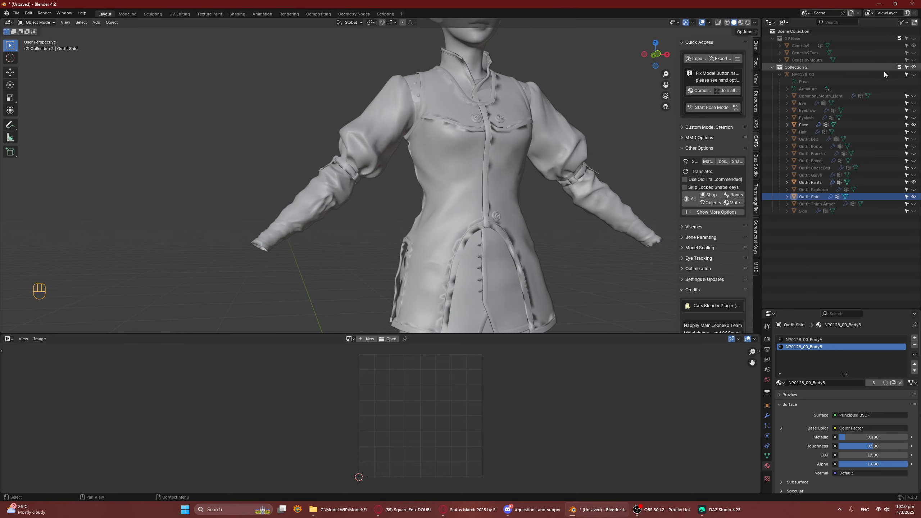
# Step: Compare the outfit's fit with the Genesis 9 body by showing the G9 Base collection and hiding it again
pyautogui.click(913, 38)
pyautogui.moveTo(533, 149); pyautogui.dragTo(513, 154, button='middle')
pyautogui.scroll(-3, 515, 146)
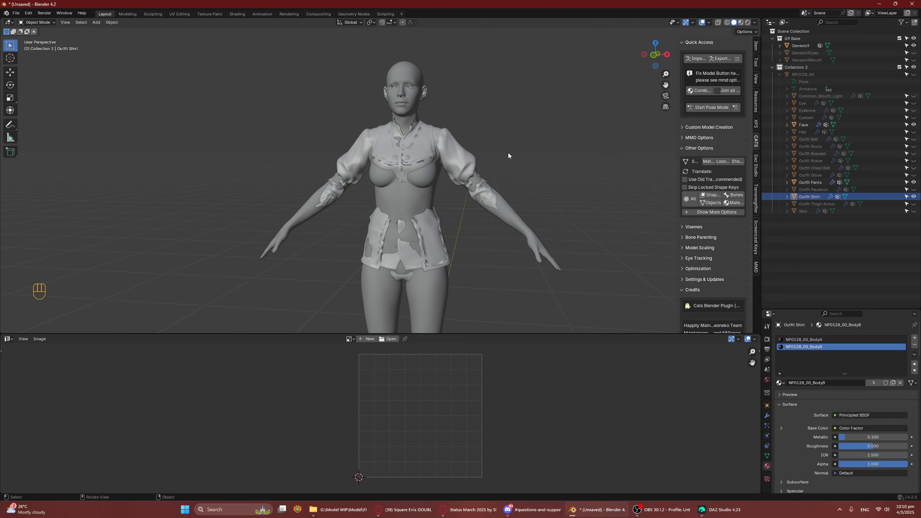
pyautogui.moveTo(479, 146); pyautogui.dragTo(469, 144, button='middle')
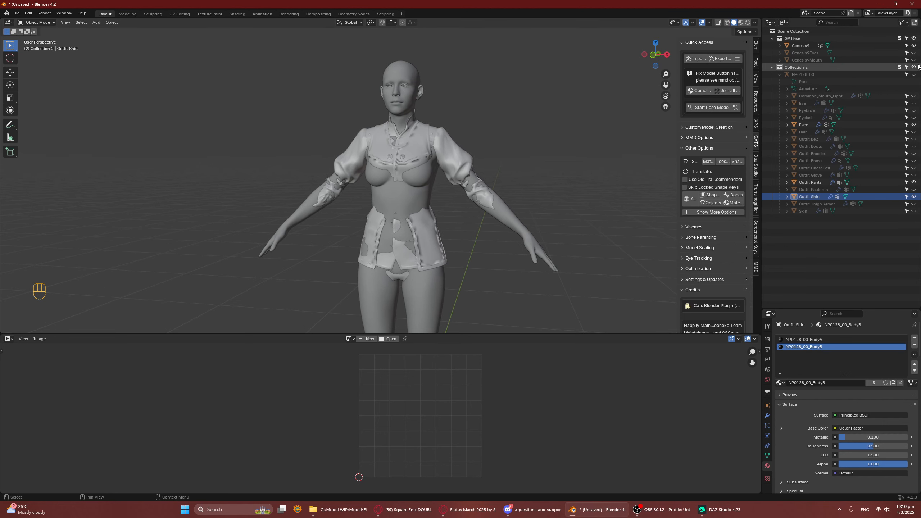
pyautogui.click(913, 38)
pyautogui.scroll(5, 489, 158)
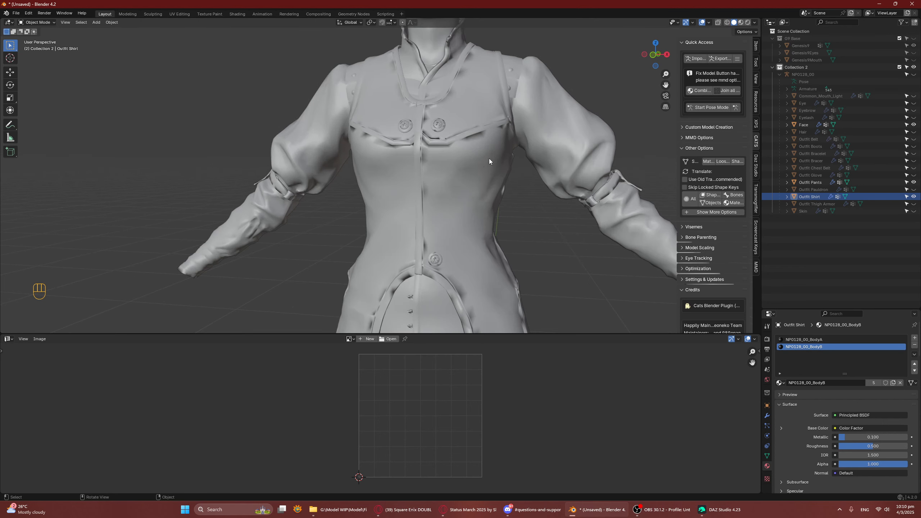
pyautogui.scroll(-5, 489, 158)
pyautogui.scroll(-2, 466, 147)
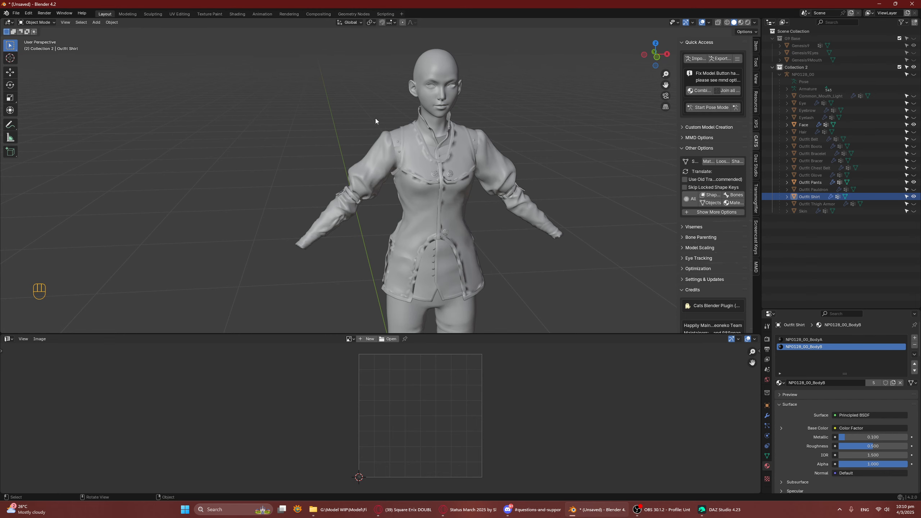
# Step: Hide Outfit Shirt and select the Face object
pyautogui.click(408, 205)
pyautogui.press('h')
pyautogui.scroll(-3, 407, 199)
pyautogui.moveTo(407, 199)
pyautogui.mouseDown(button='middle')
pyautogui.moveTo(382, 170)
pyautogui.moveTo(414, 189)
pyautogui.mouseUp(button='middle')
pyautogui.click(400, 133)
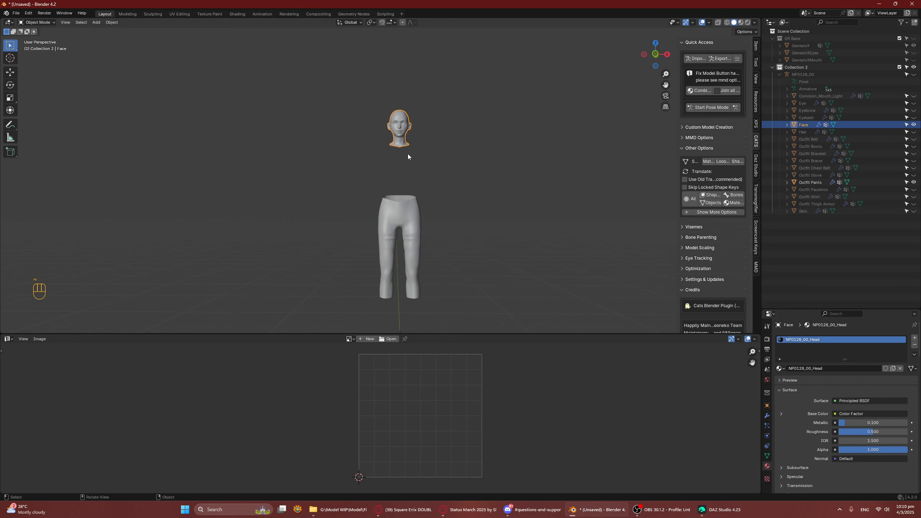
# Step: Show the Outfit Glove and Skin objects alongside the face and pants
pyautogui.click(913, 176)
pyautogui.scroll(4, 489, 243)
pyautogui.click(913, 211)
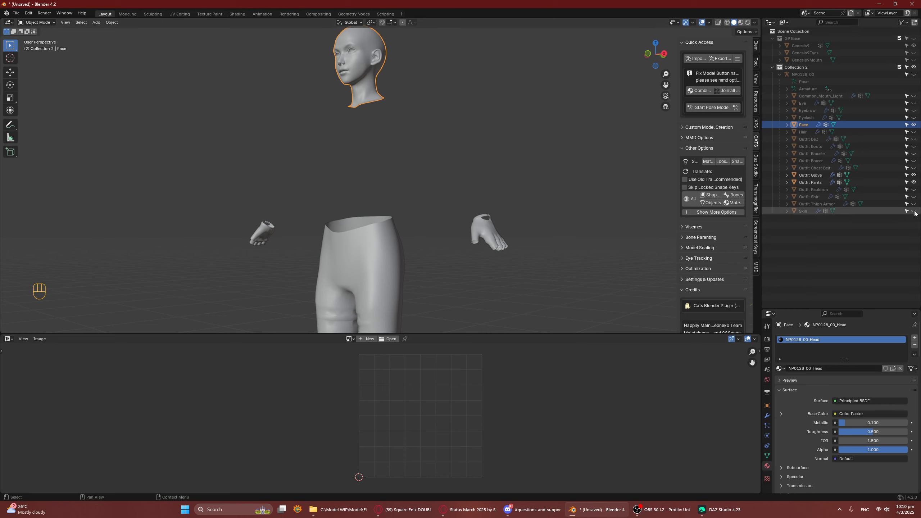
# Step: Examine the gloved hands and the pants, briefly hiding Outfit Glove and restoring it to check the hands beneath
pyautogui.click(524, 206)
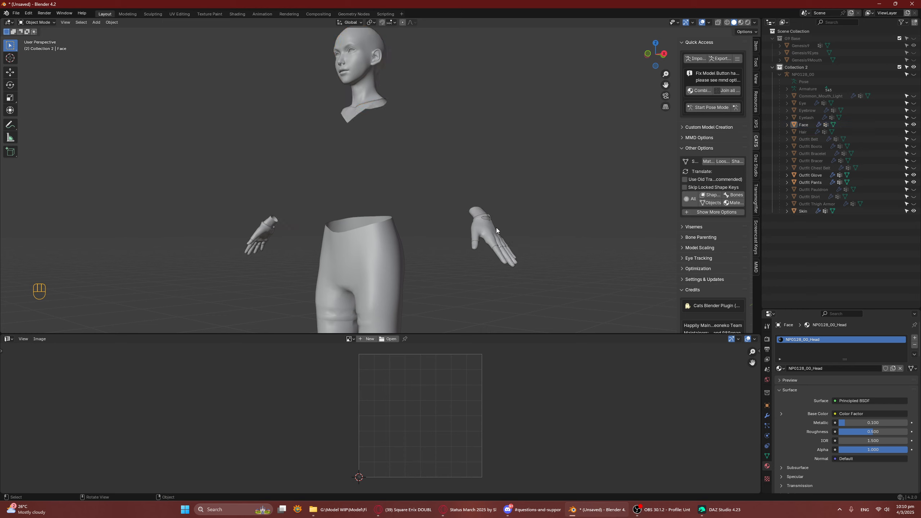
pyautogui.click(484, 236)
pyautogui.press('h')
pyautogui.hotkey('ctrl', 'z')
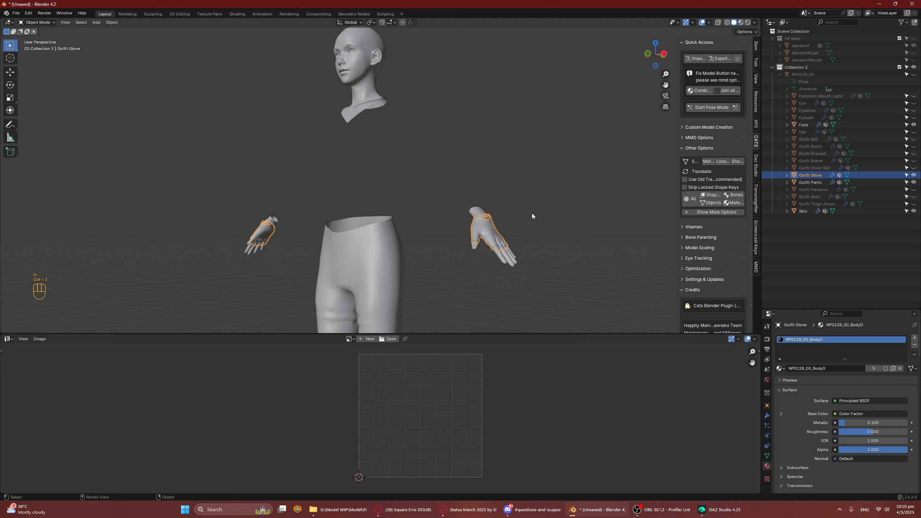
pyautogui.scroll(4, 485, 198)
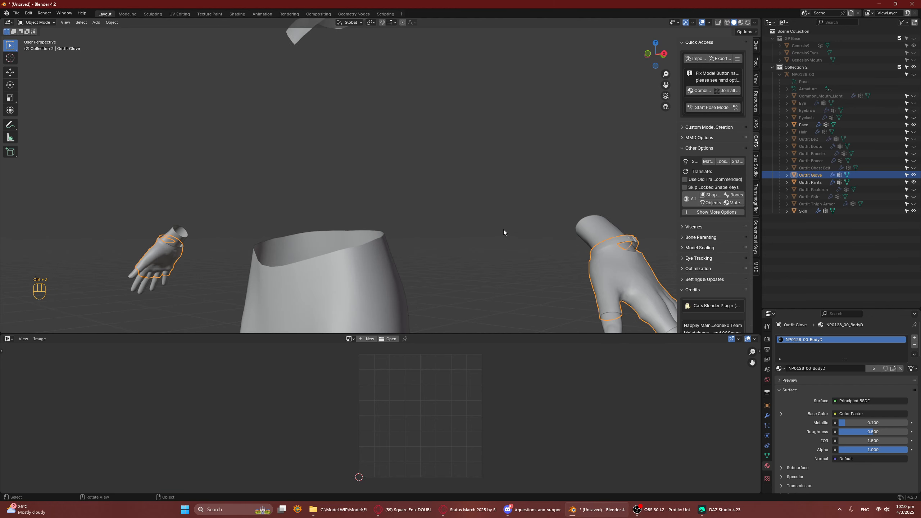
pyautogui.moveTo(532, 207); pyautogui.dragTo(515, 143, button='middle')
pyautogui.click(481, 180)
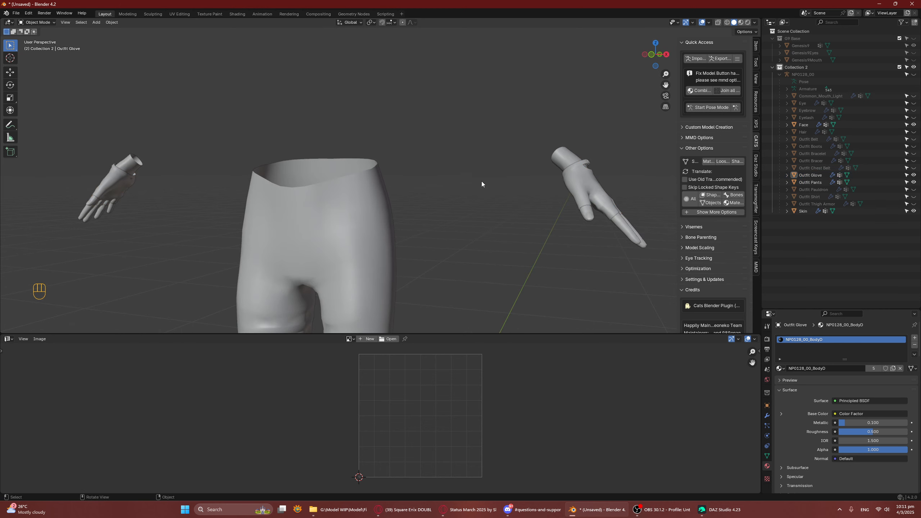
pyautogui.scroll(-5, 481, 181)
pyautogui.moveTo(472, 192); pyautogui.dragTo(386, 198, button='middle')
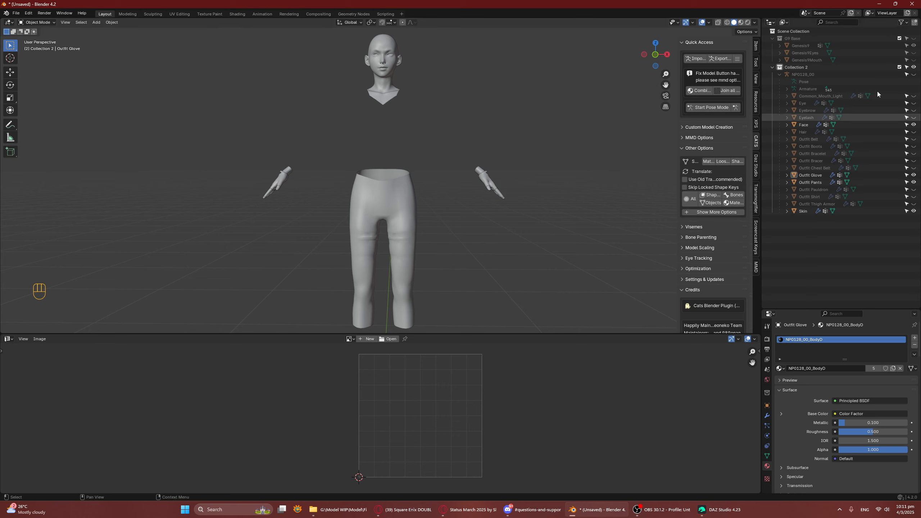
# Step: Compare the G9 Base body with the outfit by showing it, toggling Collection 2's visibility, and hiding G9 Base again
pyautogui.click(913, 39)
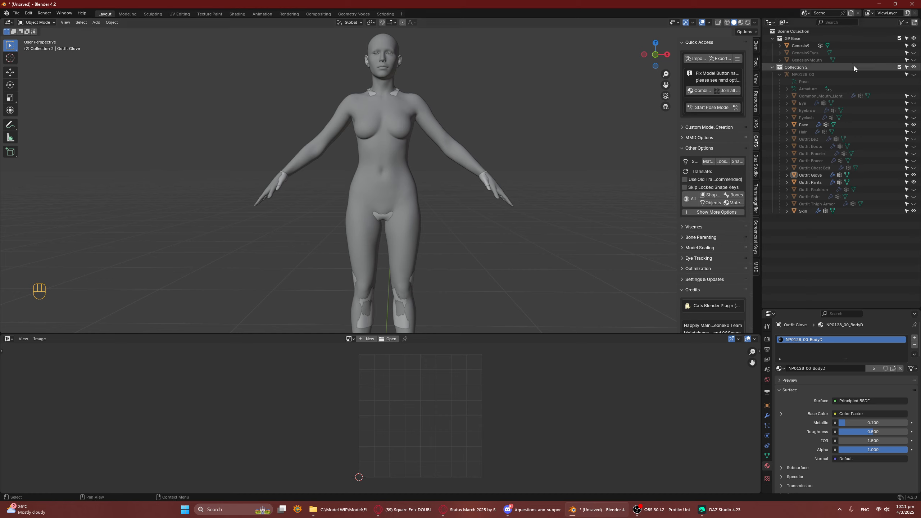
pyautogui.click(913, 67)
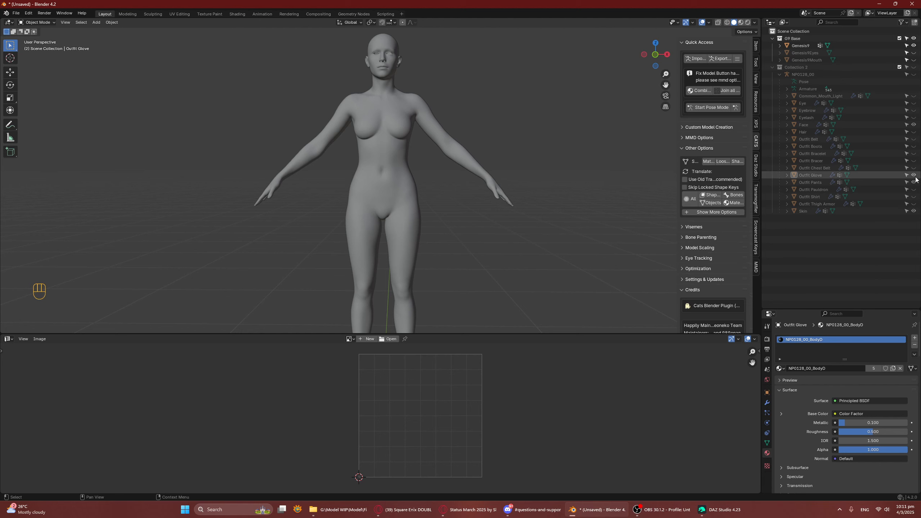
pyautogui.click(913, 67)
pyautogui.click(913, 39)
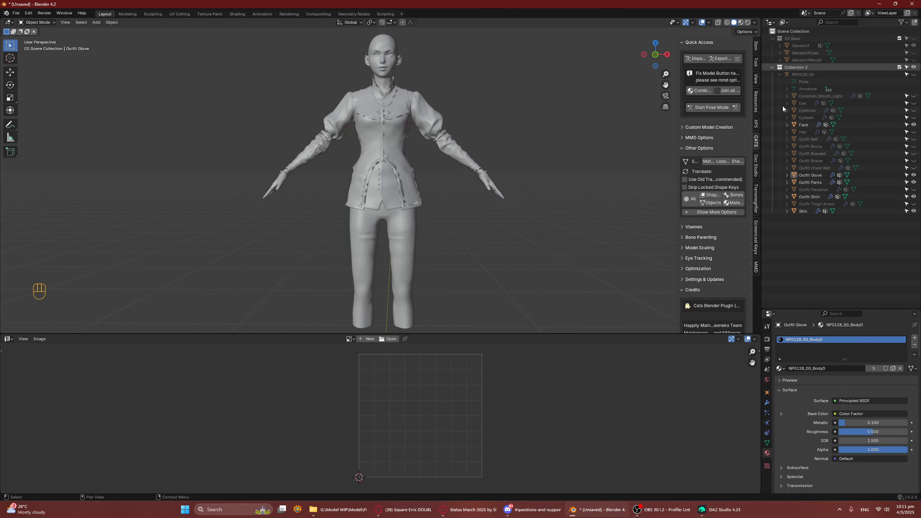
# Step: Duplicate the Outfit Shirt object in place and hide the original
pyautogui.moveTo(478, 167); pyautogui.dragTo(465, 165, button='middle')
pyautogui.scroll(3, 467, 167)
pyautogui.moveTo(348, 148)
pyautogui.mouseDown(button='middle')
pyautogui.moveTo(434, 222)
pyautogui.moveTo(348, 153)
pyautogui.moveTo(330, 149)
pyautogui.moveTo(339, 154)
pyautogui.mouseUp(button='middle')
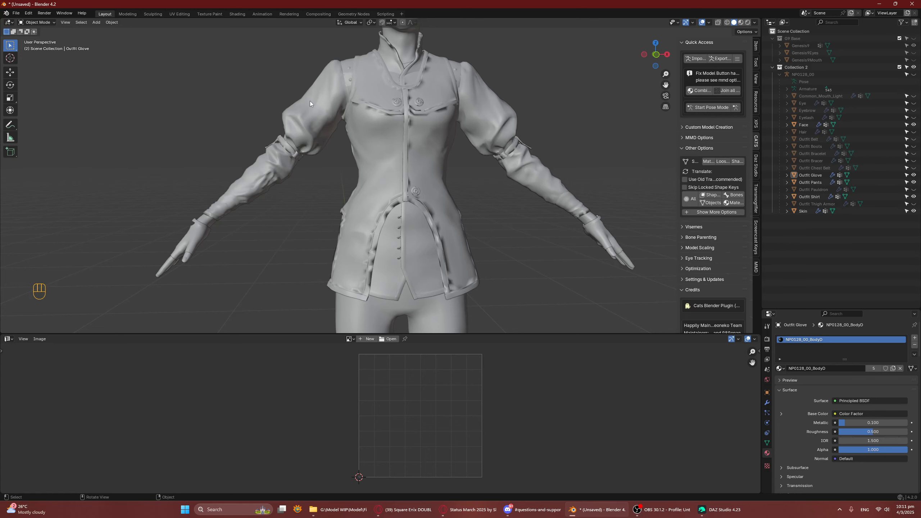
pyautogui.moveTo(346, 170); pyautogui.dragTo(494, 169, button='middle')
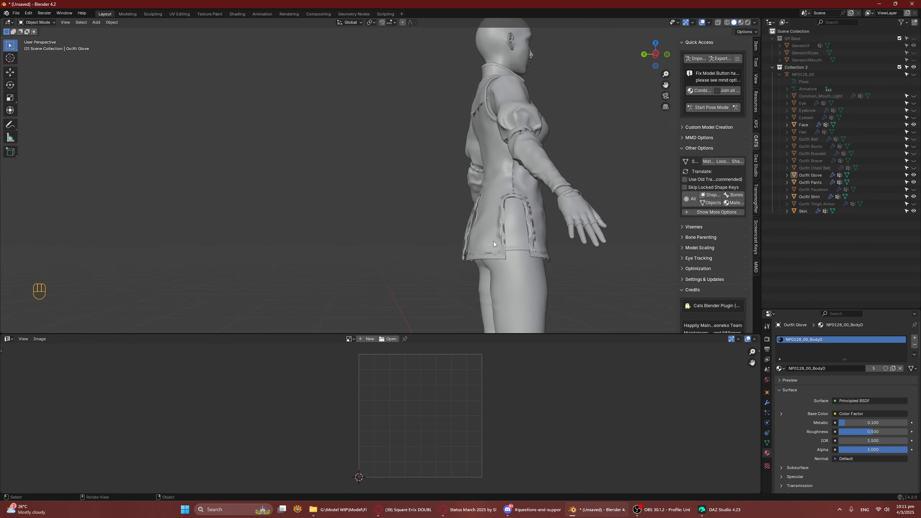
pyautogui.moveTo(494, 242); pyautogui.dragTo(480, 203, button='middle')
pyautogui.click(475, 165)
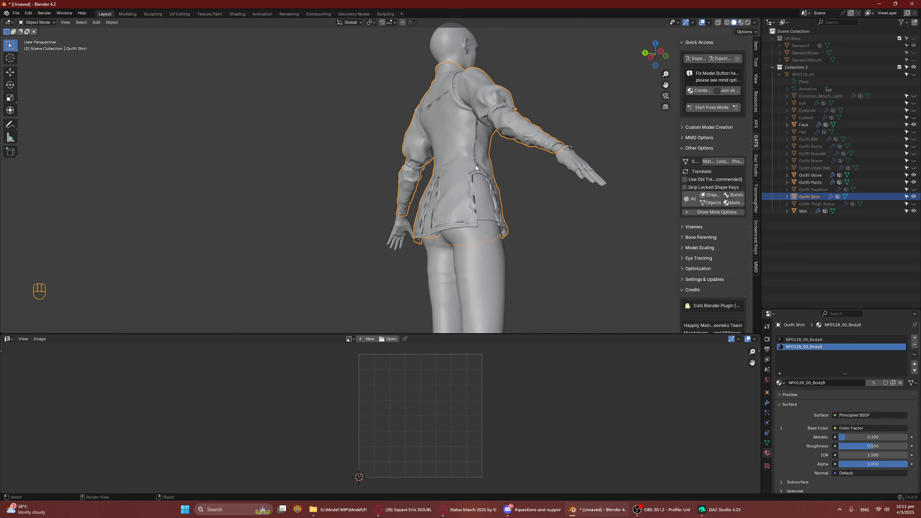
pyautogui.moveTo(475, 164); pyautogui.dragTo(476, 162, button='middle')
pyautogui.hotkey('shift', 'd')
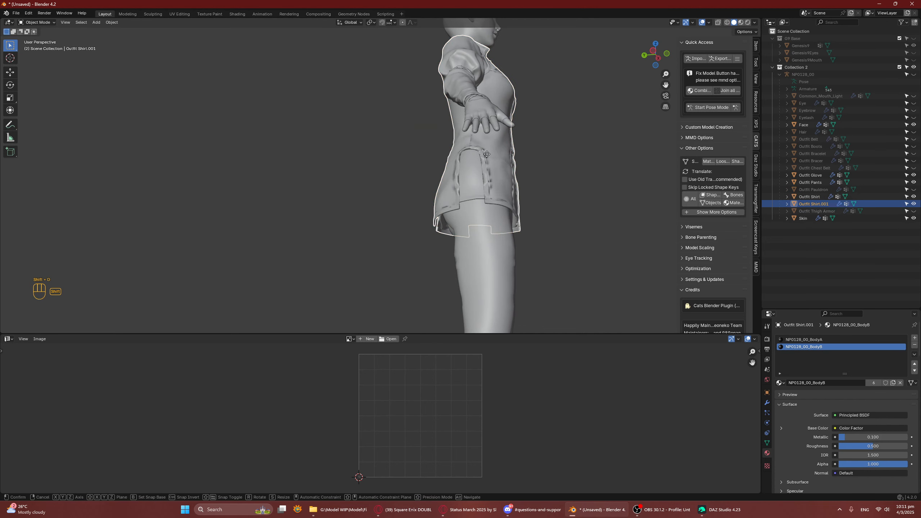
pyautogui.rightClick(479, 174)
pyautogui.click(913, 196)
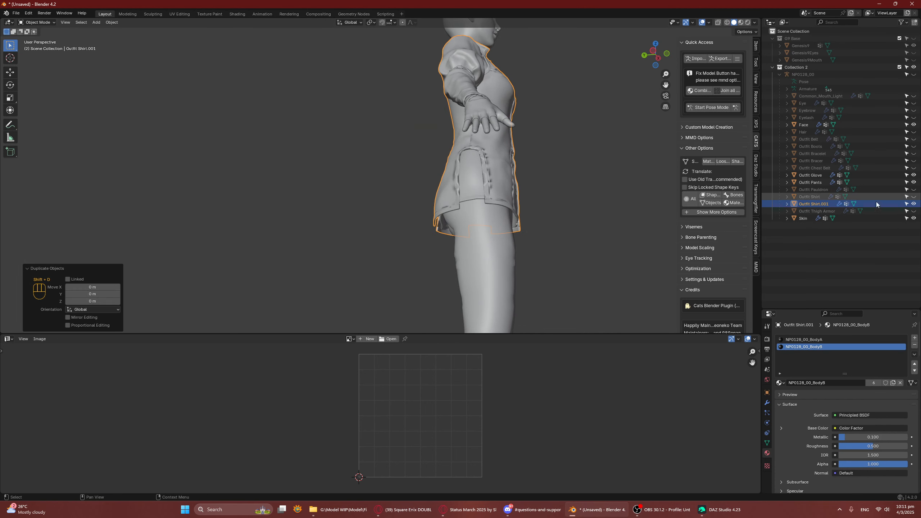
# Step: Rename the duplicated shirt object as Skin Shirt
pyautogui.doubleClick(824, 205)
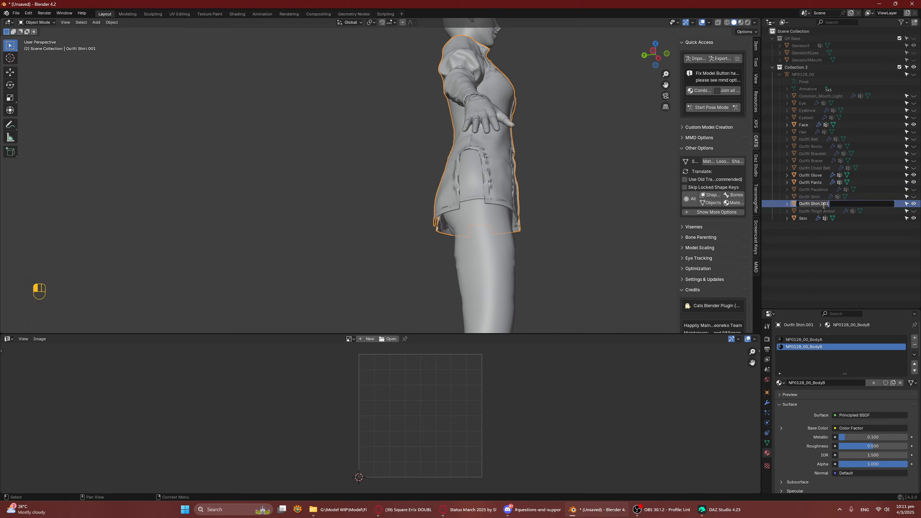
pyautogui.click(793, 205)
pyautogui.press('Delete')
pyautogui.press('Delete')
pyautogui.press('Delete')
pyautogui.press('Delete')
pyautogui.press('Delete')
pyautogui.press('Delete')
pyautogui.write('Skin')
pyautogui.press('BackSpace')
pyautogui.press('BackSpace')
pyautogui.press('BackSpace')
pyautogui.press('Return')
# Step: Enter Edit Mode on Skin Shirt and select all faces assigned to the NP0128_00_BodyB material
pyautogui.moveTo(510, 163); pyautogui.dragTo(390, 168, button='middle')
pyautogui.press('Tab')
pyautogui.moveTo(432, 142); pyautogui.dragTo(445, 140, button='middle')
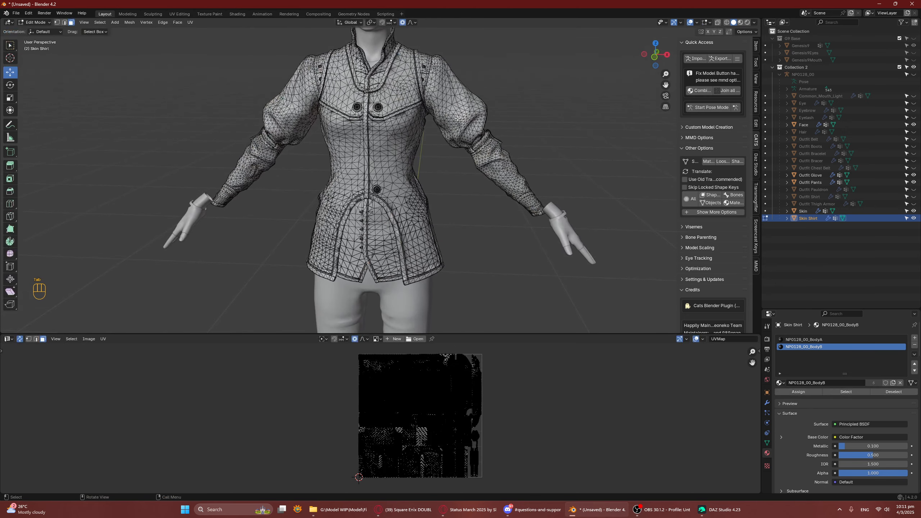
pyautogui.click(458, 118)
pyautogui.click(863, 390)
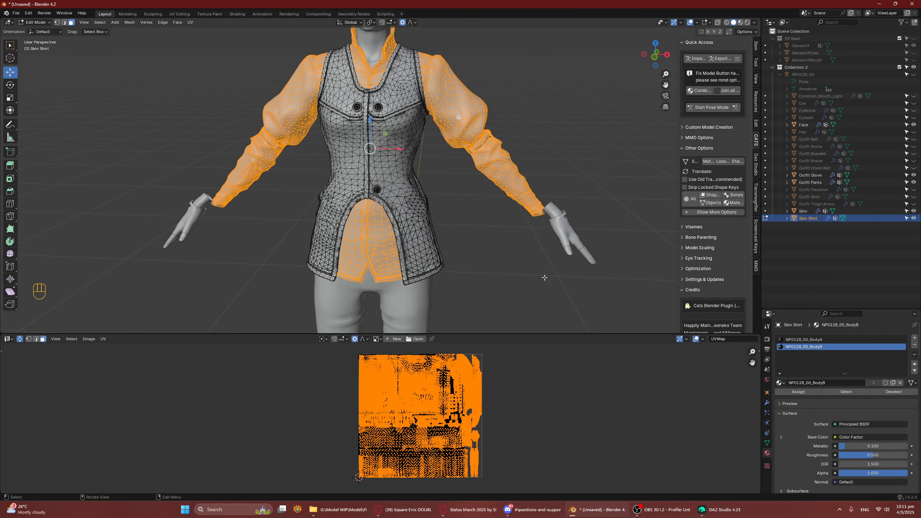
pyautogui.moveTo(361, 58); pyautogui.dragTo(359, 40, button='middle')
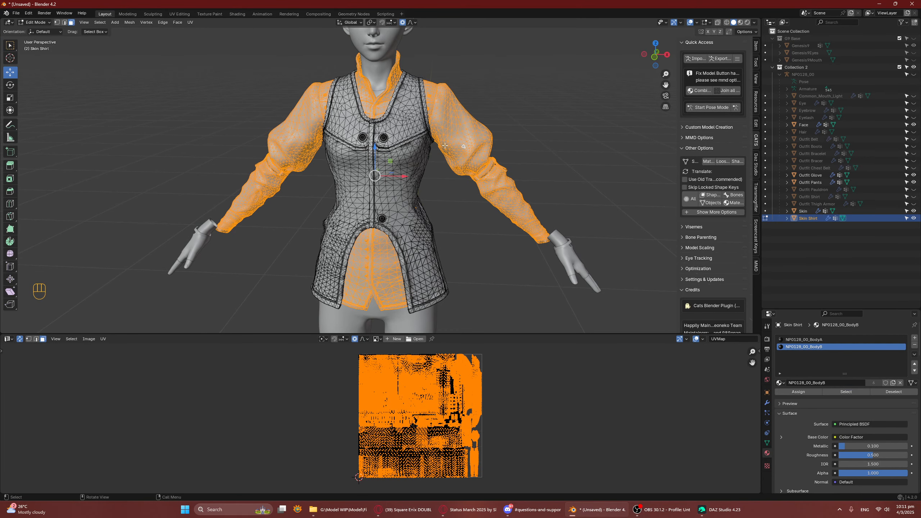
pyautogui.press('p')
pyautogui.click(445, 145)
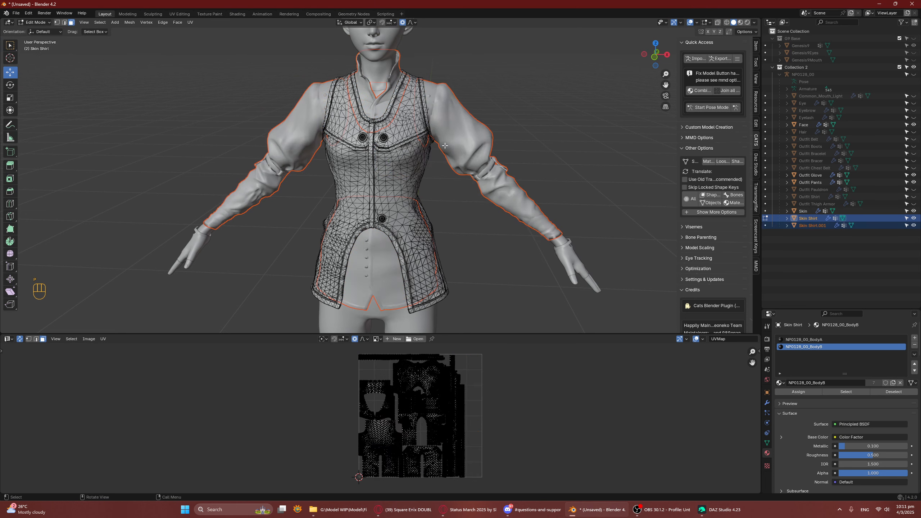
pyautogui.hotkey('ctrl', 'z')
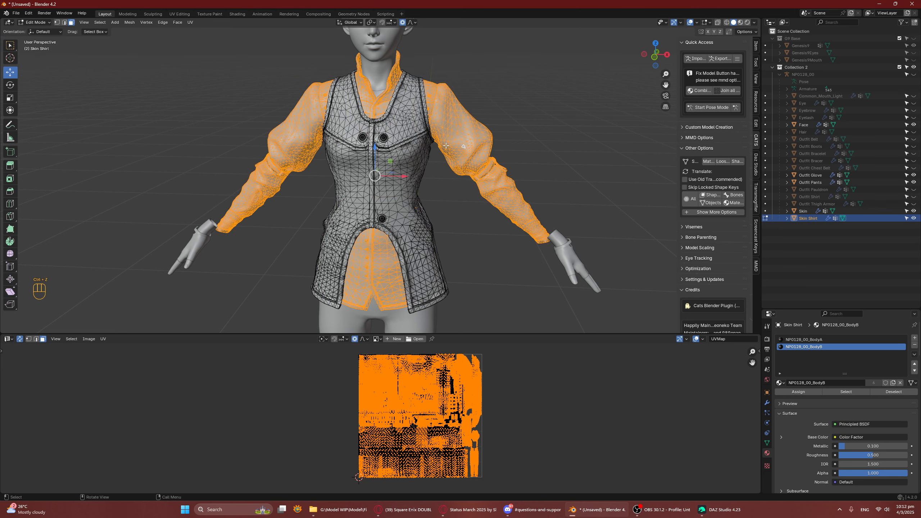
# Step: Delete the selected NP0128_00_BodyB sleeve, collar and underskirt faces from Skin Shirt
pyautogui.press('Delete')
pyautogui.click(443, 157)
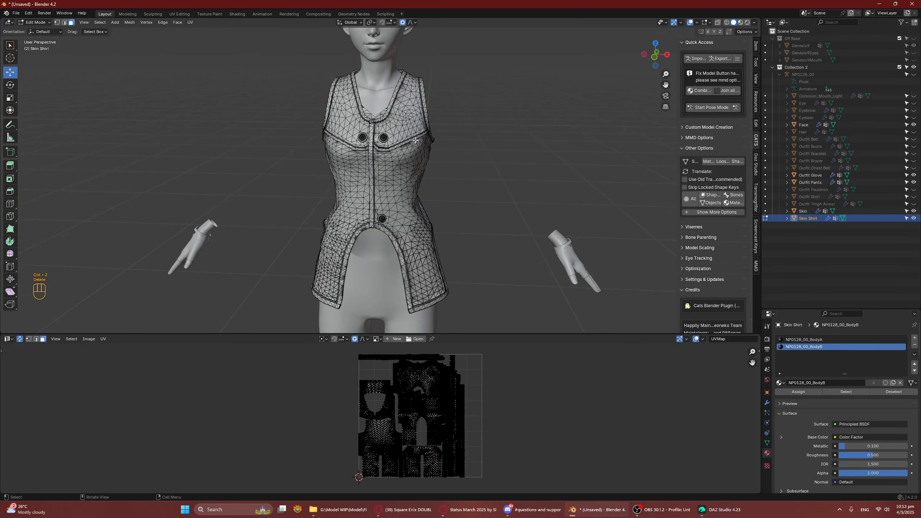
pyautogui.moveTo(415, 140); pyautogui.dragTo(513, 161, button='middle')
pyautogui.press('Tab')
pyautogui.press('Tab')
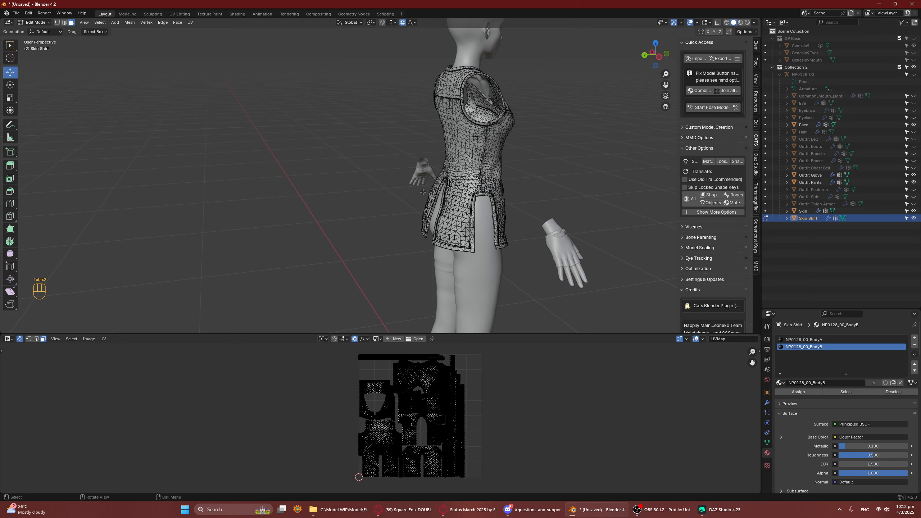
# Step: Circle-select the lower skirt flaps of Skin Shirt in the right orthographic view with X-ray on, and delete their faces
pyautogui.press('KP_1')
pyautogui.press('KP_3')
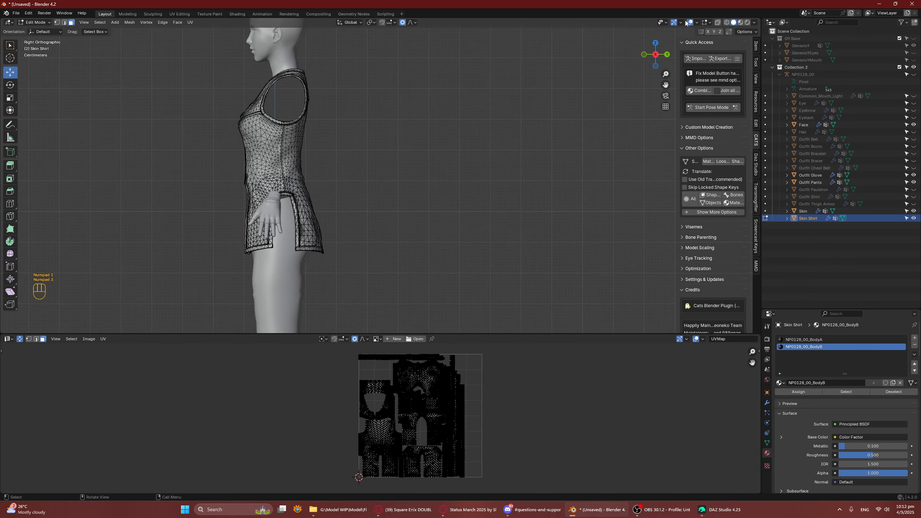
pyautogui.click(718, 23)
pyautogui.keyDown('shift'); pyautogui.moveTo(212, 186); pyautogui.dragTo(266, 143, button='middle'); pyautogui.keyUp('shift')
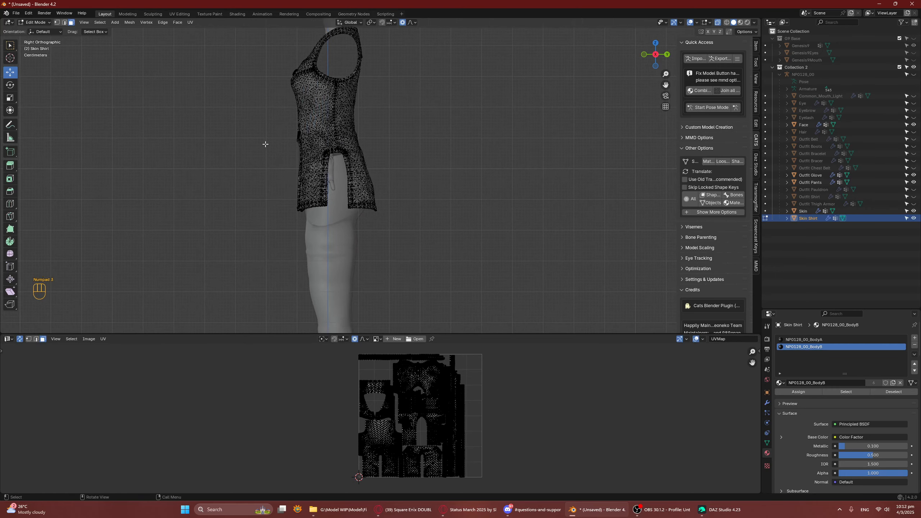
pyautogui.press('c')
pyautogui.scroll(-10, 297, 285)
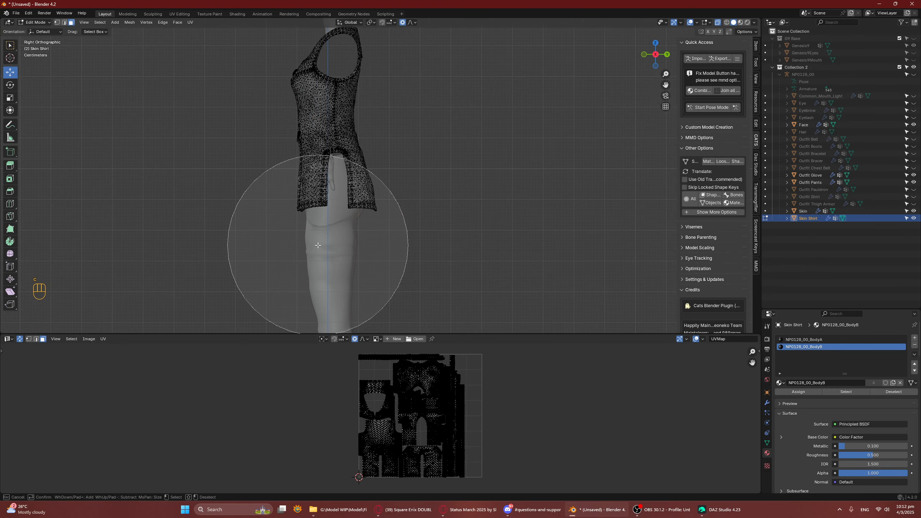
pyautogui.click(359, 234)
pyautogui.moveTo(359, 234)
pyautogui.mouseDown()
pyautogui.moveTo(387, 226)
pyautogui.moveTo(319, 245)
pyautogui.mouseUp()
pyautogui.rightClick(318, 245)
pyautogui.scroll(5, 326, 232)
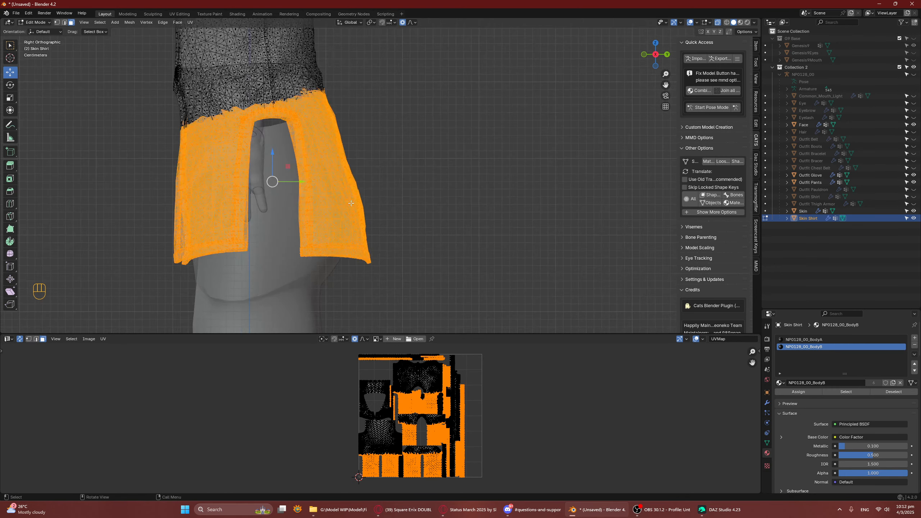
pyautogui.keyDown('shift'); pyautogui.moveTo(302, 132); pyautogui.dragTo(388, 190, button='middle'); pyautogui.keyUp('shift')
pyautogui.press('x')
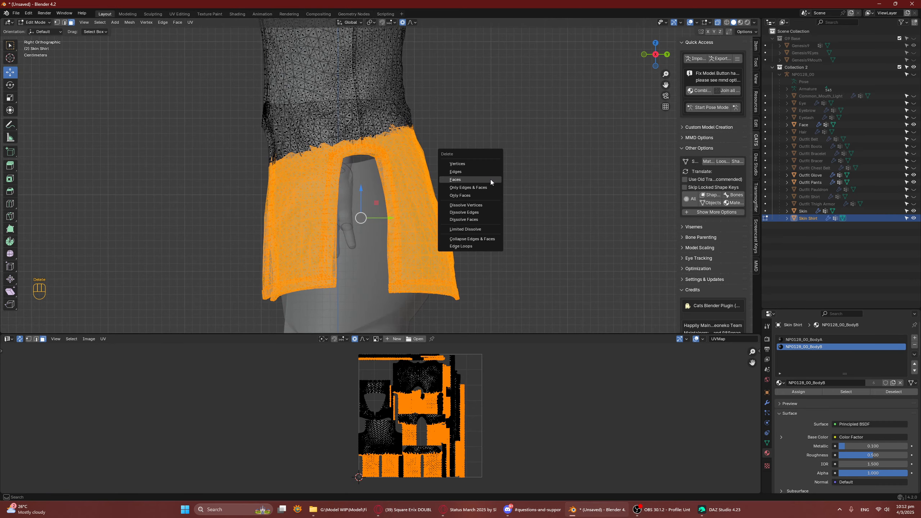
pyautogui.click(491, 179)
# Step: Select the linked vest geometry of Skin Shirt, invert the selection to the round front buttons, and delete their faces
pyautogui.moveTo(491, 179); pyautogui.dragTo(492, 173, button='middle')
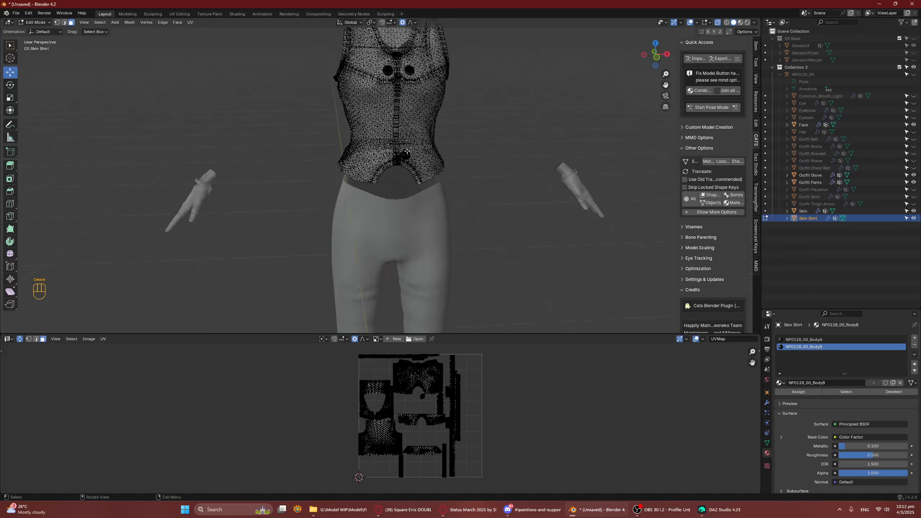
pyautogui.scroll(3, 373, 145)
pyautogui.click(372, 143)
pyautogui.hotkey('ctrl', 'l')
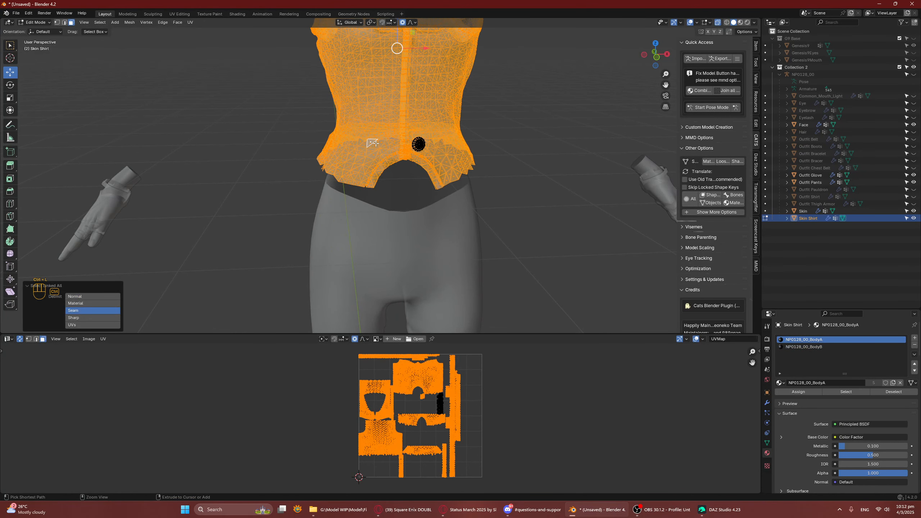
pyautogui.scroll(-2, 378, 142)
pyautogui.keyDown('shift'); pyautogui.moveTo(401, 152); pyautogui.dragTo(406, 217, button='middle'); pyautogui.keyUp('shift')
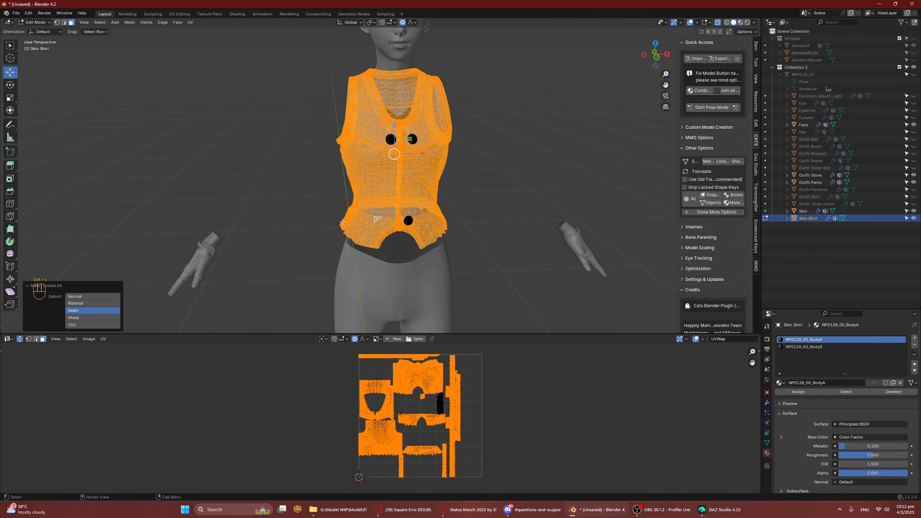
pyautogui.hotkey('ctrl', 'p')
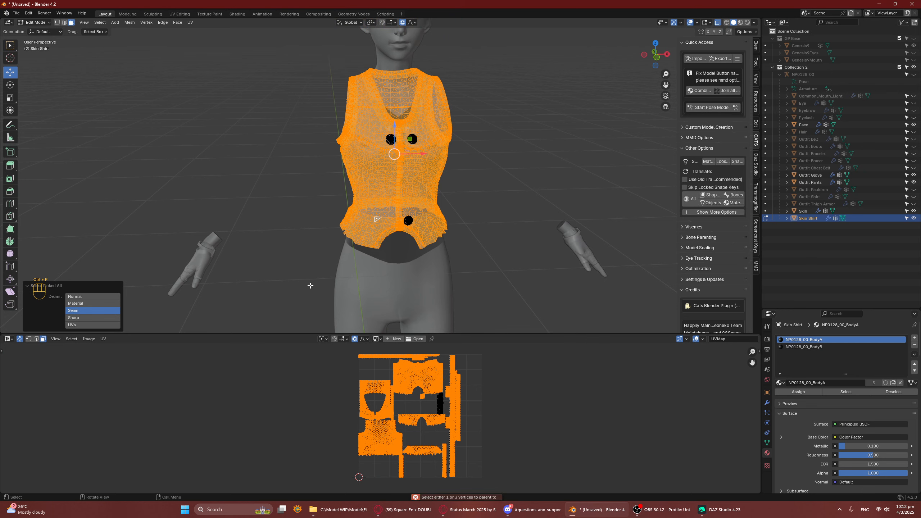
pyautogui.hotkey('ctrl', 'i')
pyautogui.press('Delete')
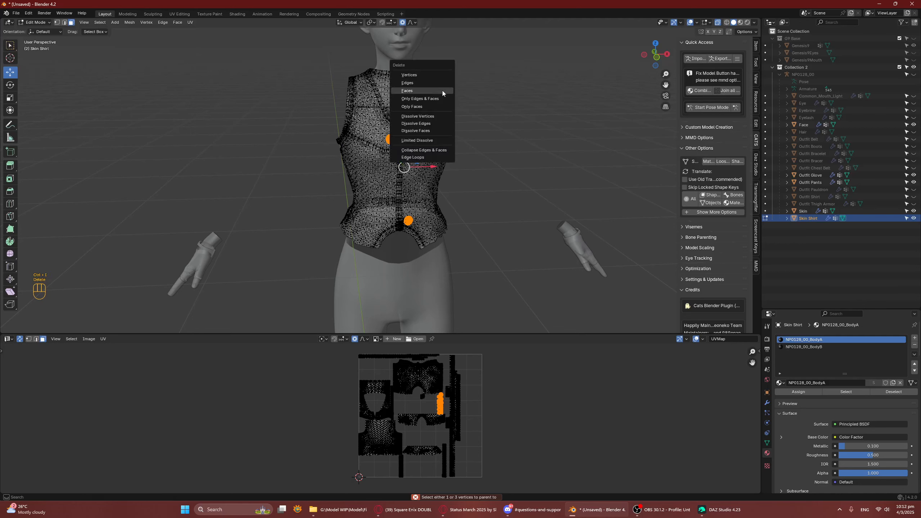
pyautogui.click(442, 91)
# Step: Return to Object Mode with X-ray off and deselect the trimmed Skin Shirt
pyautogui.press('Tab')
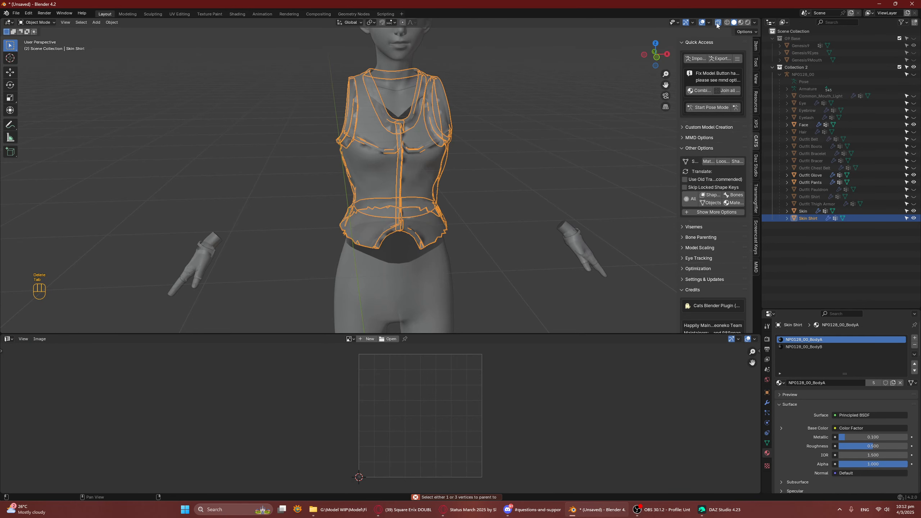
pyautogui.moveTo(417, 87); pyautogui.dragTo(453, 125, button='middle')
pyautogui.moveTo(385, 204); pyautogui.dragTo(376, 144, button='middle')
pyautogui.click(444, 92)
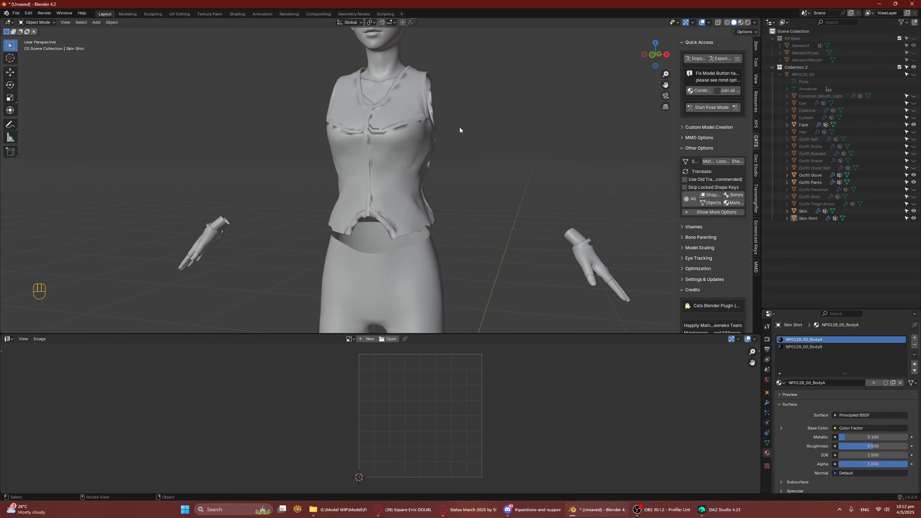
# Step: Show Outfit Shirt again and compare the layers by toggling the visibility of Outfit Shirt, Skin Shirt and Skin
pyautogui.click(913, 196)
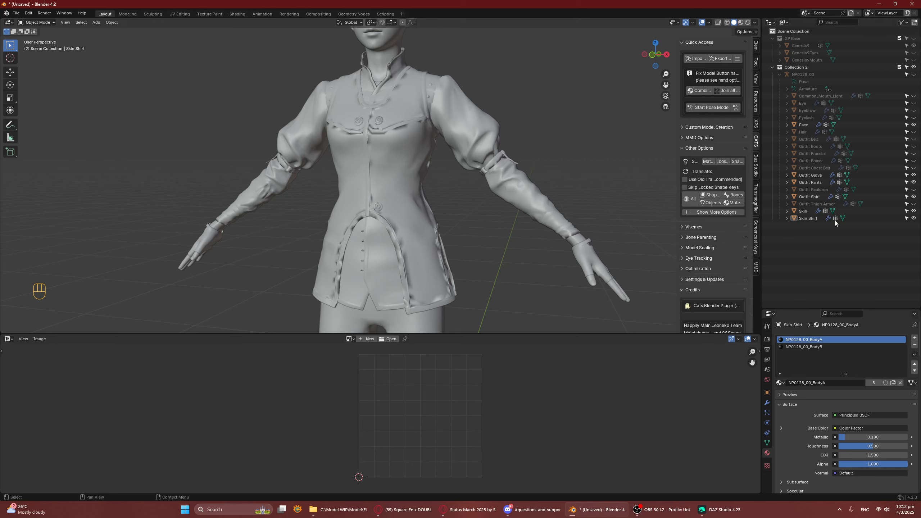
pyautogui.click(914, 197)
pyautogui.click(914, 197)
pyautogui.click(914, 217)
pyautogui.click(914, 217)
pyautogui.click(914, 210)
pyautogui.click(914, 210)
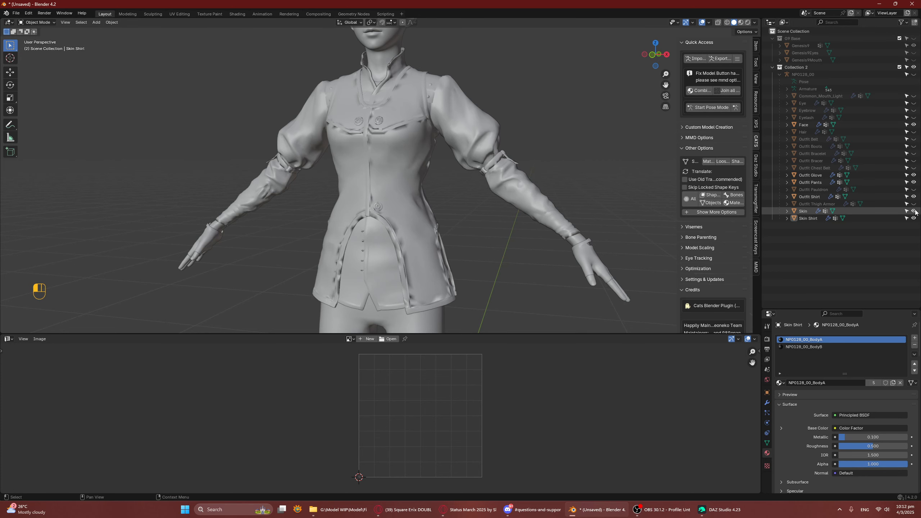
# Step: Hide Outfit Shirt and view the remaining face, glove, pants, Skin and Skin Shirt pieces together from the front
pyautogui.click(914, 217)
pyautogui.click(913, 217)
pyautogui.click(914, 196)
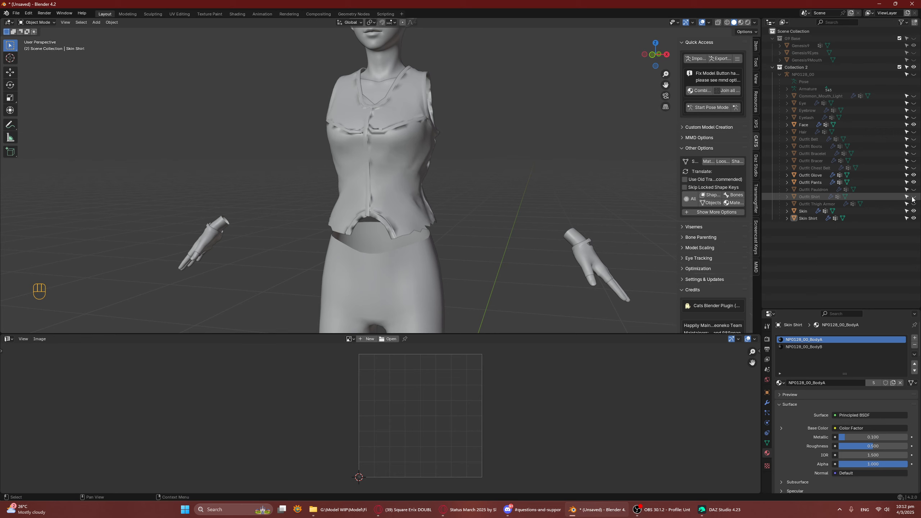
pyautogui.scroll(-4, 382, 186)
pyautogui.moveTo(382, 186); pyautogui.dragTo(507, 165, button='middle')
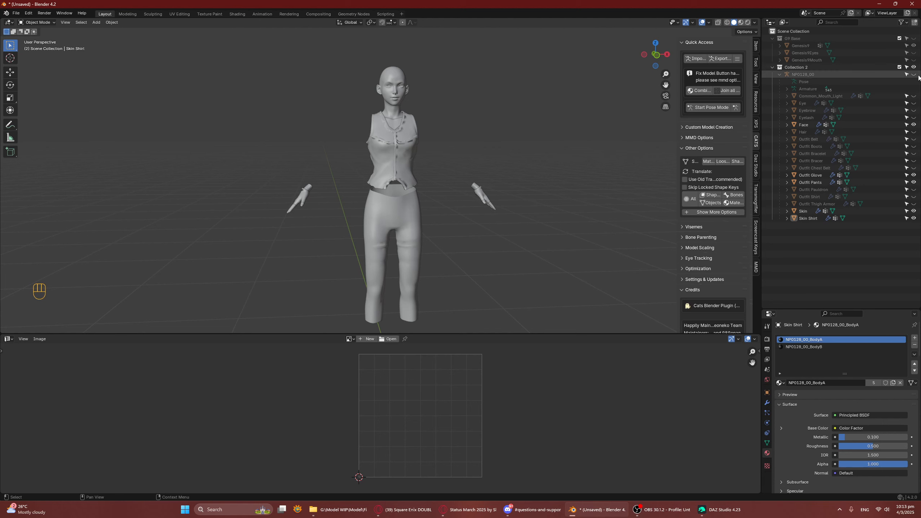
# Step: Show the Genesis9 body briefly, compare it with the character pieces from the side, and hide it again
pyautogui.click(913, 38)
pyautogui.moveTo(348, 153); pyautogui.dragTo(261, 173, button='middle')
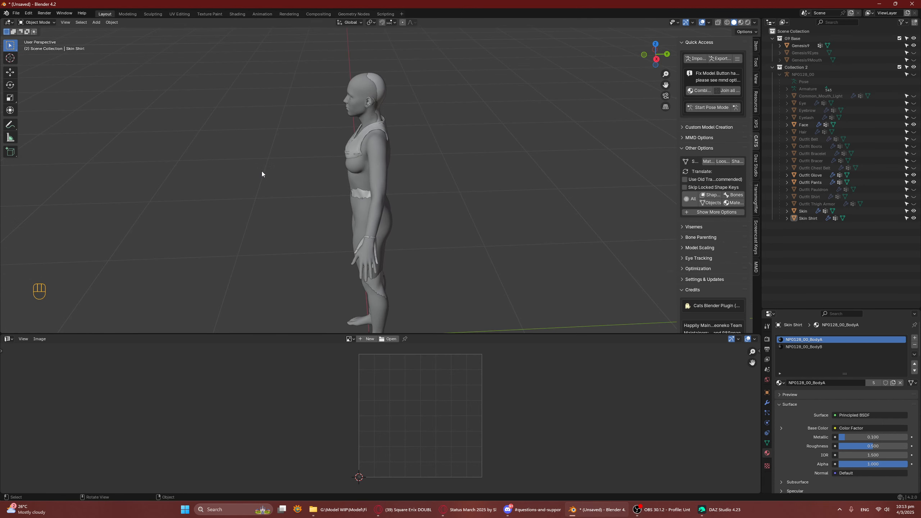
pyautogui.click(913, 38)
pyautogui.moveTo(363, 183); pyautogui.dragTo(446, 169, button='middle')
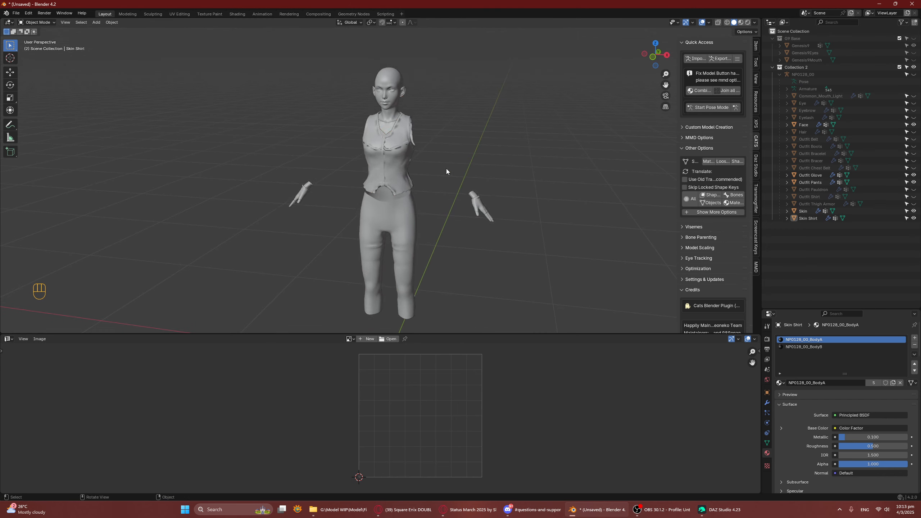
# Step: Select all visible character pieces and start a Wavefront OBJ export into the E:\Wrap3 Stuff folder
pyautogui.press('a')
pyautogui.scroll(-4, 450, 159)
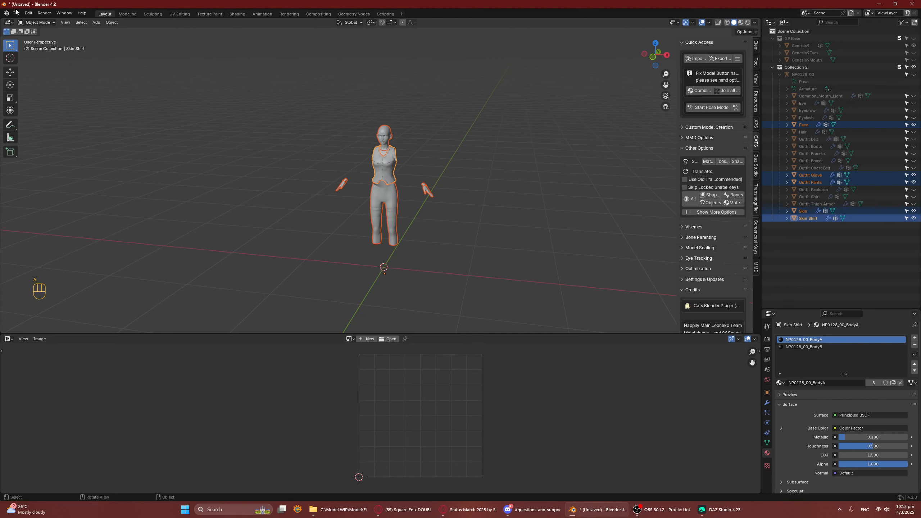
pyautogui.click(16, 13)
pyautogui.moveTo(55, 124)
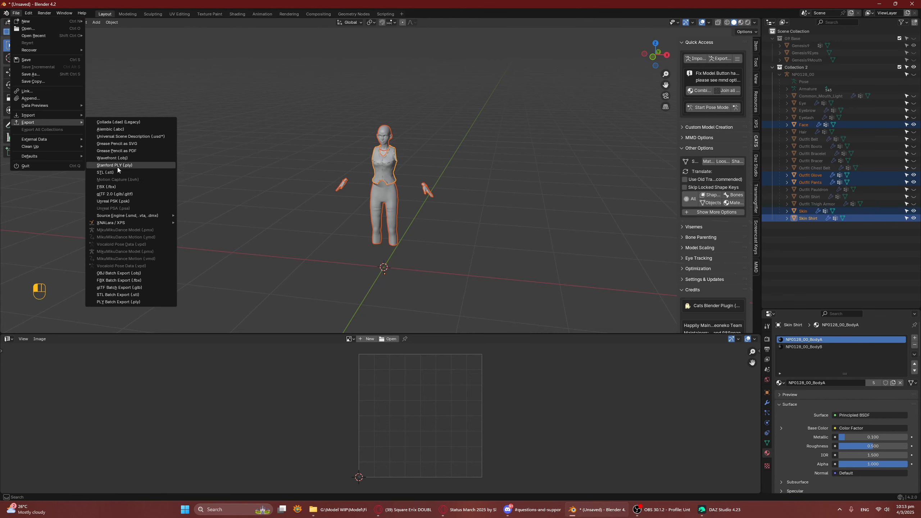
pyautogui.click(113, 157)
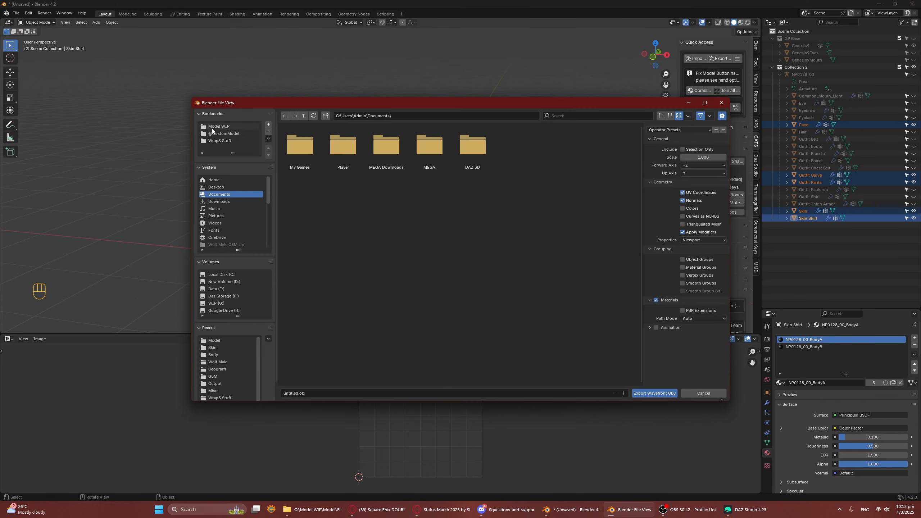
pyautogui.click(220, 141)
pyautogui.scroll(-2, 398, 350)
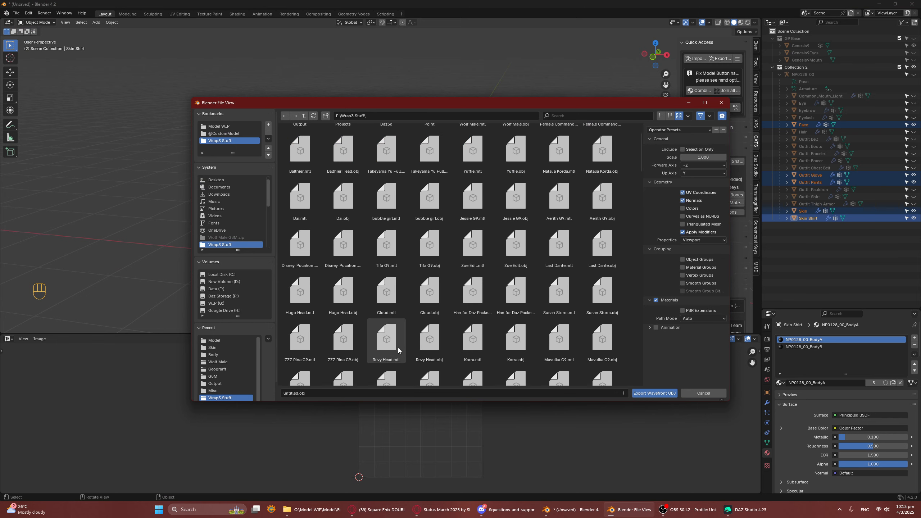
pyautogui.scroll(-1, 343, 377)
pyautogui.click(343, 393)
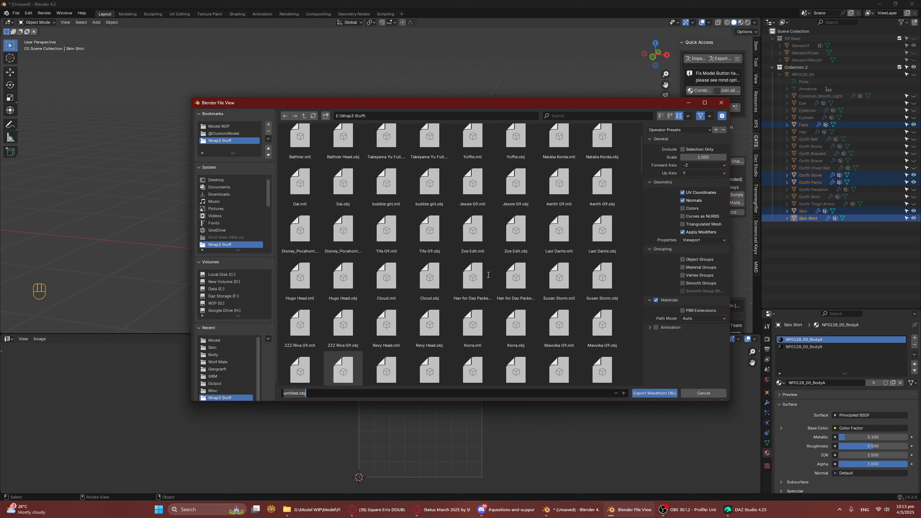
pyautogui.write('Cassie')
pyautogui.press('BackSpace')
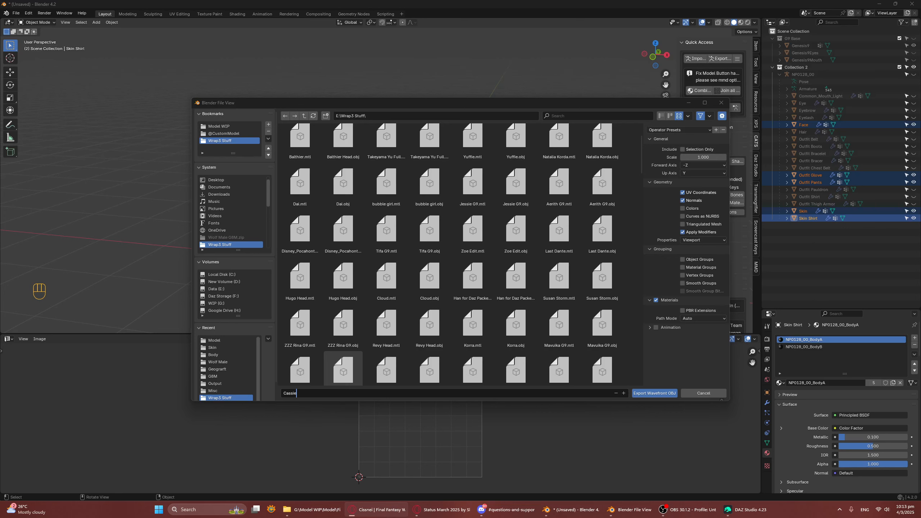
# Step: Name the export file Cissnei and export the Wavefront OBJ
pyautogui.click(322, 394)
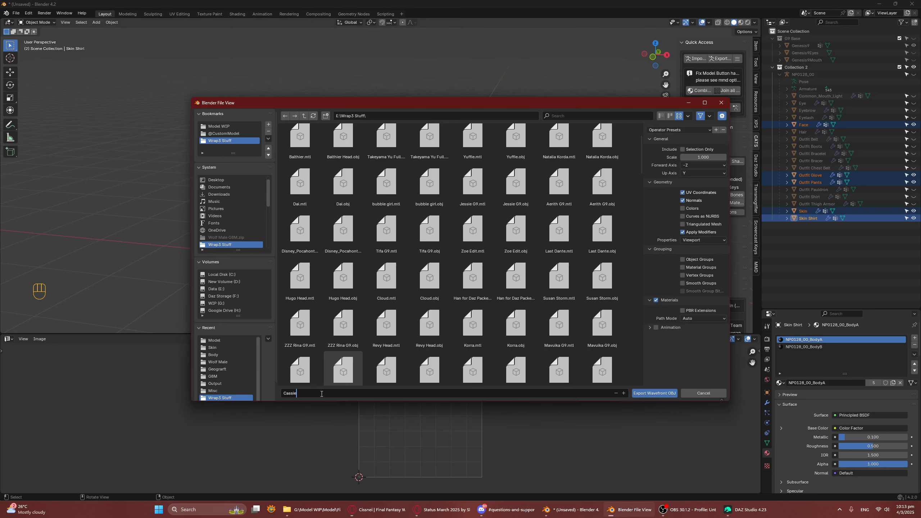
pyautogui.hotkey('ctrl', 'a')
pyautogui.write('Cissnei')
pyautogui.press('BackSpace')
pyautogui.click(653, 394)
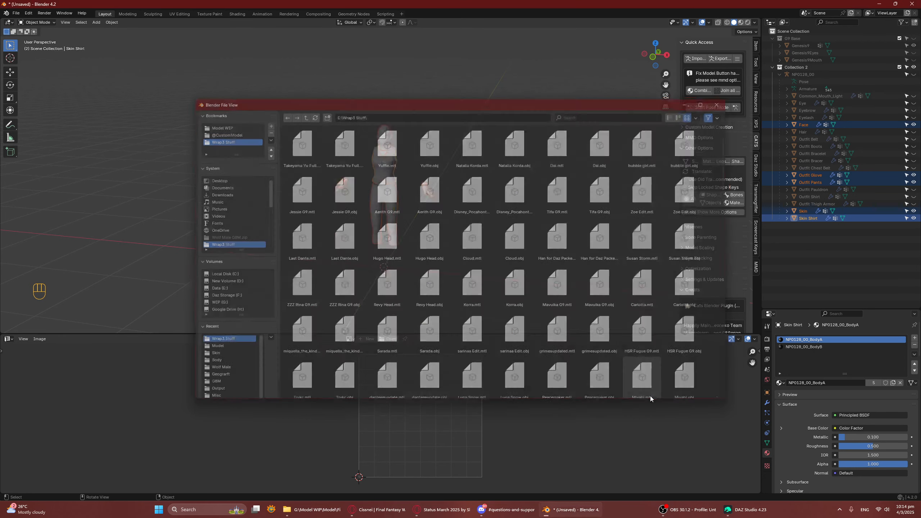
# Step: Minimise Blender and launch Wrap from the desktop
pyautogui.click(880, 5)
pyautogui.click(879, 3)
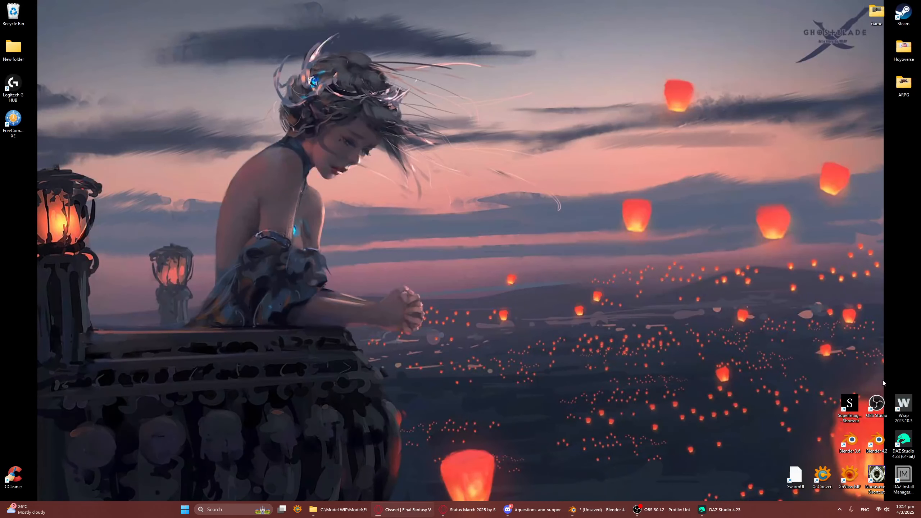
pyautogui.doubleClick(900, 400)
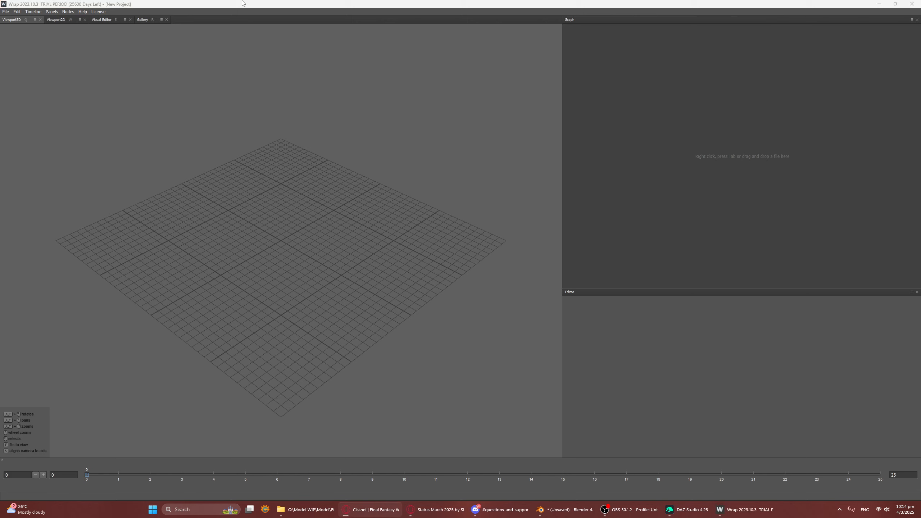
pyautogui.click(5, 11)
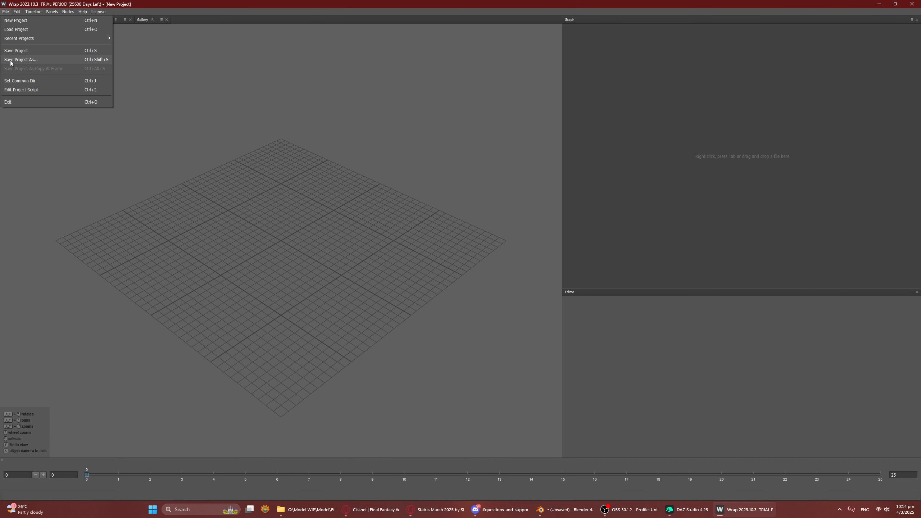
pyautogui.click(35, 32)
pyautogui.press('Escape')
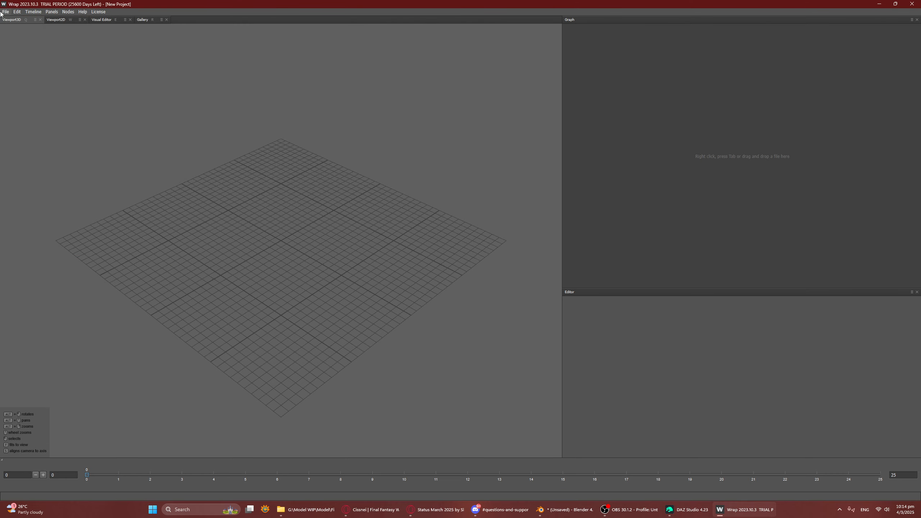
# Step: Load the recent project G9 Template.wrap
pyautogui.click(2, 12)
pyautogui.moveTo(90, 39)
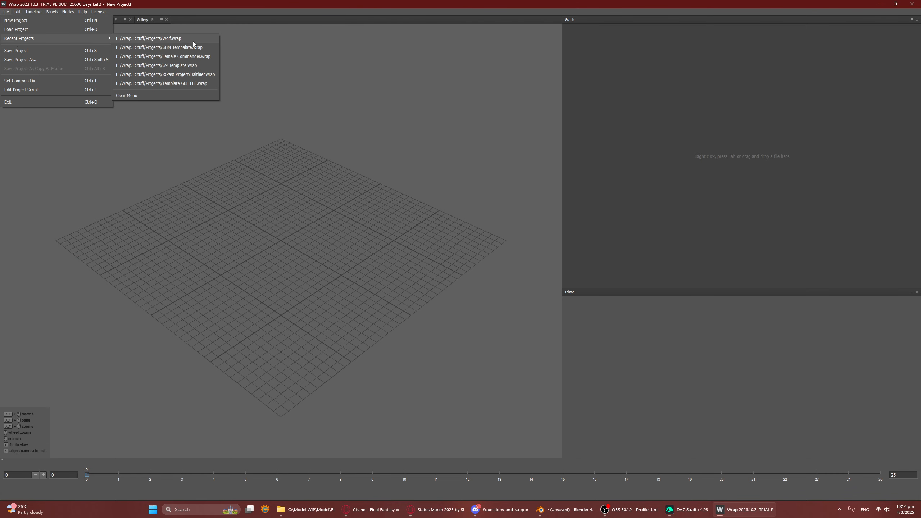
pyautogui.click(199, 67)
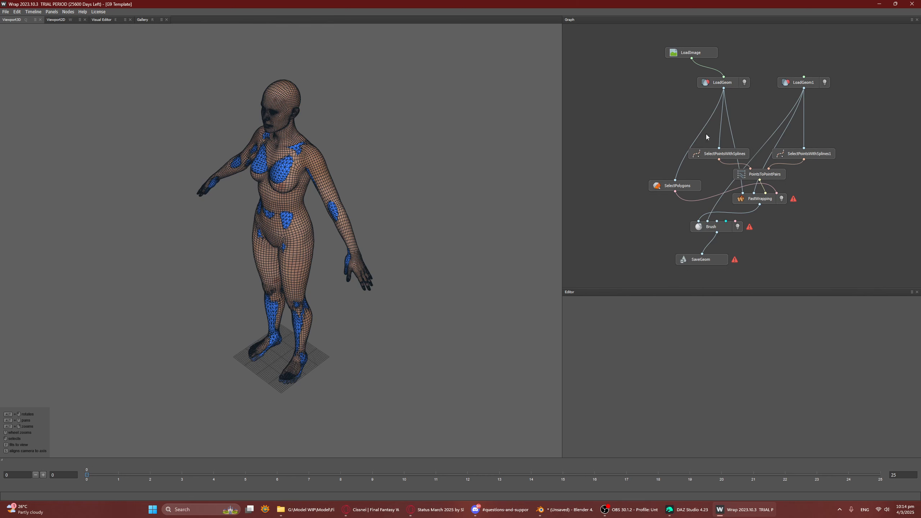
# Step: Delete the LoadImage node from the graph and turn the base body to face the front
pyautogui.click(707, 52)
pyautogui.press('Delete')
pyautogui.moveTo(642, 123)
pyautogui.mouseDown(button='middle')
pyautogui.moveTo(670, 119)
pyautogui.moveTo(651, 128)
pyautogui.mouseUp(button='middle')
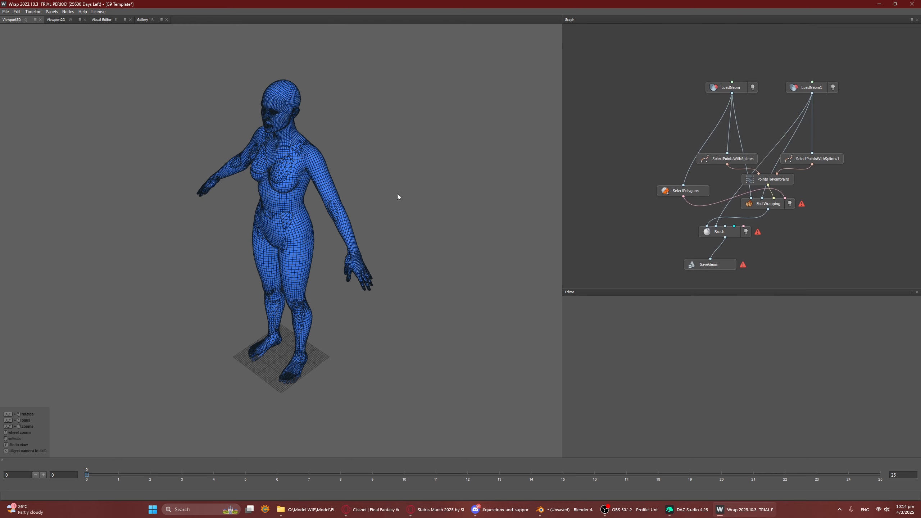
pyautogui.press('s')
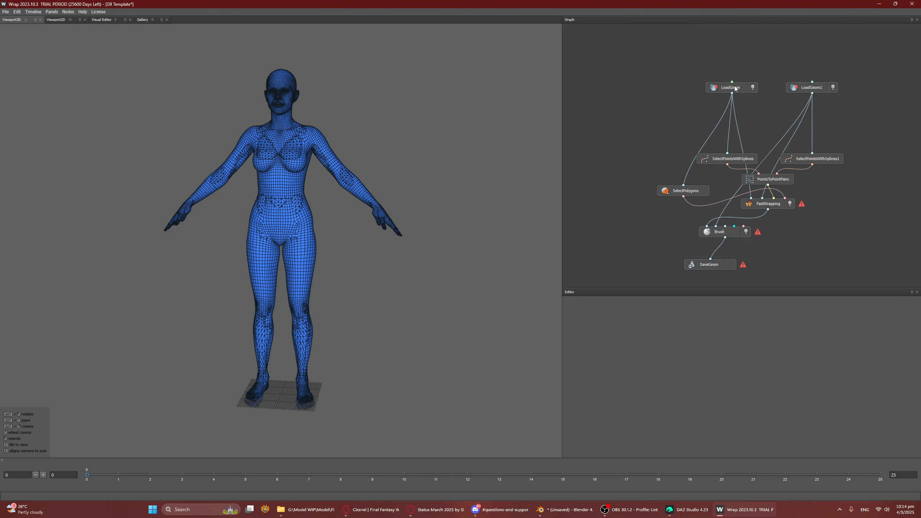
# Step: Set the LoadGeom node's base mesh file to G9F Thin.obj
pyautogui.click(735, 89)
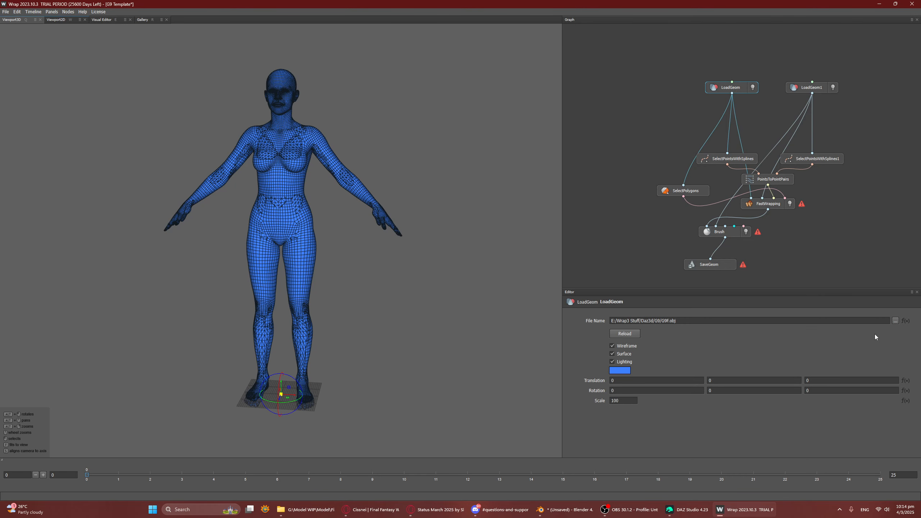
pyautogui.click(895, 321)
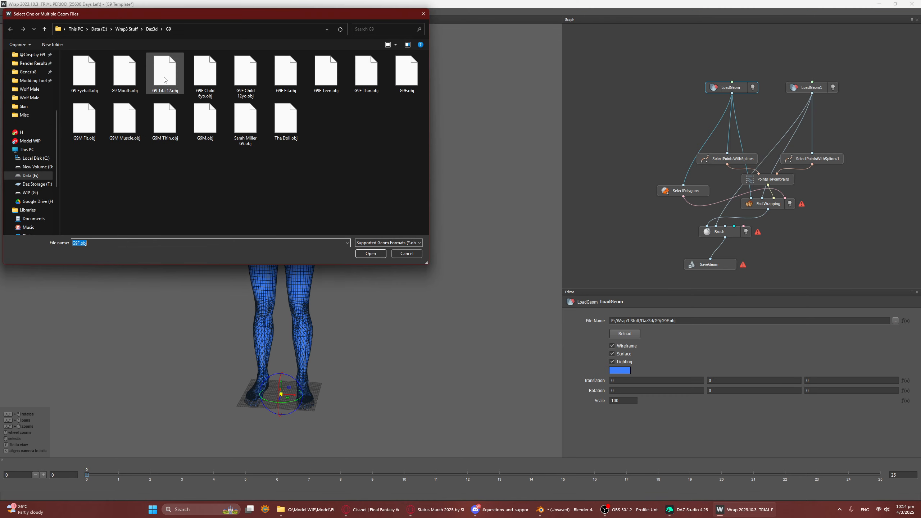
pyautogui.click(365, 86)
pyautogui.doubleClick(365, 86)
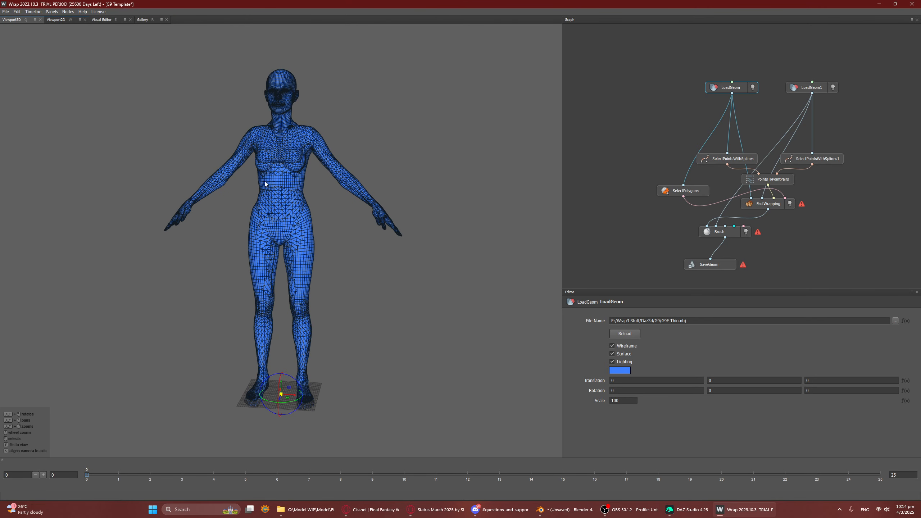
# Step: Set the LoadGeom1 node's target mesh file to the exported Cissnei.obj
pyautogui.click(814, 89)
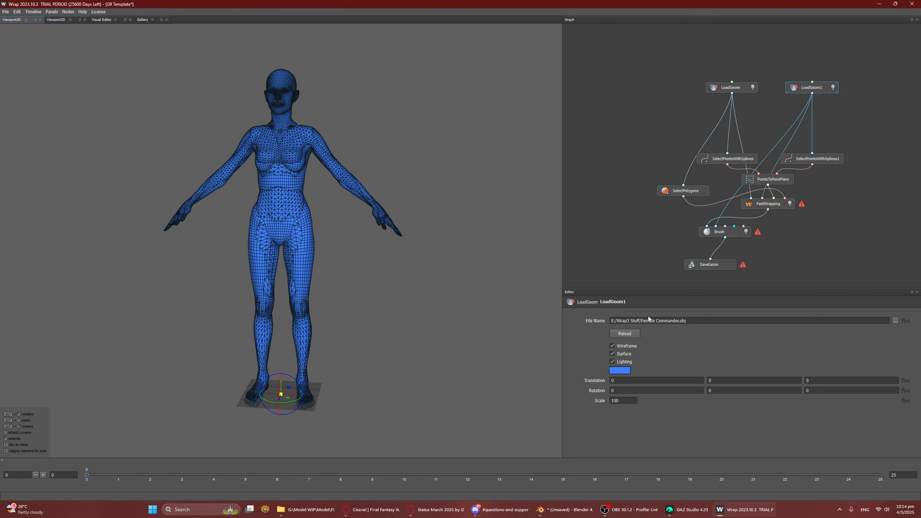
pyautogui.click(895, 320)
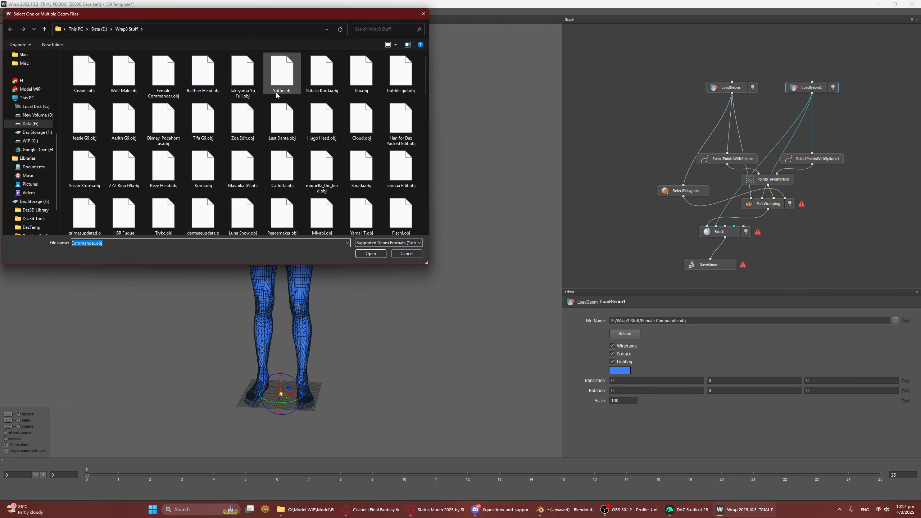
pyautogui.doubleClick(89, 78)
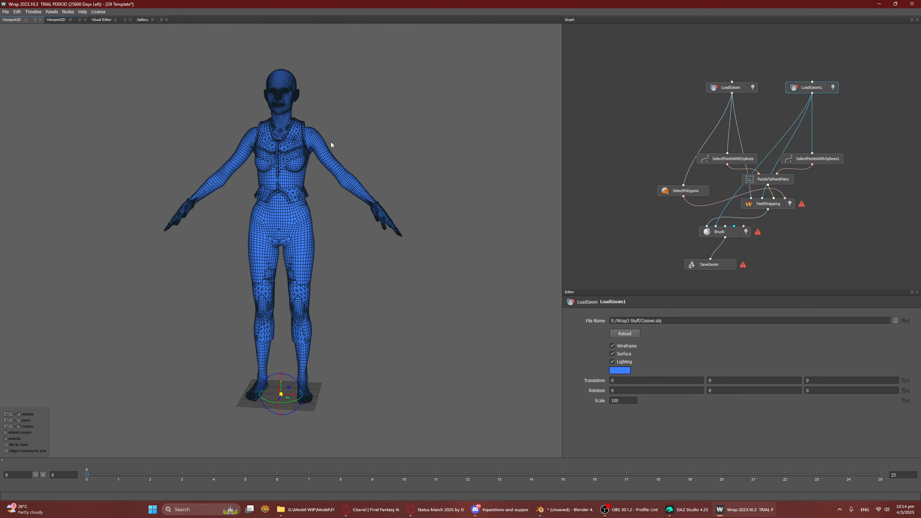
# Step: Examine how the Cissnei mesh overlaps the G9F Thin body from the front and side, and check both LoadGeom nodes' settings
pyautogui.keyDown('alt'); pyautogui.moveTo(331, 145); pyautogui.dragTo(381, 144); pyautogui.keyUp('alt')
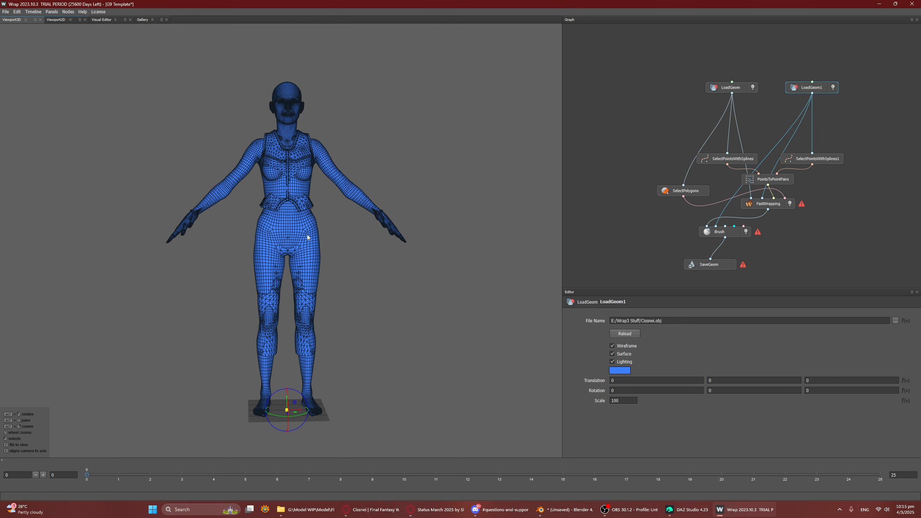
pyautogui.moveTo(365, 241)
pyautogui.keyDown('alt'); pyautogui.mouseDown()
pyautogui.moveTo(436, 259)
pyautogui.moveTo(309, 249)
pyautogui.moveTo(308, 261)
pyautogui.moveTo(284, 267)
pyautogui.moveTo(327, 265)
pyautogui.moveTo(343, 244)
pyautogui.moveTo(374, 246)
pyautogui.mouseUp(); pyautogui.keyUp('alt')
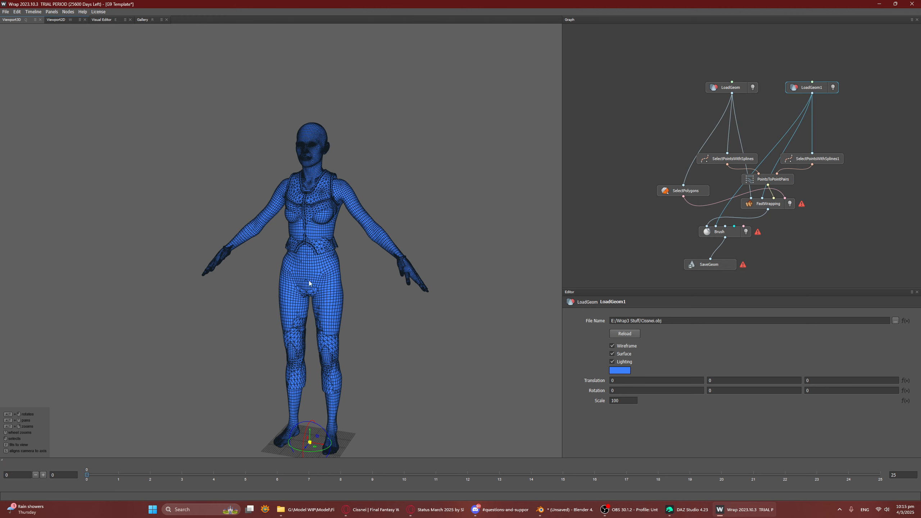
pyautogui.keyDown('alt'); pyautogui.moveTo(313, 295); pyautogui.dragTo(255, 302); pyautogui.keyUp('alt')
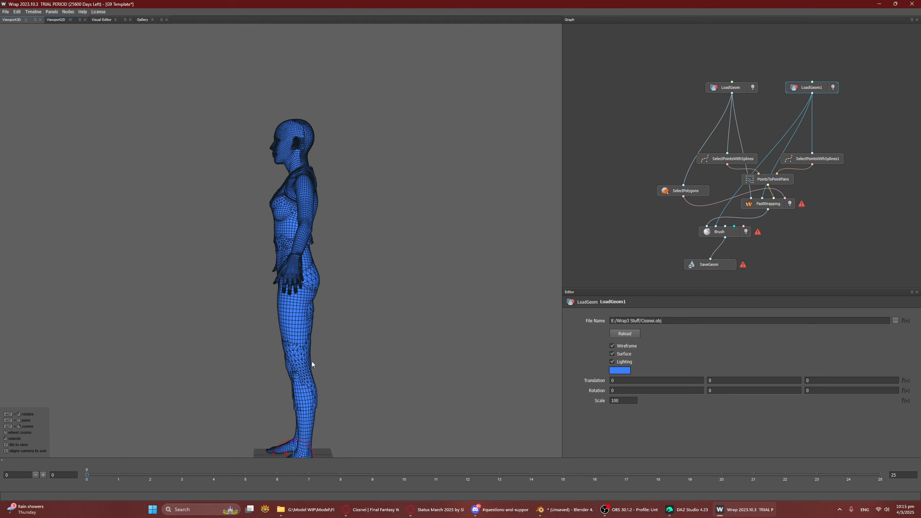
pyautogui.keyDown('alt'); pyautogui.moveTo(311, 361); pyautogui.dragTo(314, 292, button='middle'); pyautogui.keyUp('alt')
pyautogui.keyDown('alt'); pyautogui.moveTo(336, 239); pyautogui.dragTo(426, 214); pyautogui.keyUp('alt')
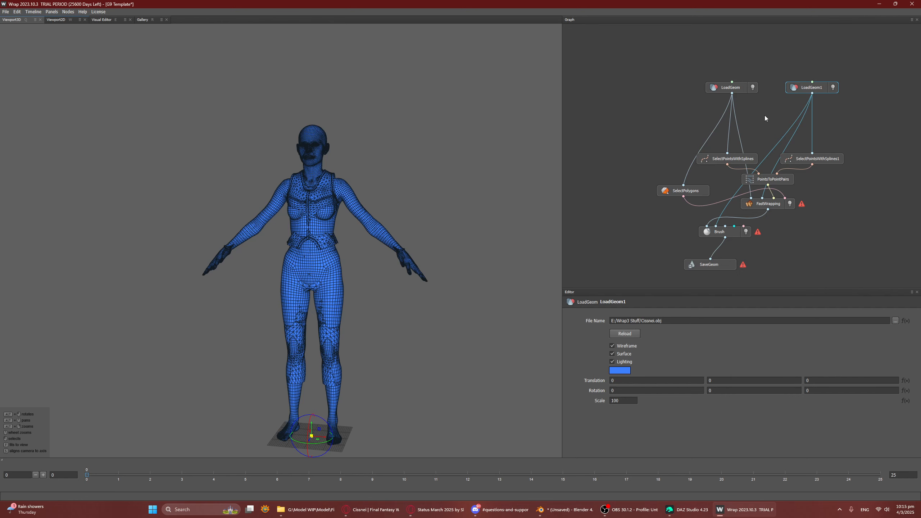
pyautogui.click(738, 90)
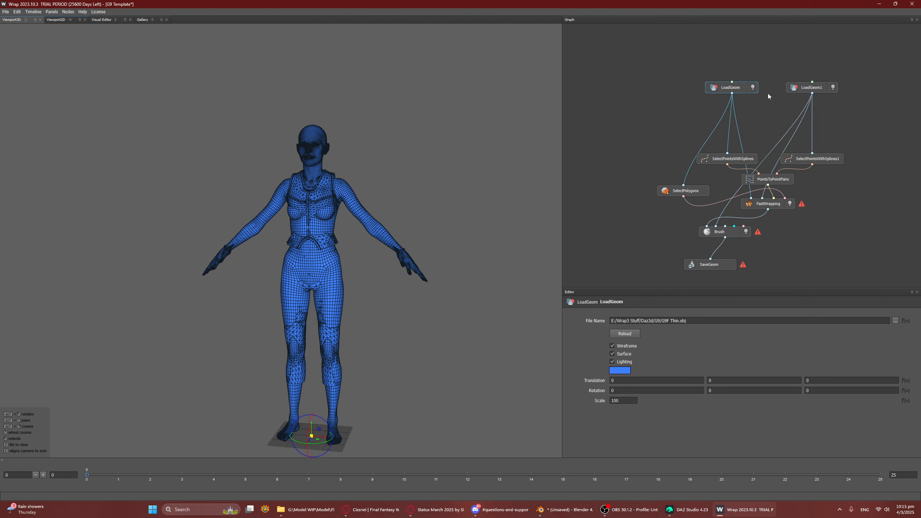
pyautogui.click(799, 90)
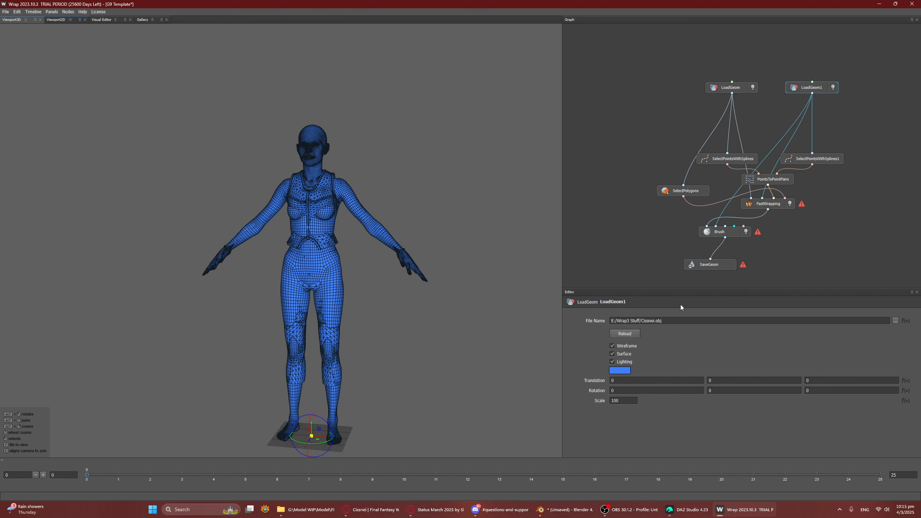
# Step: Show the SelectPointsWithSplines node in the Visual Editor and inspect its splines on the base body
pyautogui.click(711, 161)
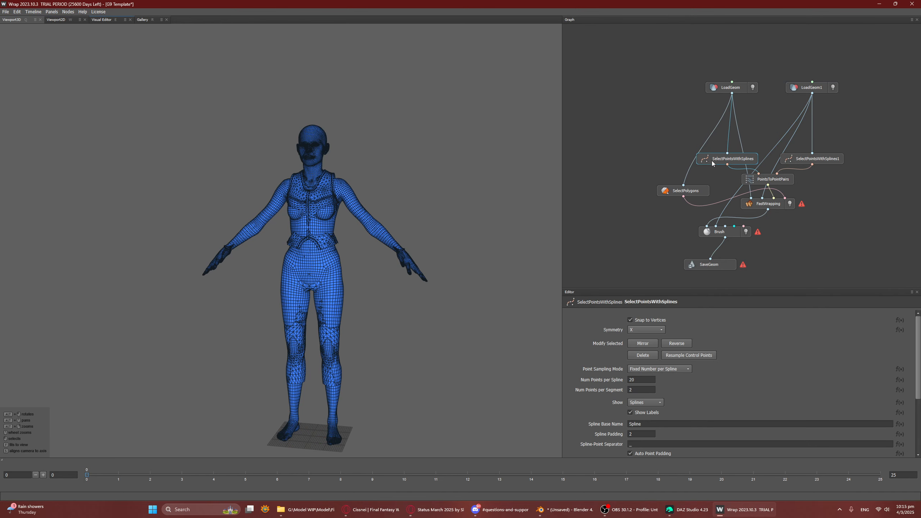
pyautogui.click(102, 20)
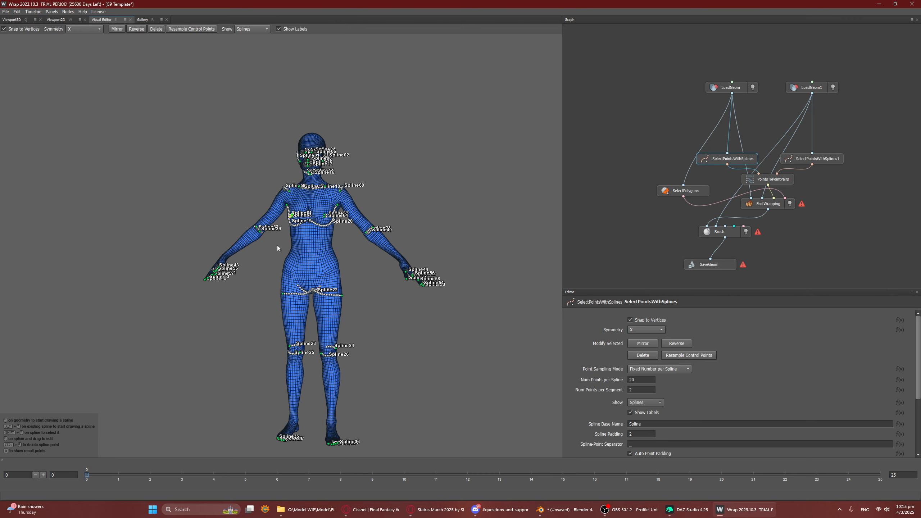
pyautogui.moveTo(357, 276); pyautogui.dragTo(400, 307)
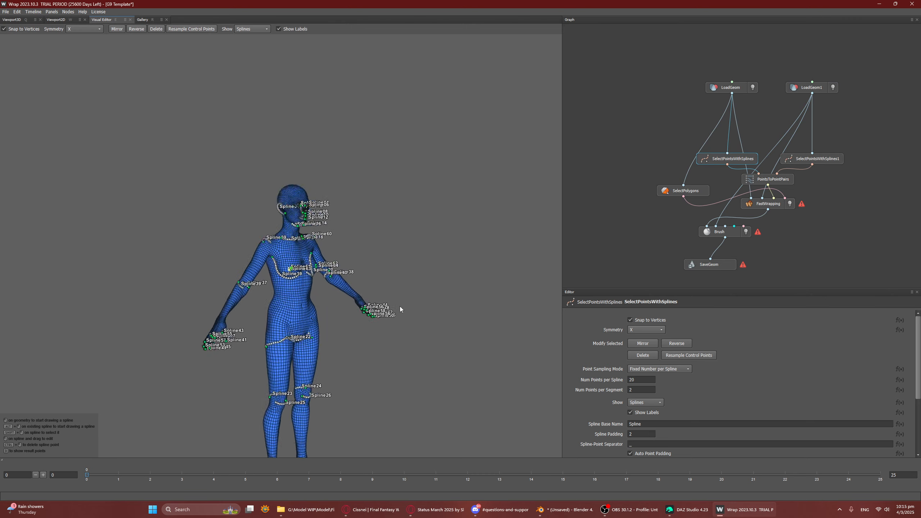
# Step: Examine the splines on the base body's ears, eyes, nose, lips, jaw and neck from the front, side and below
pyautogui.scroll(5, 409, 326)
pyautogui.scroll(-1, 410, 326)
pyautogui.moveTo(421, 230); pyautogui.dragTo(427, 247, button='middle')
pyautogui.scroll(12, 430, 259)
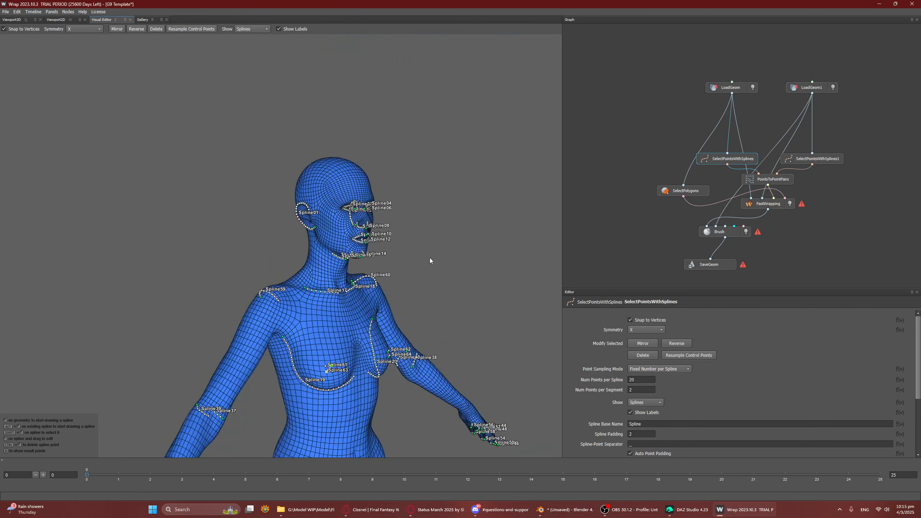
pyautogui.moveTo(364, 260); pyautogui.dragTo(263, 311)
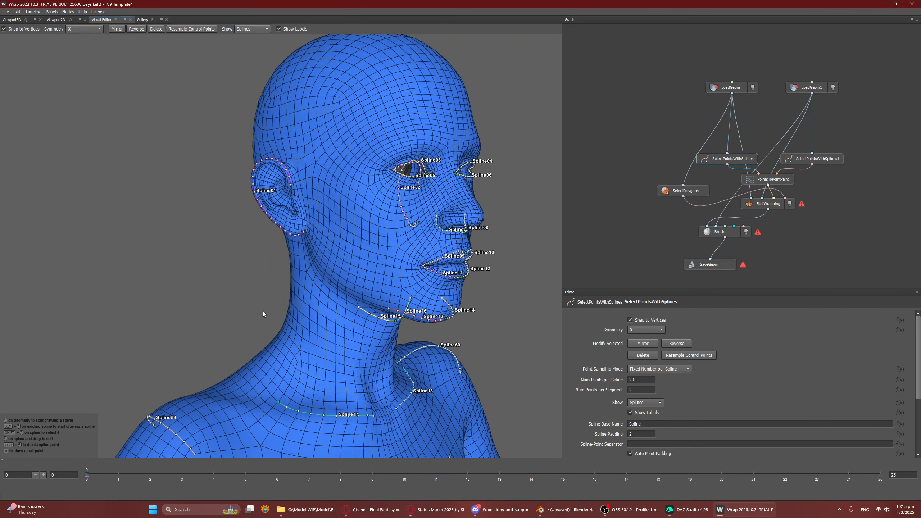
pyautogui.moveTo(361, 236); pyautogui.dragTo(156, 210)
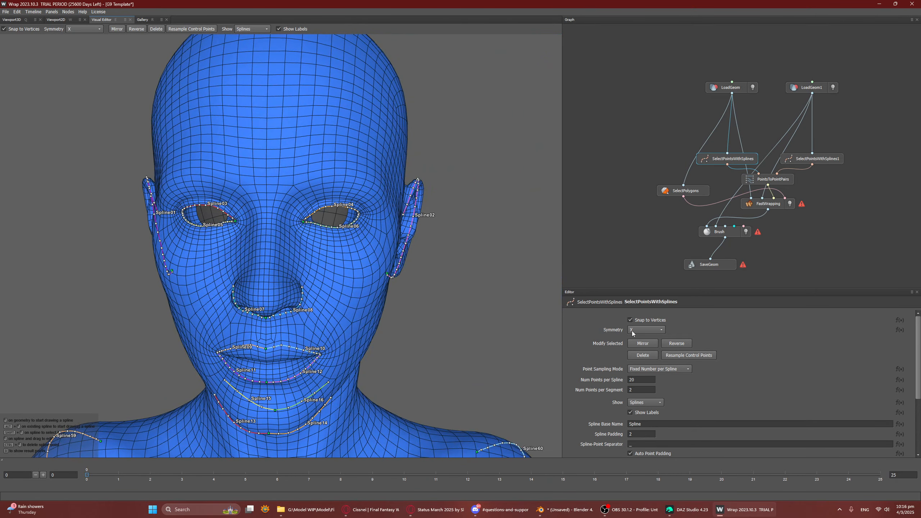
pyautogui.moveTo(454, 308); pyautogui.dragTo(389, 290)
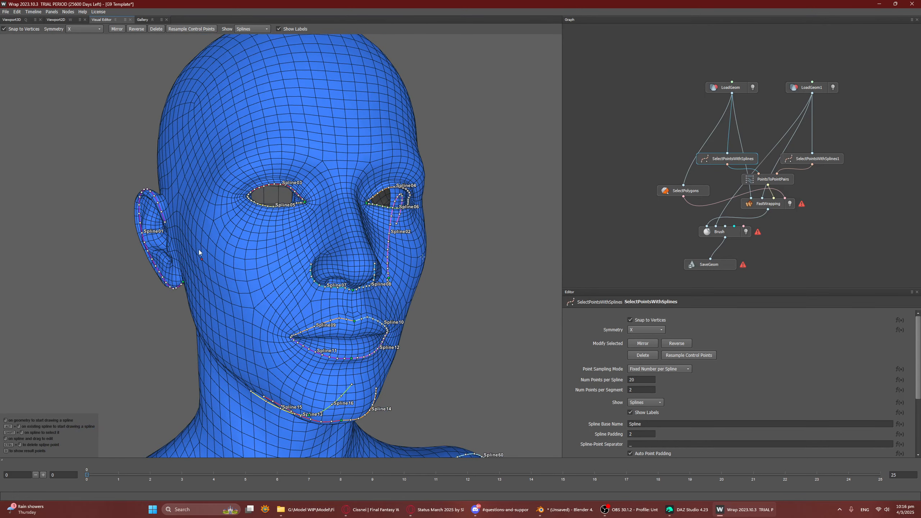
pyautogui.moveTo(199, 249); pyautogui.dragTo(180, 246)
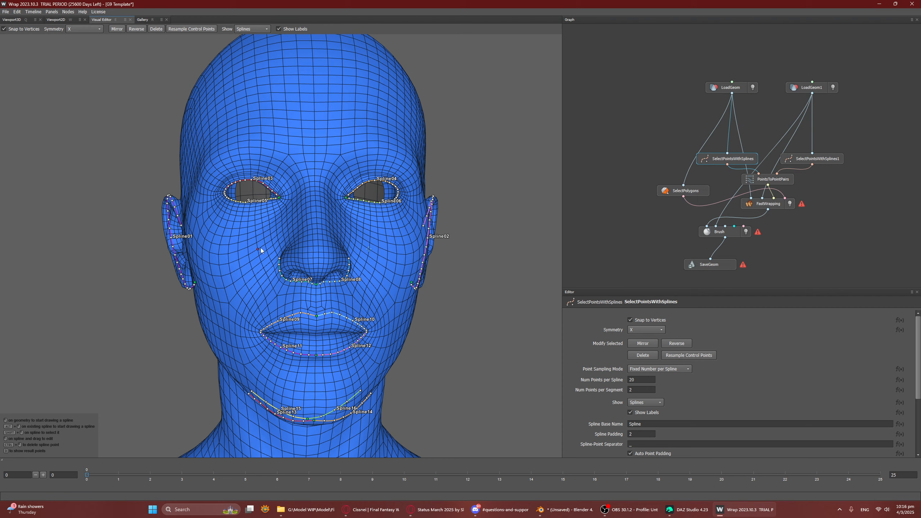
pyautogui.moveTo(312, 290); pyautogui.dragTo(320, 241, button='middle')
pyautogui.moveTo(317, 284); pyautogui.dragTo(288, 239, button='middle')
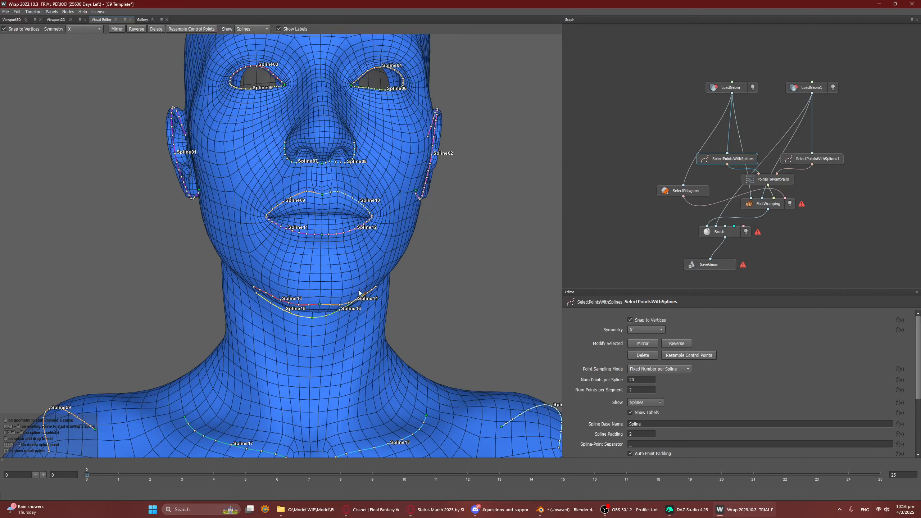
pyautogui.moveTo(359, 293); pyautogui.dragTo(307, 276, button='middle')
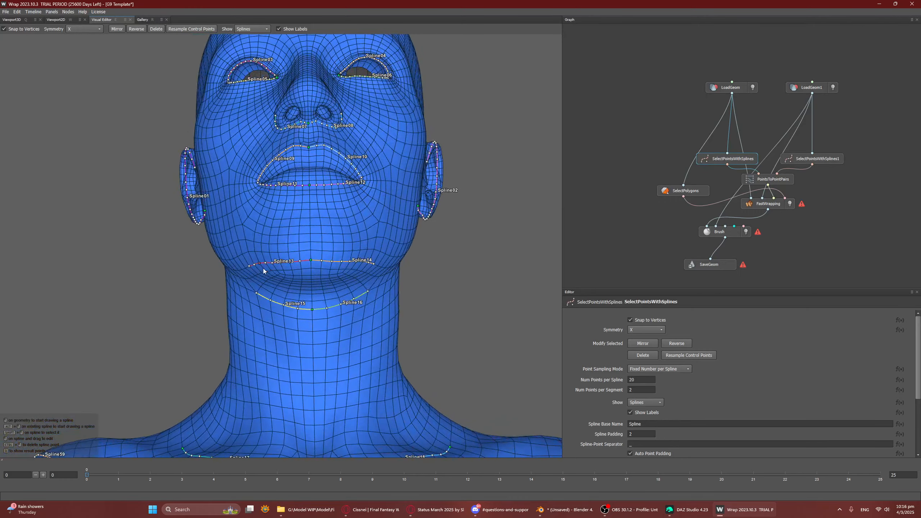
pyautogui.moveTo(326, 344)
pyautogui.mouseDown(button='middle')
pyautogui.moveTo(337, 221)
pyautogui.moveTo(323, 169)
pyautogui.mouseUp(button='middle')
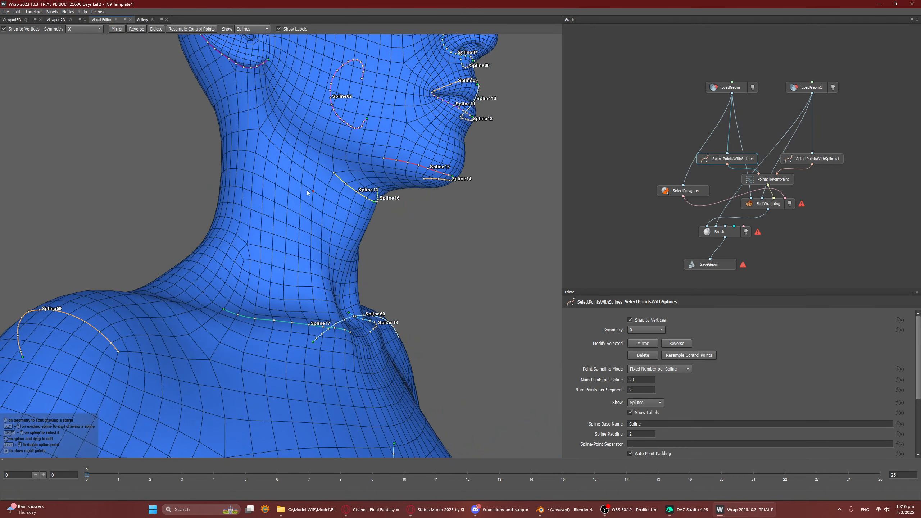
pyautogui.moveTo(383, 215); pyautogui.dragTo(349, 339, button='middle')
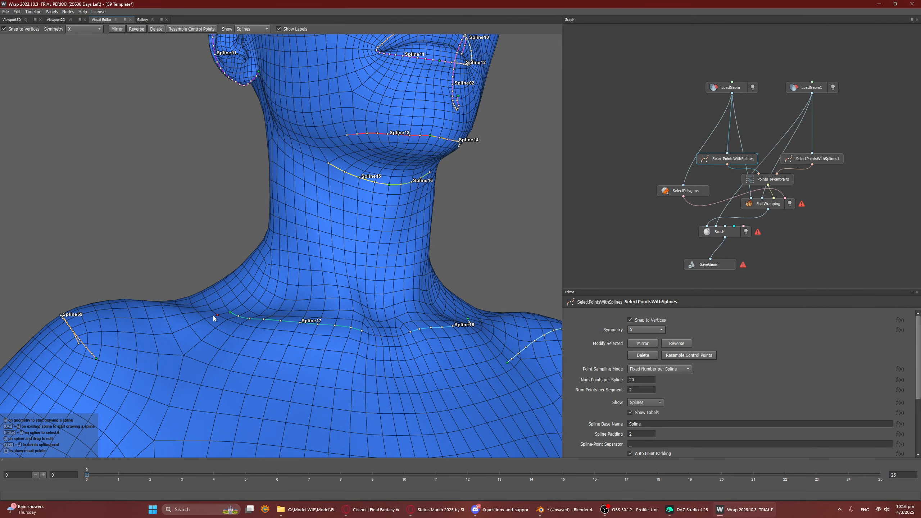
# Step: Examine the base body's splines from the shoulders and chest down over the hips, knees and toes
pyautogui.scroll(-4, 235, 314)
pyautogui.moveTo(274, 365); pyautogui.dragTo(277, 207, button='middle')
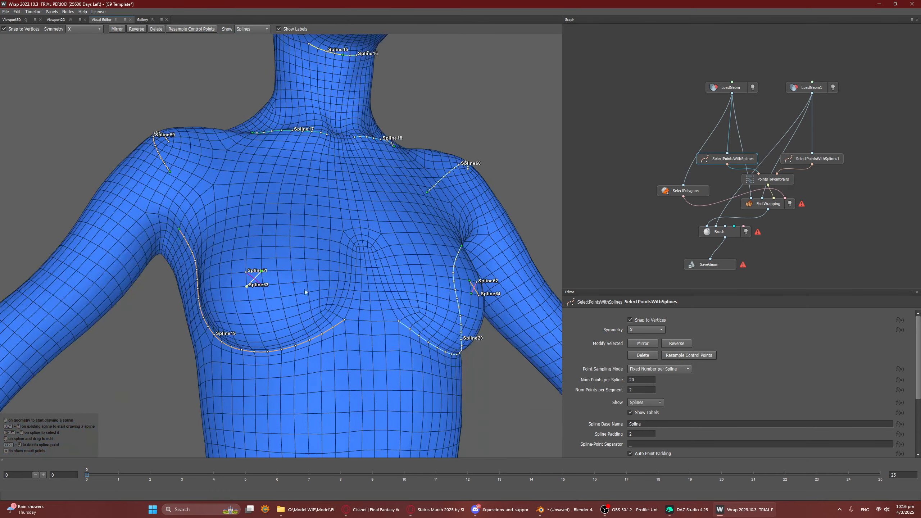
pyautogui.moveTo(304, 290); pyautogui.dragTo(354, 304, button='middle')
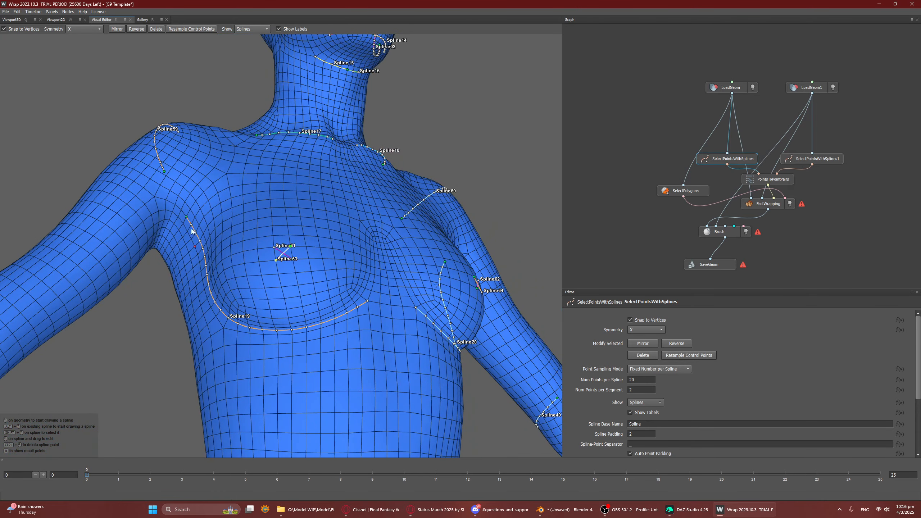
pyautogui.moveTo(353, 348); pyautogui.dragTo(384, 210, button='middle')
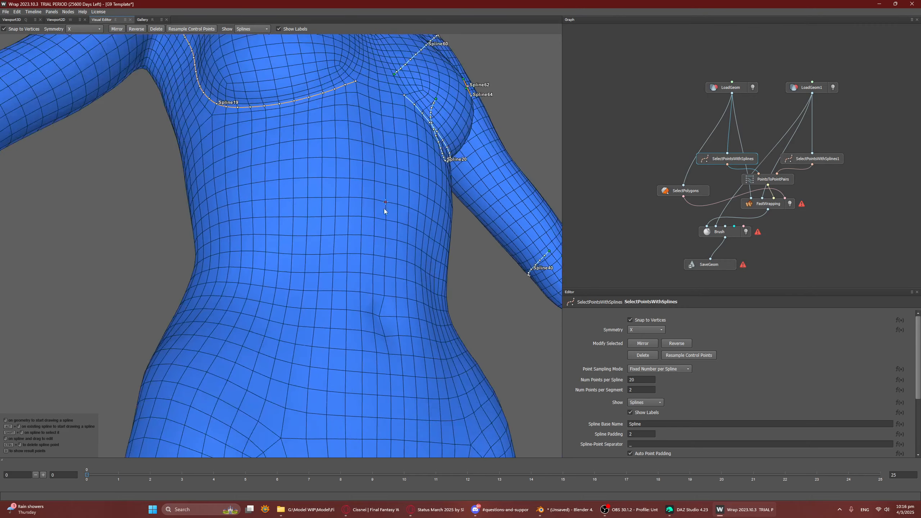
pyautogui.scroll(-2, 381, 253)
pyautogui.moveTo(340, 378); pyautogui.dragTo(331, 262, button='middle')
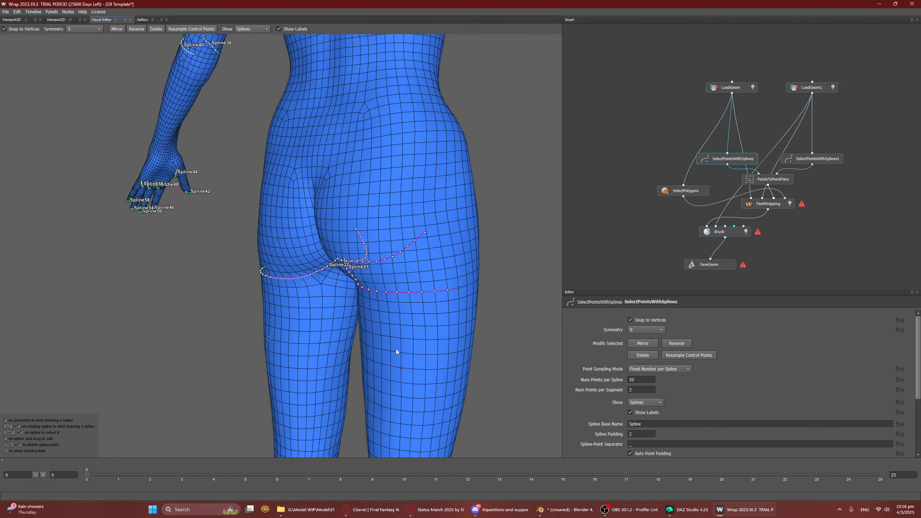
pyautogui.moveTo(390, 370); pyautogui.dragTo(421, 255, button='middle')
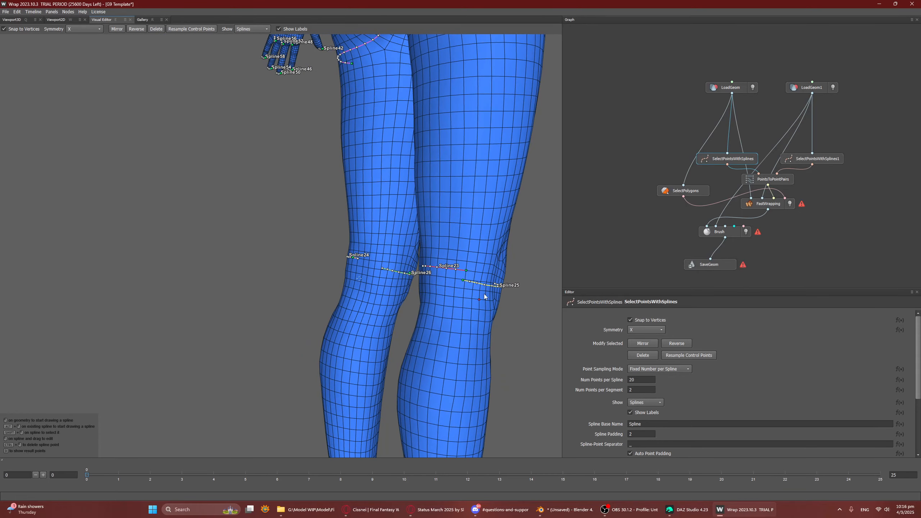
pyautogui.moveTo(453, 366); pyautogui.dragTo(398, 95, button='middle')
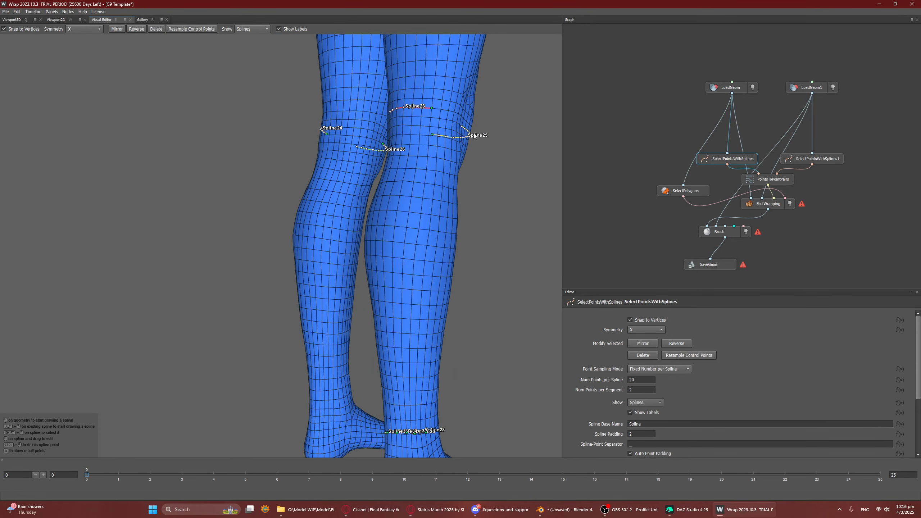
pyautogui.moveTo(517, 357); pyautogui.dragTo(270, 268, button='middle')
pyautogui.moveTo(275, 362); pyautogui.dragTo(249, 177, button='middle')
pyautogui.moveTo(363, 261); pyautogui.dragTo(324, 305, button='middle')
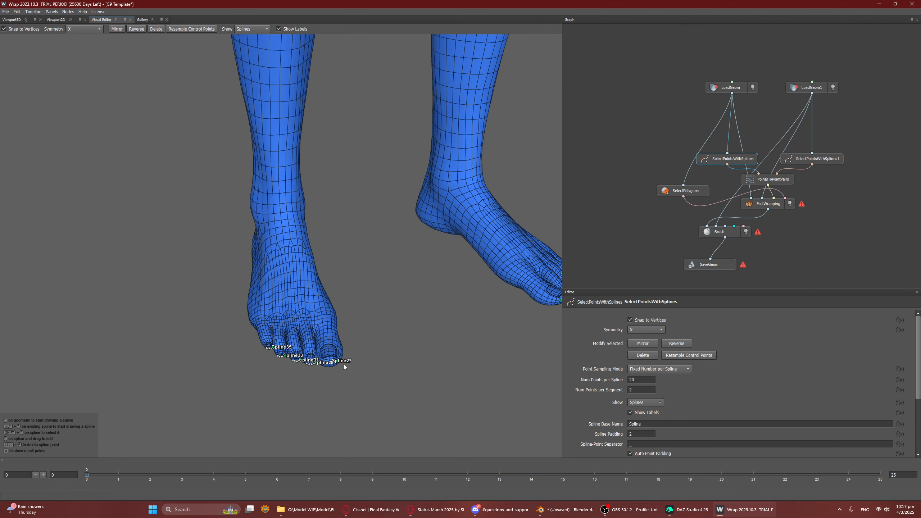
pyautogui.scroll(-3, 301, 217)
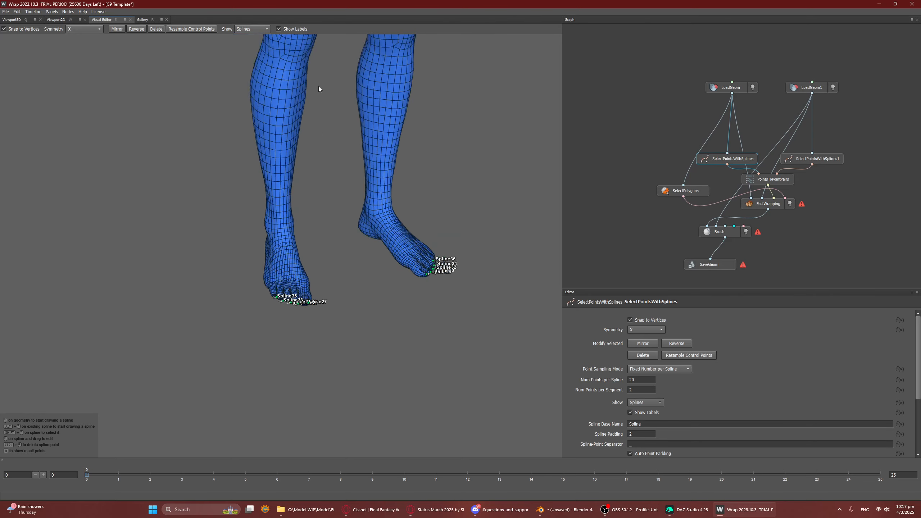
# Step: Examine the splines around the base body's elbow, thumb, knuckles and fingertips
pyautogui.moveTo(318, 87); pyautogui.dragTo(385, 412, button='middle')
pyautogui.moveTo(236, 187); pyautogui.dragTo(299, 304, button='middle')
pyautogui.moveTo(309, 199); pyautogui.dragTo(320, 199, button='right')
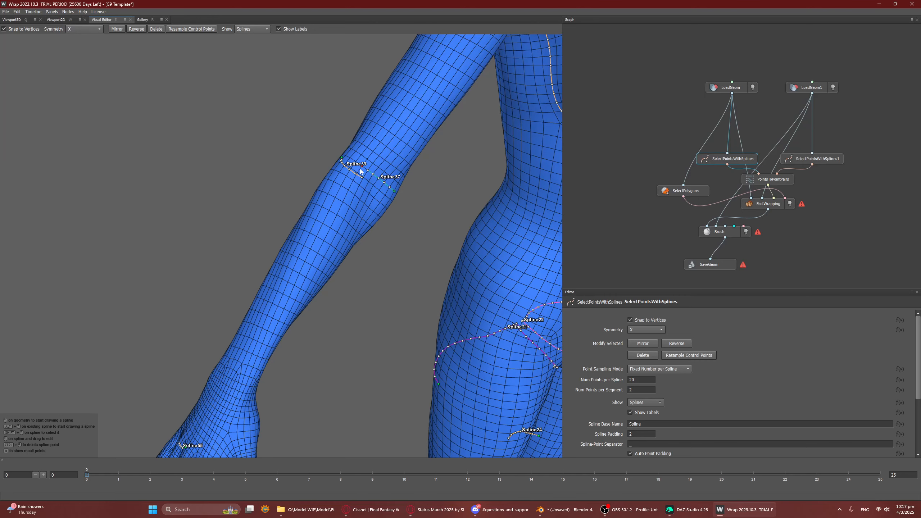
pyautogui.scroll(-10, 366, 161)
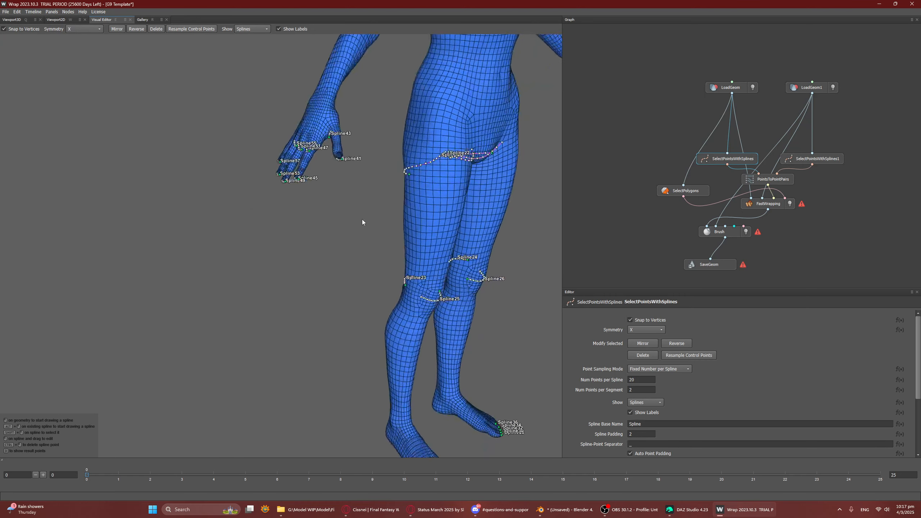
pyautogui.scroll(8, 361, 252)
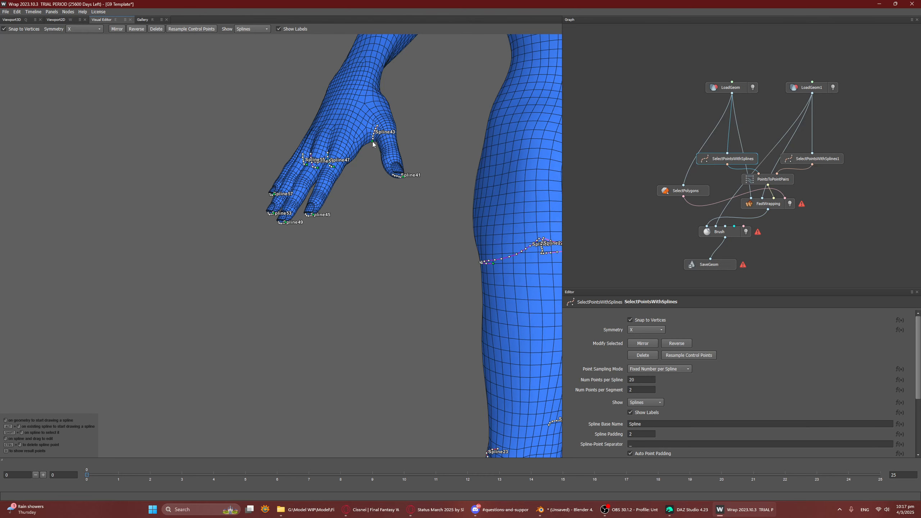
pyautogui.scroll(-5, 421, 129)
pyautogui.scroll(6, 394, 97)
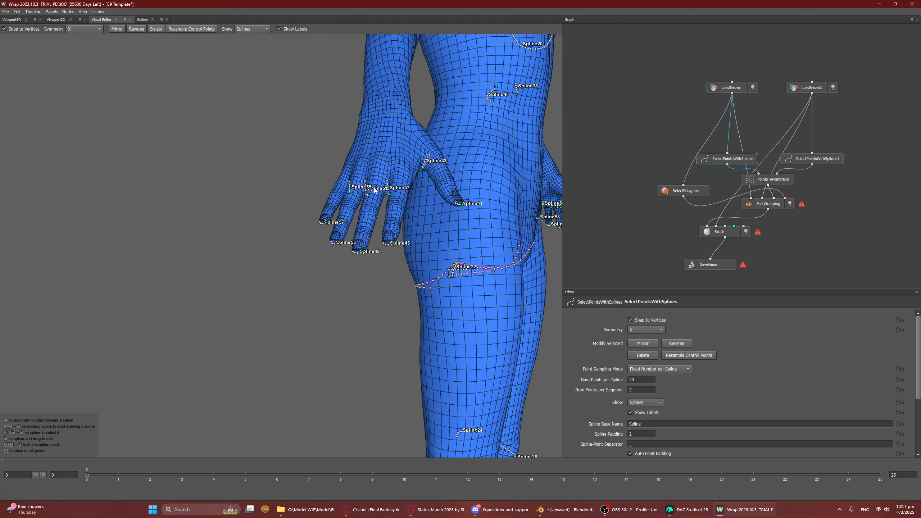
pyautogui.scroll(-5, 375, 215)
pyautogui.keyDown('alt'); pyautogui.moveTo(330, 209); pyautogui.dragTo(343, 227); pyautogui.keyUp('alt')
pyautogui.keyDown('alt'); pyautogui.moveTo(407, 112); pyautogui.dragTo(355, 119); pyautogui.keyUp('alt')
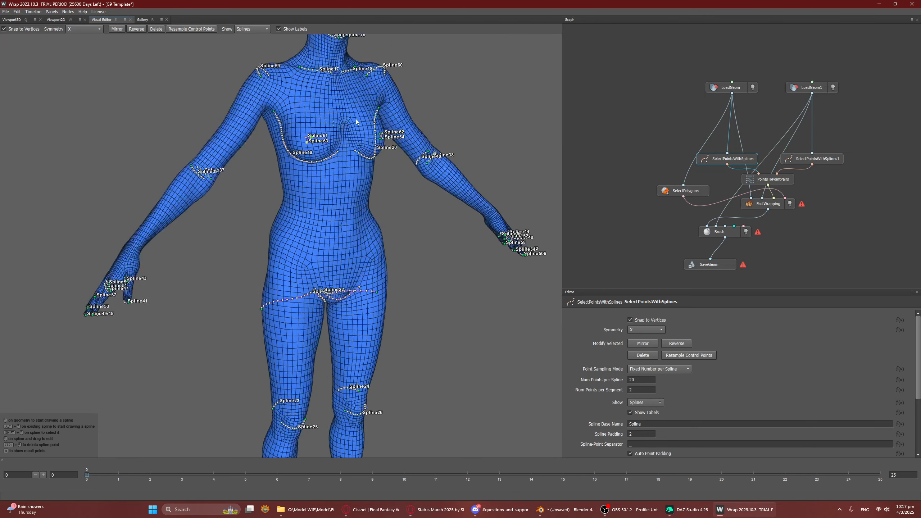
# Step: Review the base body's shoulder, breast and hip splines up close and in the overall front view
pyautogui.scroll(5, 312, 170)
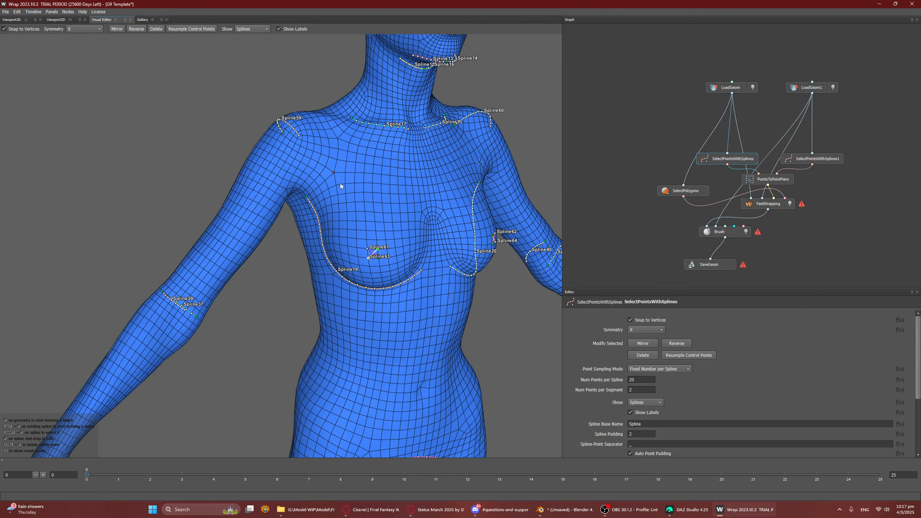
pyautogui.moveTo(291, 187); pyautogui.dragTo(280, 168, button='middle')
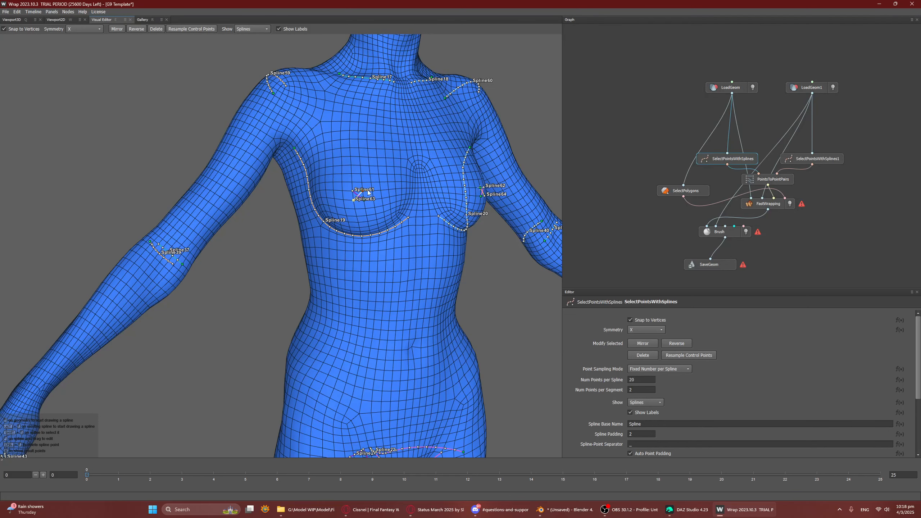
pyautogui.moveTo(373, 205); pyautogui.dragTo(333, 206, button='middle')
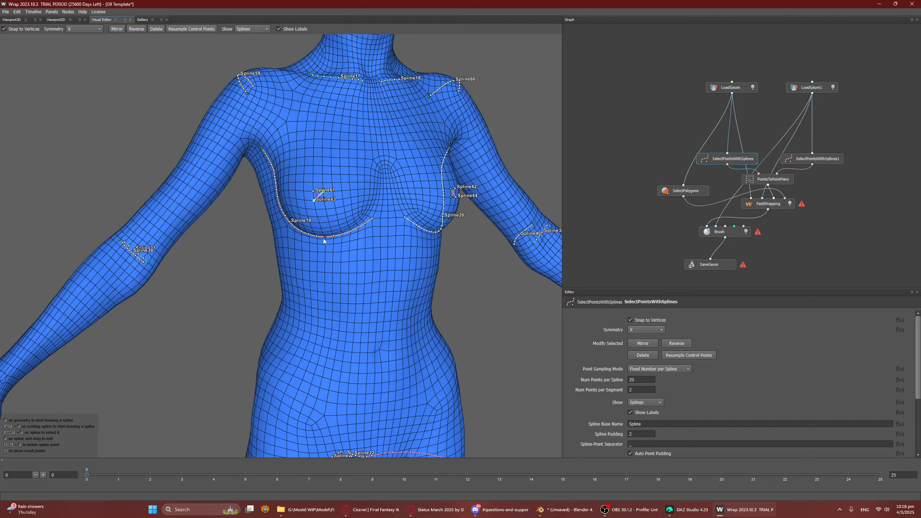
pyautogui.moveTo(323, 239); pyautogui.dragTo(305, 303, button='middle')
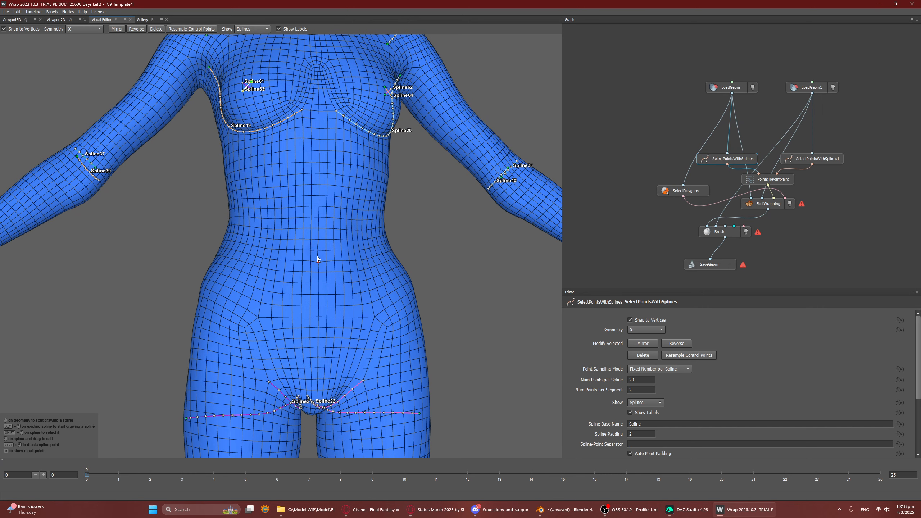
pyautogui.scroll(-5, 344, 230)
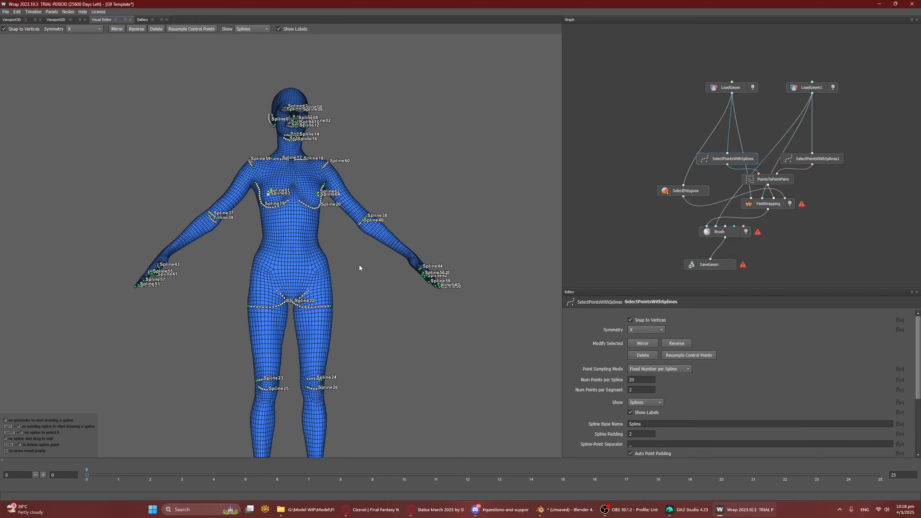
pyautogui.moveTo(359, 266); pyautogui.dragTo(394, 285, button='middle')
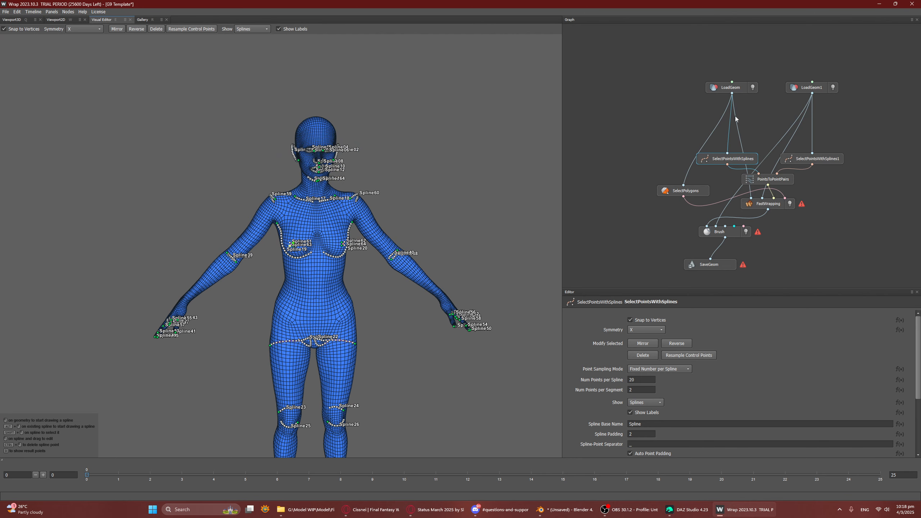
# Step: Delete all existing splines from the SelectPointsWithSplines1 node on the Cissnei mesh
pyautogui.click(799, 163)
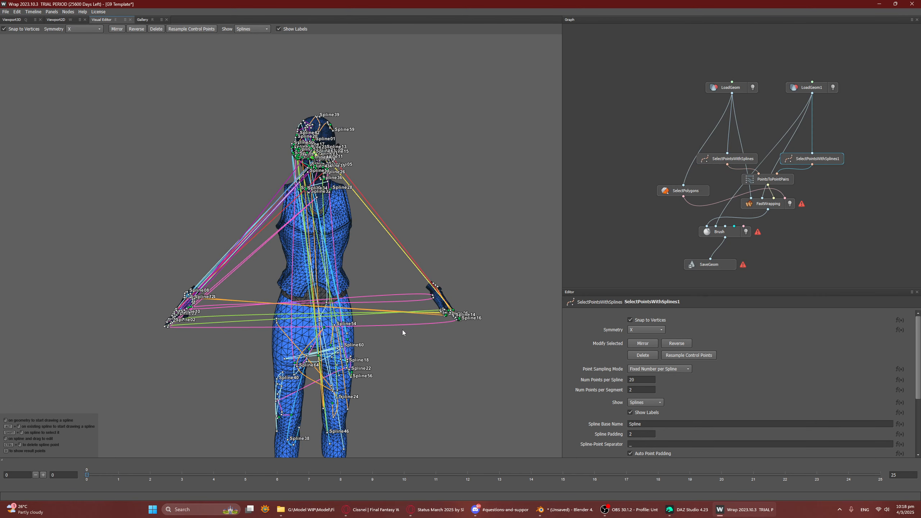
pyautogui.moveTo(395, 294); pyautogui.dragTo(406, 319)
pyautogui.scroll(-5, 748, 391)
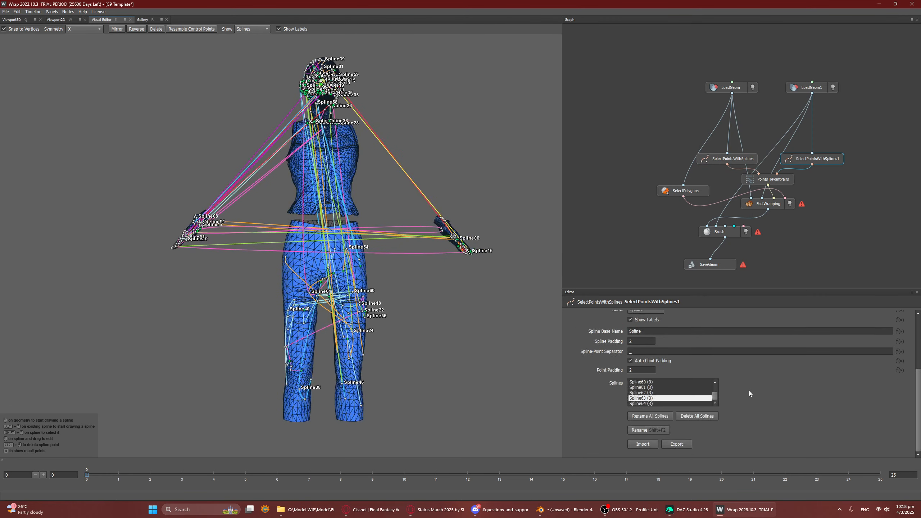
pyautogui.click(695, 418)
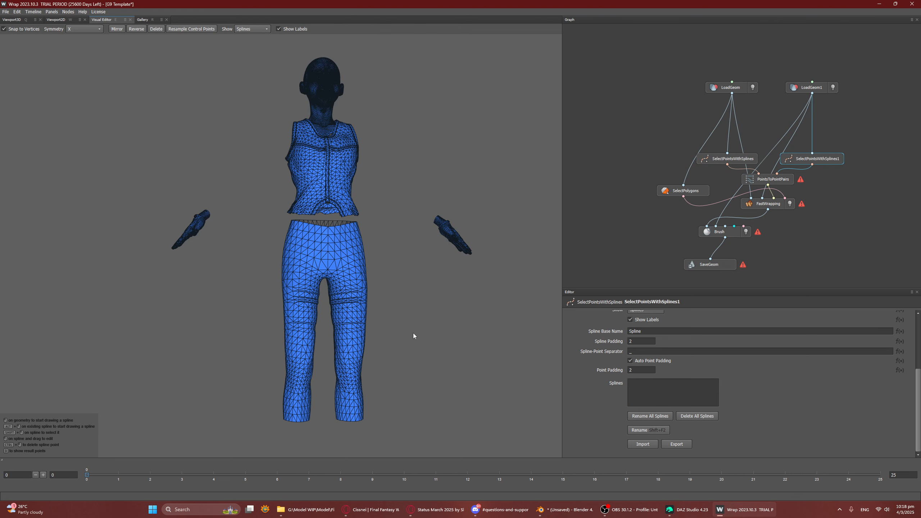
# Step: Inspect the cleared Cissnei mesh's torso, then its head, ear and face in close side view
pyautogui.moveTo(347, 169); pyautogui.dragTo(344, 241, button='middle')
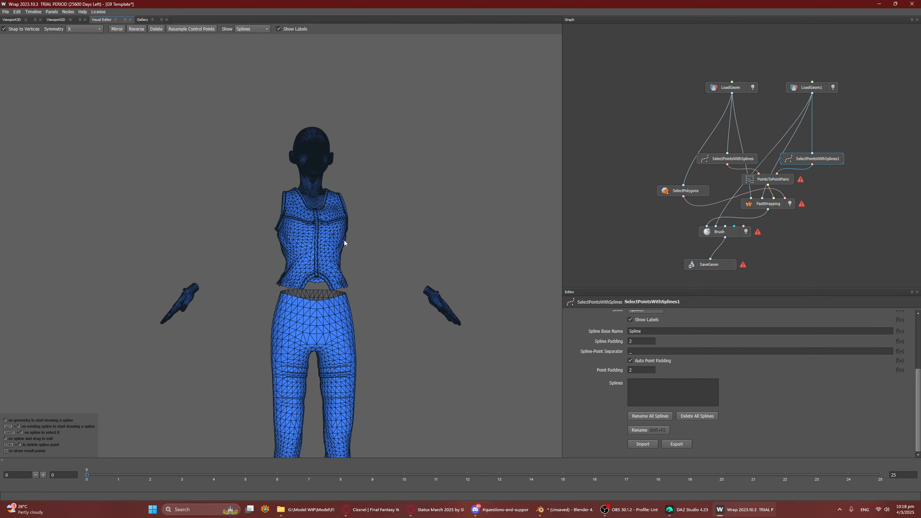
pyautogui.scroll(5, 369, 202)
pyautogui.moveTo(369, 202)
pyautogui.mouseDown()
pyautogui.moveTo(394, 206)
pyautogui.moveTo(381, 261)
pyautogui.moveTo(374, 176)
pyautogui.moveTo(361, 207)
pyautogui.mouseUp()
pyautogui.keyDown('alt'); pyautogui.moveTo(363, 206); pyautogui.dragTo(393, 212); pyautogui.keyUp('alt')
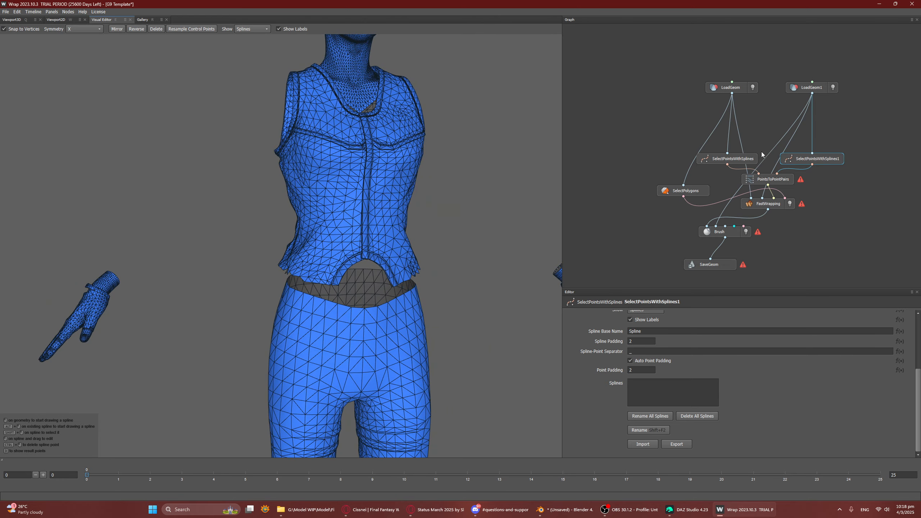
pyautogui.keyDown('alt'); pyautogui.moveTo(440, 98); pyautogui.dragTo(400, 298, button='middle'); pyautogui.keyUp('alt')
pyautogui.keyDown('alt'); pyautogui.moveTo(358, 235); pyautogui.dragTo(435, 228); pyautogui.keyUp('alt')
pyautogui.keyDown('alt'); pyautogui.moveTo(435, 228); pyautogui.dragTo(273, 232, button='middle'); pyautogui.keyUp('alt')
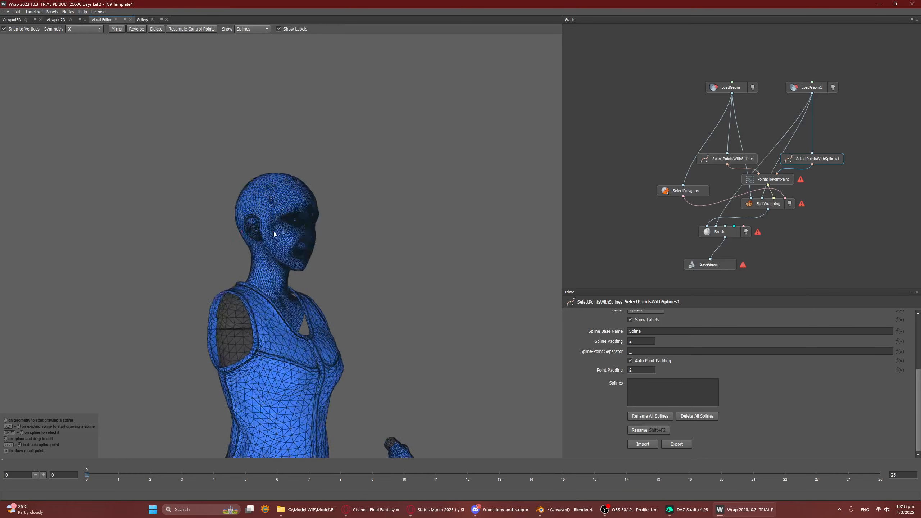
pyautogui.keyDown('alt'); pyautogui.moveTo(274, 231); pyautogui.dragTo(378, 208, button='right'); pyautogui.keyUp('alt')
pyautogui.keyDown('alt'); pyautogui.moveTo(378, 207); pyautogui.dragTo(384, 206); pyautogui.keyUp('alt')
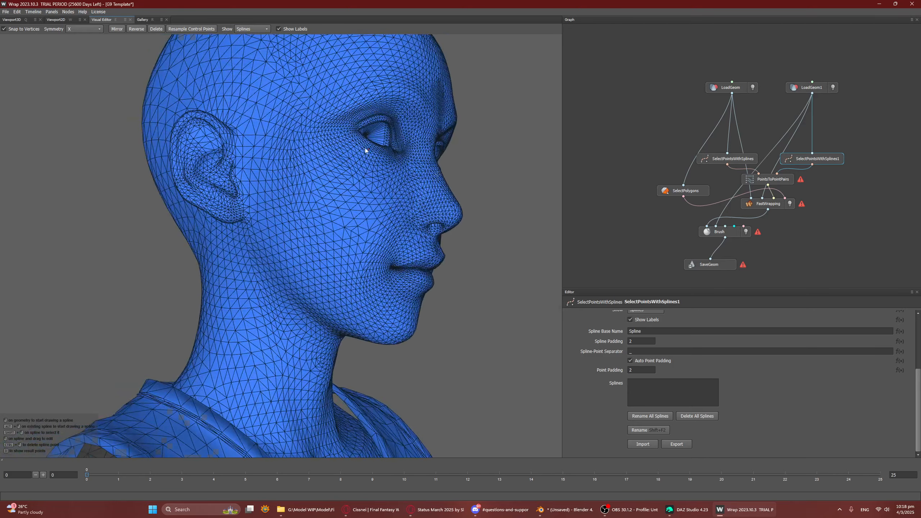
# Step: Set the spline symmetry of SelectPointsWithSplines1 to X
pyautogui.keyDown('alt'); pyautogui.moveTo(366, 149); pyautogui.dragTo(378, 153); pyautogui.keyUp('alt')
pyautogui.keyDown('alt'); pyautogui.moveTo(391, 191); pyautogui.dragTo(303, 182, button='middle'); pyautogui.keyUp('alt')
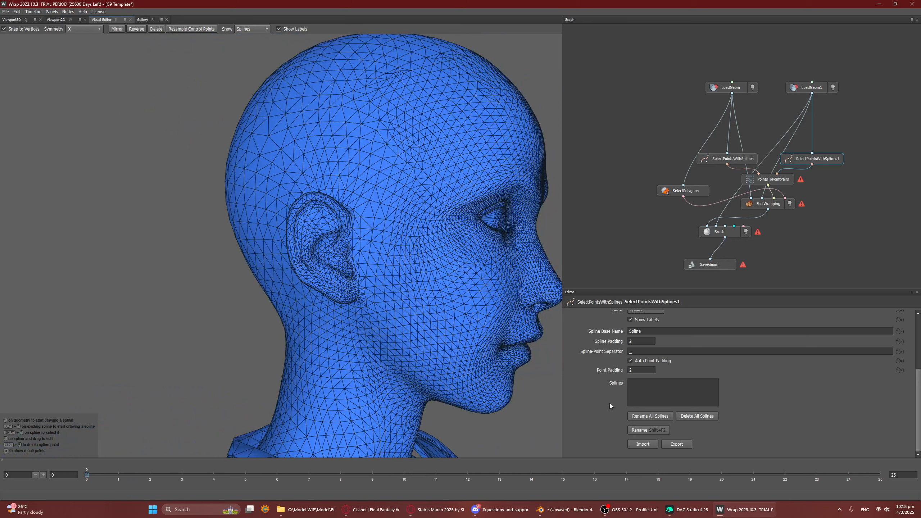
pyautogui.scroll(5, 610, 401)
pyautogui.scroll(1, 628, 332)
pyautogui.click(645, 330)
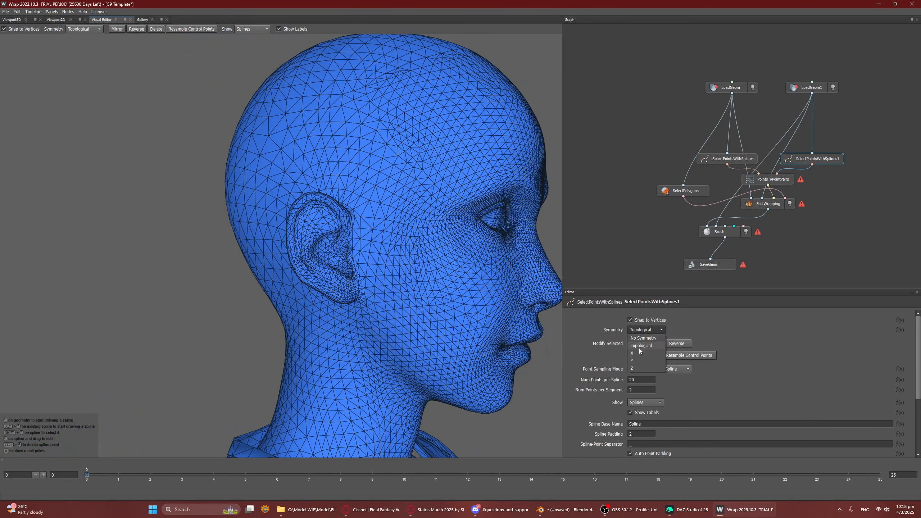
pyautogui.click(638, 353)
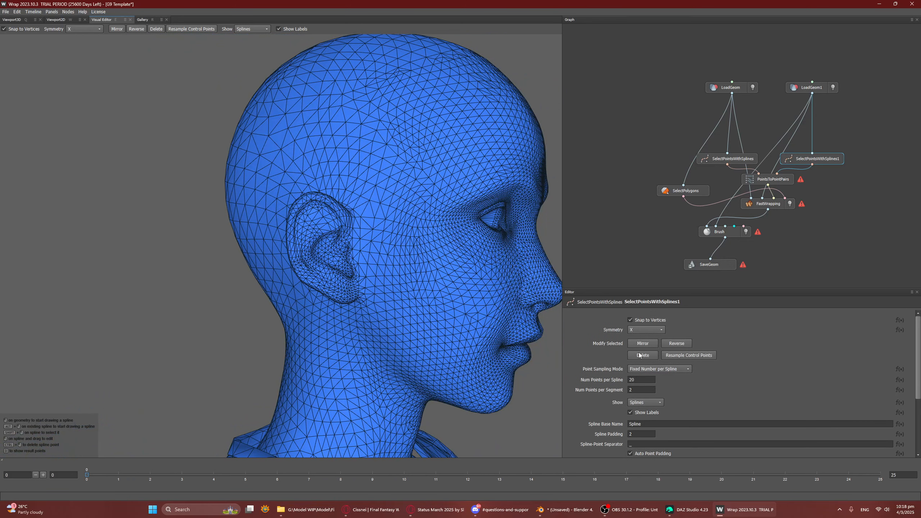
# Step: Start a spline where the upper rim of the right ear meets the head and trace it up to the ear's top
pyautogui.click(345, 227)
pyautogui.moveTo(345, 226); pyautogui.dragTo(345, 241)
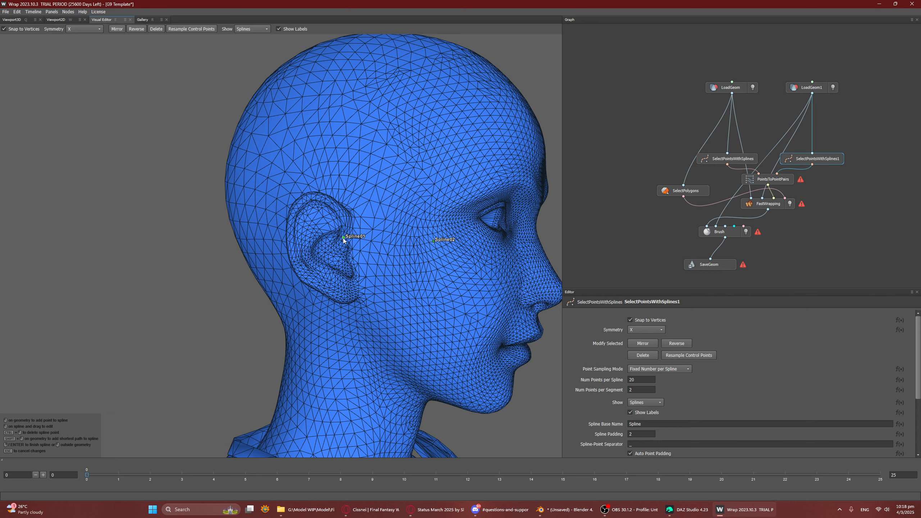
pyautogui.keyDown('shift'); pyautogui.click(350, 217); pyautogui.keyUp('shift')
pyautogui.scroll(6, 361, 216)
pyautogui.moveTo(432, 200); pyautogui.dragTo(414, 345, button='middle')
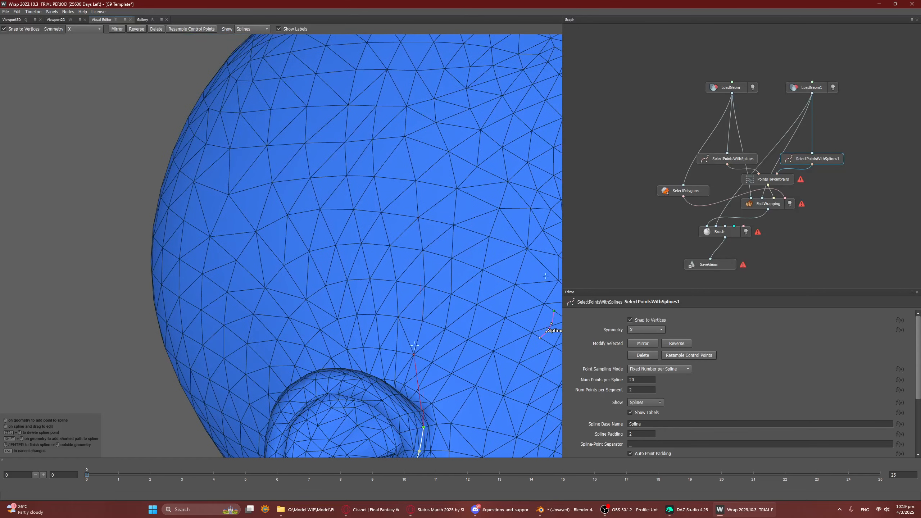
pyautogui.keyDown('shift'); pyautogui.click(341, 370); pyautogui.keyUp('shift')
pyautogui.moveTo(453, 293); pyautogui.dragTo(399, 120, button='middle')
pyautogui.scroll(-5, 399, 120)
# Step: Continue the ear spline over the top and down the upper back edge of the right ear's outer rim
pyautogui.moveTo(232, 210); pyautogui.dragTo(255, 247, button='middle')
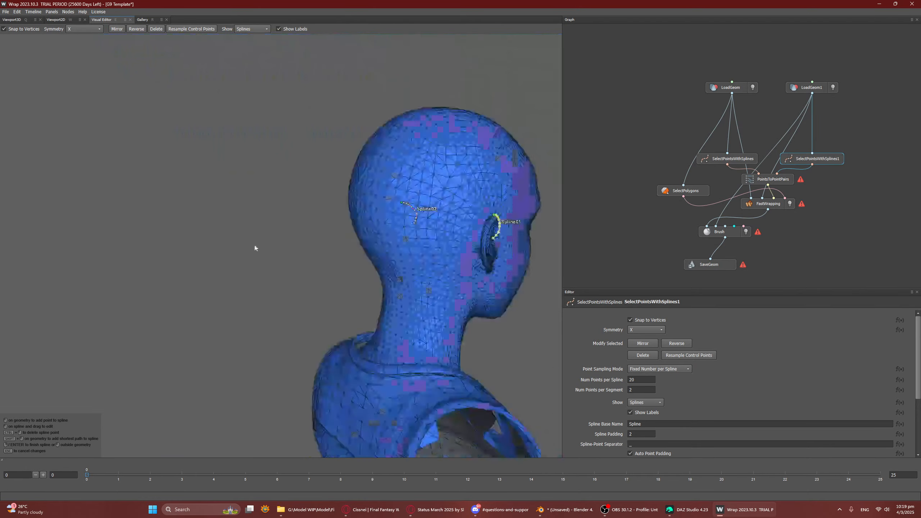
pyautogui.keyDown('alt'); pyautogui.moveTo(255, 247); pyautogui.dragTo(362, 254); pyautogui.keyUp('alt')
pyautogui.moveTo(453, 268); pyautogui.dragTo(367, 269, button='middle')
pyautogui.scroll(5, 470, 292)
pyautogui.moveTo(457, 254)
pyautogui.keyDown('alt'); pyautogui.mouseDown()
pyautogui.moveTo(439, 249)
pyautogui.moveTo(448, 248)
pyautogui.mouseUp(); pyautogui.keyUp('alt')
pyautogui.scroll(3, 446, 241)
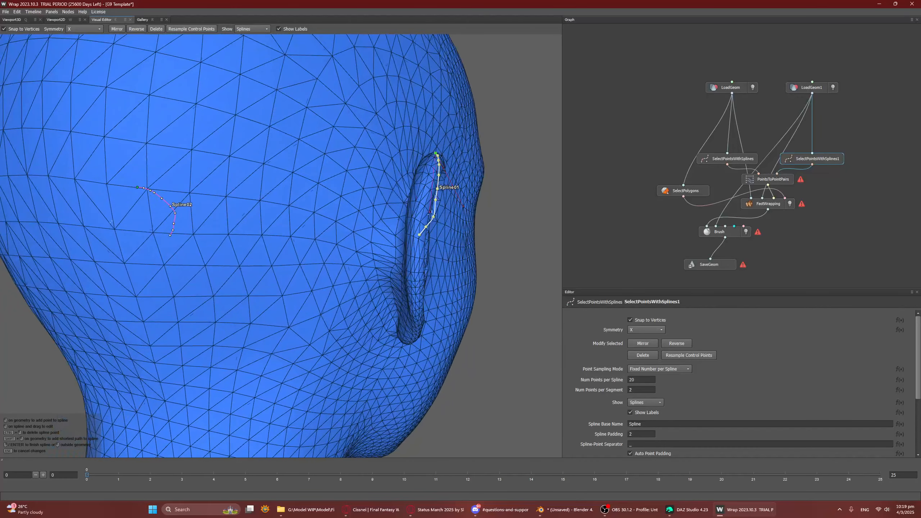
pyautogui.keyDown('shift'); pyautogui.click(423, 171); pyautogui.keyUp('shift')
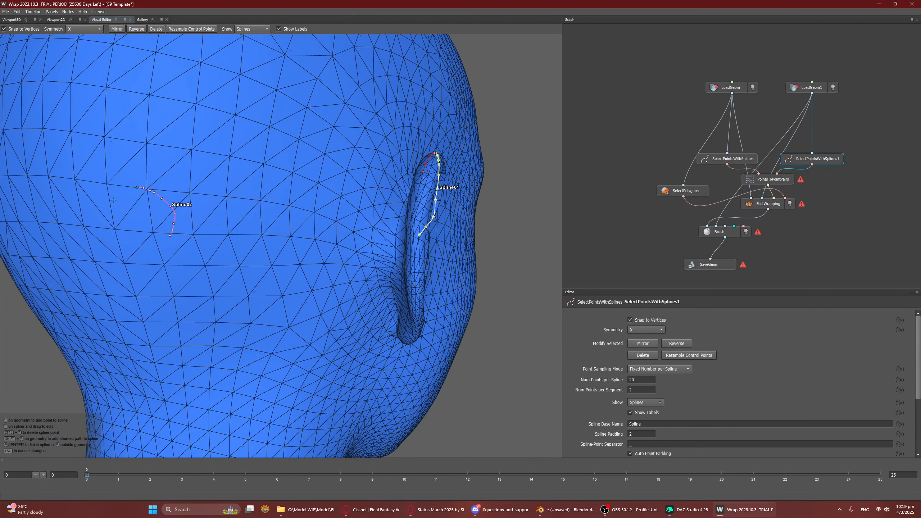
pyautogui.keyDown('shift'); pyautogui.click(415, 200); pyautogui.keyUp('shift')
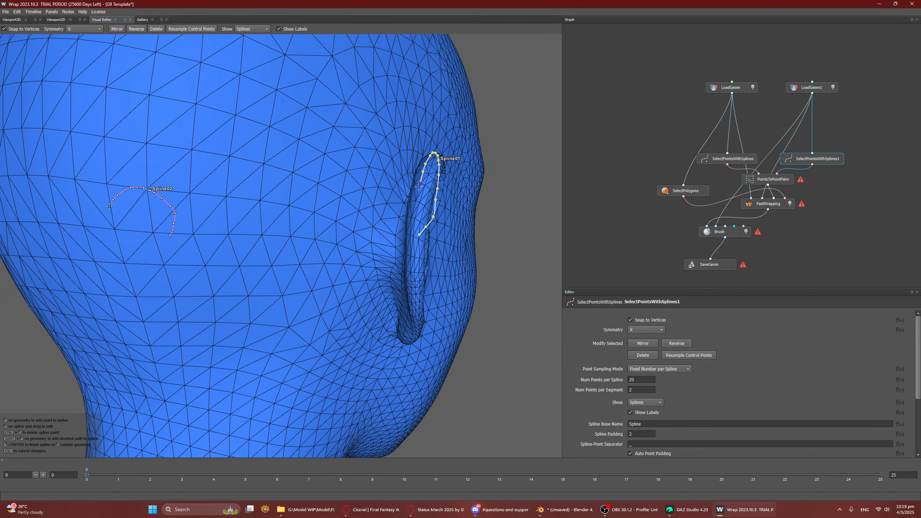
pyautogui.keyDown('shift'); pyautogui.click(413, 216); pyautogui.keyUp('shift')
# Step: Extend the ear spline down the lower back rim of the right ear toward the earlobe
pyautogui.keyDown('alt'); pyautogui.moveTo(413, 215); pyautogui.dragTo(433, 99); pyautogui.keyUp('alt')
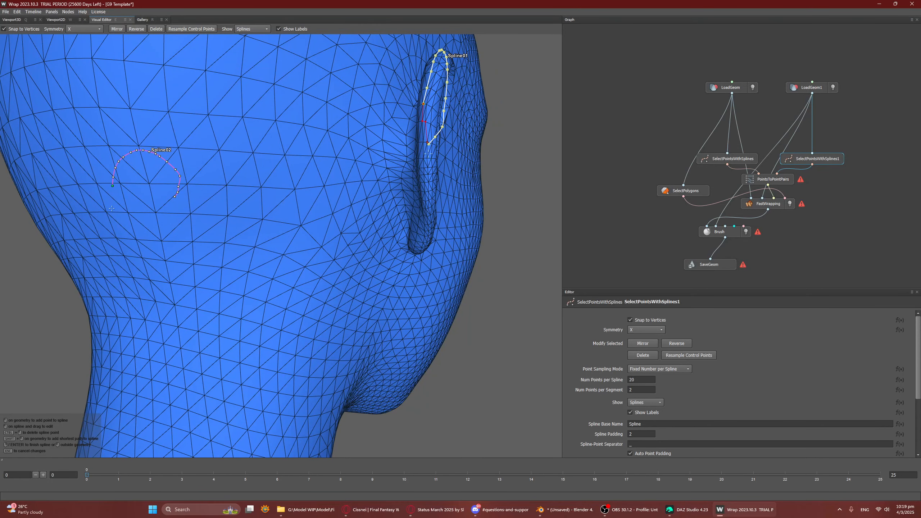
pyautogui.keyDown('shift'); pyautogui.click(422, 141); pyautogui.keyUp('shift')
pyautogui.keyDown('shift'); pyautogui.click(424, 175); pyautogui.keyUp('shift')
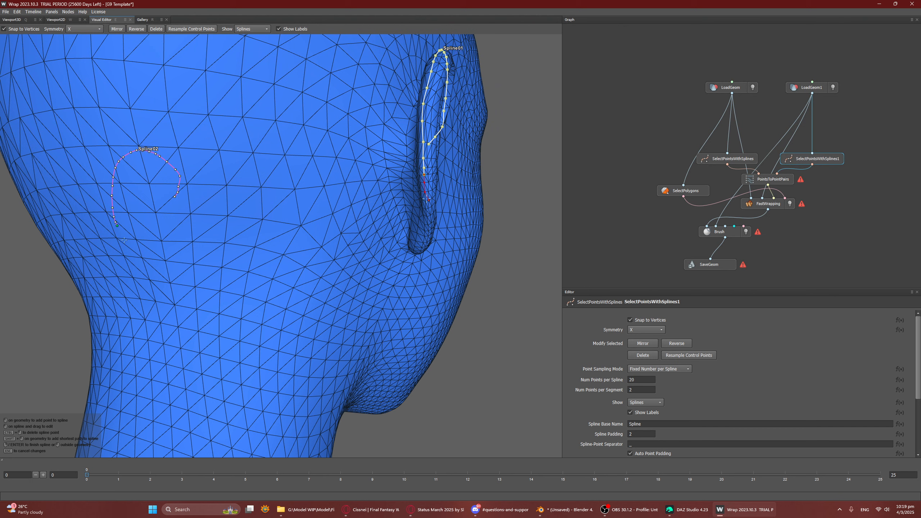
pyautogui.keyDown('shift'); pyautogui.click(425, 201); pyautogui.keyUp('shift')
pyautogui.keyDown('alt'); pyautogui.moveTo(425, 204); pyautogui.dragTo(378, 208); pyautogui.keyUp('alt')
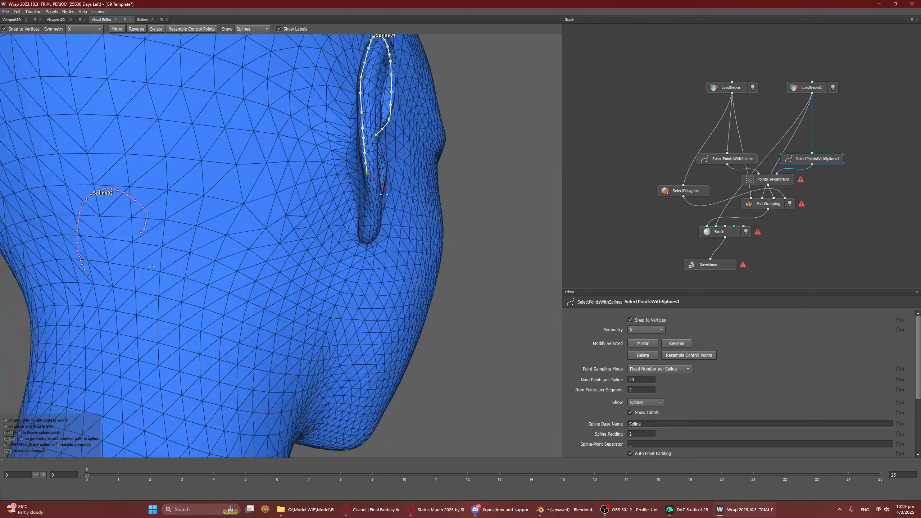
pyautogui.keyDown('shift'); pyautogui.click(375, 219); pyautogui.keyUp('shift')
pyautogui.keyDown('alt'); pyautogui.moveTo(376, 221); pyautogui.dragTo(308, 232); pyautogui.keyUp('alt')
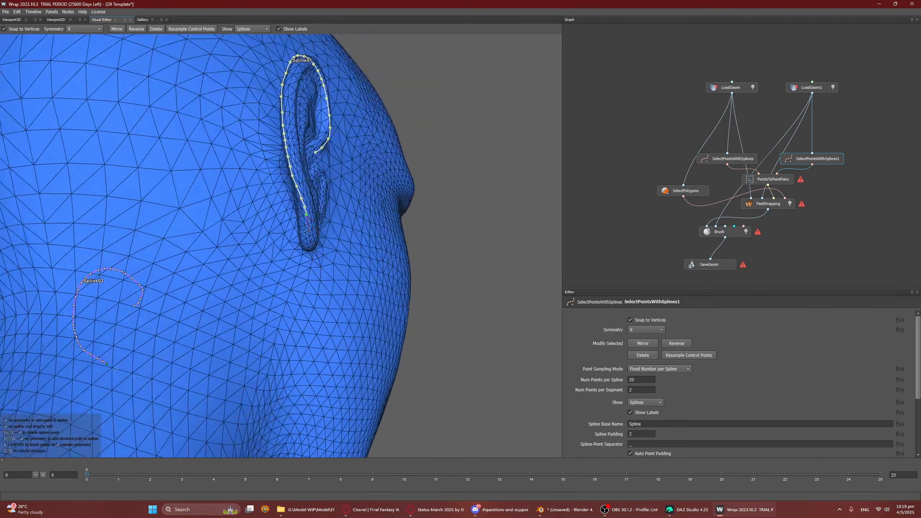
# Step: Trace the ear spline around the earlobe to where it joins the jaw, and finish the spline
pyautogui.keyDown('shift'); pyautogui.click(312, 247); pyautogui.keyUp('shift')
pyautogui.keyDown('alt'); pyautogui.moveTo(289, 230); pyautogui.dragTo(349, 219); pyautogui.keyUp('alt')
pyautogui.keyDown('alt'); pyautogui.moveTo(191, 328); pyautogui.dragTo(243, 316); pyautogui.keyUp('alt')
pyautogui.scroll(-5, 243, 315)
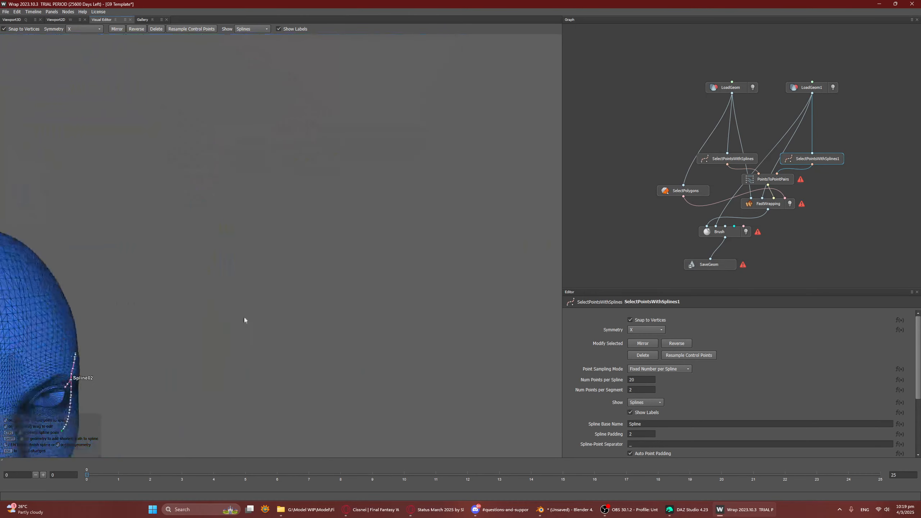
pyautogui.keyDown('alt'); pyautogui.moveTo(243, 316); pyautogui.dragTo(618, 185, button='middle'); pyautogui.keyUp('alt')
pyautogui.scroll(5, 312, 327)
pyautogui.keyDown('alt'); pyautogui.moveTo(312, 327); pyautogui.dragTo(353, 248); pyautogui.keyUp('alt')
pyautogui.keyDown('shift'); pyautogui.click(353, 248); pyautogui.keyUp('shift')
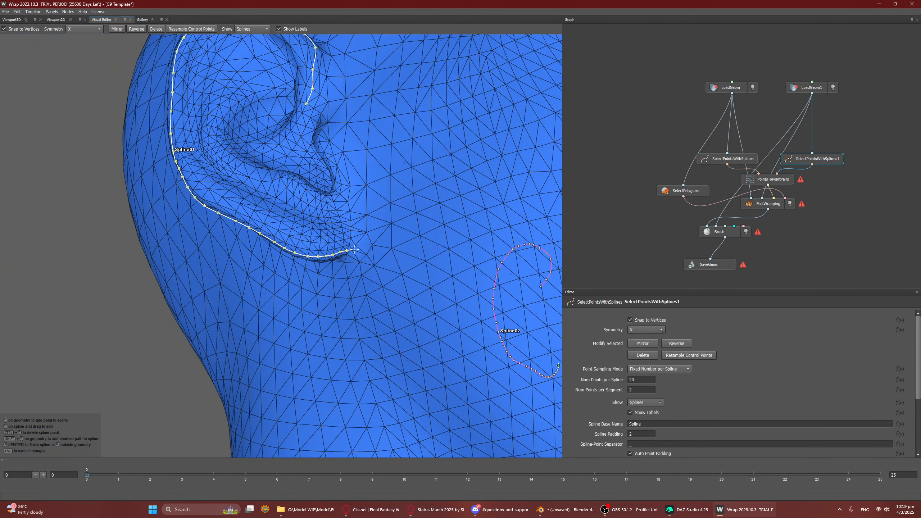
pyautogui.rightClick(368, 272)
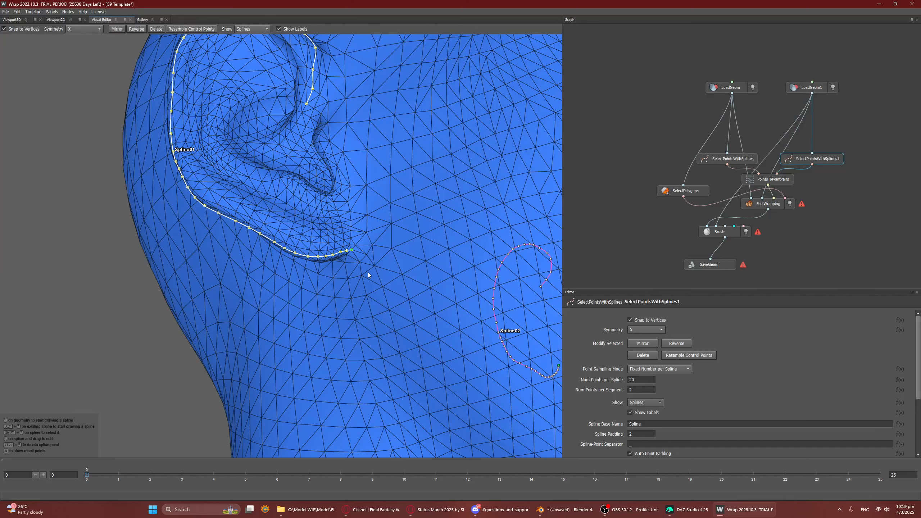
# Step: Inspect the finished ear spline and its symmetric counterpart from the side and front of the head
pyautogui.scroll(-4, 335, 199)
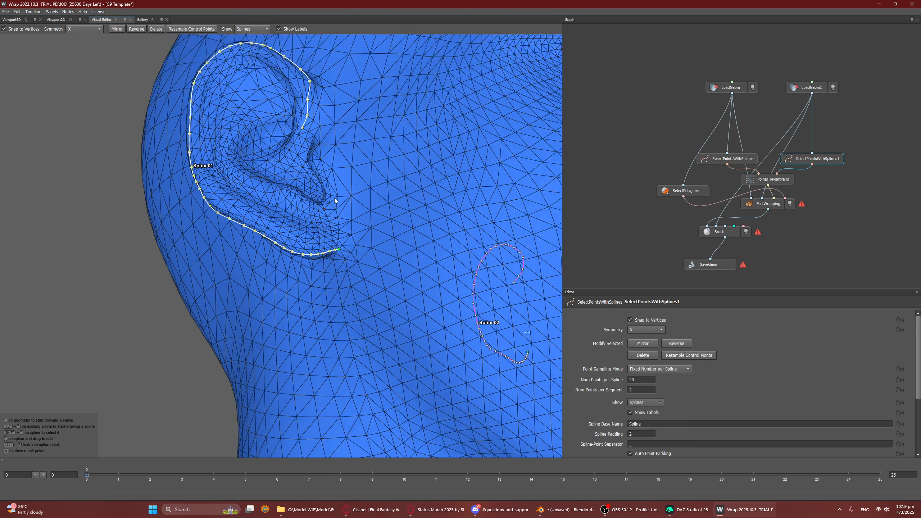
pyautogui.keyDown('alt'); pyautogui.moveTo(320, 153); pyautogui.dragTo(271, 182); pyautogui.keyUp('alt')
pyautogui.keyDown('alt'); pyautogui.moveTo(384, 213); pyautogui.dragTo(352, 200); pyautogui.keyUp('alt')
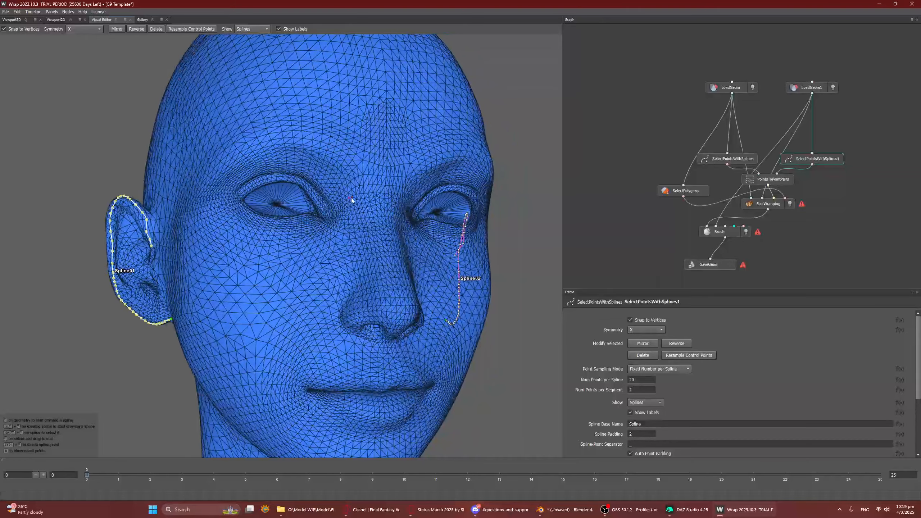
pyautogui.keyDown('alt'); pyautogui.moveTo(328, 183); pyautogui.dragTo(222, 118, button='middle'); pyautogui.keyUp('alt')
pyautogui.scroll(3, 380, 226)
pyautogui.scroll(-10, 381, 226)
pyautogui.scroll(8, 398, 279)
pyautogui.scroll(1, 398, 277)
pyautogui.scroll(-4, 419, 307)
pyautogui.keyDown('alt'); pyautogui.moveTo(404, 245); pyautogui.dragTo(379, 114, button='middle'); pyautogui.keyUp('alt')
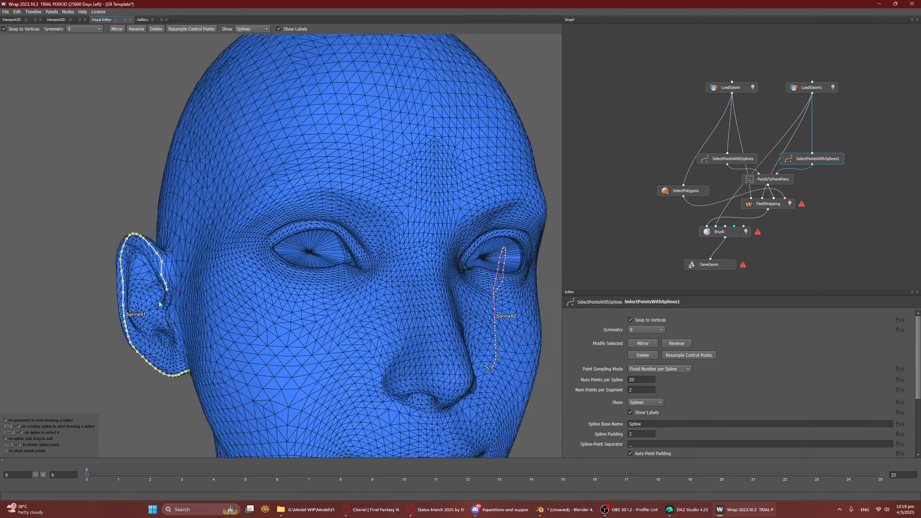
pyautogui.keyDown('alt'); pyautogui.moveTo(189, 272); pyautogui.dragTo(250, 282); pyautogui.keyUp('alt')
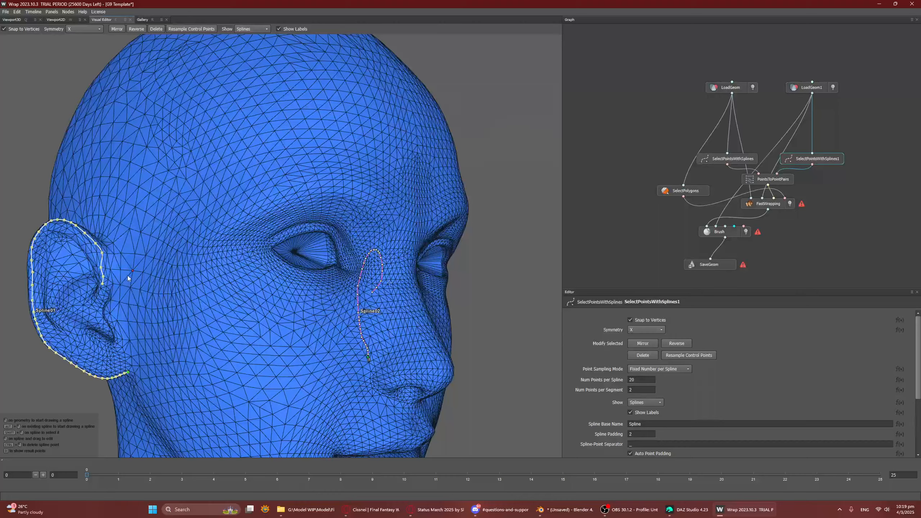
pyautogui.keyDown('alt'); pyautogui.moveTo(128, 278); pyautogui.dragTo(94, 269); pyautogui.keyUp('alt')
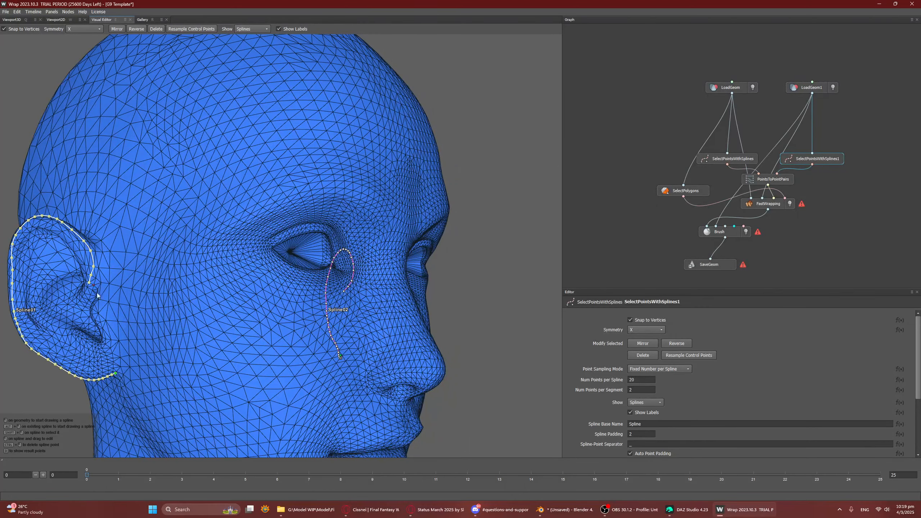
# Step: Start a spline at the outer corner of the right eye and trace it along the first part of the upper eyelid edge
pyautogui.keyDown('alt'); pyautogui.moveTo(384, 266); pyautogui.dragTo(322, 252); pyautogui.keyUp('alt')
pyautogui.scroll(4, 321, 251)
pyautogui.scroll(2, 269, 256)
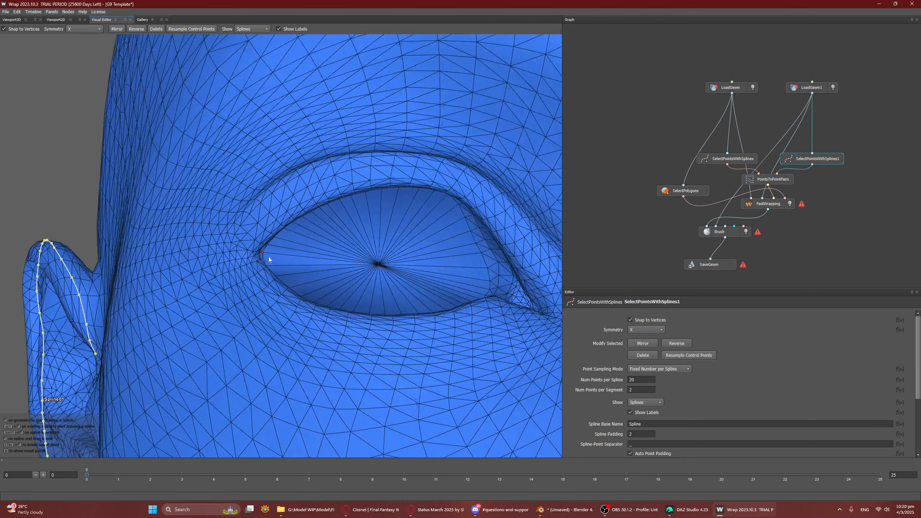
pyautogui.click(254, 256)
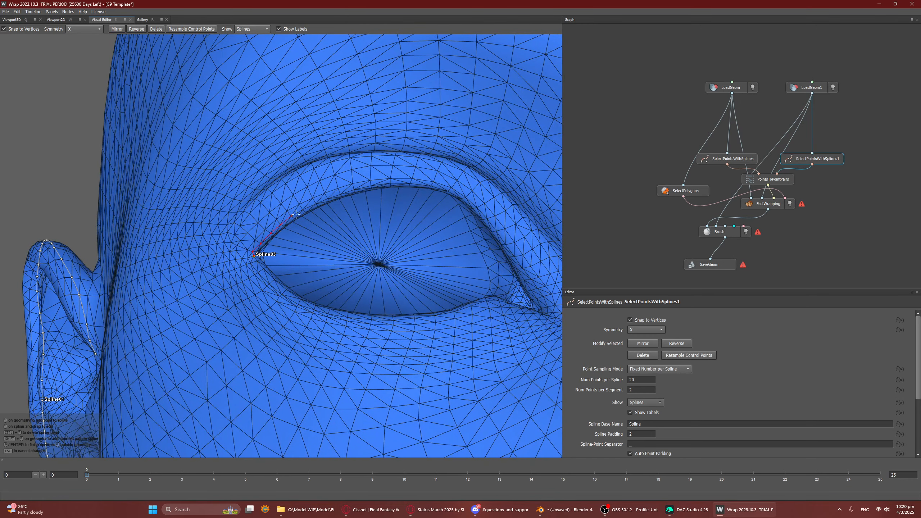
pyautogui.click(258, 251)
pyautogui.click(264, 245)
pyautogui.click(276, 234)
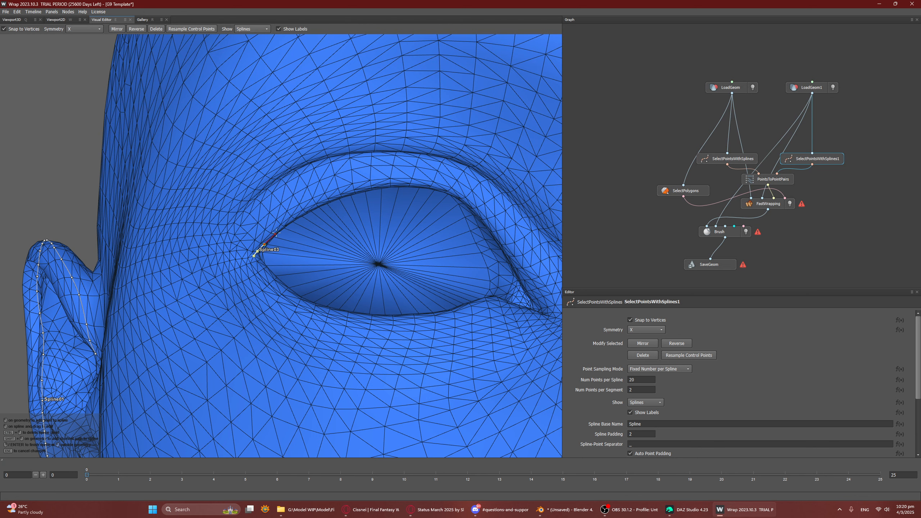
pyautogui.keyDown('shift'); pyautogui.click(307, 213); pyautogui.keyUp('shift')
# Step: Continue the upper-eyelid spline along the lid edge and past the highest point of the right eye
pyautogui.keyDown('alt'); pyautogui.moveTo(308, 213); pyautogui.dragTo(273, 307, button='middle'); pyautogui.keyUp('alt')
pyautogui.keyDown('alt'); pyautogui.moveTo(274, 308); pyautogui.dragTo(305, 154); pyautogui.keyUp('alt')
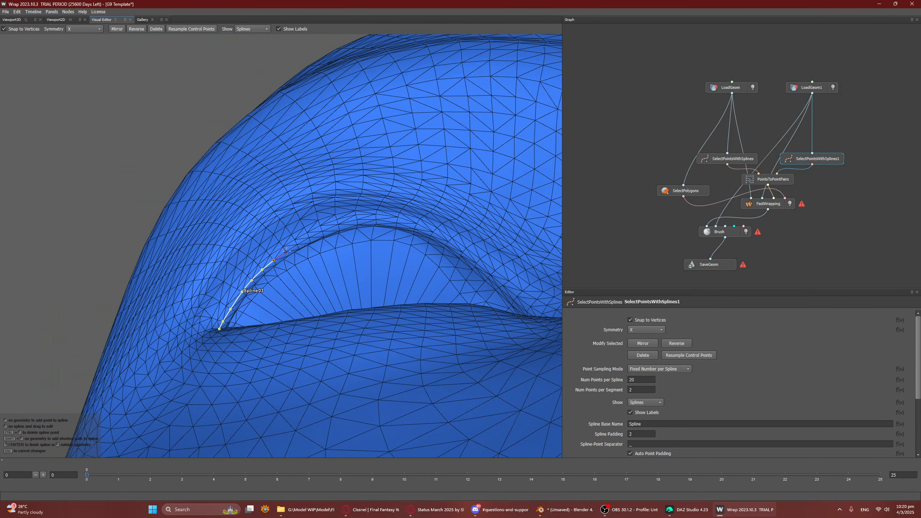
pyautogui.keyDown('shift'); pyautogui.click(338, 225); pyautogui.keyUp('shift')
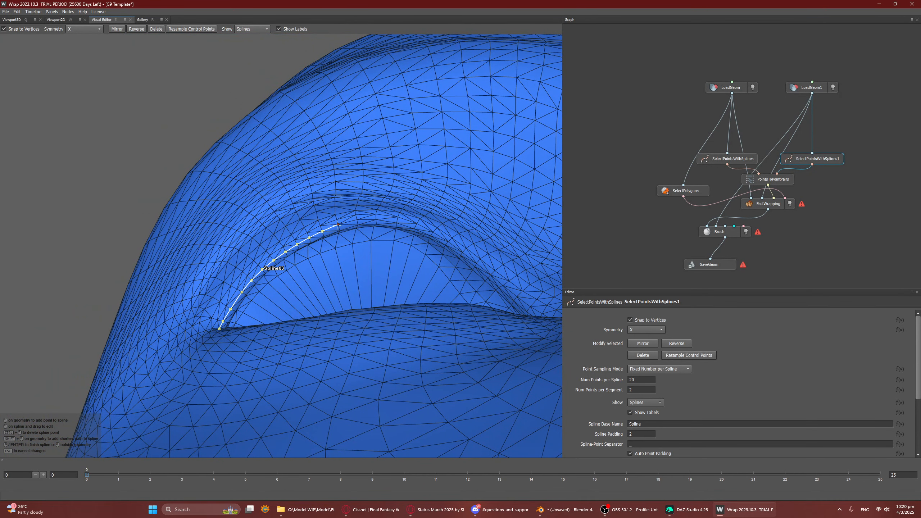
pyautogui.keyDown('shift'); pyautogui.click(357, 219); pyautogui.keyUp('shift')
pyautogui.keyDown('shift'); pyautogui.click(414, 228); pyautogui.keyUp('shift')
pyautogui.keyDown('alt'); pyautogui.moveTo(415, 228); pyautogui.dragTo(455, 286, button='middle'); pyautogui.keyUp('alt')
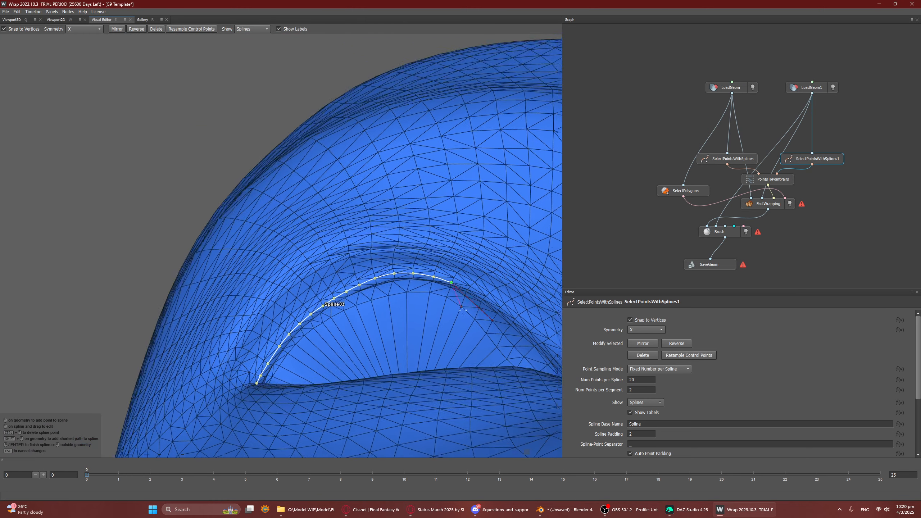
# Step: Extend the upper-eyelid spline down the inner slope of the lid toward the tear duct
pyautogui.keyDown('alt'); pyautogui.moveTo(456, 286); pyautogui.dragTo(395, 252); pyautogui.keyUp('alt')
pyautogui.scroll(3, 394, 251)
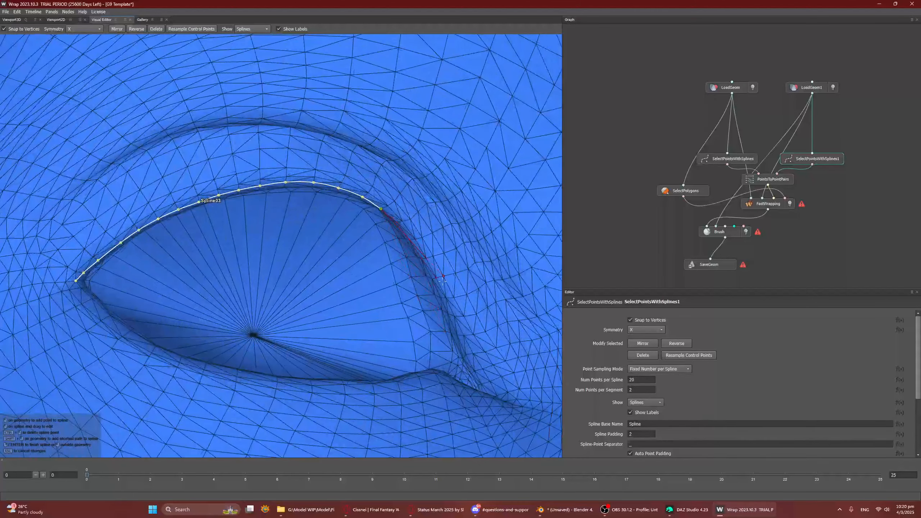
pyautogui.keyDown('alt'); pyautogui.moveTo(448, 277); pyautogui.dragTo(446, 247); pyautogui.keyUp('alt')
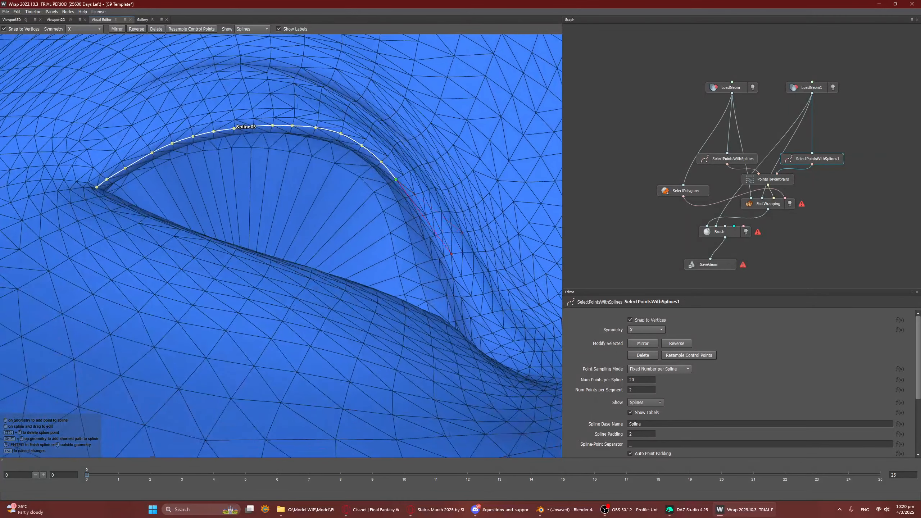
pyautogui.keyDown('shift'); pyautogui.click(420, 217); pyautogui.keyUp('shift')
pyautogui.keyDown('shift'); pyautogui.click(447, 279); pyautogui.keyUp('shift')
pyautogui.keyDown('shift'); pyautogui.click(463, 322); pyautogui.keyUp('shift')
# Step: Bring the upper-eyelid spline to the inner corner of the right eye, remove the surplus end point and finish the spline
pyautogui.keyDown('alt'); pyautogui.moveTo(463, 322); pyautogui.dragTo(428, 316); pyautogui.keyUp('alt')
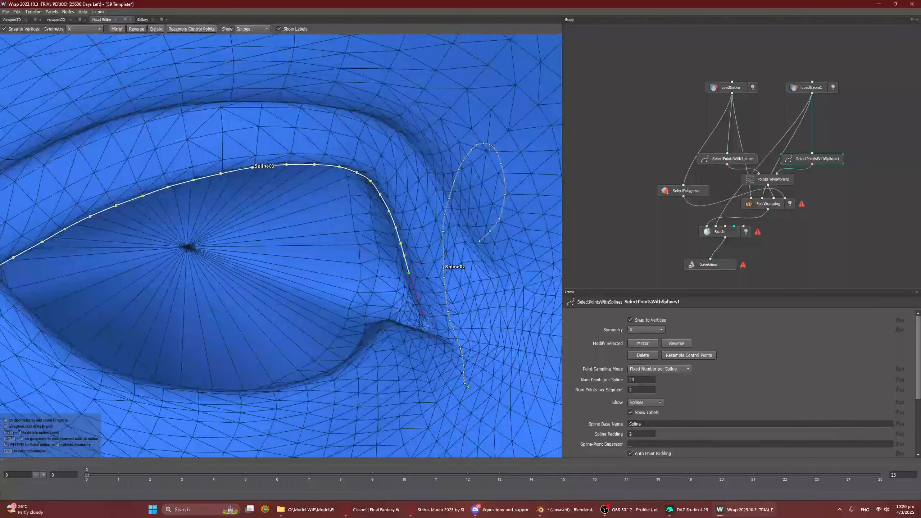
pyautogui.keyDown('shift'); pyautogui.click(415, 290); pyautogui.keyUp('shift')
pyautogui.keyDown('shift'); pyautogui.click(429, 327); pyautogui.keyUp('shift')
pyautogui.keyDown('alt'); pyautogui.moveTo(430, 330); pyautogui.dragTo(378, 299); pyautogui.keyUp('alt')
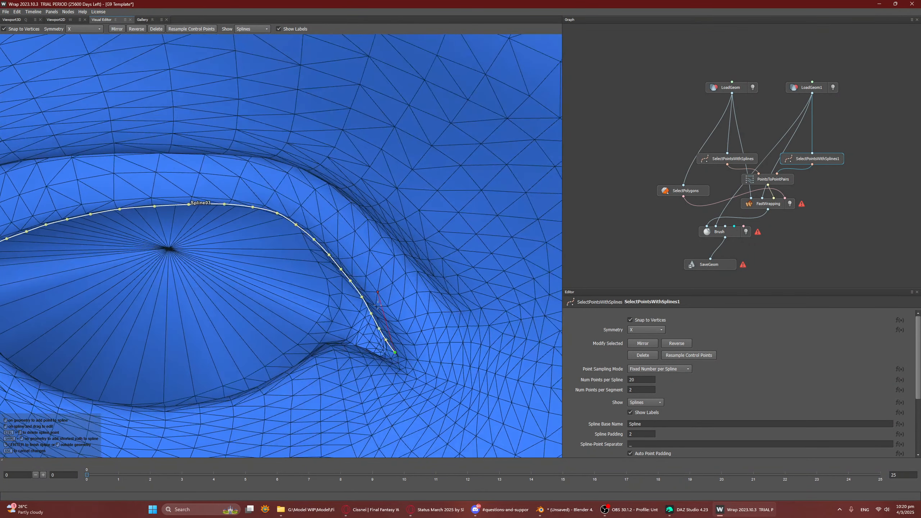
pyautogui.keyDown('shift'); pyautogui.click(393, 360); pyautogui.keyUp('shift')
pyautogui.keyDown('ctrl'); pyautogui.click(391, 360); pyautogui.keyUp('ctrl')
pyautogui.rightClick(413, 321)
# Step: Start a spline at the outer corner of the right eye and trace it along the lower eyelid edge past its middle
pyautogui.scroll(-3, 339, 287)
pyautogui.keyDown('alt'); pyautogui.moveTo(339, 287); pyautogui.dragTo(525, 283); pyautogui.keyUp('alt')
pyautogui.keyDown('alt'); pyautogui.moveTo(227, 278); pyautogui.dragTo(217, 269); pyautogui.keyUp('alt')
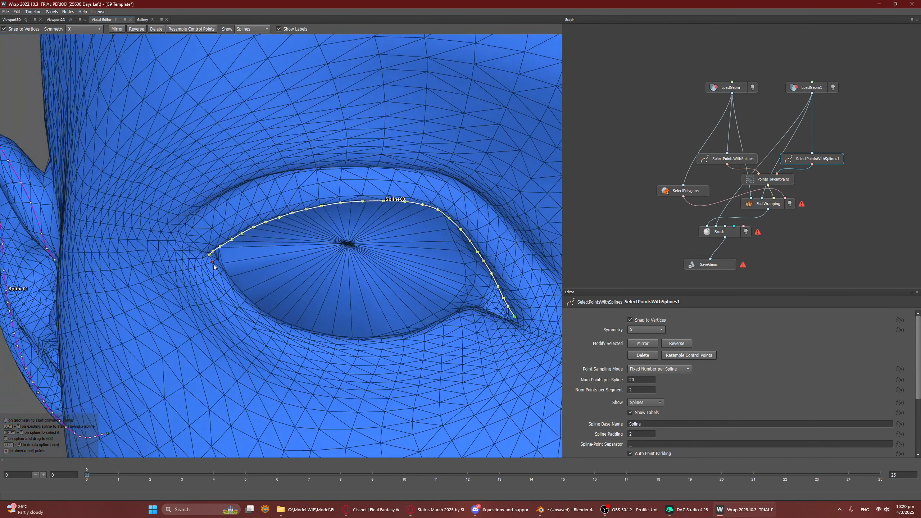
pyautogui.click(210, 255)
pyautogui.keyDown('shift'); pyautogui.click(234, 294); pyautogui.keyUp('shift')
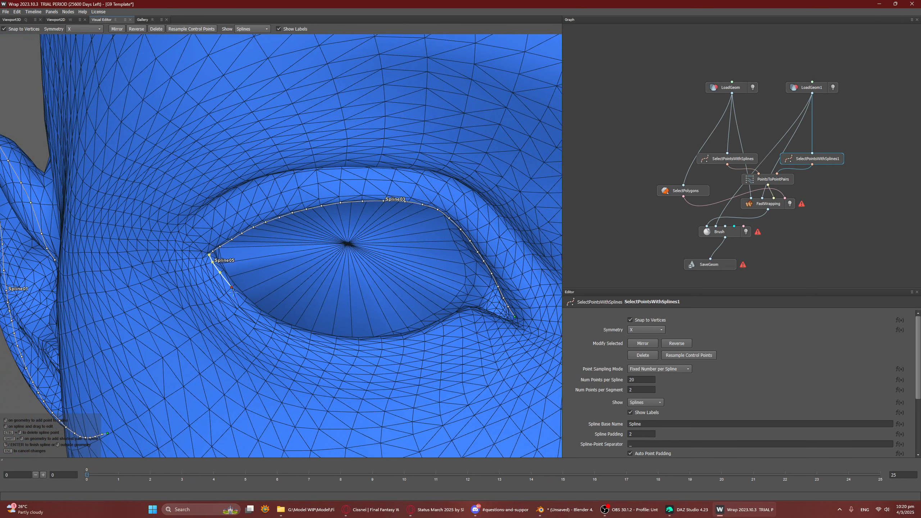
pyautogui.keyDown('shift'); pyautogui.click(277, 322); pyautogui.keyUp('shift')
pyautogui.keyDown('shift'); pyautogui.click(337, 340); pyautogui.keyUp('shift')
pyautogui.keyDown('shift'); pyautogui.click(391, 337); pyautogui.keyUp('shift')
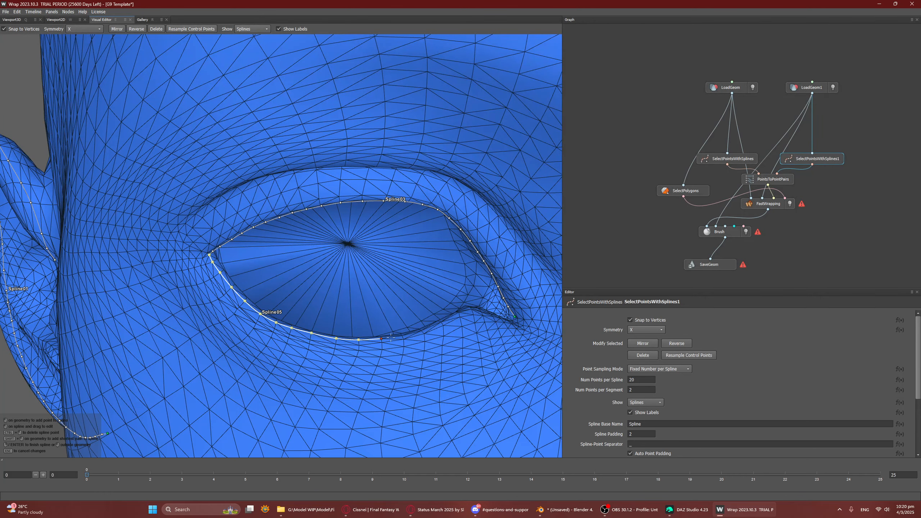
# Step: Extend the lower-eyelid spline up the inner slope of the lower lid toward the right eye's tear duct
pyautogui.keyDown('shift'); pyautogui.click(419, 331); pyautogui.keyUp('shift')
pyautogui.keyDown('alt'); pyautogui.moveTo(419, 331); pyautogui.dragTo(347, 298, button='middle'); pyautogui.keyUp('alt')
pyautogui.scroll(4, 347, 299)
pyautogui.keyDown('alt'); pyautogui.moveTo(417, 254); pyautogui.dragTo(502, 338); pyautogui.keyUp('alt')
pyautogui.keyDown('alt'); pyautogui.moveTo(501, 337); pyautogui.dragTo(396, 277, button='middle'); pyautogui.keyUp('alt')
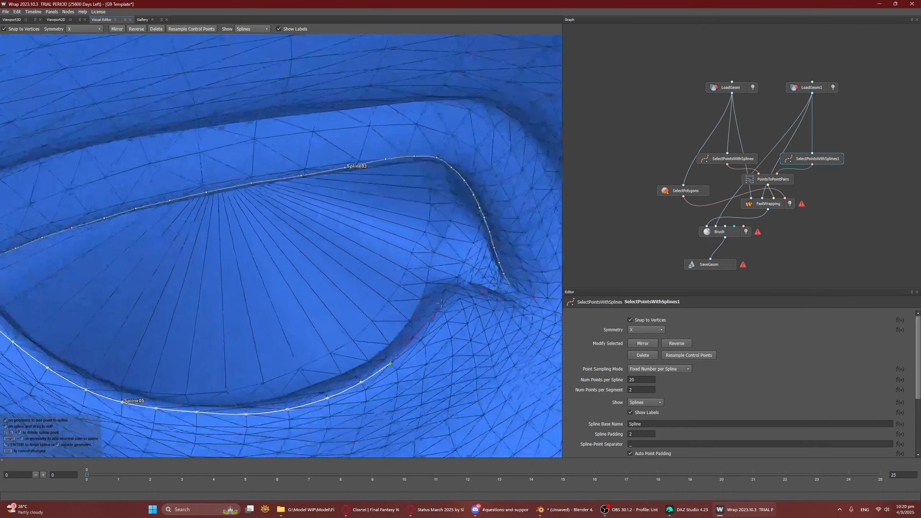
pyautogui.keyDown('shift'); pyautogui.click(444, 314); pyautogui.keyUp('shift')
pyautogui.keyDown('shift'); pyautogui.click(458, 304); pyautogui.keyUp('shift')
# Step: Bring the lower-eyelid spline along the tear duct to the inner corner of the right eye and finish it
pyautogui.keyDown('alt'); pyautogui.moveTo(459, 304); pyautogui.dragTo(411, 286); pyautogui.keyUp('alt')
pyautogui.keyDown('shift'); pyautogui.click(414, 301); pyautogui.keyUp('shift')
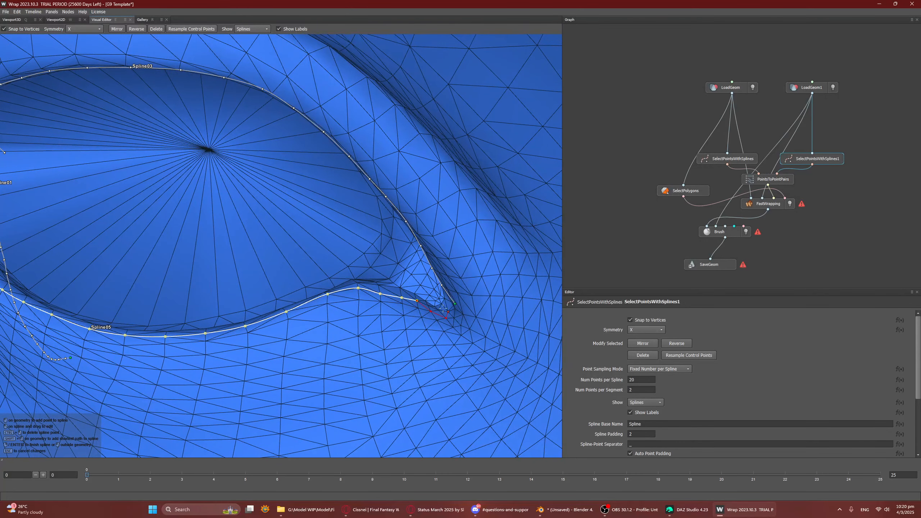
pyautogui.keyDown('shift'); pyautogui.click(447, 311); pyautogui.keyUp('shift')
pyautogui.rightClick(453, 301)
# Step: Draw a spline from the outer crease of the right nostril wing around its base to the centre under the nose
pyautogui.scroll(-3, 451, 299)
pyautogui.keyDown('alt'); pyautogui.moveTo(450, 300); pyautogui.dragTo(442, 261); pyautogui.keyUp('alt')
pyautogui.scroll(-3, 420, 279)
pyautogui.keyDown('alt'); pyautogui.moveTo(443, 261); pyautogui.dragTo(370, 236, button='middle'); pyautogui.keyUp('alt')
pyautogui.keyDown('alt'); pyautogui.moveTo(370, 236); pyautogui.dragTo(382, 246); pyautogui.keyUp('alt')
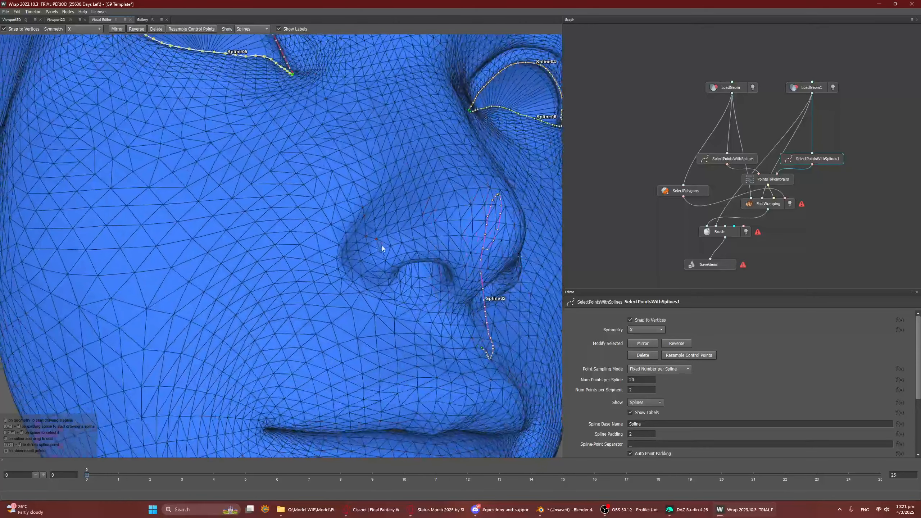
pyautogui.click(343, 235)
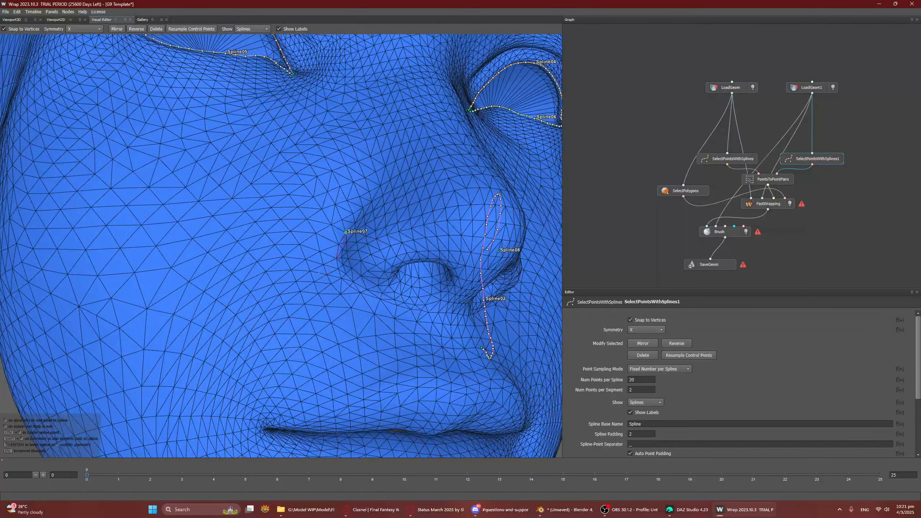
pyautogui.click(342, 278)
pyautogui.keyDown('shift'); pyautogui.click(395, 306); pyautogui.keyUp('shift')
pyautogui.keyDown('alt'); pyautogui.moveTo(398, 307); pyautogui.dragTo(373, 303); pyautogui.keyUp('alt')
pyautogui.keyDown('shift'); pyautogui.click(400, 300); pyautogui.keyUp('shift')
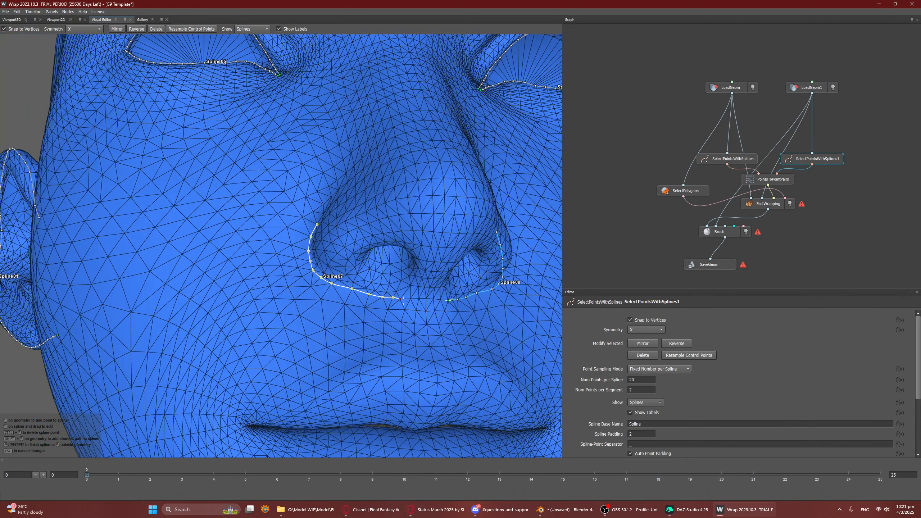
pyautogui.keyDown('shift'); pyautogui.click(425, 298); pyautogui.keyUp('shift')
pyautogui.press('Return')
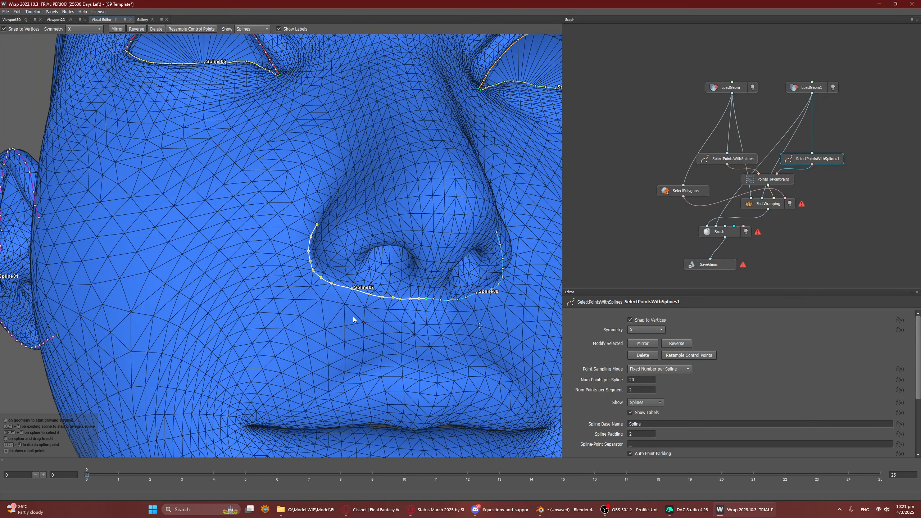
pyautogui.scroll(-3, 353, 317)
pyautogui.keyDown('alt'); pyautogui.moveTo(367, 314); pyautogui.dragTo(381, 241, button='middle'); pyautogui.keyUp('alt')
pyautogui.moveTo(397, 292)
pyautogui.keyDown('alt'); pyautogui.mouseDown()
pyautogui.moveTo(410, 278)
pyautogui.moveTo(403, 286)
pyautogui.mouseUp(); pyautogui.keyUp('alt')
pyautogui.scroll(4, 392, 269)
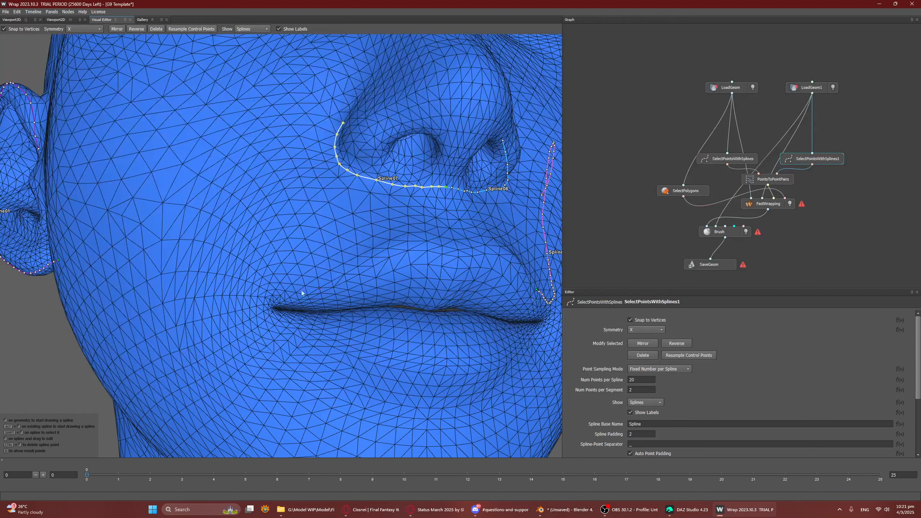
pyautogui.scroll(5, 302, 293)
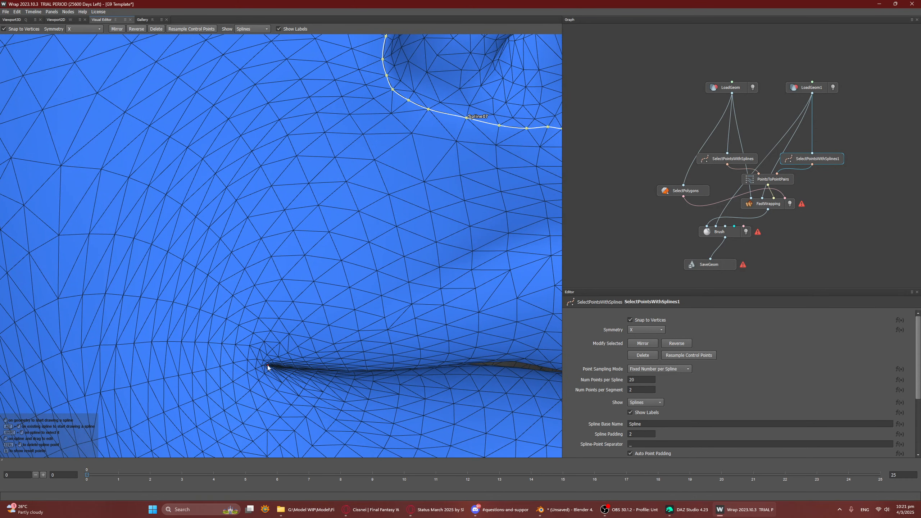
pyautogui.click(265, 364)
pyautogui.keyDown('shift'); pyautogui.click(283, 357); pyautogui.keyUp('shift')
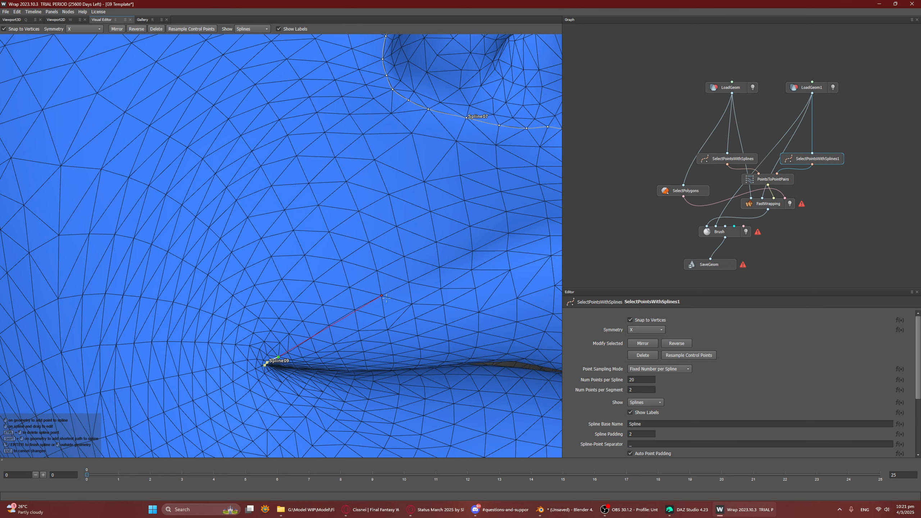
pyautogui.scroll(-2, 351, 312)
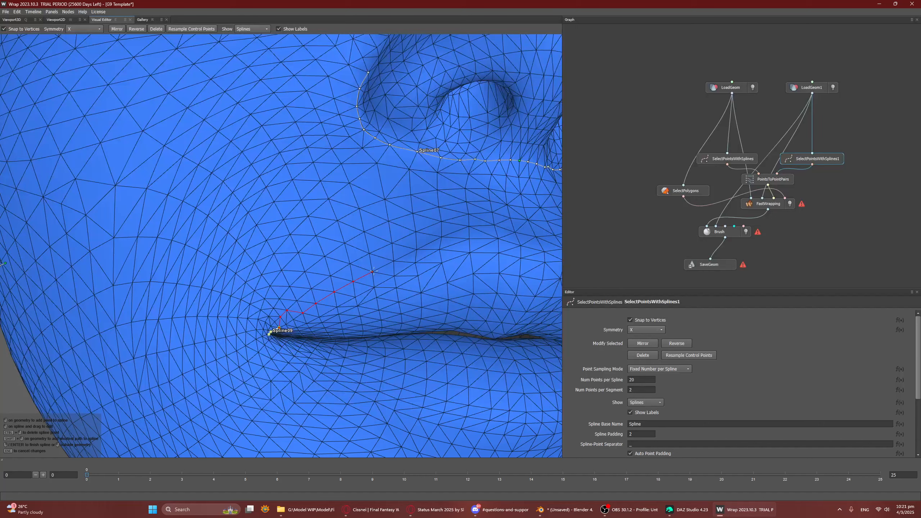
pyautogui.keyDown('alt'); pyautogui.moveTo(469, 231); pyautogui.dragTo(424, 220); pyautogui.keyUp('alt')
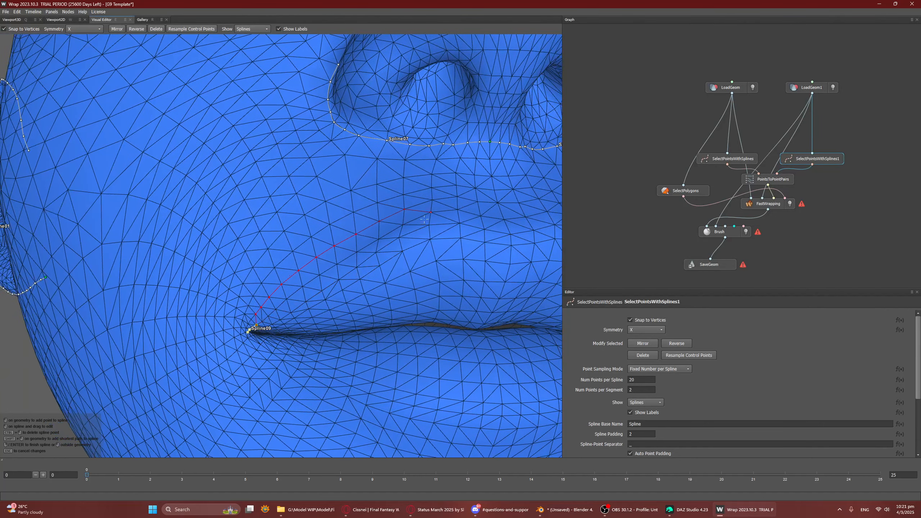
pyautogui.scroll(6, 269, 315)
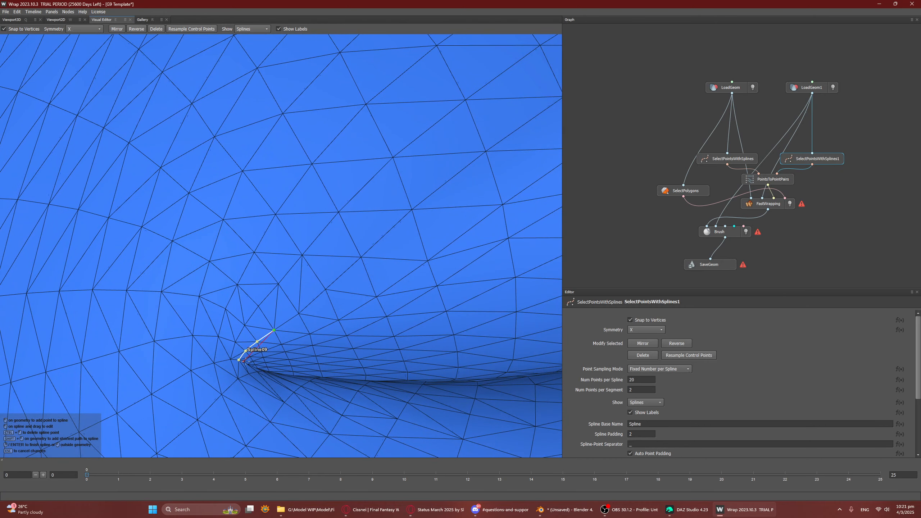
pyautogui.press('Escape')
# Step: Start a spline at the right mouth corner and trace it up along the outer edge of the upper lip
pyautogui.click(244, 362)
pyautogui.click(250, 357)
pyautogui.scroll(-3, 377, 298)
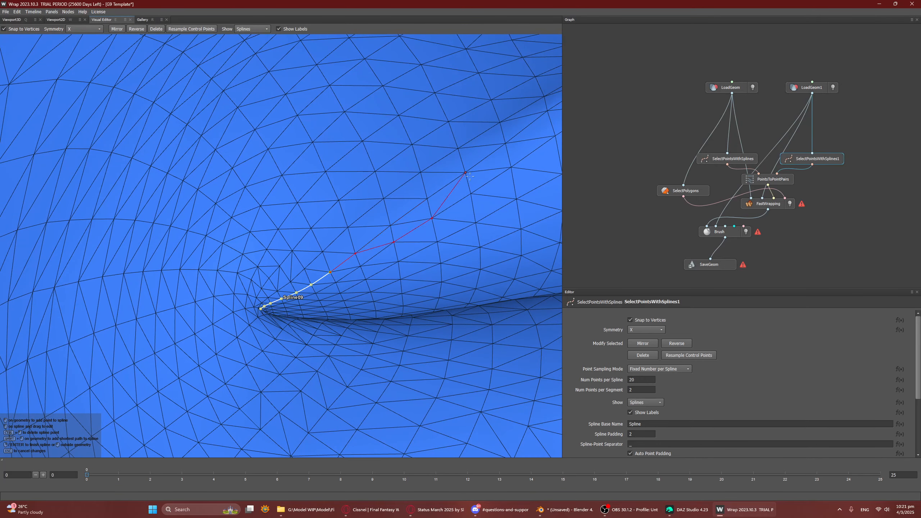
pyautogui.click(466, 173)
pyautogui.moveTo(394, 242); pyautogui.dragTo(426, 203)
pyautogui.scroll(-3, 437, 208)
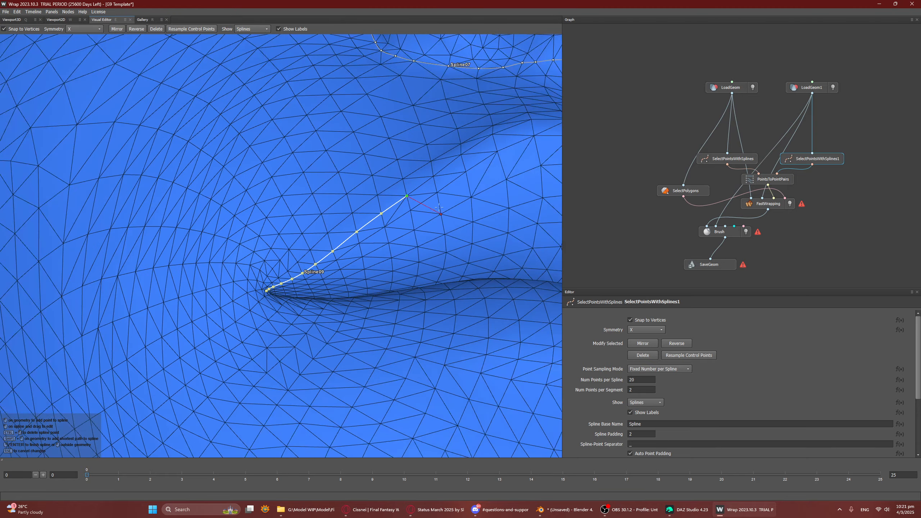
# Step: Extend the upper-lip spline over the lip's peak to the centre of the cupid's bow and finish it
pyautogui.moveTo(472, 144); pyautogui.dragTo(377, 223, button='middle')
pyautogui.keyDown('shift'); pyautogui.click(387, 217); pyautogui.keyUp('shift')
pyautogui.keyDown('shift'); pyautogui.click(426, 204); pyautogui.keyUp('shift')
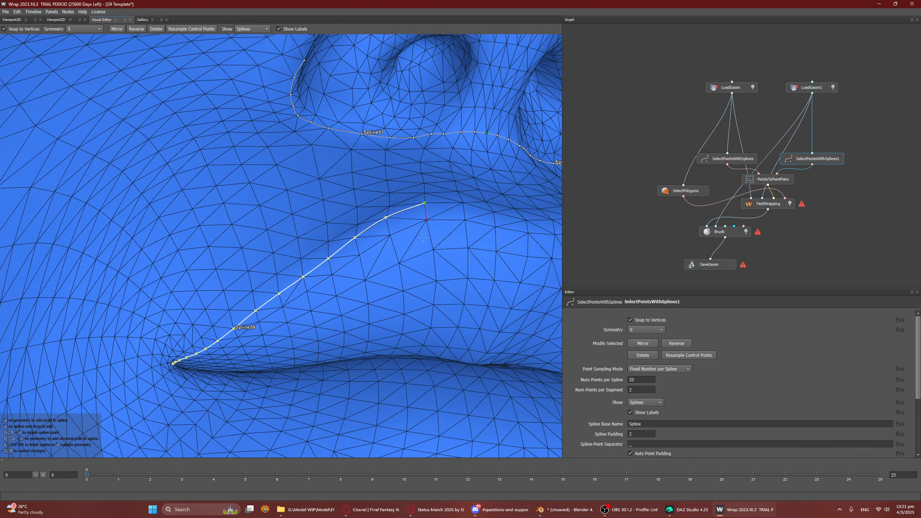
pyautogui.keyDown('alt'); pyautogui.moveTo(501, 217); pyautogui.dragTo(419, 230); pyautogui.keyUp('alt')
pyautogui.keyDown('shift'); pyautogui.click(466, 199); pyautogui.keyUp('shift')
pyautogui.press('Return')
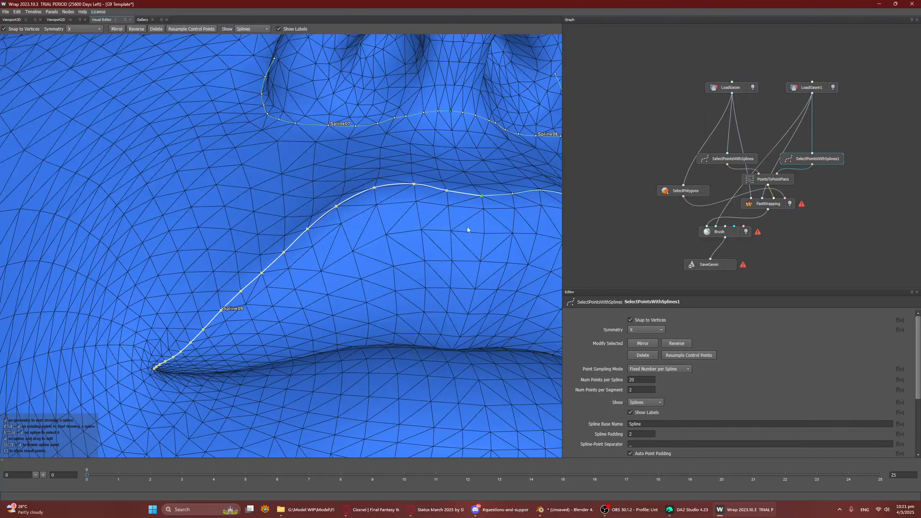
# Step: Start a spline just below the right mouth corner and trace it along the outer edge of the lower lip
pyautogui.scroll(-3, 381, 287)
pyautogui.keyDown('alt'); pyautogui.moveTo(381, 287); pyautogui.dragTo(429, 360); pyautogui.keyUp('alt')
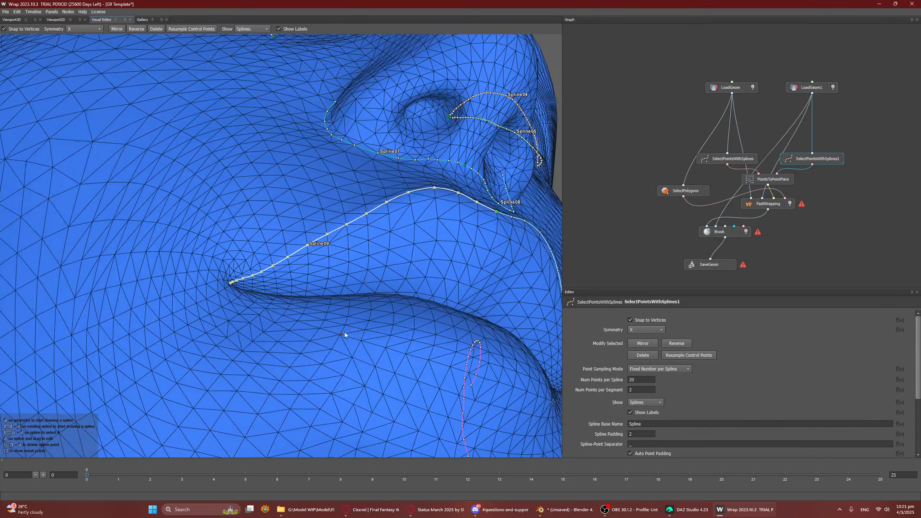
pyautogui.keyDown('alt'); pyautogui.moveTo(387, 332); pyautogui.dragTo(247, 311); pyautogui.keyUp('alt')
pyautogui.scroll(4, 390, 261)
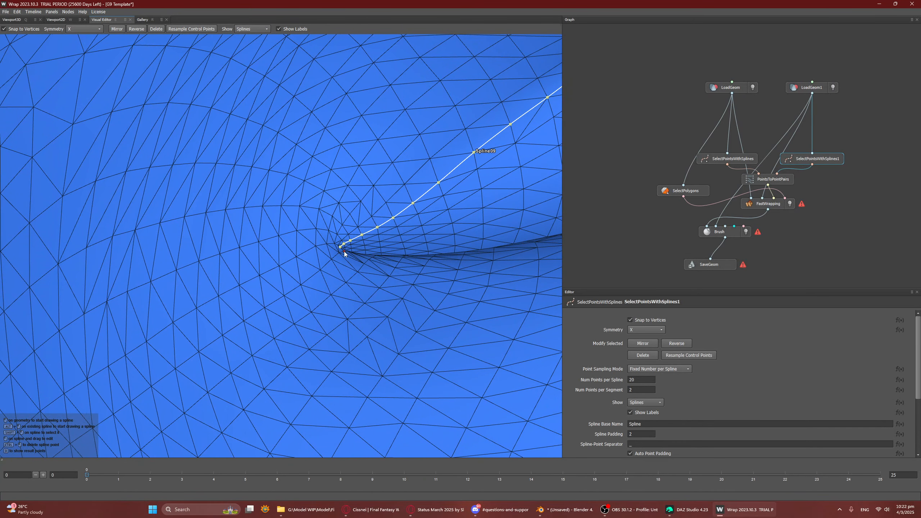
pyautogui.click(344, 251)
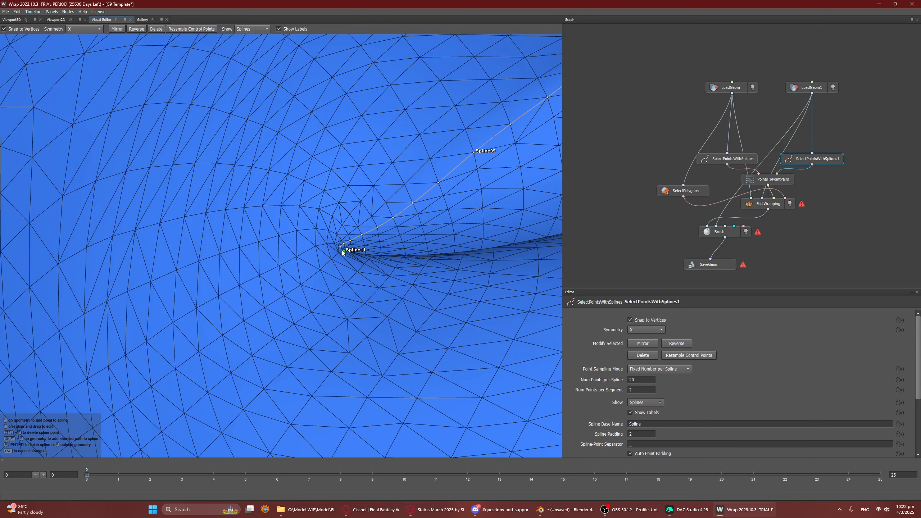
pyautogui.moveTo(342, 250); pyautogui.dragTo(341, 250)
pyautogui.click(369, 265)
pyautogui.scroll(-2, 368, 270)
pyautogui.click(433, 289)
# Step: Extend the lower-lip spline to the centre line below the lip and finish it
pyautogui.scroll(-3, 433, 289)
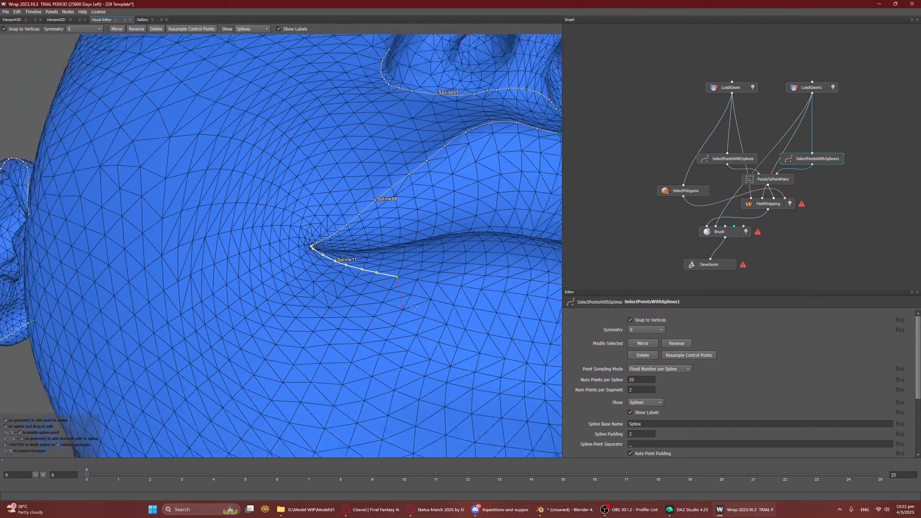
pyautogui.keyDown('shift'); pyautogui.click(479, 292); pyautogui.keyUp('shift')
pyautogui.scroll(-3, 479, 292)
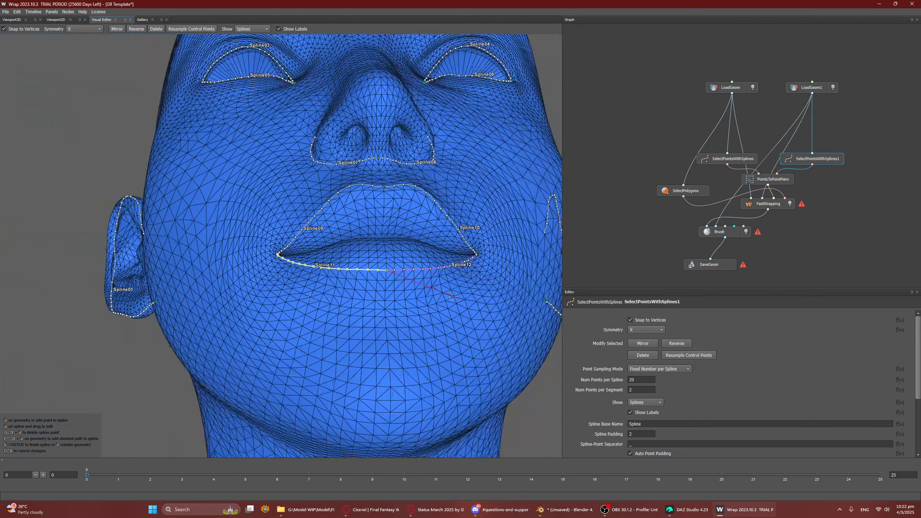
pyautogui.rightClick(451, 298)
# Step: Draw a spline across the chin from its right side to the centre line
pyautogui.scroll(-2, 450, 298)
pyautogui.keyDown('alt'); pyautogui.moveTo(405, 323); pyautogui.dragTo(355, 342); pyautogui.keyUp('alt')
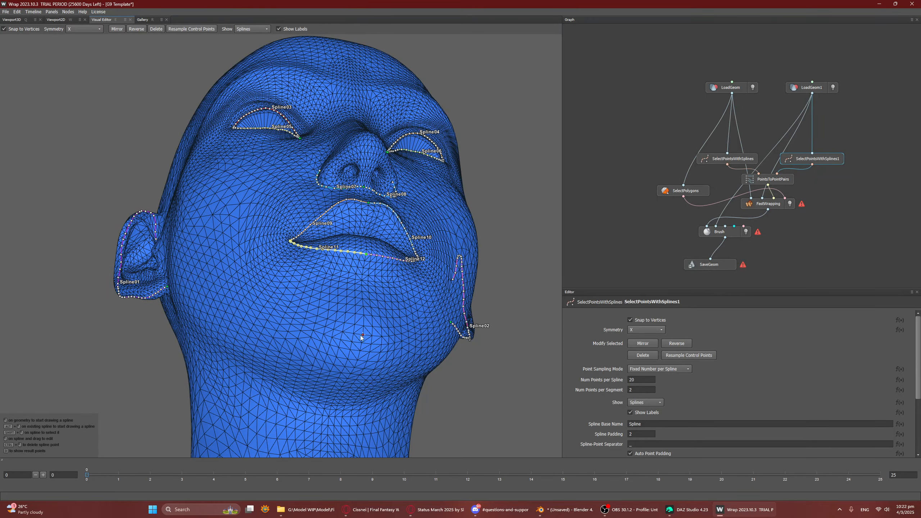
pyautogui.moveTo(363, 337)
pyautogui.keyDown('alt'); pyautogui.mouseDown()
pyautogui.moveTo(433, 390)
pyautogui.moveTo(383, 374)
pyautogui.moveTo(370, 335)
pyautogui.moveTo(376, 309)
pyautogui.moveTo(400, 345)
pyautogui.moveTo(370, 345)
pyautogui.moveTo(364, 329)
pyautogui.mouseUp(); pyautogui.keyUp('alt')
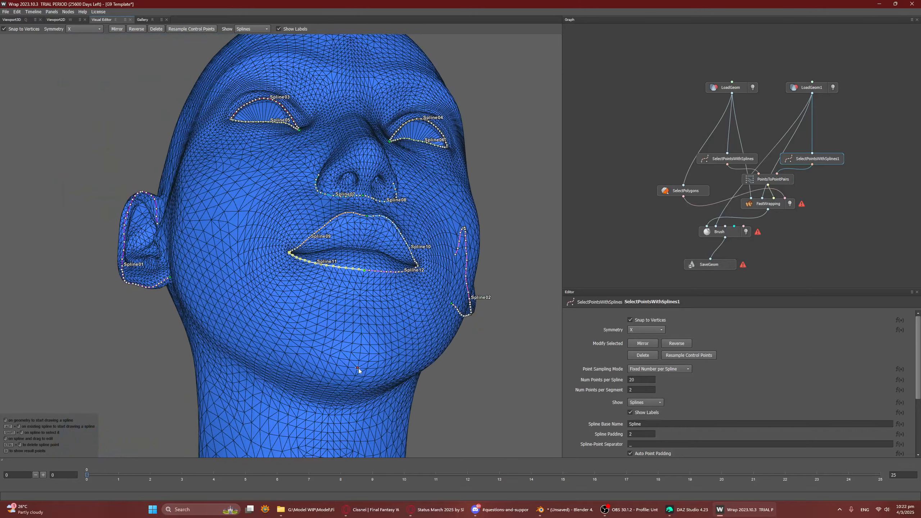
pyautogui.click(273, 350)
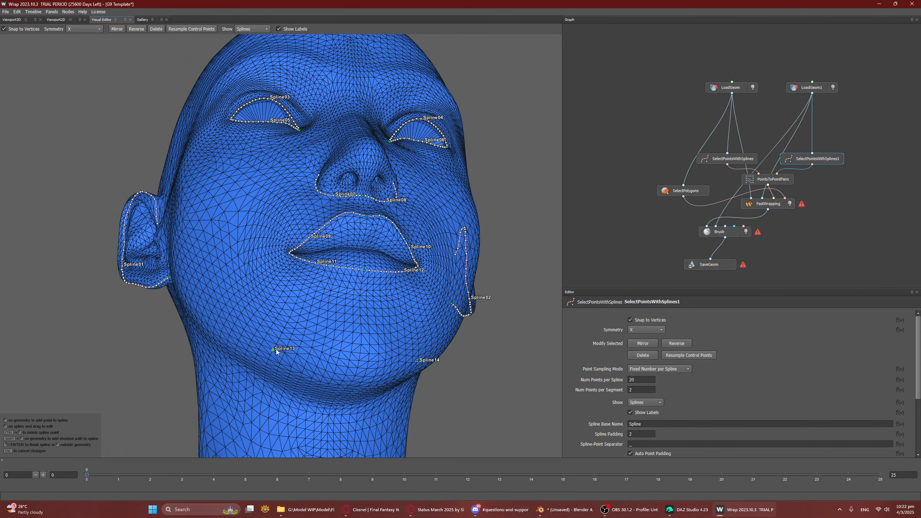
pyautogui.keyDown('shift'); pyautogui.click(356, 367); pyautogui.keyUp('shift')
pyautogui.rightClick(369, 381)
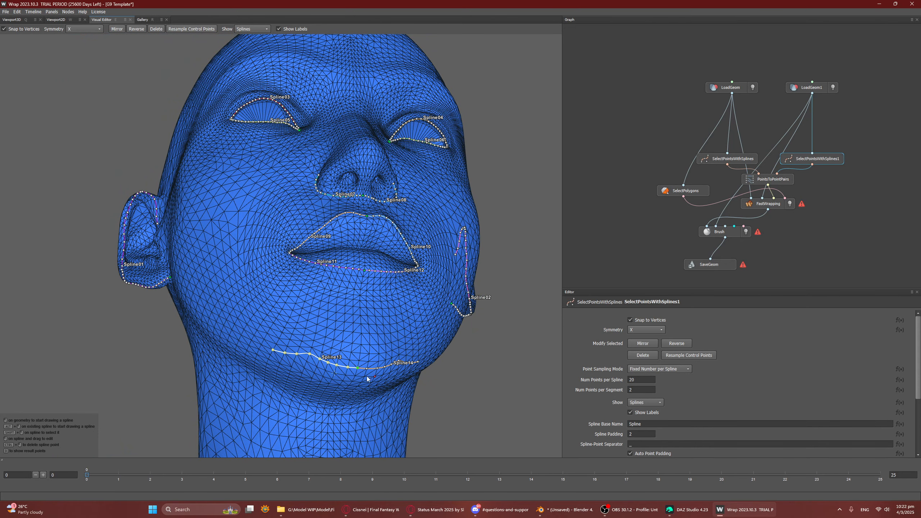
# Step: Draw a spline along the crease between jaw and neck from the right side to the centre line
pyautogui.scroll(-2, 357, 358)
pyautogui.keyDown('alt'); pyautogui.moveTo(370, 333); pyautogui.dragTo(420, 247, button='middle'); pyautogui.keyUp('alt')
pyautogui.keyDown('alt'); pyautogui.moveTo(419, 247); pyautogui.dragTo(384, 267); pyautogui.keyUp('alt')
pyautogui.scroll(3, 306, 340)
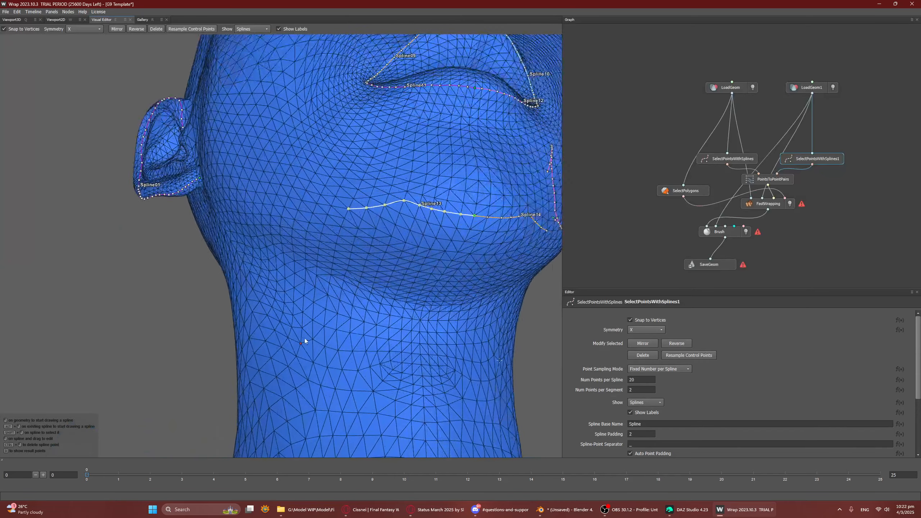
pyautogui.click(315, 287)
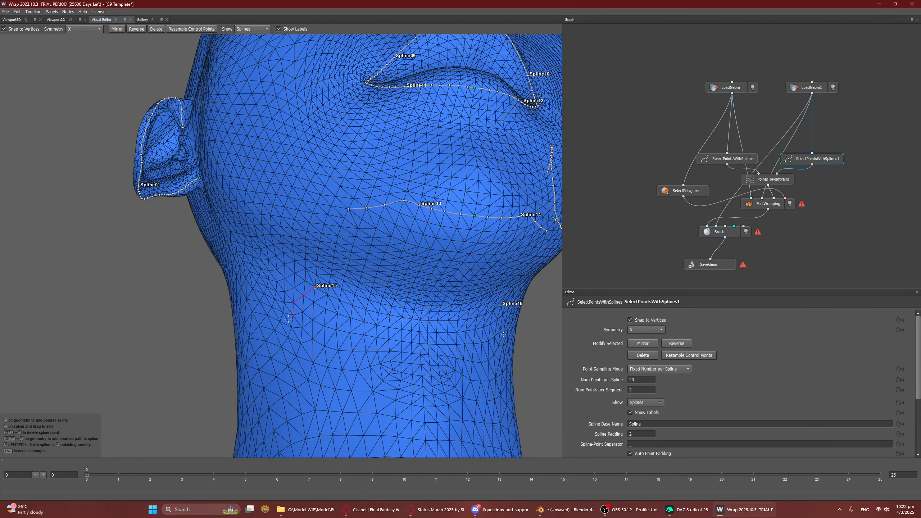
pyautogui.click(366, 310)
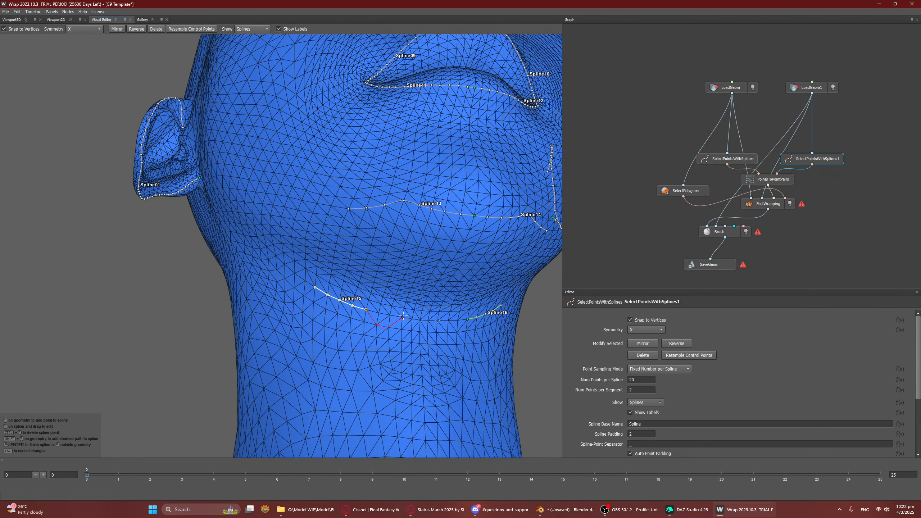
pyautogui.click(379, 313)
pyautogui.keyDown('shift'); pyautogui.click(419, 320); pyautogui.keyUp('shift')
pyautogui.rightClick(415, 323)
# Step: Start a spline at the base of the neck beside the centre line, near the right collarbone's inner end
pyautogui.scroll(-4, 405, 325)
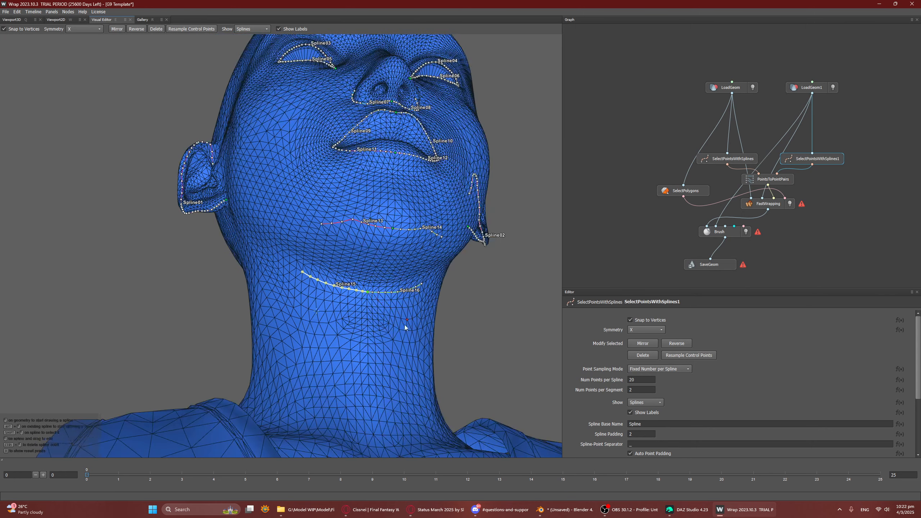
pyautogui.moveTo(384, 399); pyautogui.dragTo(368, 291, button='middle')
pyautogui.moveTo(368, 290); pyautogui.dragTo(308, 372, button='right')
pyautogui.moveTo(308, 372); pyautogui.dragTo(363, 326, button='middle')
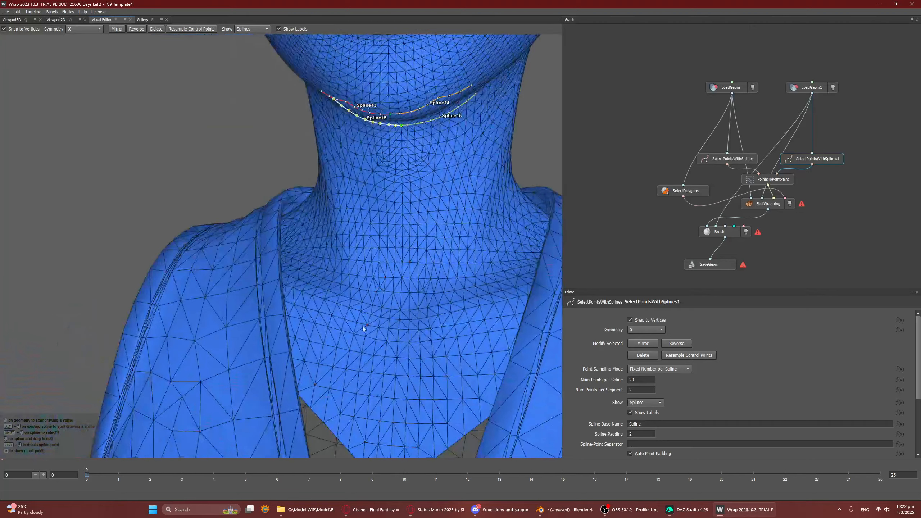
pyautogui.moveTo(363, 327); pyautogui.dragTo(367, 270, button='right')
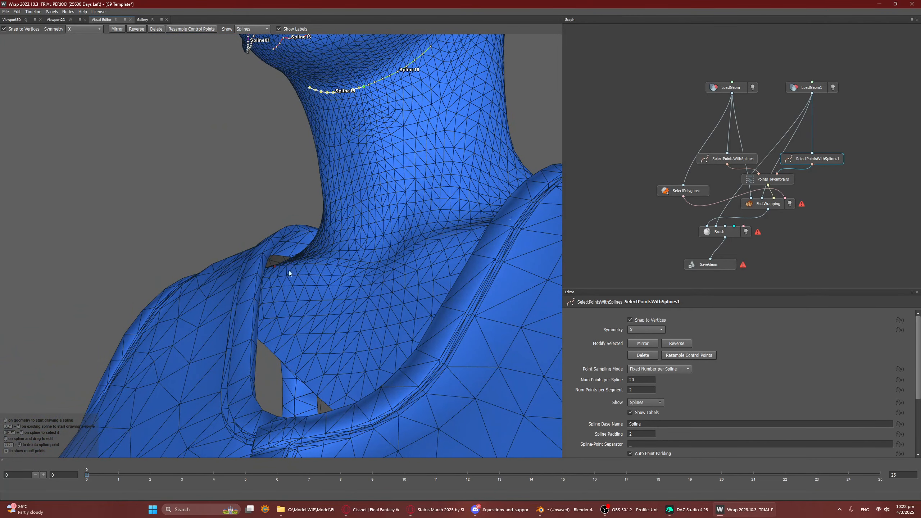
pyautogui.moveTo(288, 273); pyautogui.dragTo(265, 272, button='right')
pyautogui.click(396, 303)
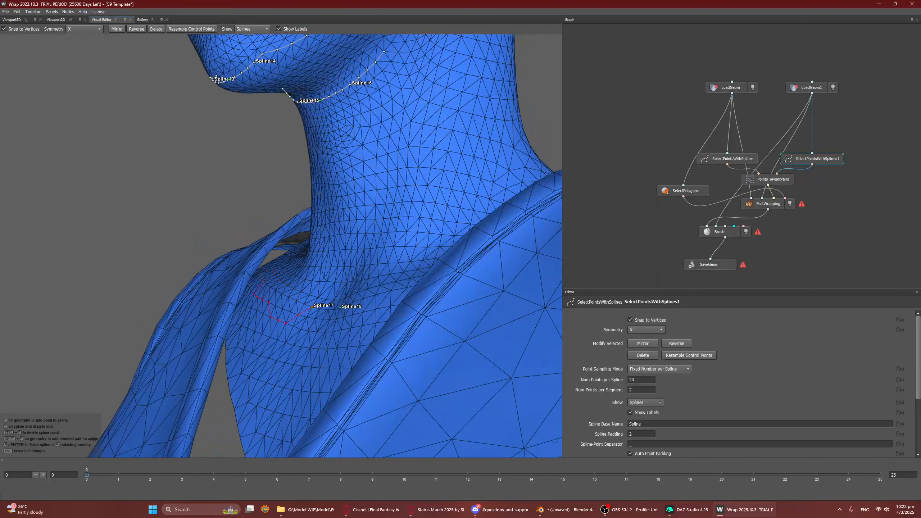
# Step: Trace the neck-base spline outward along the right collarbone to the edge of the garment and finish it
pyautogui.click(289, 298)
pyautogui.keyDown('shift'); pyautogui.click(261, 276); pyautogui.keyUp('shift')
pyautogui.moveTo(261, 276)
pyautogui.mouseDown(button='right')
pyautogui.moveTo(274, 292)
pyautogui.moveTo(261, 287)
pyautogui.mouseUp(button='right')
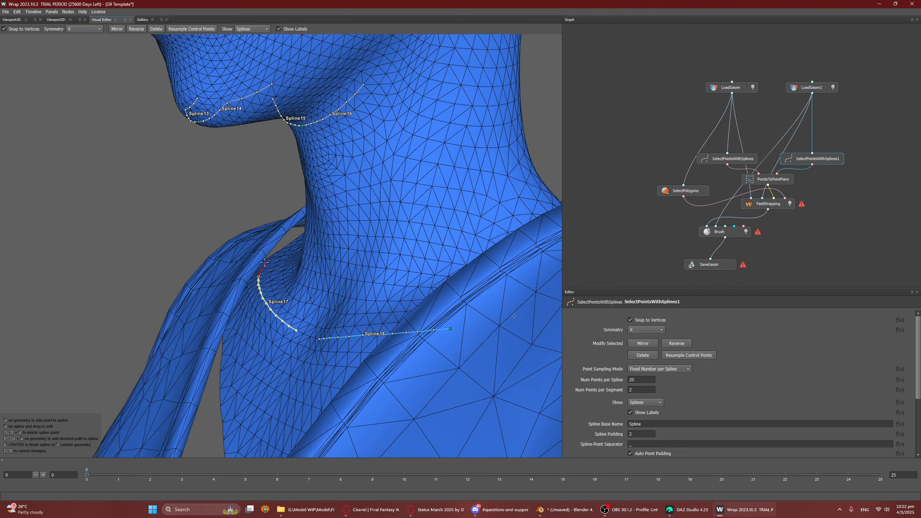
pyautogui.keyDown('shift'); pyautogui.click(264, 261); pyautogui.keyUp('shift')
pyautogui.moveTo(264, 261)
pyautogui.mouseDown(button='right')
pyautogui.moveTo(279, 287)
pyautogui.moveTo(275, 303)
pyautogui.moveTo(349, 319)
pyautogui.moveTo(426, 318)
pyautogui.moveTo(272, 288)
pyautogui.mouseUp(button='right')
pyautogui.rightClick(278, 282)
# Step: Save the project as a new project file named "Cissnei G9"
pyautogui.scroll(-4, 278, 285)
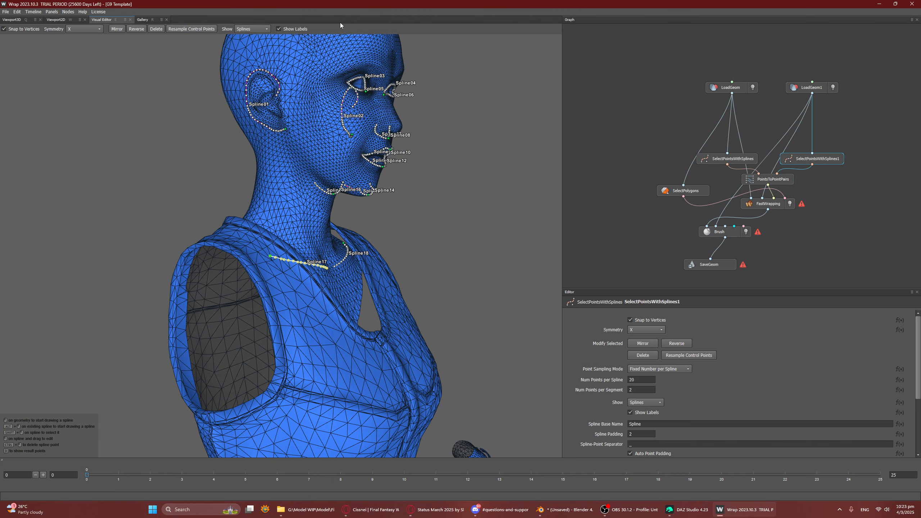
pyautogui.click(5, 11)
pyautogui.click(29, 59)
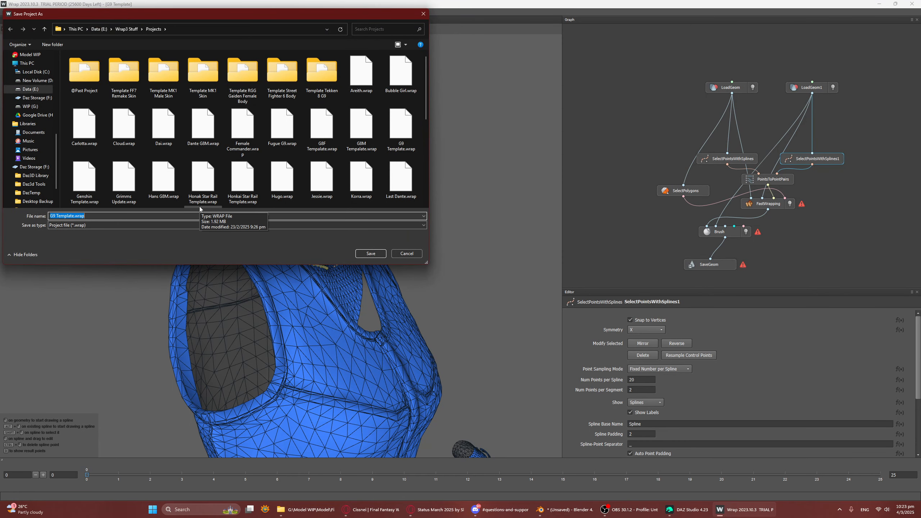
pyautogui.write('Cissnei G9')
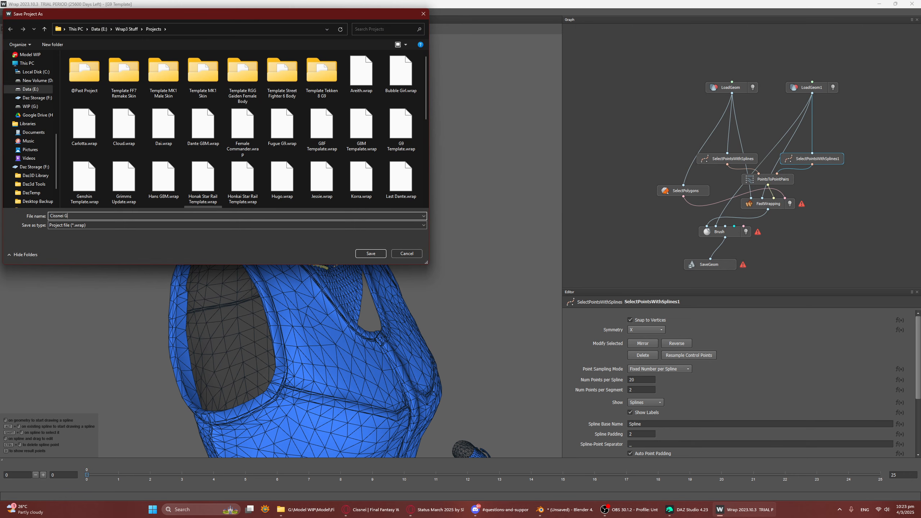
pyautogui.click(365, 253)
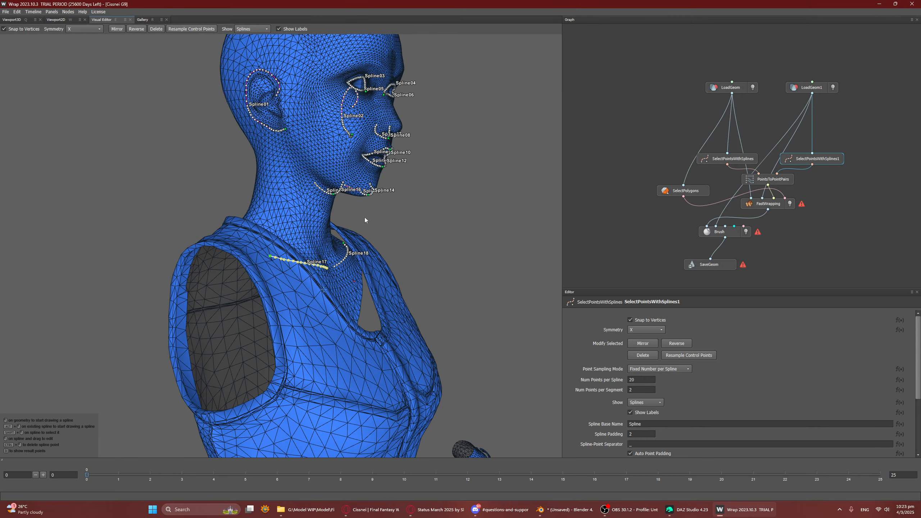
pyautogui.scroll(-2, 365, 220)
pyautogui.moveTo(370, 240); pyautogui.dragTo(307, 234, button='middle')
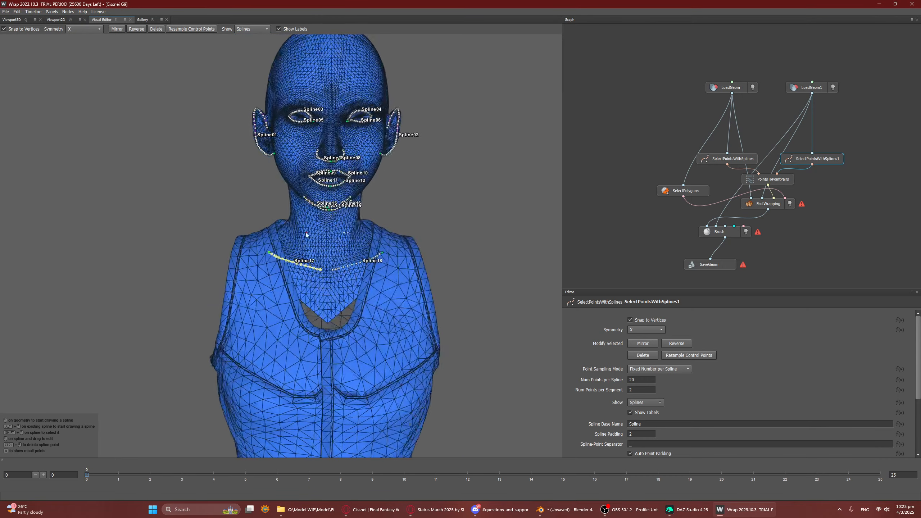
# Step: Switch to Blender and open the Skin Shirt mesh for editing with edge selection active
pyautogui.click(684, 510)
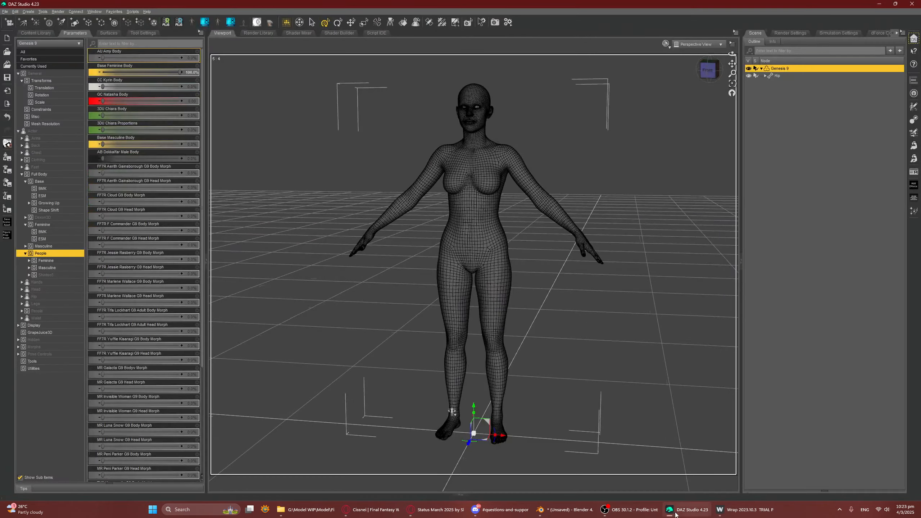
pyautogui.click(680, 509)
pyautogui.click(569, 509)
pyautogui.scroll(3, 389, 164)
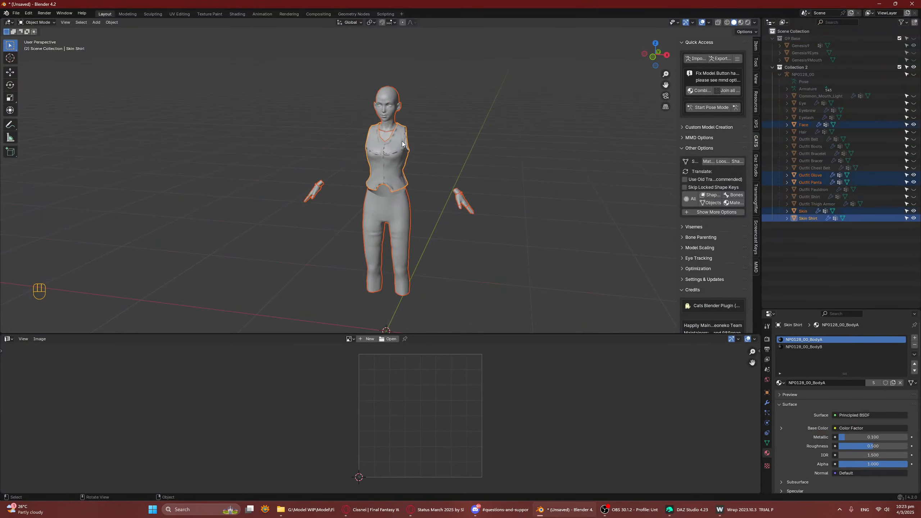
pyautogui.click(402, 142)
pyautogui.keyDown('shift'); pyautogui.moveTo(402, 142); pyautogui.dragTo(353, 185, button='middle'); pyautogui.keyUp('shift')
pyautogui.scroll(5, 384, 223)
pyautogui.press('Tab')
pyautogui.scroll(4, 395, 189)
pyautogui.moveTo(363, 203); pyautogui.dragTo(438, 226, button='middle')
pyautogui.press('2')
# Step: Select the shirt's trim strips along the right side of the UV layout as complete linked face islands
pyautogui.click(441, 227)
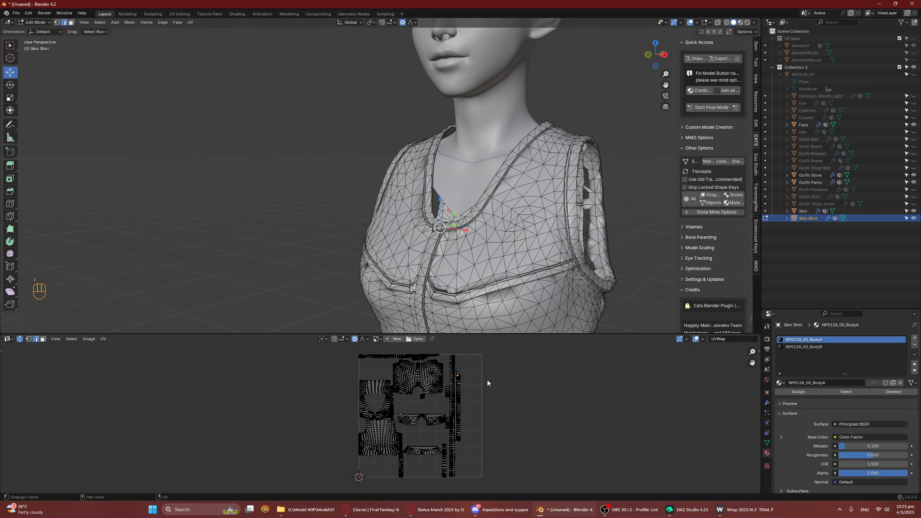
pyautogui.moveTo(487, 357); pyautogui.dragTo(449, 489)
pyautogui.keyDown('shift'); pyautogui.moveTo(452, 443); pyautogui.dragTo(446, 499); pyautogui.keyUp('shift')
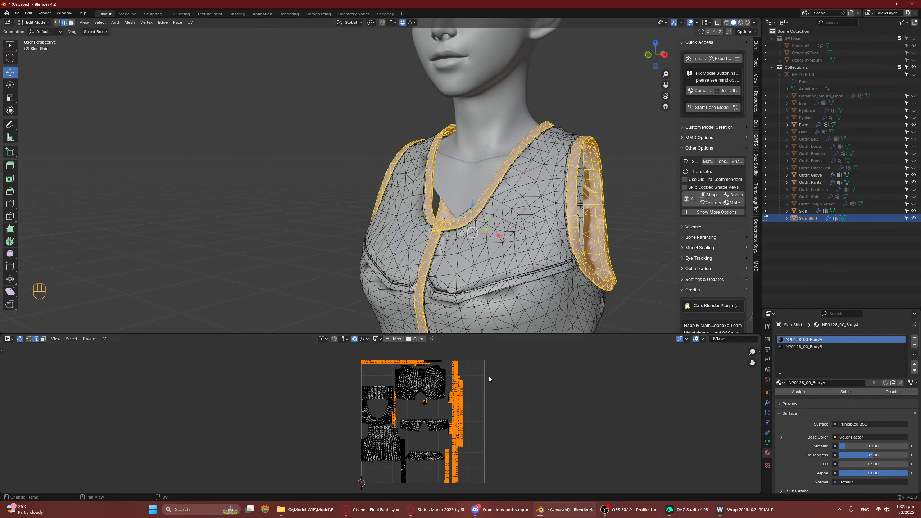
pyautogui.scroll(-3, 488, 309)
pyautogui.keyDown('shift'); pyautogui.moveTo(489, 308); pyautogui.dragTo(515, 172, button='middle'); pyautogui.keyUp('shift')
pyautogui.scroll(3, 516, 171)
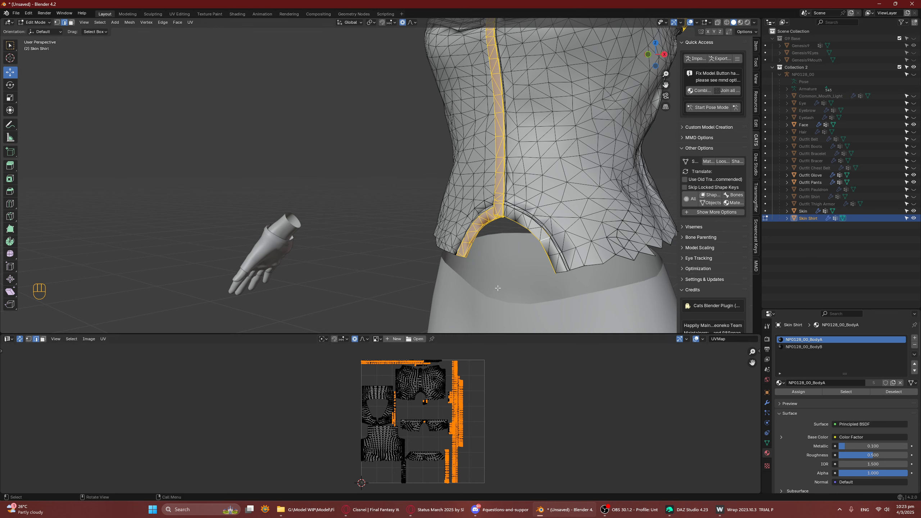
pyautogui.press('3')
pyautogui.hotkey('ctrl', 'l')
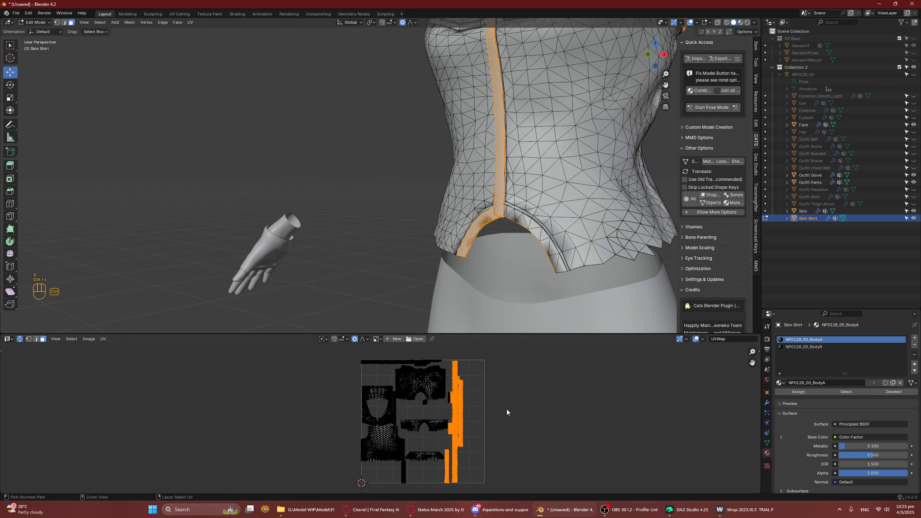
pyautogui.scroll(4, 508, 413)
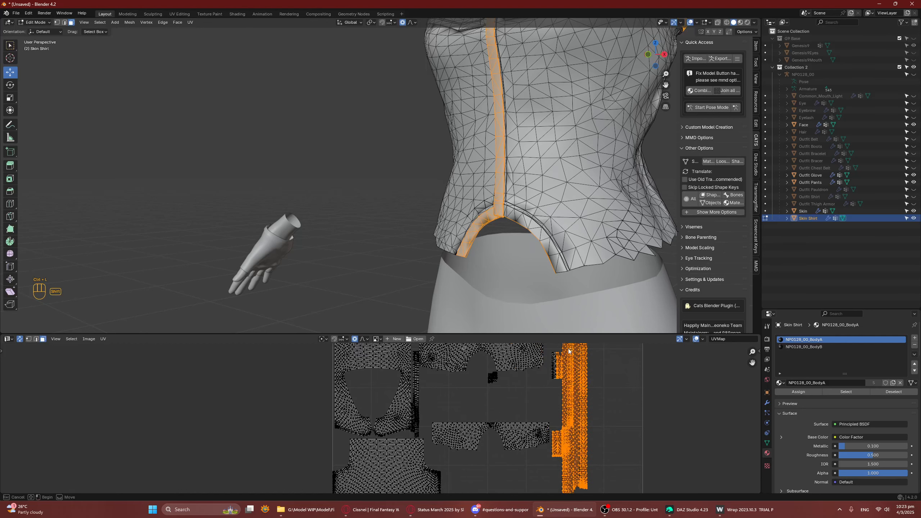
pyautogui.keyDown('shift'); pyautogui.click(547, 387); pyautogui.keyUp('shift')
pyautogui.scroll(-3, 547, 387)
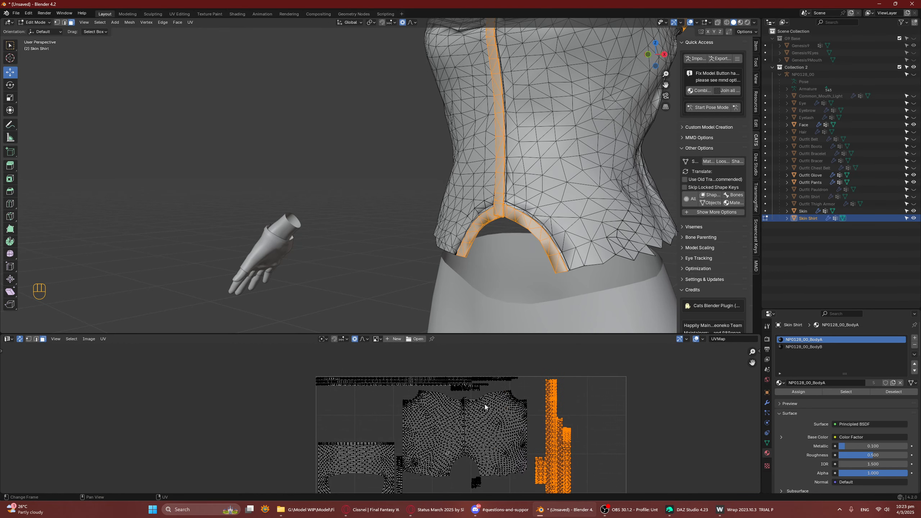
# Step: Add the trim strips along the UV layout's top edge and those beside the neckline panel to the selection, including linked faces
pyautogui.keyDown('shift'); pyautogui.moveTo(524, 364); pyautogui.dragTo(315, 389); pyautogui.keyUp('shift')
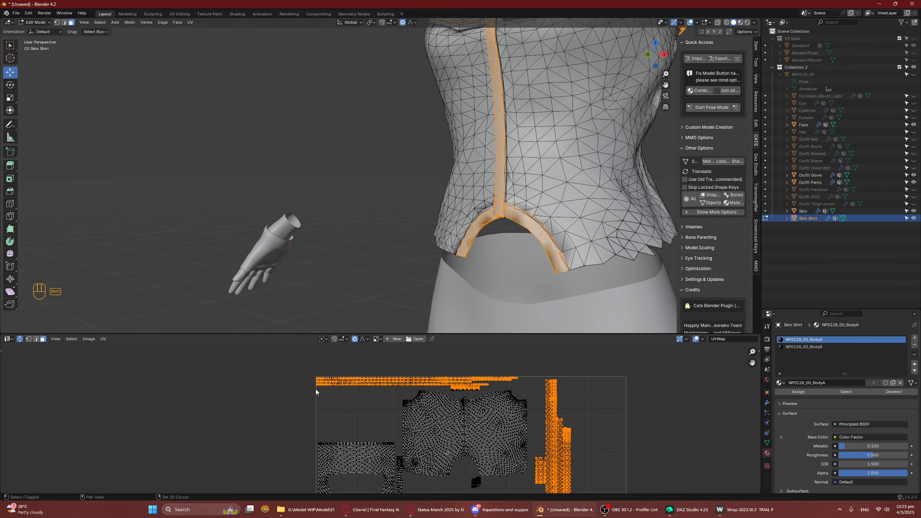
pyautogui.hotkey('ctrl', 'l')
pyautogui.scroll(-4, 514, 209)
pyautogui.moveTo(459, 476); pyautogui.dragTo(460, 369, button='middle')
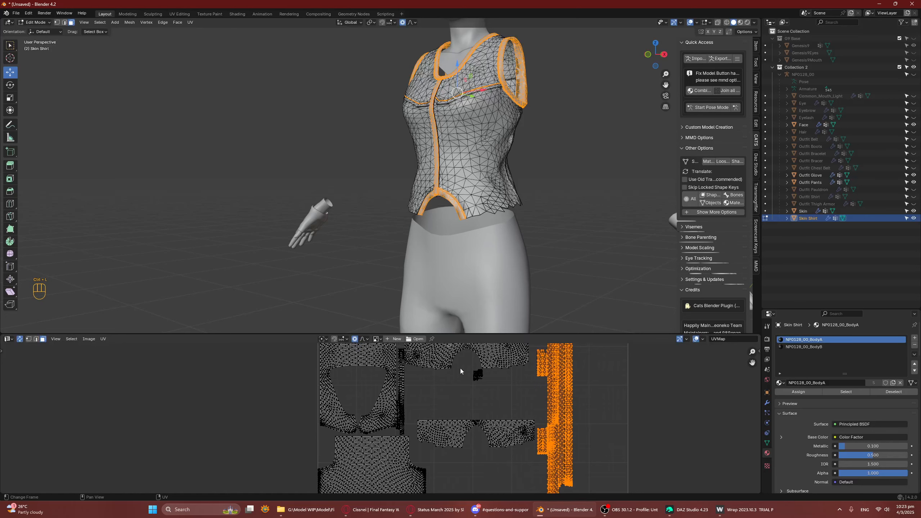
pyautogui.moveTo(426, 240); pyautogui.dragTo(399, 254, button='middle')
pyautogui.keyDown('shift'); pyautogui.moveTo(412, 393); pyautogui.dragTo(402, 415); pyautogui.keyUp('shift')
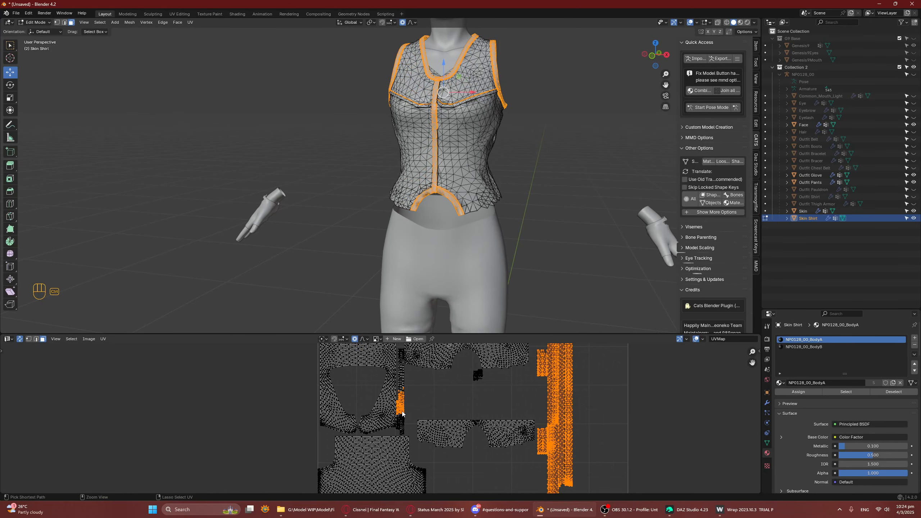
pyautogui.hotkey('ctrl', 'l')
pyautogui.scroll(5, 421, 424)
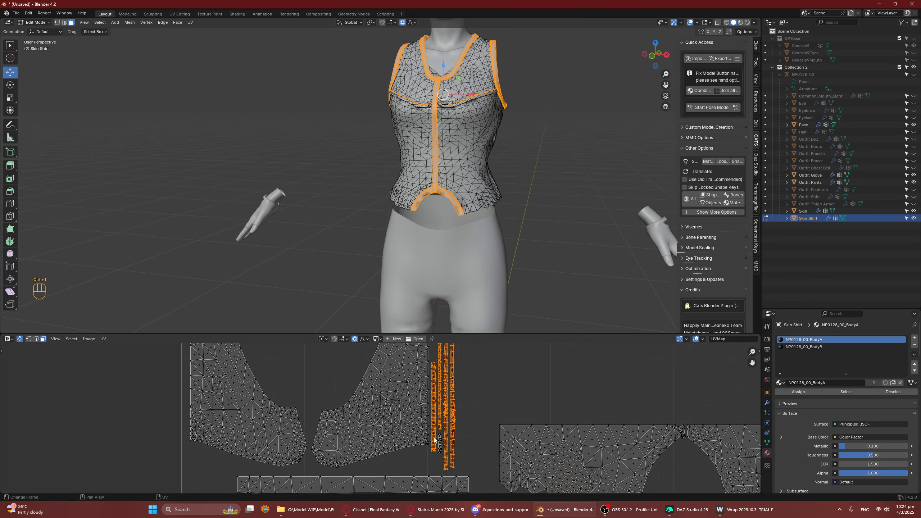
pyautogui.keyDown('shift'); pyautogui.scroll(-2, 533, 389); pyautogui.keyUp('shift')
pyautogui.keyDown('shift'); pyautogui.moveTo(531, 387); pyautogui.dragTo(509, 444); pyautogui.keyUp('shift')
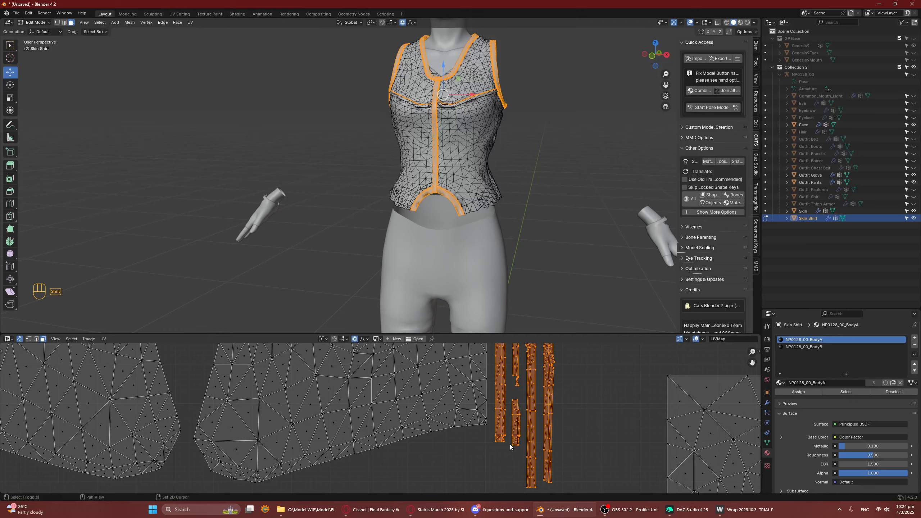
# Step: Add the two strips below the large lower UV panel with their linked faces and delete all the selected shirt trim
pyautogui.moveTo(562, 254); pyautogui.dragTo(504, 254, button='middle')
pyautogui.scroll(-10, 557, 406)
pyautogui.scroll(-6, 379, 431)
pyautogui.scroll(14, 381, 435)
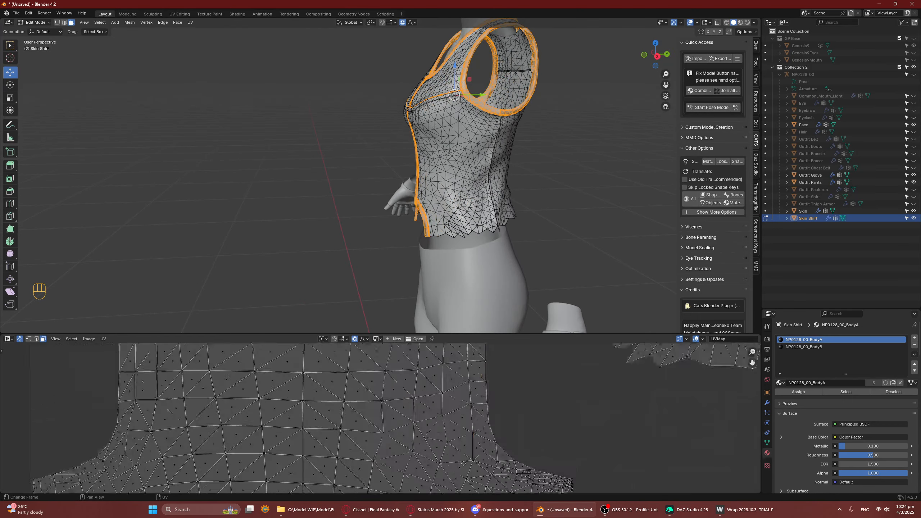
pyautogui.moveTo(464, 476); pyautogui.dragTo(402, 362, button='middle')
pyautogui.scroll(-4, 454, 448)
pyautogui.scroll(-2, 449, 452)
pyautogui.moveTo(409, 458); pyautogui.dragTo(408, 443, button='middle')
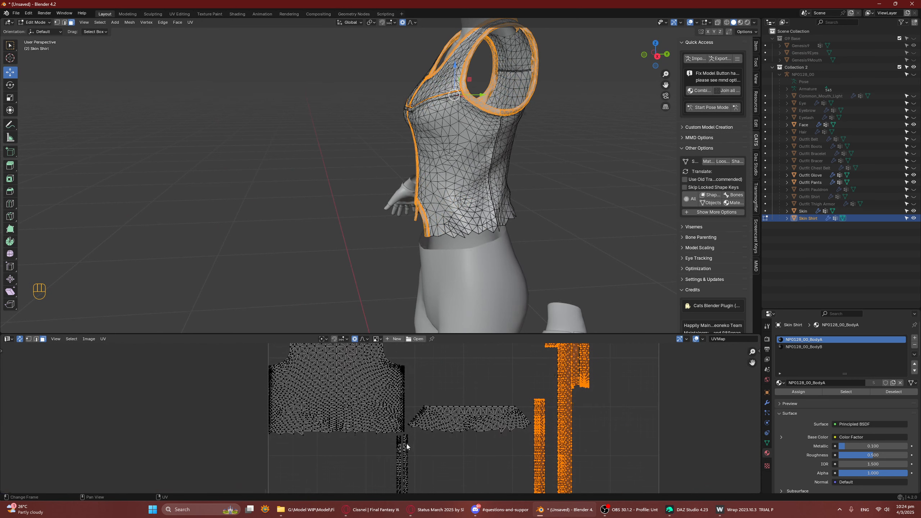
pyautogui.keyDown('shift'); pyautogui.moveTo(413, 445); pyautogui.dragTo(394, 473); pyautogui.keyUp('shift')
pyautogui.hotkey('ctrl', 'l')
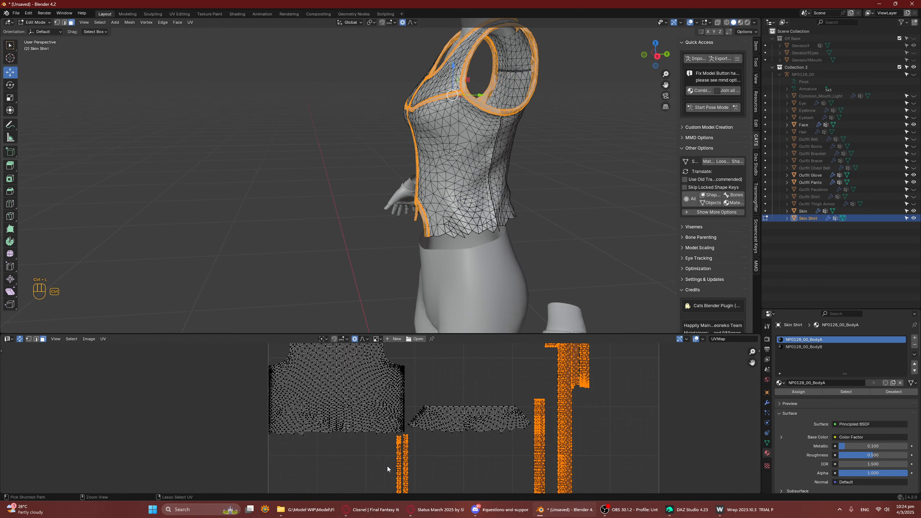
pyautogui.moveTo(453, 156); pyautogui.dragTo(561, 176, button='middle')
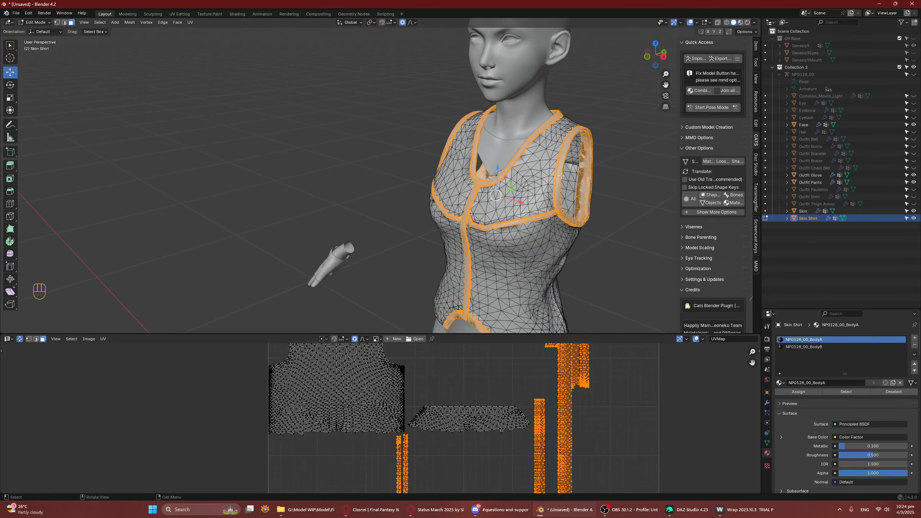
pyautogui.press('Delete')
pyautogui.click(557, 176)
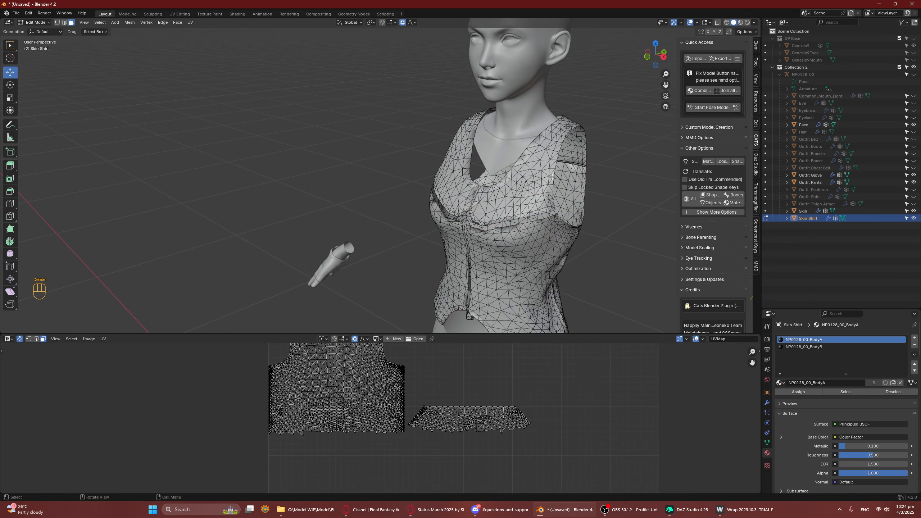
# Step: Lower the shirt's two shoulder vertices beside the neck about 0.01 m along Z with proportional editing
pyautogui.moveTo(557, 175); pyautogui.dragTo(536, 156, button='middle')
pyautogui.scroll(6, 515, 197)
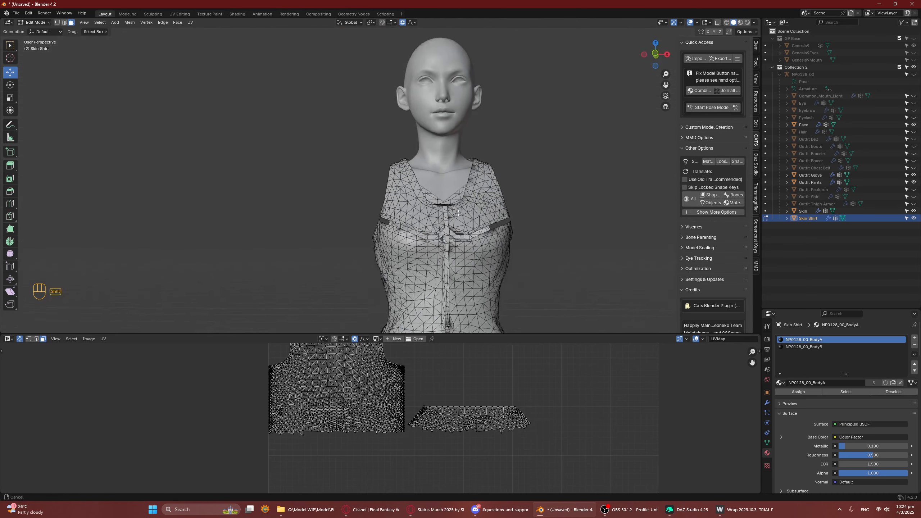
pyautogui.press('1')
pyautogui.click(495, 237)
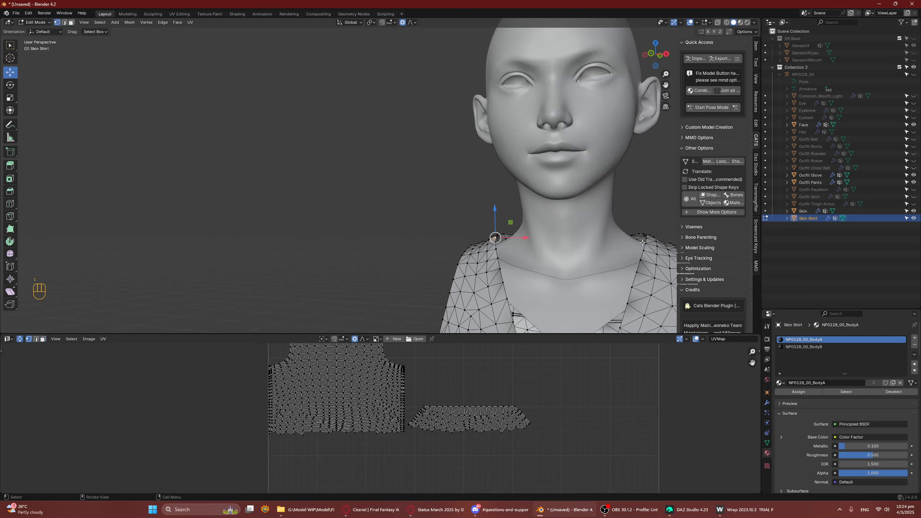
pyautogui.keyDown('shift'); pyautogui.click(646, 236); pyautogui.keyUp('shift')
pyautogui.keyDown('shift'); pyautogui.moveTo(568, 231); pyautogui.dragTo(523, 205, button='middle'); pyautogui.keyUp('shift')
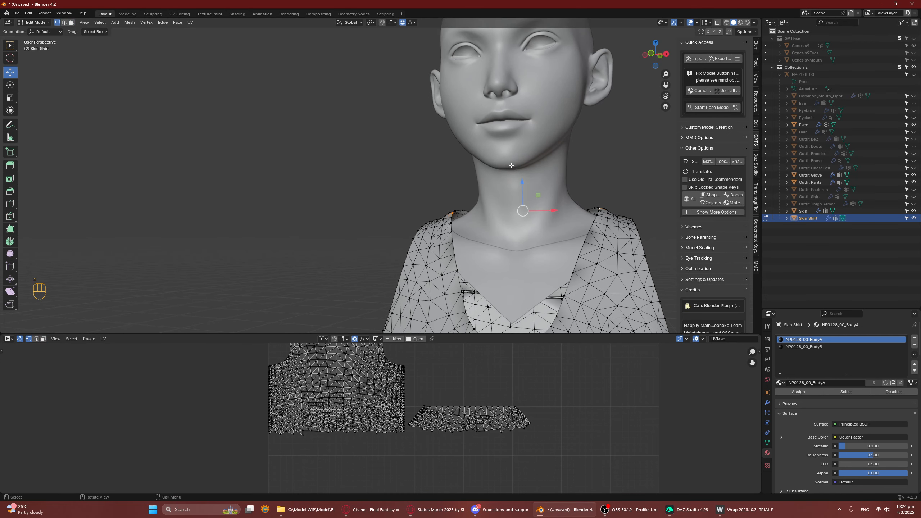
pyautogui.moveTo(523, 183); pyautogui.dragTo(537, 195)
pyautogui.scroll(-3, 530, 193)
pyautogui.moveTo(537, 195); pyautogui.dragTo(615, 231, button='middle')
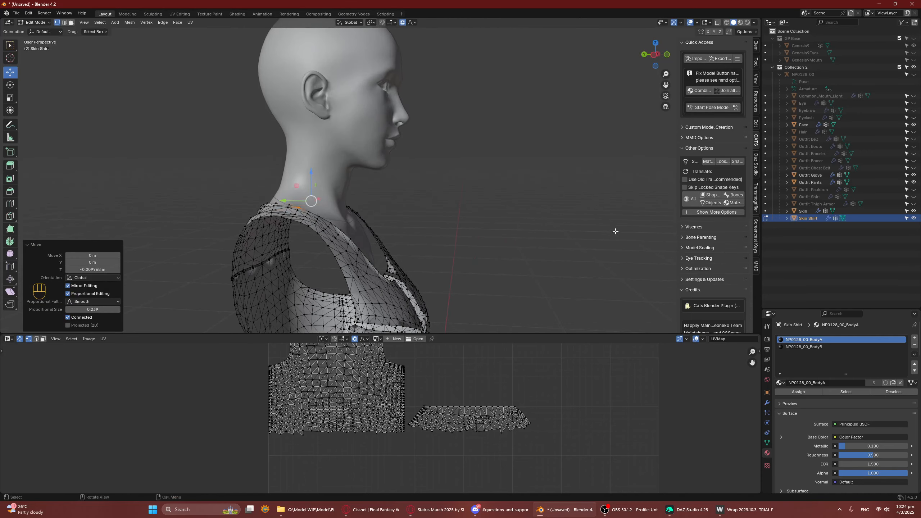
# Step: Set the transform orientation to Normal and move two vertices on the shirt's upper chest slightly inward
pyautogui.keyDown('shift'); pyautogui.click(391, 256); pyautogui.keyUp('shift')
pyautogui.keyDown('shift'); pyautogui.click(361, 271); pyautogui.keyUp('shift')
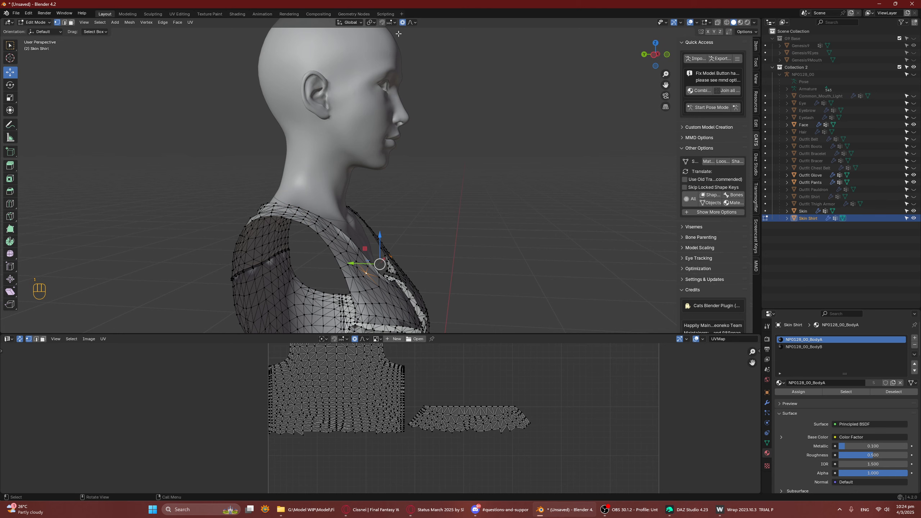
pyautogui.click(350, 23)
pyautogui.click(336, 61)
pyautogui.moveTo(402, 247); pyautogui.dragTo(398, 250)
# Step: Select the linked geometry of the separate inner piece at the shirt's lower hem and delete it
pyautogui.scroll(8, 394, 247)
pyautogui.moveTo(397, 251); pyautogui.dragTo(471, 297, button='middle')
pyautogui.click(458, 296)
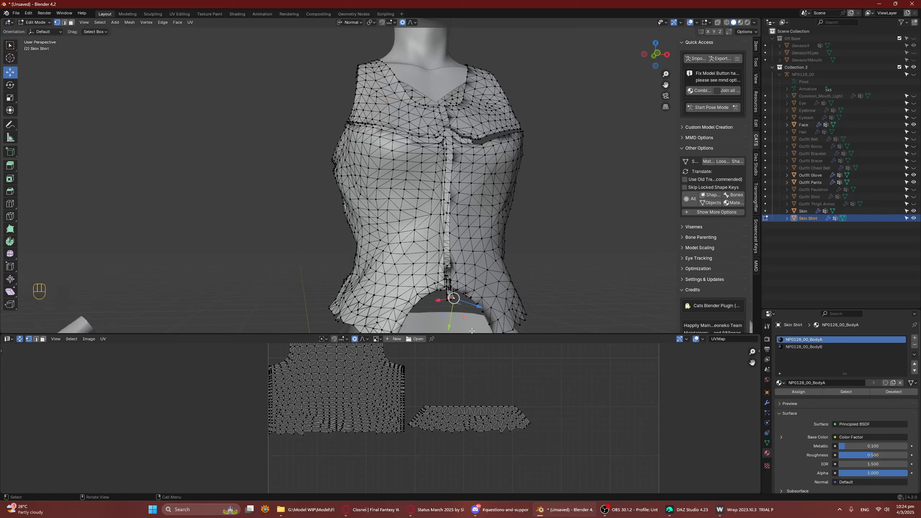
pyautogui.hotkey('ctrl', 'l')
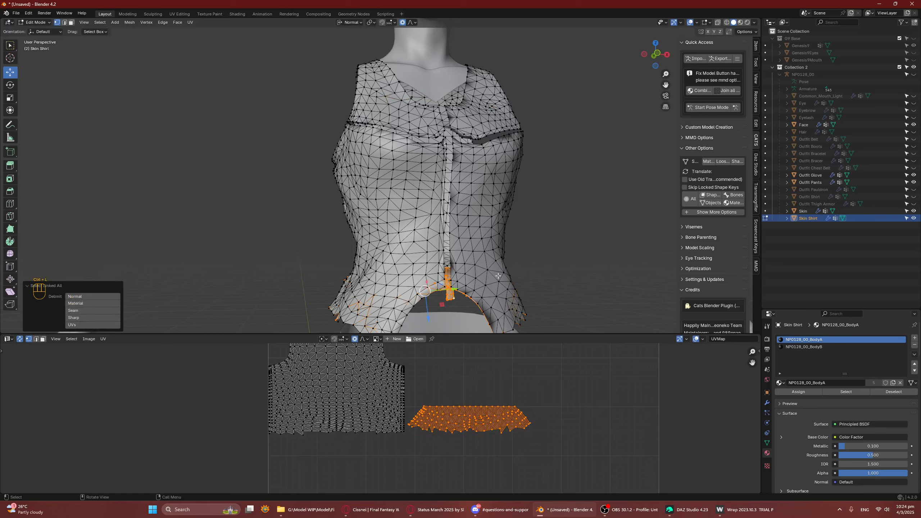
pyautogui.press('Delete')
pyautogui.click(482, 250)
# Step: Select the shirt's bottom hem edges by shortest path from the right front panel's corner around the back
pyautogui.moveTo(482, 250); pyautogui.dragTo(395, 227, button='middle')
pyautogui.keyDown('alt'); pyautogui.click(387, 224); pyautogui.keyUp('alt')
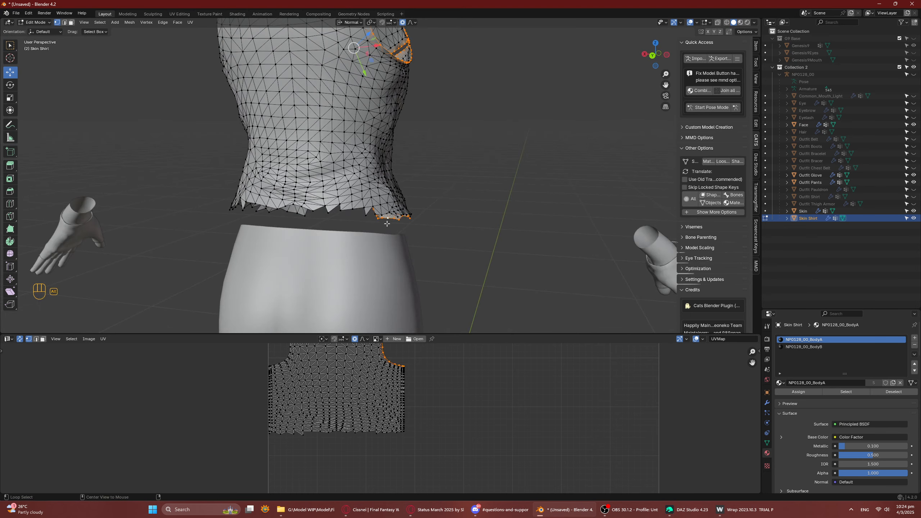
pyautogui.moveTo(421, 197); pyautogui.dragTo(436, 214, button='middle')
pyautogui.press('2')
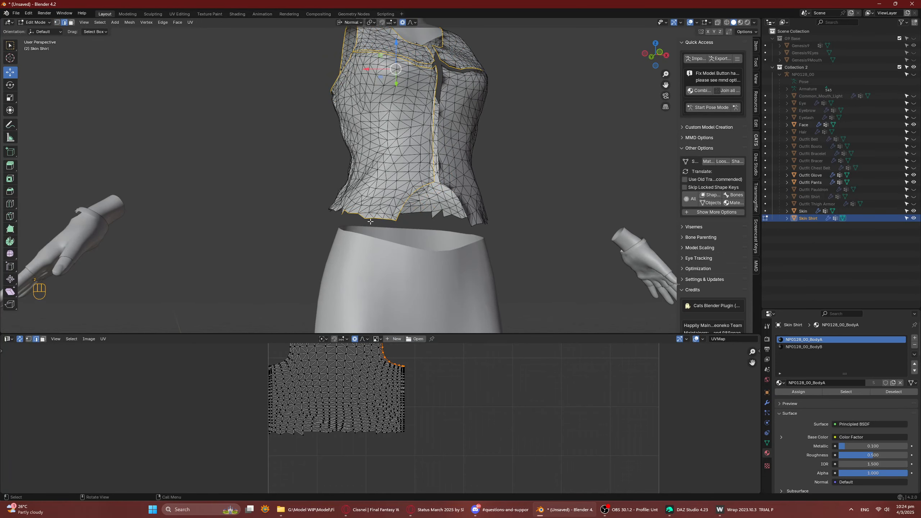
pyautogui.click(393, 222)
pyautogui.keyDown('ctrl'); pyautogui.click(349, 215); pyautogui.keyUp('ctrl')
pyautogui.moveTo(349, 215); pyautogui.dragTo(388, 219, button='middle')
pyautogui.keyDown('ctrl'); pyautogui.click(313, 216); pyautogui.keyUp('ctrl')
pyautogui.hotkey('ctrl', 'z')
pyautogui.keyDown('ctrl'); pyautogui.click(318, 215); pyautogui.keyUp('ctrl')
pyautogui.keyDown('ctrl'); pyautogui.click(395, 244); pyautogui.keyUp('ctrl')
# Step: Extend the hem edge selection around the left side to the left front panel's corner at the opening
pyautogui.moveTo(356, 250); pyautogui.dragTo(481, 227, button='middle')
pyautogui.keyDown('ctrl'); pyautogui.click(419, 225); pyautogui.keyUp('ctrl')
pyautogui.hotkey('ctrl', 'z')
pyautogui.keyDown('ctrl'); pyautogui.click(481, 227); pyautogui.keyUp('ctrl')
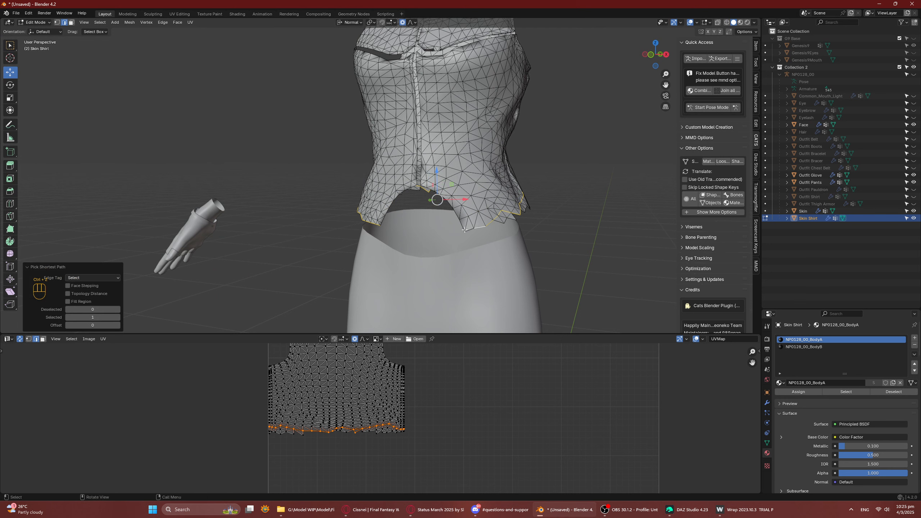
pyautogui.keyDown('ctrl'); pyautogui.click(466, 230); pyautogui.keyUp('ctrl')
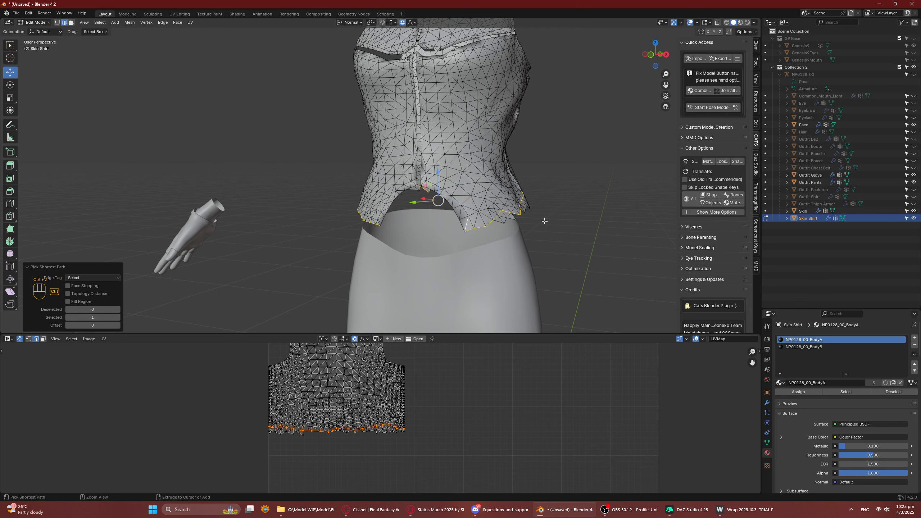
pyautogui.keyDown('shift'); pyautogui.click(467, 225); pyautogui.keyUp('shift')
pyautogui.moveTo(583, 192); pyautogui.dragTo(595, 188, button='middle')
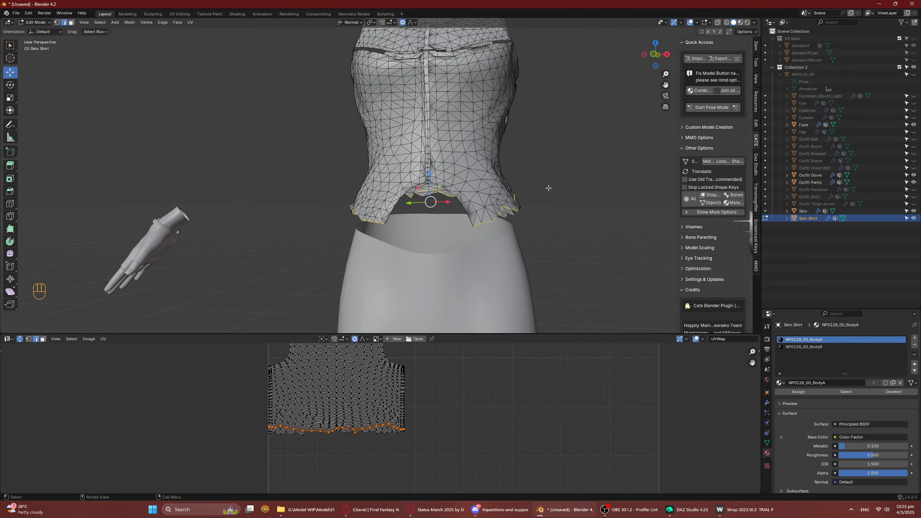
# Step: Scale the selected shirt hem to about 0.906 with a proportional editing size of about 0.2
pyautogui.press('KP_1')
pyautogui.press('s')
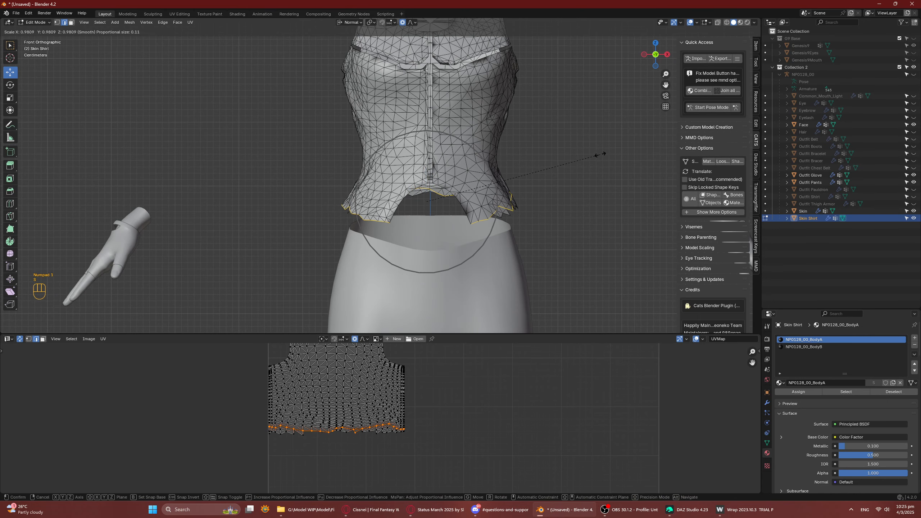
pyautogui.scroll(-4, 600, 154)
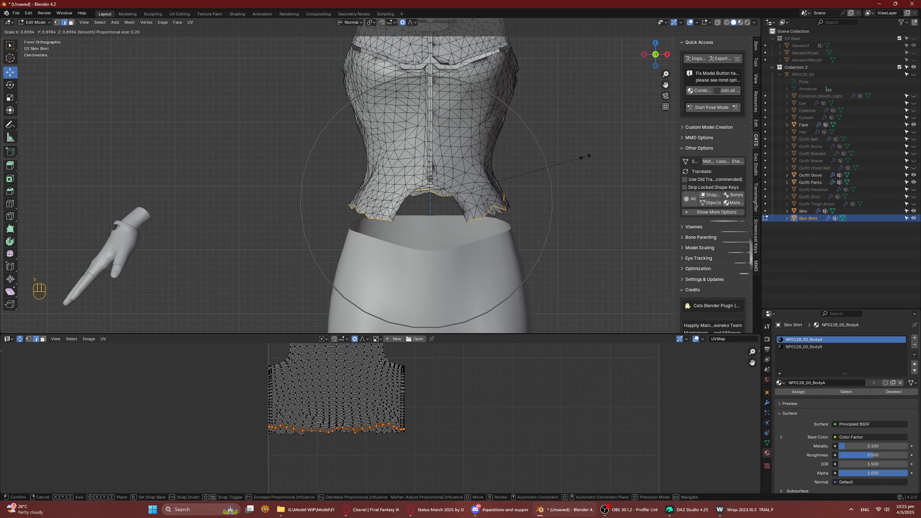
pyautogui.click(586, 156)
pyautogui.moveTo(586, 156); pyautogui.dragTo(512, 159, button='middle')
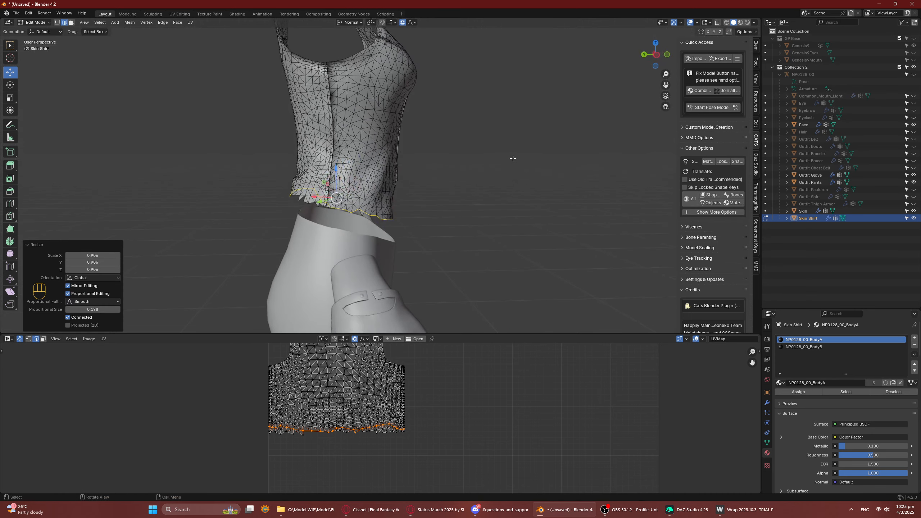
# Step: Move the hem selection about -0.0073 m along its normal X axis and undo the extra adjustment made after it
pyautogui.moveTo(318, 196); pyautogui.dragTo(312, 196)
pyautogui.moveTo(312, 197); pyautogui.dragTo(463, 134, button='middle')
pyautogui.moveTo(521, 112); pyautogui.dragTo(507, 130, button='middle')
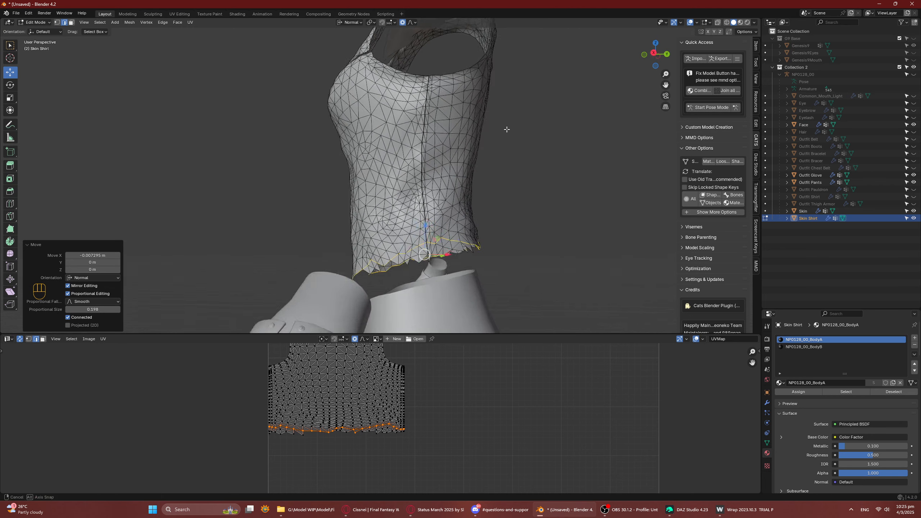
pyautogui.scroll(-2, 507, 129)
pyautogui.moveTo(405, 155); pyautogui.dragTo(435, 245)
pyautogui.hotkey('ctrl', 'z')
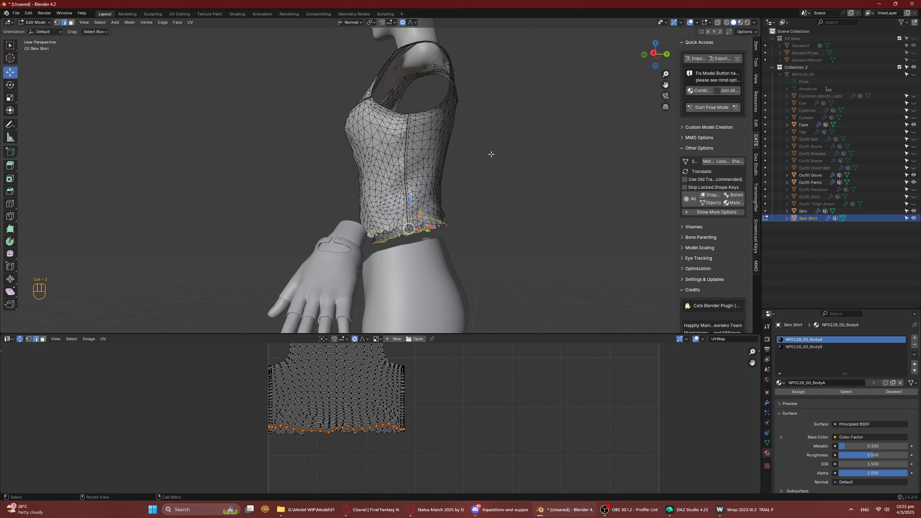
# Step: In vertex selection mode, push a vertex on the shirt's lower back inward by about 0.003 m along its normal
pyautogui.moveTo(489, 154); pyautogui.dragTo(474, 101, button='middle')
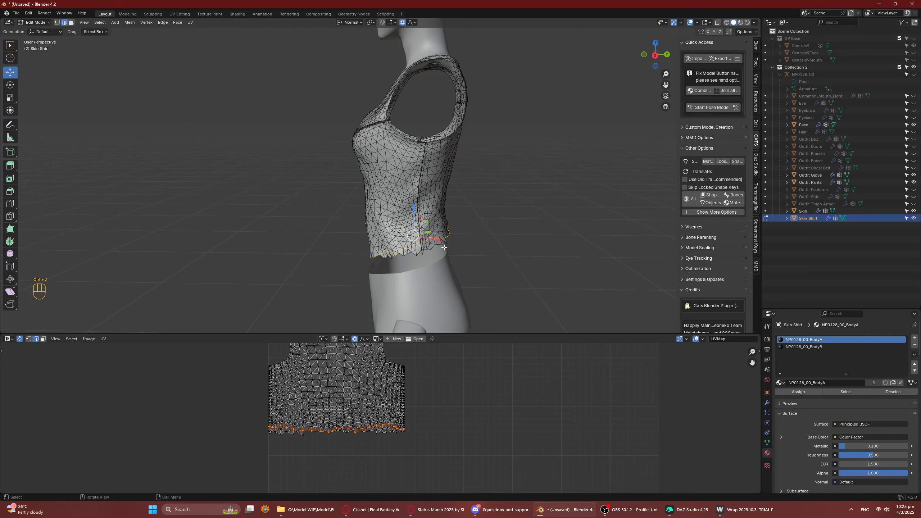
pyautogui.moveTo(446, 270); pyautogui.dragTo(454, 216, button='middle')
pyautogui.press('1')
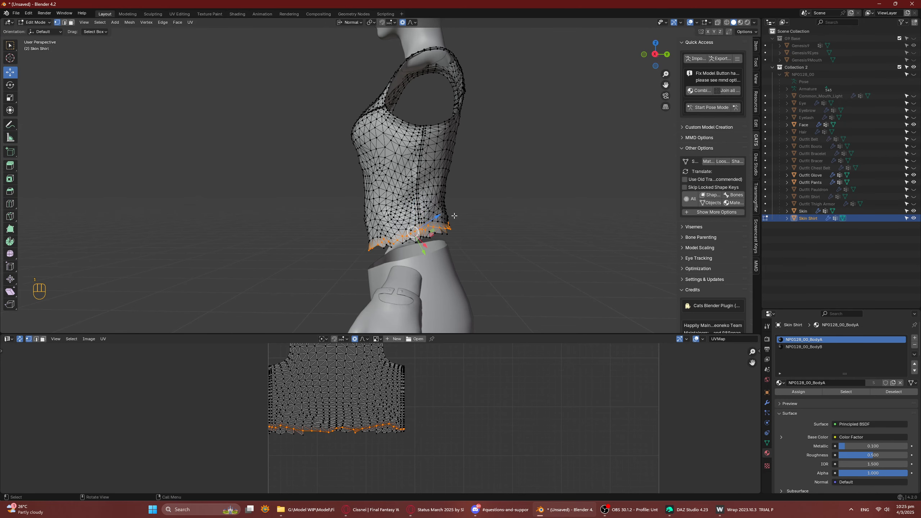
pyautogui.click(451, 217)
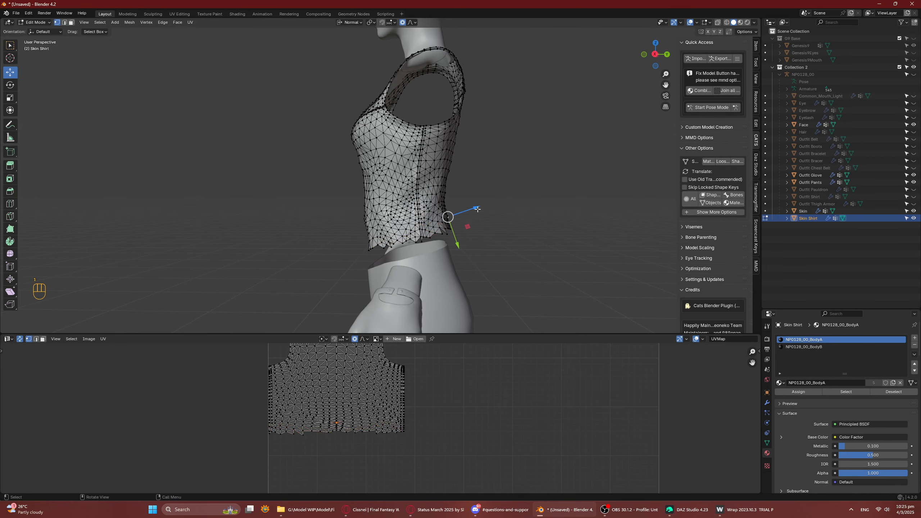
pyautogui.click(474, 208)
pyautogui.click(446, 203)
pyautogui.click(445, 193)
pyautogui.moveTo(473, 198); pyautogui.dragTo(471, 198)
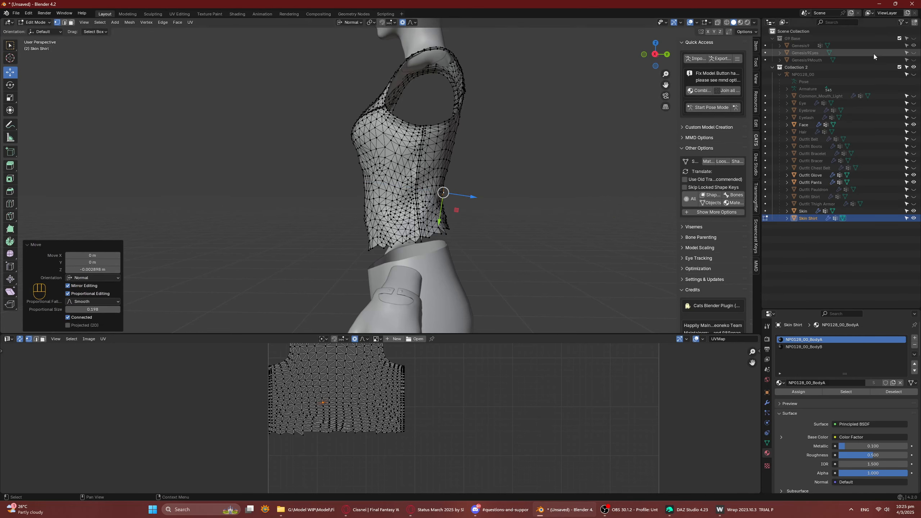
# Step: Show and hide the G9 Base collection in side and front views to compare the shirt's shape with the Genesis 9 body
pyautogui.click(913, 38)
pyautogui.moveTo(494, 140)
pyautogui.mouseDown(button='middle')
pyautogui.moveTo(481, 138)
pyautogui.moveTo(487, 131)
pyautogui.mouseUp(button='middle')
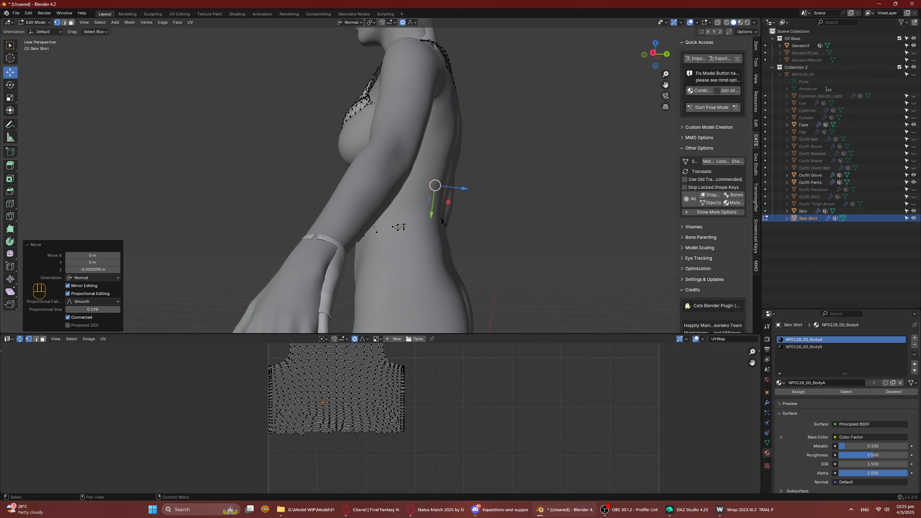
pyautogui.click(913, 39)
pyautogui.moveTo(675, 120); pyautogui.dragTo(560, 145, button='middle')
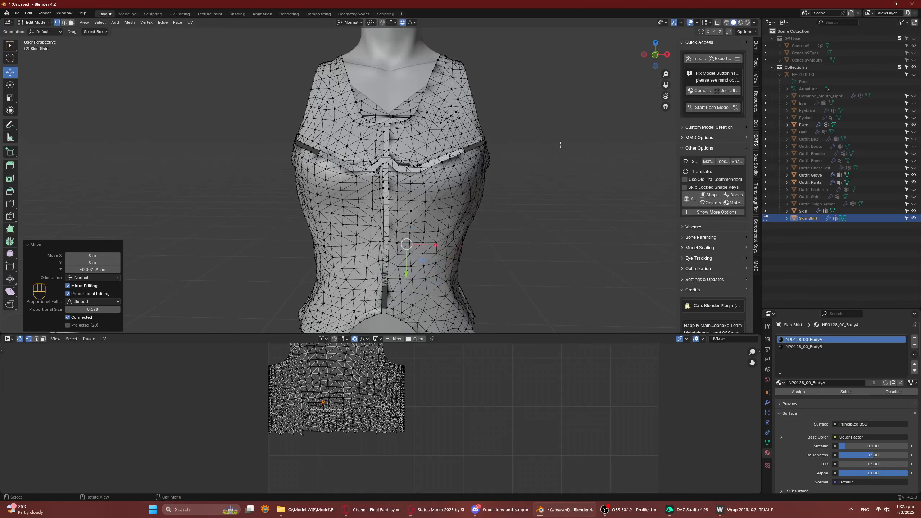
pyautogui.click(913, 38)
pyautogui.click(914, 39)
# Step: Return to Object Mode, select all visible meshes and export them as a Wavefront OBJ into the Wrap3 Stuff folder
pyautogui.scroll(-3, 554, 166)
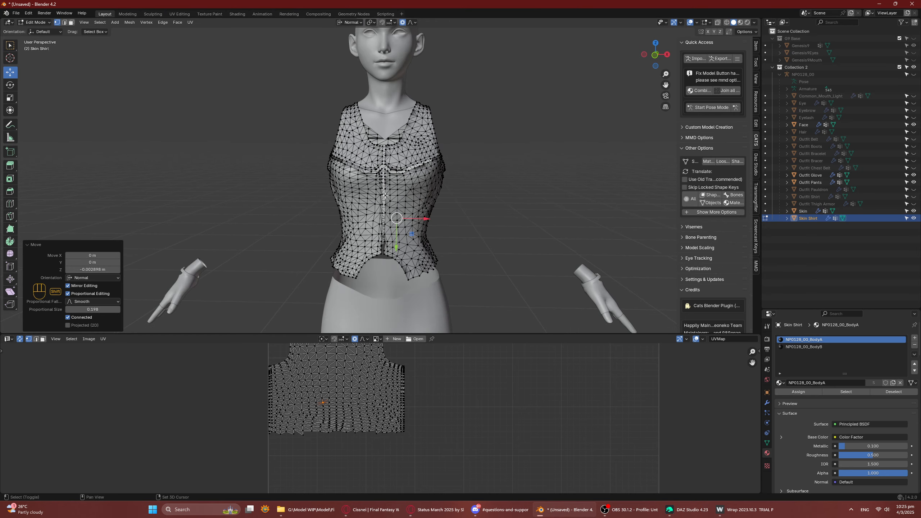
pyautogui.keyDown('shift'); pyautogui.moveTo(304, 304); pyautogui.dragTo(578, 169, button='middle'); pyautogui.keyUp('shift')
pyautogui.scroll(-3, 483, 154)
pyautogui.scroll(-3, 431, 172)
pyautogui.press('Tab')
pyautogui.press('a')
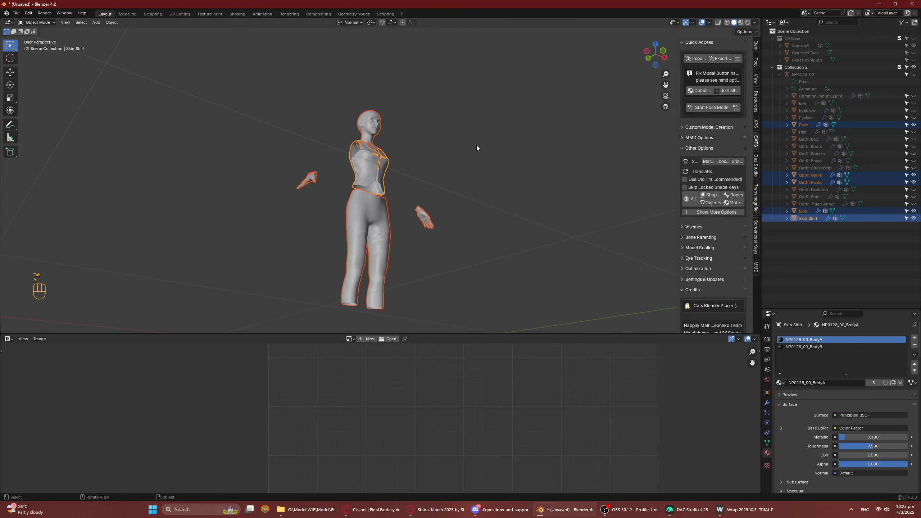
pyautogui.click(16, 12)
pyautogui.moveTo(38, 125)
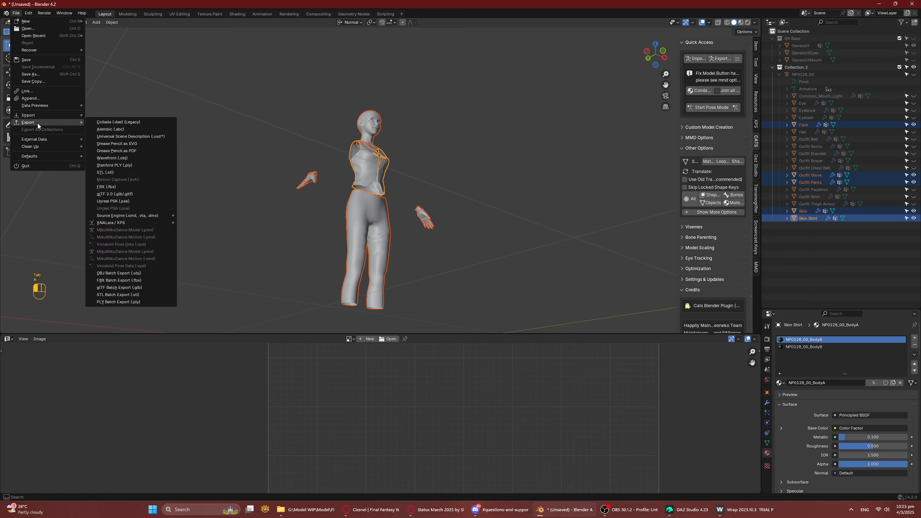
pyautogui.click(100, 159)
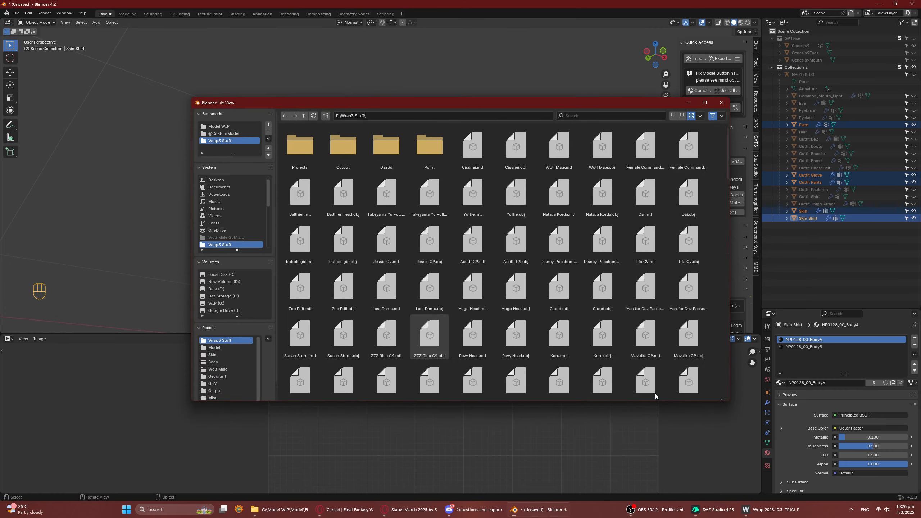
pyautogui.click(654, 394)
# Step: Switch to Wrap and open the settings of the LoadGeom1 node that loads the Cissnei mesh
pyautogui.click(728, 511)
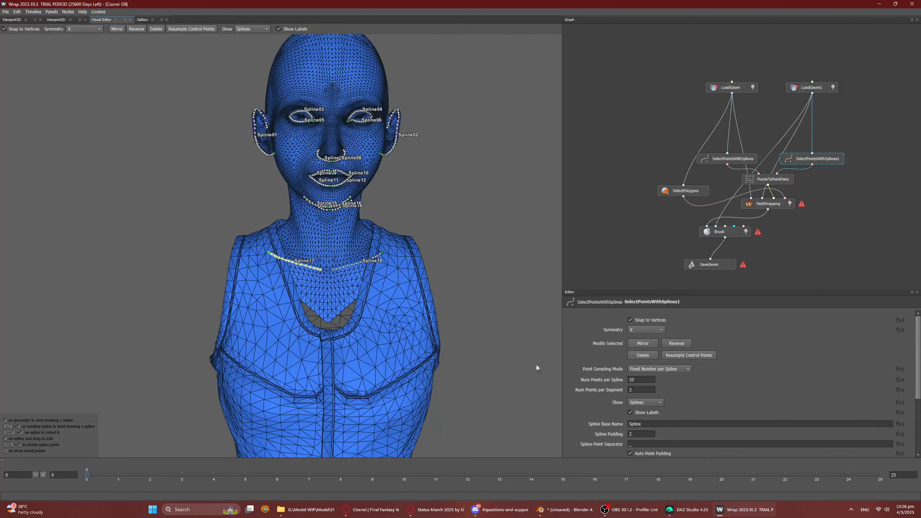
pyautogui.click(800, 88)
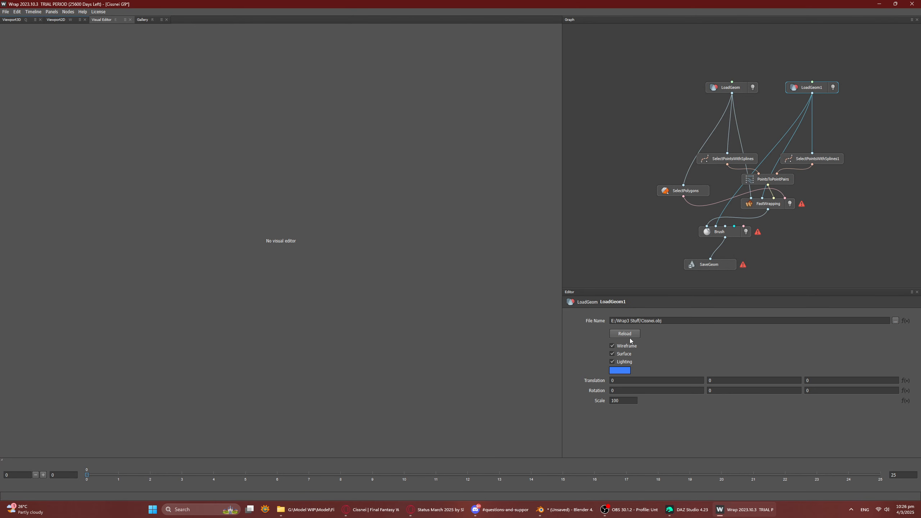
# Step: Compare the splines on the SelectPointsWithSplines1 target mesh with those on the SelectPointsWithSplines base body
pyautogui.click(800, 159)
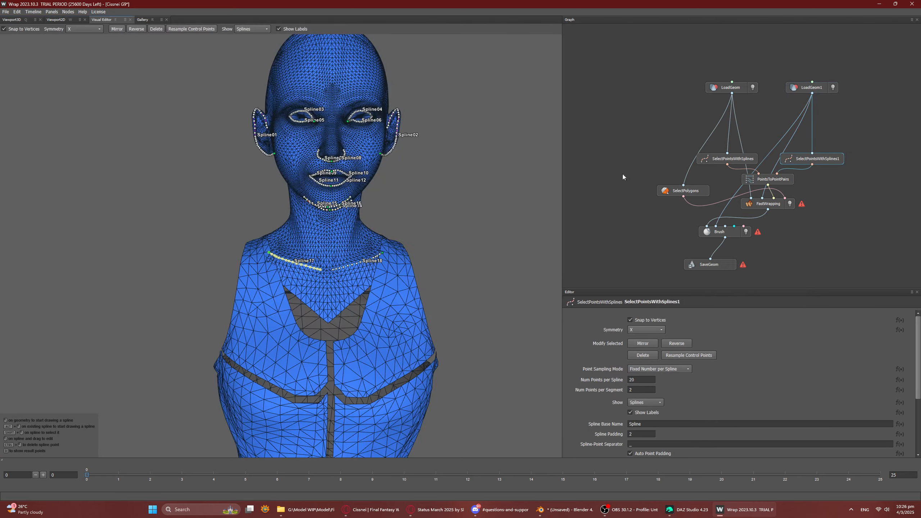
pyautogui.moveTo(440, 230); pyautogui.dragTo(345, 183)
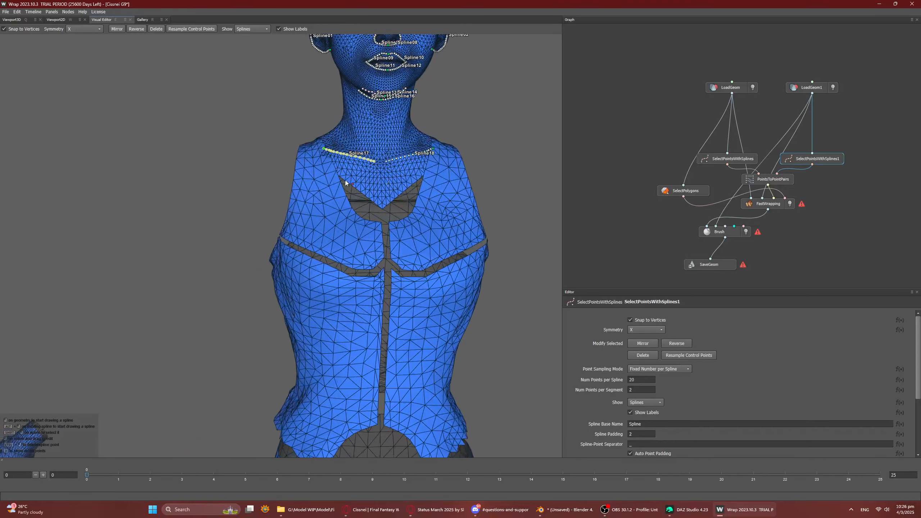
pyautogui.moveTo(355, 162); pyautogui.dragTo(328, 275, button='middle')
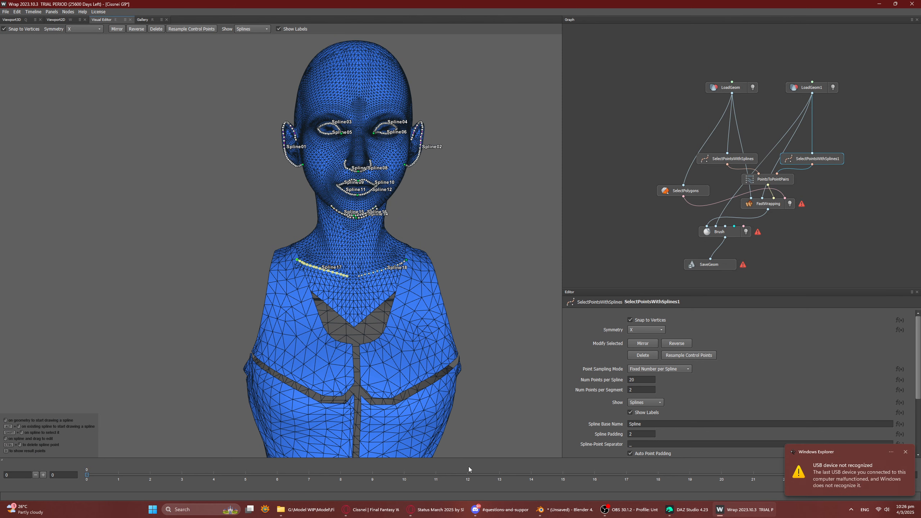
pyautogui.click(630, 509)
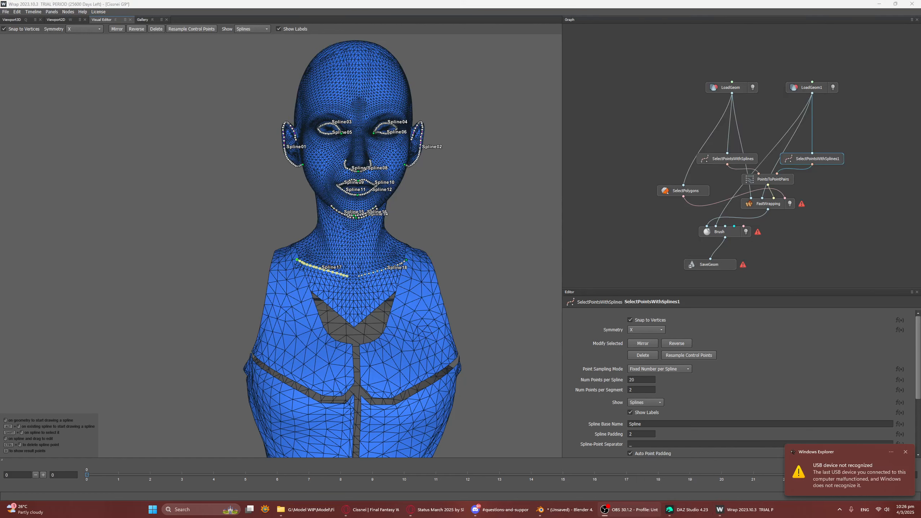
pyautogui.click(907, 452)
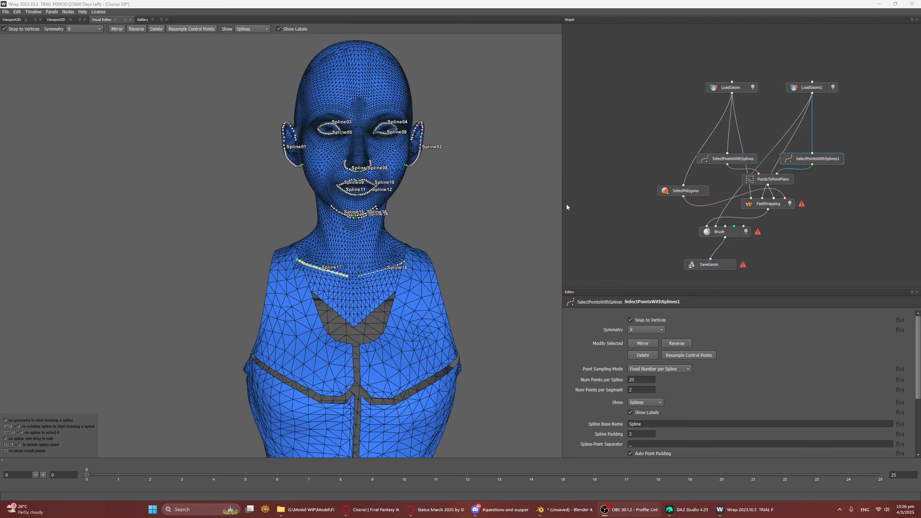
pyautogui.moveTo(397, 241)
pyautogui.mouseDown(button='middle')
pyautogui.moveTo(391, 221)
pyautogui.moveTo(393, 252)
pyautogui.moveTo(369, 233)
pyautogui.moveTo(406, 241)
pyautogui.mouseUp(button='middle')
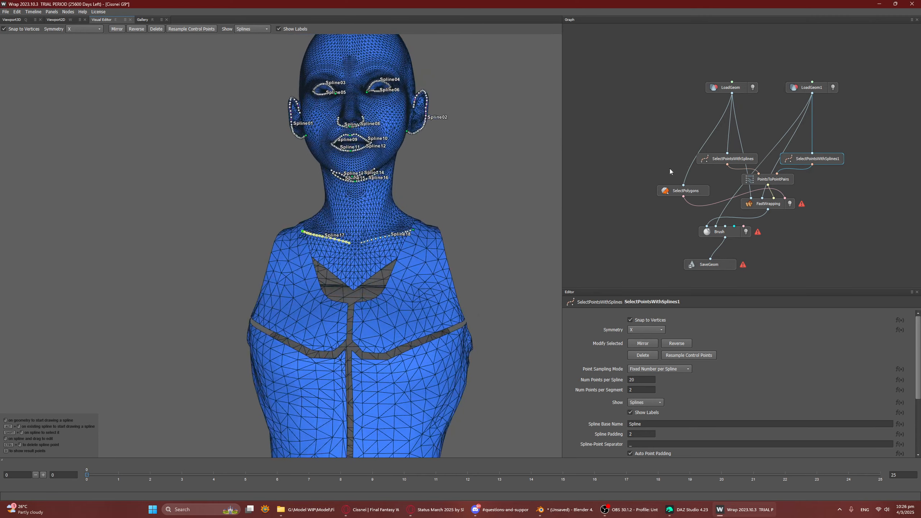
pyautogui.click(738, 164)
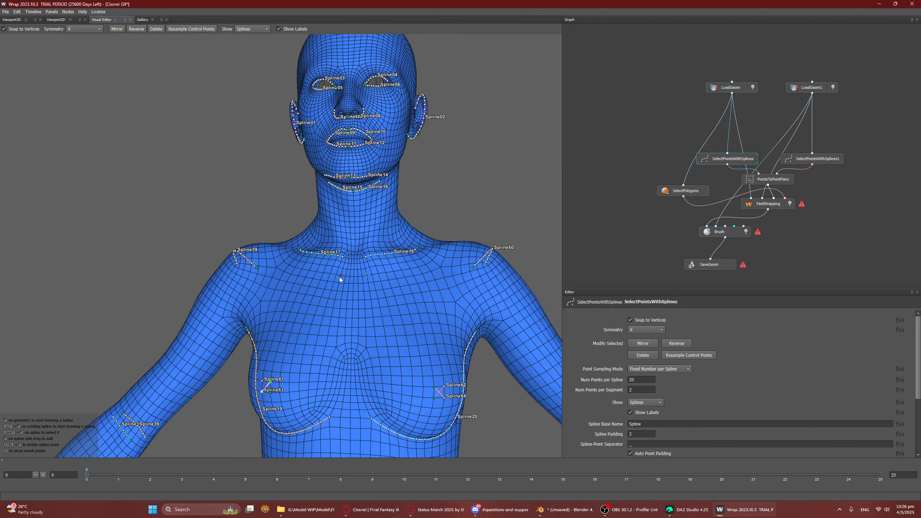
pyautogui.moveTo(296, 416); pyautogui.dragTo(323, 371, button='middle')
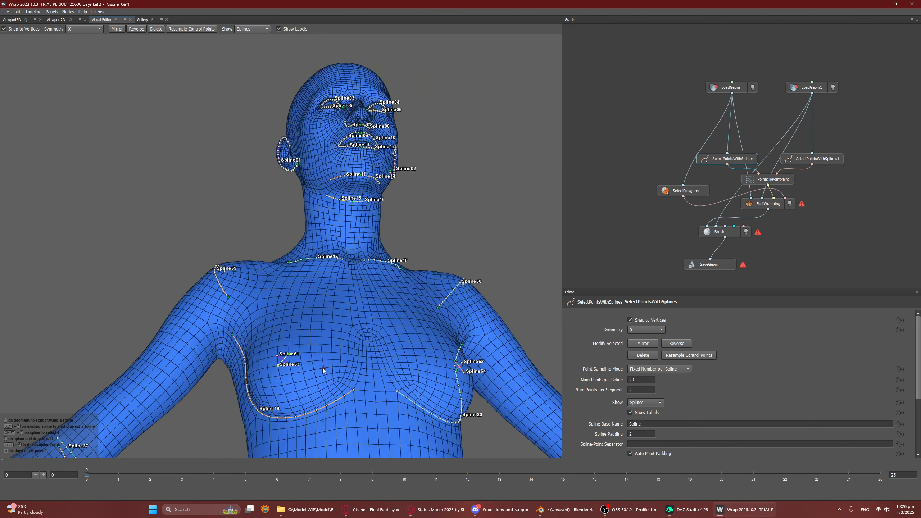
# Step: In SelectPointsWithSplines1, draw a symmetric spline under the bust from the vest's centre front around to the underarm
pyautogui.click(789, 161)
pyautogui.moveTo(350, 319); pyautogui.dragTo(99, 257, button='middle')
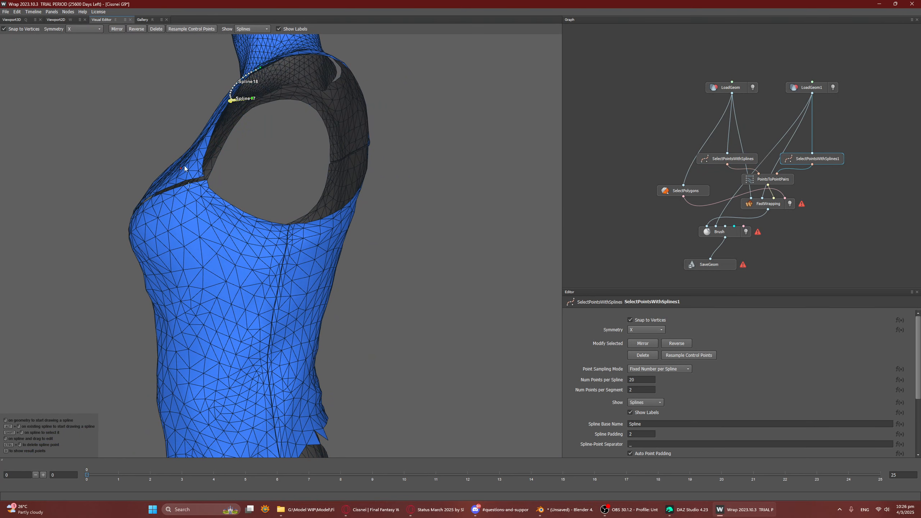
pyautogui.moveTo(274, 320); pyautogui.dragTo(388, 286, button='middle')
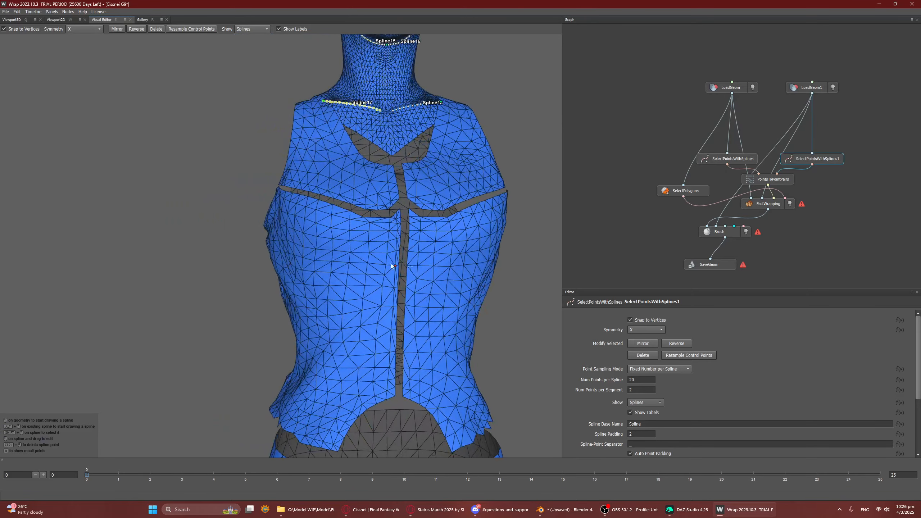
pyautogui.click(391, 255)
pyautogui.click(387, 266)
pyautogui.moveTo(299, 268); pyautogui.dragTo(390, 276, button='middle')
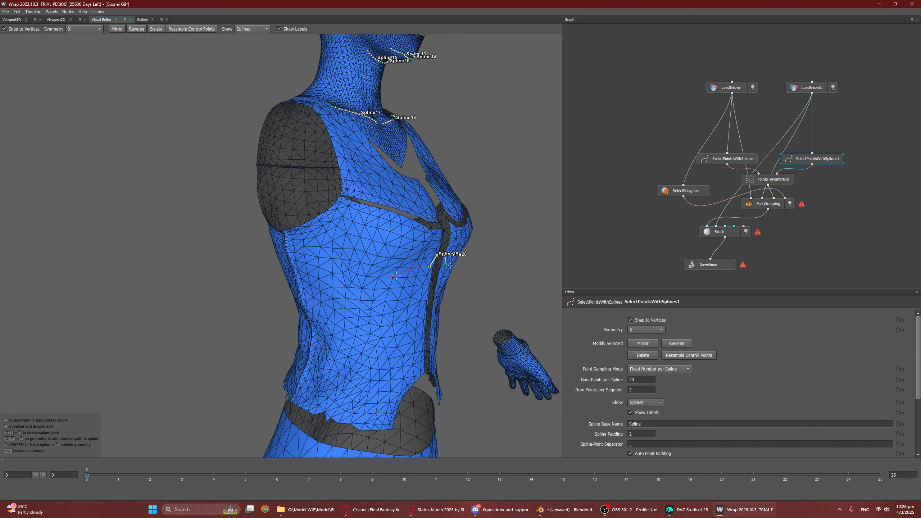
pyautogui.click(393, 276)
pyautogui.moveTo(393, 277); pyautogui.dragTo(394, 270)
pyautogui.keyDown('shift'); pyautogui.click(369, 267); pyautogui.keyUp('shift')
pyautogui.keyDown('shift'); pyautogui.click(350, 264); pyautogui.keyUp('shift')
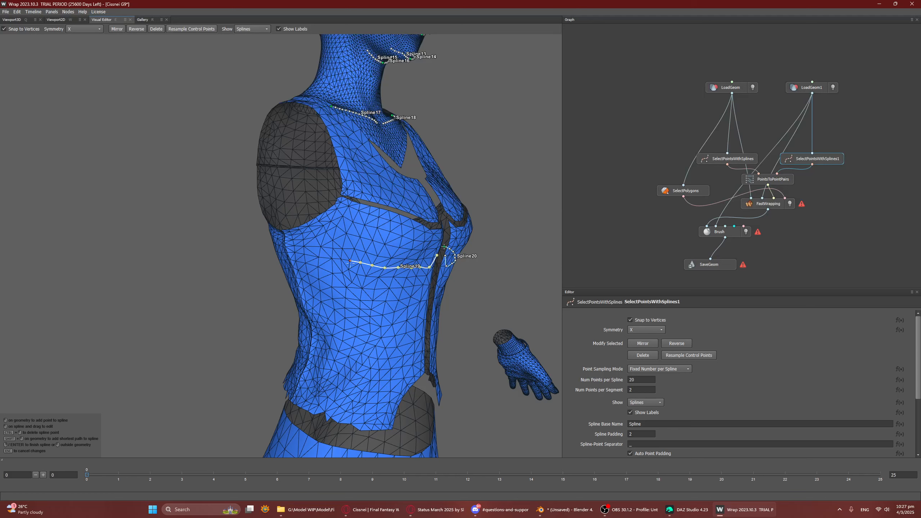
pyautogui.keyDown('shift'); pyautogui.click(327, 239); pyautogui.keyUp('shift')
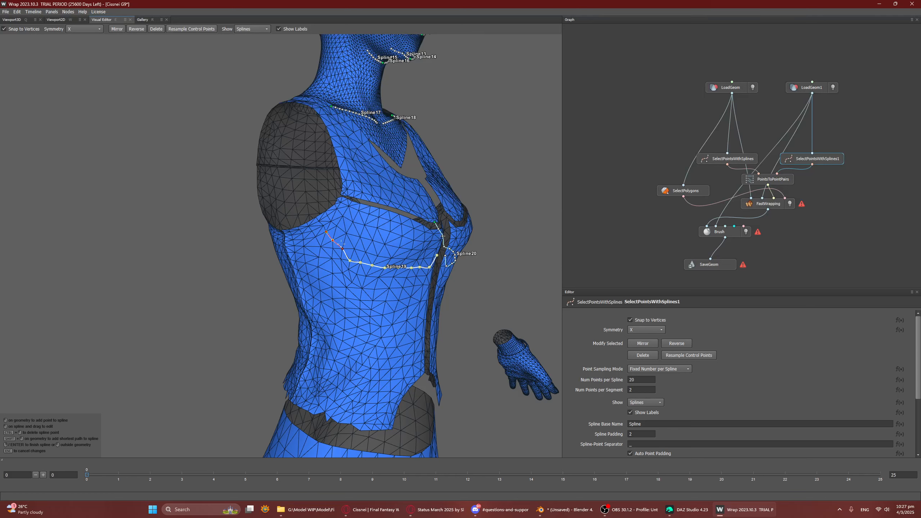
pyautogui.keyDown('shift'); pyautogui.click(331, 222); pyautogui.keyUp('shift')
pyautogui.keyDown('shift'); pyautogui.click(319, 220); pyautogui.keyUp('shift')
pyautogui.press('Return')
pyautogui.scroll(-3, 334, 218)
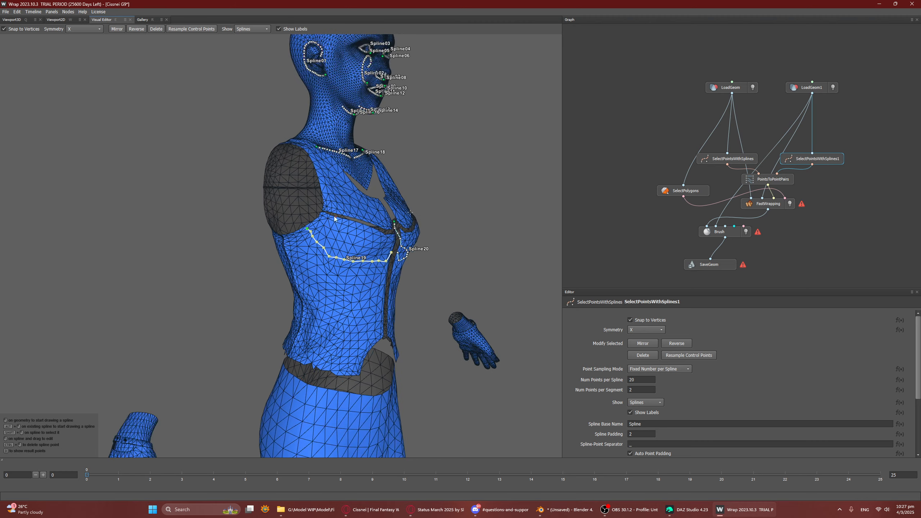
# Step: Switch to the Blender scene containing the character's body meshes
pyautogui.moveTo(334, 218); pyautogui.dragTo(281, 224, button='middle')
pyautogui.click(674, 508)
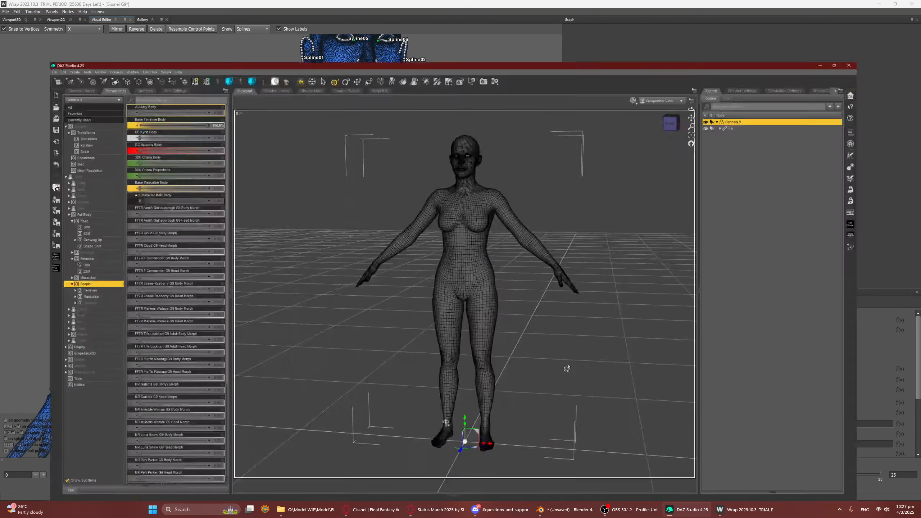
pyautogui.click(574, 510)
pyautogui.moveTo(471, 214); pyautogui.dragTo(561, 220, button='middle')
pyautogui.scroll(2, 452, 208)
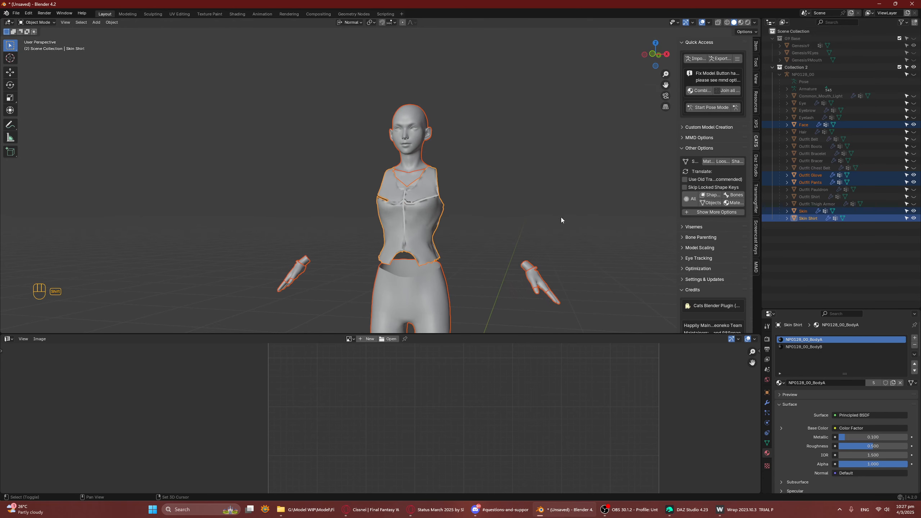
# Step: Show the Outfit Shirt to compare it with the torso beneath, and hide it again
pyautogui.click(914, 38)
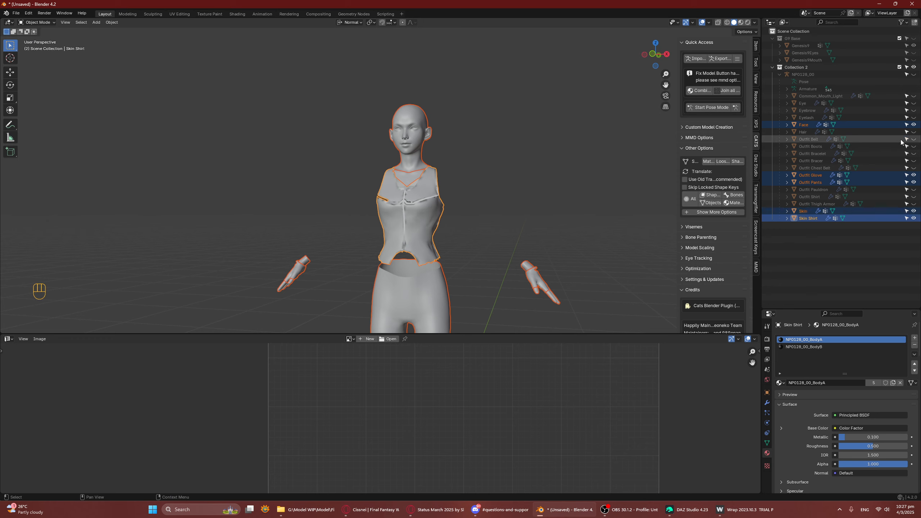
pyautogui.click(914, 197)
pyautogui.click(914, 198)
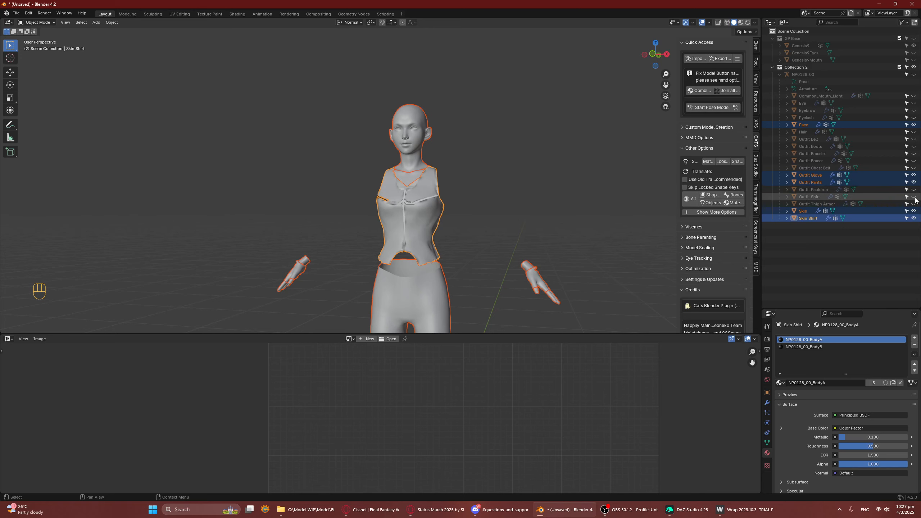
pyautogui.click(914, 198)
pyautogui.moveTo(647, 199); pyautogui.dragTo(537, 153, button='middle')
pyautogui.scroll(5, 600, 198)
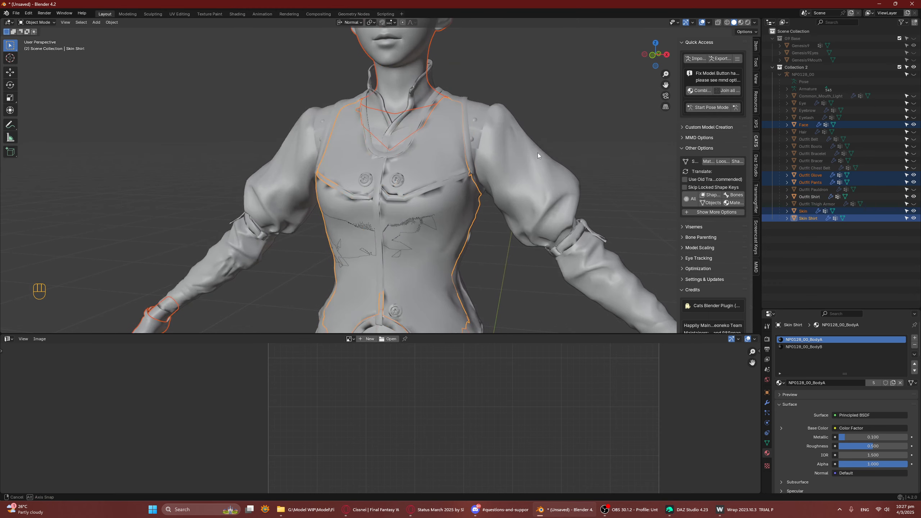
pyautogui.click(913, 175)
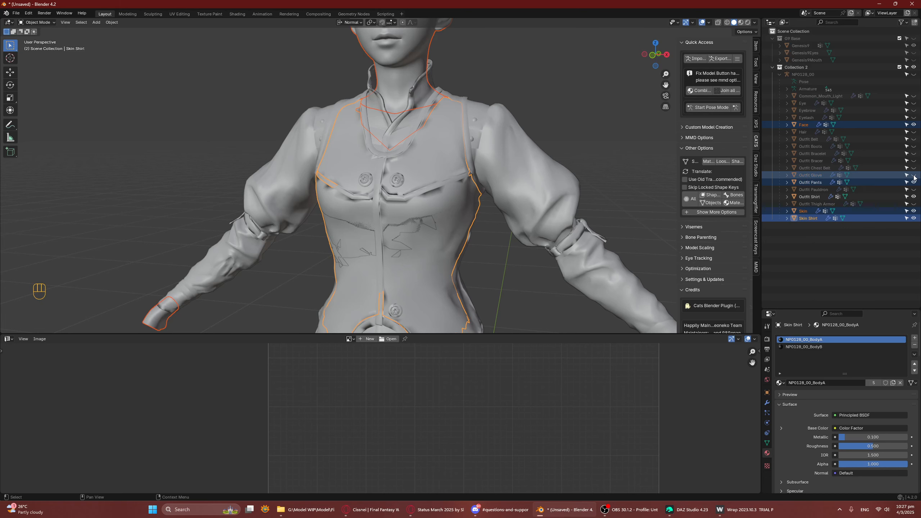
pyautogui.click(913, 175)
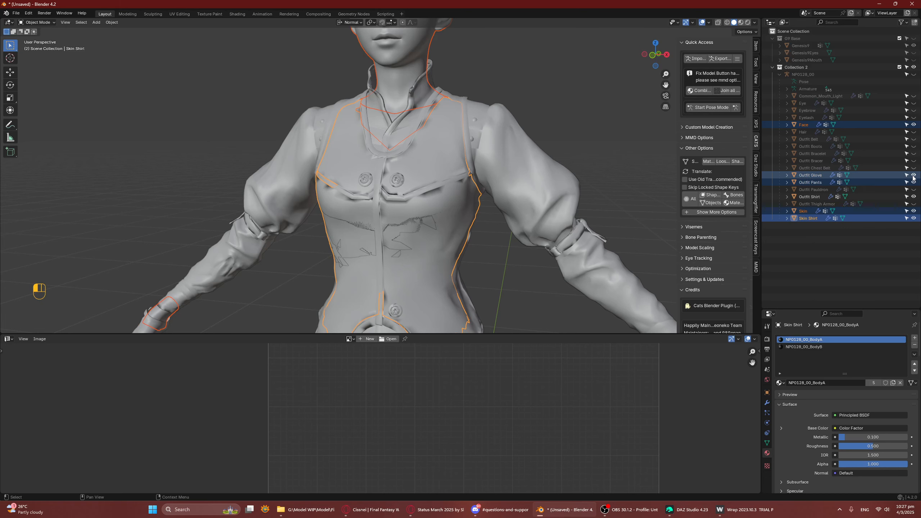
pyautogui.click(913, 197)
# Step: Narrow the Skin Shirt's underarm sides by scaling one vertex per side to about 0.92 along X with proportional editing at size 0.14
pyautogui.moveTo(417, 203); pyautogui.dragTo(455, 205, button='middle')
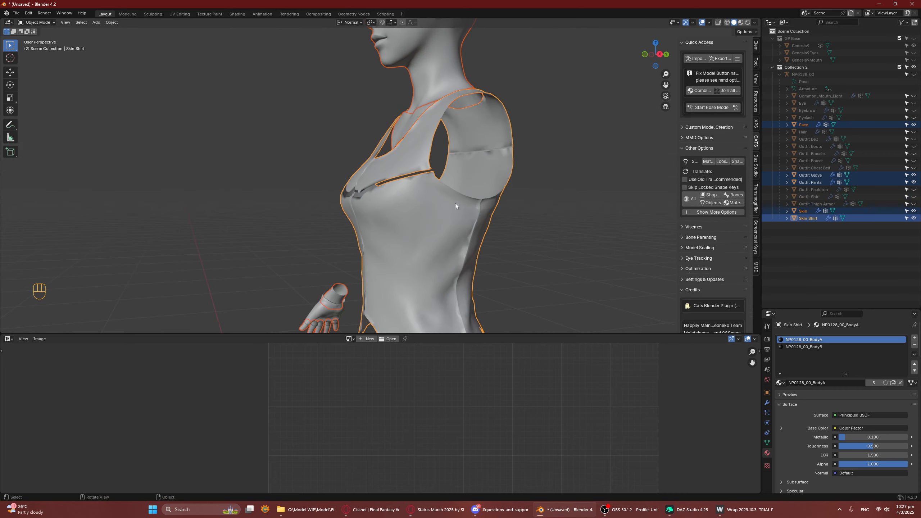
pyautogui.press('Tab')
pyautogui.press('1')
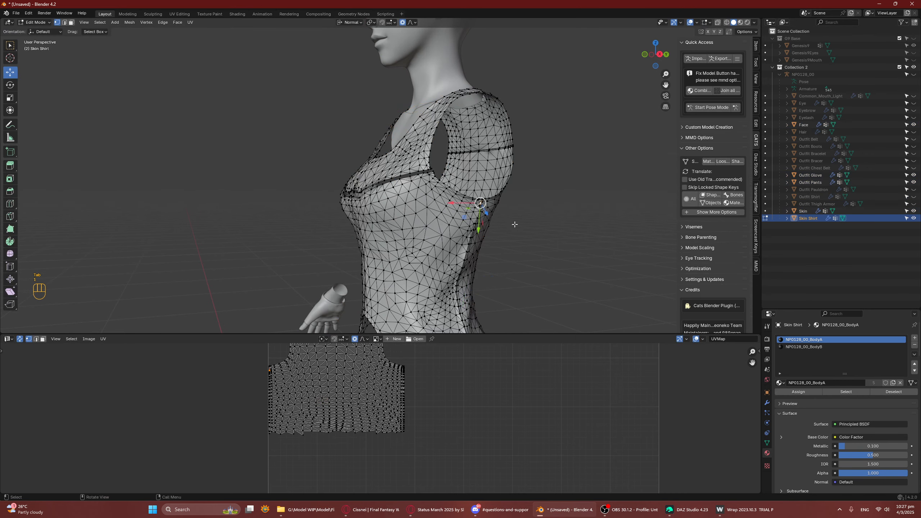
pyautogui.moveTo(514, 225); pyautogui.dragTo(538, 212, button='middle')
pyautogui.moveTo(286, 207); pyautogui.dragTo(316, 209, button='middle')
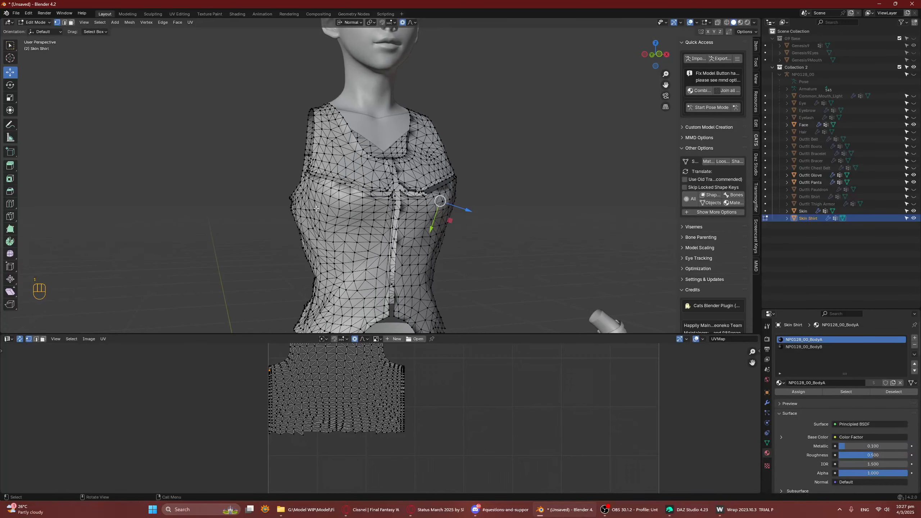
pyautogui.press('shift')
pyautogui.keyDown('shift'); pyautogui.click(291, 202); pyautogui.keyUp('shift')
pyautogui.moveTo(621, 215)
pyautogui.mouseDown(button='middle')
pyautogui.moveTo(590, 216)
pyautogui.moveTo(611, 211)
pyautogui.mouseUp(button='middle')
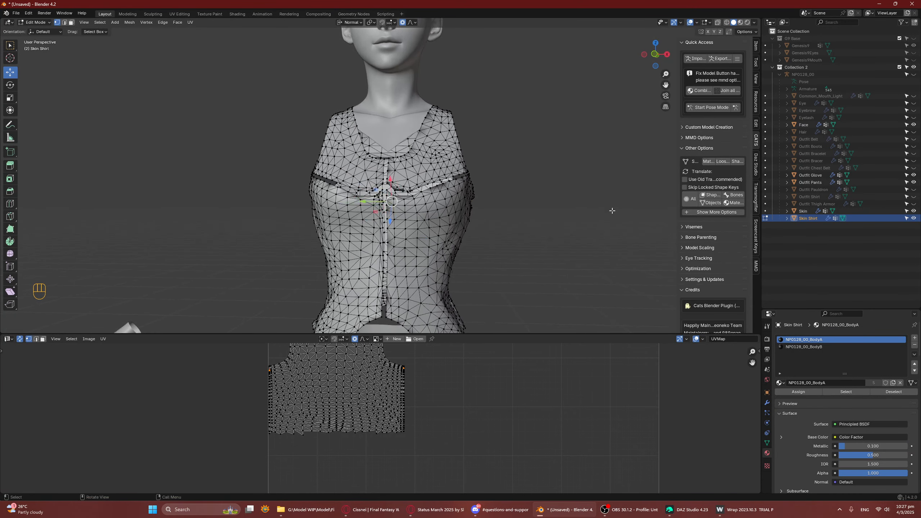
pyautogui.press('s')
pyautogui.press('x')
pyautogui.press('x')
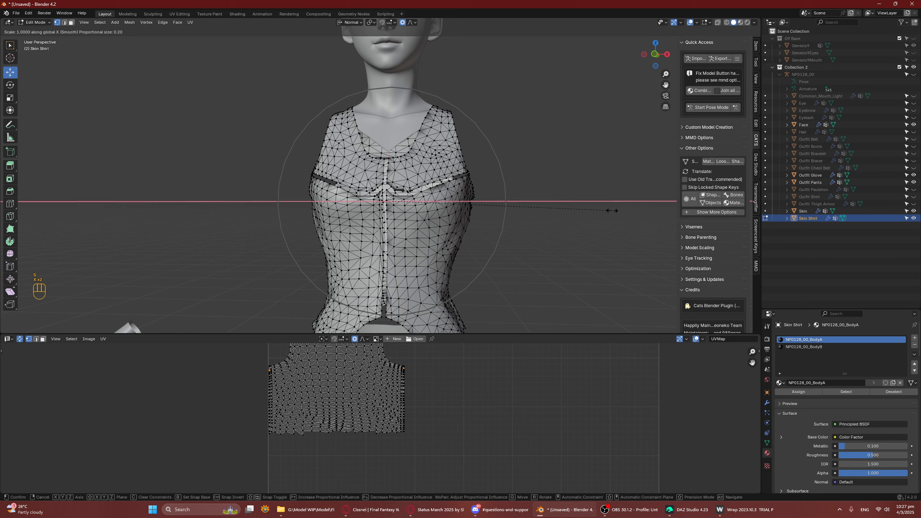
pyautogui.scroll(6, 612, 211)
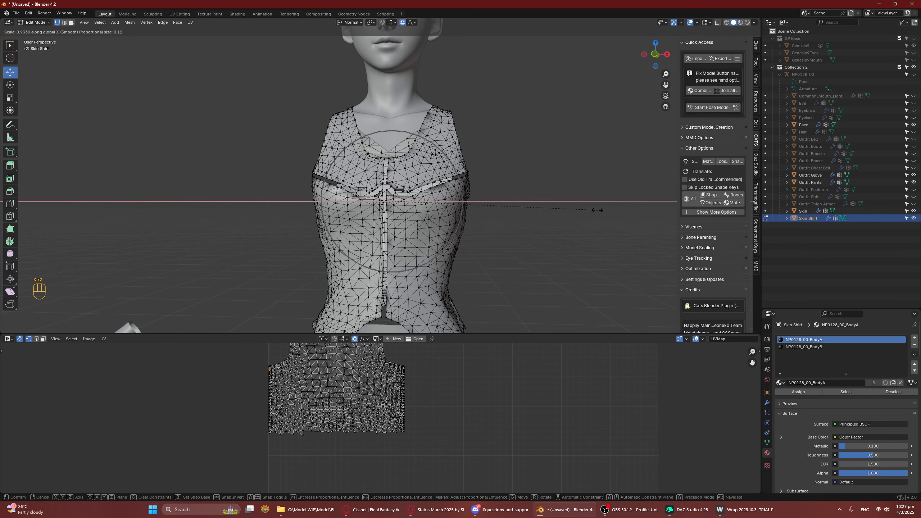
pyautogui.scroll(-2, 596, 210)
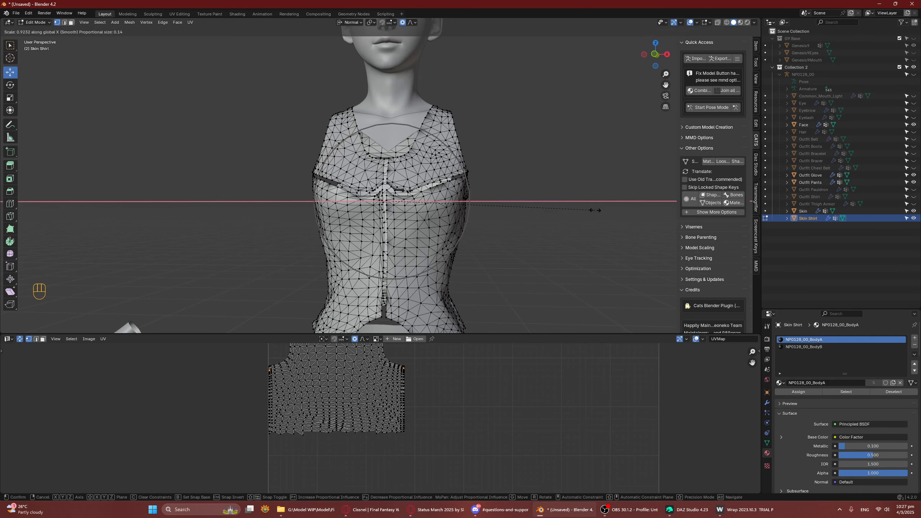
pyautogui.click(595, 210)
# Step: Return to Object Mode and export all visible meshes as Wavefront OBJ, overwriting Cissnei.obj in the Wrap3 Stuff folder
pyautogui.press('Tab')
pyautogui.press('a')
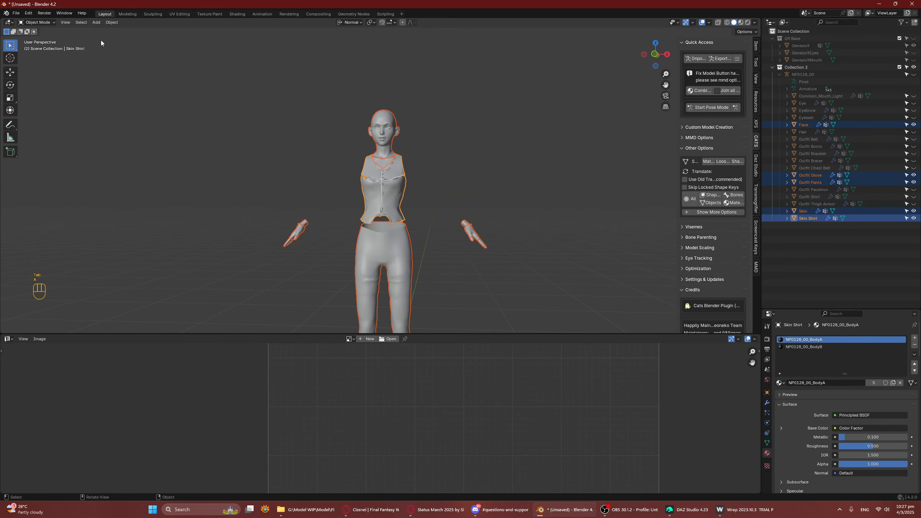
pyautogui.click(16, 13)
pyautogui.moveTo(72, 123)
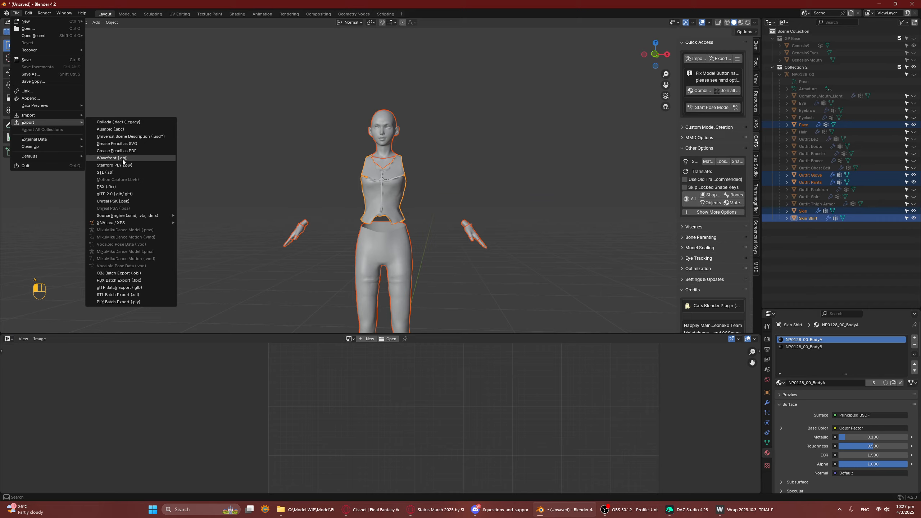
pyautogui.click(123, 158)
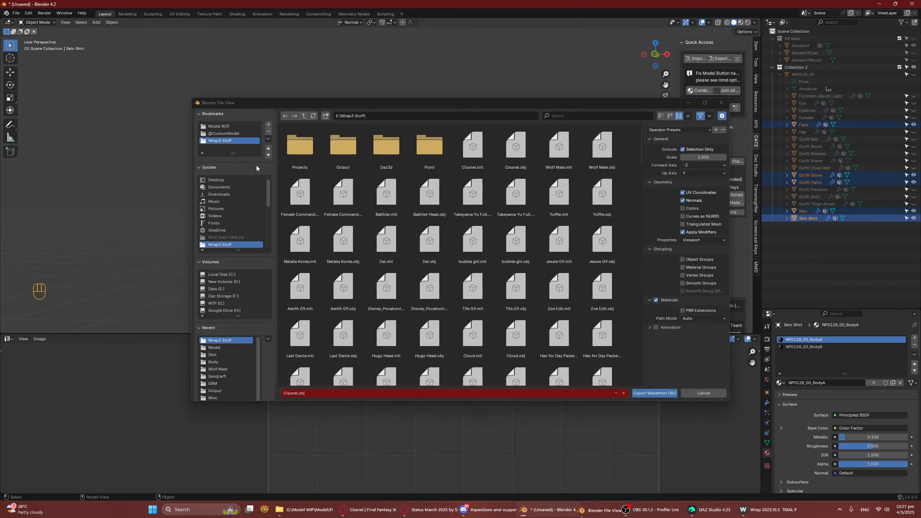
pyautogui.click(658, 394)
# Step: Switch back to Wrap, reload the geometry in LoadGeom1, and display the updated torso in SelectPointsWithSplines1
pyautogui.hotkey('alt', 'Tab')
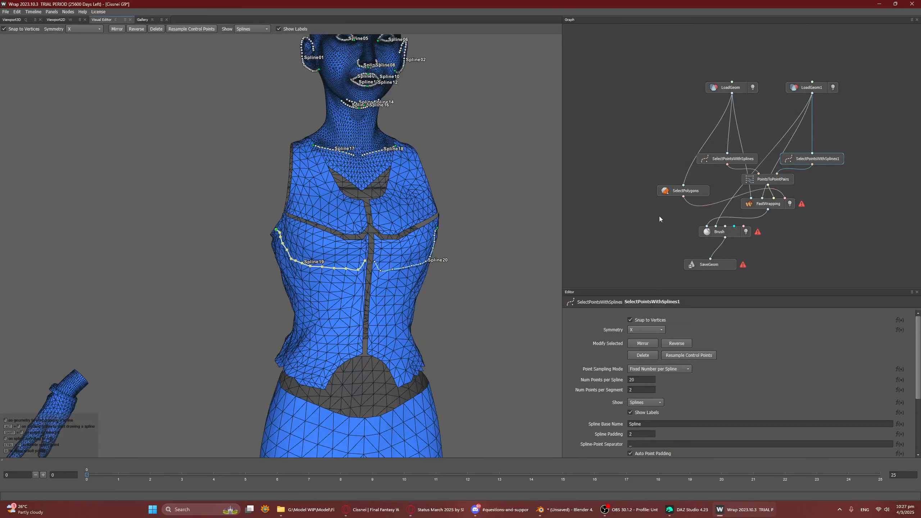
pyautogui.click(812, 87)
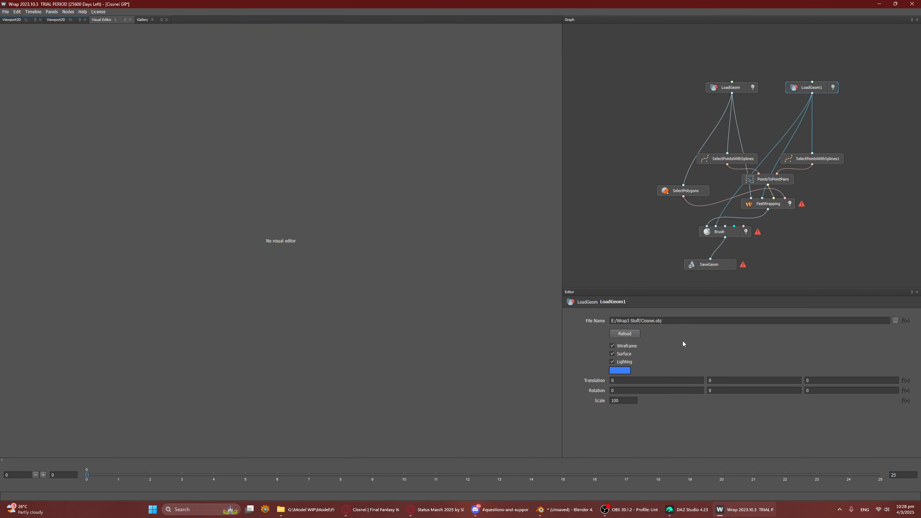
pyautogui.click(624, 333)
pyautogui.click(802, 159)
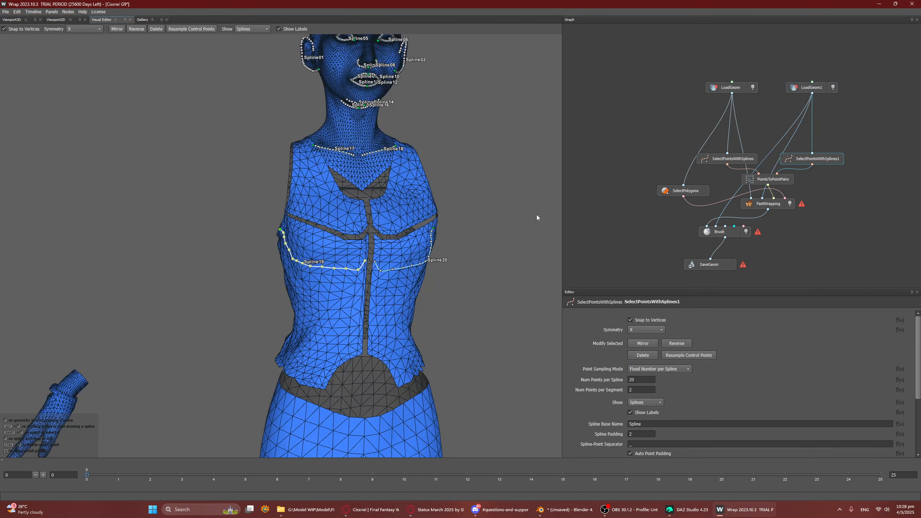
pyautogui.moveTo(321, 240)
pyautogui.keyDown('alt'); pyautogui.mouseDown()
pyautogui.moveTo(341, 232)
pyautogui.moveTo(304, 230)
pyautogui.moveTo(313, 235)
pyautogui.mouseUp(); pyautogui.keyUp('alt')
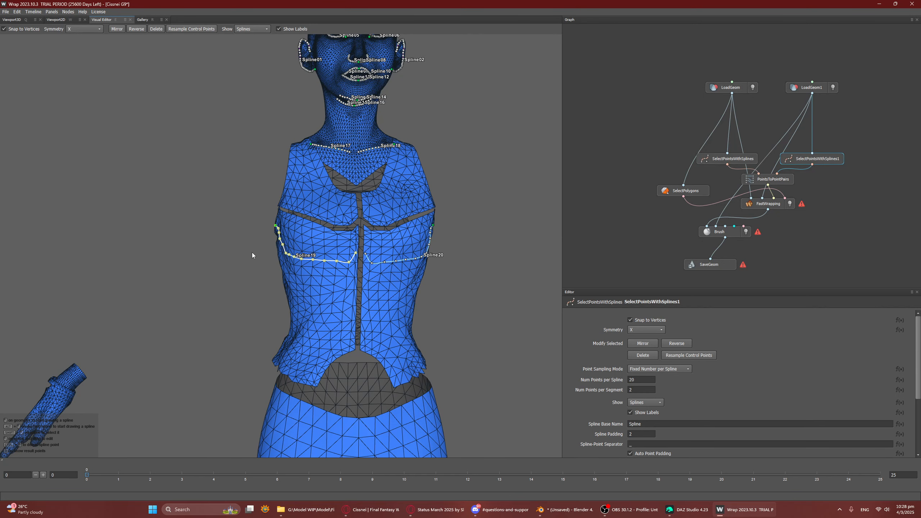
# Step: Compare the base body's groin splines, and start a matching spline on Cissnei's pants from the right front hip down to the crotch
pyautogui.click(716, 158)
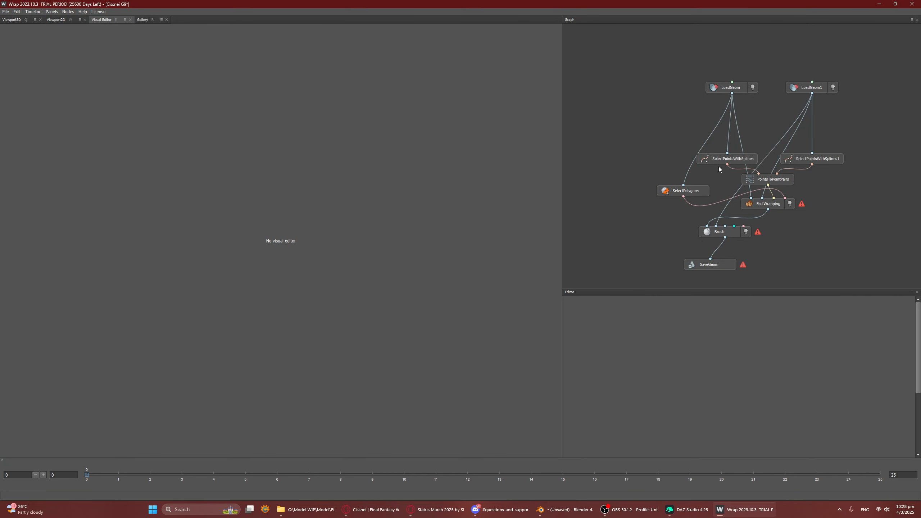
pyautogui.scroll(-4, 352, 270)
pyautogui.moveTo(356, 275); pyautogui.dragTo(419, 134, button='middle')
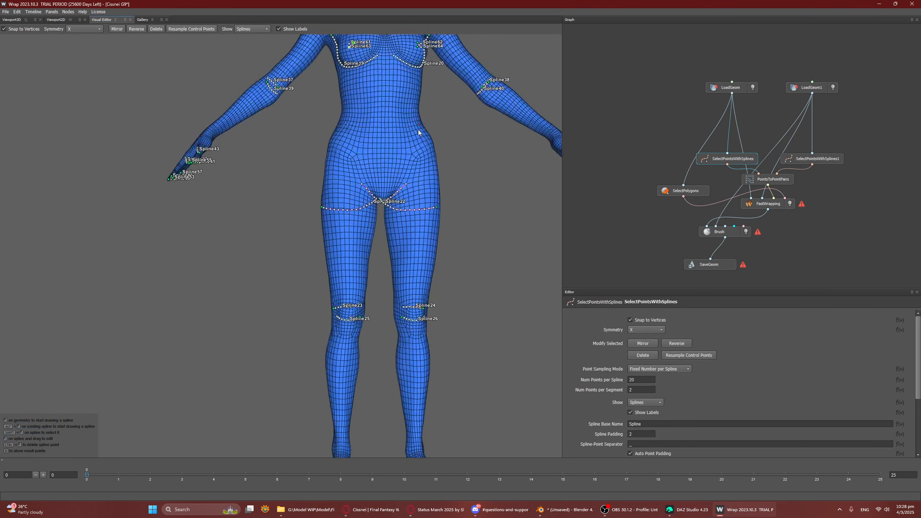
pyautogui.click(788, 159)
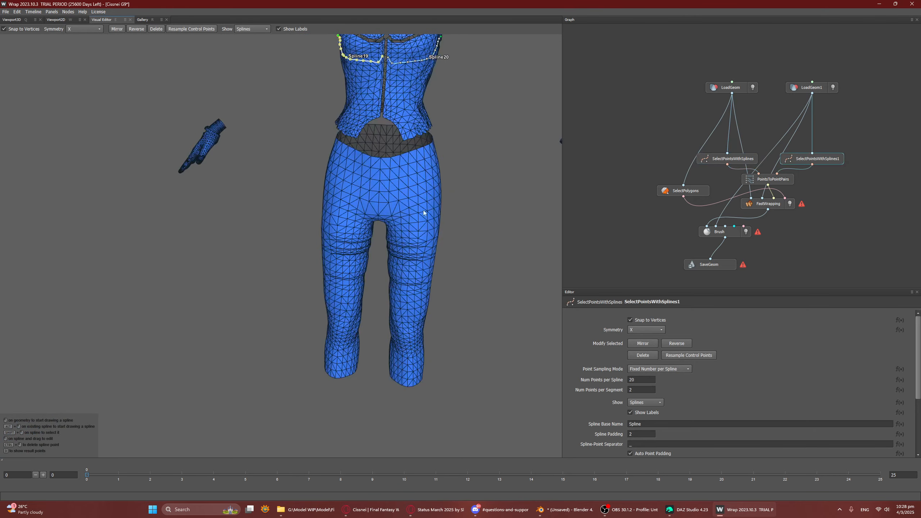
pyautogui.scroll(5, 325, 273)
pyautogui.scroll(6, 362, 240)
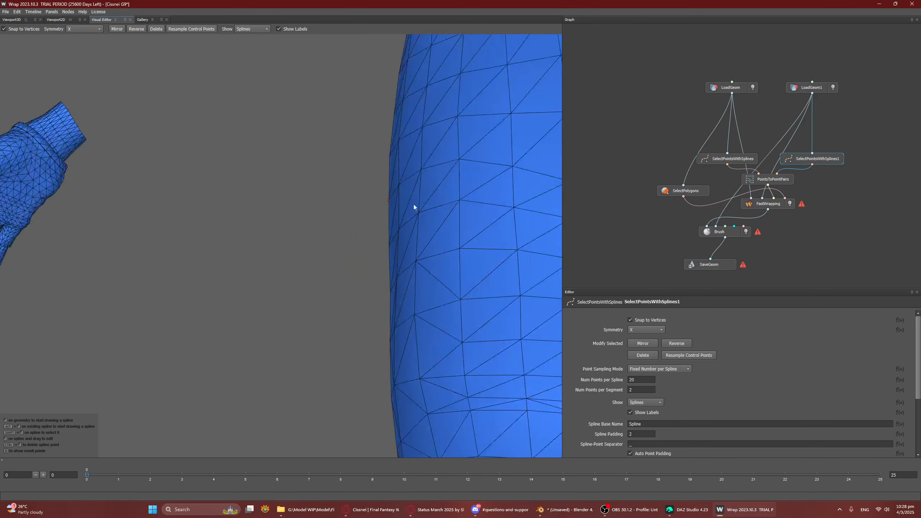
pyautogui.scroll(-2, 413, 206)
pyautogui.moveTo(399, 200); pyautogui.dragTo(369, 224, button='right')
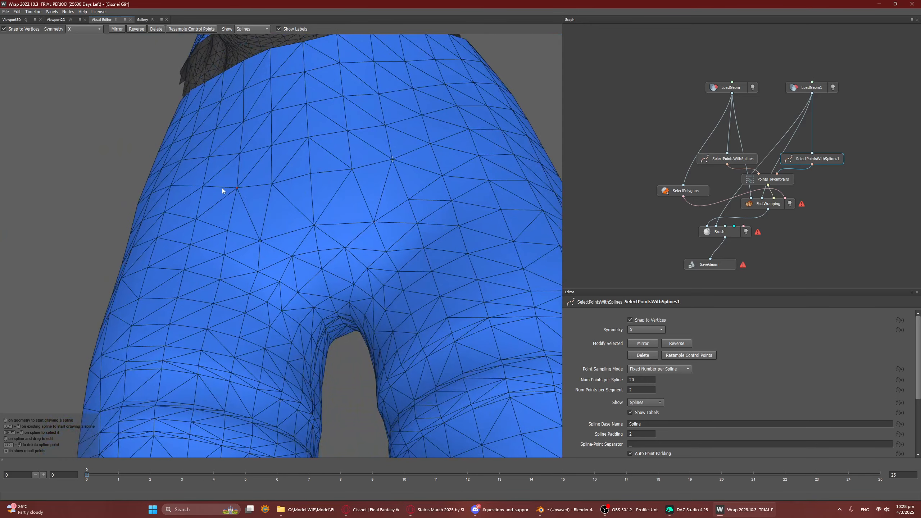
pyautogui.click(235, 234)
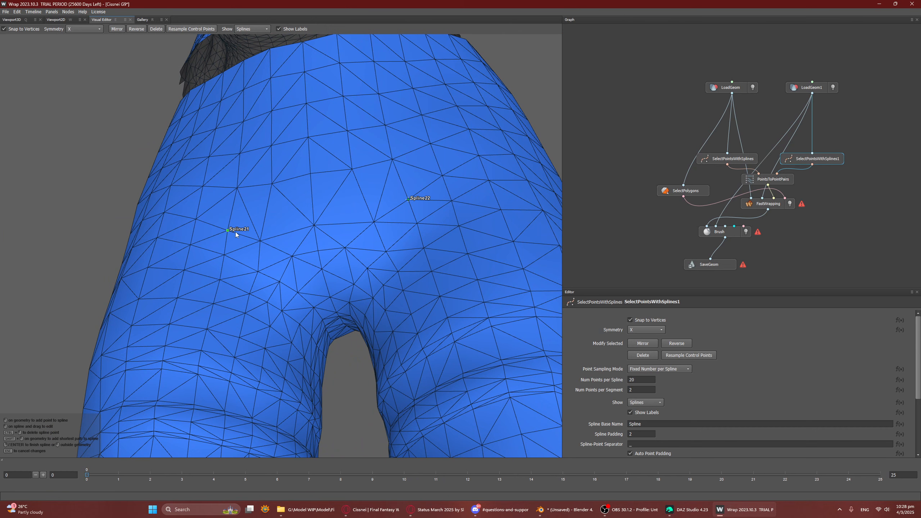
pyautogui.click(300, 301)
pyautogui.keyDown('shift'); pyautogui.click(324, 331); pyautogui.keyUp('shift')
# Step: Continue the groin spline through the crotch and along the crease beneath the right buttock to the outer hip, and finish it
pyautogui.keyDown('alt'); pyautogui.moveTo(324, 330); pyautogui.dragTo(250, 388); pyautogui.keyUp('alt')
pyautogui.keyDown('alt'); pyautogui.moveTo(251, 389); pyautogui.dragTo(368, 222, button='middle'); pyautogui.keyUp('alt')
pyautogui.keyDown('alt'); pyautogui.moveTo(368, 222); pyautogui.dragTo(290, 250); pyautogui.keyUp('alt')
pyautogui.scroll(2, 290, 251)
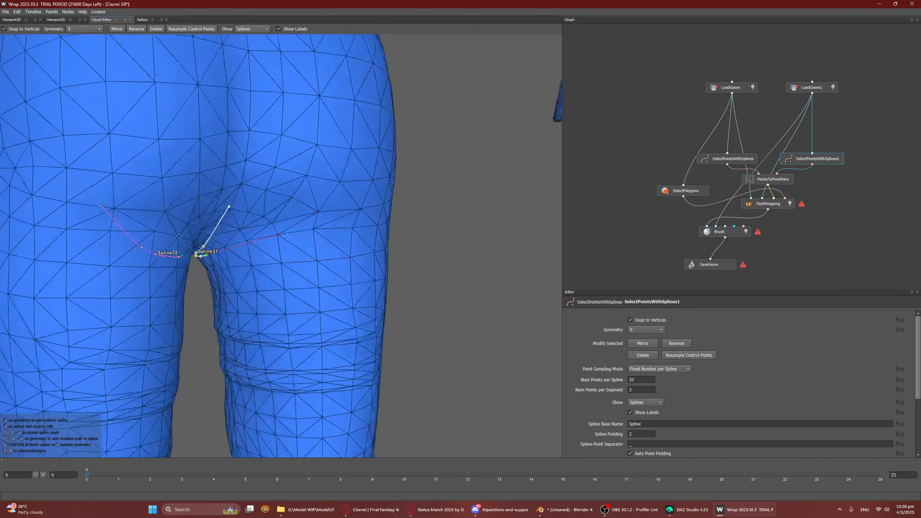
pyautogui.keyDown('shift'); pyautogui.click(281, 241); pyautogui.keyUp('shift')
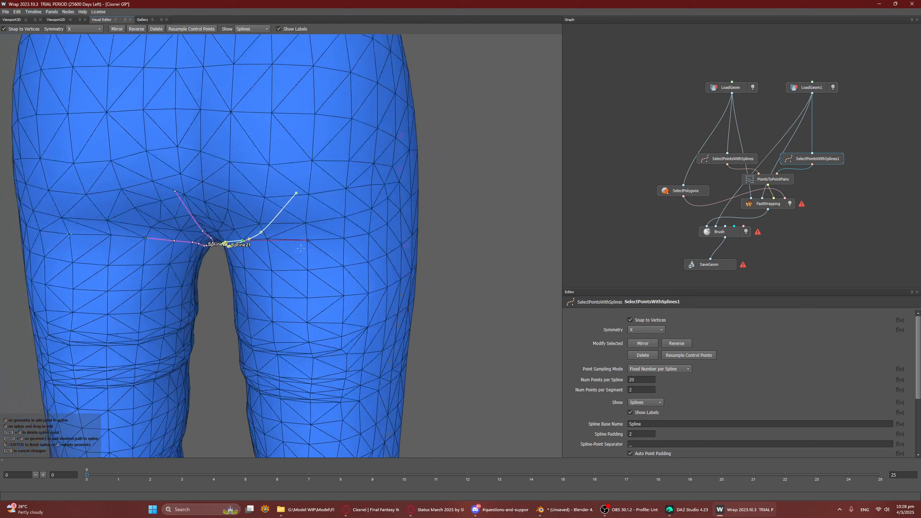
pyautogui.keyDown('shift'); pyautogui.click(340, 236); pyautogui.keyUp('shift')
pyautogui.moveTo(306, 222); pyautogui.dragTo(307, 240)
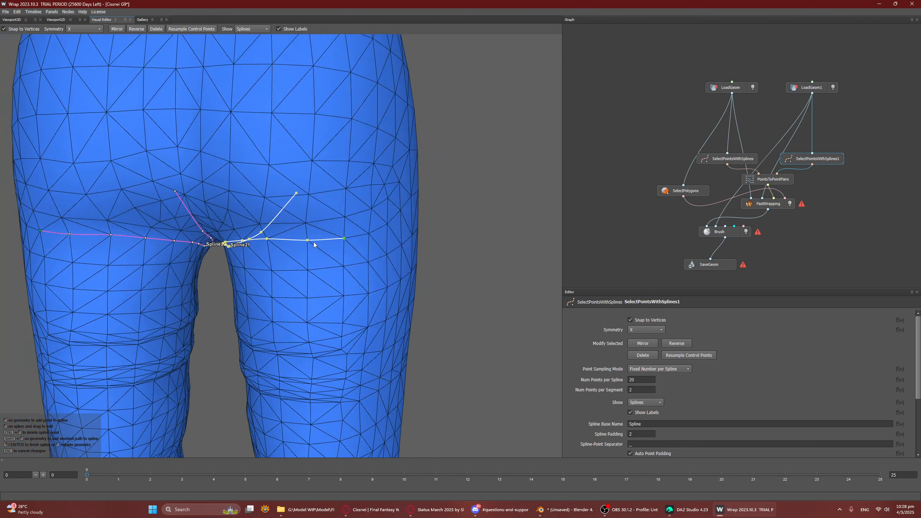
pyautogui.keyDown('shift'); pyautogui.click(410, 197); pyautogui.keyUp('shift')
pyautogui.rightClick(390, 233)
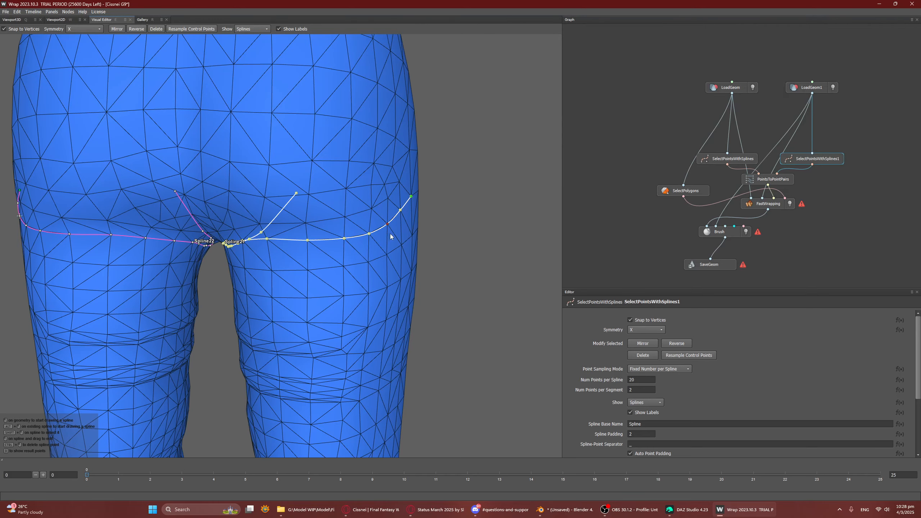
# Step: Draw a symmetric spline across the back of the right knee on the pants mesh
pyautogui.keyDown('alt'); pyautogui.moveTo(389, 233); pyautogui.dragTo(354, 340, button='right'); pyautogui.keyUp('alt')
pyautogui.keyDown('alt'); pyautogui.moveTo(354, 340); pyautogui.dragTo(358, 257, button='middle'); pyautogui.keyUp('alt')
pyautogui.keyDown('alt'); pyautogui.moveTo(359, 258); pyautogui.dragTo(274, 247); pyautogui.keyUp('alt')
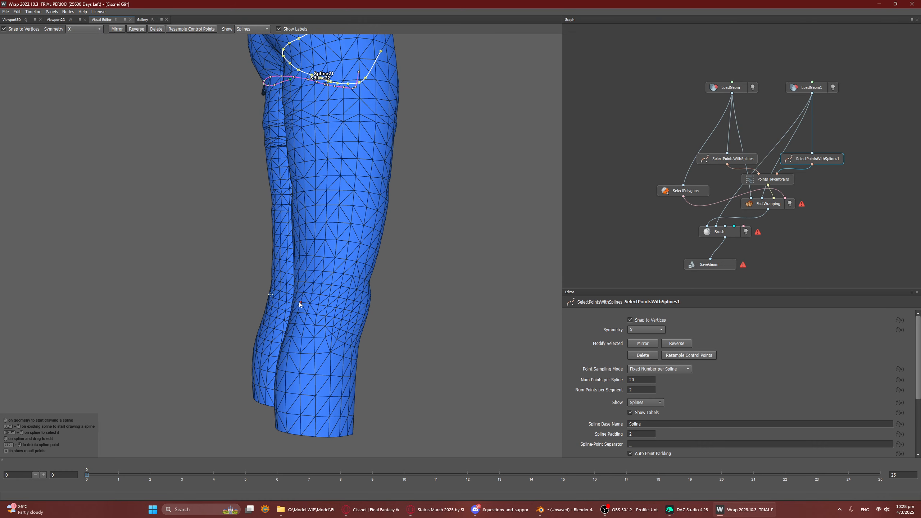
pyautogui.keyDown('alt'); pyautogui.moveTo(300, 304); pyautogui.dragTo(399, 321); pyautogui.keyUp('alt')
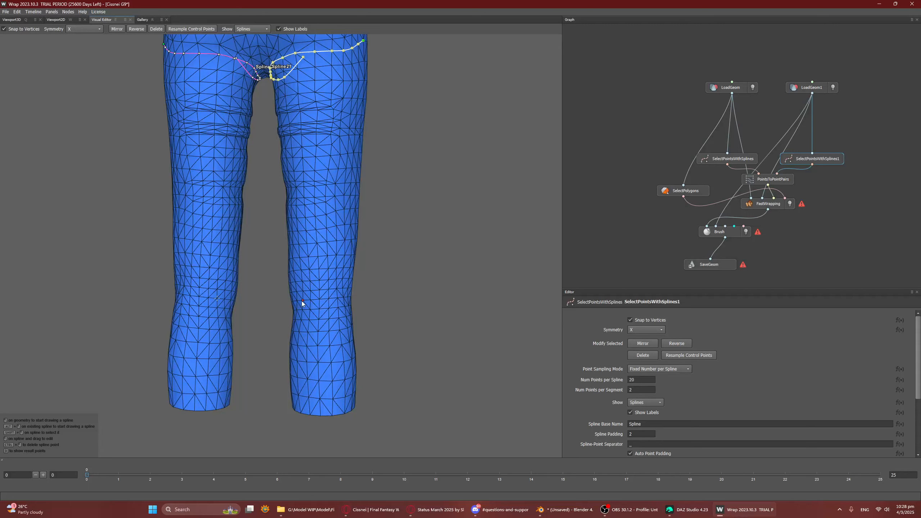
pyautogui.click(303, 300)
pyautogui.keyDown('shift'); pyautogui.click(329, 299); pyautogui.keyUp('shift')
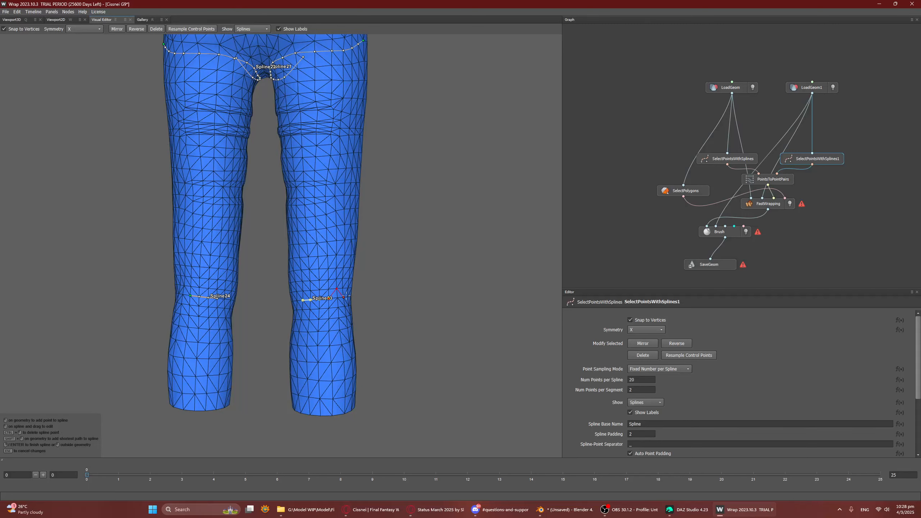
pyautogui.keyDown('shift'); pyautogui.click(348, 297); pyautogui.keyUp('shift')
pyautogui.moveTo(336, 290)
pyautogui.mouseDown()
pyautogui.moveTo(336, 300)
pyautogui.moveTo(127, 315)
pyautogui.moveTo(181, 342)
pyautogui.mouseUp()
pyautogui.click(380, 262)
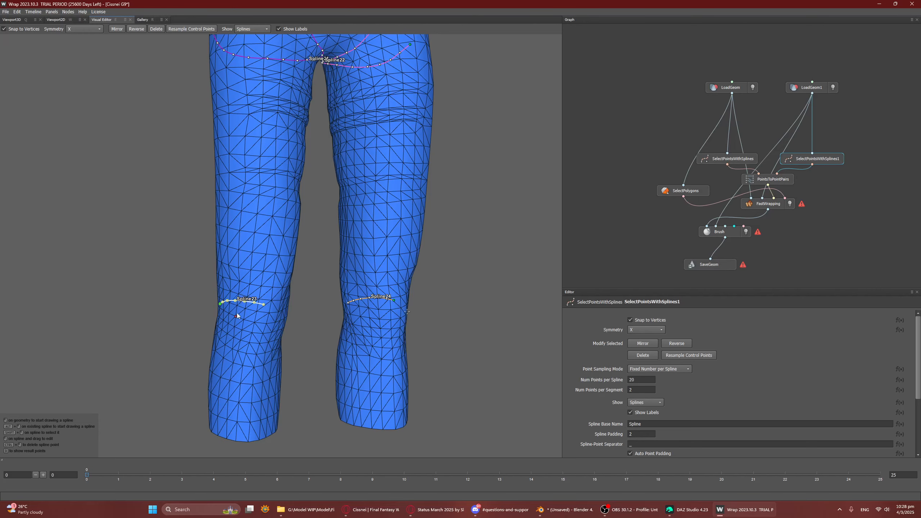
pyautogui.moveTo(231, 313); pyautogui.dragTo(364, 291)
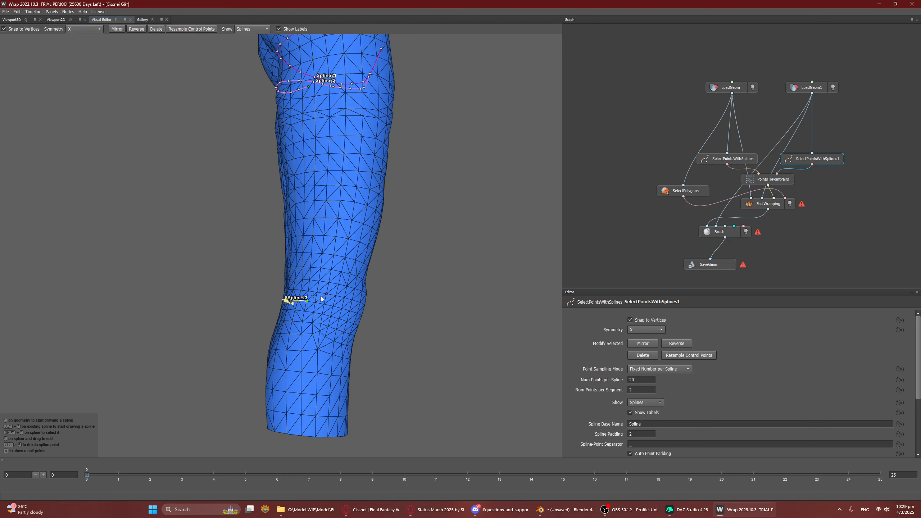
# Step: Draw a symmetric spline around the front of the right knee, from its outer side to its inner side
pyautogui.click(333, 296)
pyautogui.keyDown('alt'); pyautogui.moveTo(334, 295); pyautogui.dragTo(248, 314); pyautogui.keyUp('alt')
pyautogui.keyDown('shift'); pyautogui.click(271, 309); pyautogui.keyUp('shift')
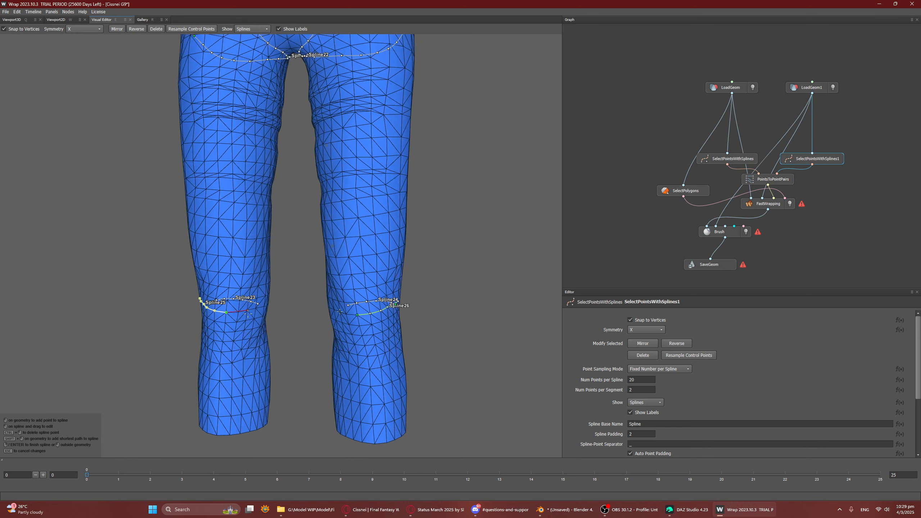
pyautogui.keyDown('shift'); pyautogui.click(256, 308); pyautogui.keyUp('shift')
pyautogui.rightClick(254, 303)
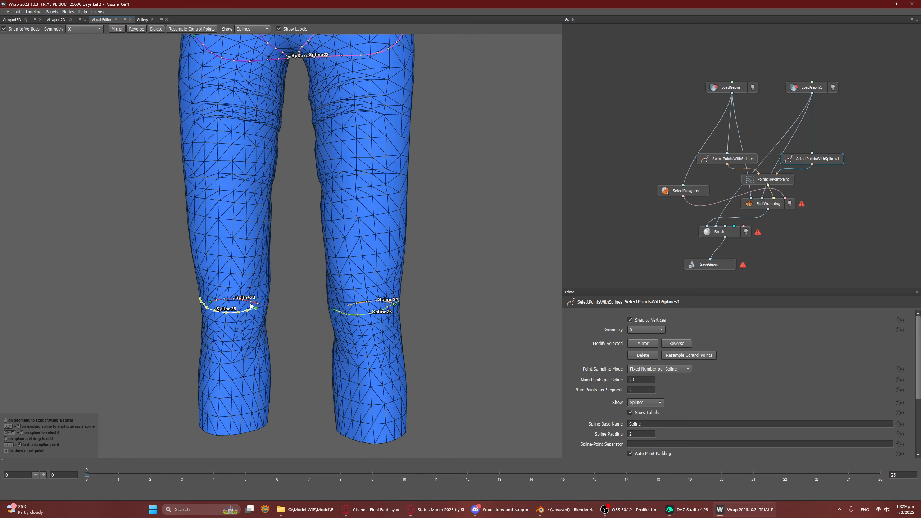
# Step: Switch to SelectPointsWithSplines, select the big toe's Spline27, and delete the base body's toe splines, Spline27 to Spline36
pyautogui.scroll(-5, 251, 306)
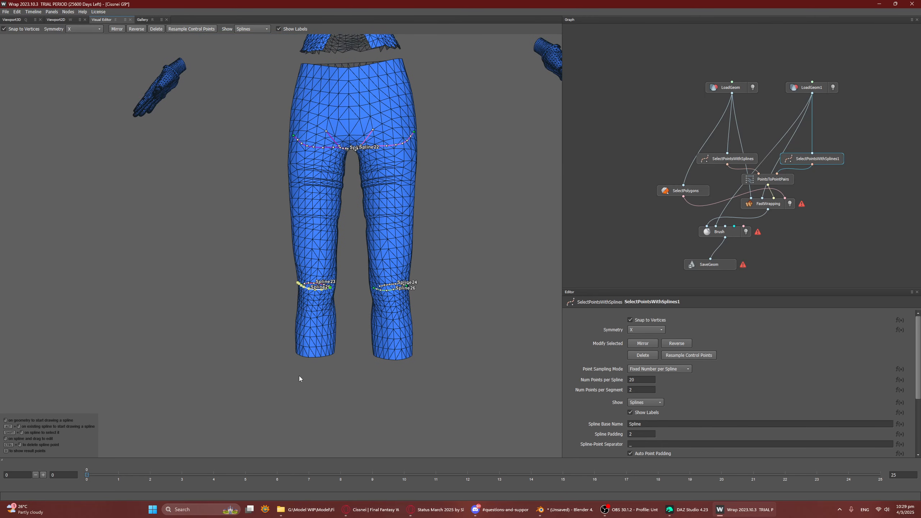
pyautogui.moveTo(351, 393); pyautogui.dragTo(357, 269, button='middle')
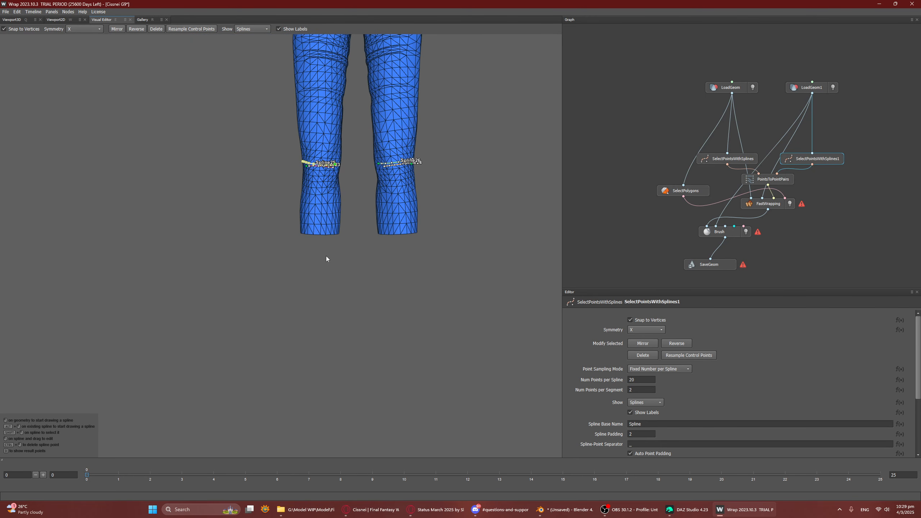
pyautogui.click(747, 161)
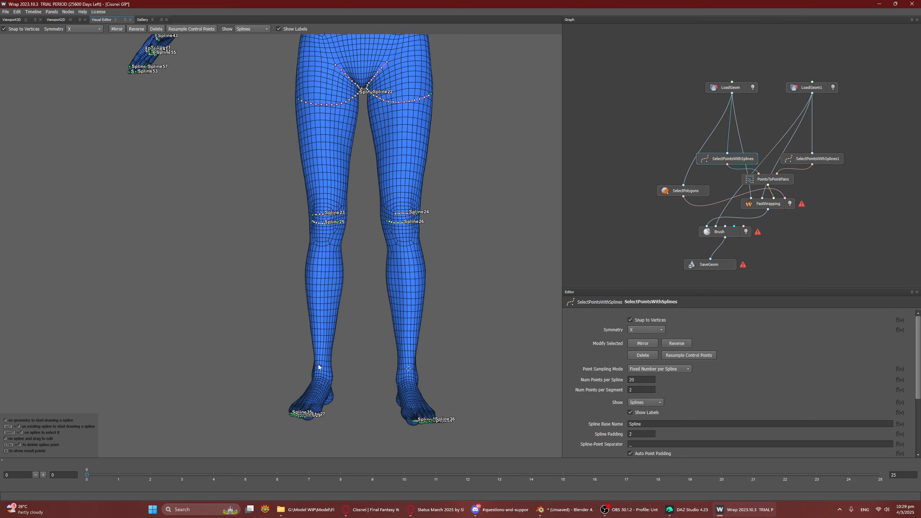
pyautogui.moveTo(349, 362); pyautogui.dragTo(379, 228, button='middle')
pyautogui.moveTo(379, 228); pyautogui.dragTo(398, 299)
pyautogui.scroll(5, 426, 336)
pyautogui.scroll(-1, 426, 337)
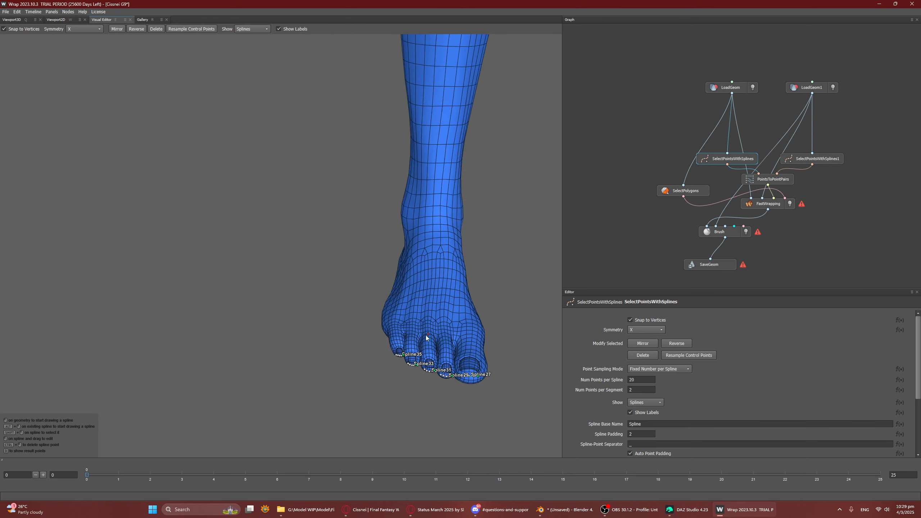
pyautogui.moveTo(426, 336); pyautogui.dragTo(413, 334, button='middle')
pyautogui.keyDown('shift'); pyautogui.click(463, 377); pyautogui.keyUp('shift')
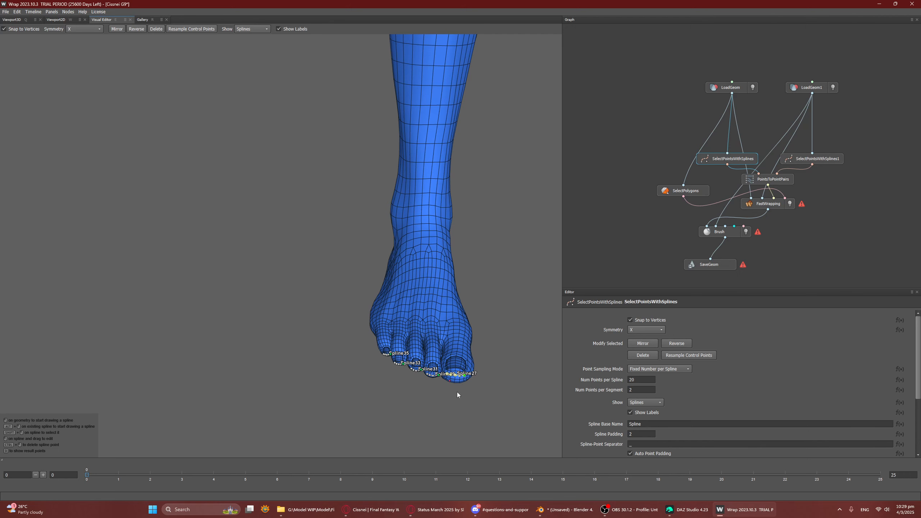
pyautogui.moveTo(536, 369); pyautogui.dragTo(297, 326, button='middle')
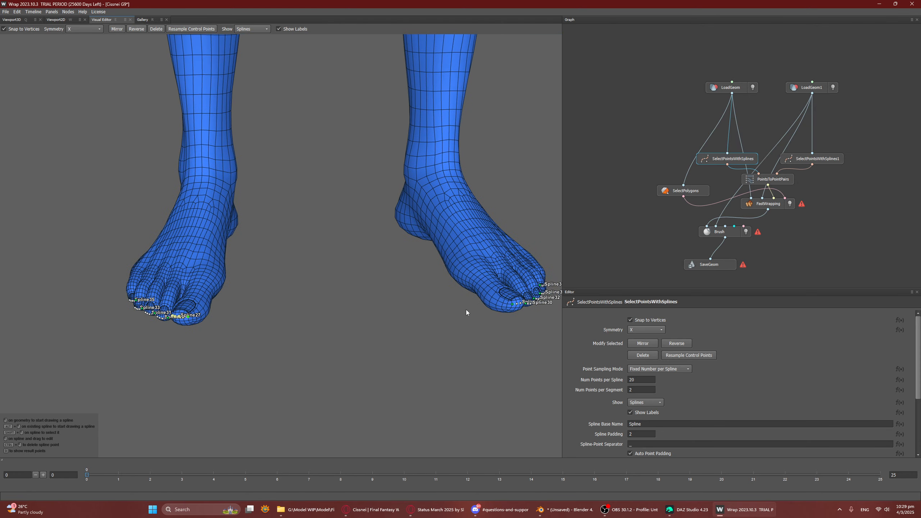
pyautogui.moveTo(466, 309); pyautogui.dragTo(444, 309, button='middle')
pyautogui.click(655, 357)
pyautogui.click(653, 356)
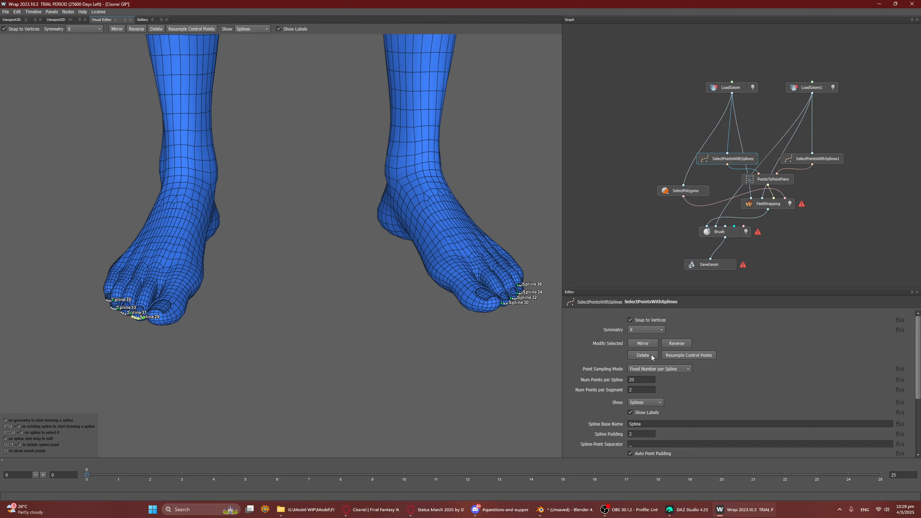
pyautogui.click(651, 355)
pyautogui.click(651, 355)
pyautogui.click(651, 354)
pyautogui.click(651, 355)
pyautogui.click(650, 355)
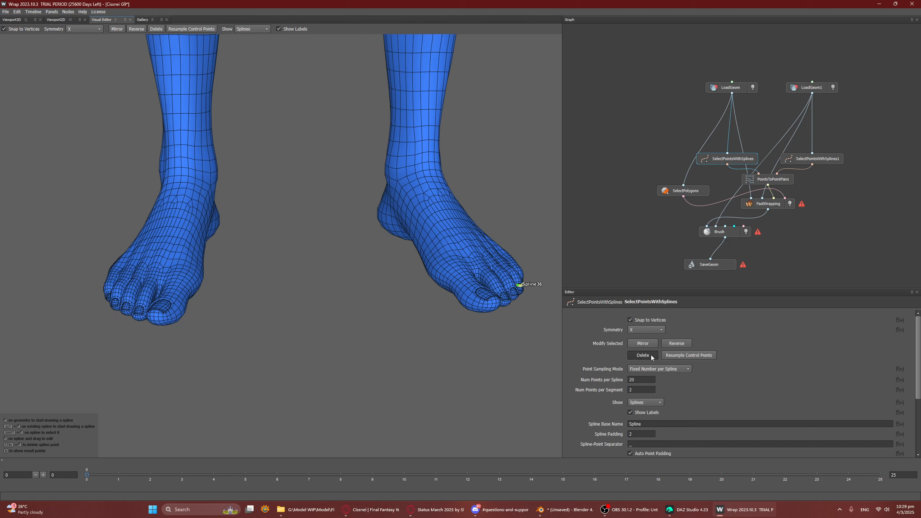
# Step: Delete the base body's elbow splines in SelectPointsWithSplines
pyautogui.scroll(-4, 339, 196)
pyautogui.moveTo(339, 196); pyautogui.dragTo(385, 449, button='middle')
pyautogui.scroll(-3, 251, 174)
pyautogui.moveTo(241, 129); pyautogui.dragTo(357, 334, button='middle')
pyautogui.moveTo(296, 93); pyautogui.dragTo(311, 238, button='middle')
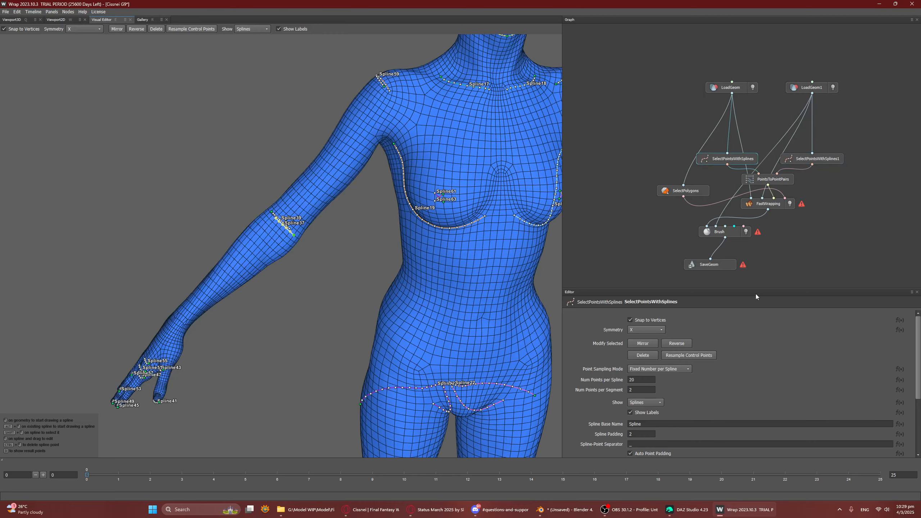
pyautogui.click(642, 355)
pyautogui.click(641, 355)
# Step: Display SelectPointsWithSplines1 and examine the glove mesh on Cissnei's hand up close
pyautogui.scroll(-2, 401, 308)
pyautogui.moveTo(222, 305); pyautogui.dragTo(270, 270)
pyautogui.click(797, 164)
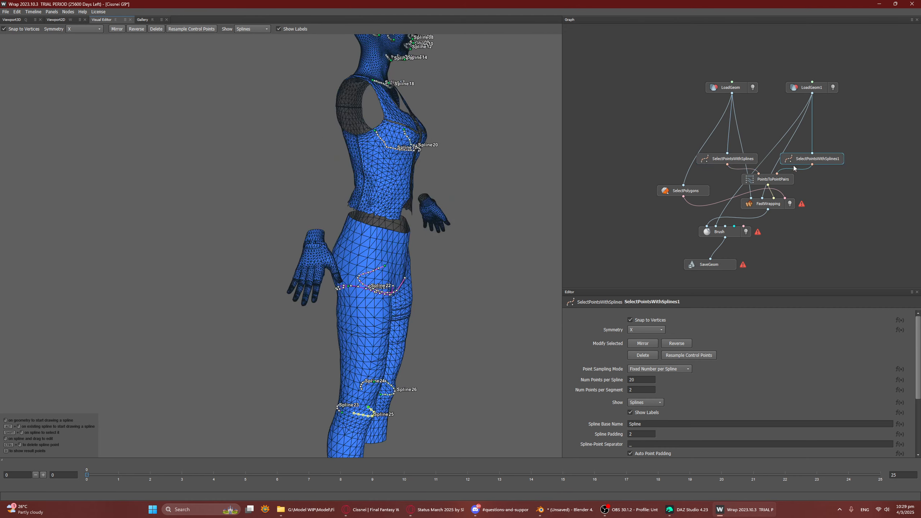
pyautogui.scroll(6, 328, 269)
pyautogui.moveTo(285, 193)
pyautogui.mouseDown()
pyautogui.moveTo(303, 187)
pyautogui.moveTo(290, 196)
pyautogui.moveTo(285, 186)
pyautogui.moveTo(269, 219)
pyautogui.moveTo(268, 193)
pyautogui.mouseUp()
pyautogui.scroll(5, 203, 205)
pyautogui.scroll(-5, 203, 204)
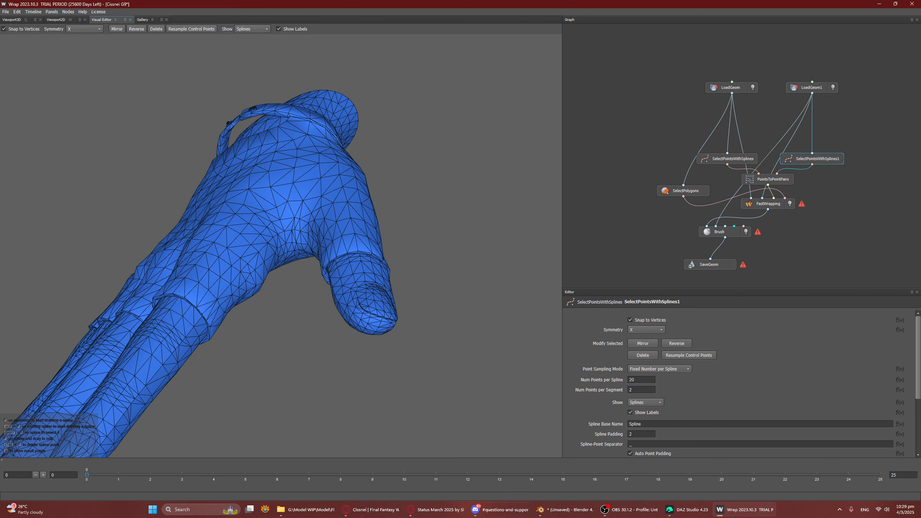
# Step: Switch to Blender and duplicate the Outfit Glove object in place
pyautogui.click(564, 509)
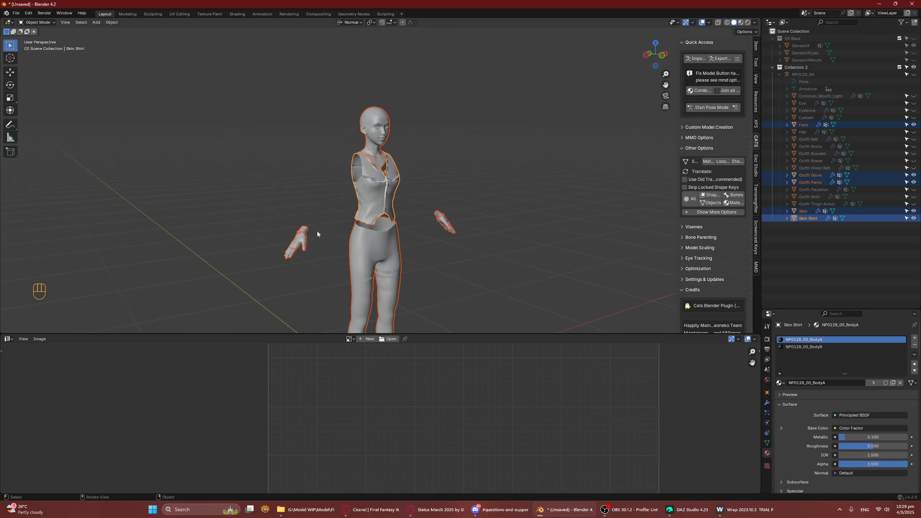
pyautogui.click(302, 236)
pyautogui.hotkey('shift', 'd')
pyautogui.press('Escape')
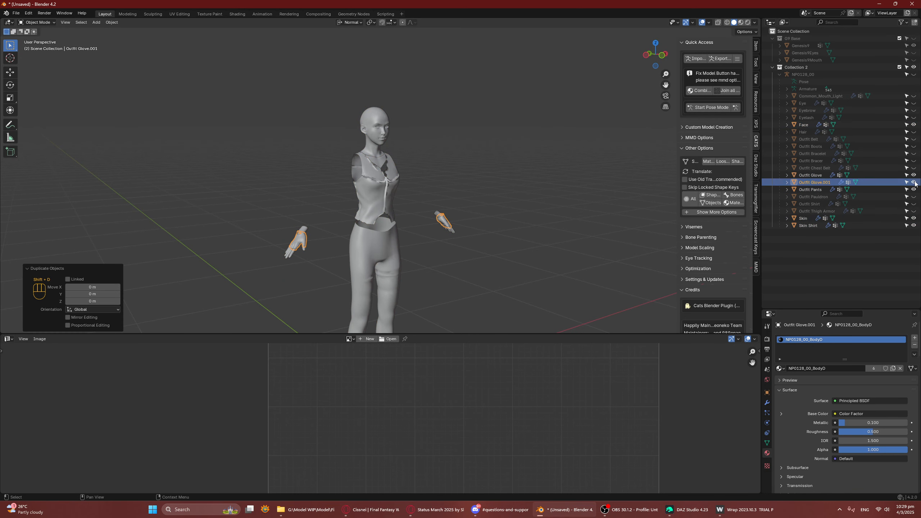
# Step: Rename the original Outfit Glove object as Skin Glove
pyautogui.doubleClick(805, 174)
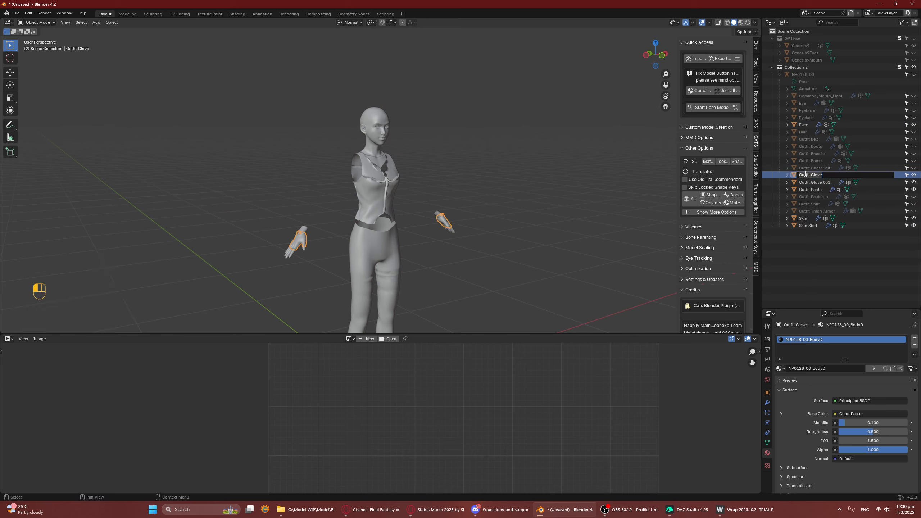
pyautogui.press('Home')
pyautogui.press('Delete')
pyautogui.press('Delete')
pyautogui.press('Delete')
pyautogui.press('Delete')
pyautogui.press('Delete')
pyautogui.write('Skin')
pyautogui.press('Return')
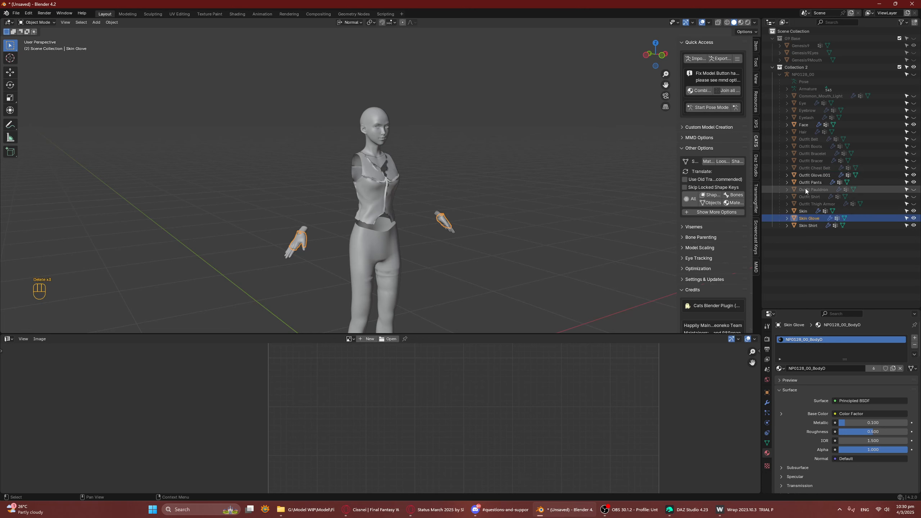
# Step: Rename the duplicated glove object as Outfit Glove and hide it in the viewport
pyautogui.doubleClick(820, 175)
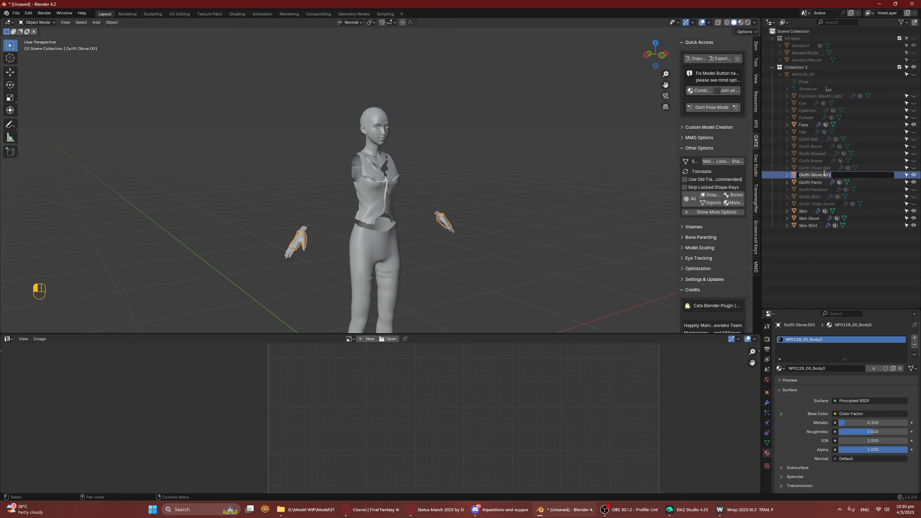
pyautogui.press('Delete')
pyautogui.press('Delete')
pyautogui.press('Delete')
pyautogui.press('Delete')
pyautogui.press('Return')
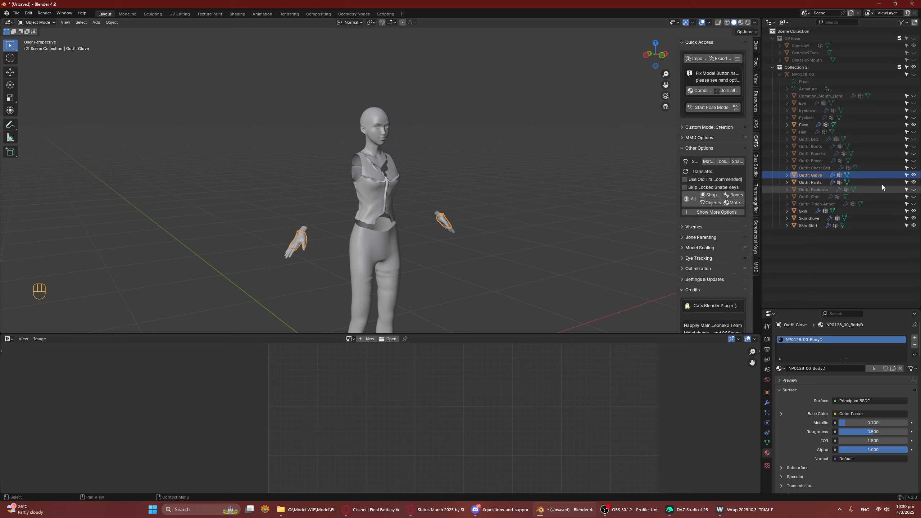
pyautogui.click(914, 175)
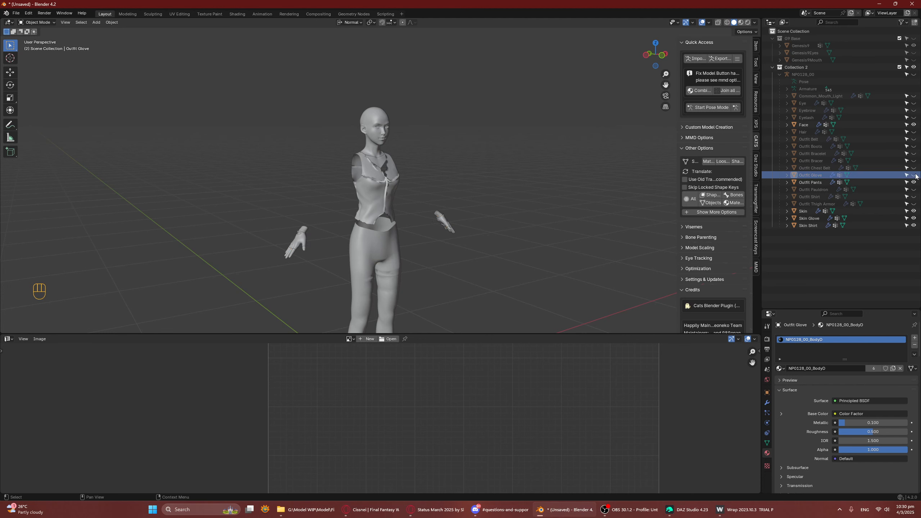
# Step: Open the Skin Glove mesh in Edit Mode and frame the strap and studs at its wrist
pyautogui.moveTo(419, 248); pyautogui.dragTo(446, 261, button='middle')
pyautogui.scroll(3, 446, 261)
pyautogui.click(377, 279)
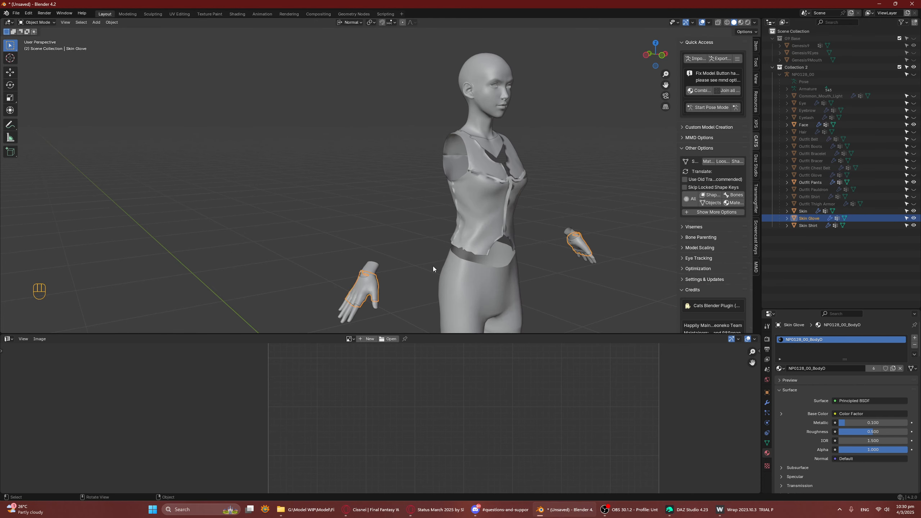
pyautogui.press('Tab')
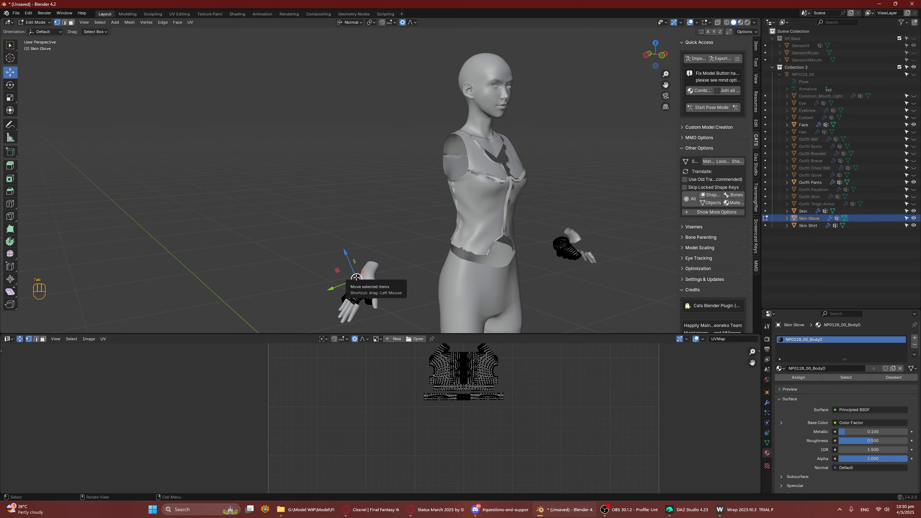
pyautogui.press('KP_Decimal')
pyautogui.moveTo(387, 213); pyautogui.dragTo(399, 137, button='middle')
pyautogui.click(398, 137)
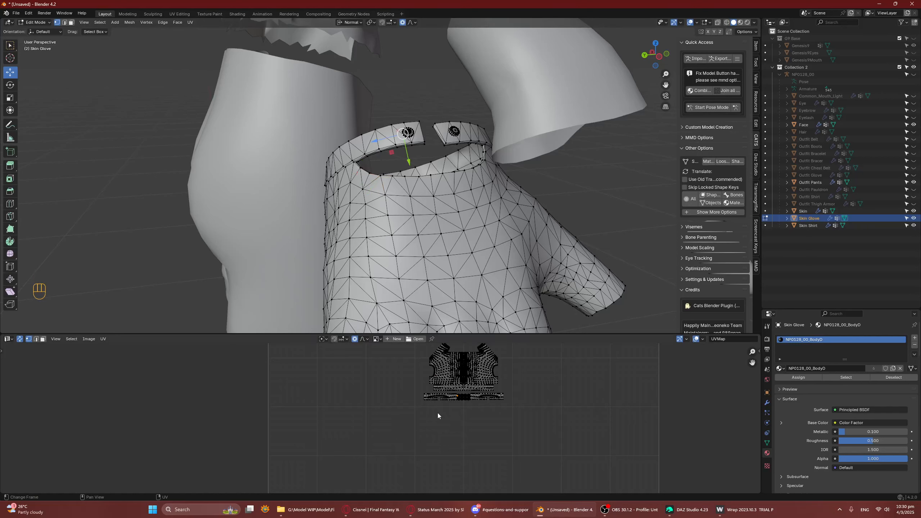
# Step: Select the wrist strap and stud islands beneath the lower pair of glove shells in the UV map
pyautogui.moveTo(420, 390); pyautogui.dragTo(532, 423)
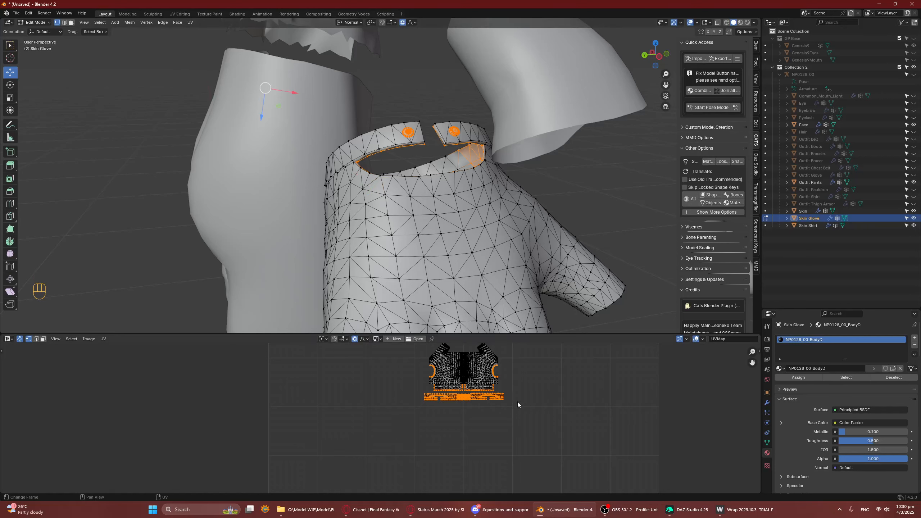
pyautogui.scroll(5, 543, 397)
pyautogui.moveTo(571, 393); pyautogui.dragTo(422, 440, button='middle')
pyautogui.click(422, 435)
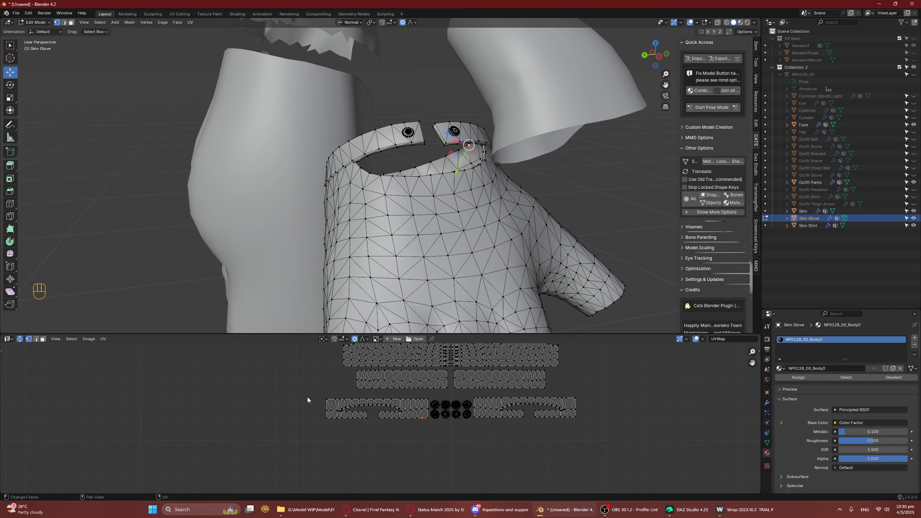
pyautogui.moveTo(307, 397); pyautogui.dragTo(607, 480)
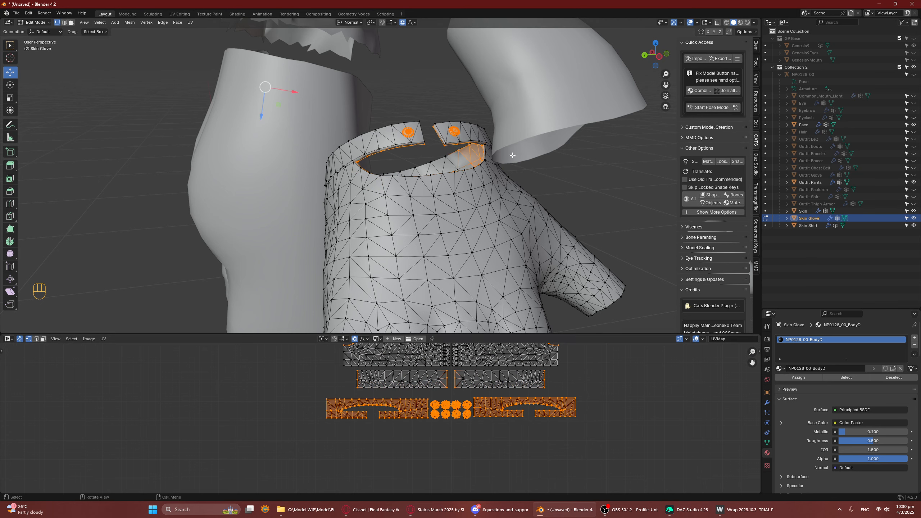
pyautogui.keyDown('shift'); pyautogui.moveTo(348, 366); pyautogui.dragTo(570, 406); pyautogui.keyUp('shift')
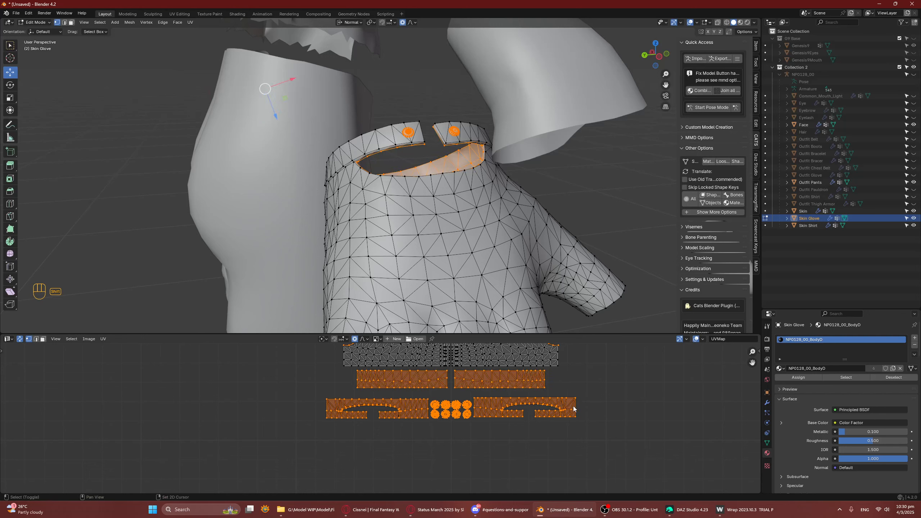
# Step: Add the two strap islands above the upper glove shells to the selection and extend it to all linked faces
pyautogui.scroll(-5, 443, 447)
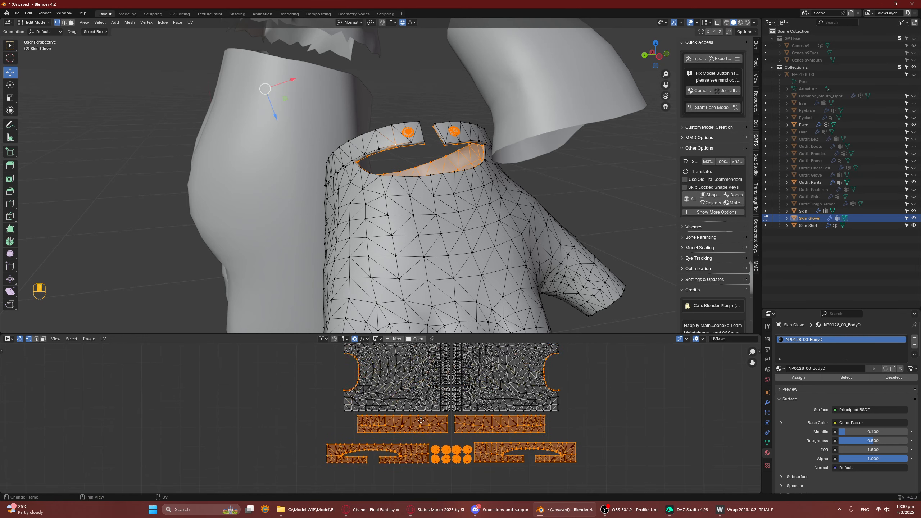
pyautogui.scroll(-1, 443, 447)
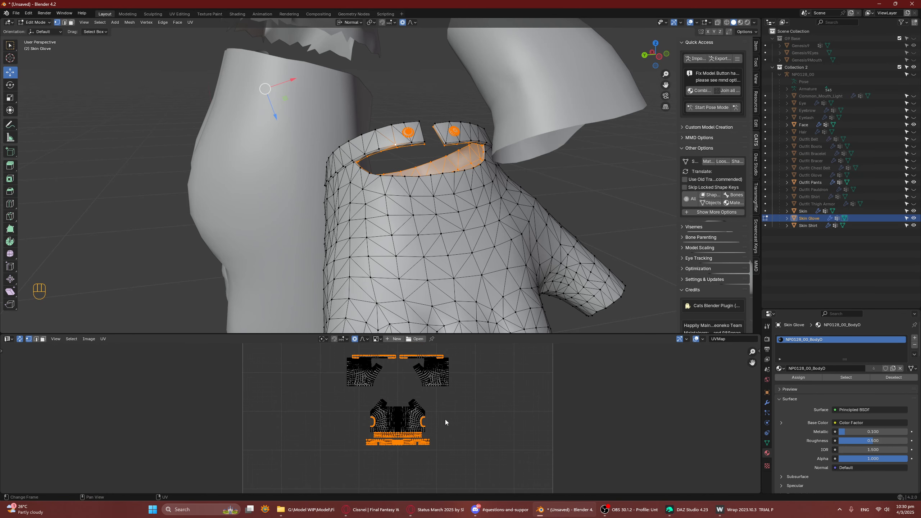
pyautogui.moveTo(444, 419); pyautogui.dragTo(445, 458, button='middle')
pyautogui.scroll(5, 422, 380)
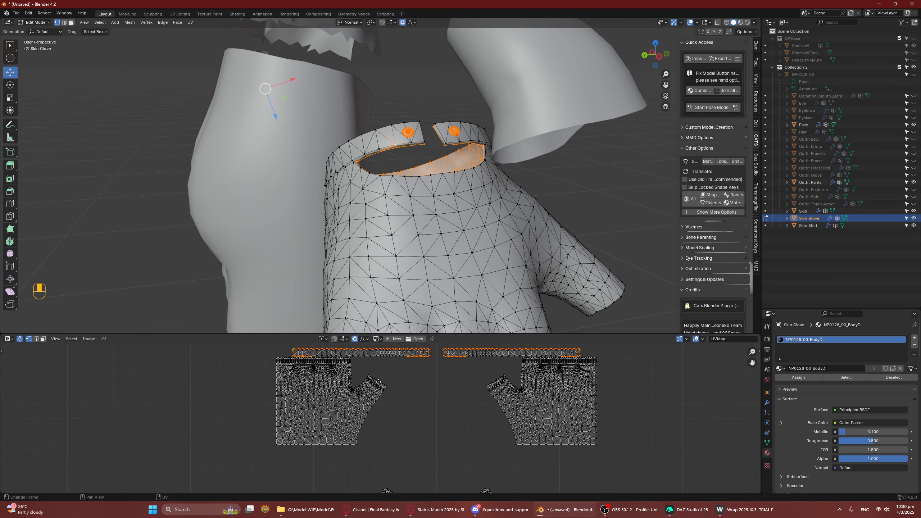
pyautogui.keyDown('shift'); pyautogui.scroll(3, 300, 362); pyautogui.keyUp('shift')
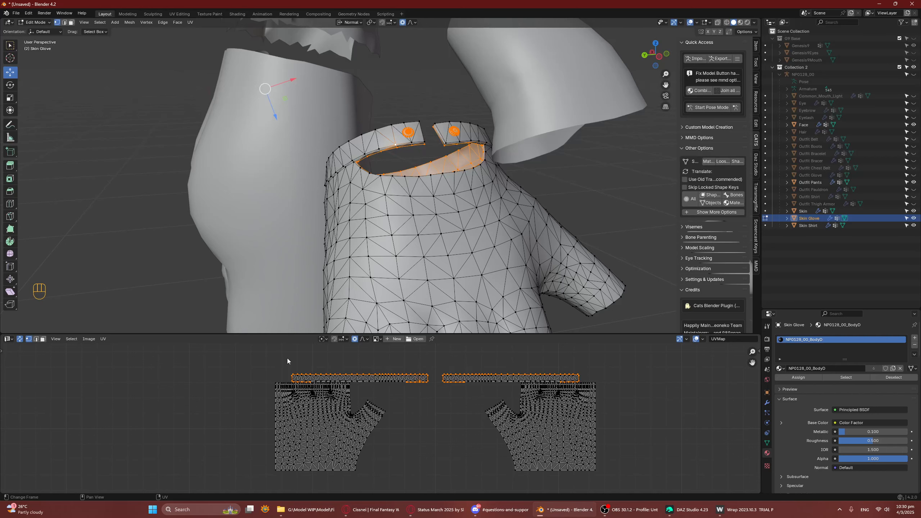
pyautogui.moveTo(286, 359); pyautogui.dragTo(587, 383)
pyautogui.hotkey('ctrl', 'l')
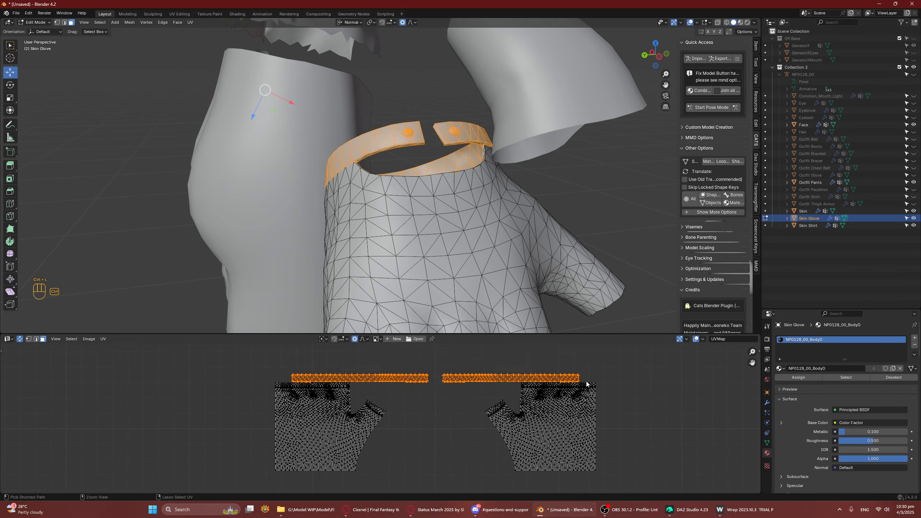
# Step: Delete the selected wrist strap and stud geometry from Skin Glove and return to Object Mode
pyautogui.scroll(4, 554, 396)
pyautogui.scroll(-4, 511, 190)
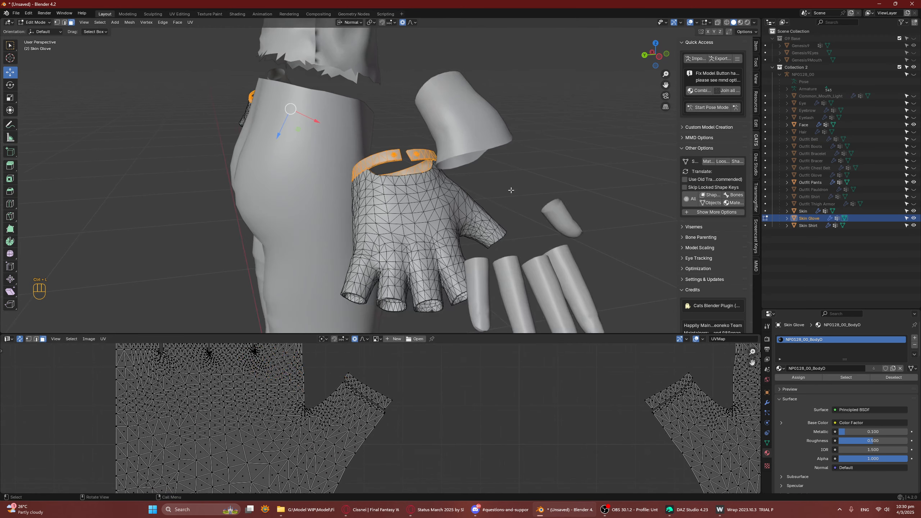
pyautogui.scroll(-4, 511, 190)
pyautogui.moveTo(517, 174); pyautogui.dragTo(281, 132, button='middle')
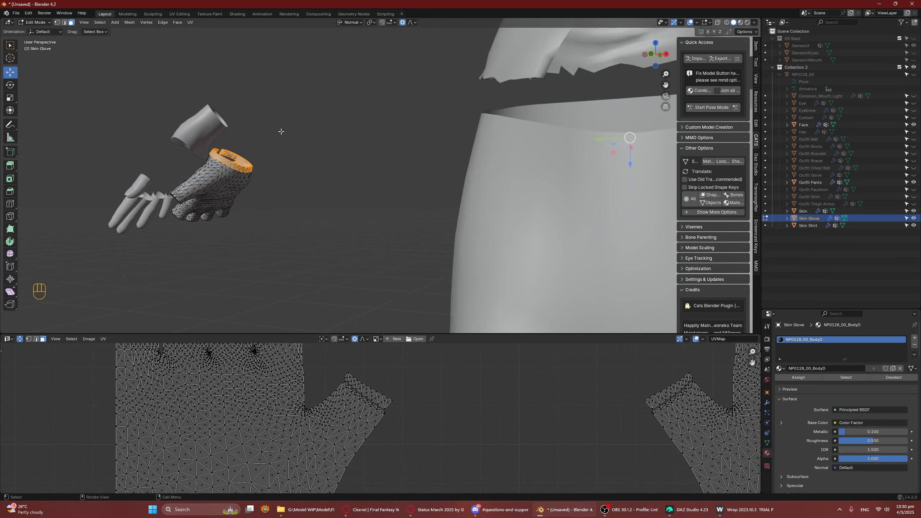
pyautogui.press('Delete')
pyautogui.click(306, 116)
pyautogui.press('Tab')
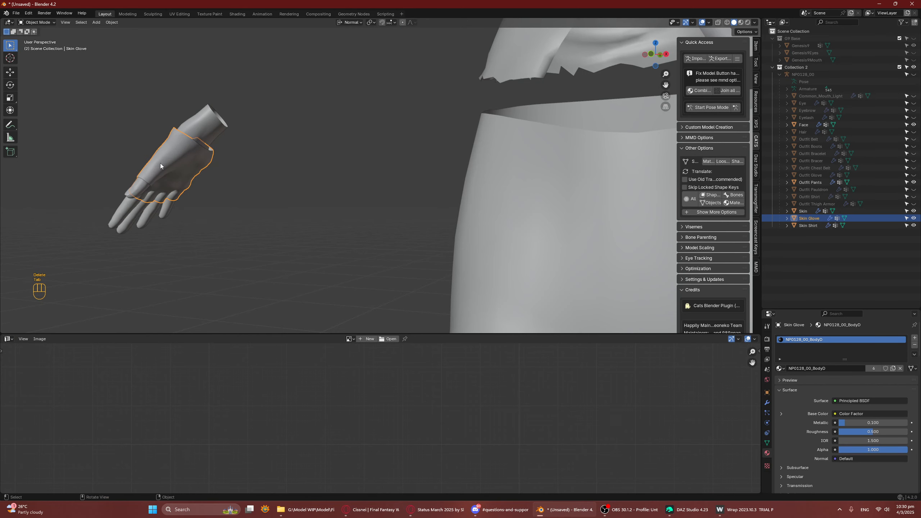
# Step: Select all visible meshes and export only them as Wavefront OBJ, overwriting Cissnei.obj in the Wrap3 Stuff folder
pyautogui.press('a')
pyautogui.scroll(-4, 159, 163)
pyautogui.moveTo(197, 173); pyautogui.dragTo(326, 206, button='middle')
pyautogui.scroll(5, 397, 206)
pyautogui.scroll(-5, 421, 222)
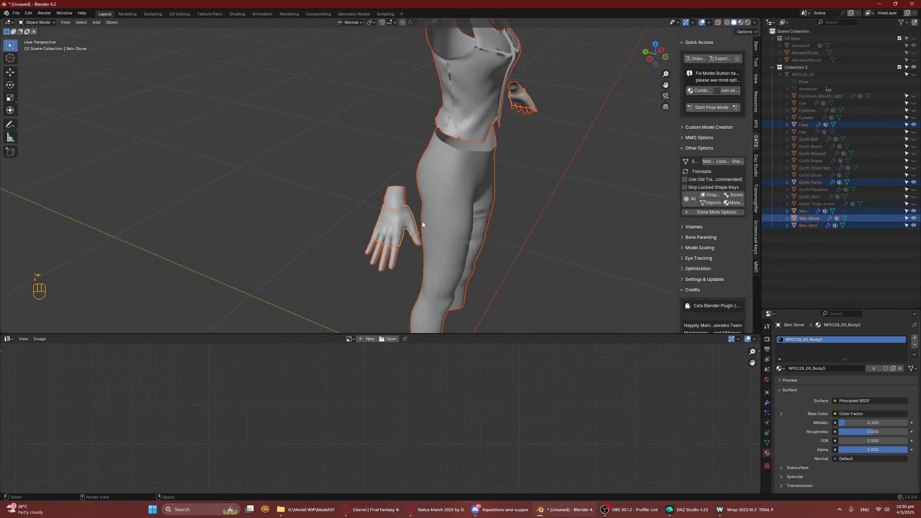
pyautogui.moveTo(421, 221); pyautogui.dragTo(290, 135, button='middle')
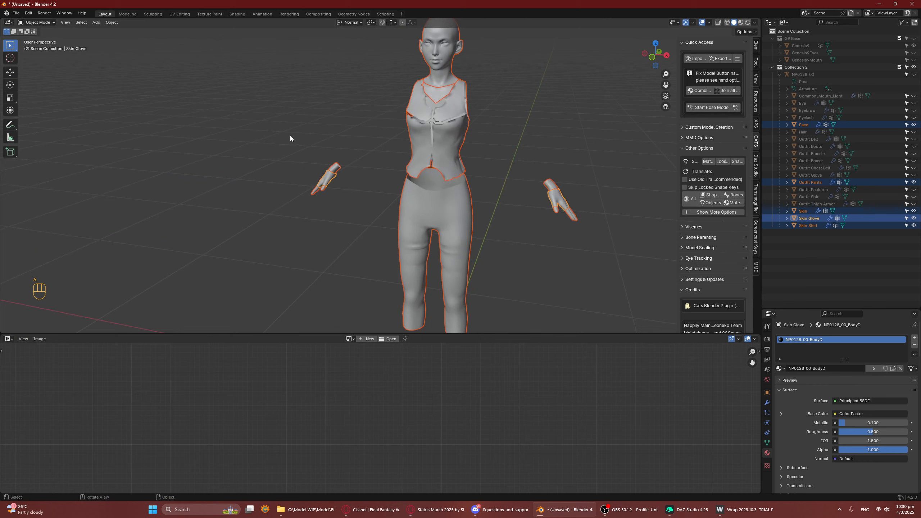
pyautogui.click(16, 13)
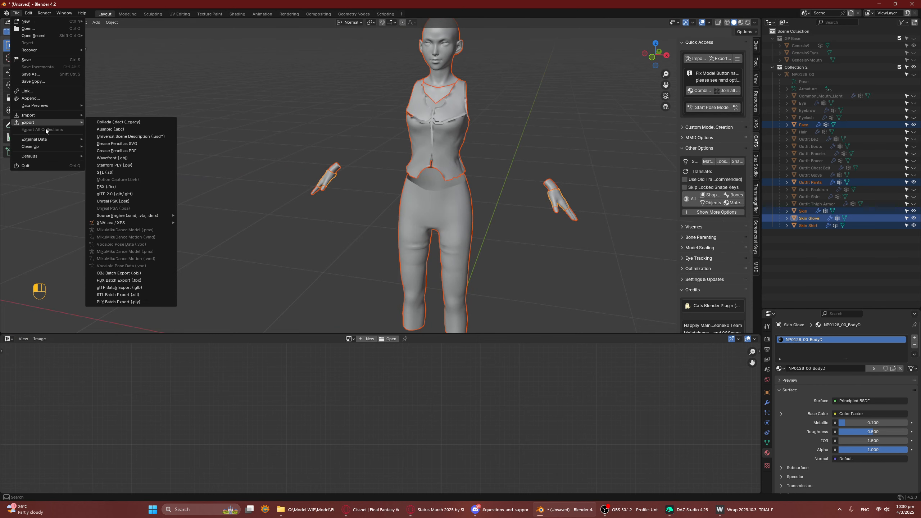
pyautogui.click(108, 159)
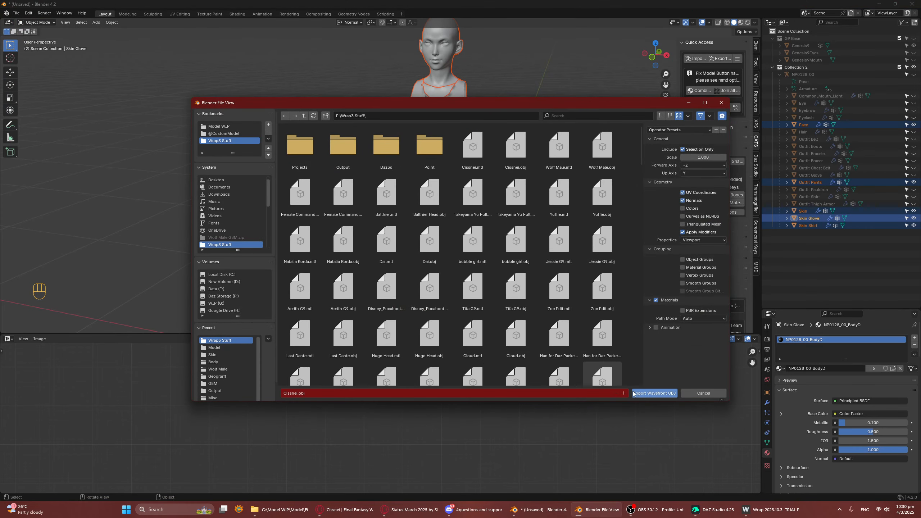
pyautogui.click(634, 393)
# Step: Switch to Wrap, reload the updated Cissnei.obj in LoadGeom1, and display SelectPointsWithSplines1 on the refreshed mesh
pyautogui.click(738, 512)
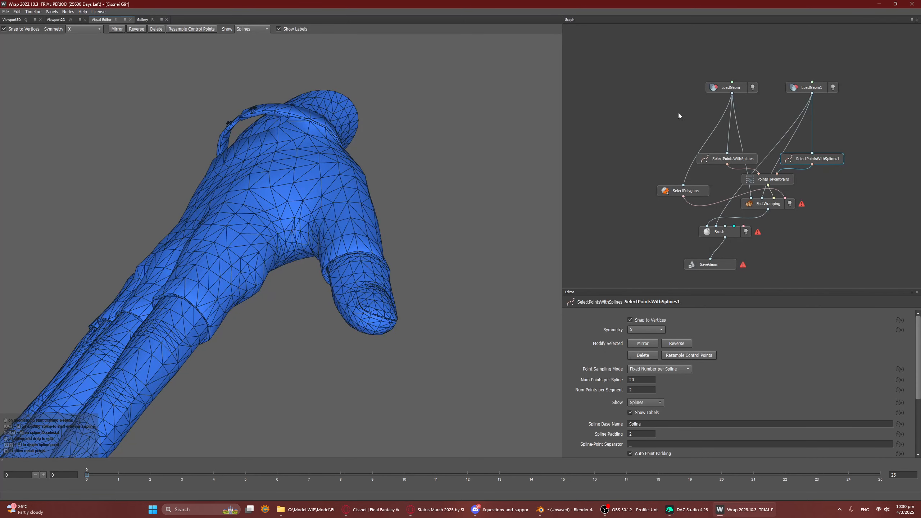
pyautogui.click(797, 87)
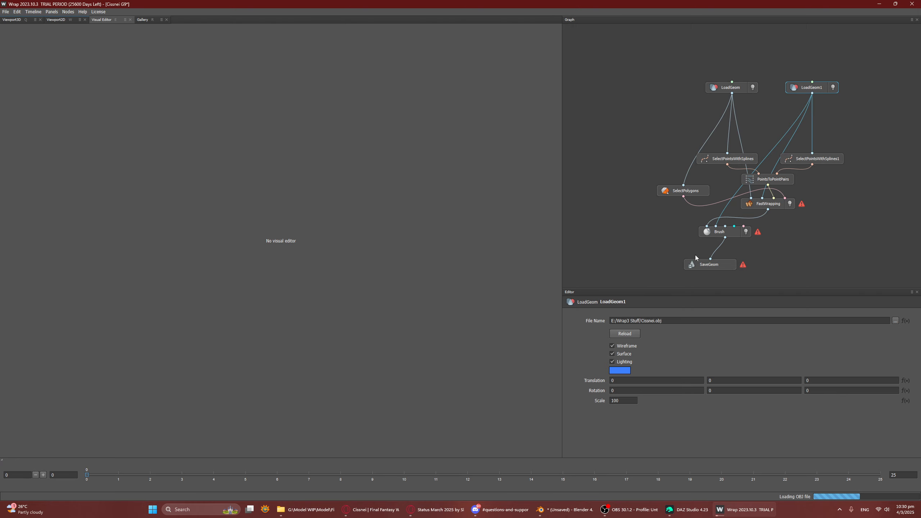
pyautogui.click(796, 160)
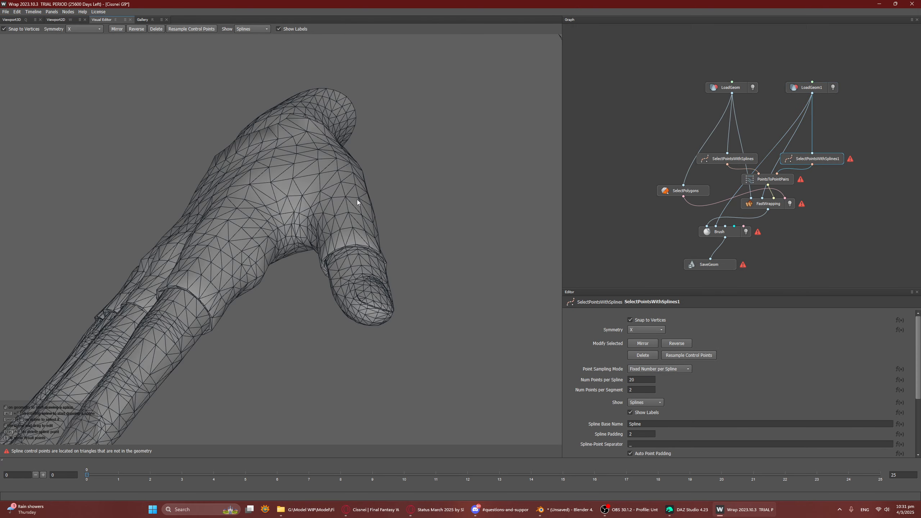
pyautogui.scroll(-10, 357, 199)
pyautogui.moveTo(360, 200); pyautogui.dragTo(315, 296)
pyautogui.scroll(2, 370, 261)
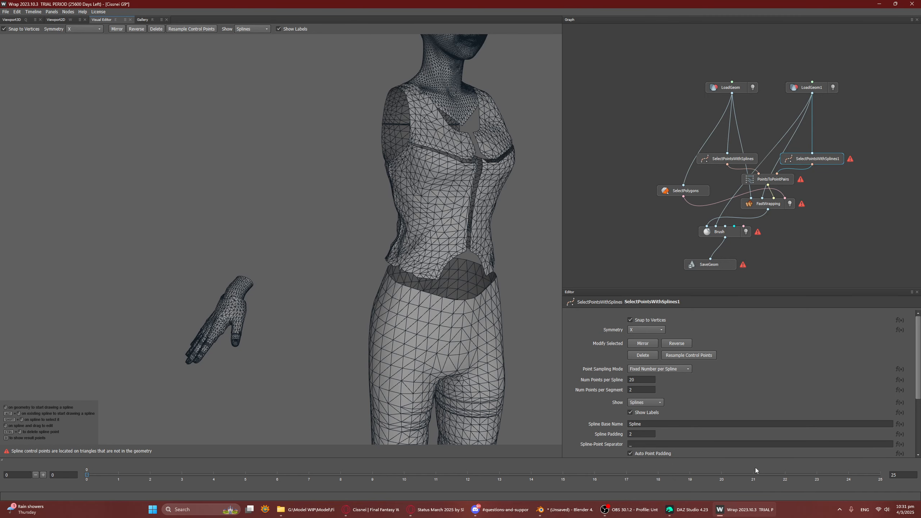
# Step: Switch to Blender and examine the gloved hands and body meshes included in the export
pyautogui.click(560, 511)
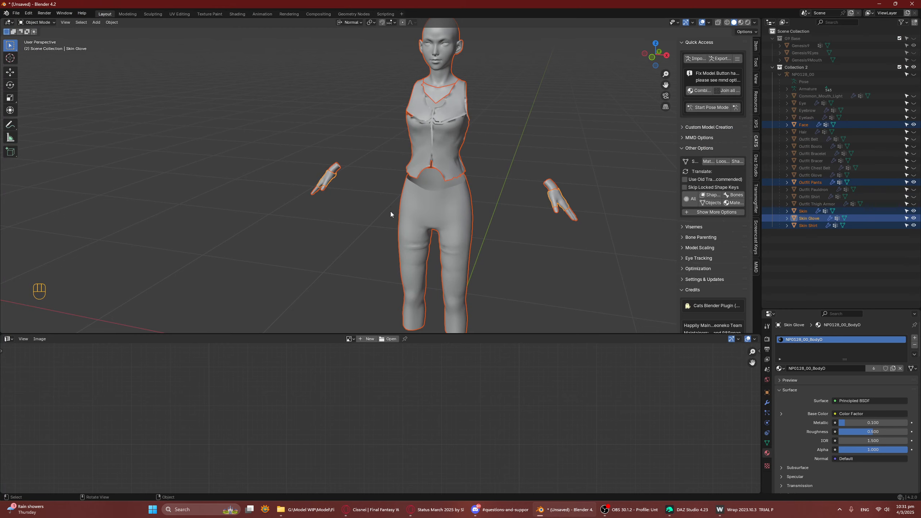
pyautogui.moveTo(390, 211); pyautogui.dragTo(420, 221, button='middle')
pyautogui.scroll(5, 427, 230)
pyautogui.scroll(-5, 420, 221)
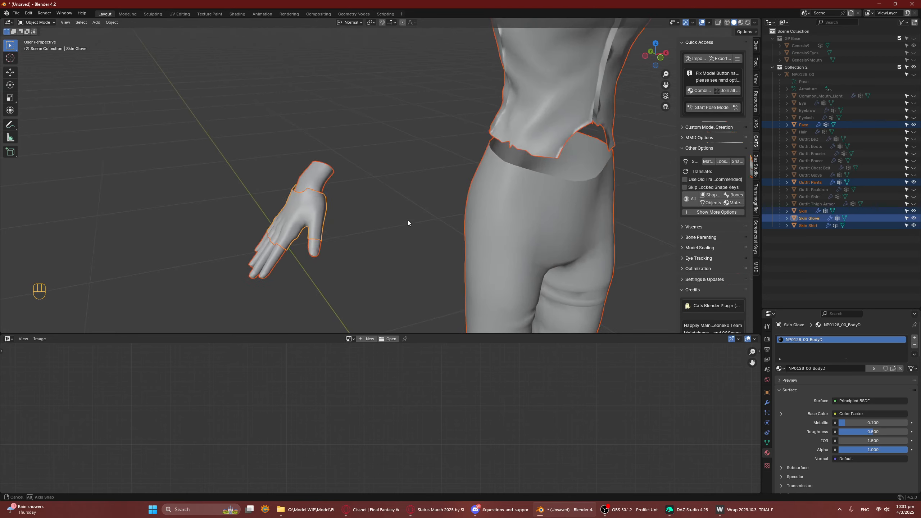
pyautogui.scroll(-2, 409, 222)
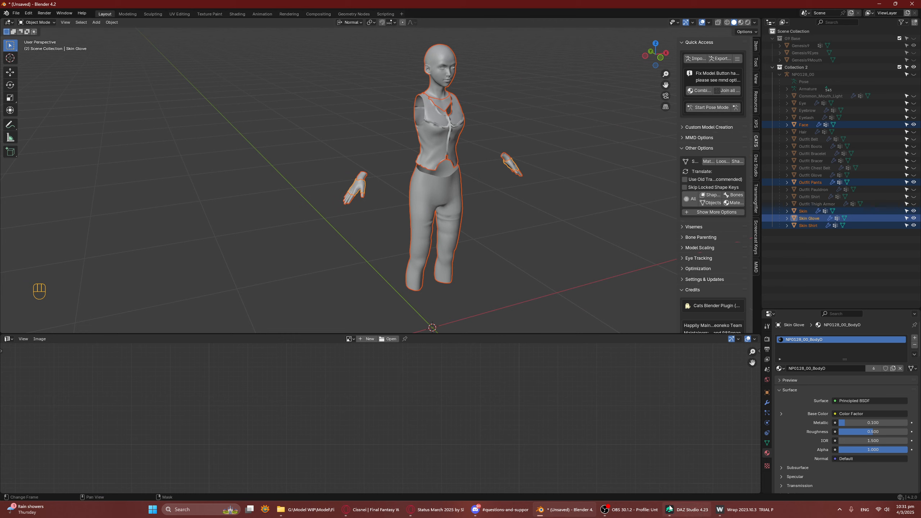
pyautogui.moveTo(689, 515)
# Step: Return to Wrap and delete the splines from Spline26 back to Spline18 in SelectPointsWithSplines1
pyautogui.click(739, 510)
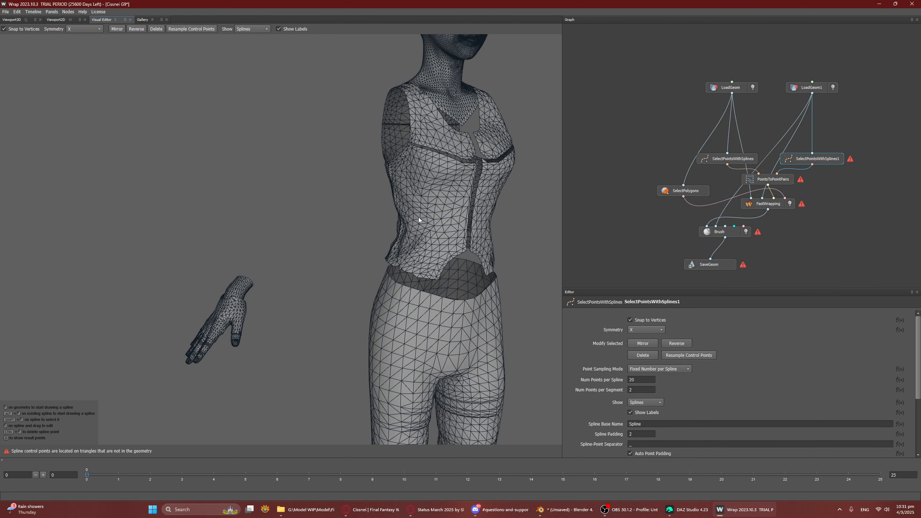
pyautogui.scroll(-3, 725, 435)
pyautogui.scroll(-1, 698, 396)
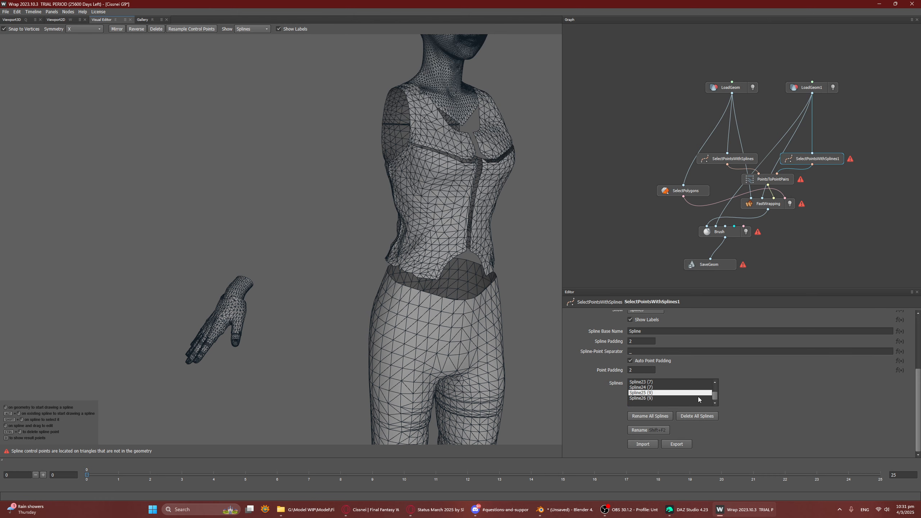
pyautogui.click(681, 398)
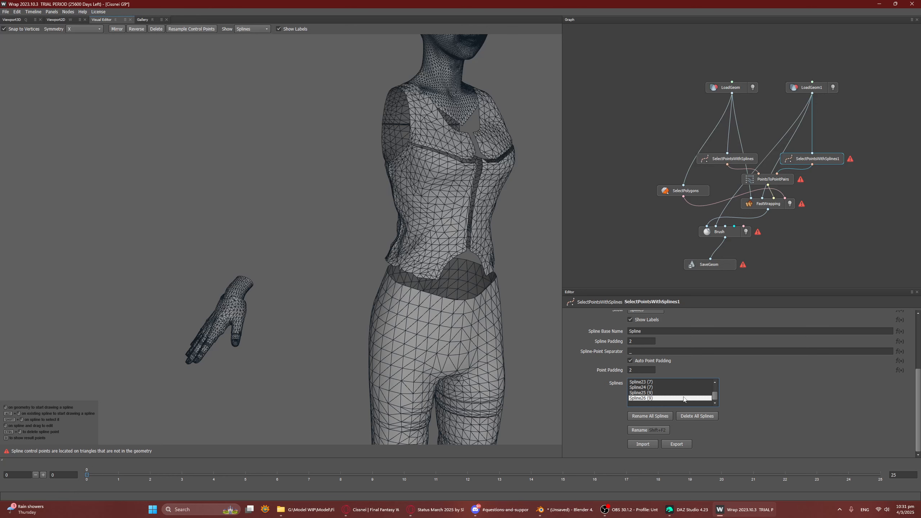
pyautogui.scroll(5, 771, 393)
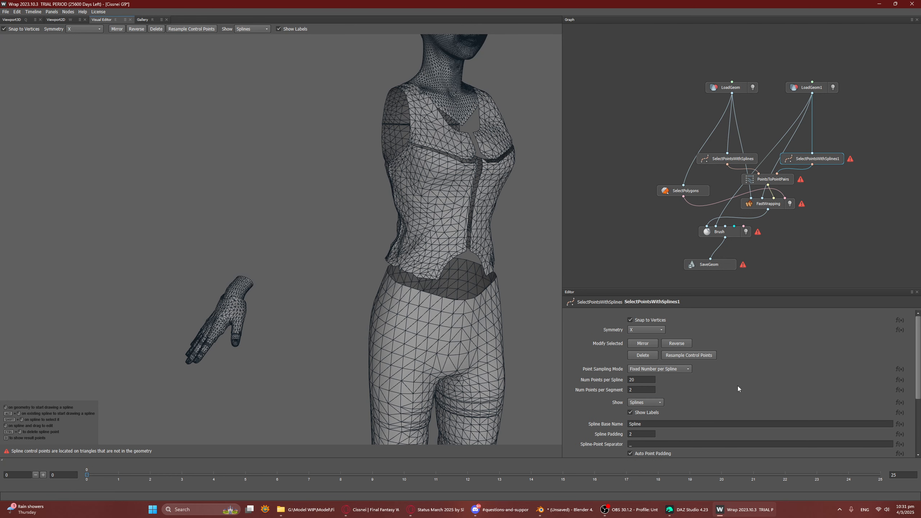
pyautogui.scroll(-4, 747, 375)
pyautogui.scroll(4, 743, 376)
pyautogui.scroll(-4, 726, 385)
pyautogui.scroll(3, 725, 385)
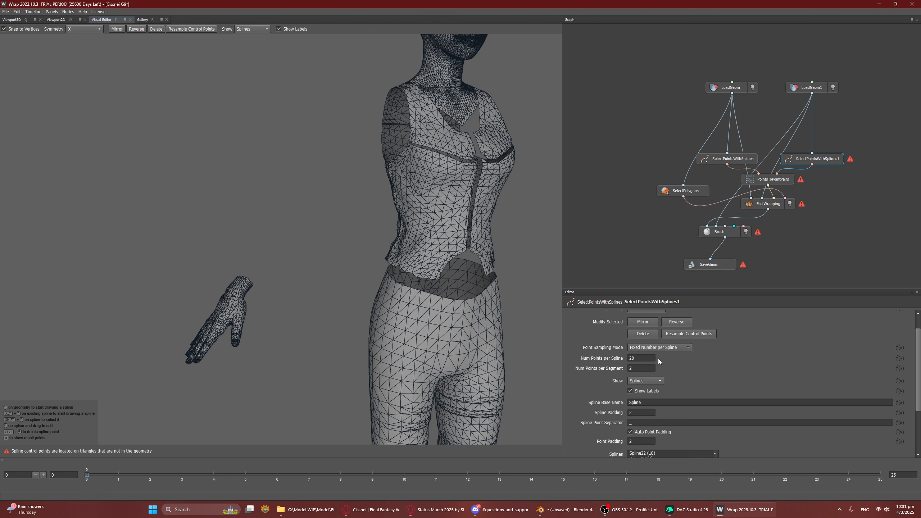
pyautogui.click(643, 334)
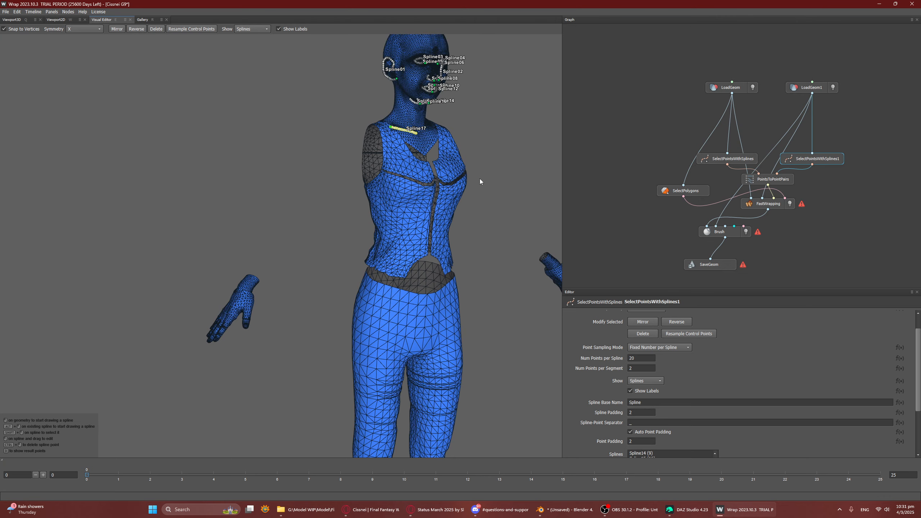
# Step: Mirror Spline17 at the base of the neck to the opposite side of the Cissnei mesh
pyautogui.press('m')
pyautogui.scroll(-4, 477, 184)
pyautogui.moveTo(454, 289); pyautogui.dragTo(400, 252)
pyautogui.scroll(5, 391, 247)
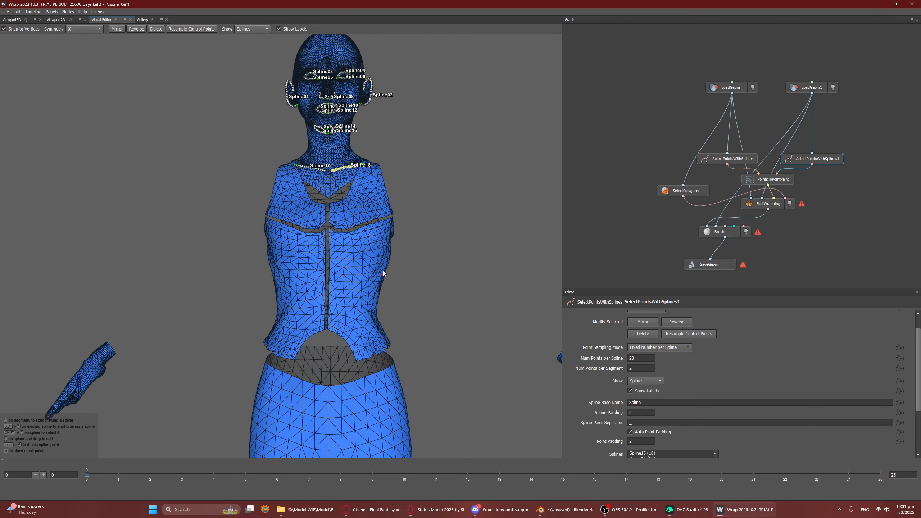
pyautogui.scroll(4, 383, 270)
pyautogui.moveTo(389, 256); pyautogui.dragTo(407, 226)
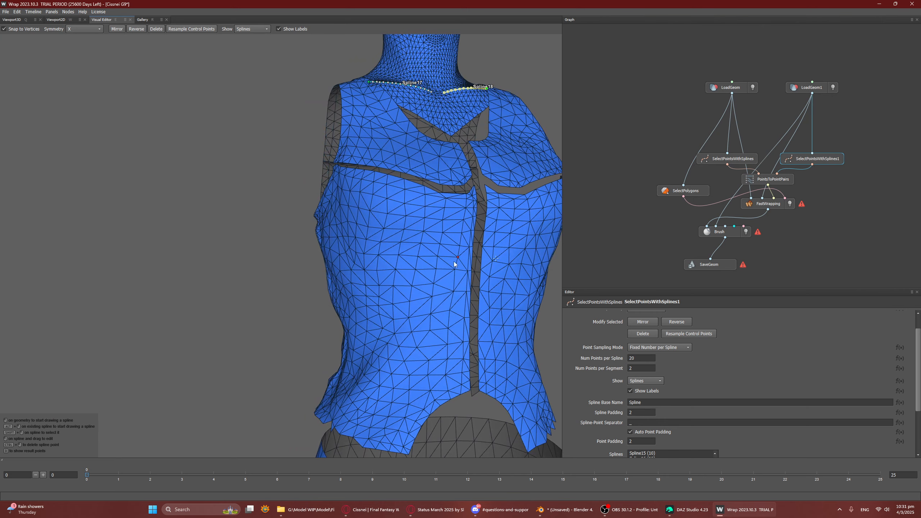
pyautogui.click(455, 262)
pyautogui.click(438, 271)
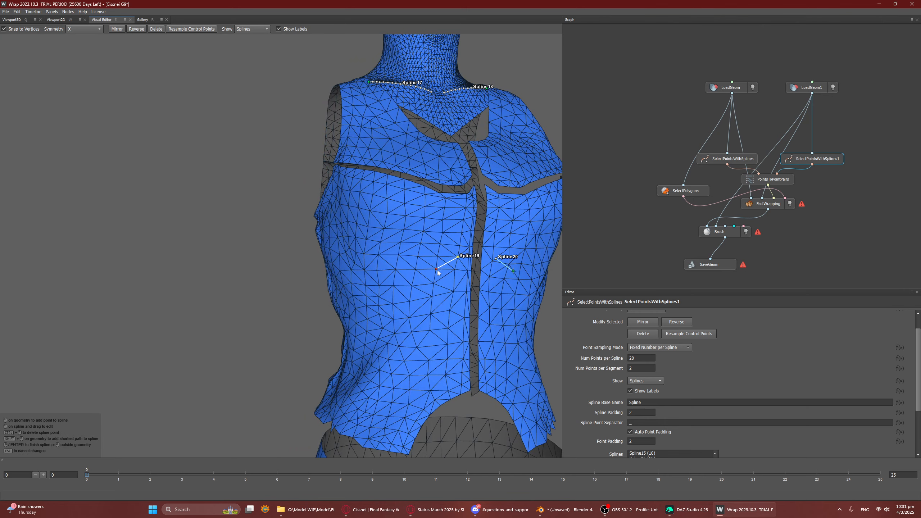
pyautogui.keyDown('alt'); pyautogui.moveTo(438, 271); pyautogui.dragTo(373, 247); pyautogui.keyUp('alt')
pyautogui.press('Escape')
# Step: Draw a symmetric spline along the underside of the breast, from beside the front opening around to the armpit on the Cissnei mesh
pyautogui.click(293, 267)
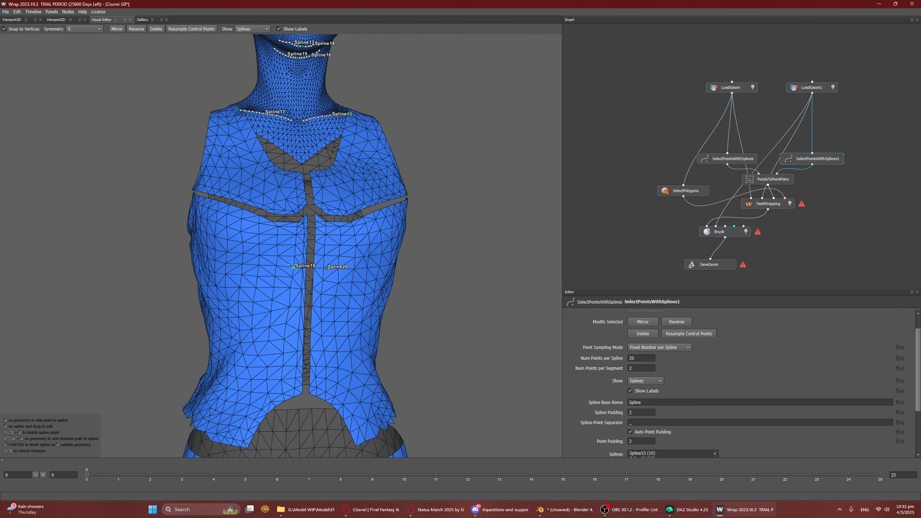
pyautogui.click(275, 276)
pyautogui.keyDown('alt'); pyautogui.moveTo(276, 281); pyautogui.dragTo(319, 277); pyautogui.keyUp('alt')
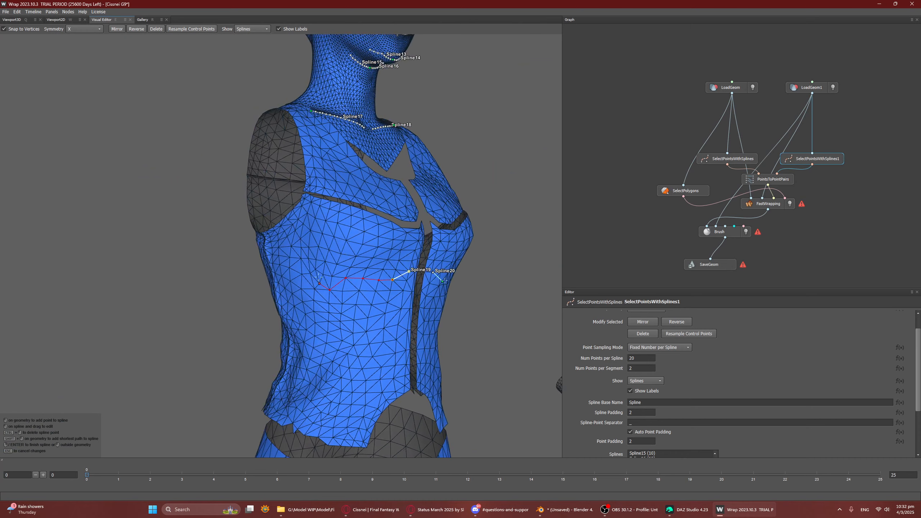
pyautogui.keyDown('shift'); pyautogui.click(340, 280); pyautogui.keyUp('shift')
pyautogui.click(332, 276)
pyautogui.click(323, 275)
pyautogui.click(316, 270)
pyautogui.click(311, 260)
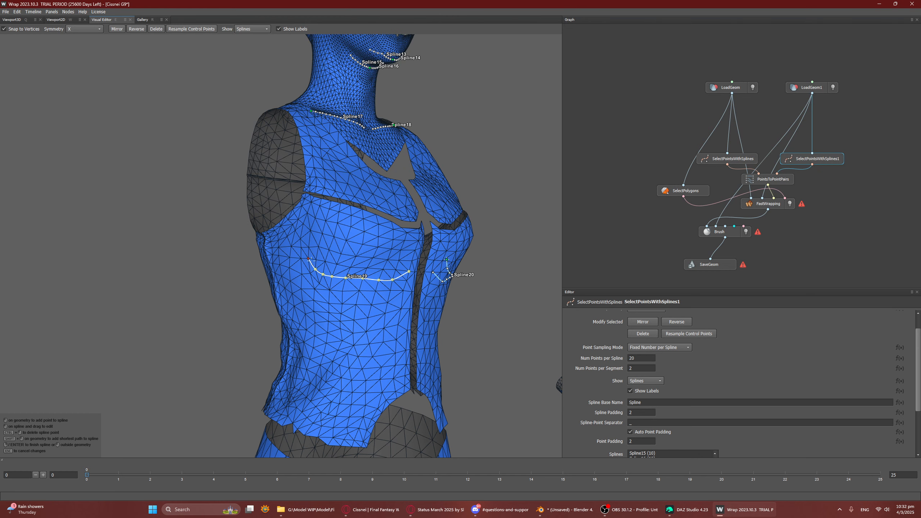
pyautogui.keyDown('shift'); pyautogui.click(301, 239); pyautogui.keyUp('shift')
pyautogui.keyDown('shift'); pyautogui.click(294, 224); pyautogui.keyUp('shift')
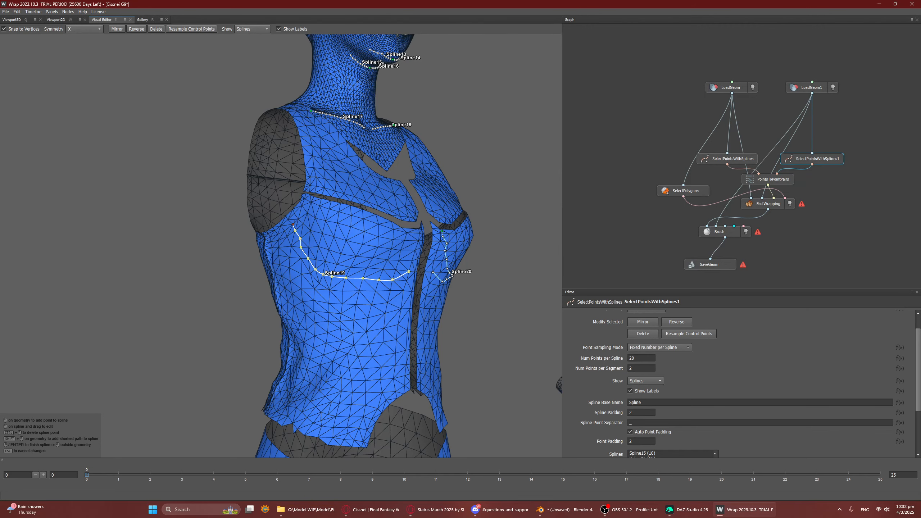
pyautogui.scroll(-4, 313, 248)
pyautogui.rightClick(315, 252)
# Step: Draw a symmetric spline from the front of the pelvis through the crotch and along the buttock crease to the outer hip
pyautogui.keyDown('alt'); pyautogui.moveTo(335, 290); pyautogui.dragTo(269, 323); pyautogui.keyUp('alt')
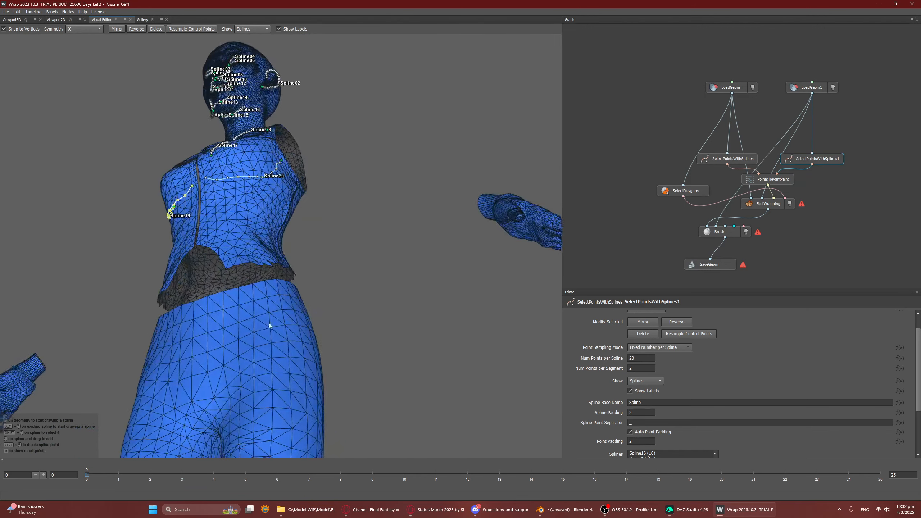
pyautogui.moveTo(269, 323)
pyautogui.keyDown('alt'); pyautogui.mouseDown(button='middle')
pyautogui.moveTo(401, 160)
pyautogui.moveTo(391, 164)
pyautogui.mouseUp(button='middle'); pyautogui.keyUp('alt')
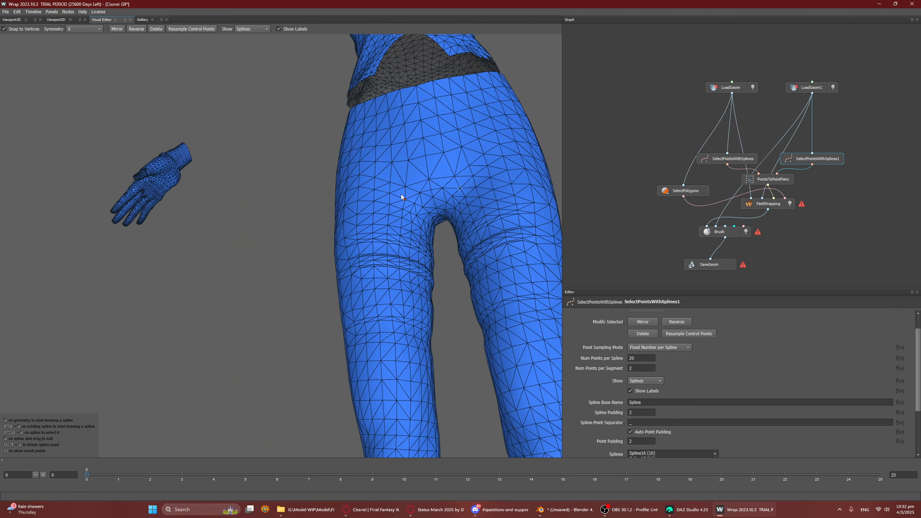
pyautogui.click(390, 183)
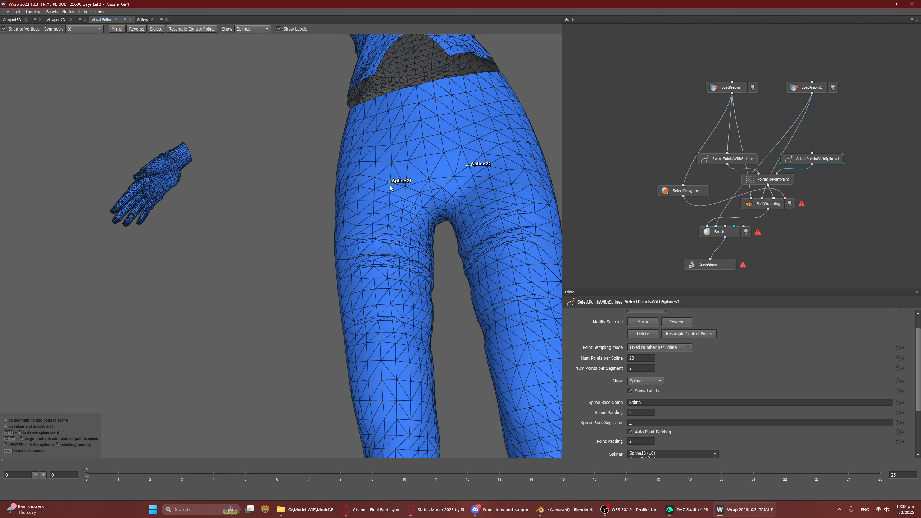
pyautogui.keyDown('shift'); pyautogui.click(422, 207); pyautogui.keyUp('shift')
pyautogui.keyDown('alt'); pyautogui.moveTo(447, 217); pyautogui.dragTo(292, 226); pyautogui.keyUp('alt')
pyautogui.scroll(3, 354, 226)
pyautogui.keyDown('shift'); pyautogui.click(312, 223); pyautogui.keyUp('shift')
pyautogui.keyDown('shift'); pyautogui.click(309, 213); pyautogui.keyUp('shift')
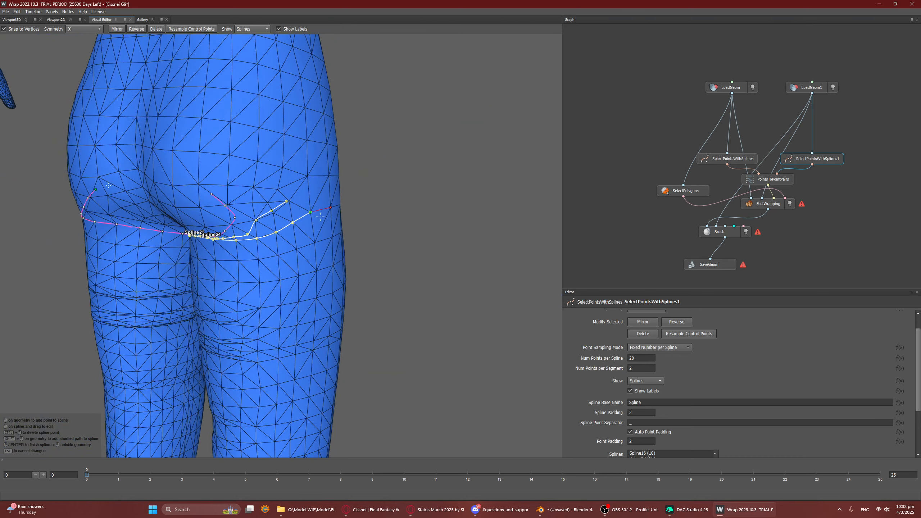
pyautogui.rightClick(328, 220)
pyautogui.scroll(-4, 349, 259)
pyautogui.keyDown('alt'); pyautogui.moveTo(350, 262); pyautogui.dragTo(406, 282); pyautogui.keyUp('alt')
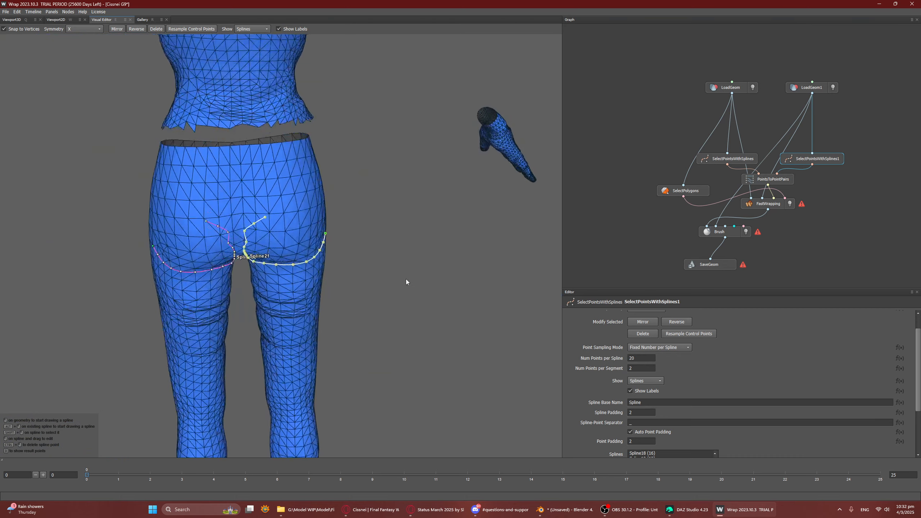
# Step: Check the Genesis splines in SelectPointsWithSplines, return to SelectPointsWithSplines1 and draw a symmetric spline across the back of the knee
pyautogui.click(748, 161)
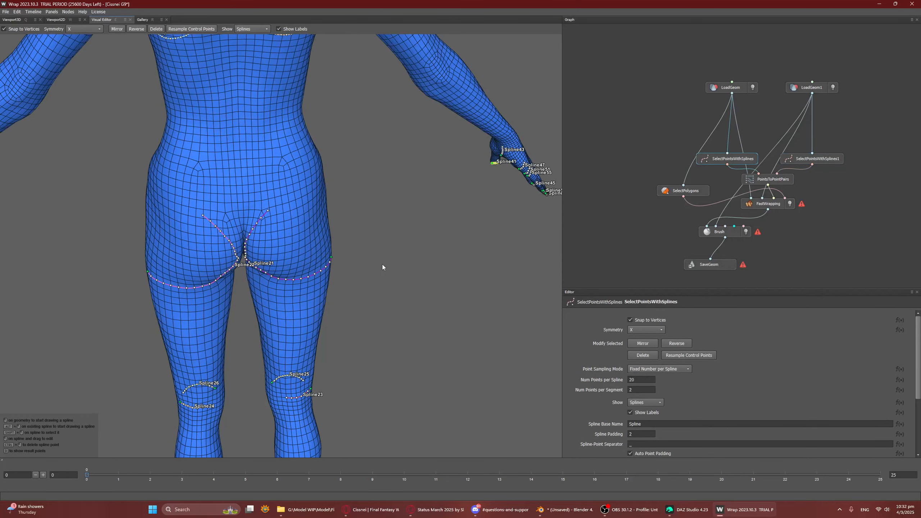
pyautogui.click(812, 160)
pyautogui.keyDown('alt'); pyautogui.moveTo(308, 312); pyautogui.dragTo(361, 145, button='middle'); pyautogui.keyUp('alt')
pyautogui.keyDown('alt'); pyautogui.moveTo(321, 213); pyautogui.dragTo(341, 251); pyautogui.keyUp('alt')
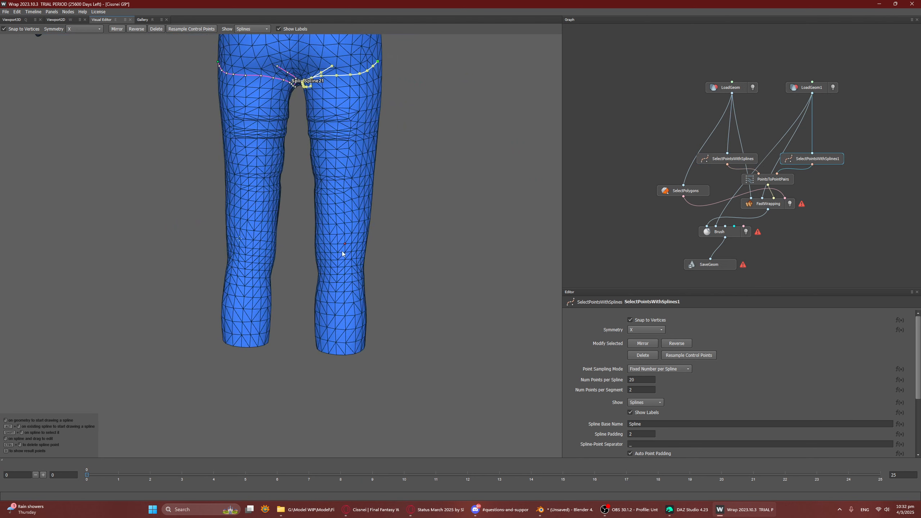
pyautogui.click(326, 267)
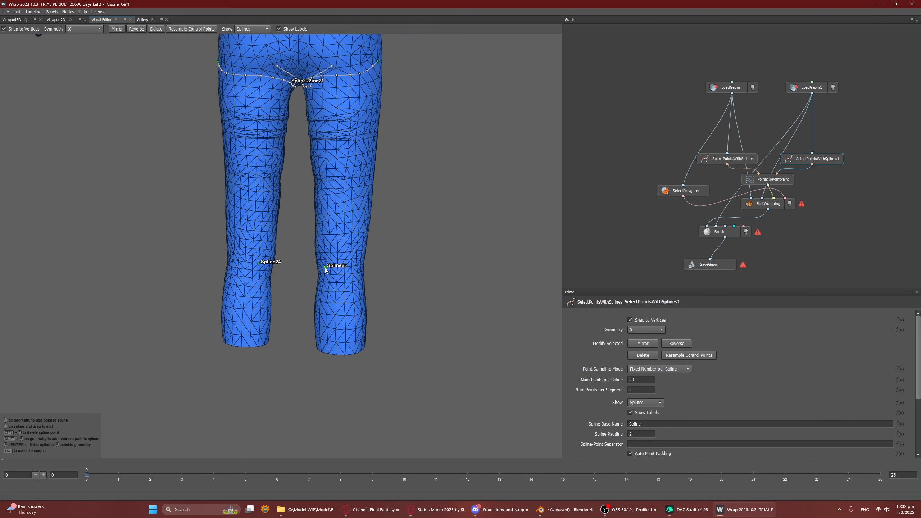
pyautogui.keyDown('shift'); pyautogui.click(351, 266); pyautogui.keyUp('shift')
pyautogui.moveTo(330, 275); pyautogui.dragTo(345, 267)
pyautogui.click(377, 257)
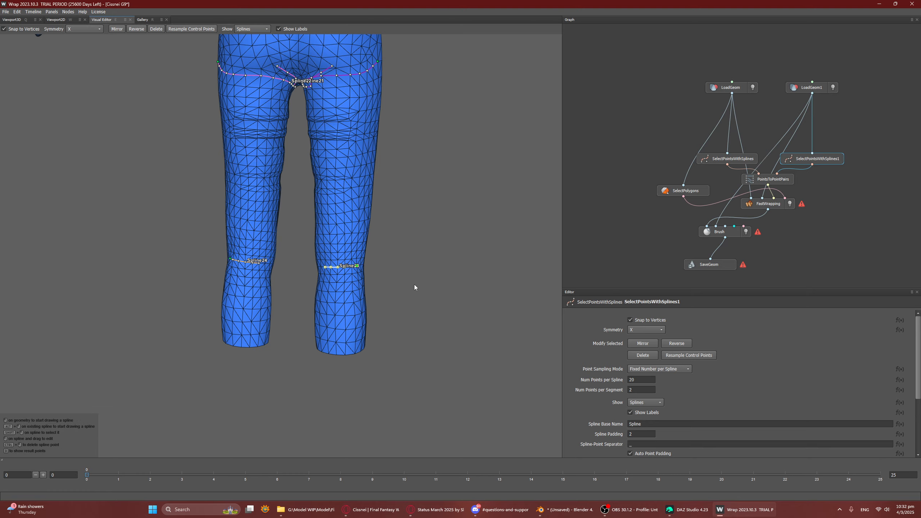
# Step: Draw a symmetric spline around the front of the leg just below the kneecap, removing the stray point near its inner end
pyautogui.moveTo(414, 284)
pyautogui.mouseDown()
pyautogui.moveTo(295, 229)
pyautogui.moveTo(192, 228)
pyautogui.moveTo(220, 296)
pyautogui.mouseUp()
pyautogui.scroll(3, 220, 296)
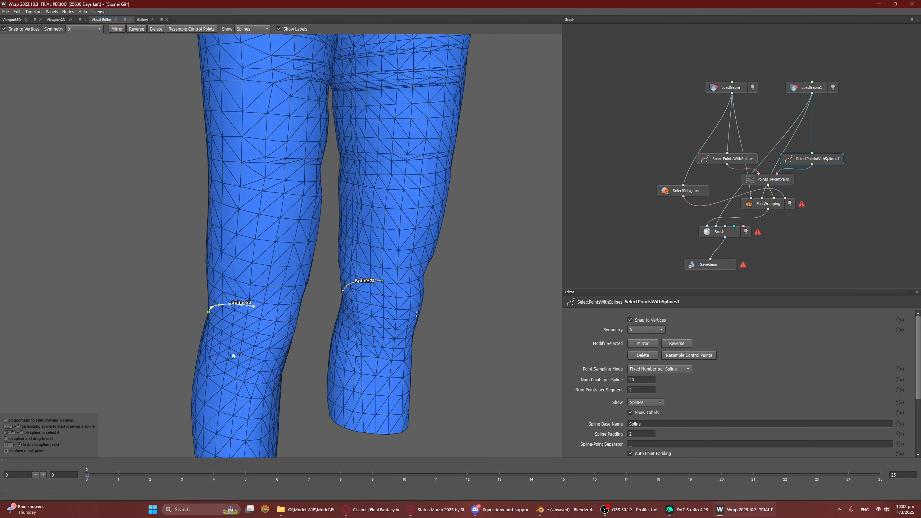
pyautogui.moveTo(221, 340); pyautogui.dragTo(282, 274)
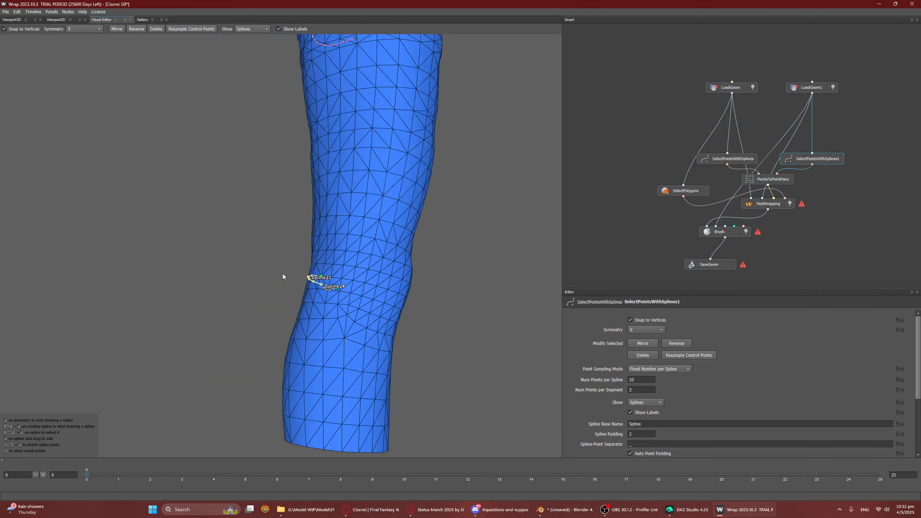
pyautogui.click(362, 272)
pyautogui.moveTo(352, 276); pyautogui.dragTo(190, 317)
pyautogui.click(250, 328)
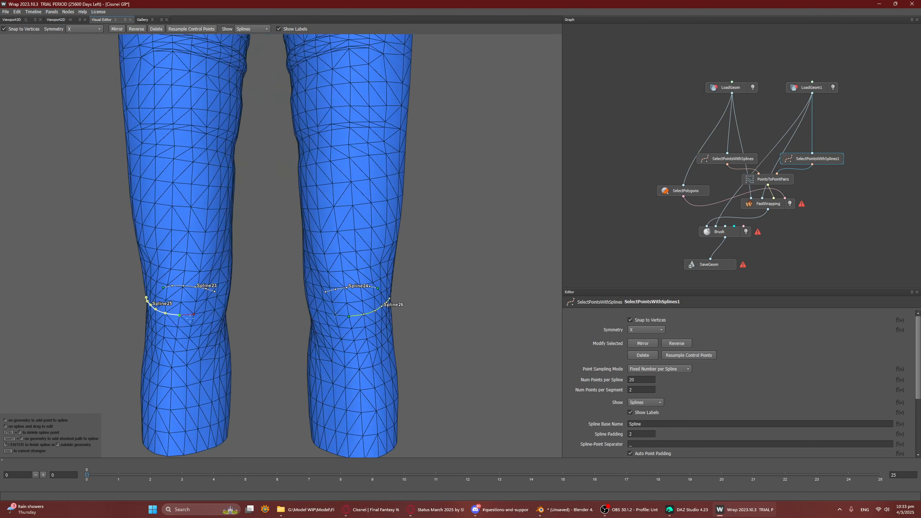
pyautogui.keyDown('shift'); pyautogui.click(193, 314); pyautogui.keyUp('shift')
pyautogui.keyDown('shift'); pyautogui.click(209, 311); pyautogui.keyUp('shift')
pyautogui.moveTo(205, 302); pyautogui.dragTo(206, 312)
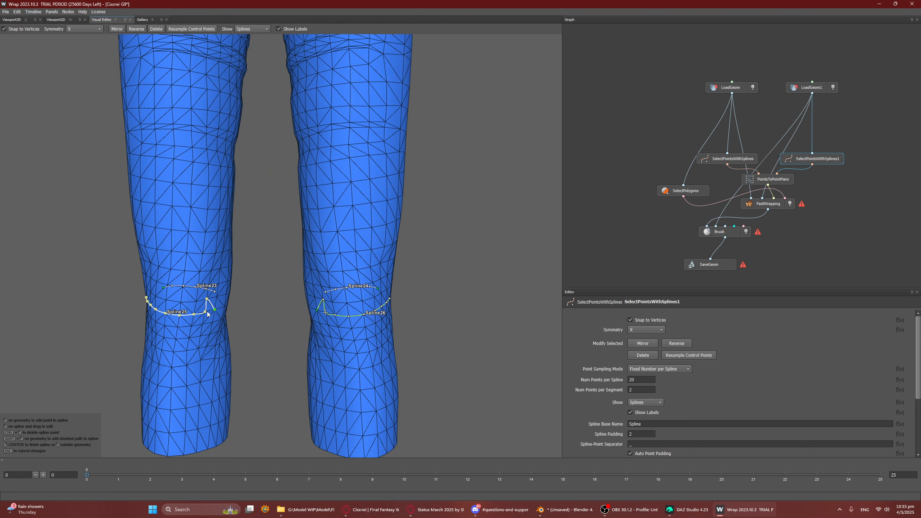
pyautogui.keyDown('ctrl'); pyautogui.click(206, 301); pyautogui.keyUp('ctrl')
pyautogui.click(229, 311)
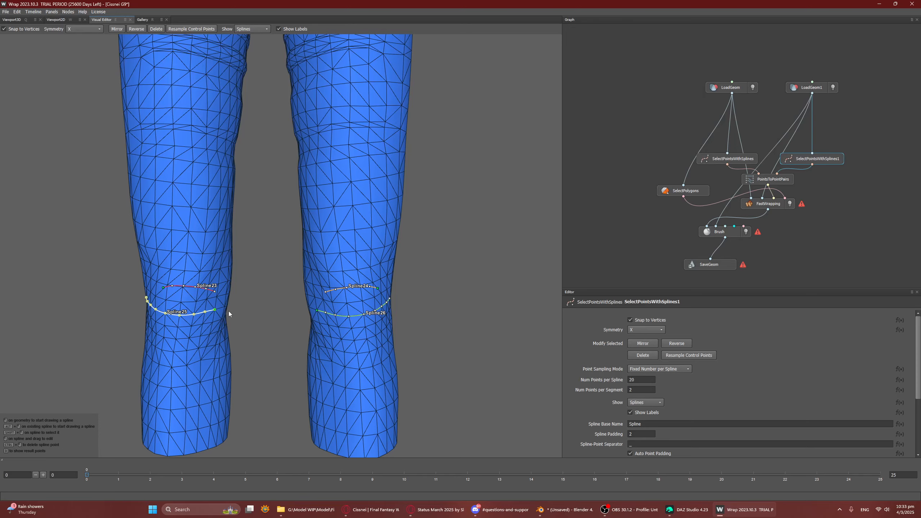
# Step: Compare the body splines of both meshes and rename all splines in SelectPointsWithSplines to make their numbering consecutive
pyautogui.scroll(-8, 231, 304)
pyautogui.scroll(6, 279, 235)
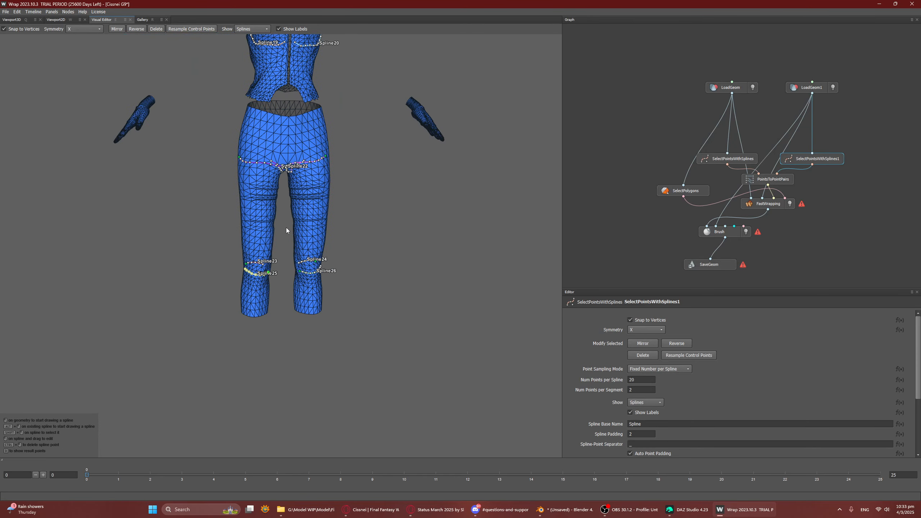
pyautogui.click(752, 165)
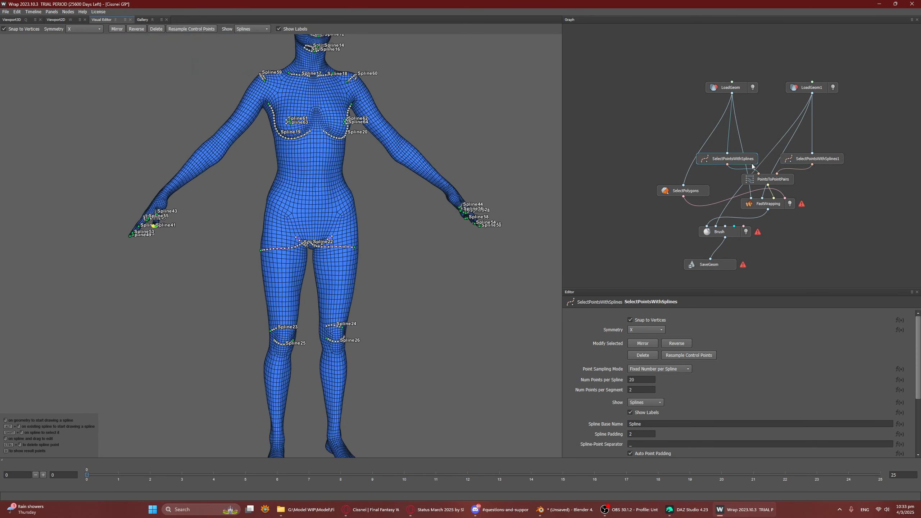
pyautogui.click(804, 160)
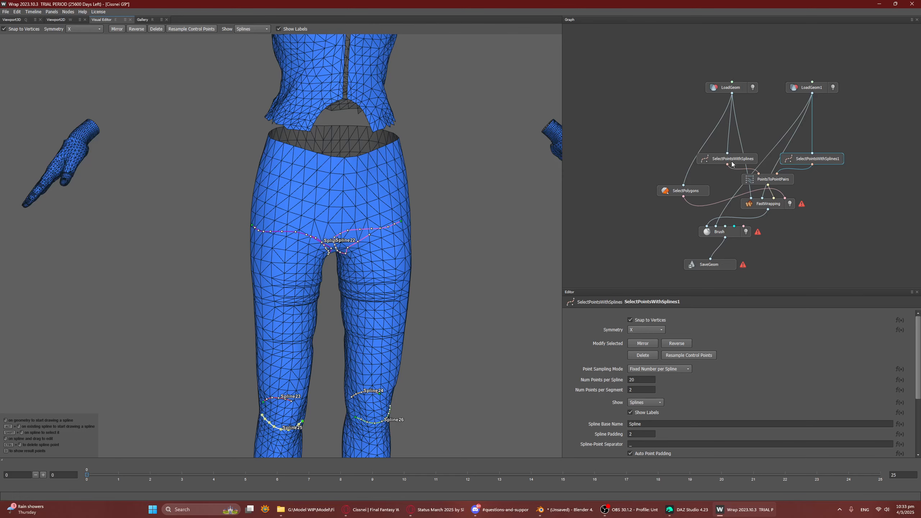
pyautogui.click(731, 163)
pyautogui.scroll(-3, 757, 360)
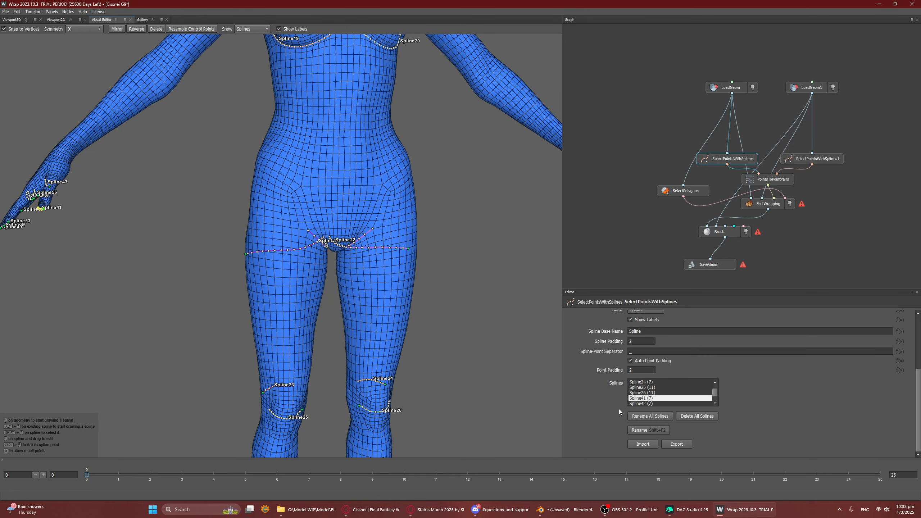
pyautogui.click(655, 417)
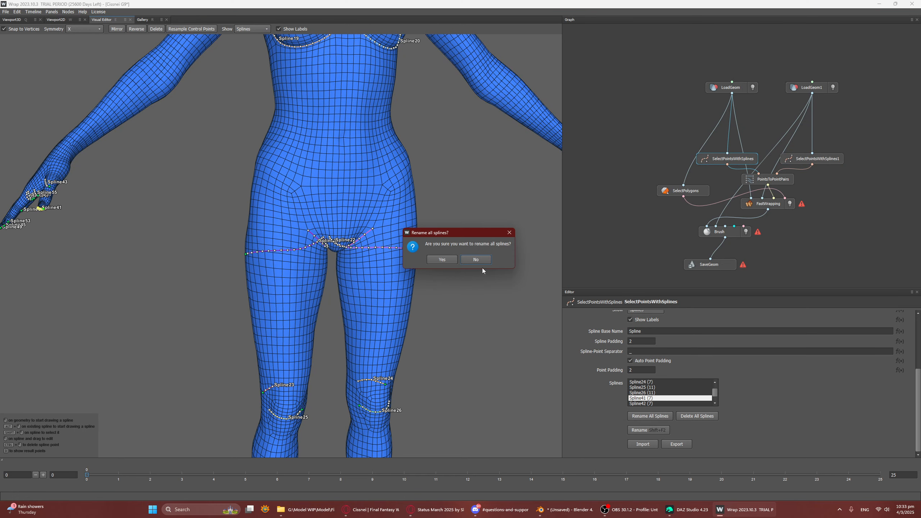
pyautogui.click(452, 261)
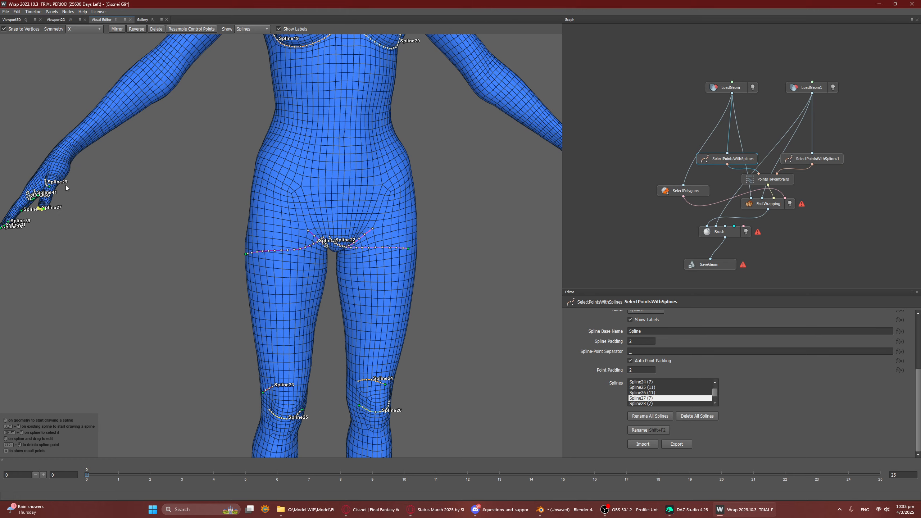
# Step: Check the Genesis hand splines, return to SelectPointsWithSplines1 and draw a spline across the tip of the gloved thumb
pyautogui.moveTo(108, 206); pyautogui.dragTo(228, 259, button='middle')
pyautogui.moveTo(228, 259); pyautogui.dragTo(341, 156)
pyautogui.click(831, 160)
pyautogui.scroll(4, 243, 276)
pyautogui.moveTo(340, 157); pyautogui.dragTo(334, 268, button='middle')
pyautogui.moveTo(333, 270); pyautogui.dragTo(256, 263)
pyautogui.scroll(5, 269, 263)
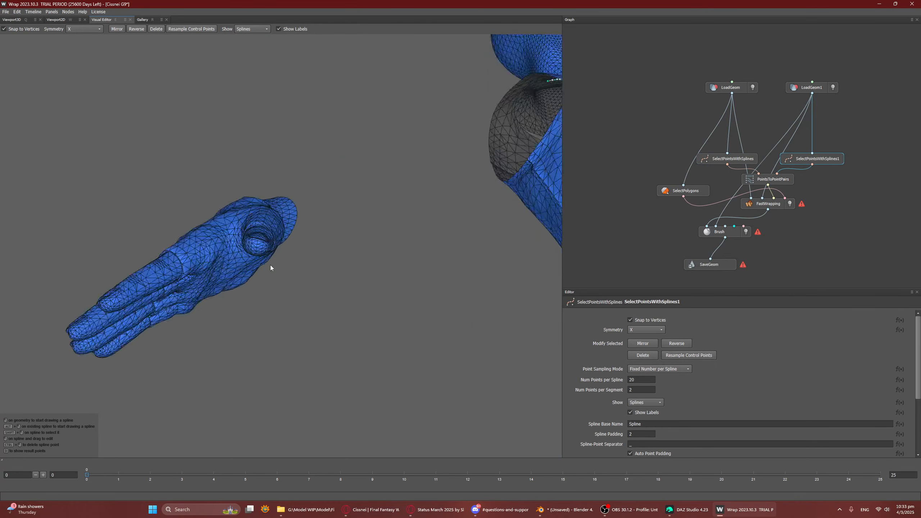
pyautogui.click(202, 235)
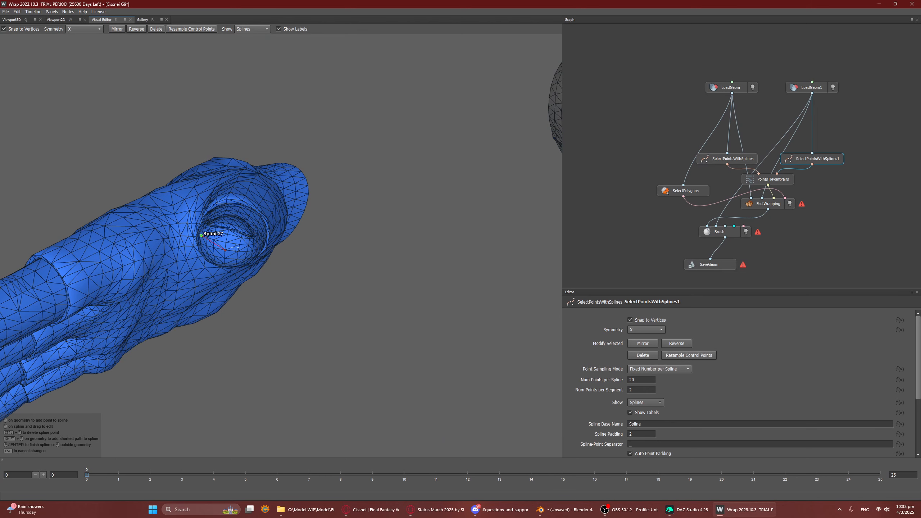
pyautogui.click(226, 242)
pyautogui.rightClick(247, 247)
# Step: Draw a spline over the web between the thumb and index finger of the gloved hand
pyautogui.moveTo(288, 206); pyautogui.dragTo(302, 207)
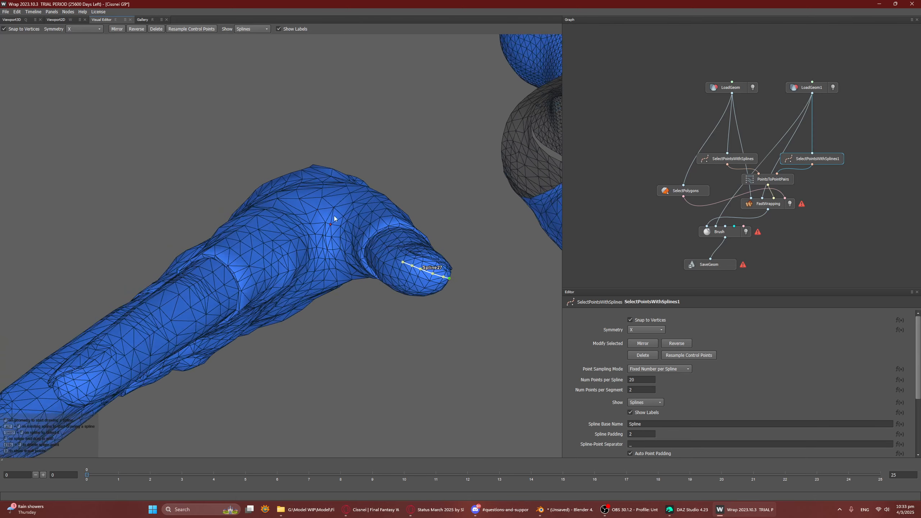
pyautogui.click(334, 210)
pyautogui.keyDown('shift'); pyautogui.click(332, 266); pyautogui.keyUp('shift')
pyautogui.rightClick(315, 265)
# Step: Draw a spline across the tip of the gloved index finger
pyautogui.moveTo(369, 218)
pyautogui.keyDown('alt'); pyautogui.mouseDown()
pyautogui.moveTo(368, 198)
pyautogui.moveTo(395, 223)
pyautogui.moveTo(375, 254)
pyautogui.mouseUp(); pyautogui.keyUp('alt')
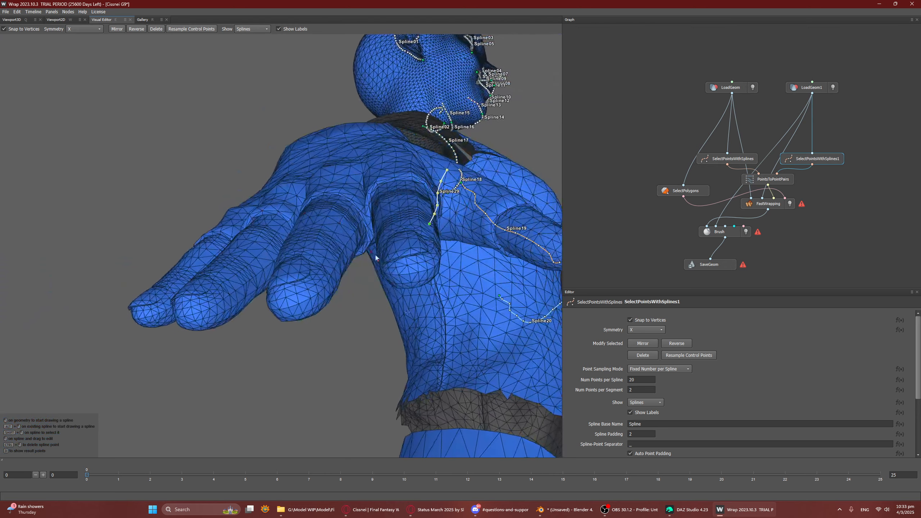
pyautogui.click(391, 275)
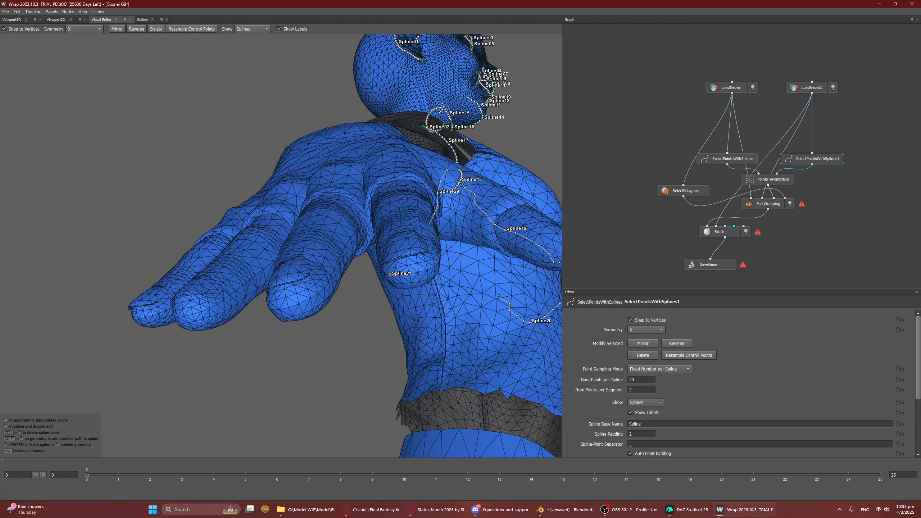
pyautogui.click(410, 274)
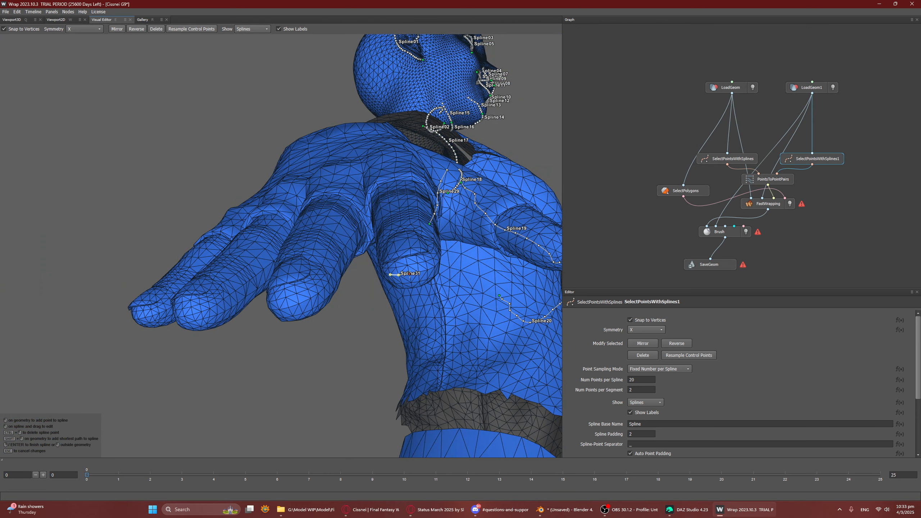
pyautogui.click(432, 269)
pyautogui.rightClick(431, 267)
# Step: Draw a spline through the web between the index and middle fingers, from the back of the hand to the palm
pyautogui.keyDown('alt'); pyautogui.moveTo(379, 194); pyautogui.dragTo(403, 184); pyautogui.keyUp('alt')
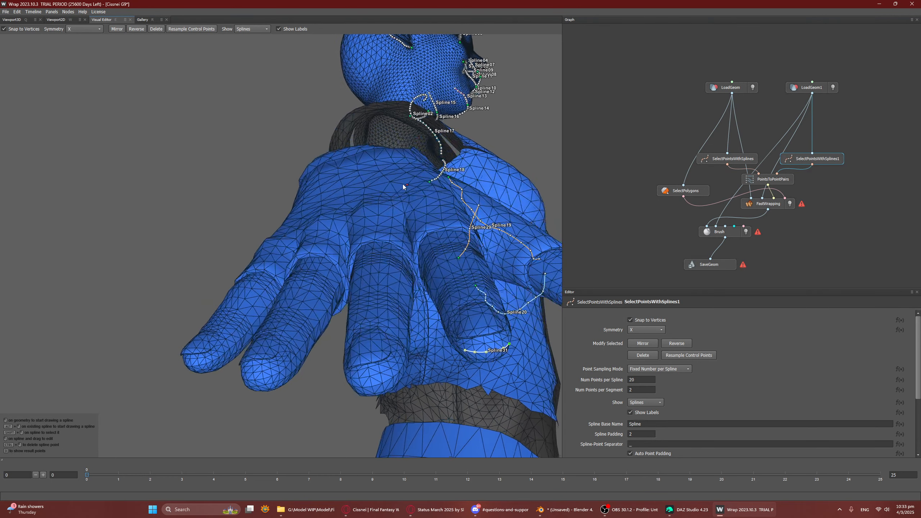
pyautogui.click(405, 218)
pyautogui.keyDown('alt'); pyautogui.moveTo(404, 218); pyautogui.dragTo(388, 183); pyautogui.keyUp('alt')
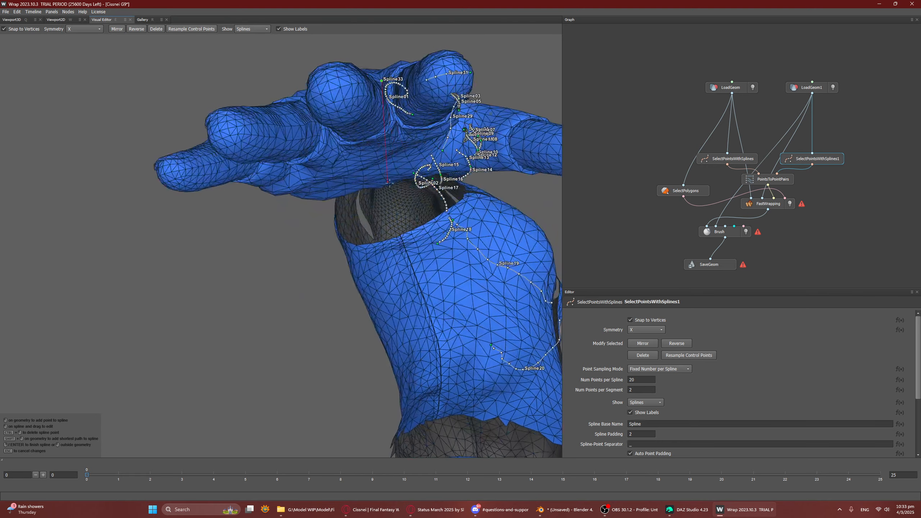
pyautogui.click(401, 133)
pyautogui.rightClick(402, 145)
# Step: Draw a spline across the tip of the gloved middle finger and straighten its midpoint along the fingertip
pyautogui.click(313, 98)
pyautogui.keyDown('shift'); pyautogui.click(352, 85); pyautogui.keyUp('shift')
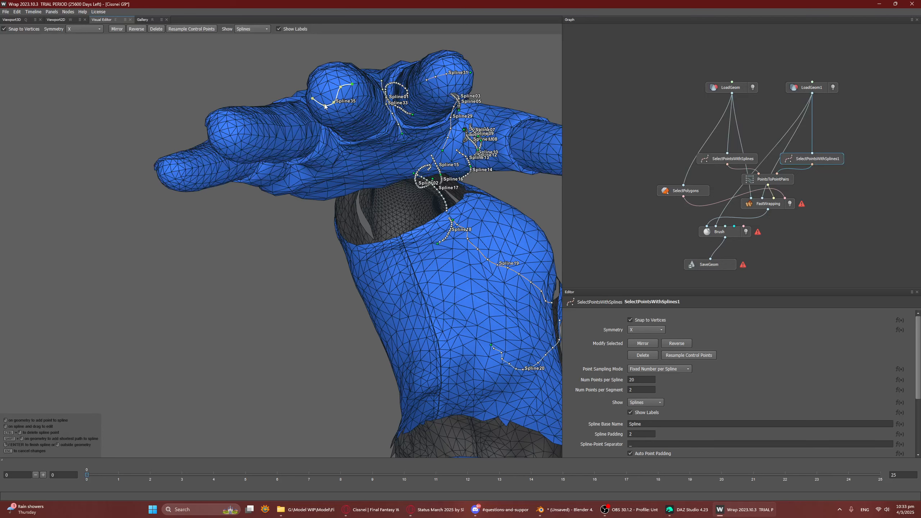
pyautogui.moveTo(325, 105); pyautogui.dragTo(328, 93)
pyautogui.rightClick(390, 166)
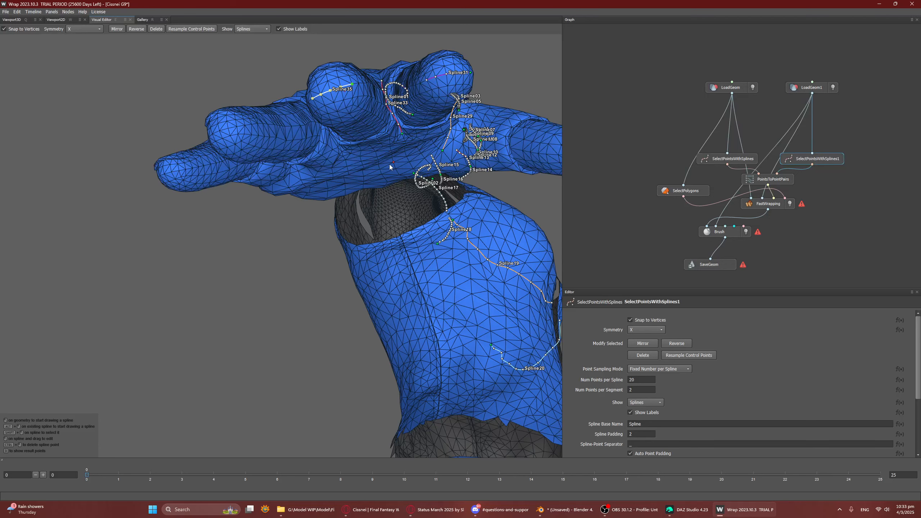
# Step: Draw a spline through the web between the middle and ring fingers, from the back of the gloved hand to the palm
pyautogui.keyDown('alt'); pyautogui.moveTo(381, 115); pyautogui.dragTo(413, 189); pyautogui.keyUp('alt')
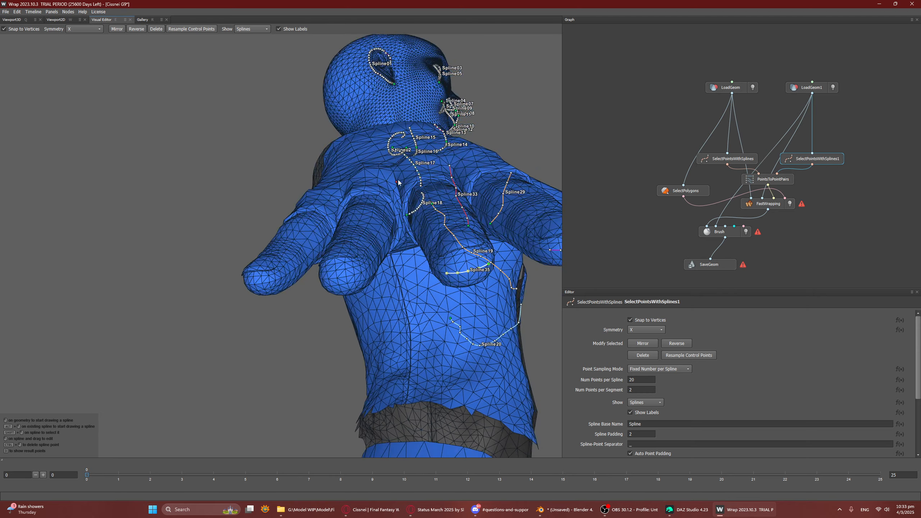
pyautogui.click(398, 180)
pyautogui.keyDown('alt'); pyautogui.moveTo(403, 232); pyautogui.dragTo(387, 168); pyautogui.keyUp('alt')
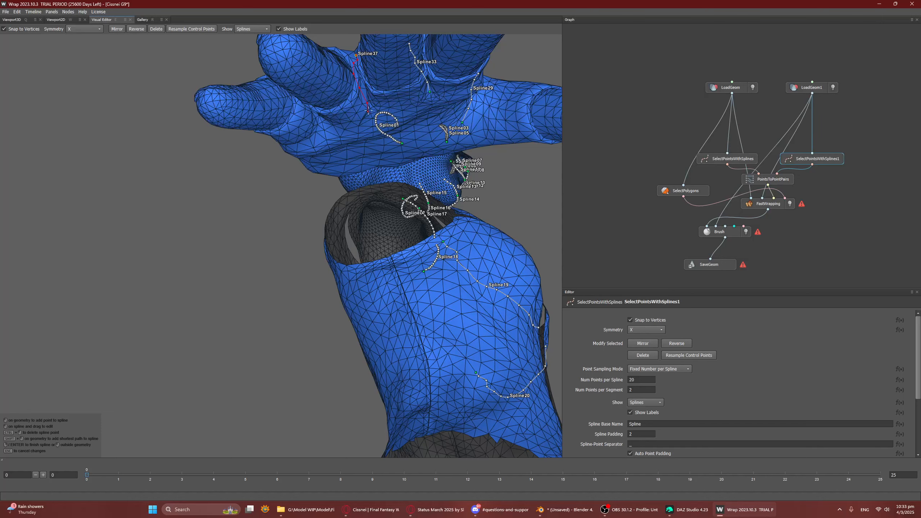
pyautogui.click(369, 108)
pyautogui.rightClick(370, 120)
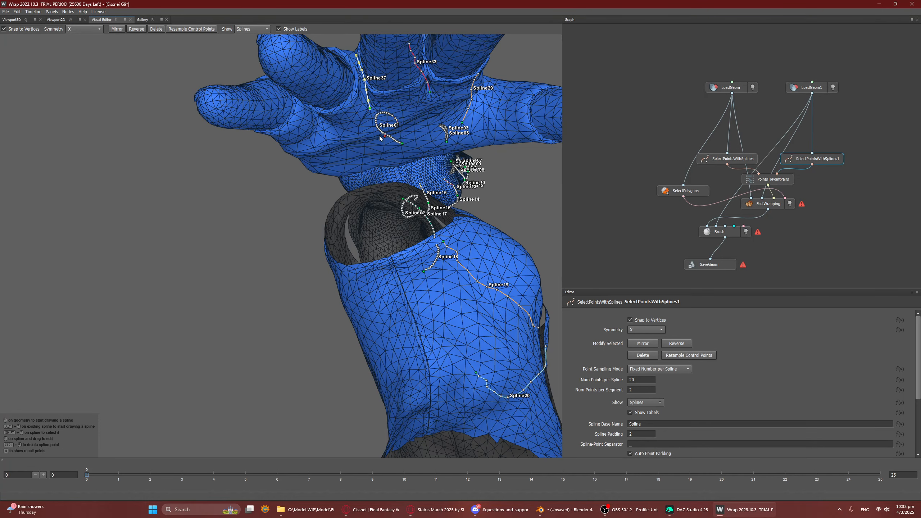
# Step: Draw a short spline across the tip of the gloved ring finger
pyautogui.keyDown('alt'); pyautogui.moveTo(379, 135); pyautogui.dragTo(362, 236); pyautogui.keyUp('alt')
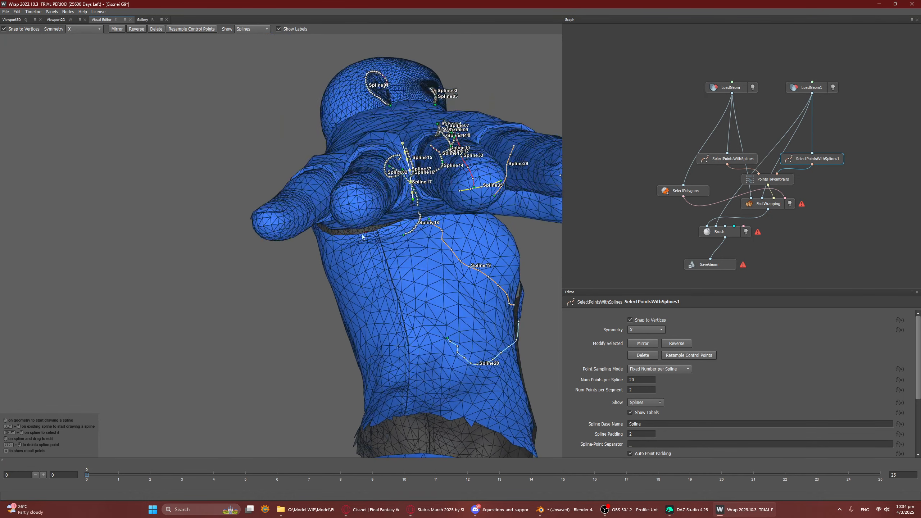
pyautogui.click(333, 208)
pyautogui.click(366, 202)
pyautogui.rightClick(377, 216)
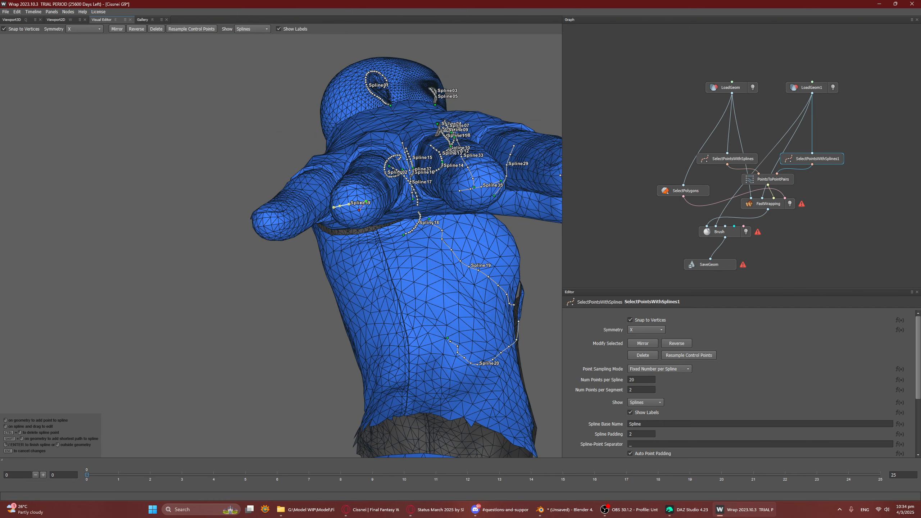
# Step: Draw a spline through the web between the ring and little fingers of the gloved hand
pyautogui.keyDown('alt'); pyautogui.moveTo(384, 219); pyautogui.dragTo(438, 241); pyautogui.keyUp('alt')
pyautogui.click(461, 228)
pyautogui.keyDown('shift'); pyautogui.click(455, 204); pyautogui.keyUp('shift')
pyautogui.rightClick(454, 205)
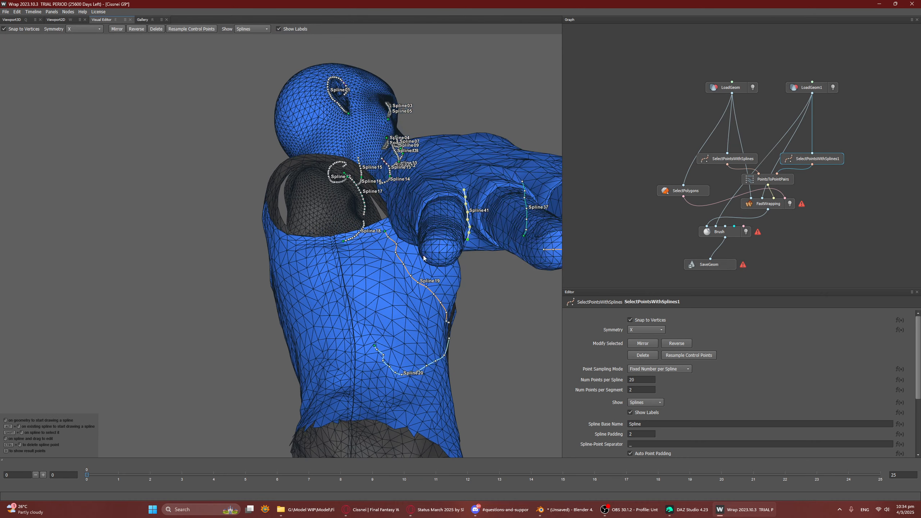
# Step: Draw a short spline across the tip of the gloved little finger
pyautogui.click(425, 251)
pyautogui.keyDown('shift'); pyautogui.click(454, 252); pyautogui.keyUp('shift')
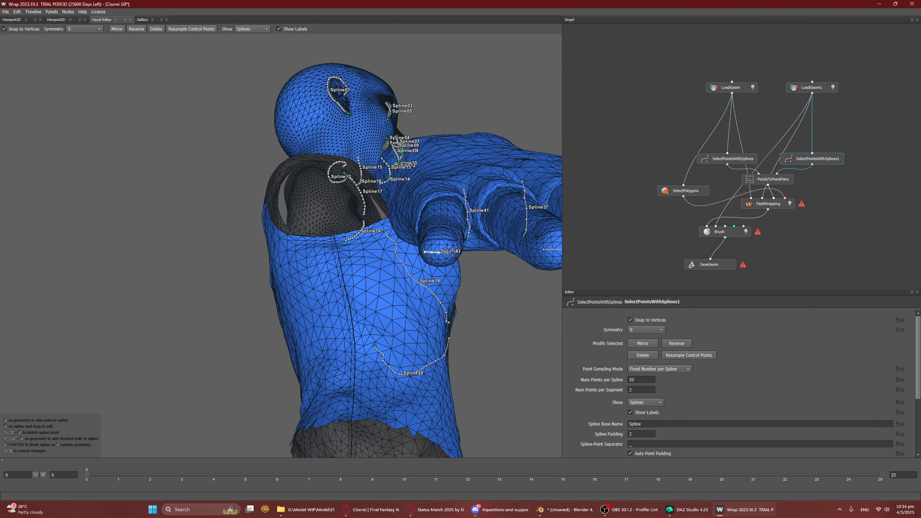
pyautogui.rightClick(453, 251)
# Step: Switch to SelectPointsWithSplines and delete the mirrored shoulder splines, Spline45 and Spline46, from the Genesis base
pyautogui.scroll(-4, 447, 242)
pyautogui.scroll(3, 371, 286)
pyautogui.keyDown('alt'); pyautogui.moveTo(382, 267); pyautogui.dragTo(408, 238); pyautogui.keyUp('alt')
pyautogui.keyDown('alt'); pyautogui.moveTo(408, 237); pyautogui.dragTo(309, 327, button='middle'); pyautogui.keyUp('alt')
pyautogui.keyDown('alt'); pyautogui.moveTo(435, 232); pyautogui.dragTo(380, 202); pyautogui.keyUp('alt')
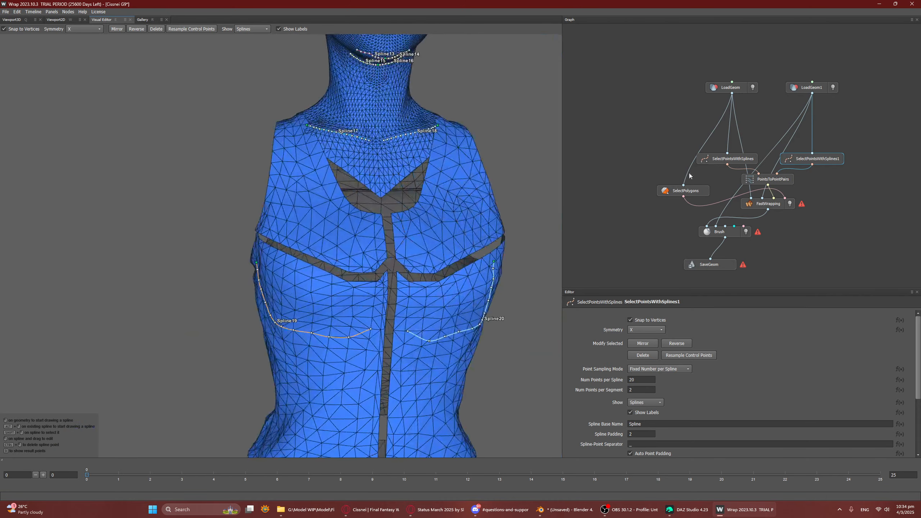
pyautogui.click(690, 176)
pyautogui.click(709, 160)
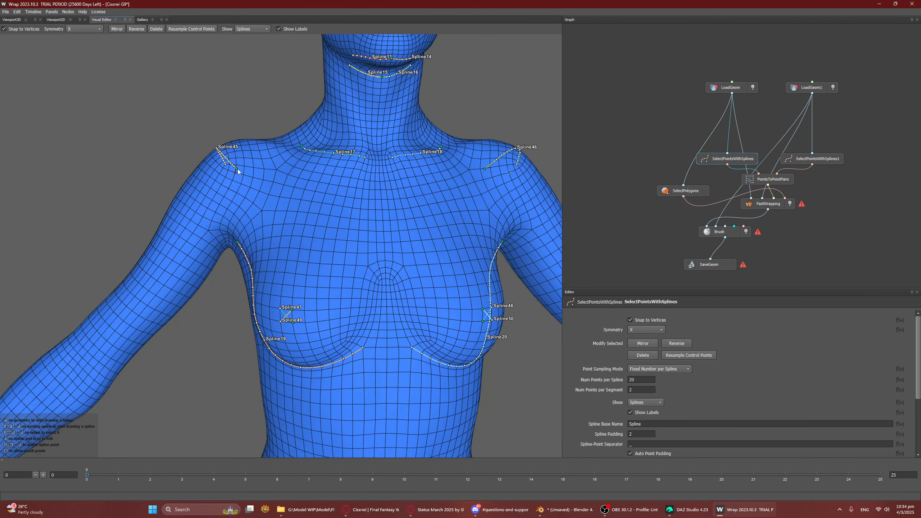
pyautogui.keyDown('shift'); pyautogui.click(221, 154); pyautogui.keyUp('shift')
pyautogui.click(786, 159)
pyautogui.click(756, 162)
pyautogui.click(649, 356)
pyautogui.click(648, 356)
# Step: Rename all splines of the Genesis base so their numbering is consecutive again
pyautogui.scroll(-3, 743, 399)
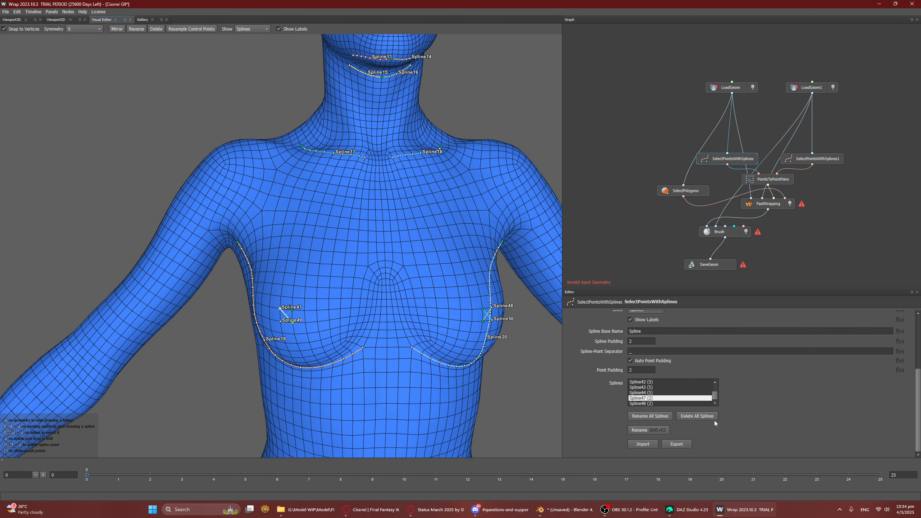
pyautogui.click(666, 417)
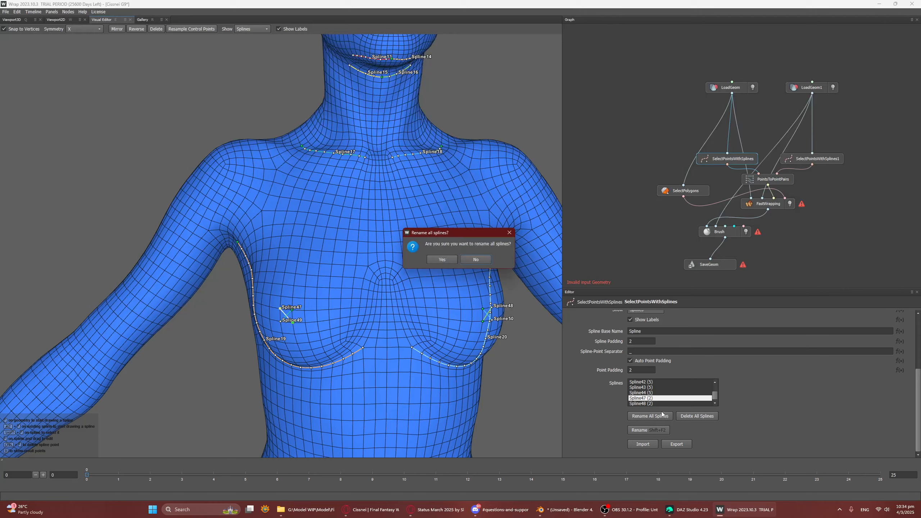
pyautogui.click(442, 260)
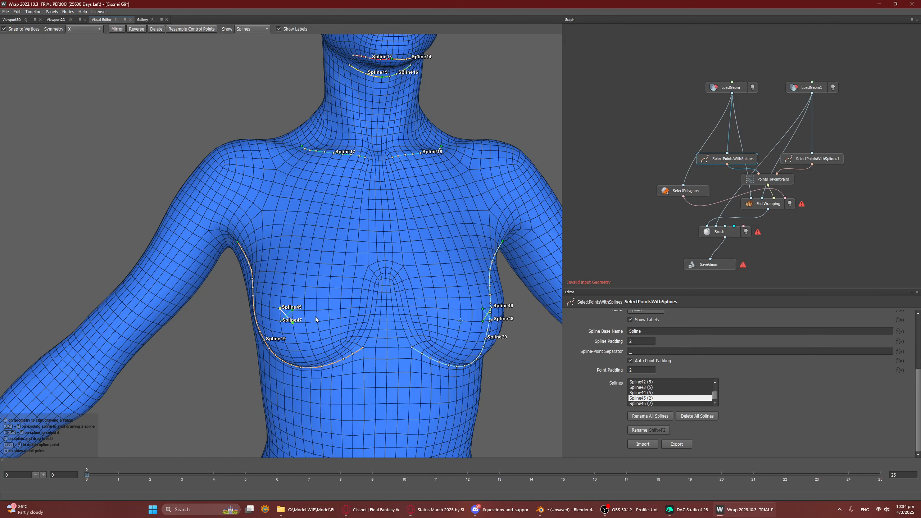
# Step: Compare the Genesis breast splines and try to draw the first short diagonal spline on the target's clothed breast in SelectPointsWithSplines1
pyautogui.click(793, 162)
pyautogui.scroll(-4, 314, 323)
pyautogui.keyDown('alt'); pyautogui.moveTo(314, 322); pyautogui.dragTo(453, 279); pyautogui.keyUp('alt')
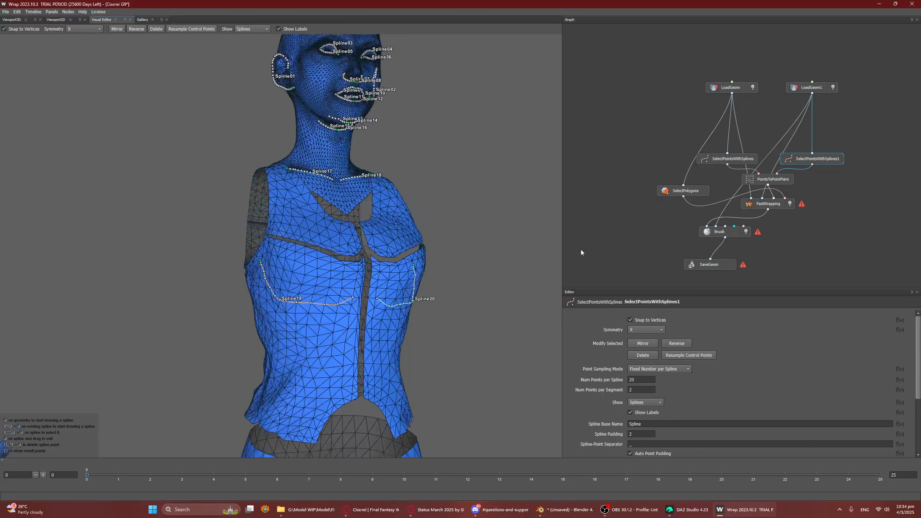
pyautogui.click(734, 162)
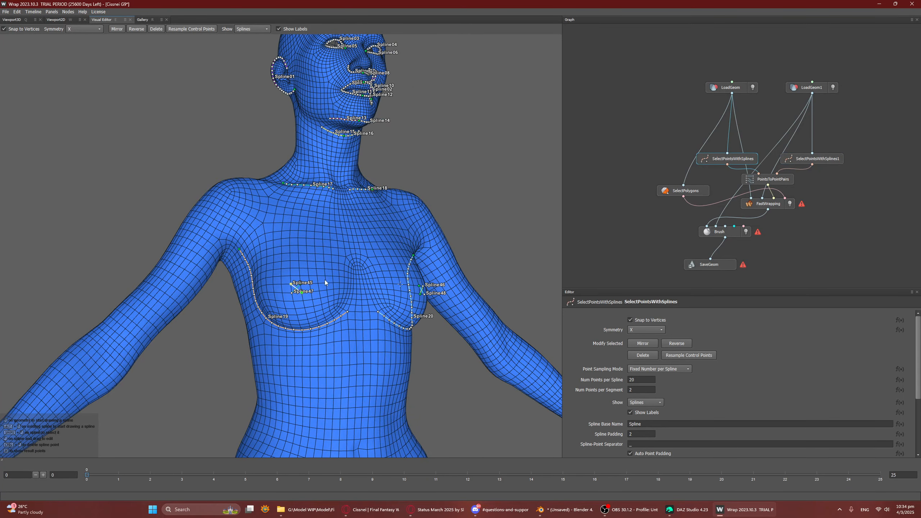
pyautogui.scroll(6, 323, 306)
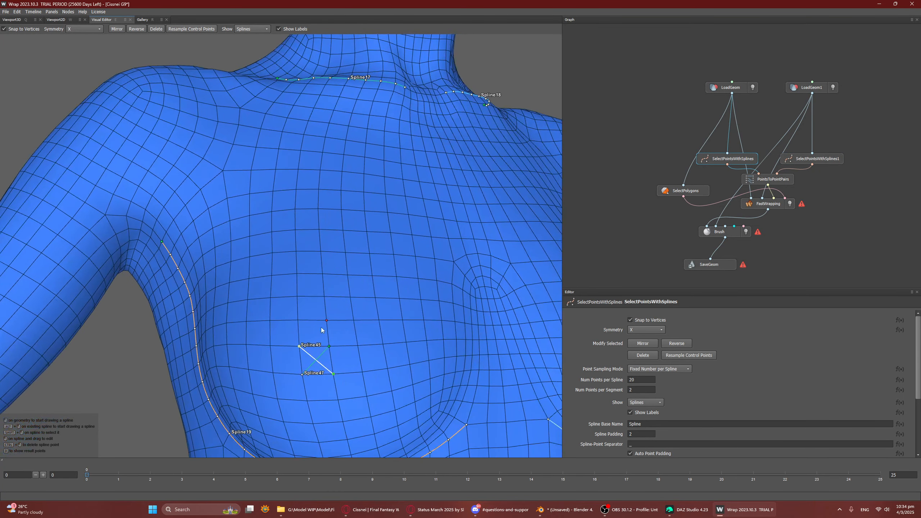
pyautogui.click(788, 162)
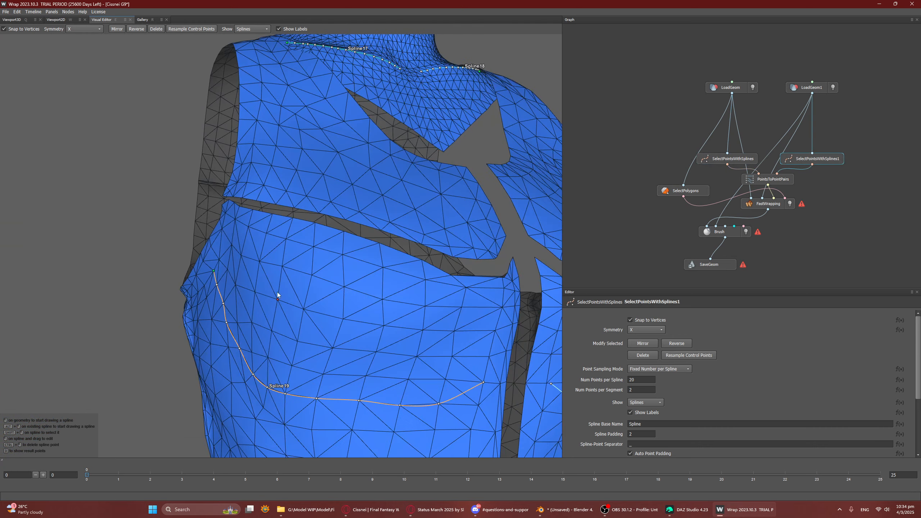
pyautogui.scroll(-5, 262, 292)
pyautogui.moveTo(339, 257)
pyautogui.mouseDown(button='middle')
pyautogui.moveTo(302, 270)
pyautogui.moveTo(285, 265)
pyautogui.moveTo(355, 255)
pyautogui.mouseUp(button='middle')
pyautogui.click(302, 255)
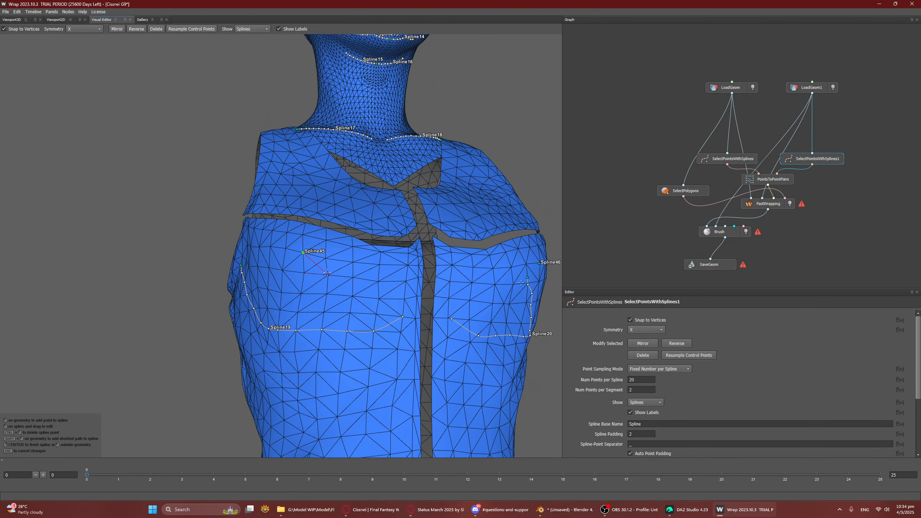
pyautogui.doubleClick(327, 273)
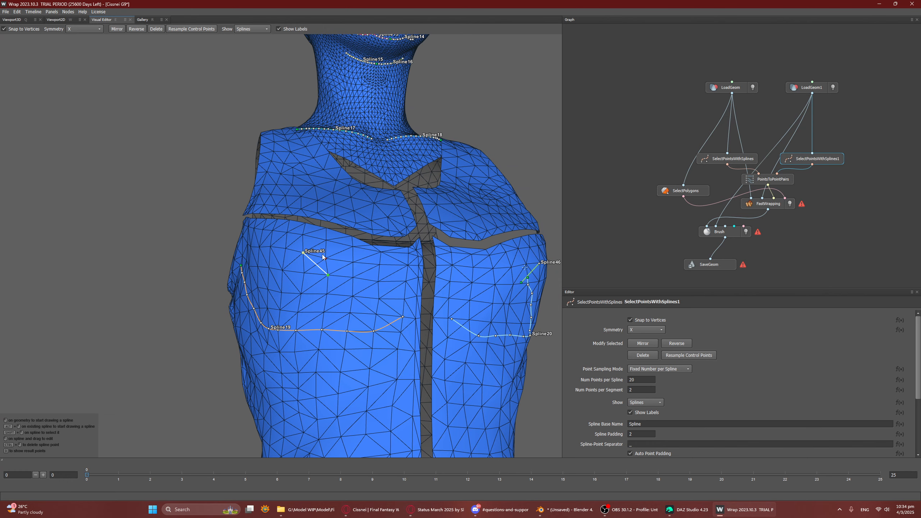
# Step: Check the Genesis breast splines again and try to draw a second short diagonal crossing the first on the clothed breast
pyautogui.click(749, 158)
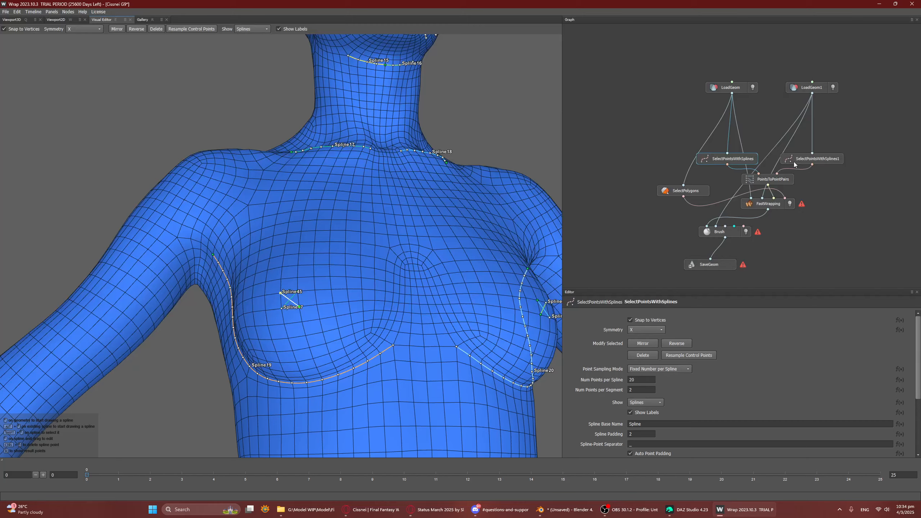
pyautogui.click(794, 163)
pyautogui.click(310, 274)
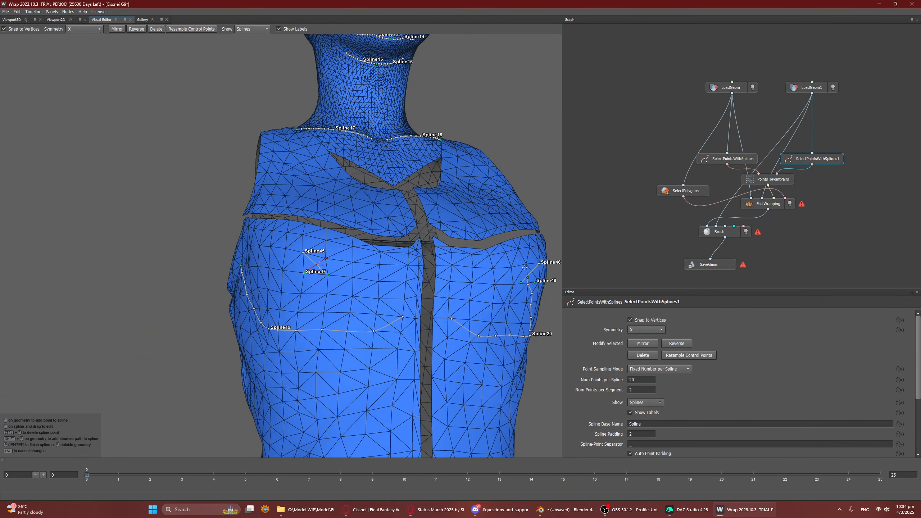
pyautogui.click(322, 262)
pyautogui.rightClick(366, 261)
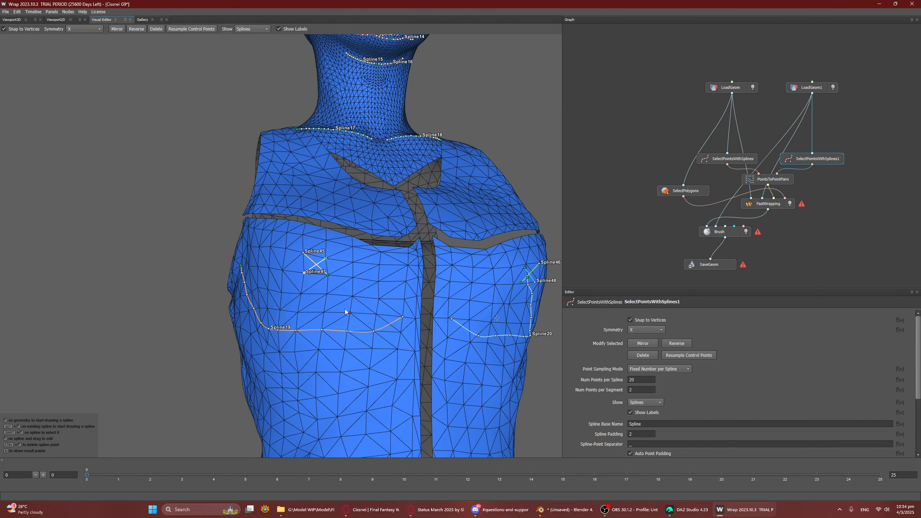
pyautogui.keyDown('alt'); pyautogui.moveTo(345, 309); pyautogui.dragTo(250, 314); pyautogui.keyUp('alt')
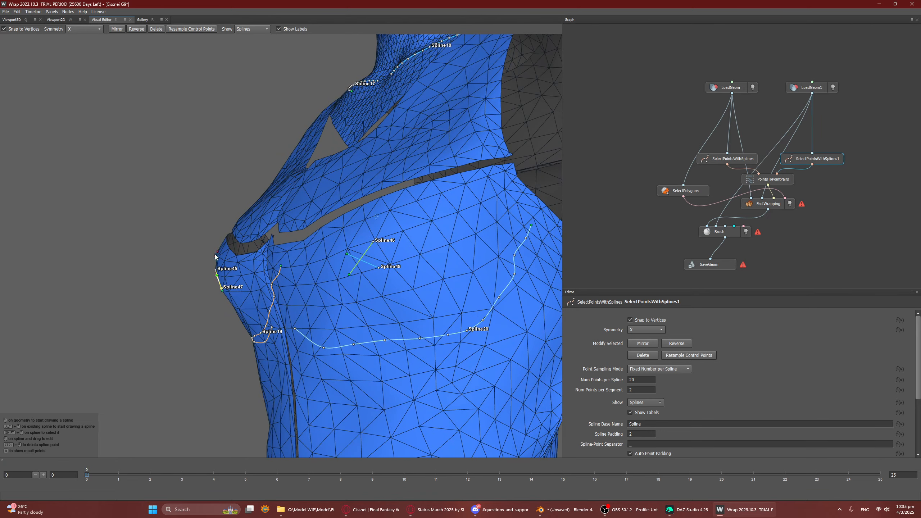
pyautogui.keyDown('alt'); pyautogui.moveTo(230, 264); pyautogui.dragTo(324, 252); pyautogui.keyUp('alt')
# Step: Undo both diagonal splines on the target's clothed breast
pyautogui.hotkey('ctrl', 'z')
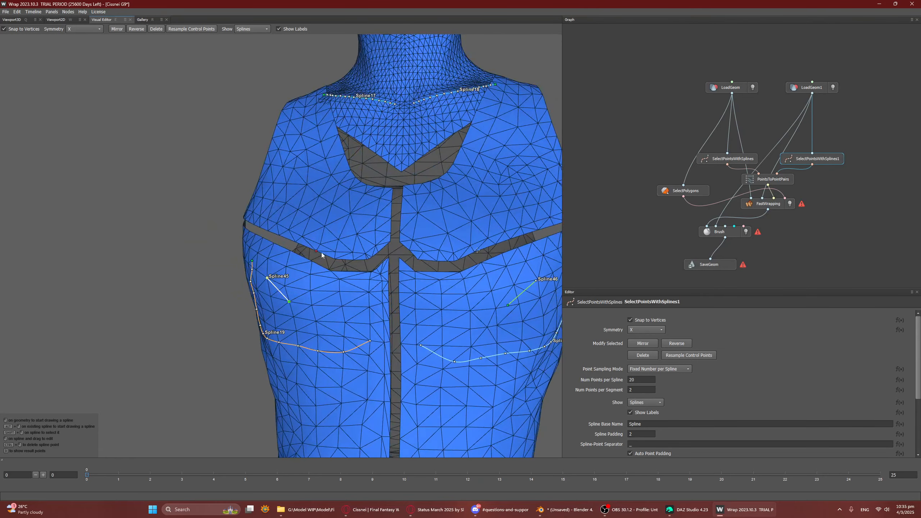
pyautogui.hotkey('ctrl', 'z')
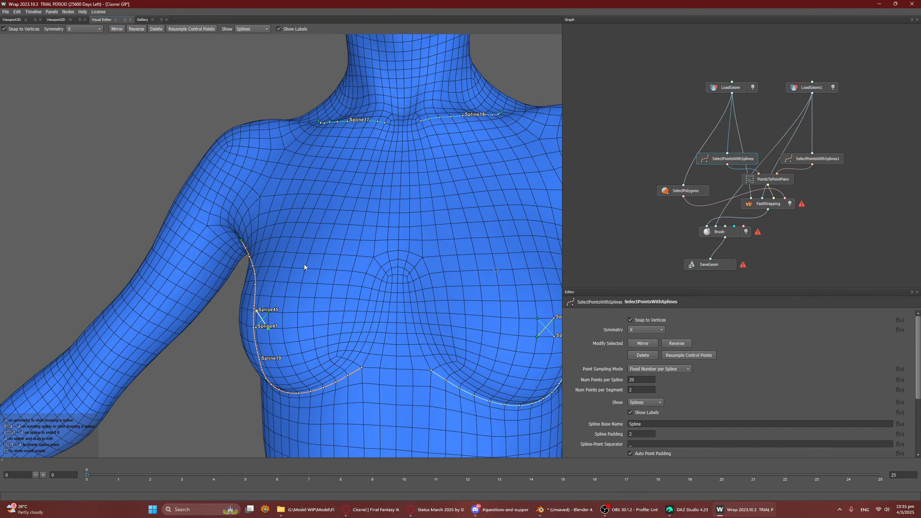
pyautogui.hotkey('ctrl', 'z')
pyautogui.hotkey('ctrl', 'z')
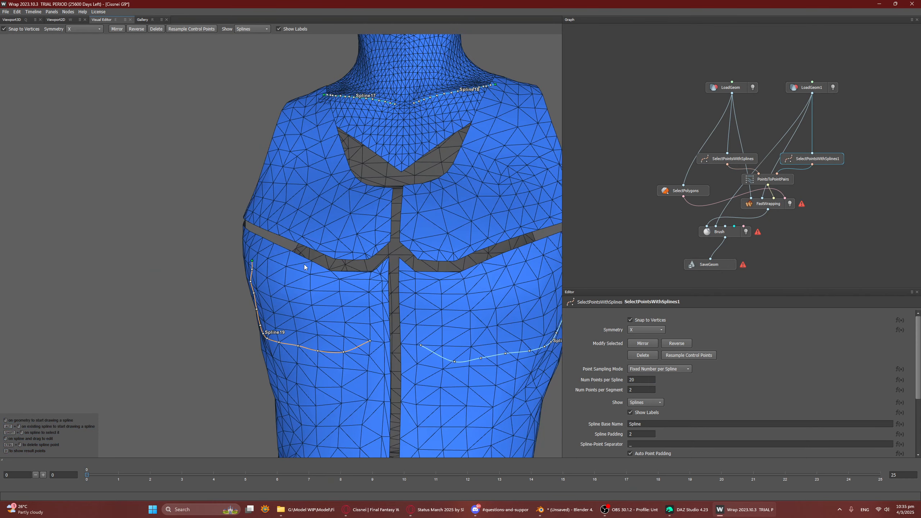
# Step: Draw two short diagonal splines crossing each other, slightly higher on the target's clothed breast
pyautogui.click(268, 258)
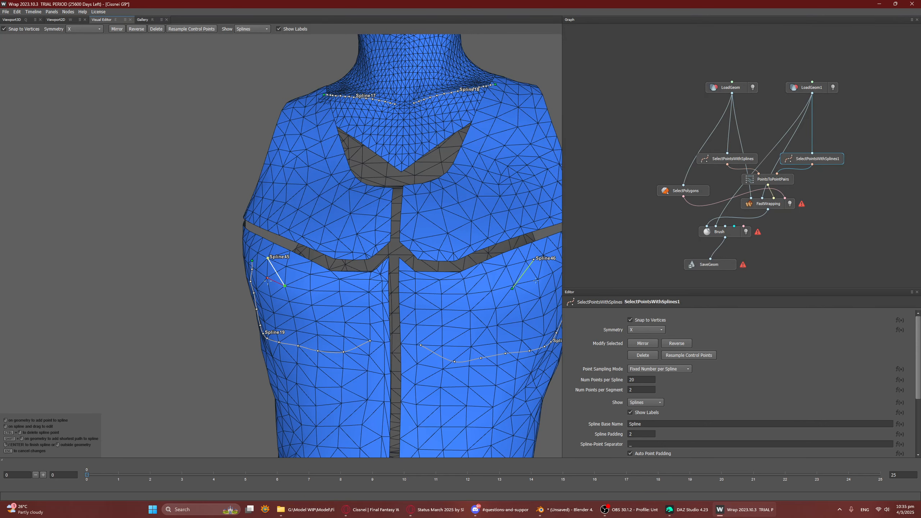
pyautogui.rightClick(268, 282)
pyautogui.click(267, 278)
pyautogui.click(285, 266)
pyautogui.rightClick(289, 269)
# Step: Compare the spline layout on the whole Genesis base with that on the Cissnei target
pyautogui.scroll(-3, 291, 271)
pyautogui.moveTo(276, 267); pyautogui.dragTo(355, 264, button='middle')
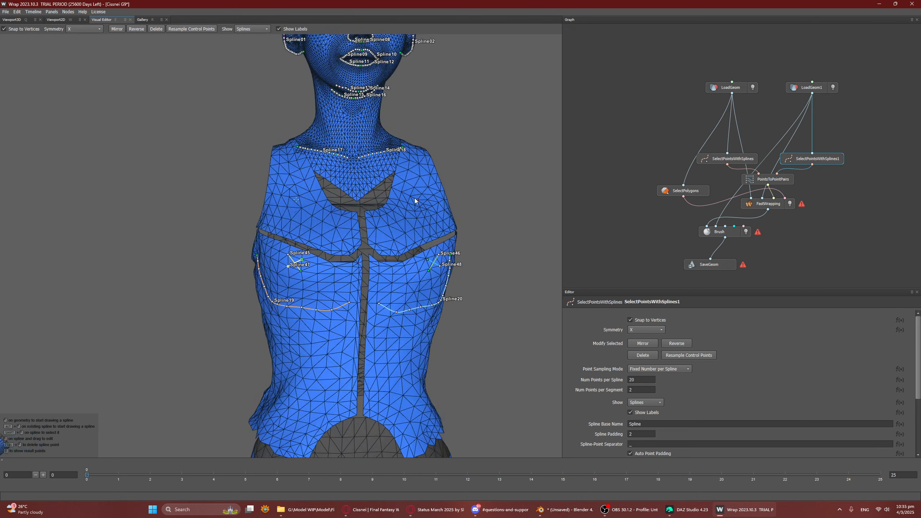
pyautogui.click(743, 159)
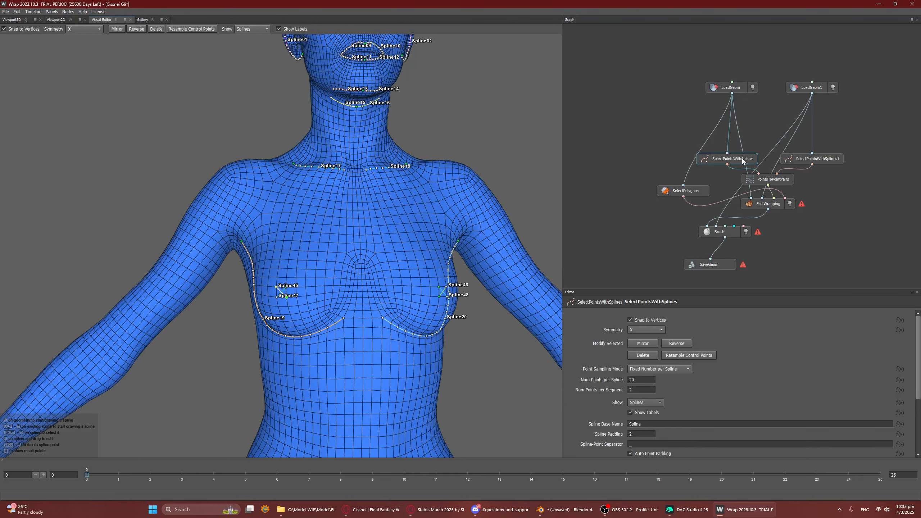
pyautogui.scroll(-5, 318, 245)
pyautogui.moveTo(344, 289)
pyautogui.mouseDown(button='middle')
pyautogui.moveTo(370, 299)
pyautogui.moveTo(343, 292)
pyautogui.mouseUp(button='middle')
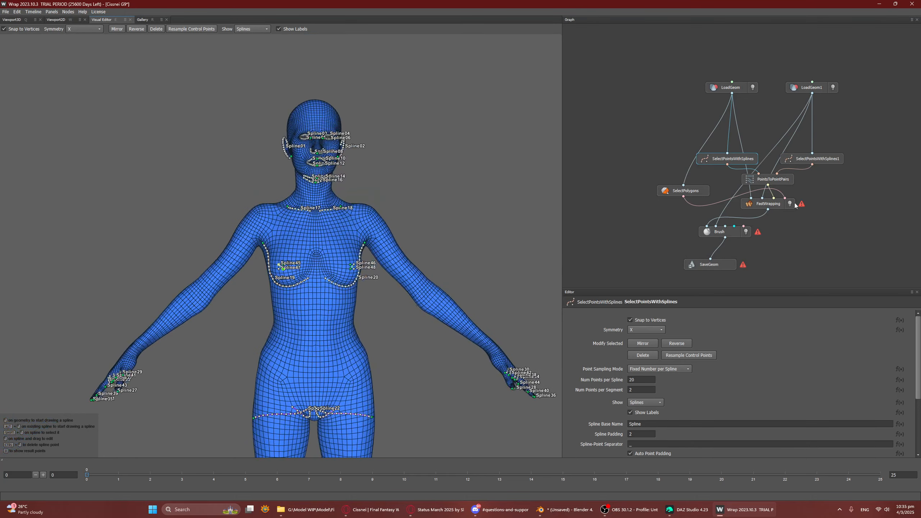
pyautogui.click(794, 159)
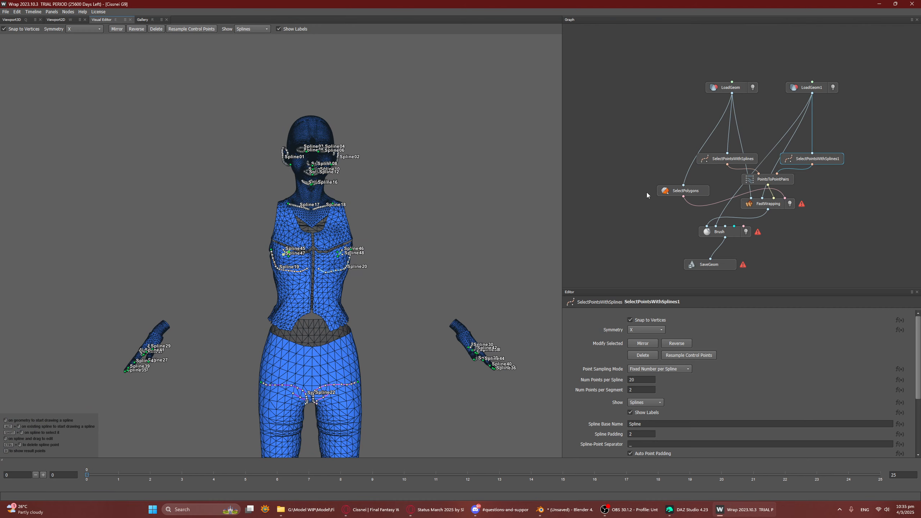
# Step: Clear the stray polygon selection on the Genesis legs in SelectPolygons, and inspect the target mesh in SelectPointsWithSplines1 for comparison
pyautogui.click(678, 192)
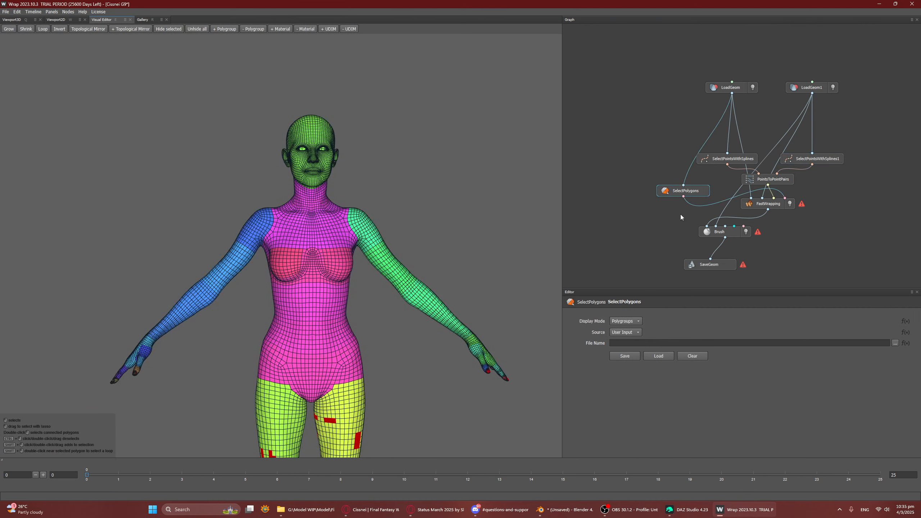
pyautogui.click(531, 233)
pyautogui.click(815, 159)
pyautogui.moveTo(381, 324)
pyautogui.mouseDown()
pyautogui.moveTo(352, 308)
pyautogui.moveTo(387, 318)
pyautogui.mouseUp()
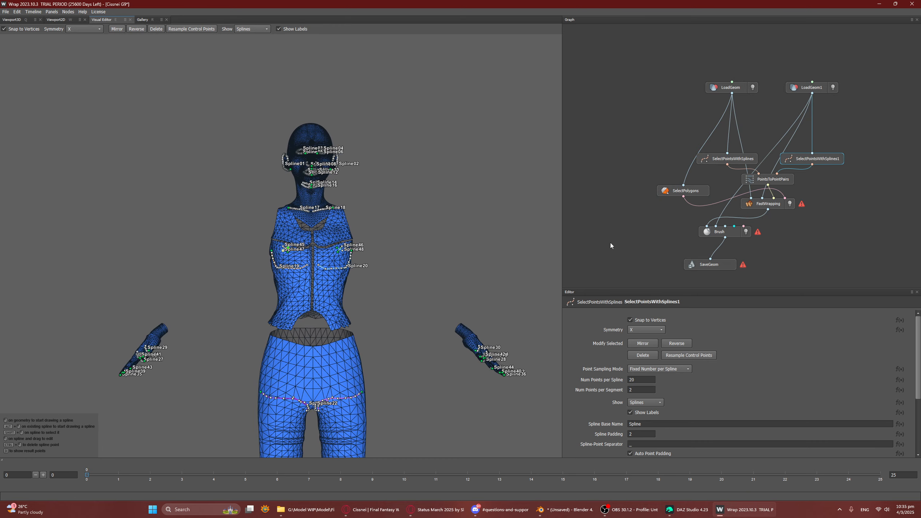
# Step: In SelectPolygons, lasso-select the polygons of the Genesis base's left arm from the shoulder down to the wrist
pyautogui.click(699, 193)
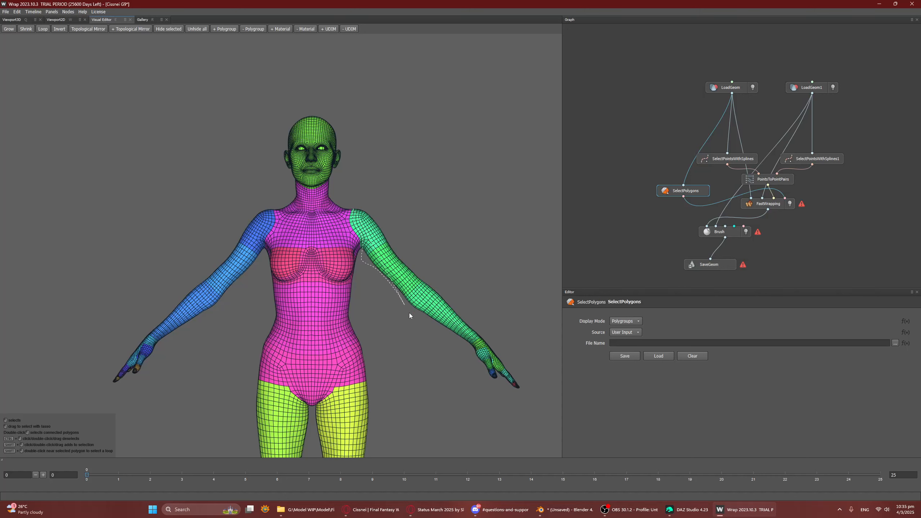
pyautogui.moveTo(409, 315)
pyautogui.mouseDown()
pyautogui.moveTo(445, 344)
pyautogui.moveTo(482, 332)
pyautogui.moveTo(489, 307)
pyautogui.moveTo(407, 208)
pyautogui.moveTo(403, 217)
pyautogui.mouseUp()
pyautogui.scroll(5, 394, 213)
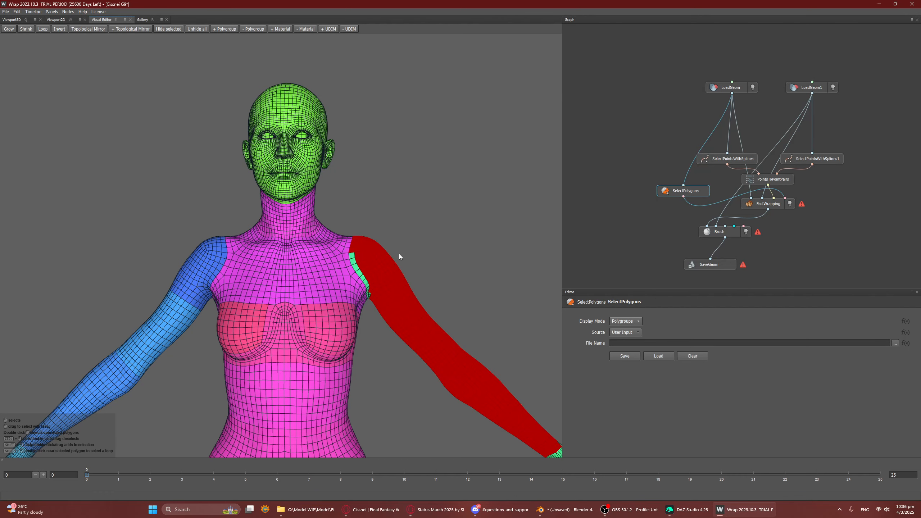
pyautogui.moveTo(457, 324); pyautogui.dragTo(402, 264, button='middle')
pyautogui.moveTo(496, 354)
pyautogui.keyDown('alt'); pyautogui.mouseDown()
pyautogui.moveTo(486, 375)
pyautogui.moveTo(500, 355)
pyautogui.mouseUp(); pyautogui.keyUp('alt')
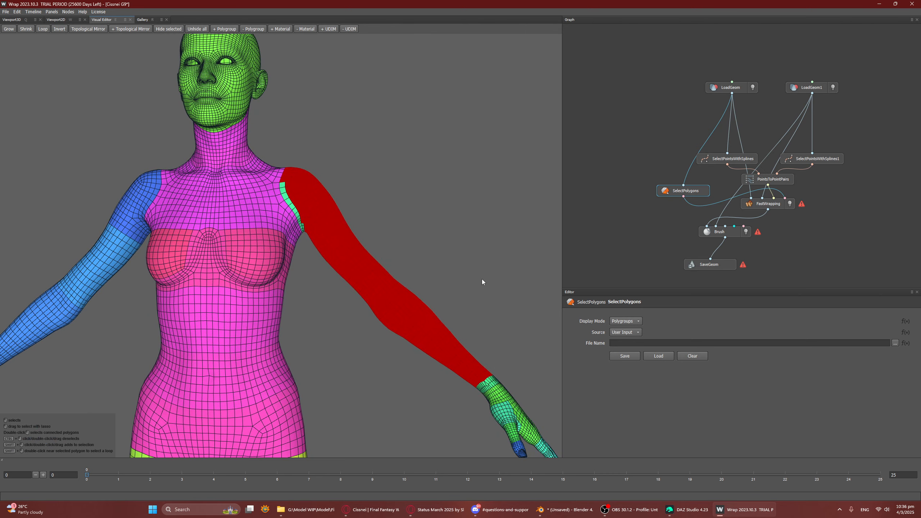
pyautogui.keyDown('alt'); pyautogui.moveTo(483, 279); pyautogui.dragTo(279, 48); pyautogui.keyUp('alt')
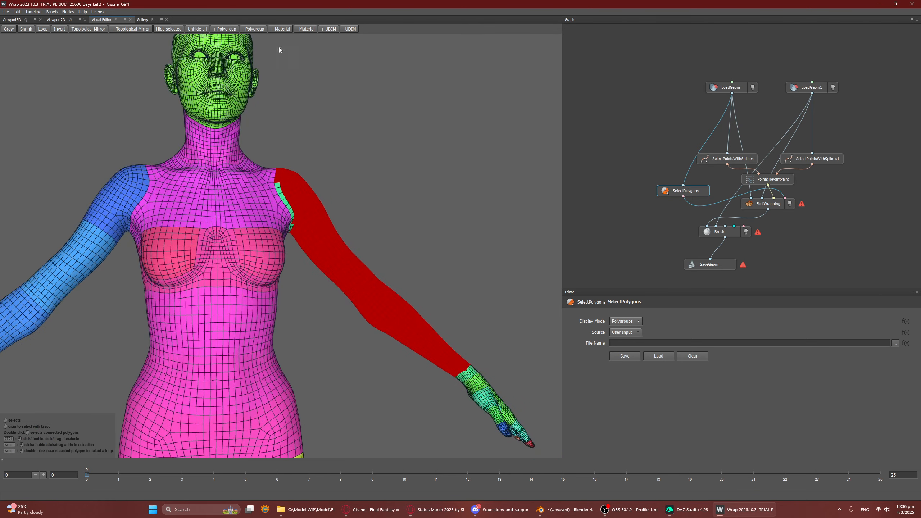
# Step: Add the l_shoulder polygroup to the arm selection, and inspect the arm's coverage from the front and back
pyautogui.click(233, 30)
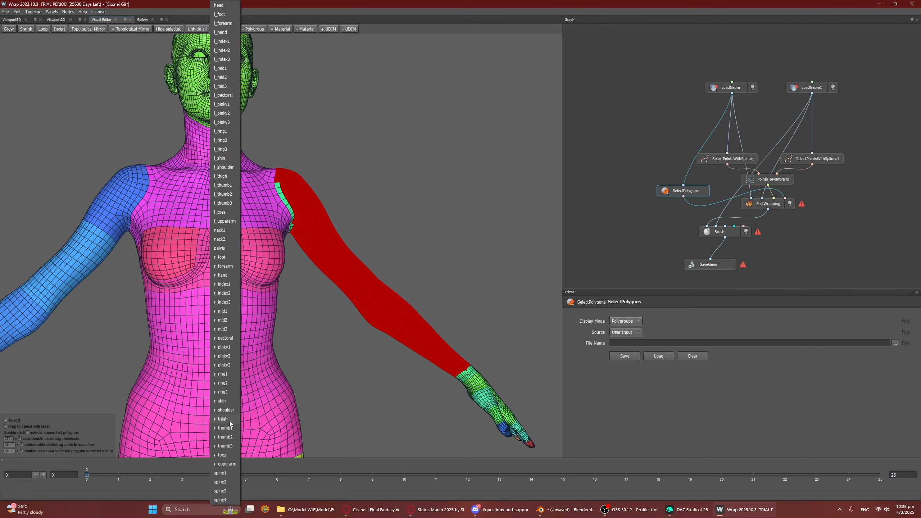
pyautogui.click(221, 167)
pyautogui.keyDown('alt'); pyautogui.moveTo(353, 203); pyautogui.dragTo(259, 193); pyautogui.keyUp('alt')
pyautogui.keyDown('alt'); pyautogui.moveTo(346, 287); pyautogui.dragTo(104, 352); pyautogui.keyUp('alt')
pyautogui.keyDown('alt'); pyautogui.moveTo(104, 352); pyautogui.dragTo(220, 297, button='middle'); pyautogui.keyUp('alt')
pyautogui.keyDown('alt'); pyautogui.moveTo(220, 297); pyautogui.dragTo(194, 314); pyautogui.keyUp('alt')
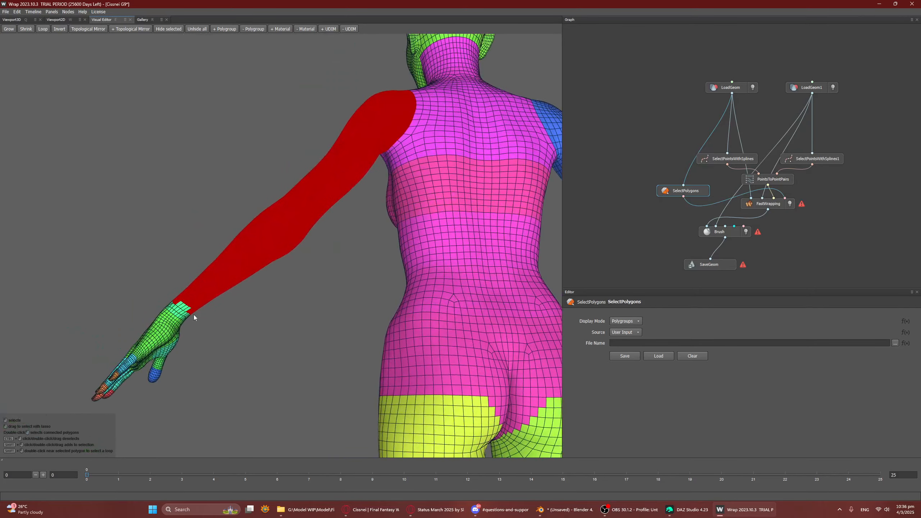
pyautogui.keyDown('alt'); pyautogui.moveTo(249, 278); pyautogui.dragTo(387, 315); pyautogui.keyUp('alt')
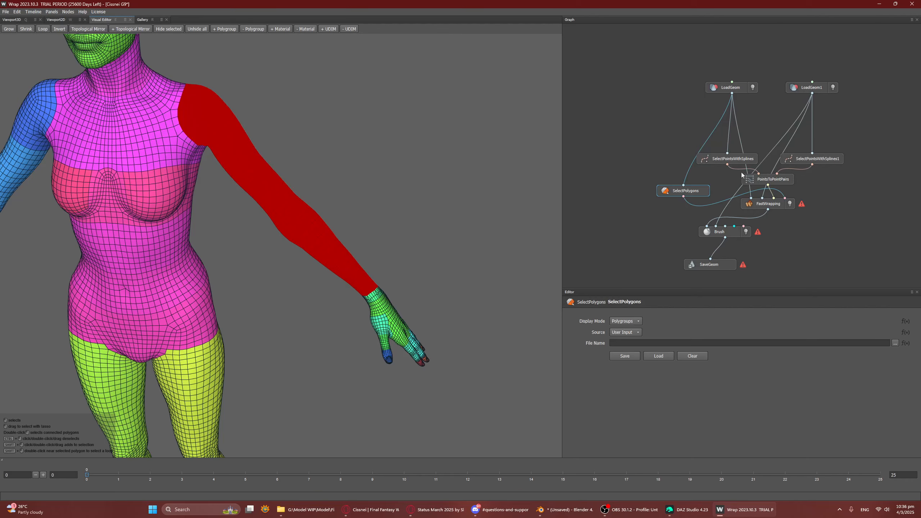
# Step: Deselect the wrist polygons that overlap the target's hand, comparing the arm selection with the FastWrapping overlay
pyautogui.click(755, 206)
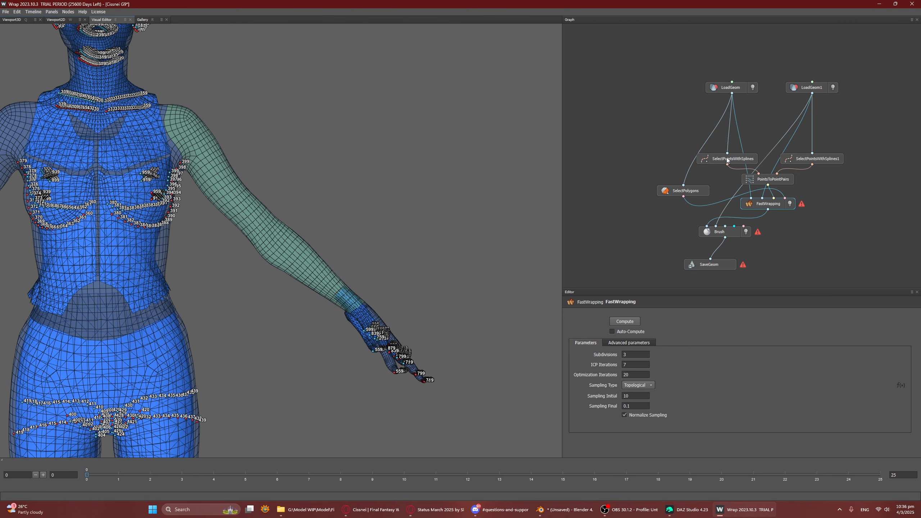
pyautogui.click(704, 191)
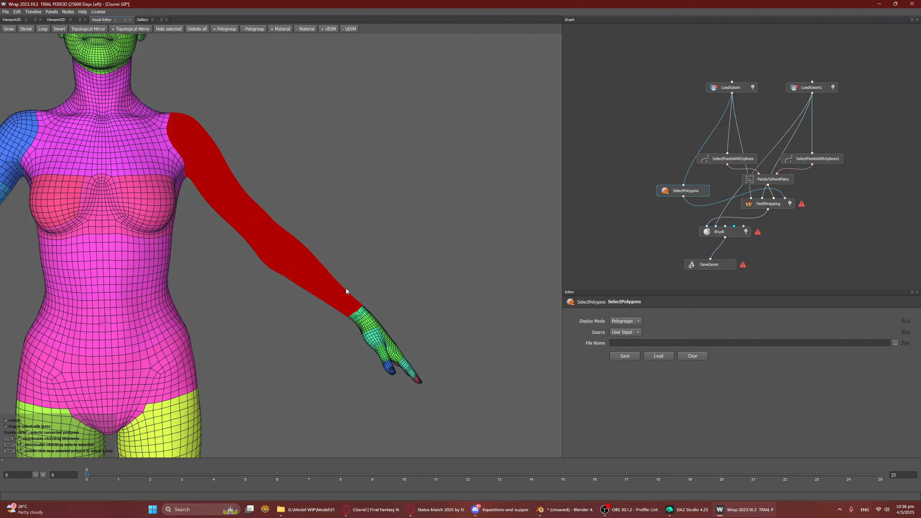
pyautogui.keyDown('ctrl'); pyautogui.moveTo(325, 311); pyautogui.dragTo(402, 274); pyautogui.keyUp('ctrl')
pyautogui.click(773, 207)
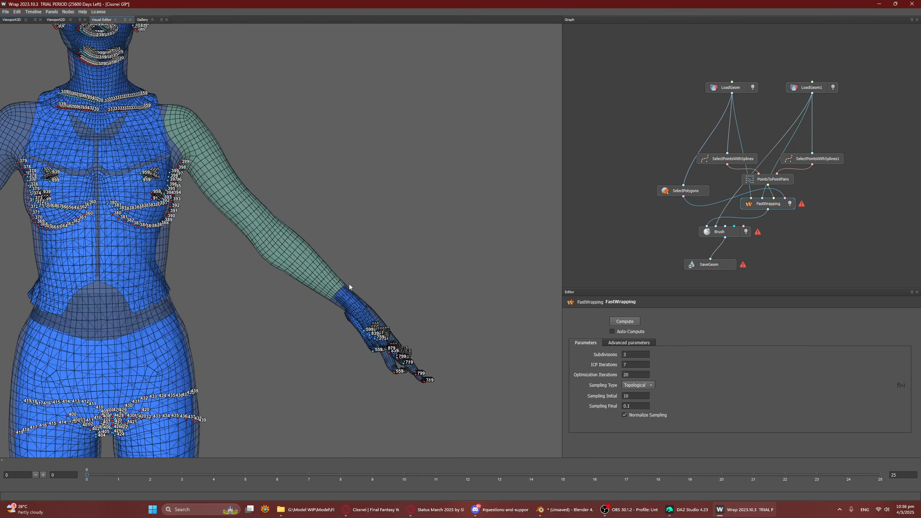
pyautogui.moveTo(210, 270); pyautogui.dragTo(313, 253, button='middle')
pyautogui.moveTo(313, 253); pyautogui.dragTo(405, 256)
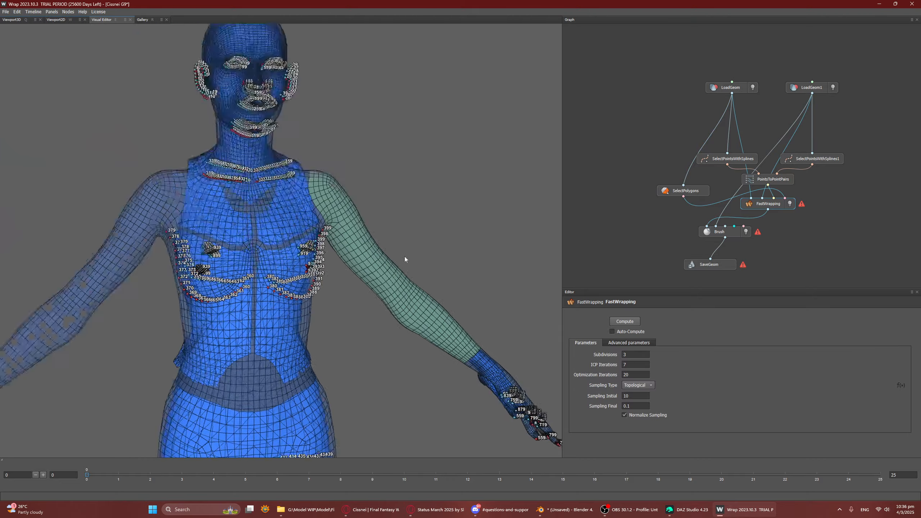
pyautogui.moveTo(319, 203); pyautogui.dragTo(365, 258, button='middle')
pyautogui.moveTo(364, 258)
pyautogui.mouseDown()
pyautogui.moveTo(332, 248)
pyautogui.moveTo(361, 276)
pyautogui.moveTo(389, 273)
pyautogui.moveTo(380, 259)
pyautogui.mouseUp()
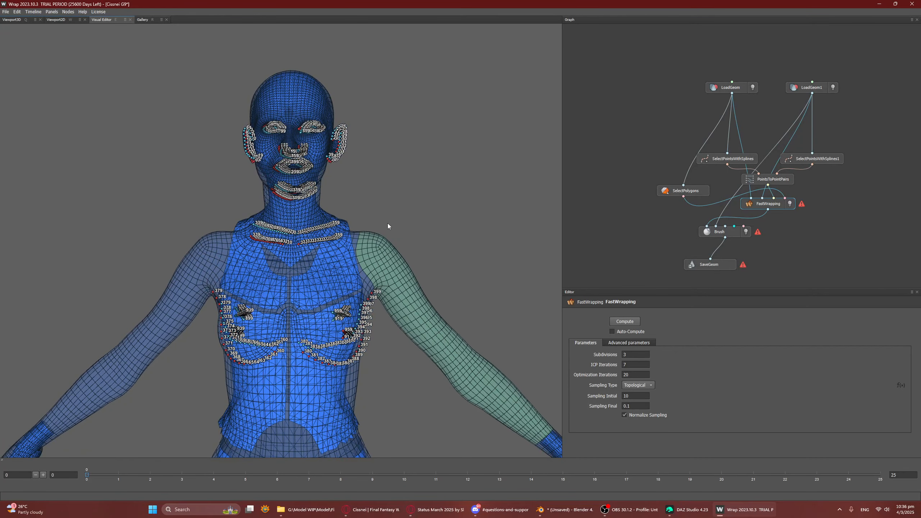
# Step: Add the polygons along the inner shoulder and armpit edge to the left-arm selection in SelectPolygons
pyautogui.click(684, 191)
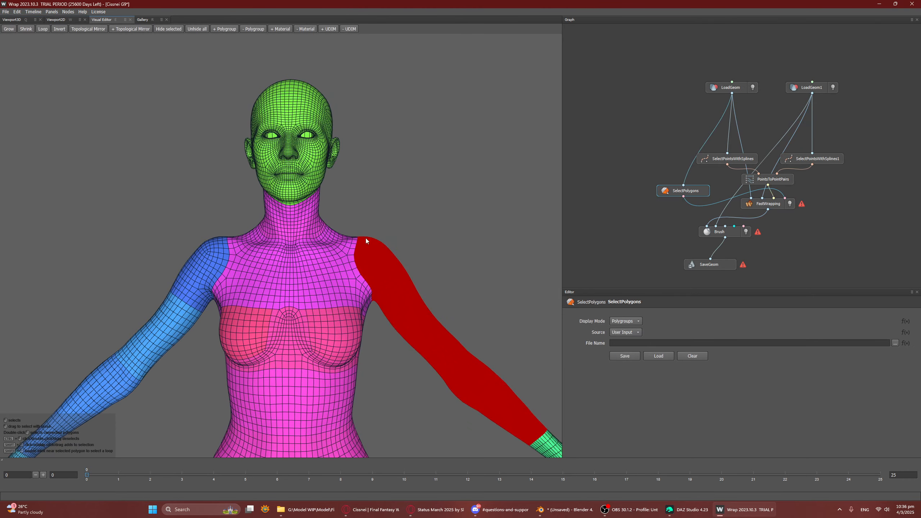
pyautogui.moveTo(353, 249)
pyautogui.mouseDown()
pyautogui.moveTo(355, 275)
pyautogui.moveTo(373, 301)
pyautogui.moveTo(409, 263)
pyautogui.moveTo(403, 253)
pyautogui.moveTo(193, 247)
pyautogui.moveTo(170, 271)
pyautogui.moveTo(151, 255)
pyautogui.moveTo(181, 245)
pyautogui.moveTo(203, 258)
pyautogui.moveTo(178, 315)
pyautogui.moveTo(197, 290)
pyautogui.moveTo(189, 241)
pyautogui.mouseUp()
pyautogui.moveTo(255, 274)
pyautogui.keyDown('alt'); pyautogui.mouseDown()
pyautogui.moveTo(505, 261)
pyautogui.moveTo(456, 262)
pyautogui.moveTo(435, 247)
pyautogui.moveTo(472, 296)
pyautogui.mouseUp(); pyautogui.keyUp('alt')
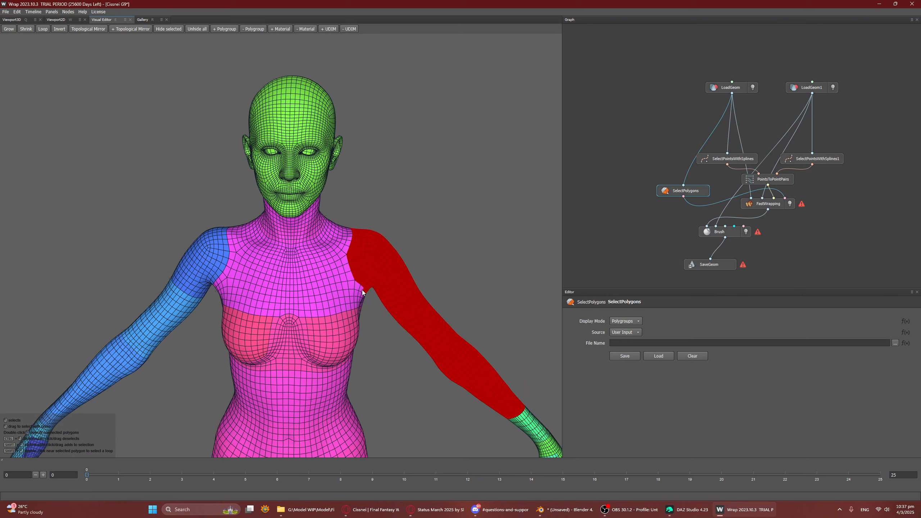
pyautogui.keyDown('alt'); pyautogui.moveTo(344, 314); pyautogui.dragTo(661, 225); pyautogui.keyUp('alt')
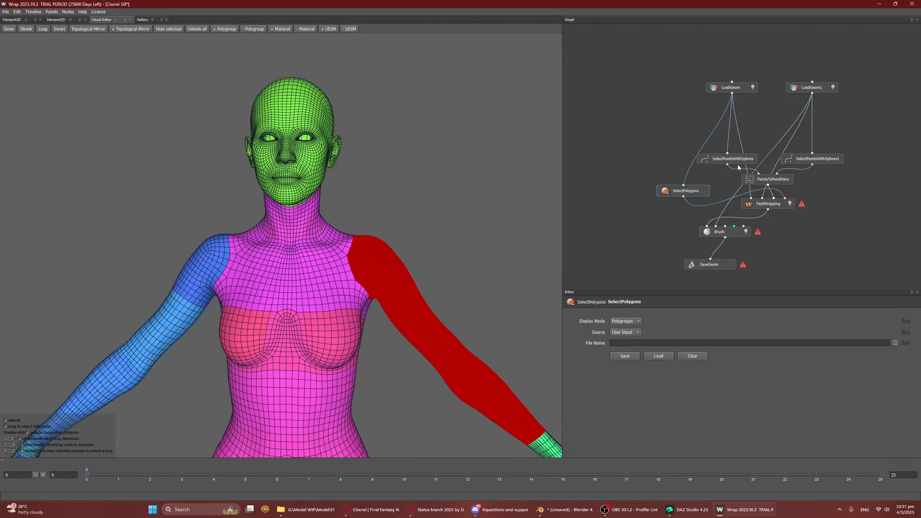
# Step: Add the left lower-leg and foot polygons below the target's trouser end to the selection, and check them in the FastWrapping overlay
pyautogui.click(766, 202)
pyautogui.scroll(-2, 369, 280)
pyautogui.keyDown('alt'); pyautogui.moveTo(264, 397); pyautogui.dragTo(275, 329, button='middle'); pyautogui.keyUp('alt')
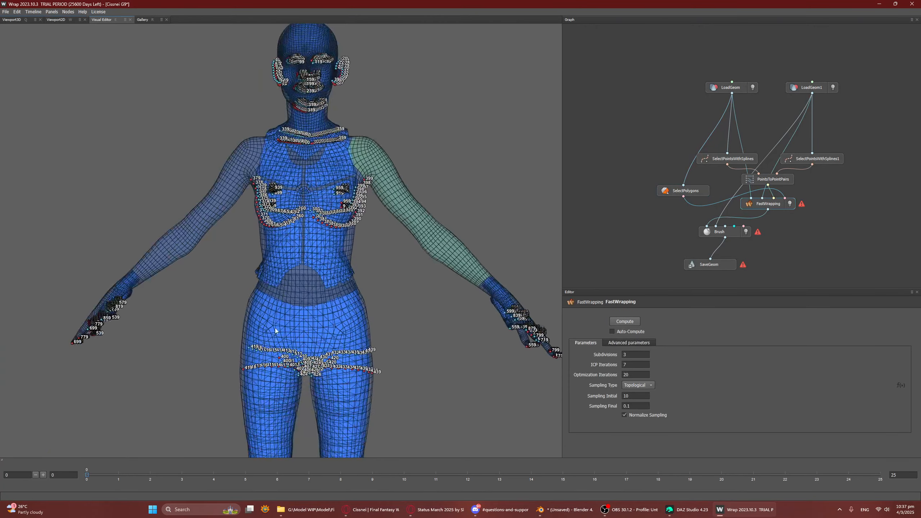
pyautogui.keyDown('alt'); pyautogui.moveTo(275, 328); pyautogui.dragTo(301, 346); pyautogui.keyUp('alt')
pyautogui.keyDown('alt'); pyautogui.moveTo(307, 350); pyautogui.dragTo(308, 272, button='middle'); pyautogui.keyUp('alt')
pyautogui.moveTo(312, 290)
pyautogui.keyDown('alt'); pyautogui.mouseDown()
pyautogui.moveTo(369, 323)
pyautogui.moveTo(329, 321)
pyautogui.mouseUp(); pyautogui.keyUp('alt')
pyautogui.click(699, 191)
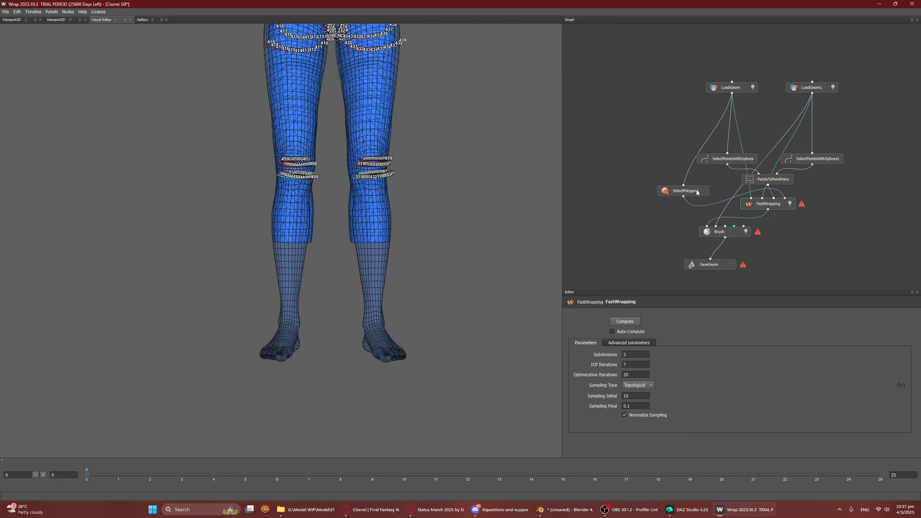
pyautogui.moveTo(357, 247)
pyautogui.mouseDown()
pyautogui.moveTo(382, 417)
pyautogui.moveTo(441, 405)
pyautogui.mouseUp()
pyautogui.click(754, 204)
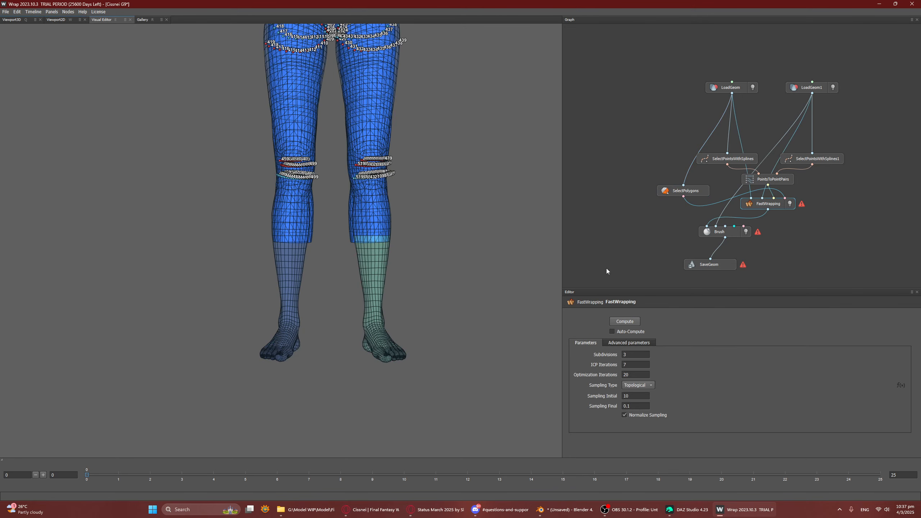
# Step: Review the lower-leg selection from several angles, and compare the base with the target in the FastWrapping overlay up to the head
pyautogui.moveTo(407, 251)
pyautogui.keyDown('alt'); pyautogui.mouseDown()
pyautogui.moveTo(332, 254)
pyautogui.moveTo(370, 253)
pyautogui.moveTo(429, 233)
pyautogui.moveTo(361, 249)
pyautogui.moveTo(407, 241)
pyautogui.mouseUp(); pyautogui.keyUp('alt')
pyautogui.click(664, 191)
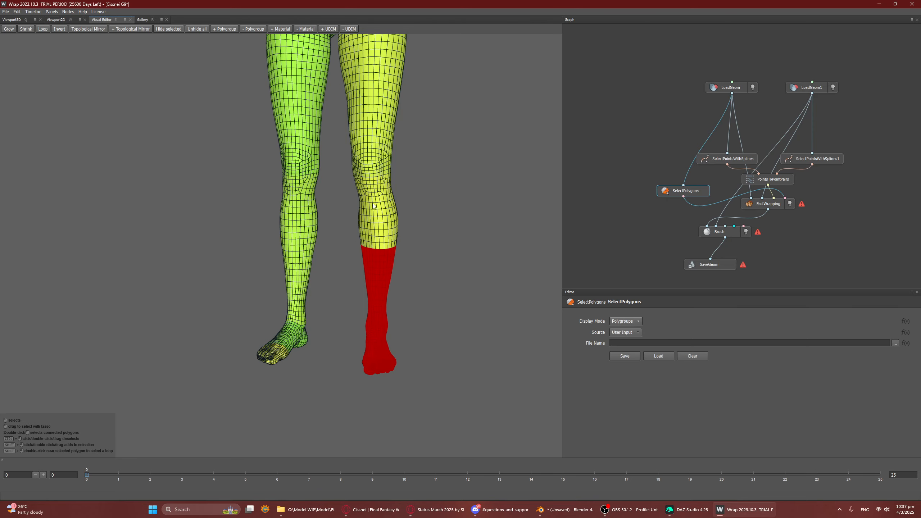
pyautogui.keyDown('alt'); pyautogui.moveTo(452, 301); pyautogui.dragTo(382, 258); pyautogui.keyUp('alt')
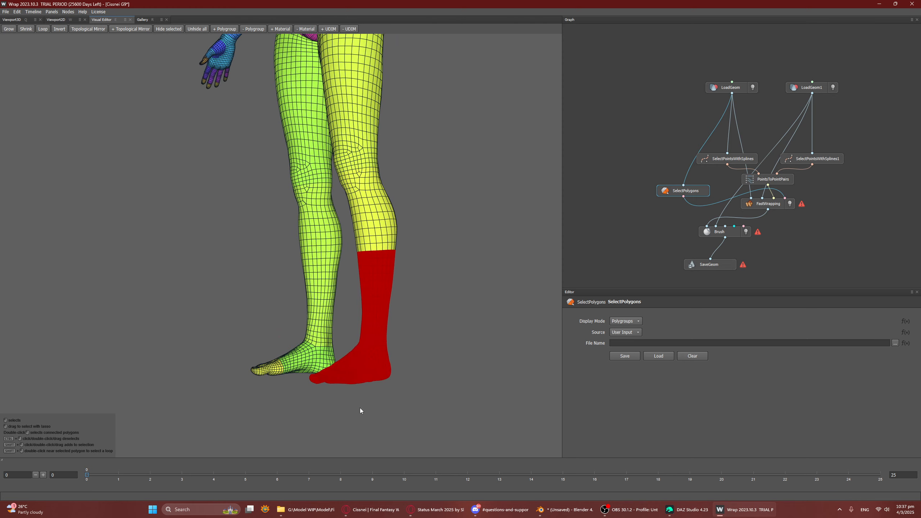
pyautogui.keyDown('alt'); pyautogui.moveTo(387, 221); pyautogui.dragTo(442, 251); pyautogui.keyUp('alt')
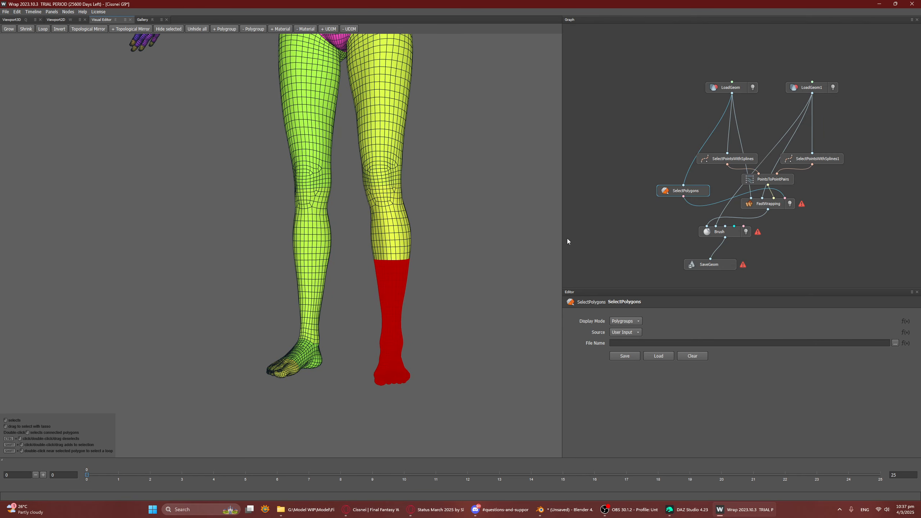
pyautogui.click(754, 206)
pyautogui.keyDown('alt'); pyautogui.moveTo(458, 253); pyautogui.dragTo(420, 213); pyautogui.keyUp('alt')
pyautogui.keyDown('alt'); pyautogui.moveTo(420, 214); pyautogui.dragTo(403, 239, button='middle'); pyautogui.keyUp('alt')
pyautogui.scroll(-2, 403, 239)
pyautogui.keyDown('alt'); pyautogui.moveTo(384, 171); pyautogui.dragTo(331, 242, button='middle'); pyautogui.keyUp('alt')
pyautogui.scroll(6, 384, 262)
pyautogui.keyDown('alt'); pyautogui.moveTo(406, 303); pyautogui.dragTo(384, 261, button='middle'); pyautogui.keyUp('alt')
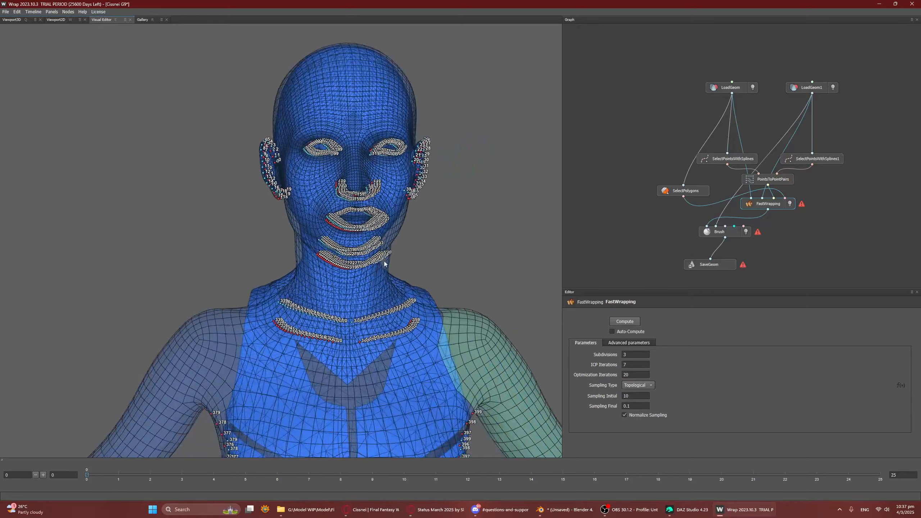
# Step: Add two vertical polygon loops inside the Genesis head's left eye socket to the selection in SelectPolygons
pyautogui.click(699, 194)
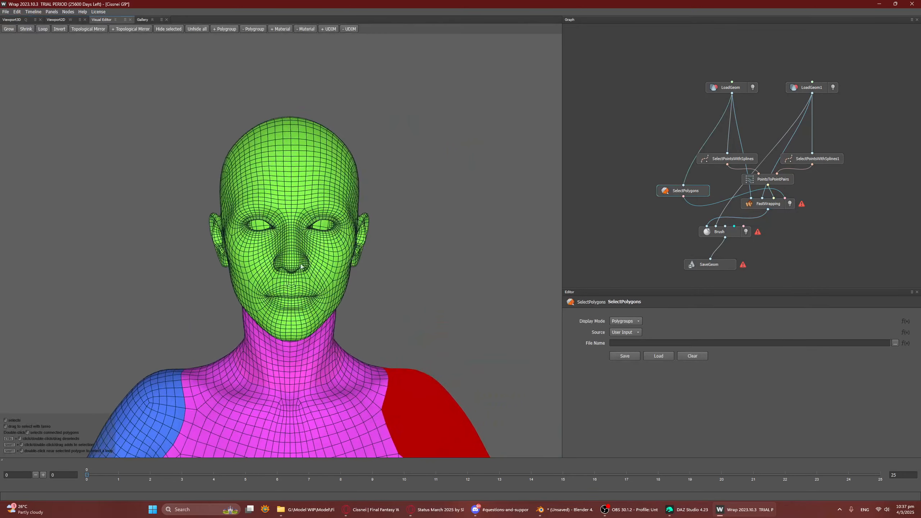
pyautogui.scroll(8, 403, 198)
pyautogui.keyDown('alt'); pyautogui.moveTo(403, 199); pyautogui.dragTo(541, 417); pyautogui.keyUp('alt')
pyautogui.keyDown('alt'); pyautogui.moveTo(341, 270); pyautogui.dragTo(450, 300); pyautogui.keyUp('alt')
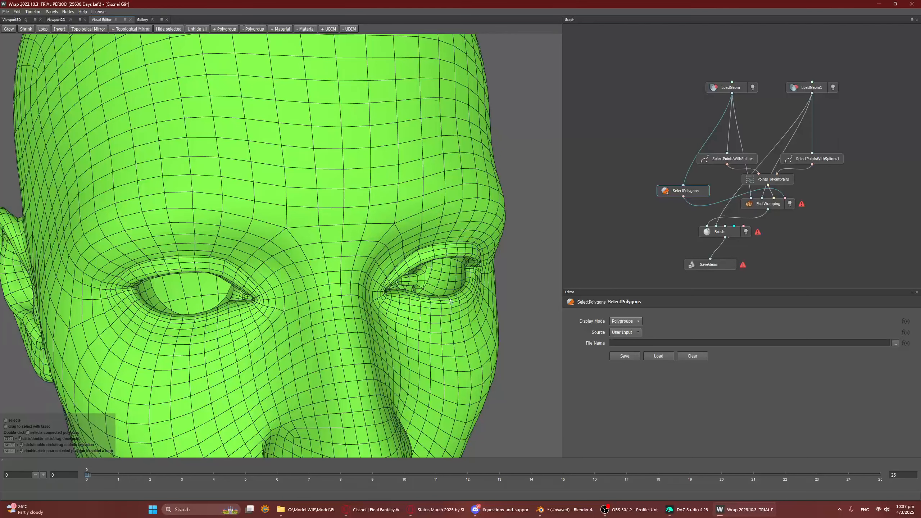
pyautogui.click(459, 278)
pyautogui.keyDown('shift'); pyautogui.doubleClick(459, 283); pyautogui.keyUp('shift')
pyautogui.keyDown('shift'); pyautogui.click(446, 278); pyautogui.keyUp('shift')
pyautogui.keyDown('shift'); pyautogui.doubleClick(447, 280); pyautogui.keyUp('shift')
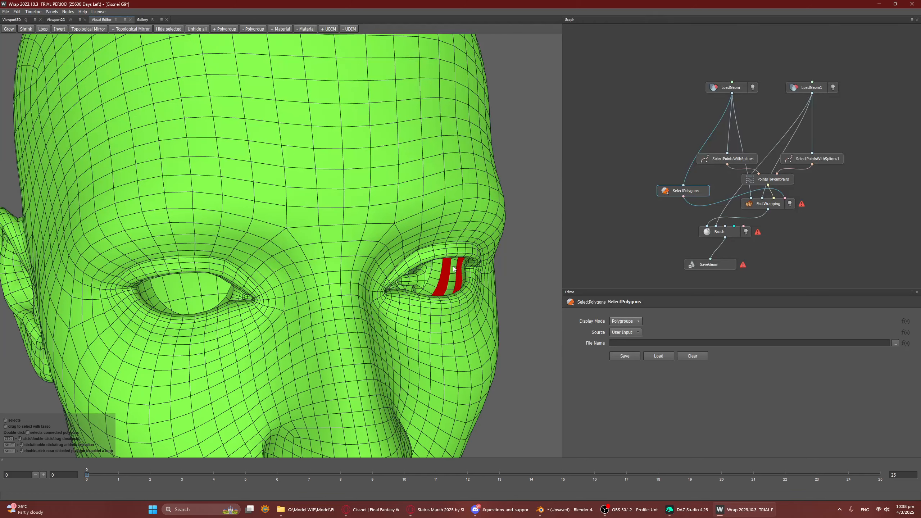
# Step: Grow the eye-socket selection twice and shrink it twice to fill the gap between the selected loops
pyautogui.click(9, 29)
pyautogui.click(10, 30)
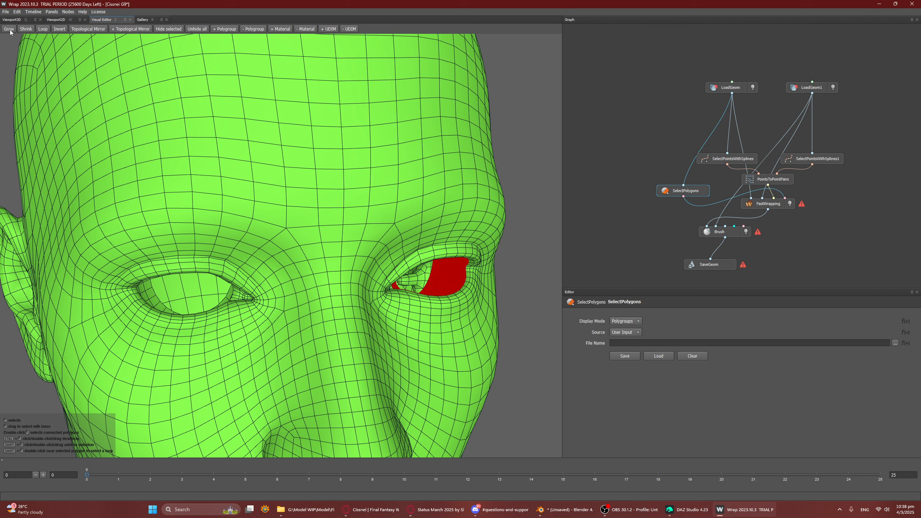
pyautogui.click(25, 31)
pyautogui.click(25, 32)
pyautogui.scroll(-2, 421, 219)
pyautogui.scroll(2, 436, 240)
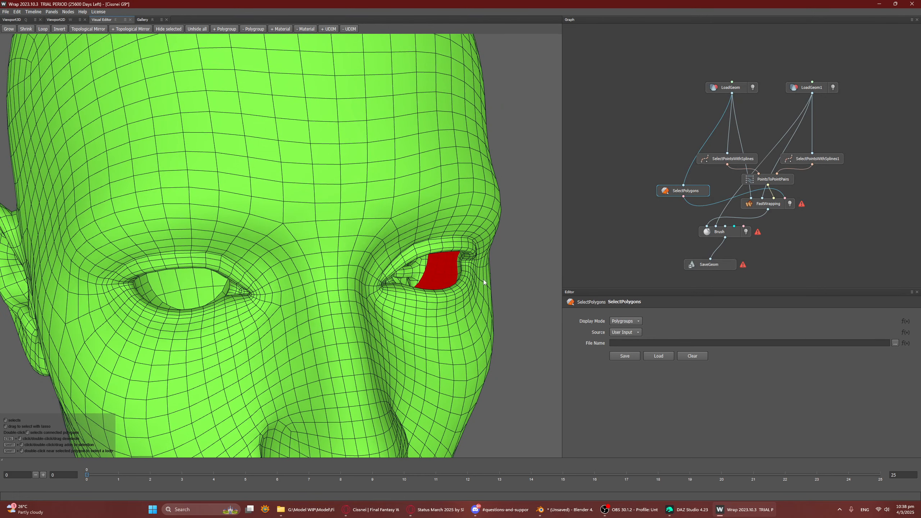
pyautogui.keyDown('alt'); pyautogui.moveTo(448, 273); pyautogui.dragTo(443, 259); pyautogui.keyUp('alt')
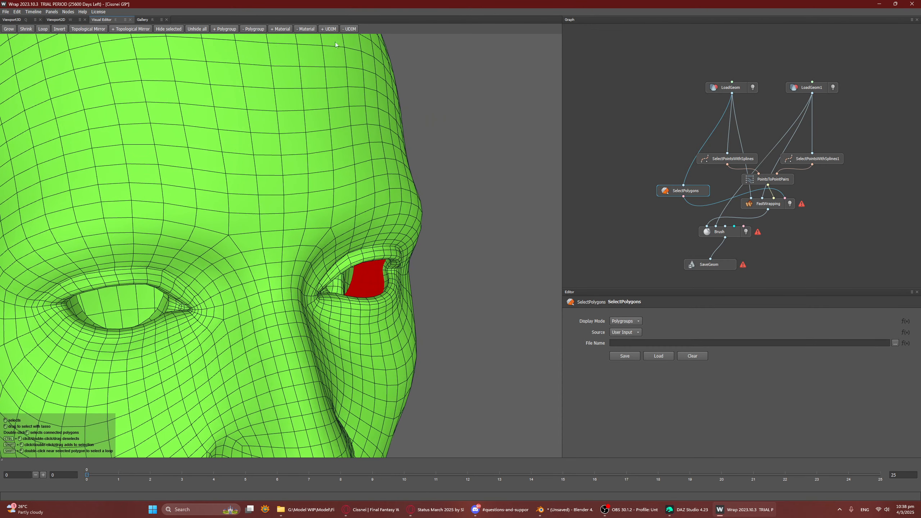
# Step: Add the Mouth_Cavity material's polygons to the selection, and inspect the inside of the mouth and the face
pyautogui.click(280, 29)
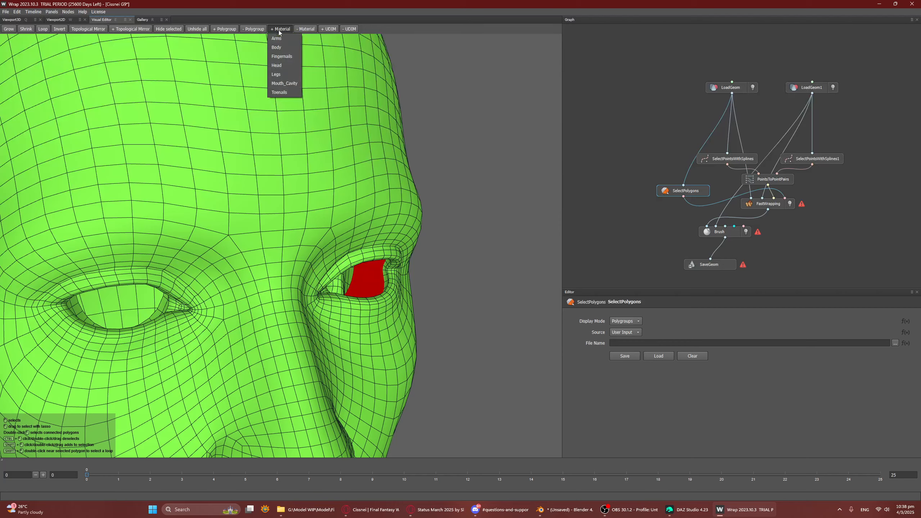
pyautogui.click(286, 87)
pyautogui.keyDown('alt'); pyautogui.moveTo(318, 149); pyautogui.dragTo(364, 209); pyautogui.keyUp('alt')
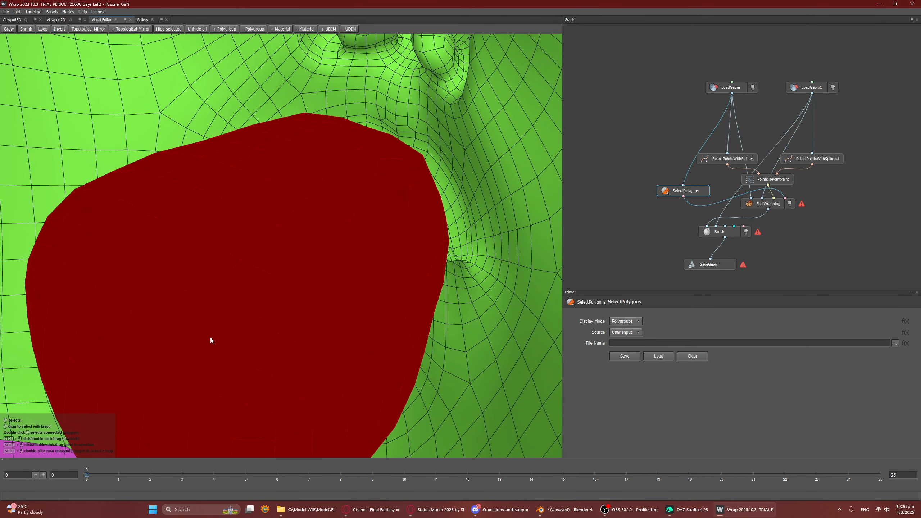
pyautogui.scroll(-8, 193, 359)
pyautogui.keyDown('alt'); pyautogui.moveTo(366, 304); pyautogui.dragTo(274, 263); pyautogui.keyUp('alt')
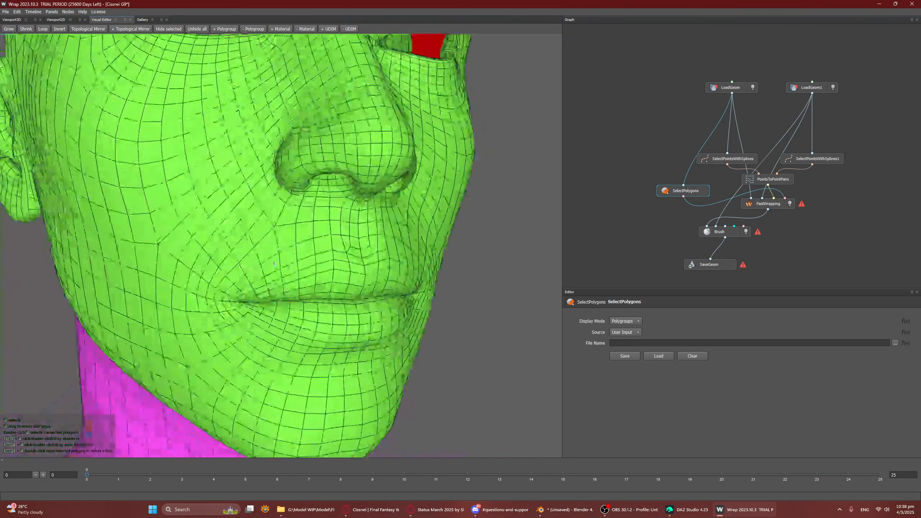
pyautogui.scroll(-5, 274, 264)
pyautogui.keyDown('alt'); pyautogui.moveTo(428, 169); pyautogui.dragTo(352, 185); pyautogui.keyUp('alt')
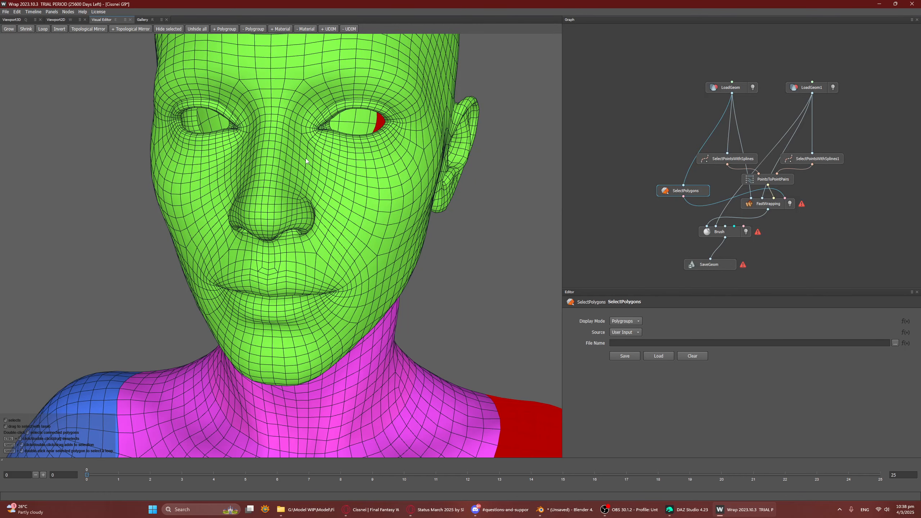
# Step: Minimize the open application windows, and launch a second instance of Wrap 2023.10.3 from the desktop
pyautogui.click(749, 515)
pyautogui.click(878, 4)
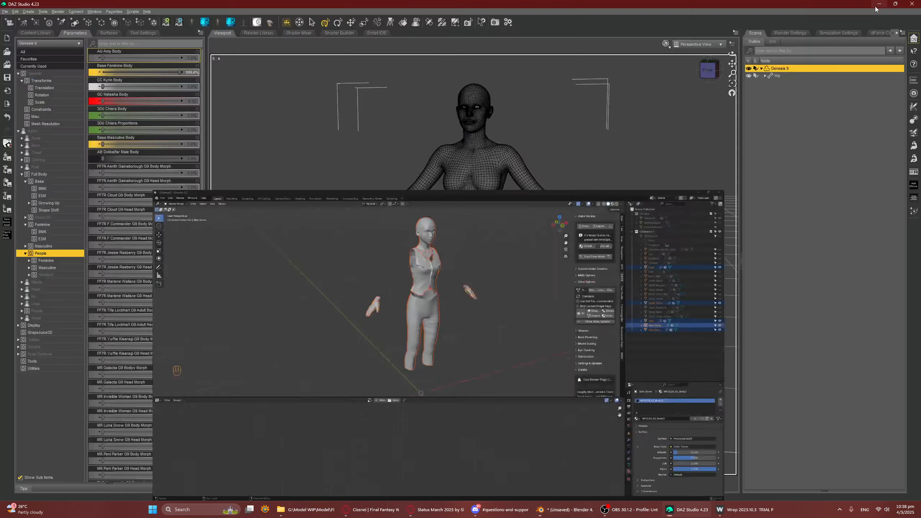
pyautogui.click(879, 4)
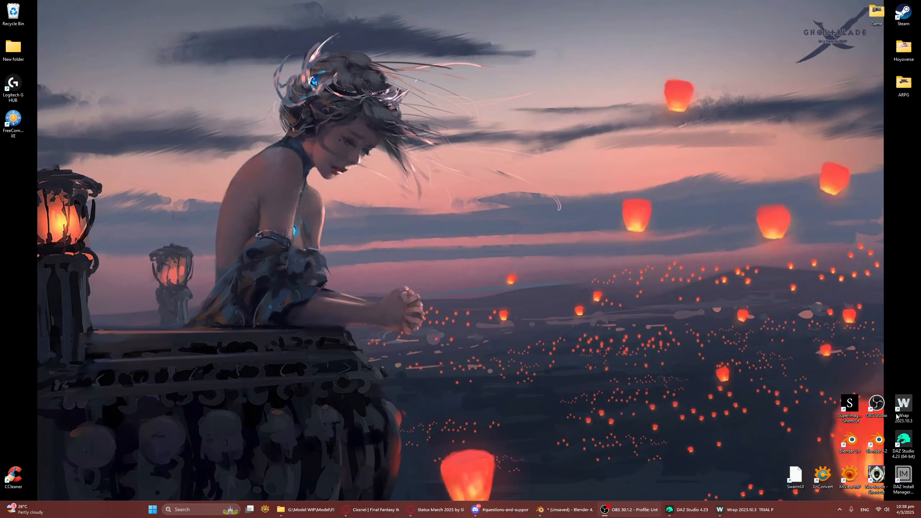
pyautogui.doubleClick(904, 403)
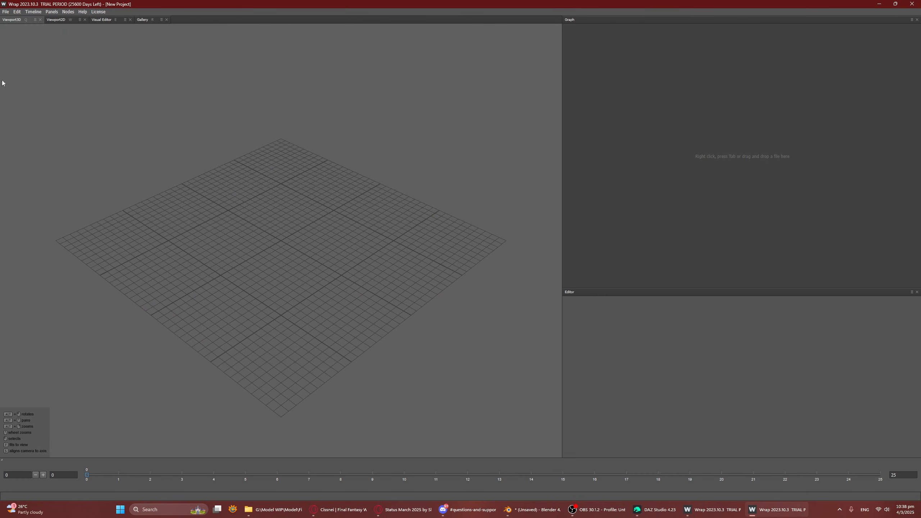
# Step: Open the recent project G8M Tempalate.wrap in the new Wrap instance
pyautogui.click(5, 11)
pyautogui.moveTo(25, 36)
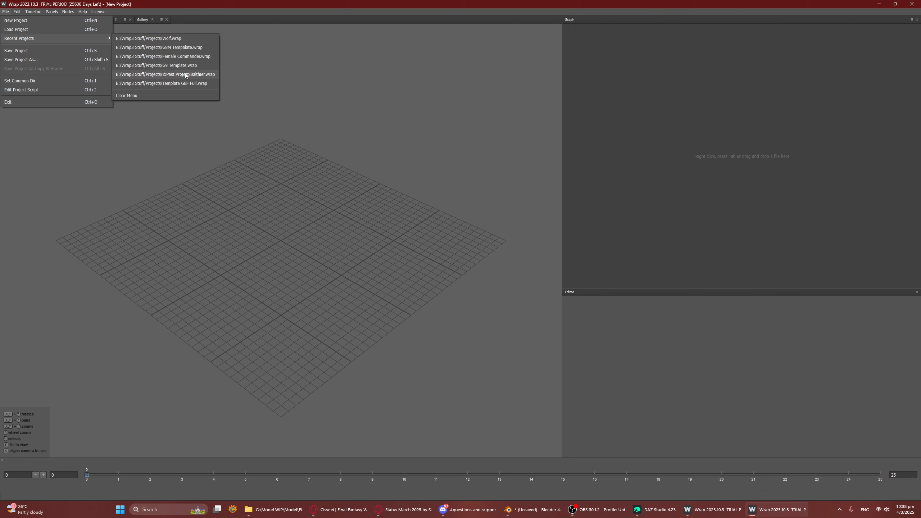
pyautogui.click(178, 83)
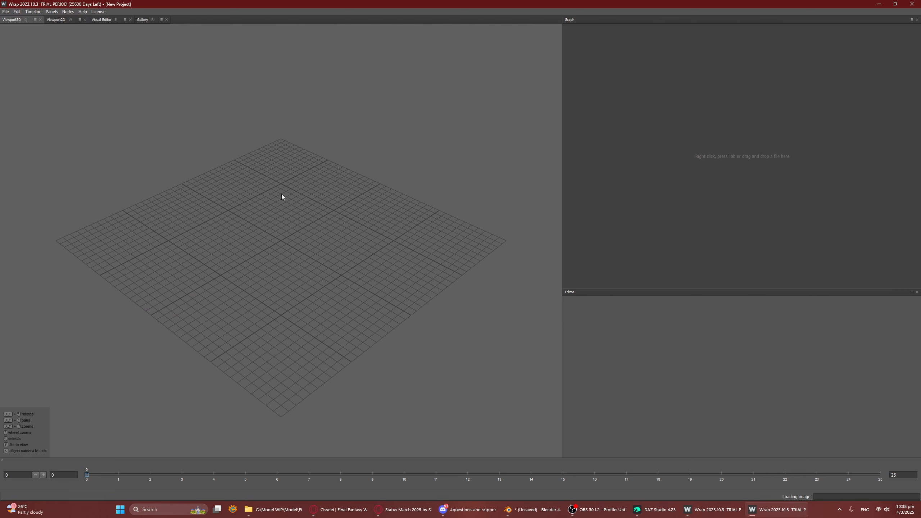
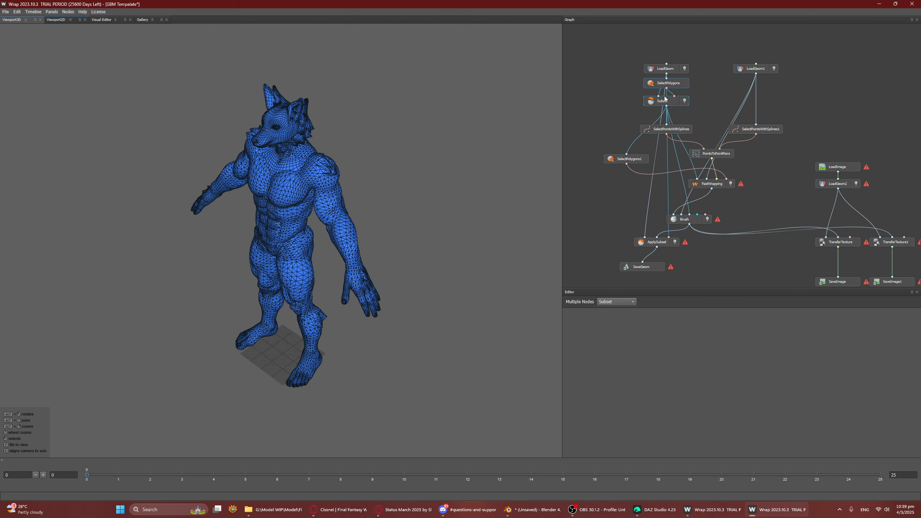
# Step: Display the SelectPolygons node's polygroups on the fox base mesh and inspect the body from the front and side
pyautogui.press('e')
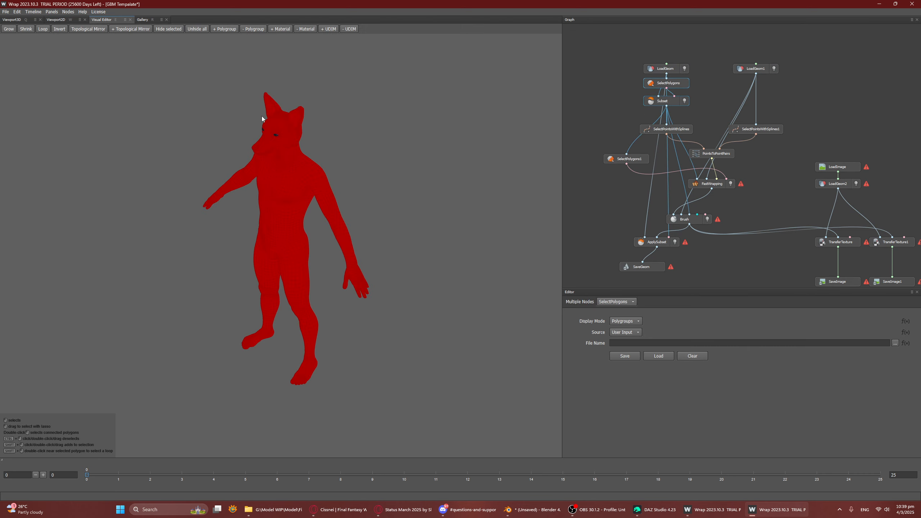
pyautogui.keyDown('alt'); pyautogui.moveTo(273, 173); pyautogui.dragTo(323, 144); pyautogui.keyUp('alt')
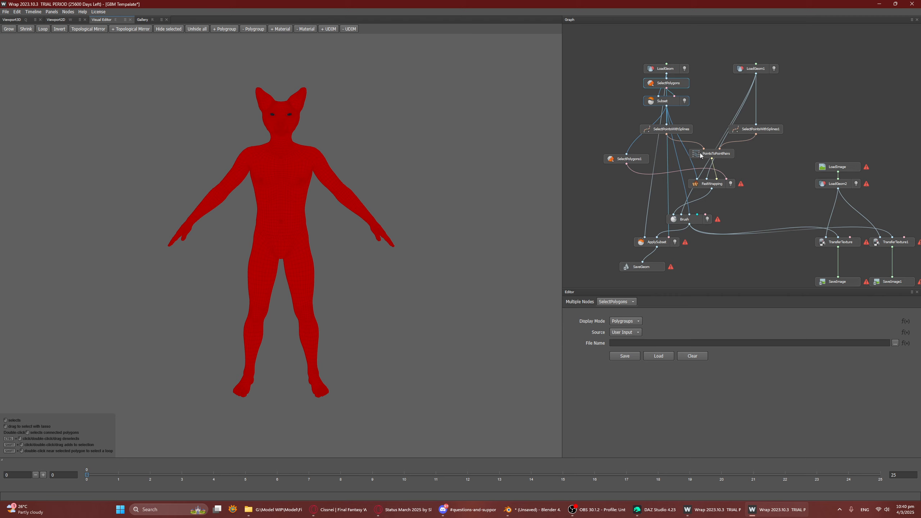
pyautogui.keyDown('alt'); pyautogui.moveTo(305, 158); pyautogui.dragTo(289, 212); pyautogui.keyUp('alt')
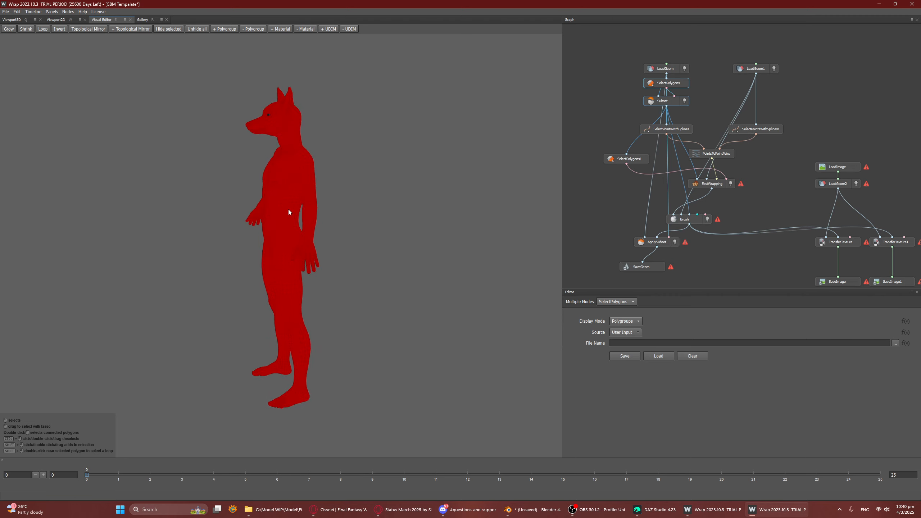
# Step: Replace the LoadGeom node's geometry with G8M.obj from the G8M folder
pyautogui.click(684, 72)
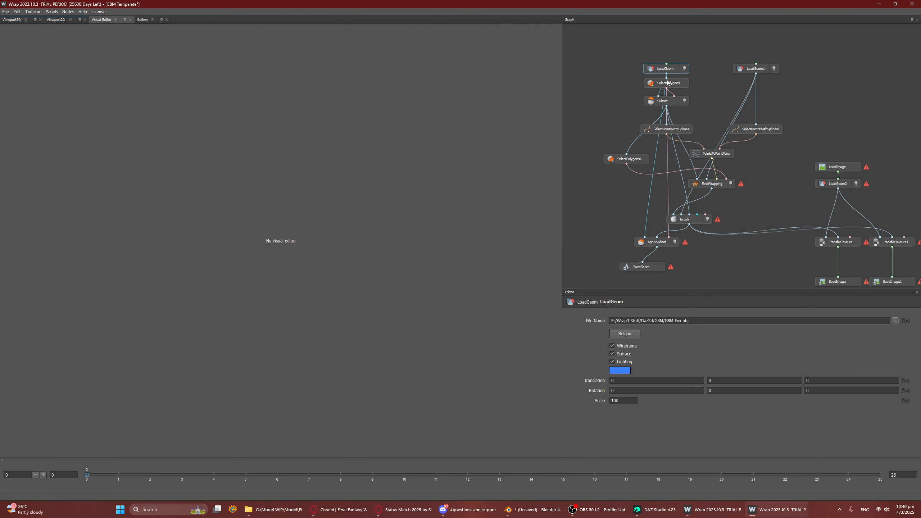
pyautogui.click(895, 321)
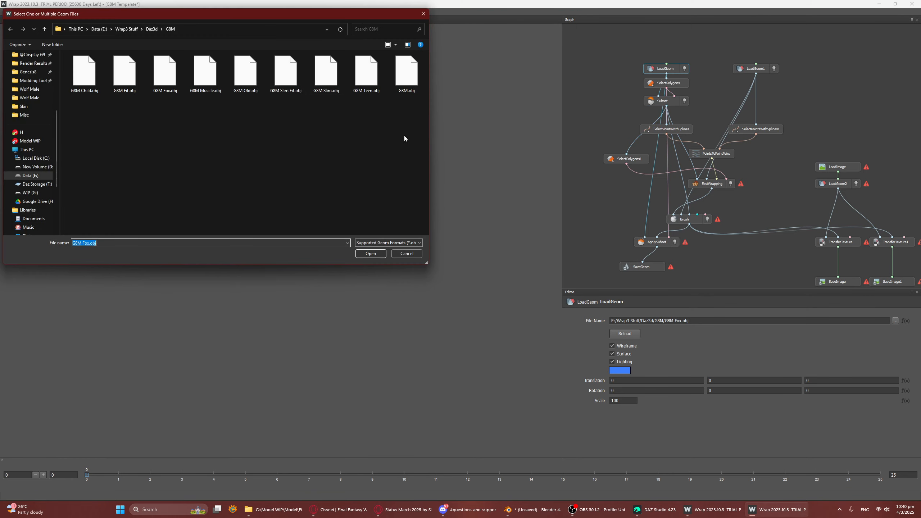
pyautogui.click(406, 74)
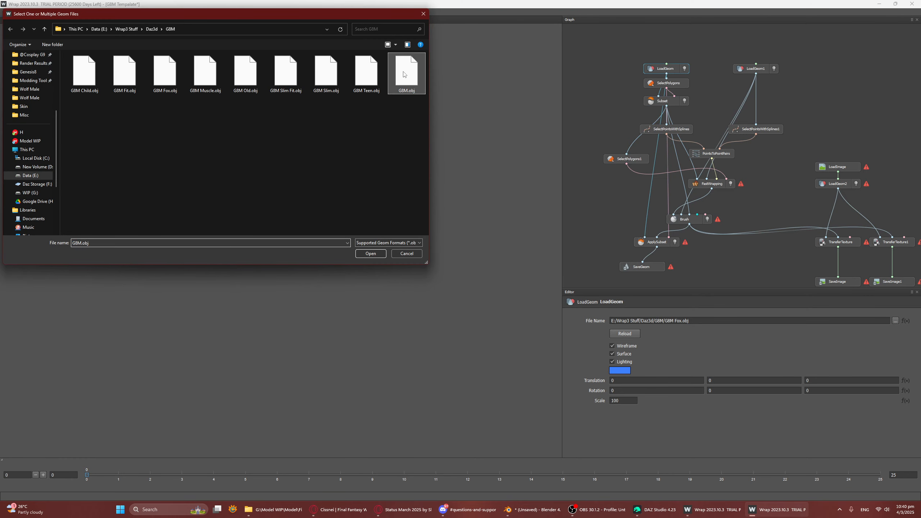
pyautogui.doubleClick(406, 74)
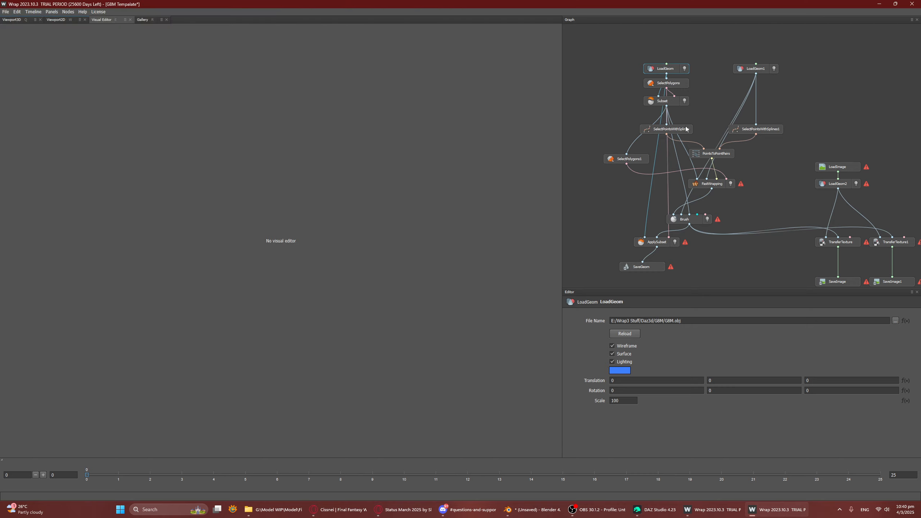
# Step: Display the SelectPolygons node on the G8M mesh and examine the polygroups inside the mouth
pyautogui.click(674, 84)
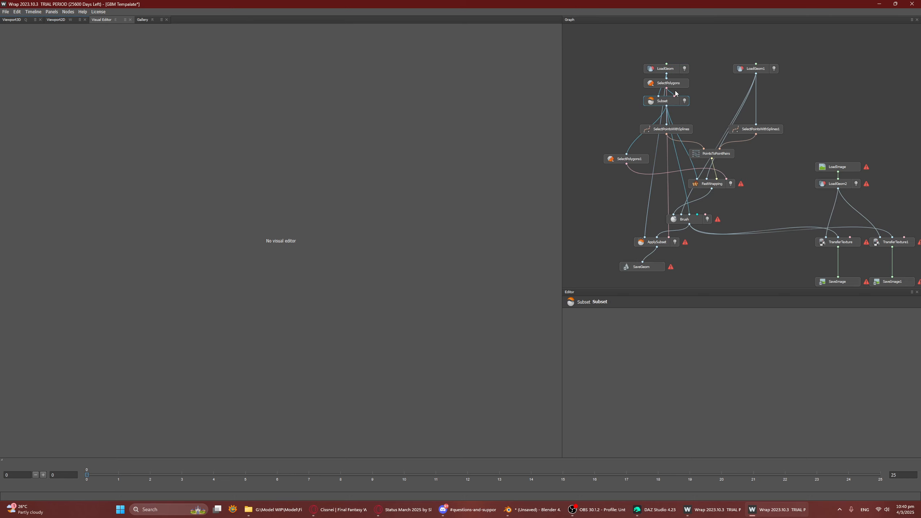
pyautogui.scroll(5, 403, 212)
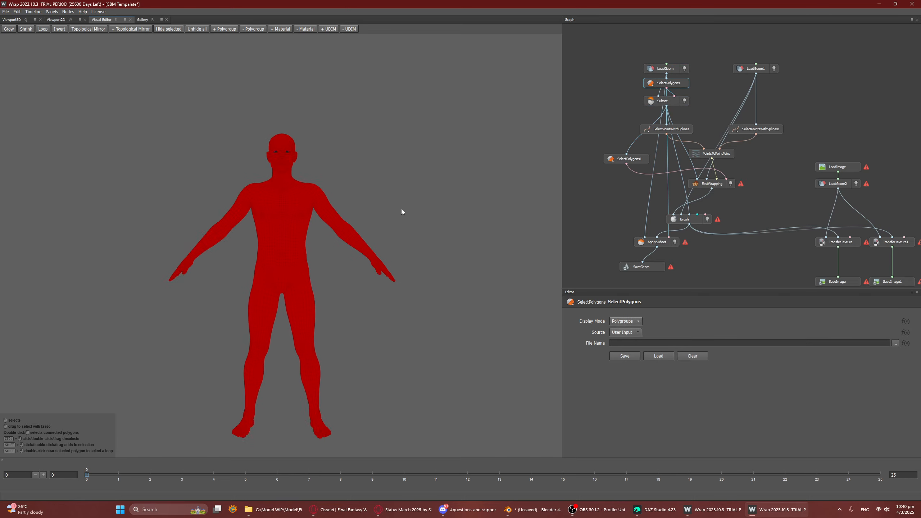
pyautogui.moveTo(403, 241); pyautogui.dragTo(317, 194, button='middle')
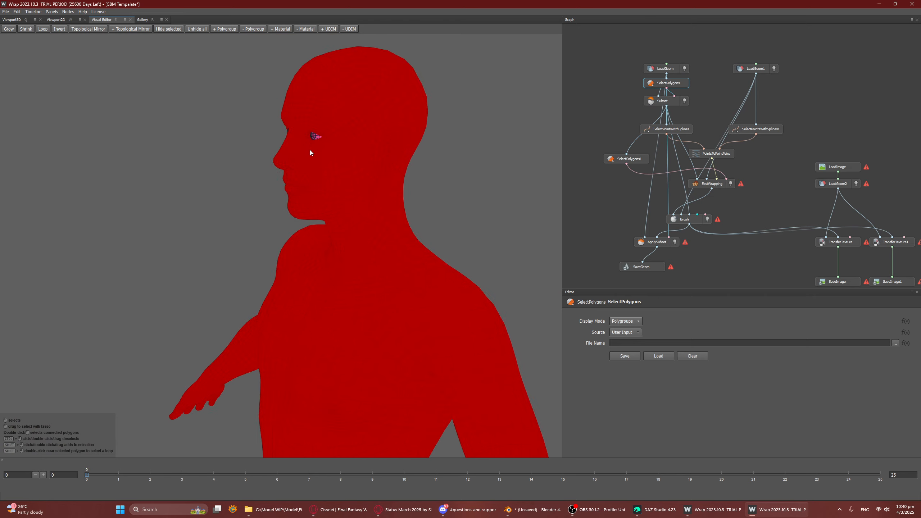
pyautogui.scroll(8, 298, 145)
pyautogui.scroll(2, 253, 204)
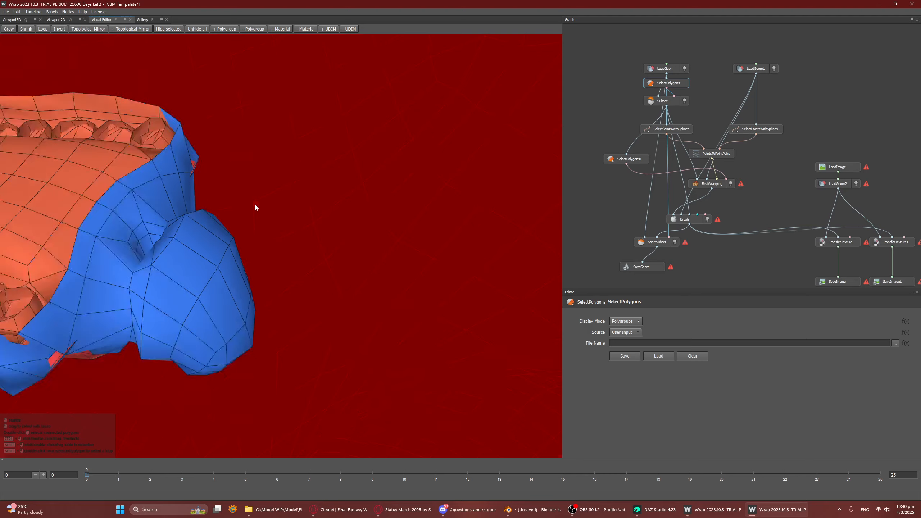
pyautogui.scroll(-1, 255, 204)
pyautogui.scroll(2, 170, 196)
pyautogui.moveTo(86, 176); pyautogui.dragTo(218, 167, button='middle')
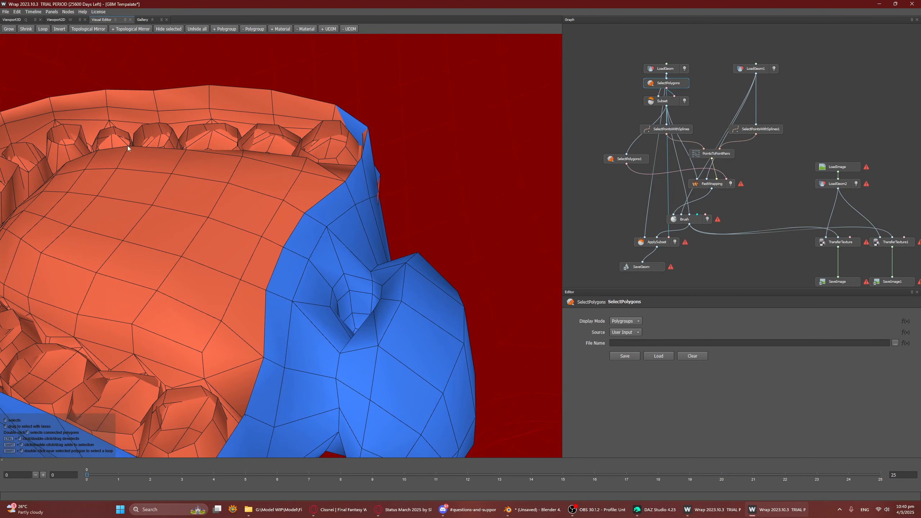
# Step: Examine the eye polygroup inside the G8M head, and review the polygroups across the whole body
pyautogui.scroll(-2, 189, 171)
pyautogui.scroll(1, 204, 167)
pyautogui.moveTo(181, 127); pyautogui.dragTo(225, 244, button='middle')
pyautogui.moveTo(305, 170)
pyautogui.mouseDown(button='middle')
pyautogui.moveTo(318, 168)
pyautogui.moveTo(302, 169)
pyautogui.mouseUp(button='middle')
pyautogui.scroll(-1, 318, 169)
pyautogui.scroll(1, 320, 169)
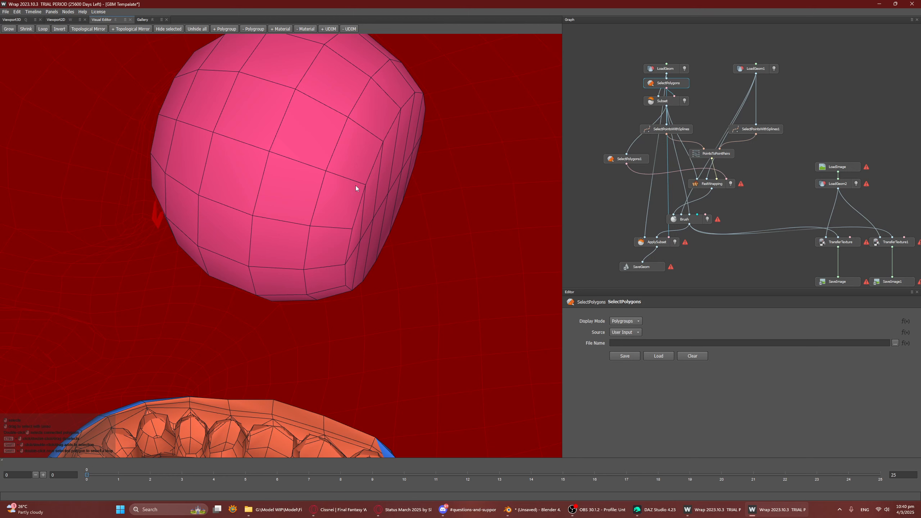
pyautogui.scroll(-2, 355, 186)
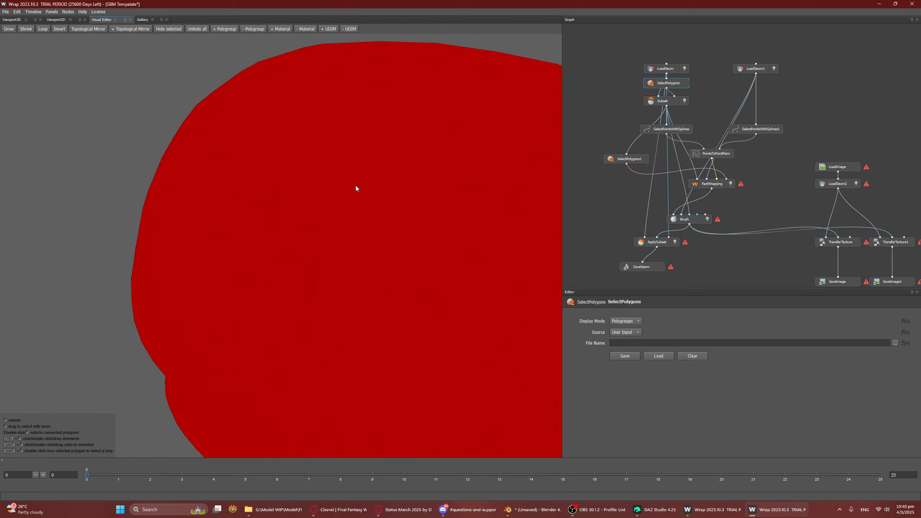
pyautogui.scroll(-6, 351, 195)
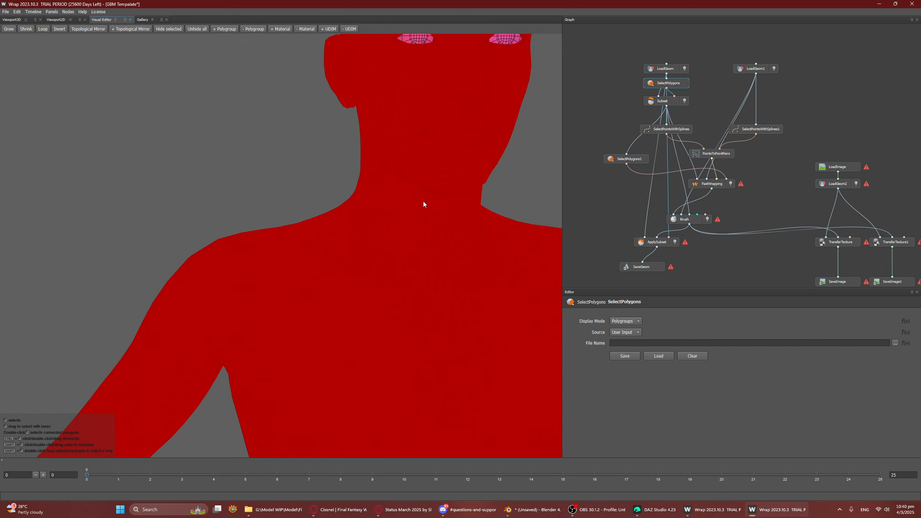
pyautogui.moveTo(447, 407); pyautogui.dragTo(358, 190, button='middle')
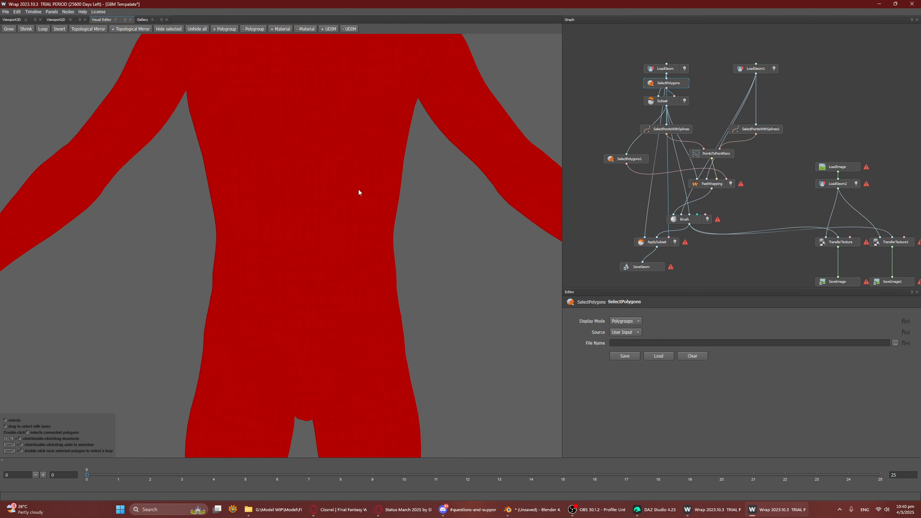
pyautogui.scroll(-4, 354, 252)
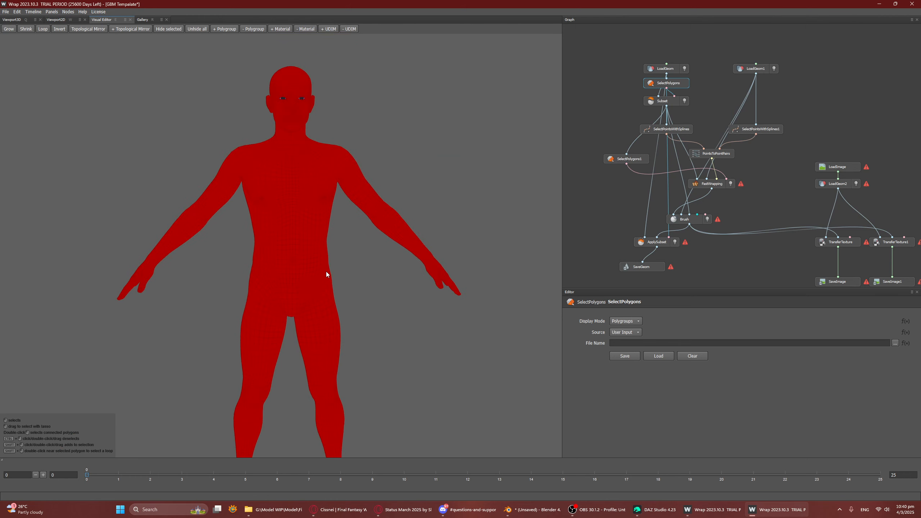
# Step: Display the SelectPointsWithSplines node and examine the splines around the base mesh's eyes, nose, mouth, ears and chest
pyautogui.click(657, 102)
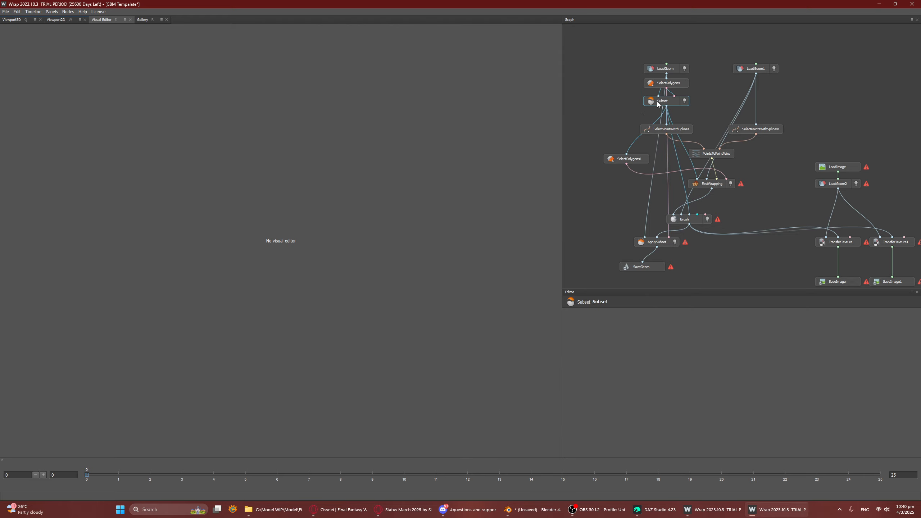
pyautogui.click(655, 133)
pyautogui.moveTo(359, 212); pyautogui.dragTo(333, 273, button='middle')
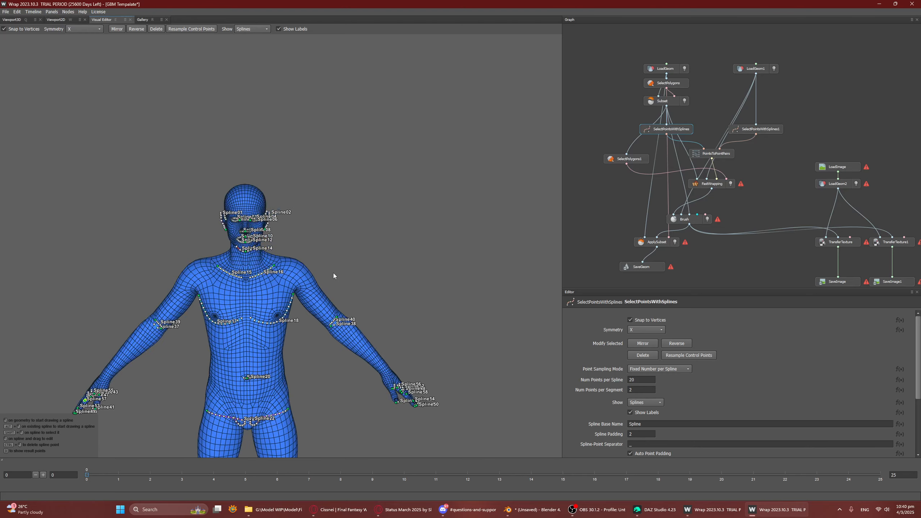
pyautogui.scroll(6, 334, 272)
pyautogui.moveTo(267, 196); pyautogui.dragTo(353, 189)
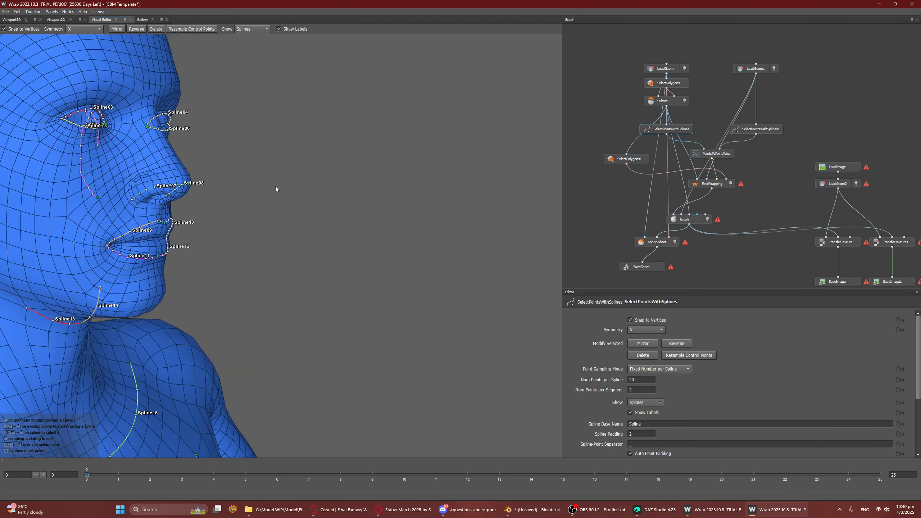
pyautogui.moveTo(275, 185); pyautogui.dragTo(368, 251, button='middle')
pyautogui.scroll(5, 330, 226)
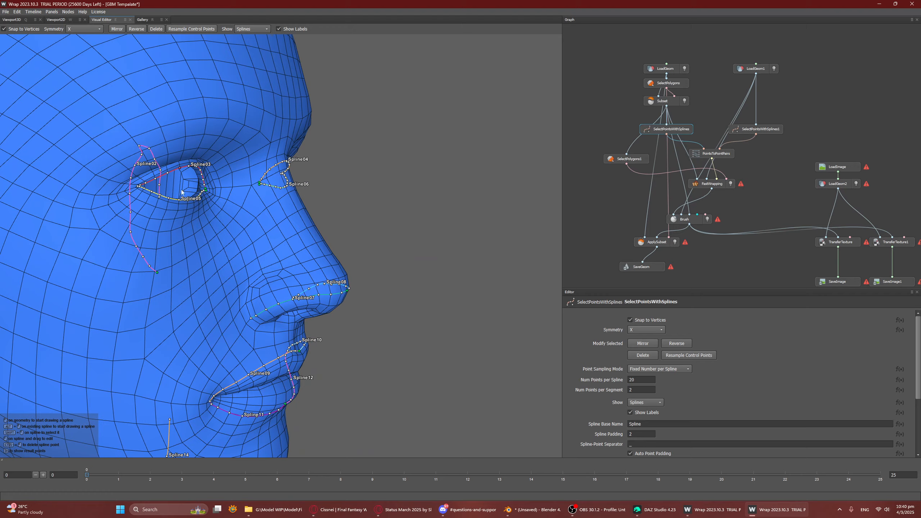
pyautogui.scroll(10, 325, 264)
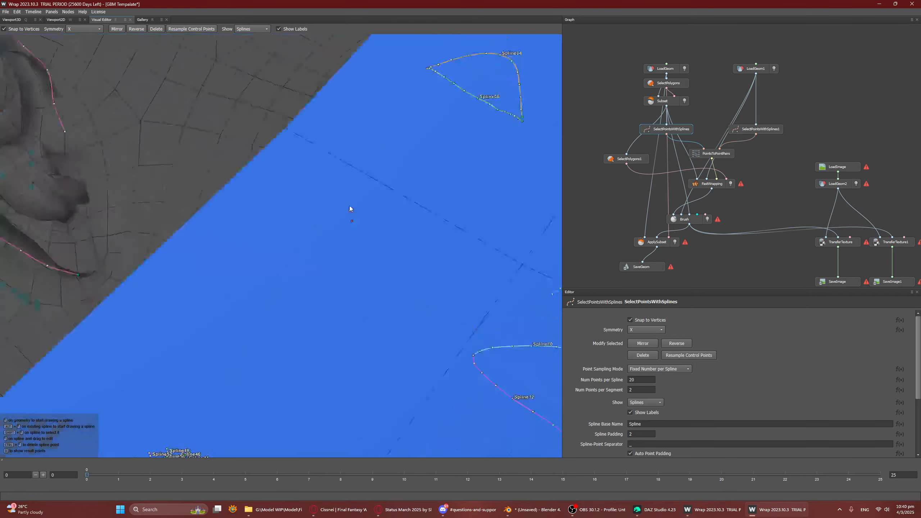
pyautogui.scroll(-10, 368, 188)
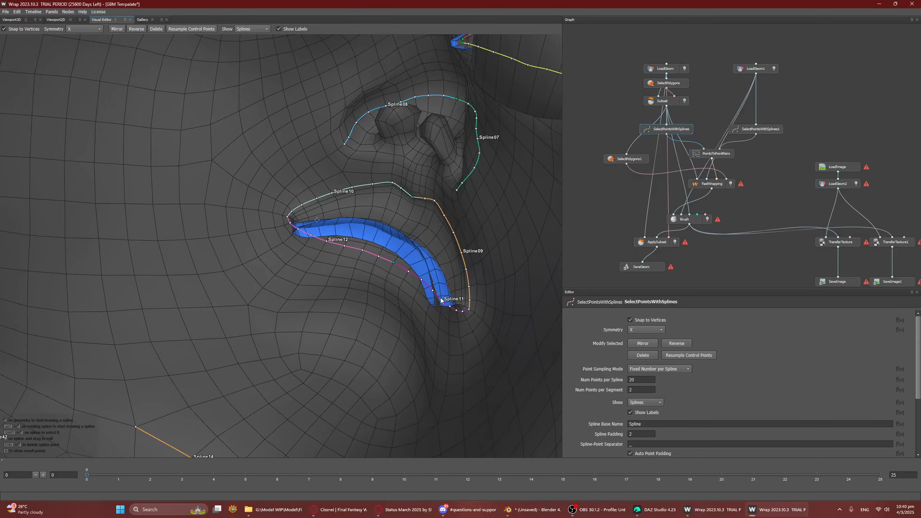
pyautogui.scroll(-10, 380, 284)
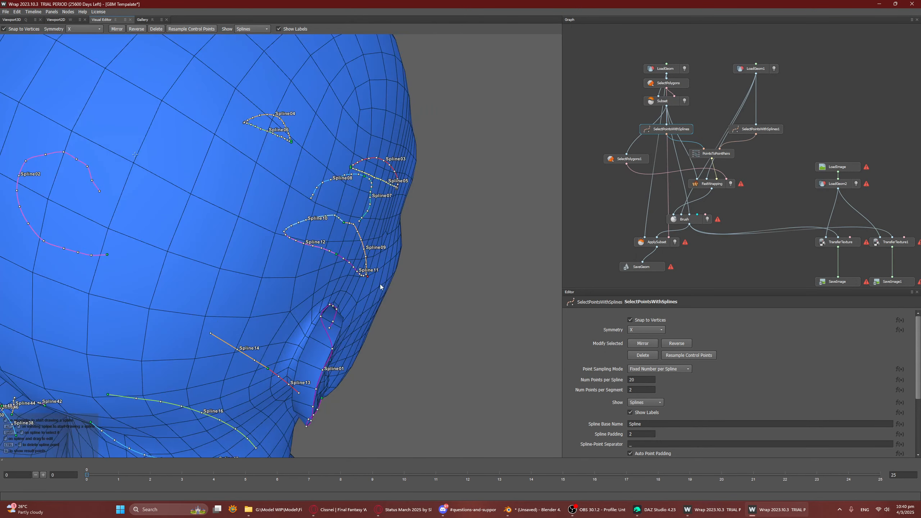
pyautogui.scroll(-5, 308, 365)
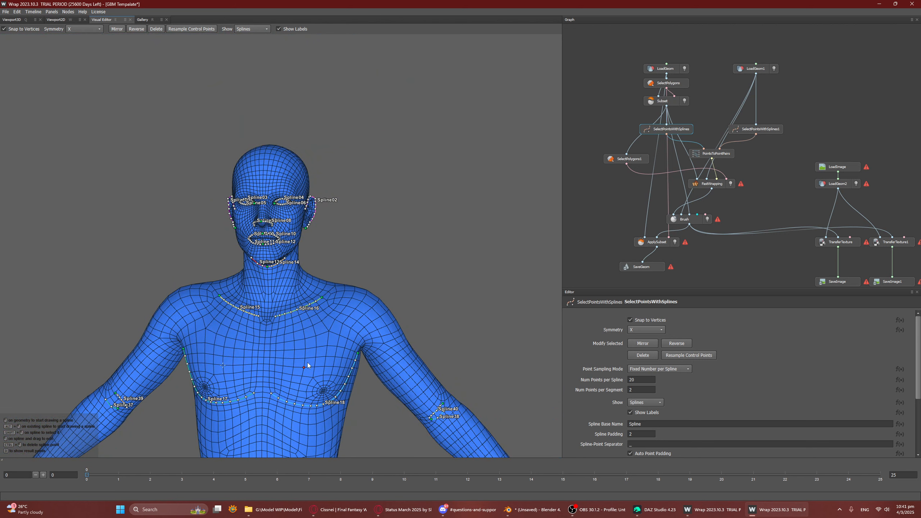
pyautogui.moveTo(383, 374); pyautogui.dragTo(451, 268, button='middle')
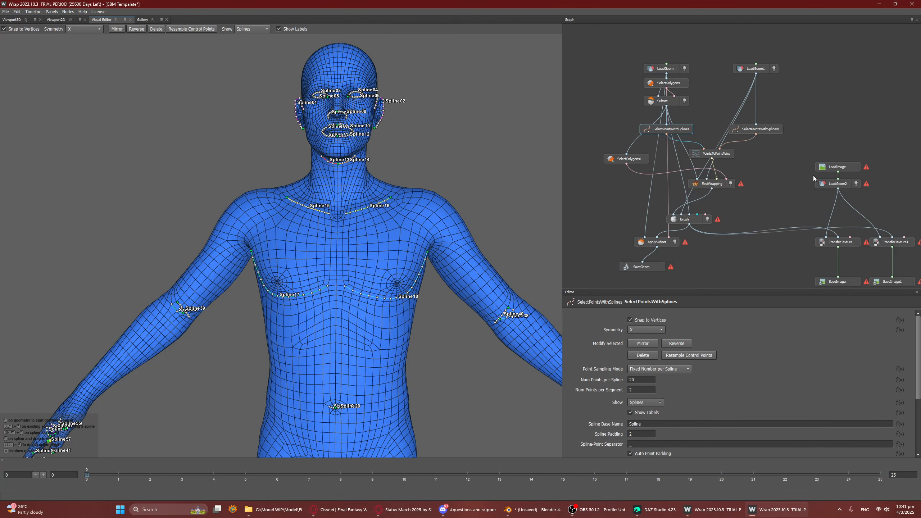
# Step: Compare the wolf target's splines in SelectPointsWithSplines1 with the base mesh's splines in SelectPointsWithSplines, from head to legs
pyautogui.click(736, 129)
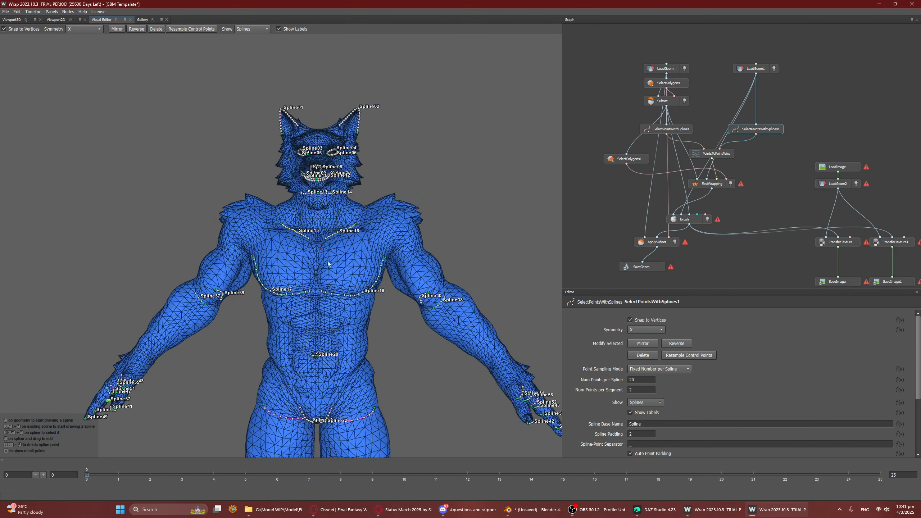
pyautogui.click(681, 131)
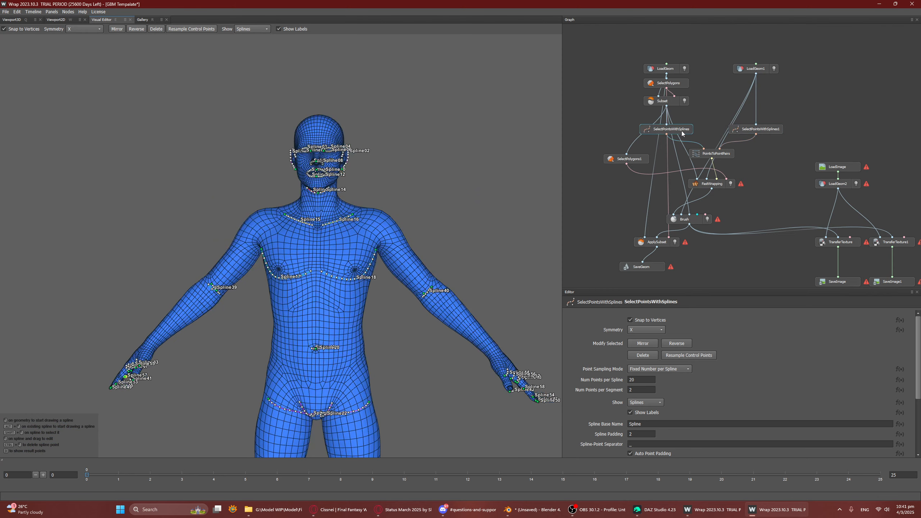
pyautogui.click(735, 131)
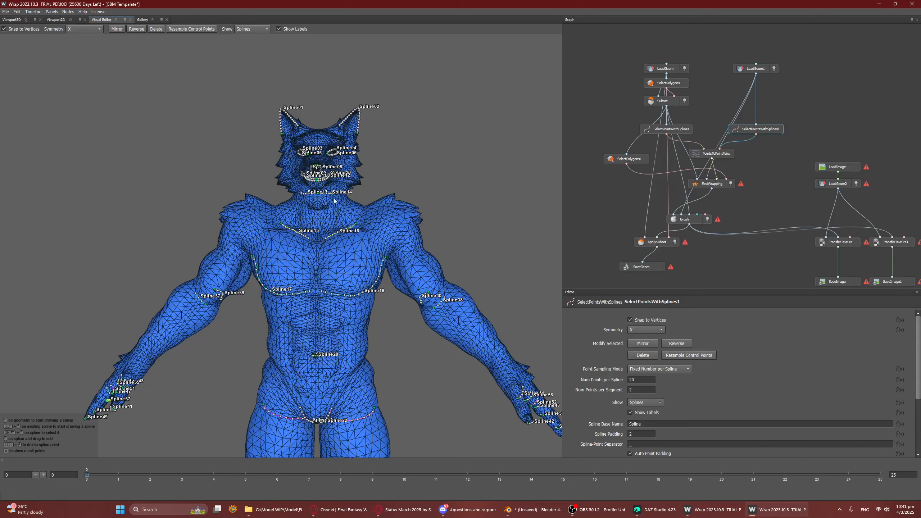
pyautogui.moveTo(368, 359); pyautogui.dragTo(419, 162, button='middle')
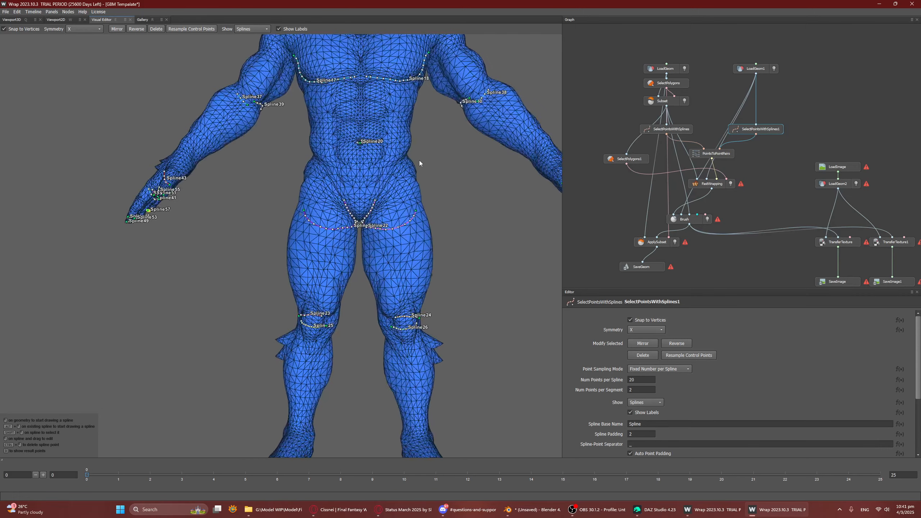
pyautogui.moveTo(419, 161); pyautogui.dragTo(419, 203, button='right')
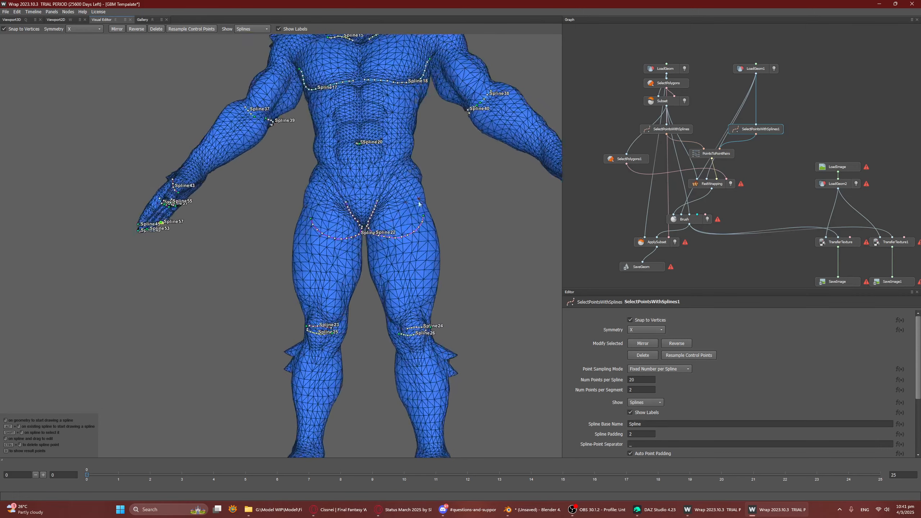
pyautogui.click(686, 130)
pyautogui.moveTo(425, 137); pyautogui.dragTo(422, 242, button='right')
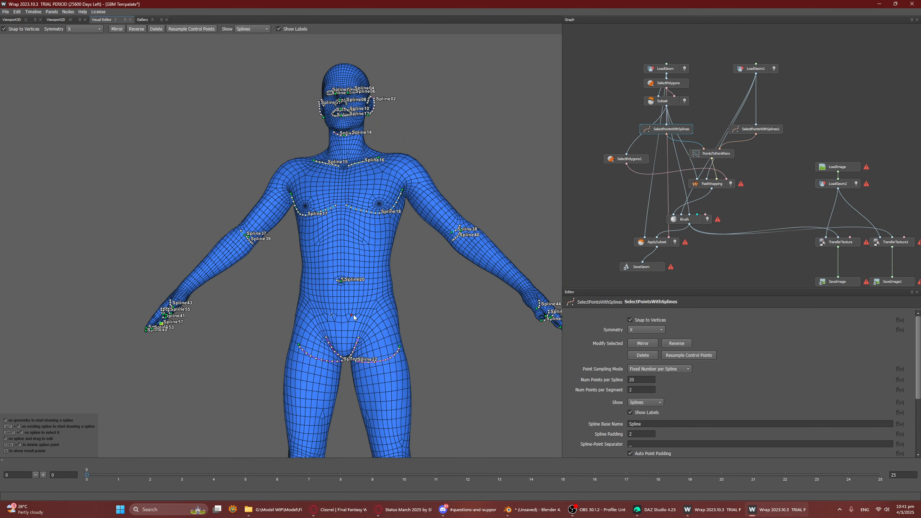
# Step: Review the G8M template's SelectPolygons1 polygroups, and display its PointsToPointPairs and FastWrapping nodes
pyautogui.click(612, 164)
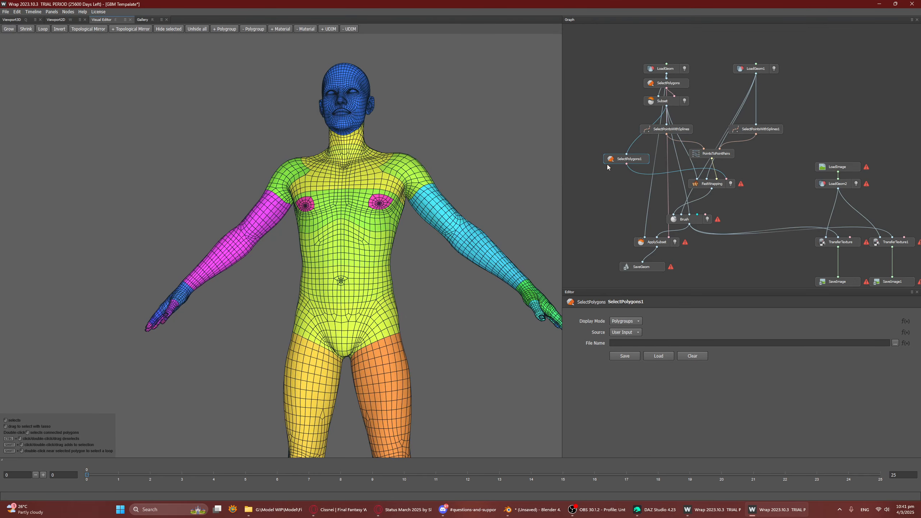
pyautogui.scroll(-3, 431, 264)
pyautogui.scroll(-2, 406, 302)
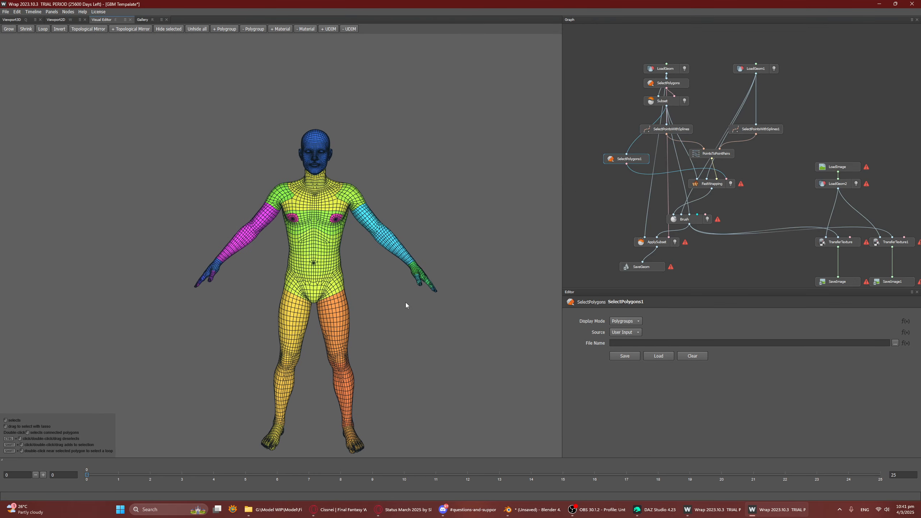
pyautogui.scroll(5, 391, 228)
pyautogui.scroll(-2, 383, 164)
pyautogui.scroll(5, 318, 248)
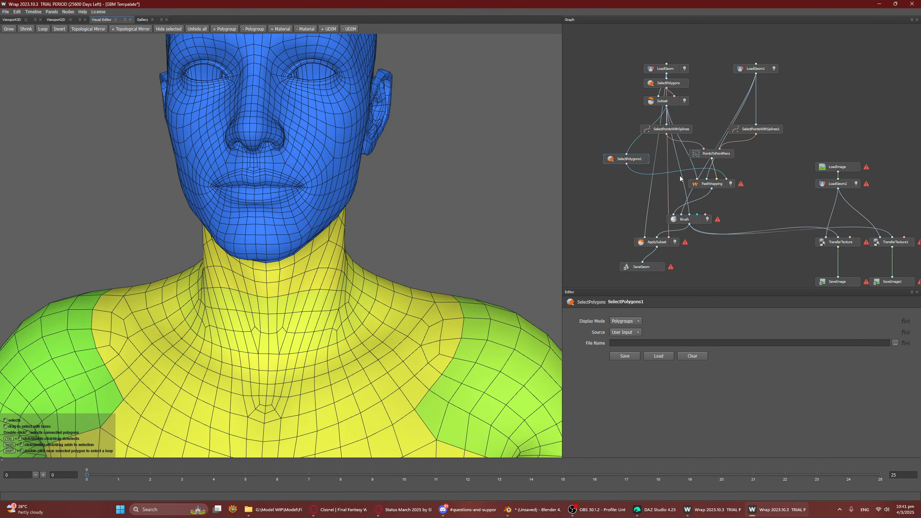
pyautogui.click(715, 153)
pyautogui.click(711, 184)
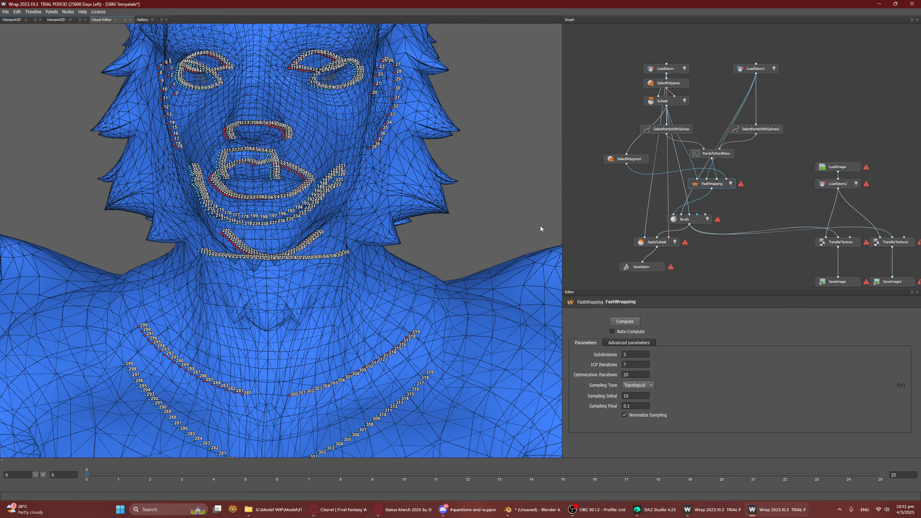
# Step: Close the G8M template project and return to the Cissnei G9 project
pyautogui.click(705, 506)
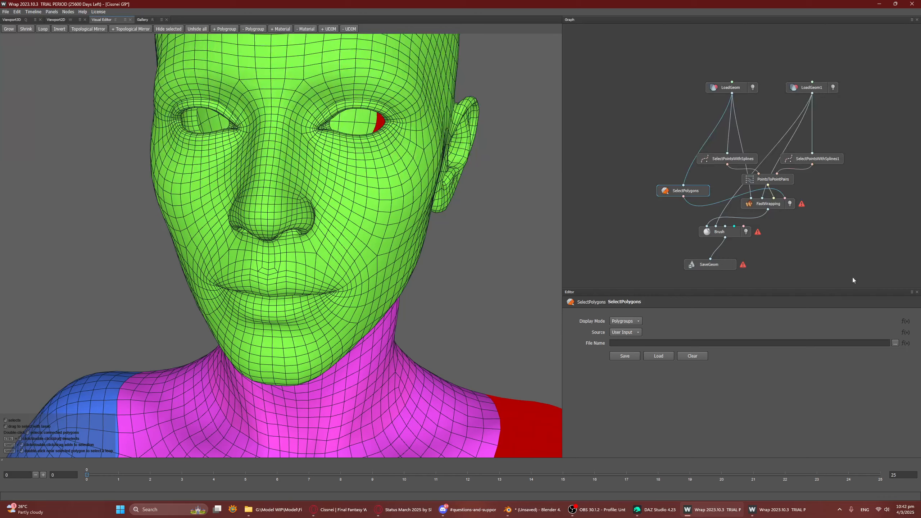
pyautogui.click(776, 510)
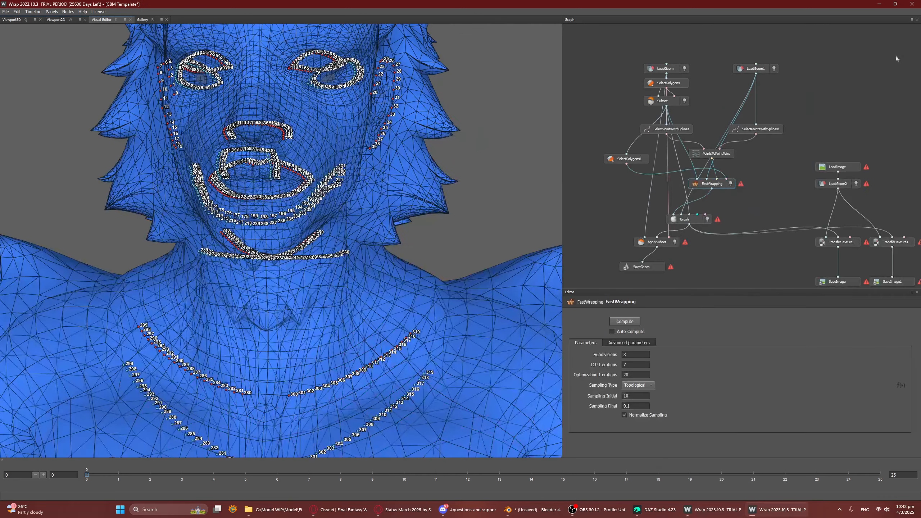
pyautogui.click(917, 2)
pyautogui.click(457, 259)
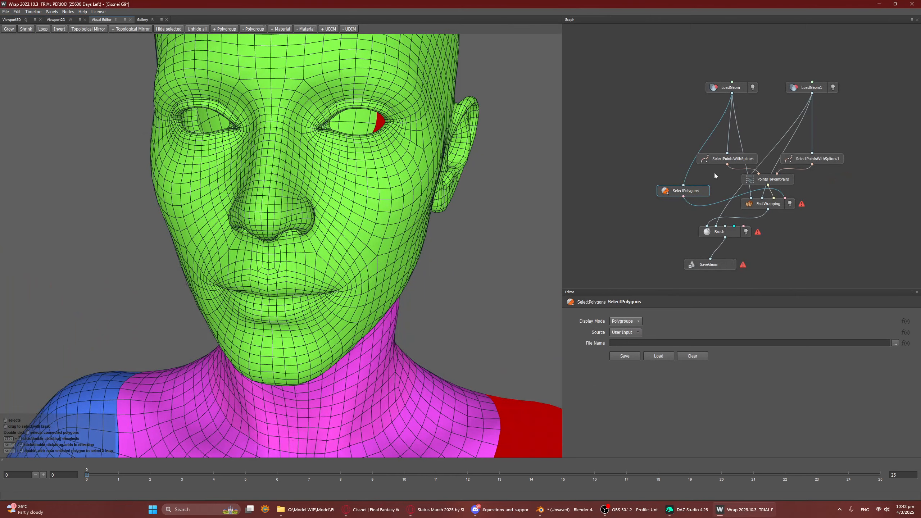
# Step: Mirror the Genesis 9 polygon selection topologically, and add the opposite side so both arms and both eye areas are selected
pyautogui.keyDown('alt'); pyautogui.moveTo(456, 176); pyautogui.dragTo(465, 196); pyautogui.keyUp('alt')
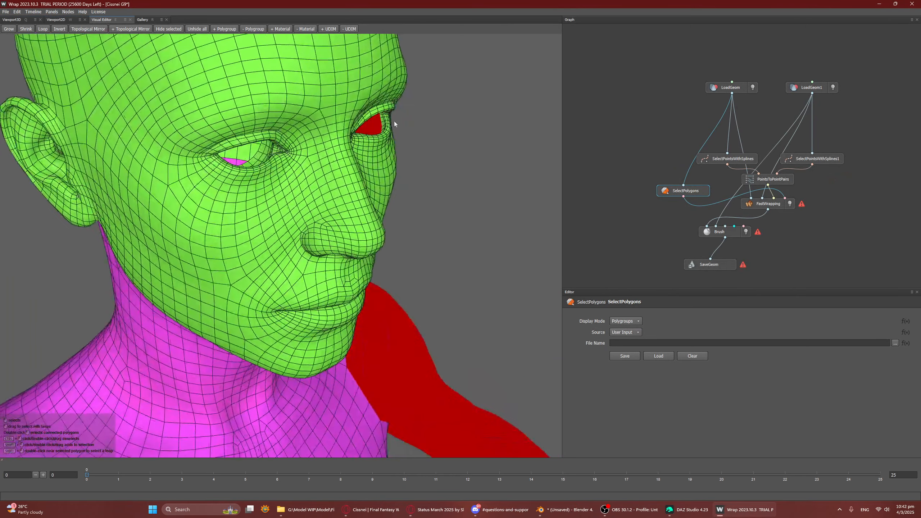
pyautogui.keyDown('alt'); pyautogui.moveTo(360, 227); pyautogui.dragTo(316, 266); pyautogui.keyUp('alt')
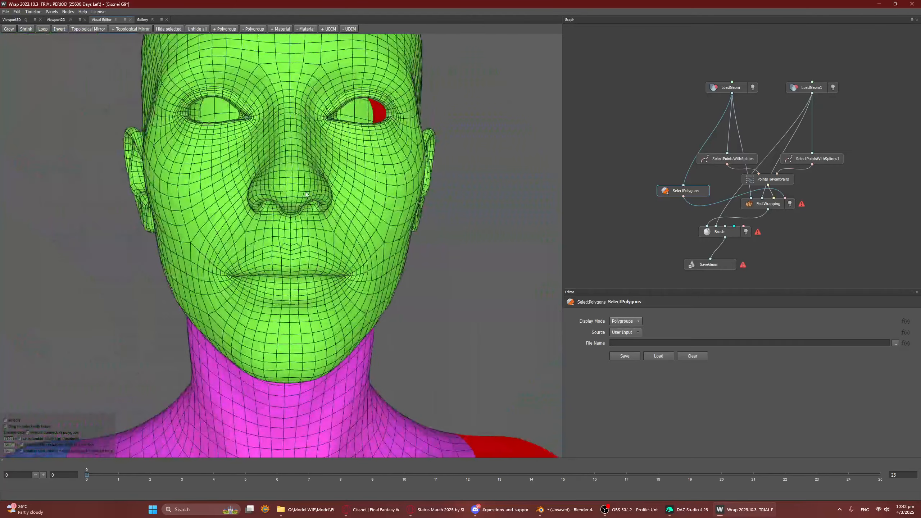
pyautogui.scroll(-3, 309, 192)
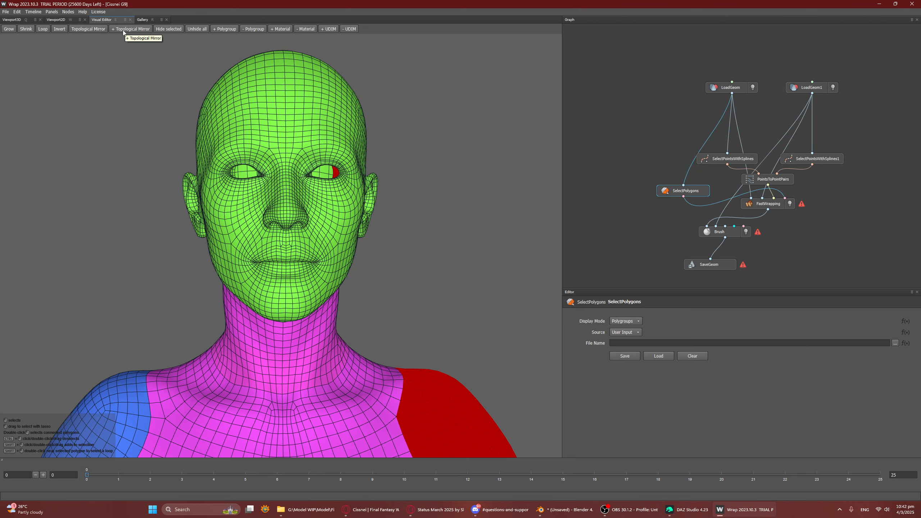
pyautogui.click(100, 30)
pyautogui.scroll(-5, 146, 219)
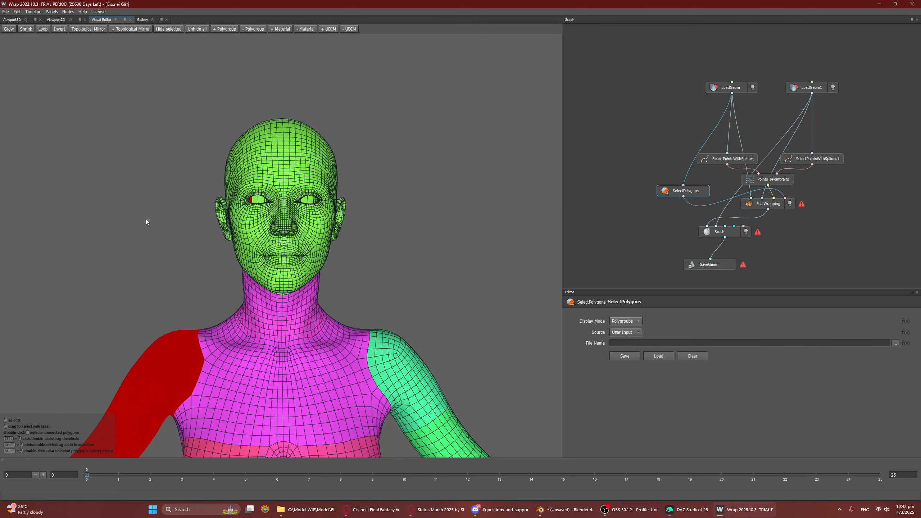
pyautogui.scroll(3, 178, 247)
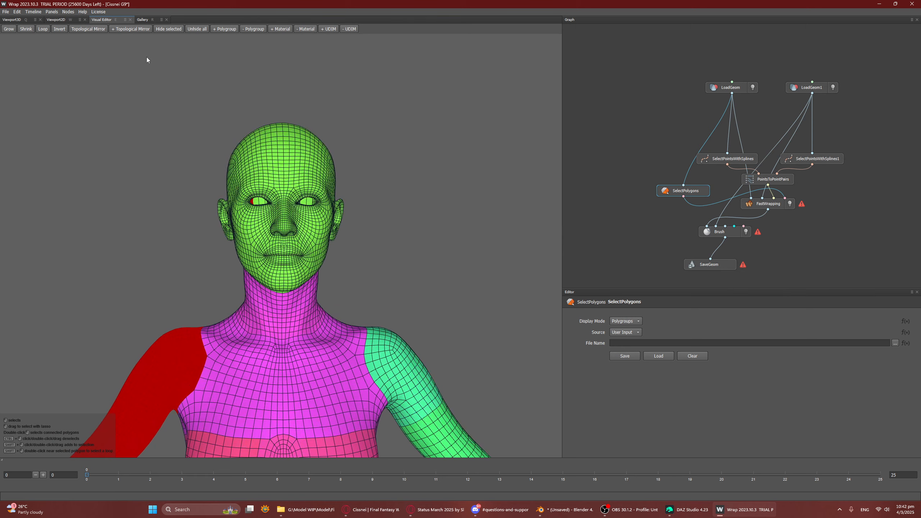
pyautogui.click(134, 29)
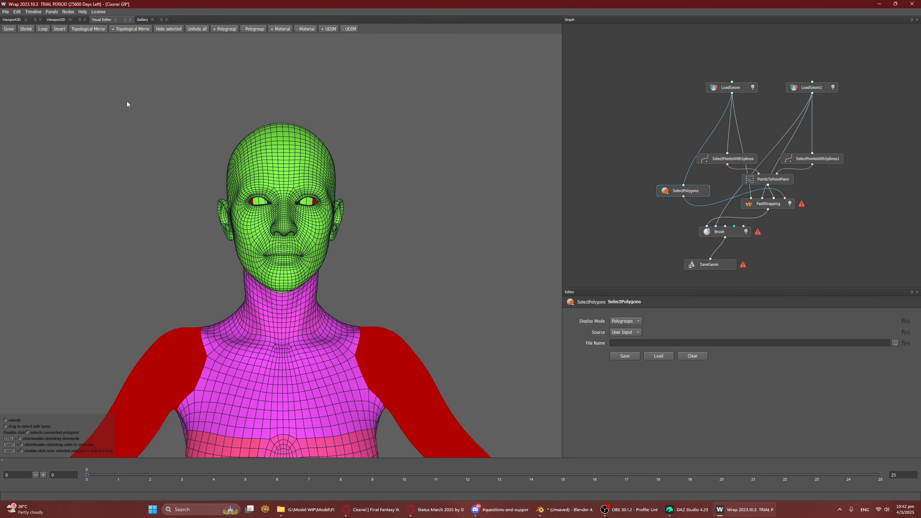
# Step: Check the mirrored polygon selection on the arms, lower legs and head of the Genesis 9 mesh
pyautogui.scroll(-3, 389, 320)
pyautogui.moveTo(362, 351); pyautogui.dragTo(372, 177, button='middle')
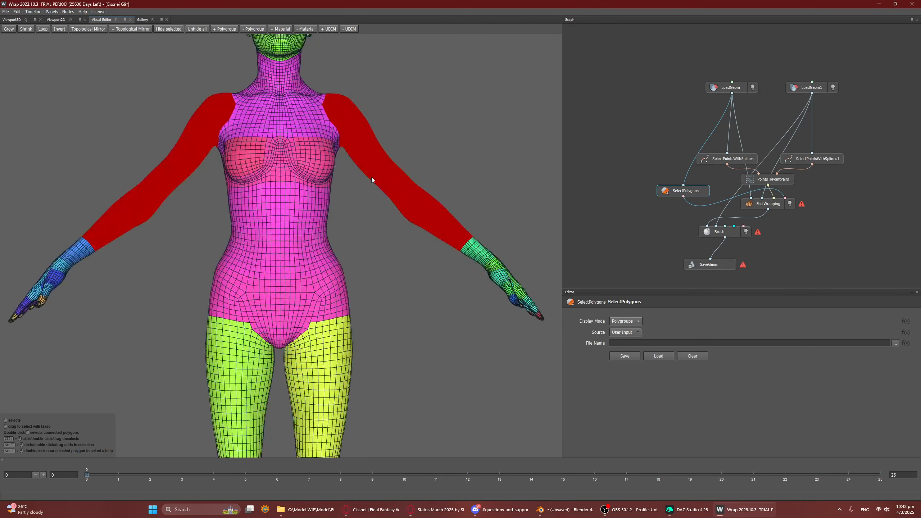
pyautogui.scroll(-3, 329, 269)
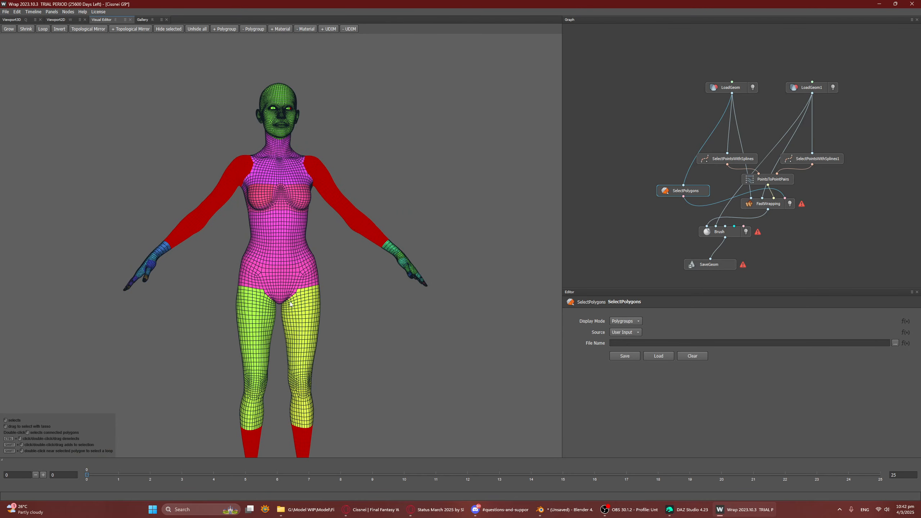
pyautogui.moveTo(293, 287); pyautogui.dragTo(279, 456, button='middle')
pyautogui.scroll(4, 228, 218)
pyautogui.keyDown('alt'); pyautogui.moveTo(228, 217); pyautogui.dragTo(329, 261); pyautogui.keyUp('alt')
pyautogui.moveTo(330, 299); pyautogui.dragTo(411, 120, button='middle')
pyautogui.keyDown('alt'); pyautogui.moveTo(448, 202); pyautogui.dragTo(399, 206); pyautogui.keyUp('alt')
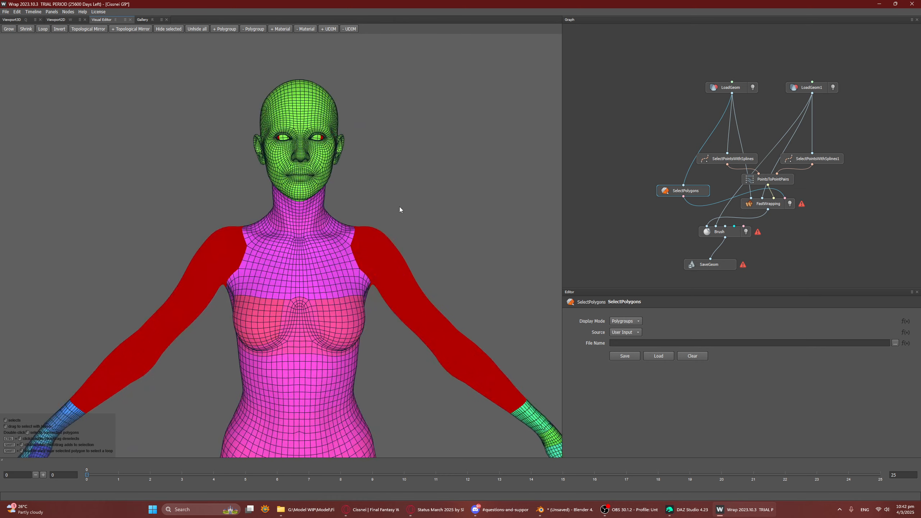
# Step: Compute the FastWrapping node to wrap the Genesis 9 base onto the Cissnei target
pyautogui.click(779, 204)
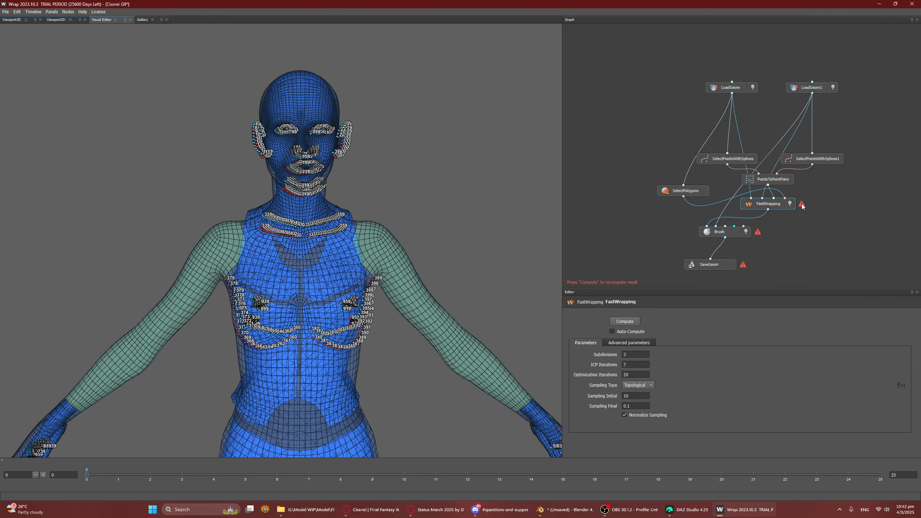
pyautogui.click(624, 321)
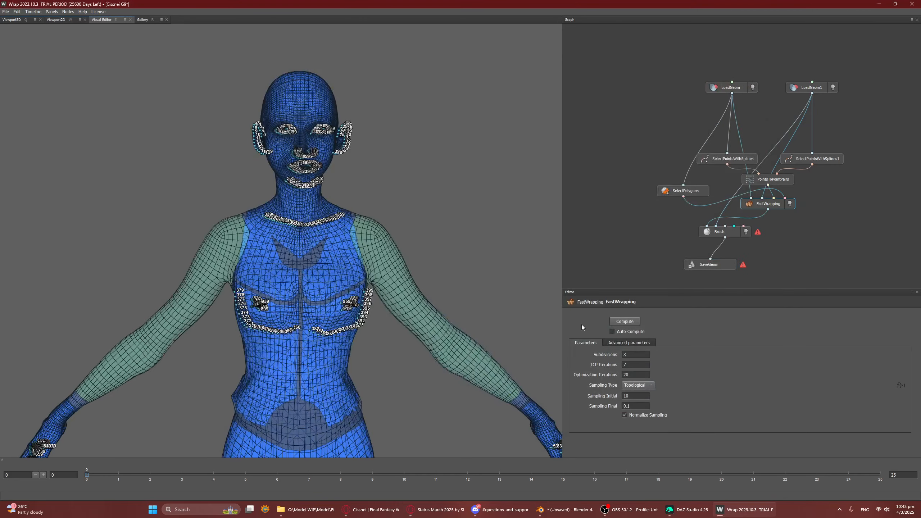
pyautogui.moveTo(443, 344); pyautogui.dragTo(411, 187, button='middle')
pyautogui.scroll(-5, 399, 203)
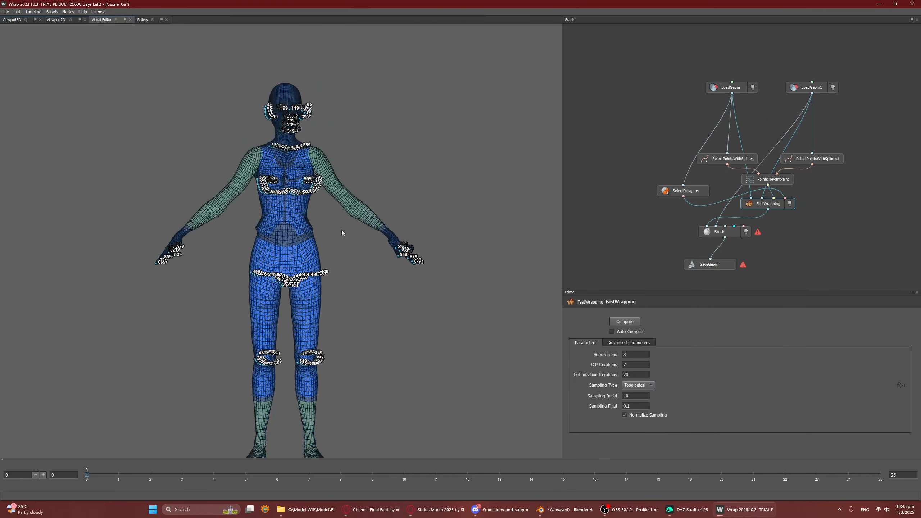
# Step: Examine the wrapped full body from the side and front, down to the excluded lower legs and feet
pyautogui.moveTo(346, 282); pyautogui.dragTo(369, 220, button='middle')
pyautogui.moveTo(368, 220); pyautogui.dragTo(268, 220)
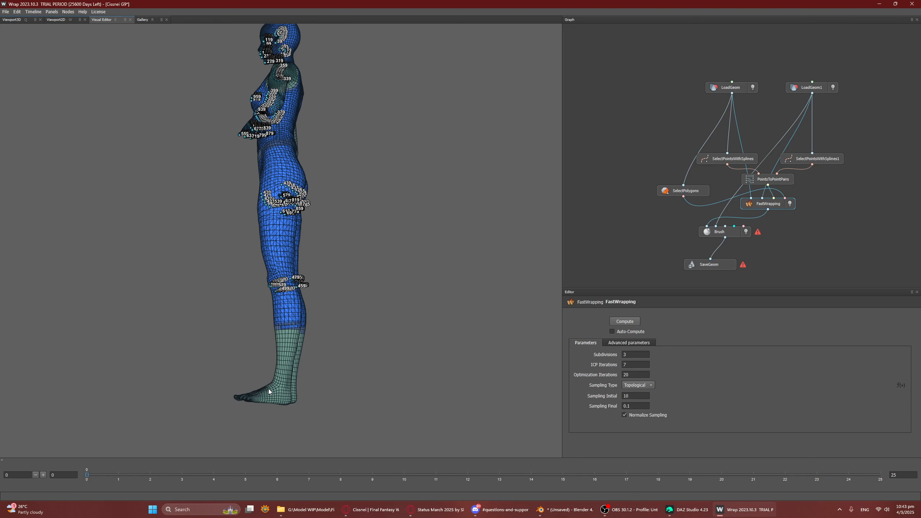
pyautogui.moveTo(269, 391); pyautogui.dragTo(393, 279)
pyautogui.moveTo(390, 222); pyautogui.dragTo(402, 248, button='middle')
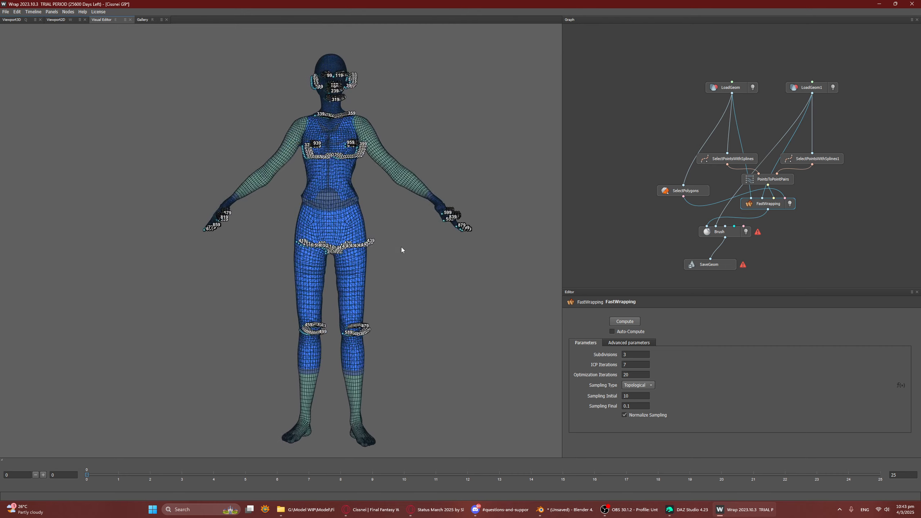
pyautogui.moveTo(402, 248)
pyautogui.mouseDown()
pyautogui.moveTo(420, 247)
pyautogui.moveTo(425, 232)
pyautogui.moveTo(388, 245)
pyautogui.moveTo(400, 253)
pyautogui.mouseUp()
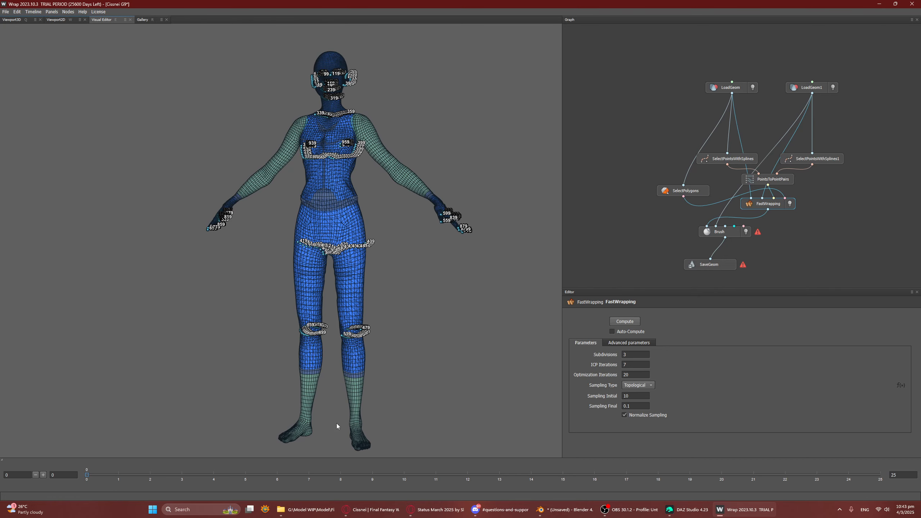
pyautogui.moveTo(363, 302)
pyautogui.mouseDown()
pyautogui.moveTo(417, 303)
pyautogui.moveTo(342, 301)
pyautogui.moveTo(370, 306)
pyautogui.mouseUp()
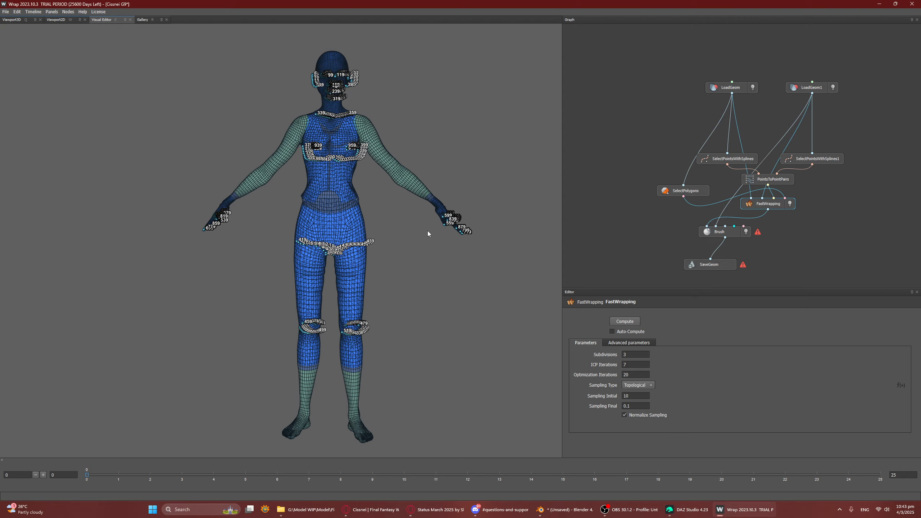
# Step: Examine the wrapped torso, arms and legs from the front, back and side against the excluded arm and leg polygons
pyautogui.scroll(6, 462, 276)
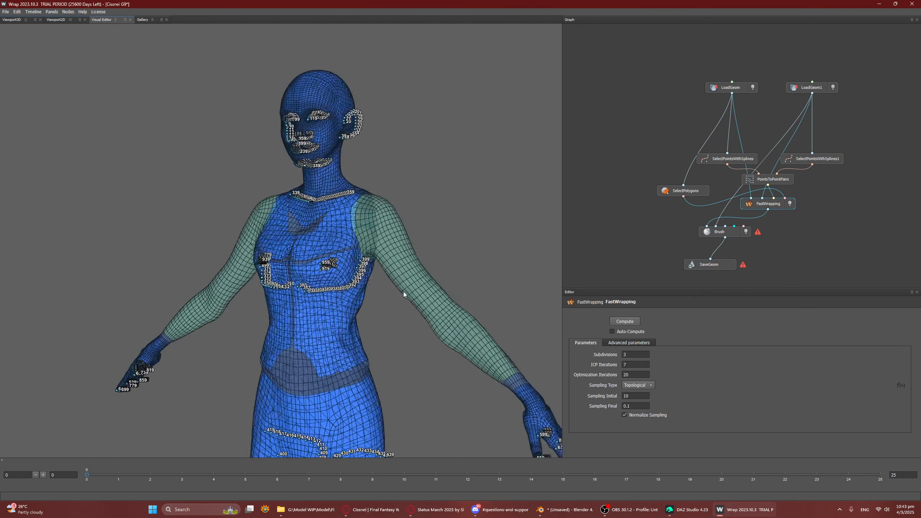
pyautogui.moveTo(403, 294); pyautogui.dragTo(168, 219)
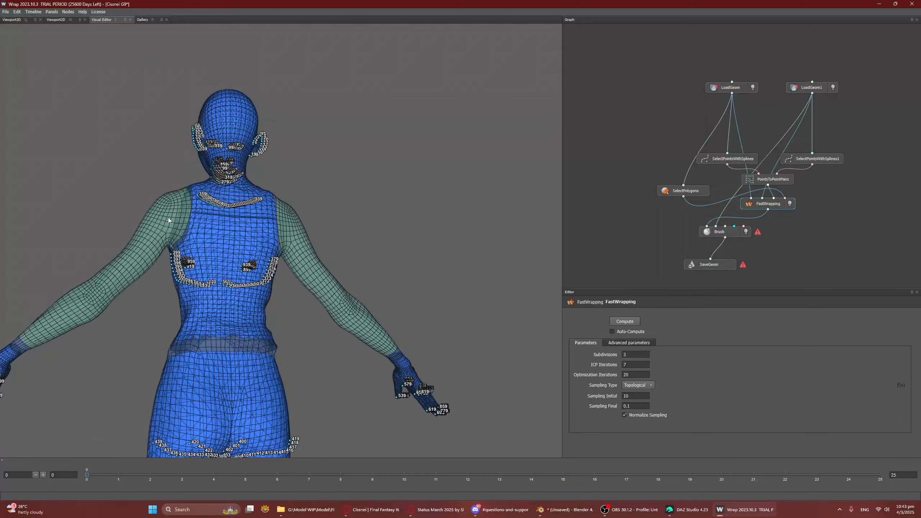
pyautogui.moveTo(213, 390); pyautogui.dragTo(412, 311)
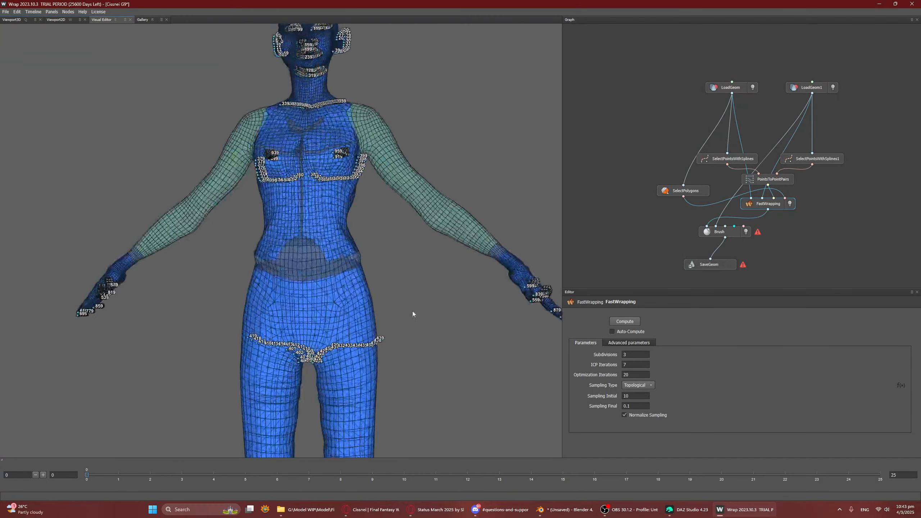
pyautogui.moveTo(349, 96); pyautogui.dragTo(371, 223, button='middle')
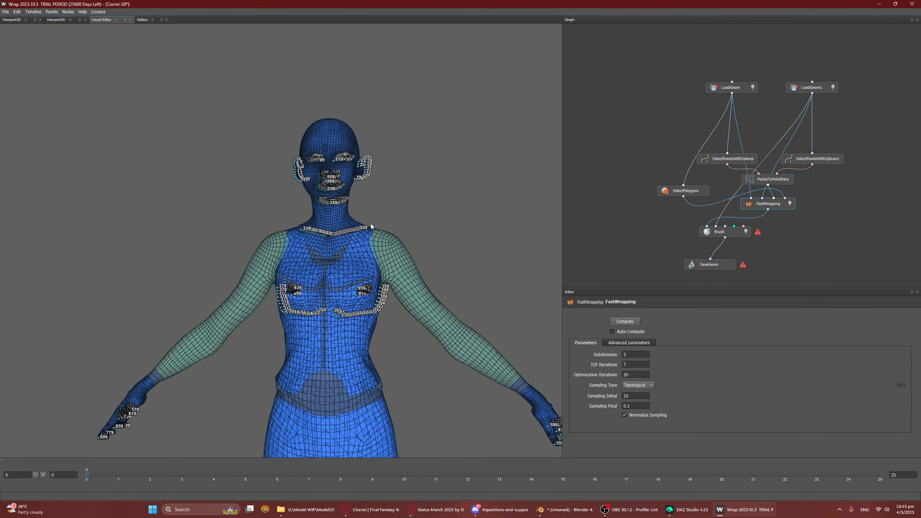
pyautogui.moveTo(302, 308); pyautogui.dragTo(260, 268)
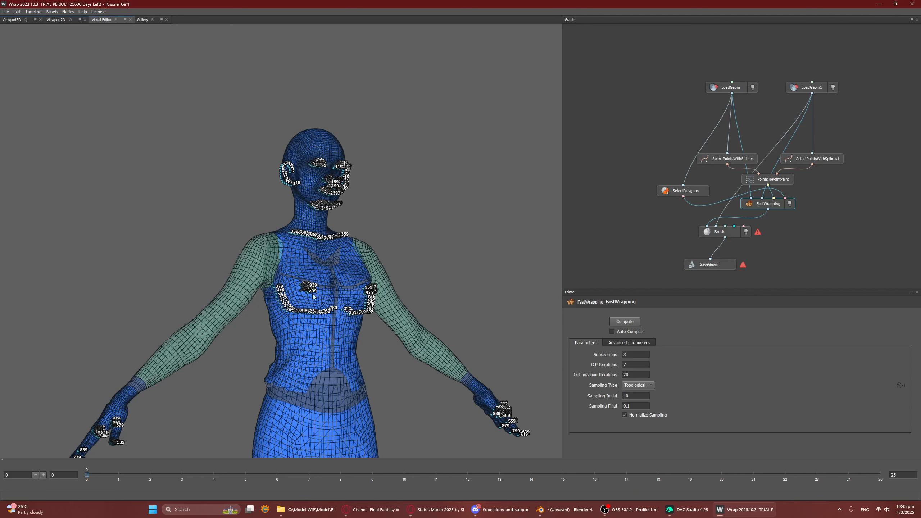
pyautogui.moveTo(472, 318); pyautogui.dragTo(384, 248, button='middle')
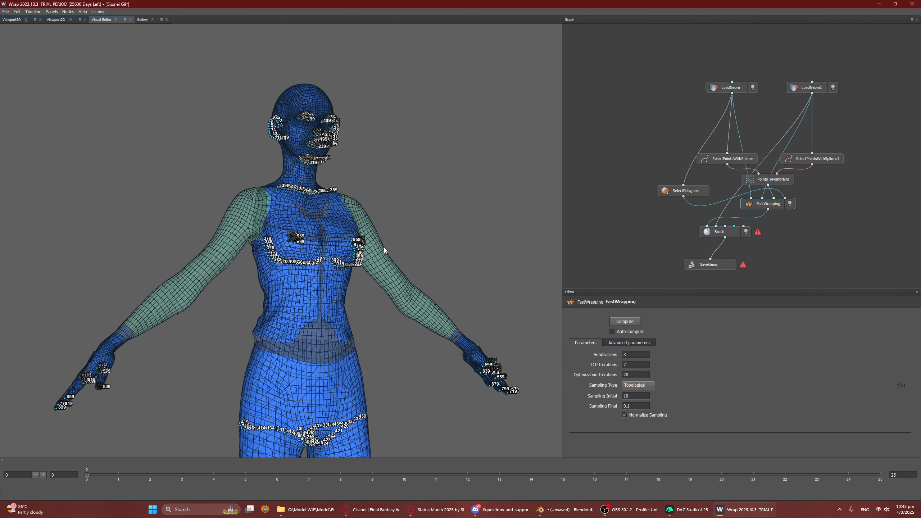
pyautogui.scroll(-3, 400, 279)
pyautogui.moveTo(400, 279); pyautogui.dragTo(390, 137, button='middle')
pyautogui.moveTo(390, 137); pyautogui.dragTo(320, 206)
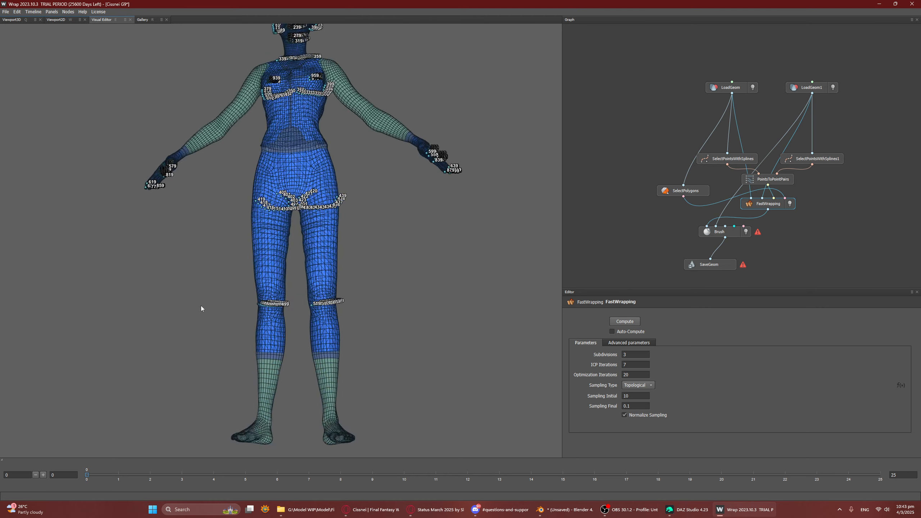
# Step: Display the Brush node and reset it to discard its outdated vertex modifications
pyautogui.click(725, 235)
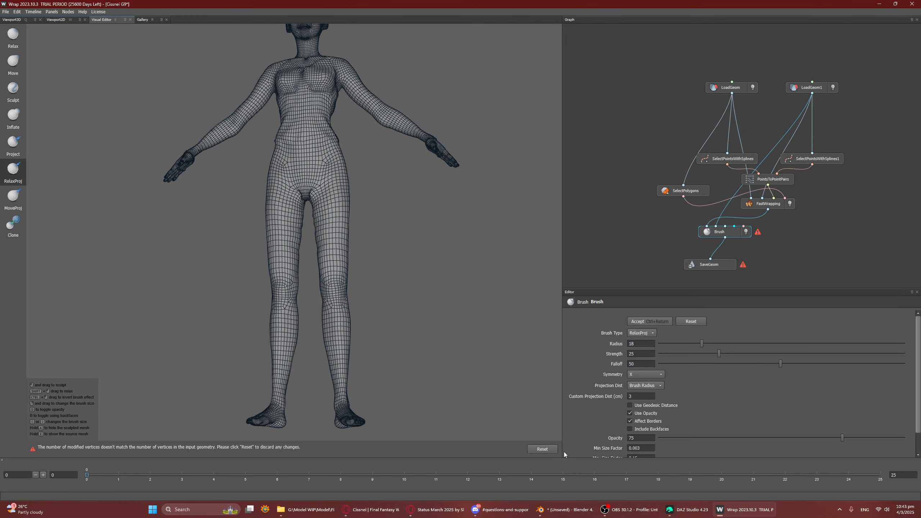
pyautogui.click(548, 450)
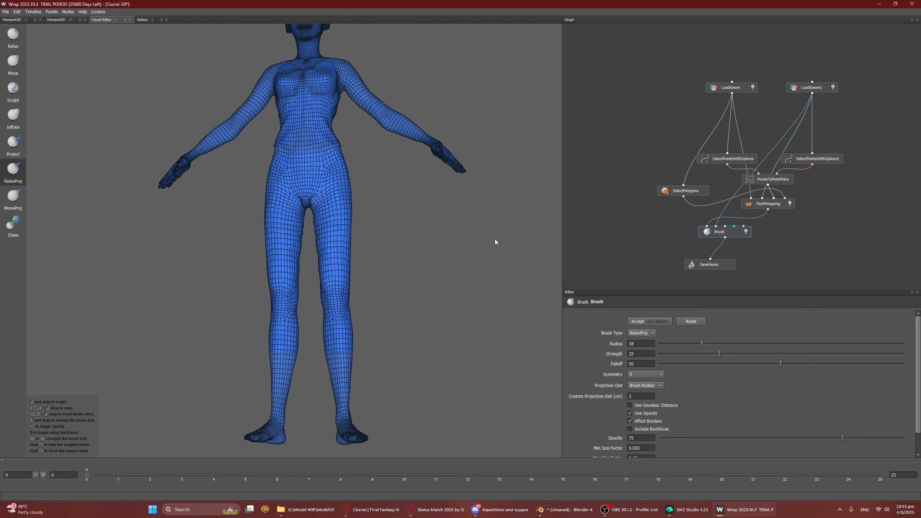
pyautogui.scroll(5, 377, 241)
pyautogui.keyDown('alt'); pyautogui.moveTo(236, 249); pyautogui.dragTo(295, 280); pyautogui.keyUp('alt')
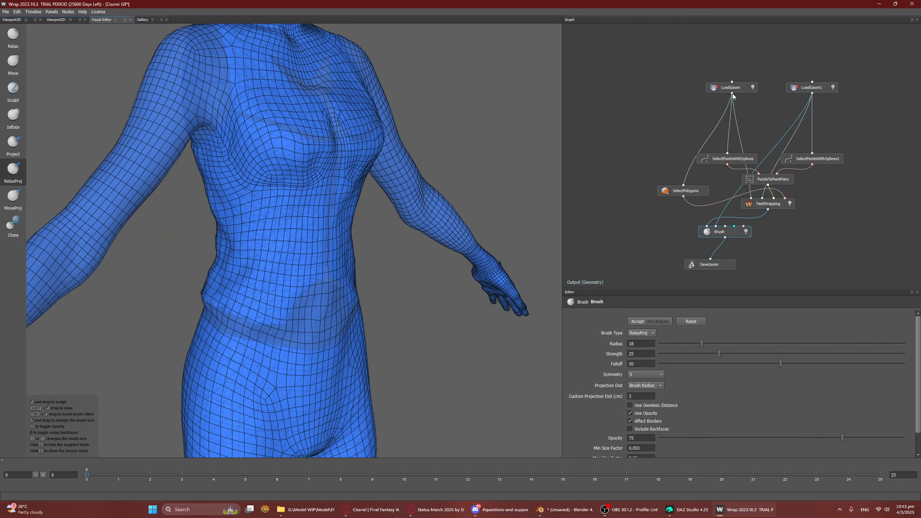
# Step: Connect the LoadGeom geometry output to the Brush node's third input, and inspect the wrapped torso
pyautogui.moveTo(732, 93); pyautogui.dragTo(725, 226)
pyautogui.moveTo(287, 195)
pyautogui.keyDown('alt'); pyautogui.mouseDown()
pyautogui.moveTo(188, 181)
pyautogui.moveTo(341, 207)
pyautogui.moveTo(303, 228)
pyautogui.mouseUp(); pyautogui.keyUp('alt')
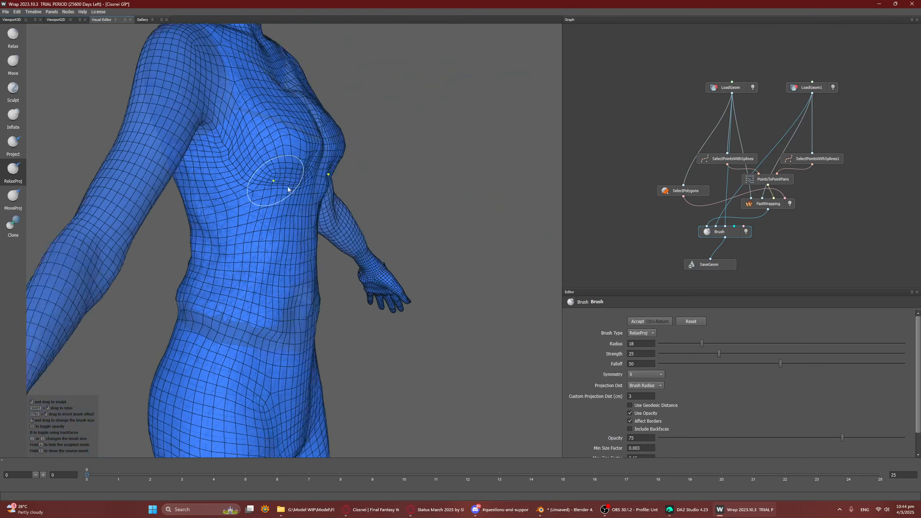
pyautogui.keyDown('alt'); pyautogui.moveTo(288, 188); pyautogui.dragTo(164, 199); pyautogui.keyUp('alt')
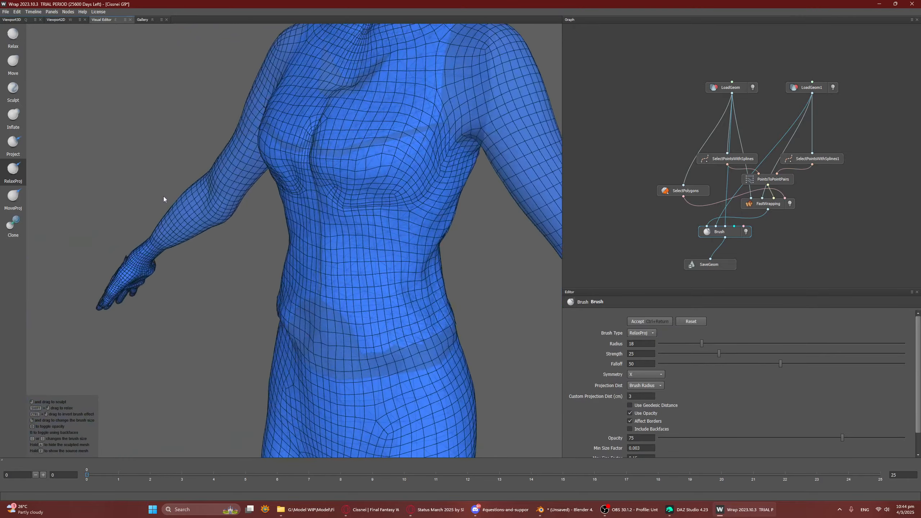
# Step: Smooth the wrinkled polygons across the chest and under the breasts with the relax brushes, undoing an unwanted stroke
pyautogui.keyDown('alt'); pyautogui.moveTo(380, 341); pyautogui.dragTo(360, 329); pyautogui.keyUp('alt')
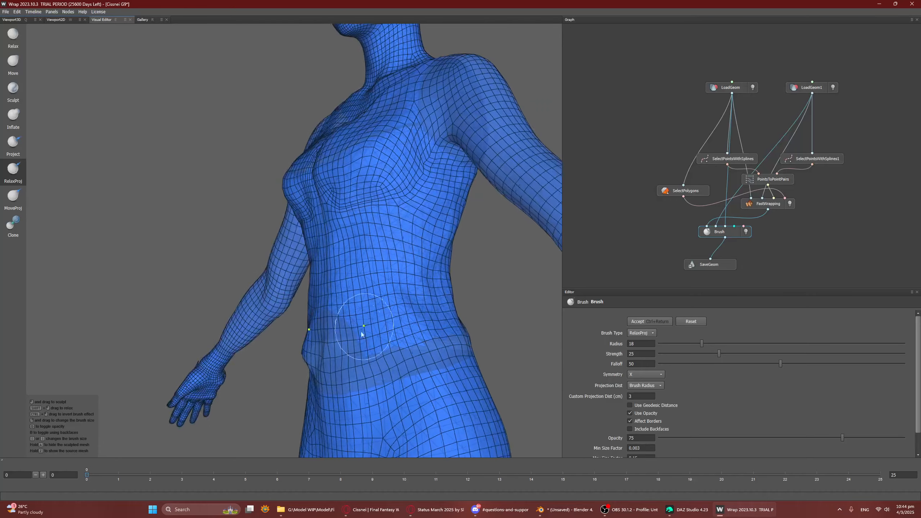
pyautogui.keyDown('alt'); pyautogui.moveTo(433, 335); pyautogui.dragTo(394, 317); pyautogui.keyUp('alt')
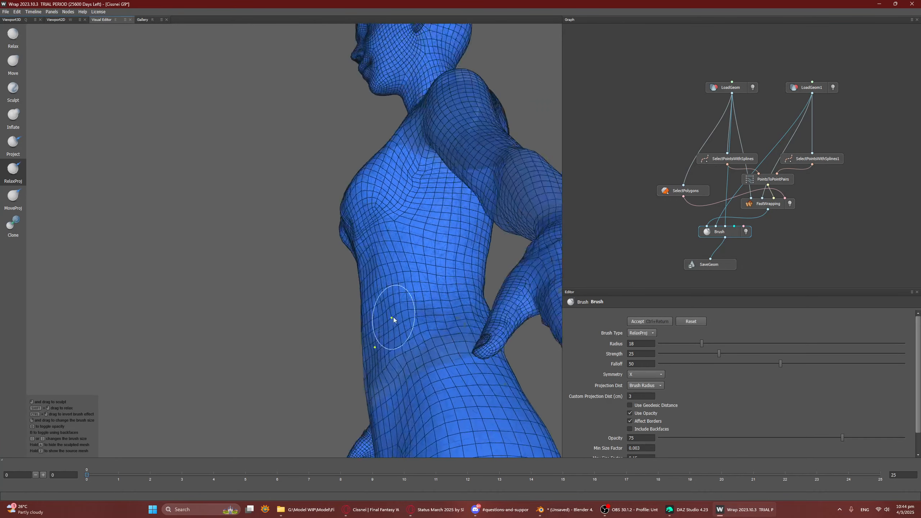
pyautogui.moveTo(448, 301)
pyautogui.keyDown('alt'); pyautogui.mouseDown()
pyautogui.moveTo(466, 281)
pyautogui.moveTo(456, 271)
pyautogui.moveTo(493, 254)
pyautogui.mouseUp(); pyautogui.keyUp('alt')
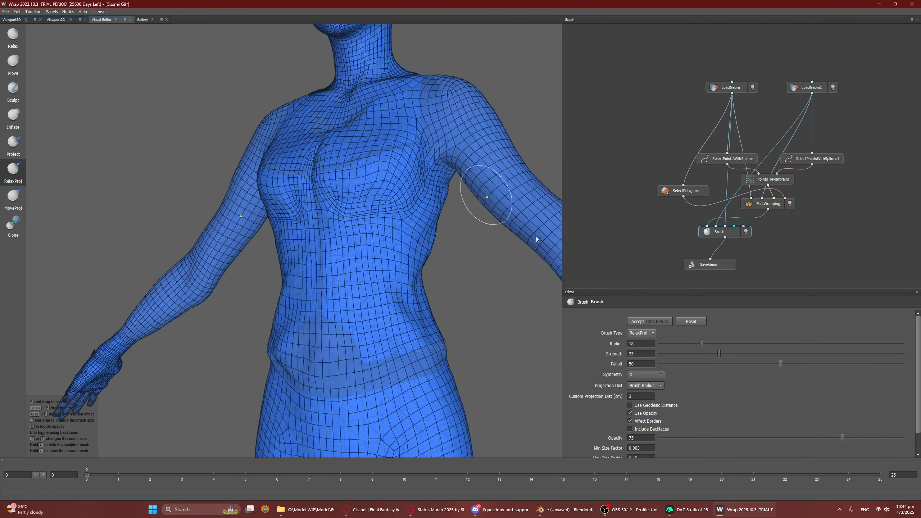
pyautogui.keyDown('alt'); pyautogui.moveTo(276, 190); pyautogui.dragTo(281, 174); pyautogui.keyUp('alt')
pyautogui.keyDown('alt'); pyautogui.moveTo(280, 174); pyautogui.dragTo(242, 288, button='middle'); pyautogui.keyUp('alt')
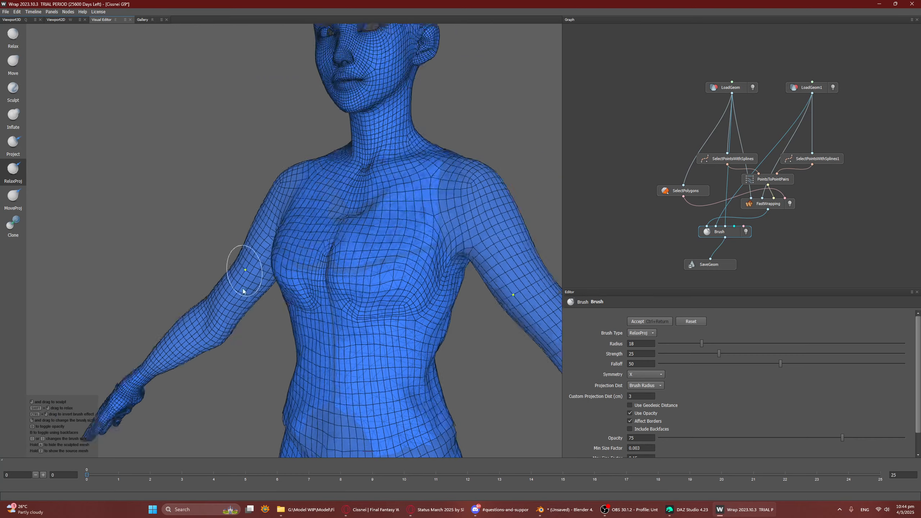
pyautogui.moveTo(242, 288)
pyautogui.keyDown('alt'); pyautogui.mouseDown()
pyautogui.moveTo(383, 288)
pyautogui.moveTo(376, 274)
pyautogui.mouseUp(); pyautogui.keyUp('alt')
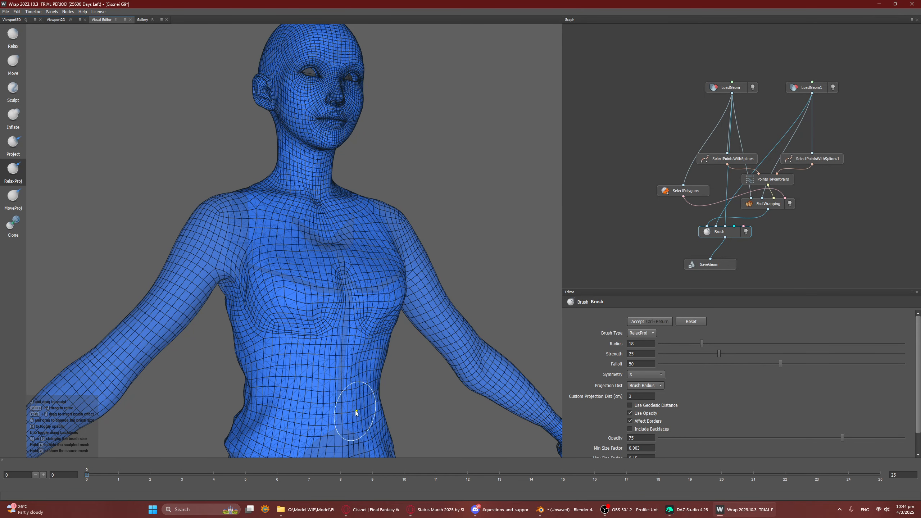
pyautogui.press('shift')
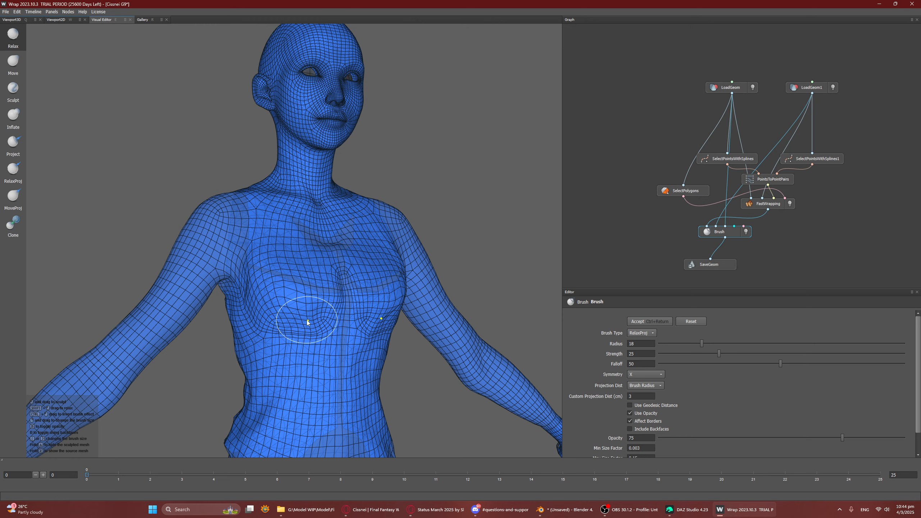
pyautogui.moveTo(288, 328)
pyautogui.keyDown('shift'); pyautogui.mouseDown()
pyautogui.moveTo(271, 319)
pyautogui.moveTo(341, 317)
pyautogui.moveTo(326, 316)
pyautogui.mouseUp(); pyautogui.keyUp('shift')
pyautogui.hotkey('ctrl', 'z')
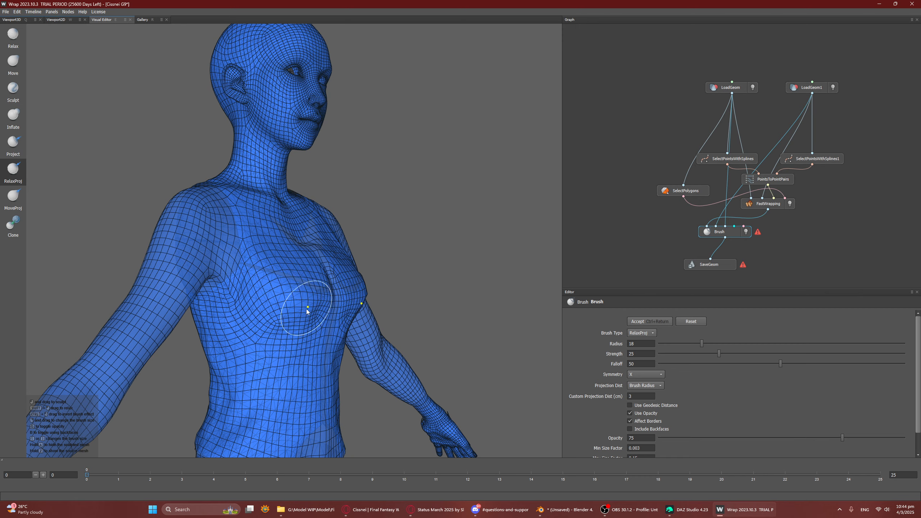
pyautogui.keyDown('alt'); pyautogui.moveTo(306, 310); pyautogui.dragTo(331, 325); pyautogui.keyUp('alt')
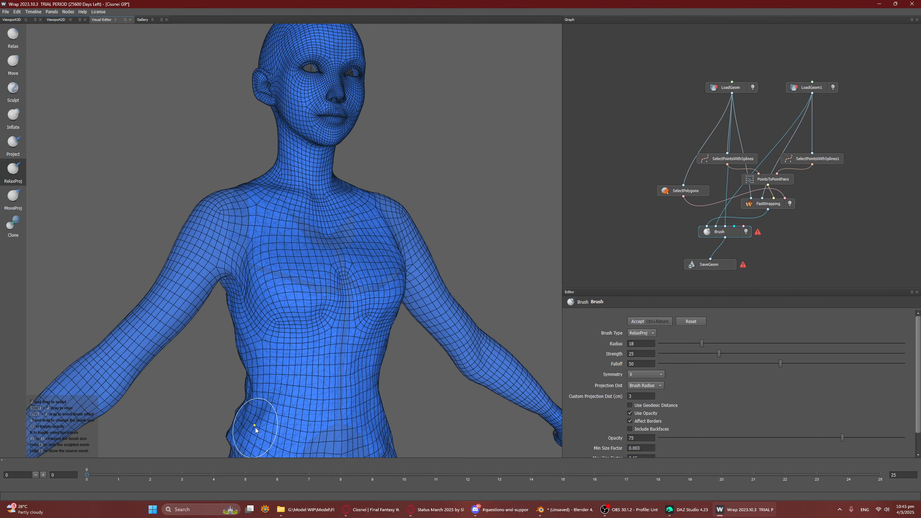
# Step: Set the RelaxProj brush to radius 31 and strength 50 for working on the back of the torso
pyautogui.keyDown('alt'); pyautogui.moveTo(255, 428); pyautogui.dragTo(340, 247, button='middle'); pyautogui.keyUp('alt')
pyautogui.moveTo(321, 300)
pyautogui.keyDown('alt'); pyautogui.mouseDown()
pyautogui.moveTo(377, 265)
pyautogui.moveTo(373, 298)
pyautogui.mouseUp(); pyautogui.keyUp('alt')
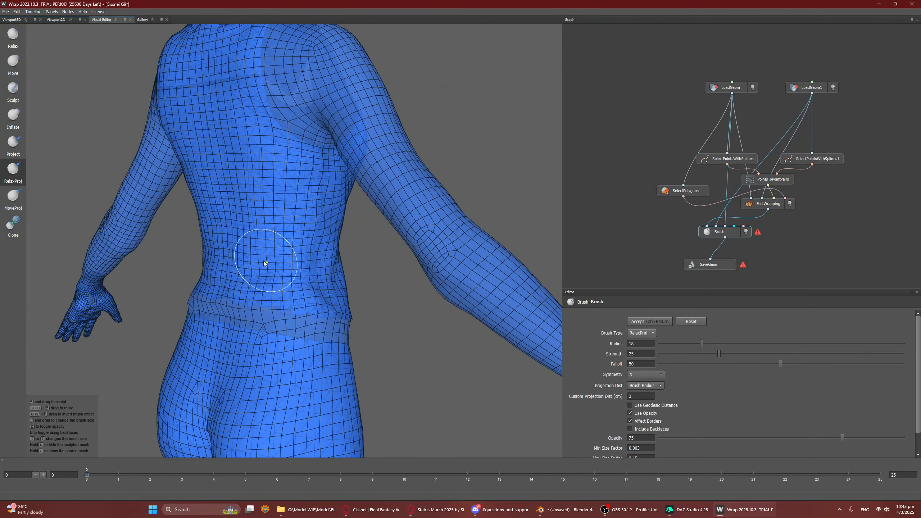
pyautogui.press(']')
pyautogui.press(']')
pyautogui.press(']')
pyautogui.press('Return')
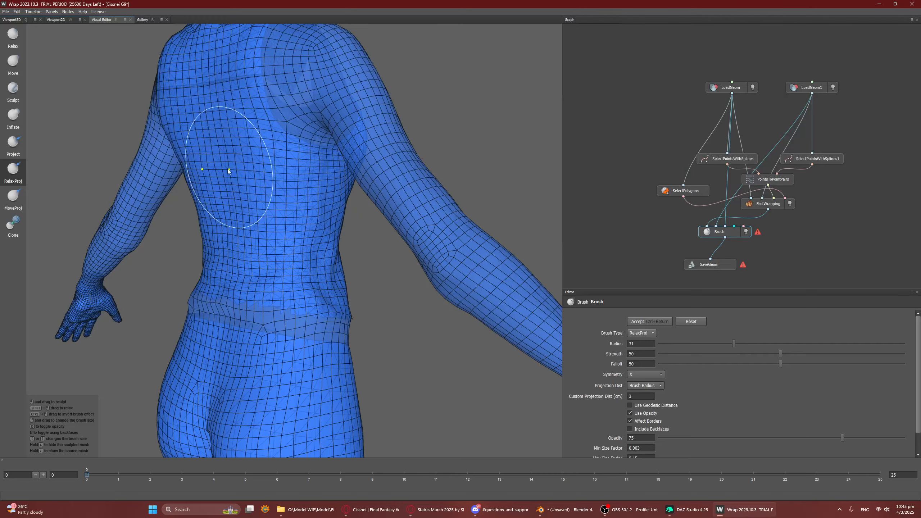
# Step: Examine the wrapped mesh from behind, covering the back, shoulders, head, hips, arm and hand
pyautogui.keyDown('alt'); pyautogui.moveTo(227, 168); pyautogui.dragTo(282, 316, button='middle'); pyautogui.keyUp('alt')
pyautogui.keyDown('alt'); pyautogui.moveTo(265, 188); pyautogui.dragTo(283, 213); pyautogui.keyUp('alt')
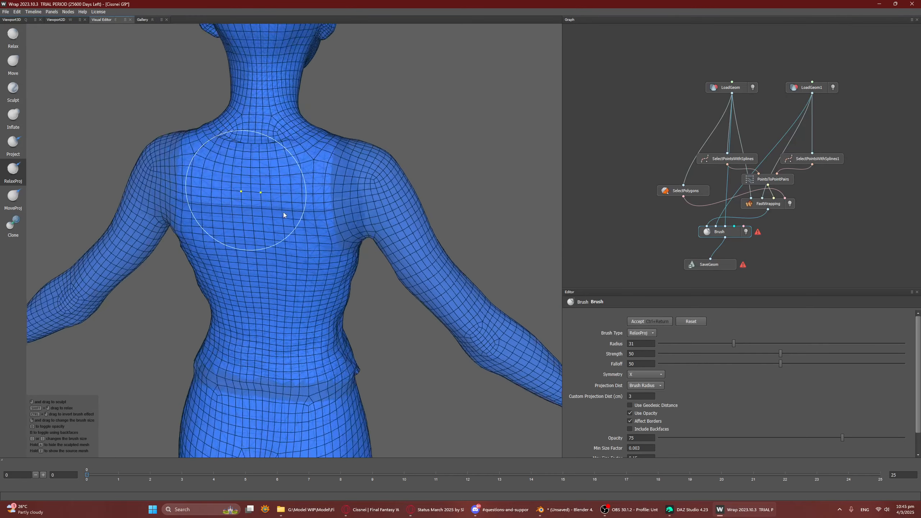
pyautogui.keyDown('alt'); pyautogui.moveTo(268, 177); pyautogui.dragTo(260, 364, button='middle'); pyautogui.keyUp('alt')
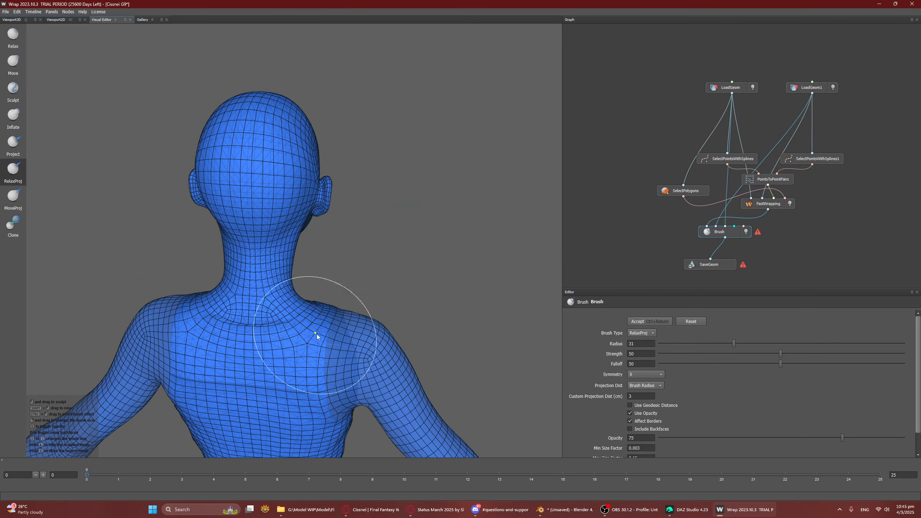
pyautogui.keyDown('alt'); pyautogui.moveTo(317, 334); pyautogui.dragTo(282, 86, button='middle'); pyautogui.keyUp('alt')
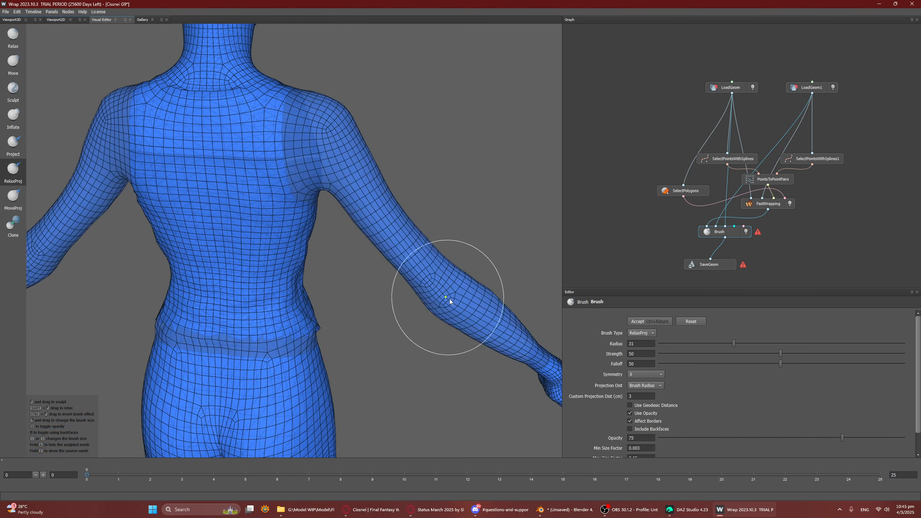
pyautogui.keyDown('alt'); pyautogui.moveTo(450, 301); pyautogui.dragTo(351, 175, button='middle'); pyautogui.keyUp('alt')
pyautogui.scroll(-3, 351, 175)
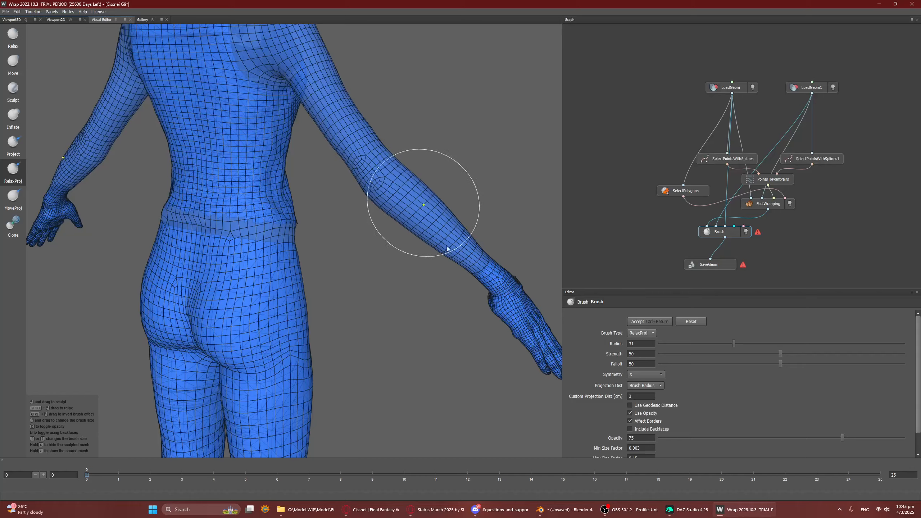
pyautogui.keyDown('alt'); pyautogui.moveTo(452, 257); pyautogui.dragTo(324, 317); pyautogui.keyUp('alt')
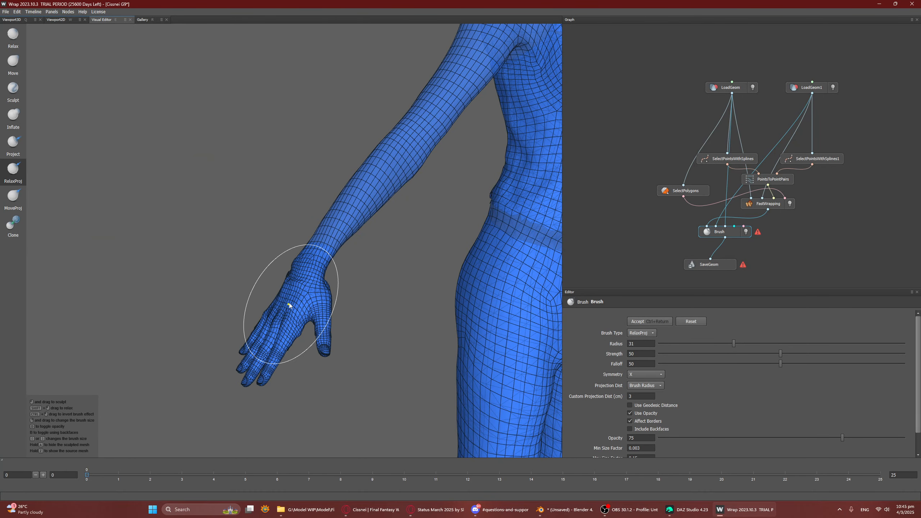
# Step: Set the brush radius to 15 and smooth the hand mesh around the thumb joint
pyautogui.moveTo(304, 306); pyautogui.dragTo(305, 306, button='right')
pyautogui.moveTo(305, 306)
pyautogui.keyDown('alt'); pyautogui.mouseDown()
pyautogui.moveTo(354, 322)
pyautogui.moveTo(368, 265)
pyautogui.mouseUp(); pyautogui.keyUp('alt')
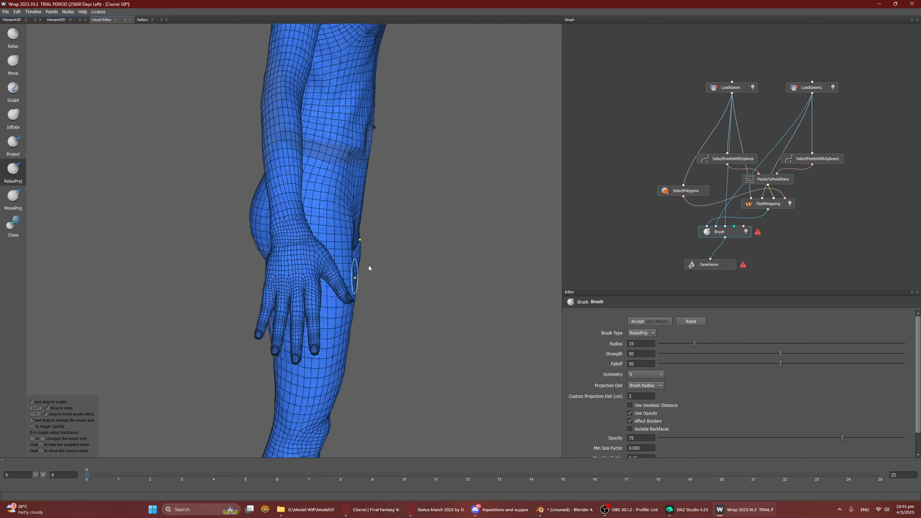
pyautogui.keyDown('alt'); pyautogui.moveTo(368, 265); pyautogui.dragTo(387, 284, button='right'); pyautogui.keyUp('alt')
pyautogui.keyDown('alt'); pyautogui.moveTo(372, 291); pyautogui.dragTo(422, 300); pyautogui.keyUp('alt')
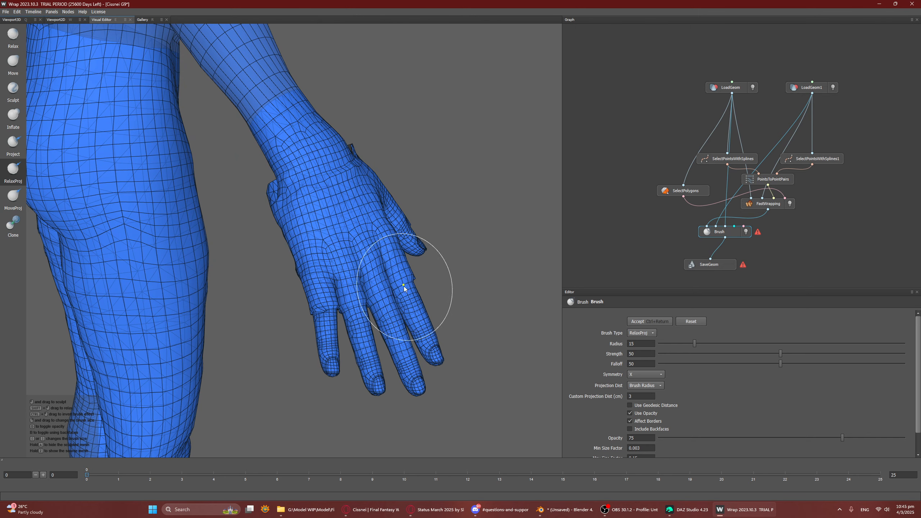
pyautogui.moveTo(379, 283)
pyautogui.keyDown('alt'); pyautogui.mouseDown()
pyautogui.moveTo(297, 335)
pyautogui.moveTo(316, 361)
pyautogui.mouseUp(); pyautogui.keyUp('alt')
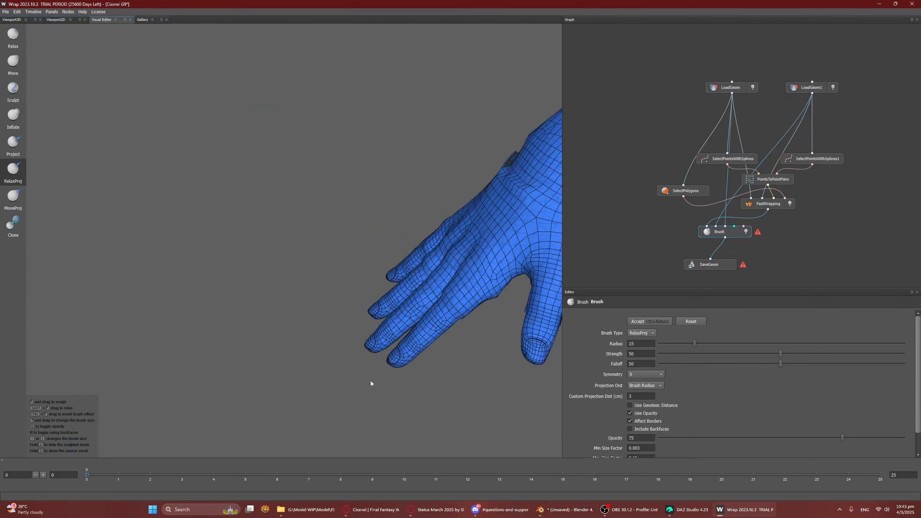
pyautogui.keyDown('alt'); pyautogui.moveTo(369, 380); pyautogui.dragTo(250, 343, button='middle'); pyautogui.keyUp('alt')
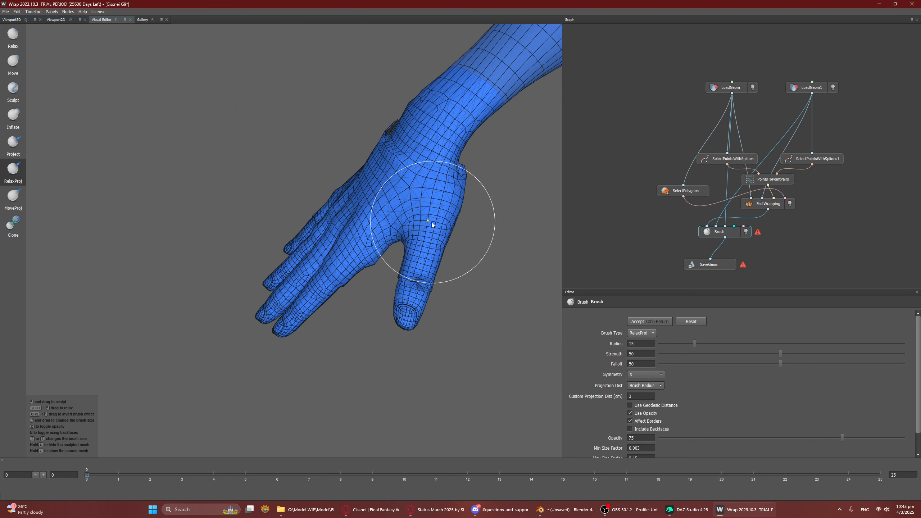
pyautogui.press('shift')
pyautogui.moveTo(418, 283); pyautogui.dragTo(426, 285)
# Step: Enlarge the brush radius to 29 and smooth the mesh over the hip and upper thigh
pyautogui.moveTo(370, 260)
pyautogui.keyDown('alt'); pyautogui.mouseDown()
pyautogui.moveTo(420, 253)
pyautogui.moveTo(354, 288)
pyautogui.moveTo(411, 331)
pyautogui.mouseUp(); pyautogui.keyUp('alt')
pyautogui.keyDown('alt'); pyautogui.moveTo(411, 331); pyautogui.dragTo(269, 257, button='middle'); pyautogui.keyUp('alt')
pyautogui.keyDown('alt'); pyautogui.moveTo(270, 257); pyautogui.dragTo(361, 294); pyautogui.keyUp('alt')
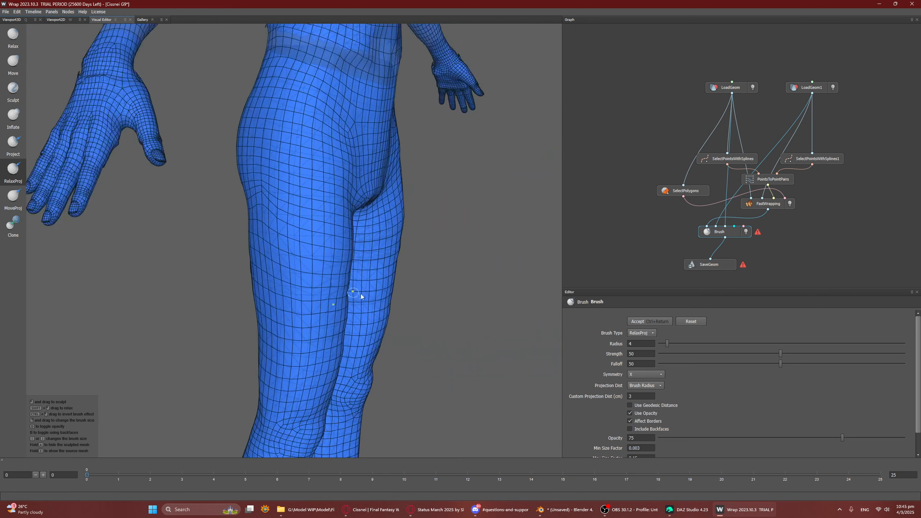
pyautogui.scroll(-3, 360, 294)
pyautogui.moveTo(309, 268); pyautogui.dragTo(289, 254, button='right')
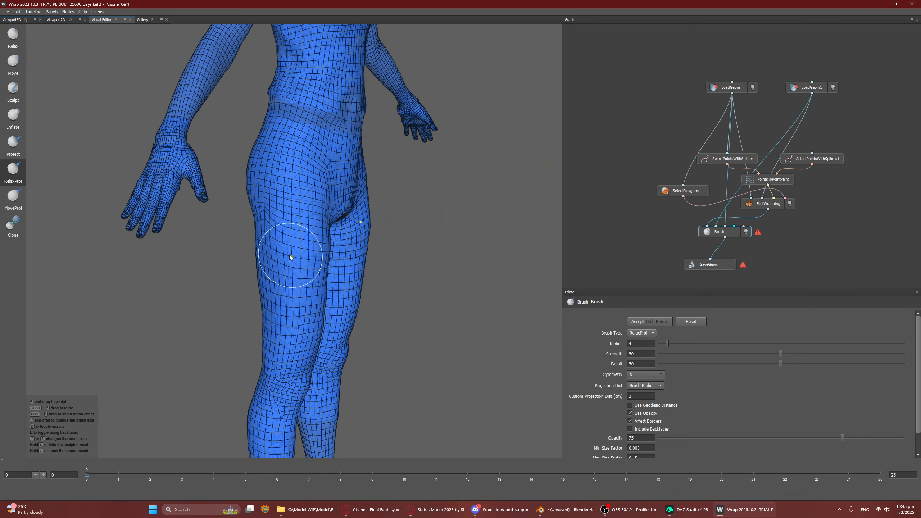
pyautogui.moveTo(267, 241); pyautogui.dragTo(269, 217)
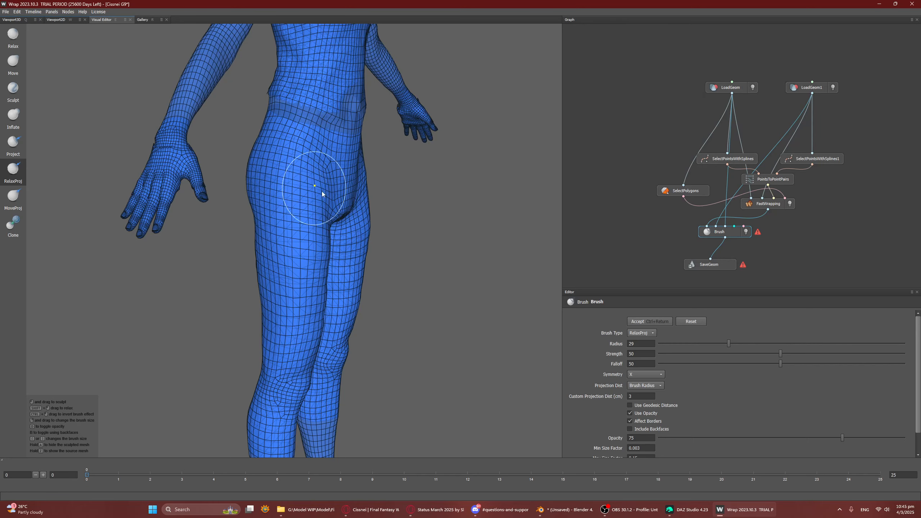
# Step: Check the legs from the front and back, and smooth the mesh over the buttocks
pyautogui.keyDown('alt'); pyautogui.moveTo(360, 252); pyautogui.dragTo(303, 202); pyautogui.keyUp('alt')
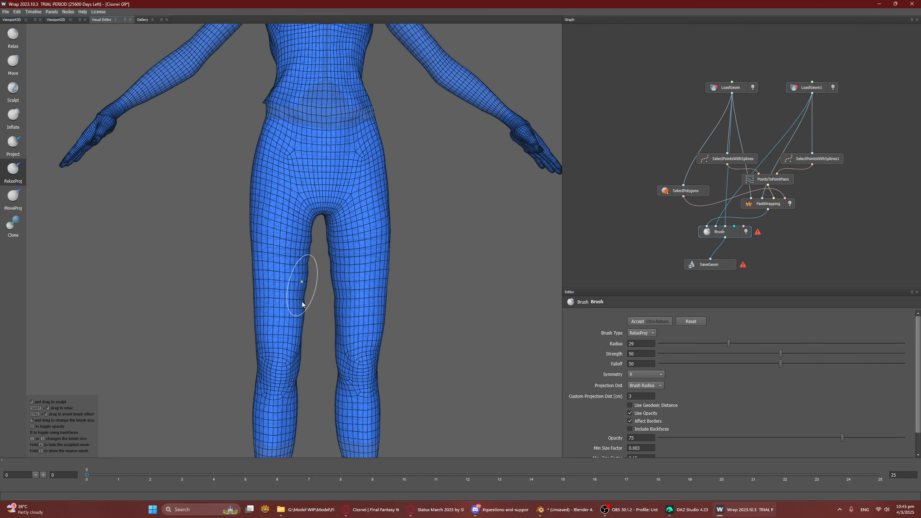
pyautogui.keyDown('alt'); pyautogui.moveTo(291, 315); pyautogui.dragTo(291, 178, button='middle'); pyautogui.keyUp('alt')
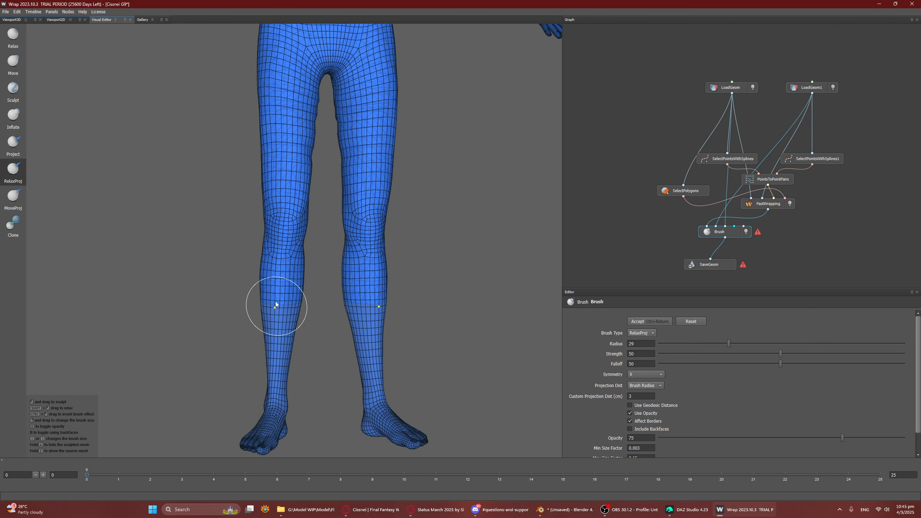
pyautogui.keyDown('alt'); pyautogui.moveTo(214, 315); pyautogui.dragTo(439, 331); pyautogui.keyUp('alt')
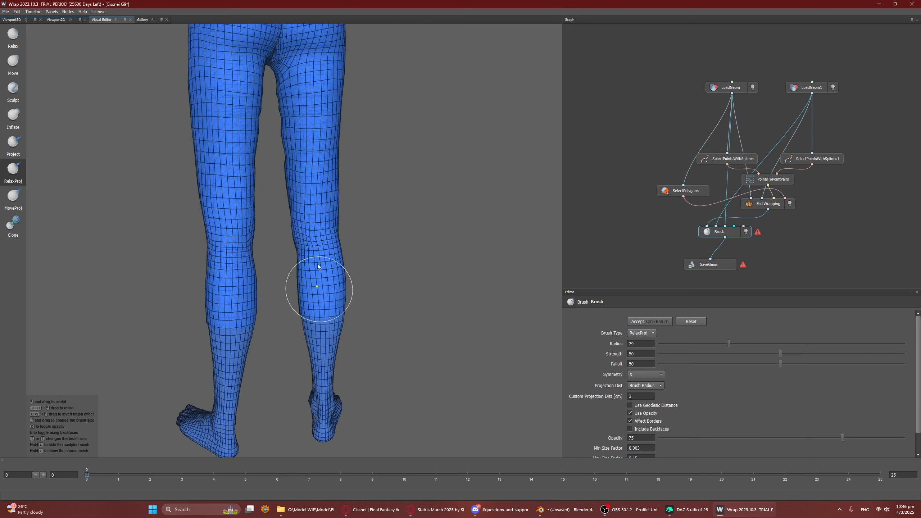
pyautogui.keyDown('alt'); pyautogui.moveTo(319, 79); pyautogui.dragTo(354, 359, button='middle'); pyautogui.keyUp('alt')
pyautogui.keyDown('alt'); pyautogui.moveTo(344, 355); pyautogui.dragTo(312, 314); pyautogui.keyUp('alt')
pyautogui.moveTo(298, 275); pyautogui.dragTo(282, 282)
pyautogui.scroll(5, 282, 283)
pyautogui.scroll(-5, 281, 283)
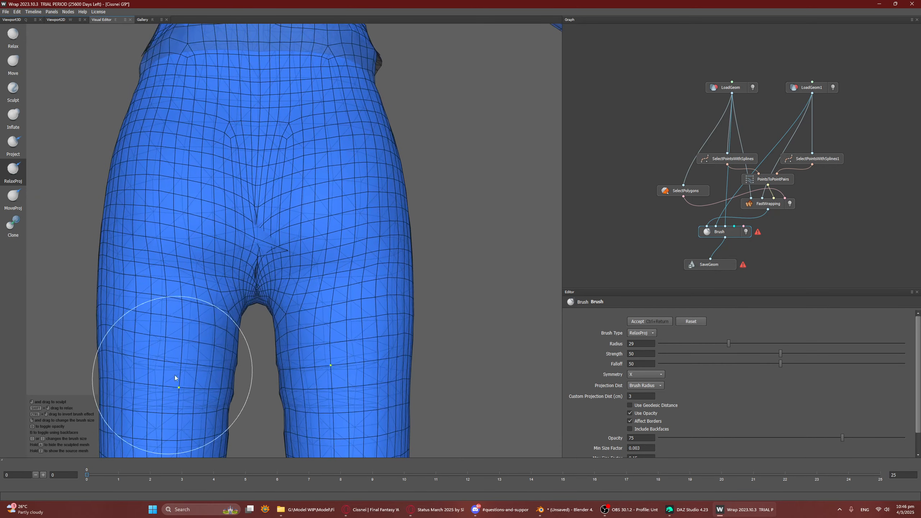
# Step: Relax the distorted polygons in the crease between the buttocks, and smooth the surrounding mesh down to the upper thighs
pyautogui.scroll(5, 263, 300)
pyautogui.moveTo(300, 271)
pyautogui.keyDown('shift'); pyautogui.mouseDown()
pyautogui.moveTo(317, 260)
pyautogui.moveTo(307, 272)
pyautogui.moveTo(309, 249)
pyautogui.moveTo(309, 298)
pyautogui.moveTo(304, 205)
pyautogui.moveTo(309, 279)
pyautogui.moveTo(271, 303)
pyautogui.moveTo(252, 291)
pyautogui.moveTo(328, 306)
pyautogui.mouseUp(); pyautogui.keyUp('shift')
pyautogui.scroll(-5, 224, 302)
pyautogui.moveTo(203, 308)
pyautogui.mouseDown()
pyautogui.moveTo(151, 292)
pyautogui.moveTo(201, 317)
pyautogui.moveTo(229, 243)
pyautogui.moveTo(230, 280)
pyautogui.moveTo(257, 242)
pyautogui.moveTo(254, 268)
pyautogui.moveTo(277, 280)
pyautogui.moveTo(295, 254)
pyautogui.mouseUp()
pyautogui.keyDown('alt'); pyautogui.moveTo(295, 253); pyautogui.dragTo(342, 168, button='middle'); pyautogui.keyUp('alt')
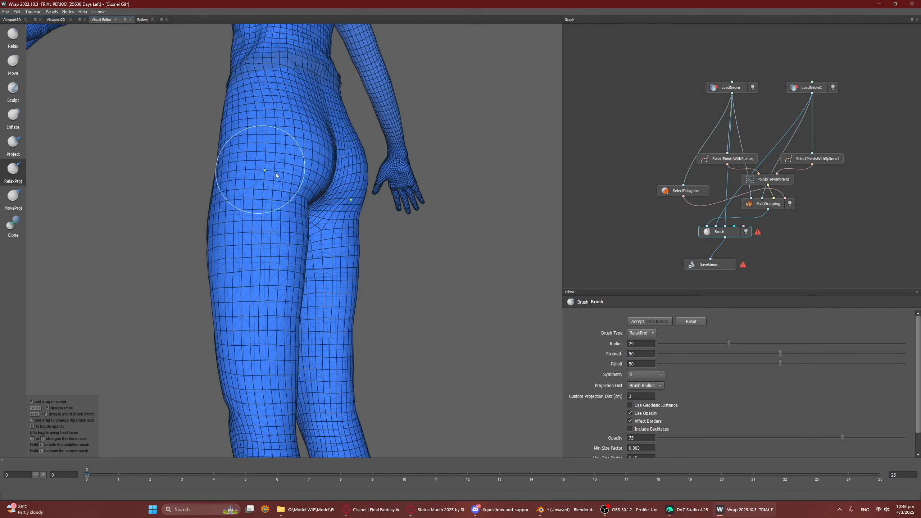
pyautogui.keyDown('alt'); pyautogui.moveTo(275, 173); pyautogui.dragTo(424, 168); pyautogui.keyUp('alt')
pyautogui.keyDown('alt'); pyautogui.moveTo(174, 243); pyautogui.dragTo(346, 254, button='middle'); pyautogui.keyUp('alt')
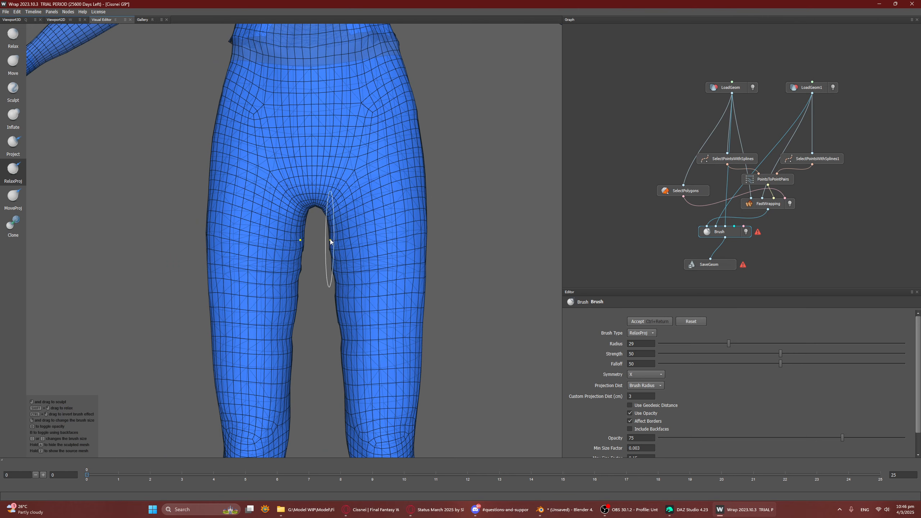
# Step: Start a second Wrap instance from the desktop and open the recent project Female Commander.wrap in it
pyautogui.click(779, 510)
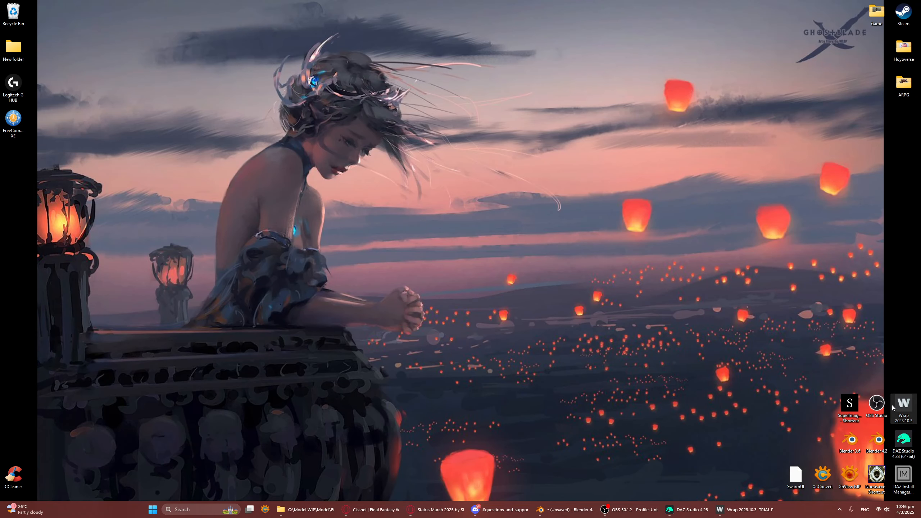
pyautogui.doubleClick(901, 405)
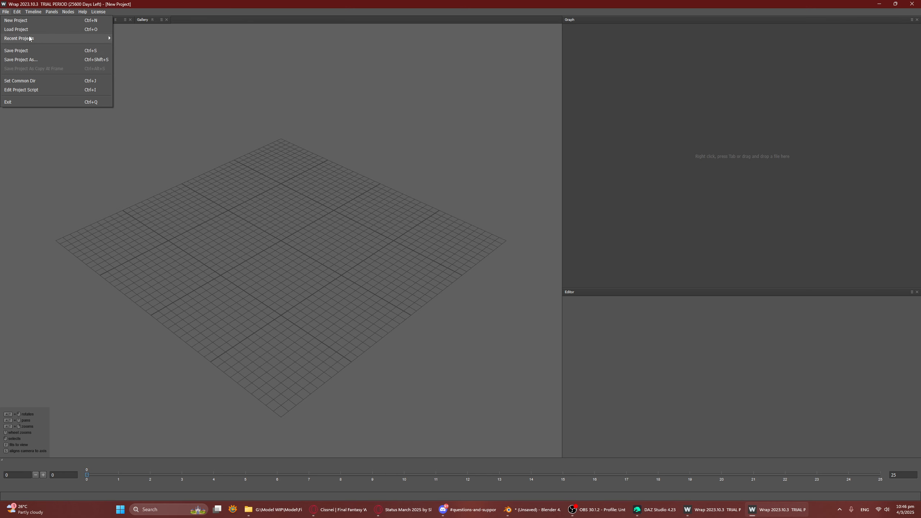
pyautogui.moveTo(105, 39)
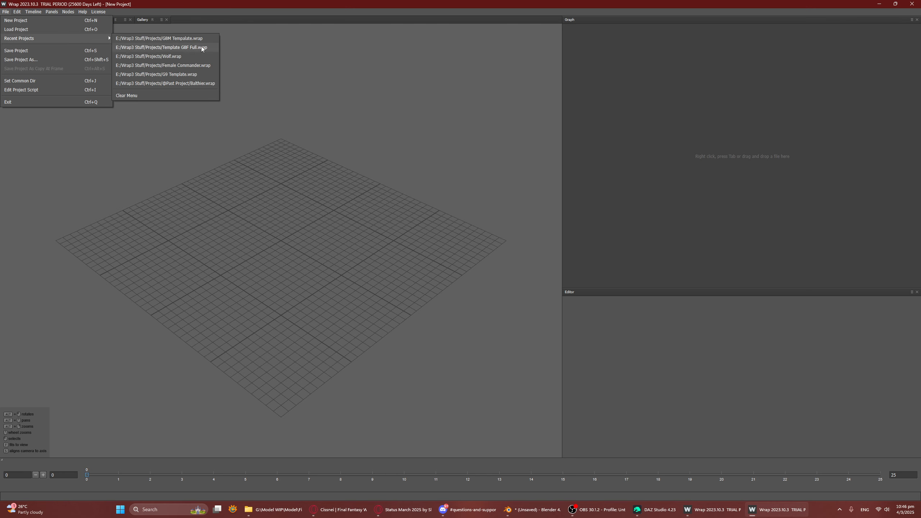
pyautogui.click(202, 66)
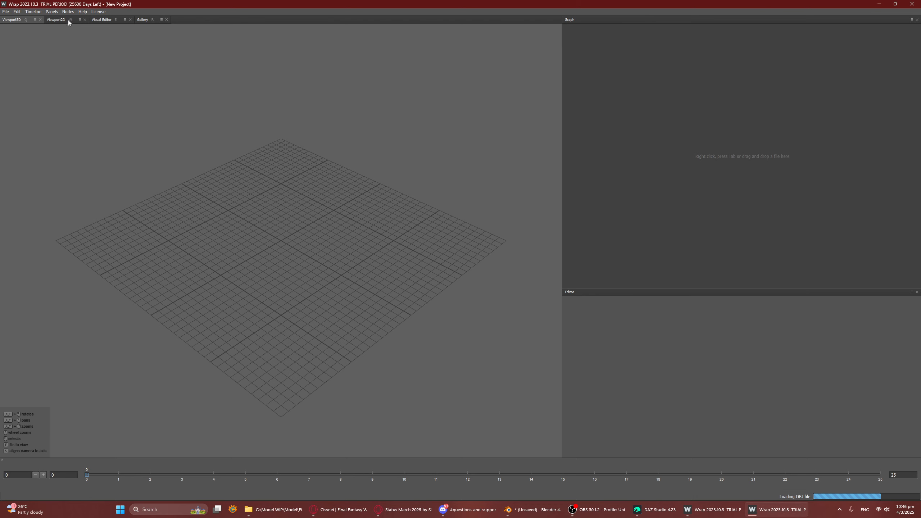
# Step: Load the project Tryks G8F.wrap from the Projects folder in the second Wrap instance
pyautogui.click(5, 12)
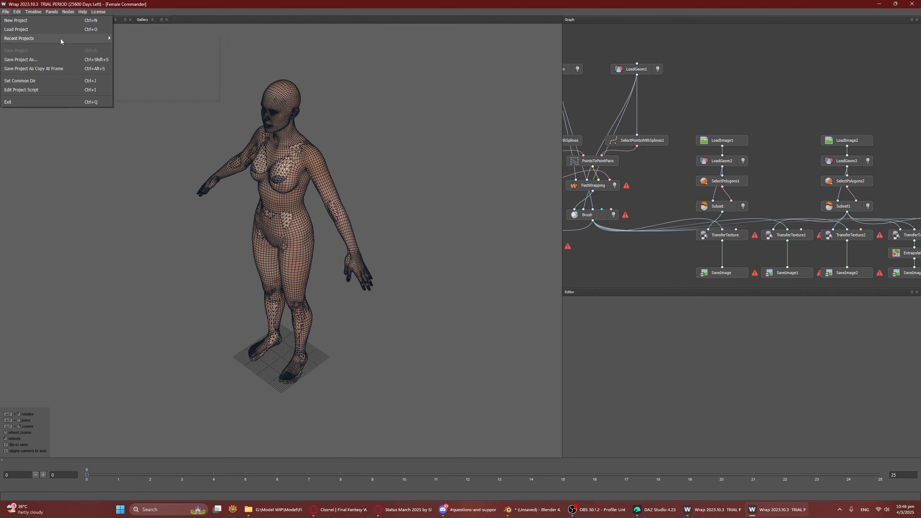
pyautogui.click(69, 29)
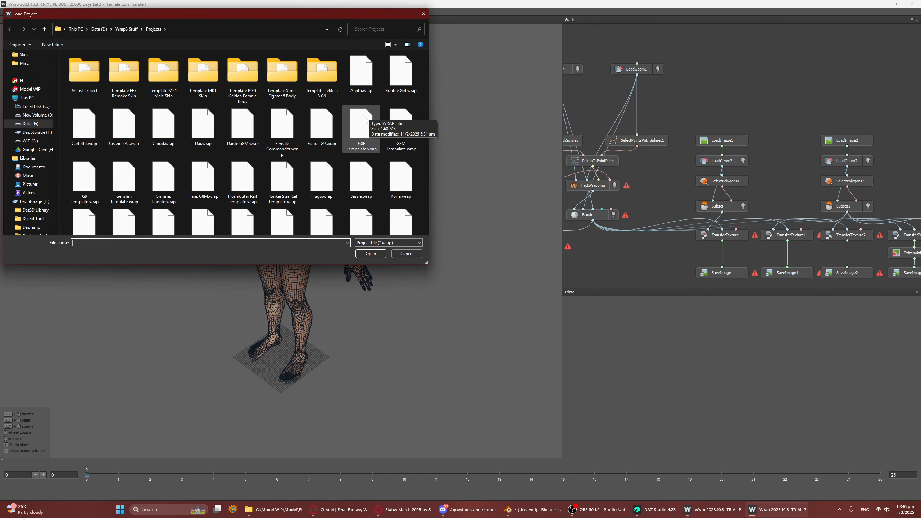
pyautogui.click(367, 75)
pyautogui.scroll(-2, 128, 189)
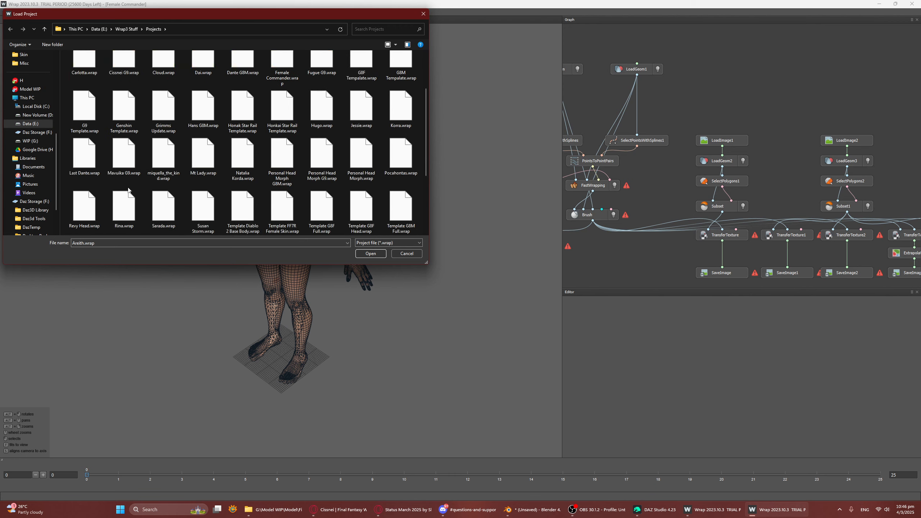
pyautogui.scroll(-2, 128, 187)
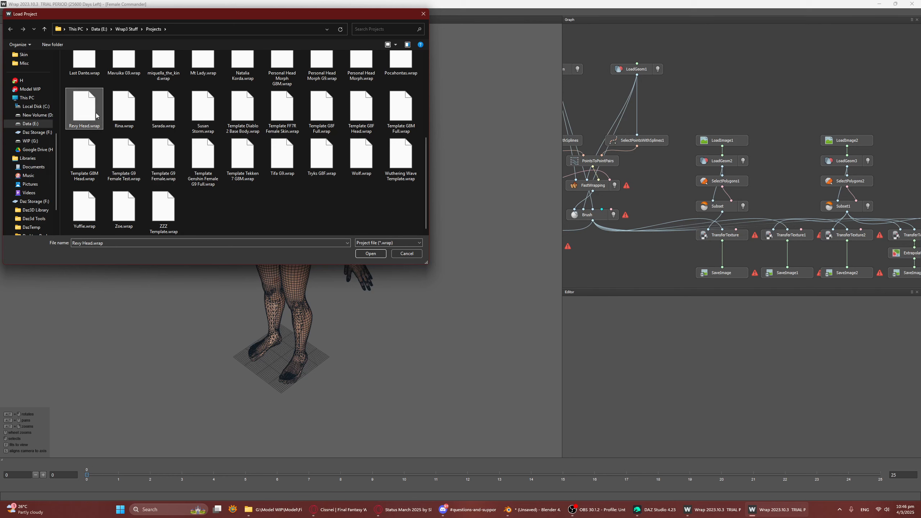
pyautogui.click(200, 109)
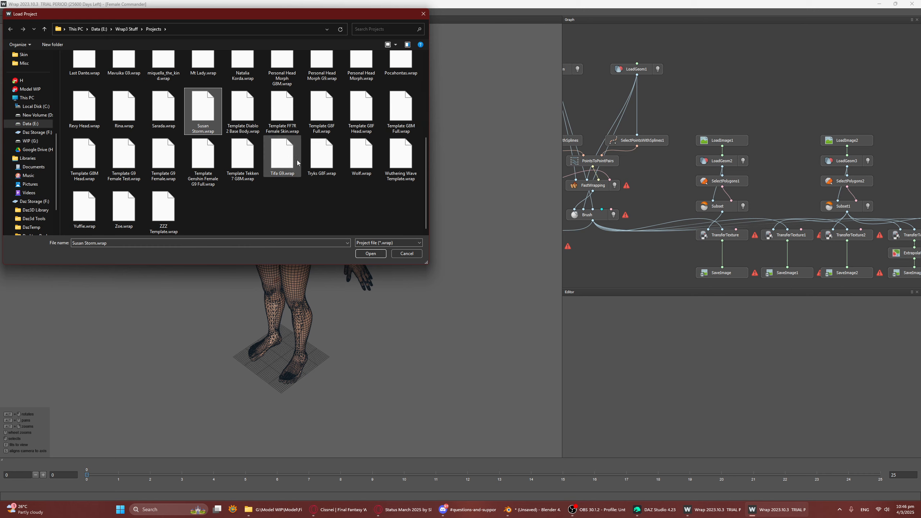
pyautogui.click(321, 166)
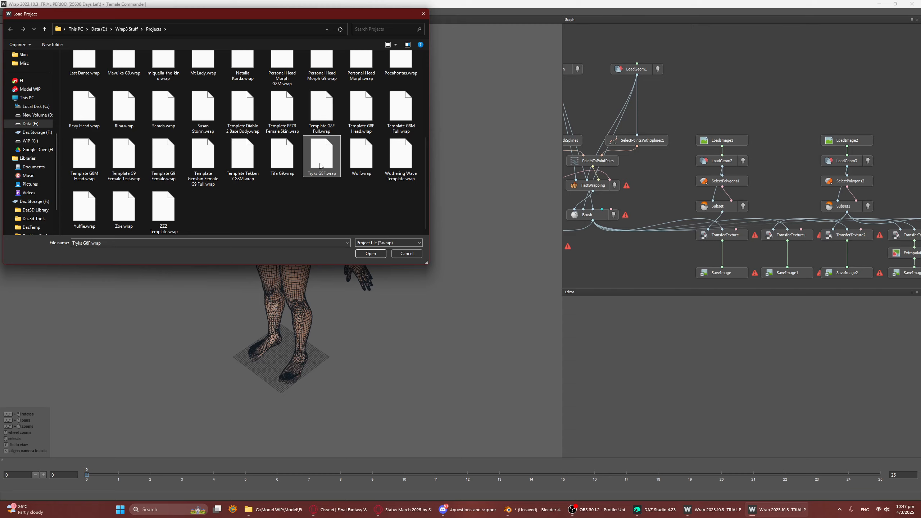
pyautogui.doubleClick(320, 166)
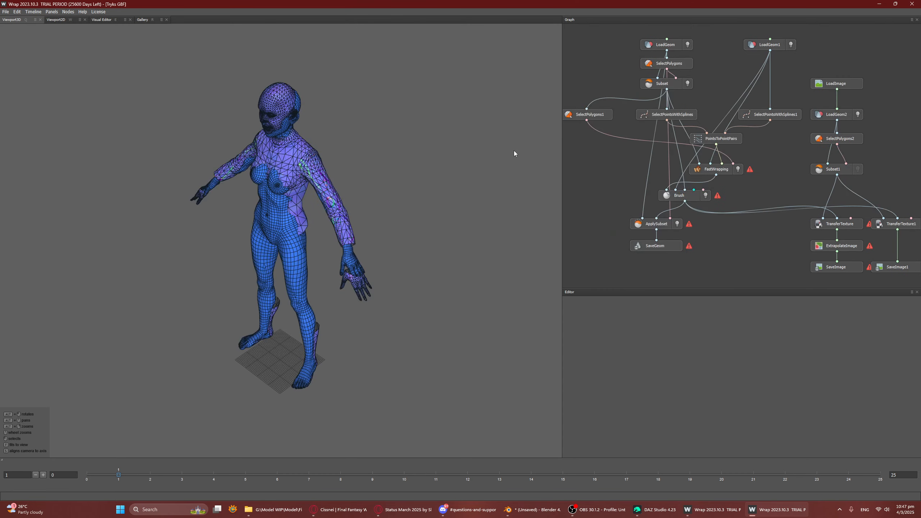
# Step: Examine the mesh flow over the hips, legs and torso in the Tryks project and compare it with the wrapped Cissnei mesh
pyautogui.keyDown('alt'); pyautogui.moveTo(298, 255); pyautogui.dragTo(335, 318); pyautogui.keyUp('alt')
pyautogui.scroll(3, 311, 254)
pyautogui.scroll(3, 311, 255)
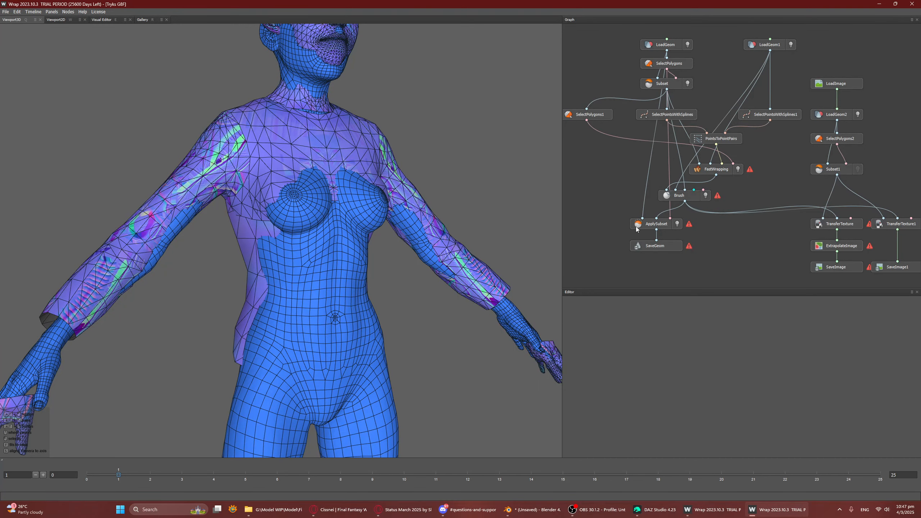
pyautogui.keyDown('alt'); pyautogui.moveTo(428, 308); pyautogui.dragTo(448, 146, button='middle'); pyautogui.keyUp('alt')
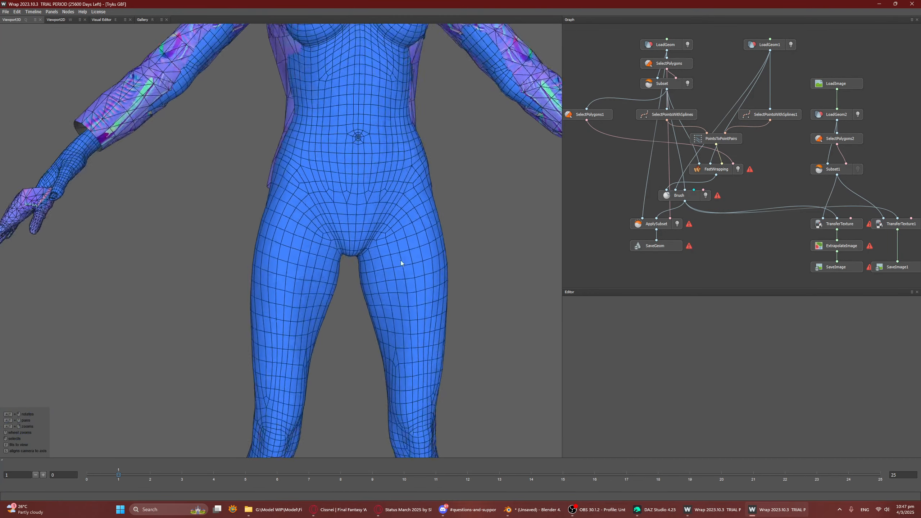
pyautogui.moveTo(400, 261)
pyautogui.keyDown('alt'); pyautogui.mouseDown(button='middle')
pyautogui.moveTo(421, 127)
pyautogui.moveTo(408, 200)
pyautogui.mouseUp(button='middle'); pyautogui.keyUp('alt')
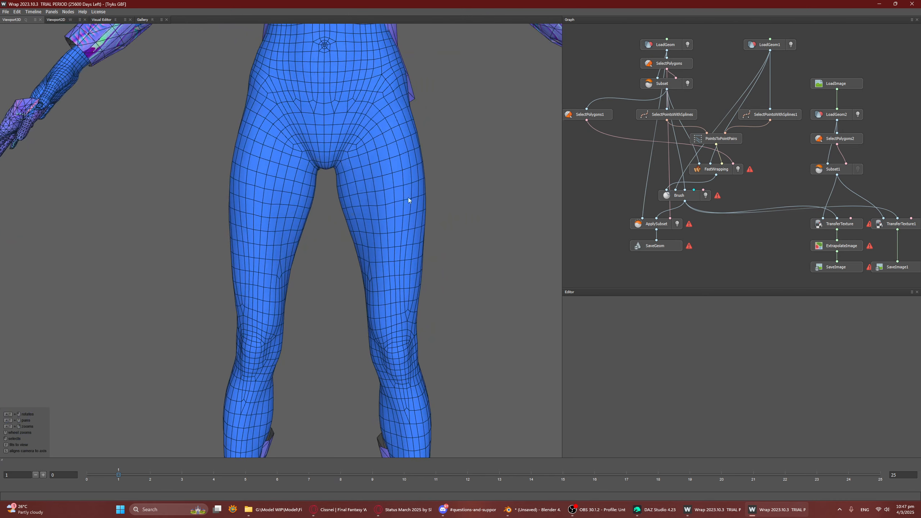
pyautogui.click(708, 510)
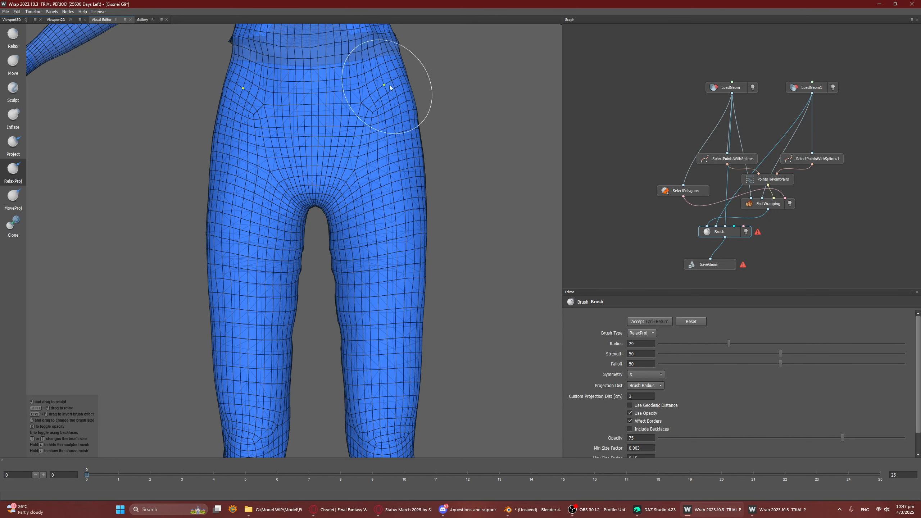
pyautogui.click(776, 510)
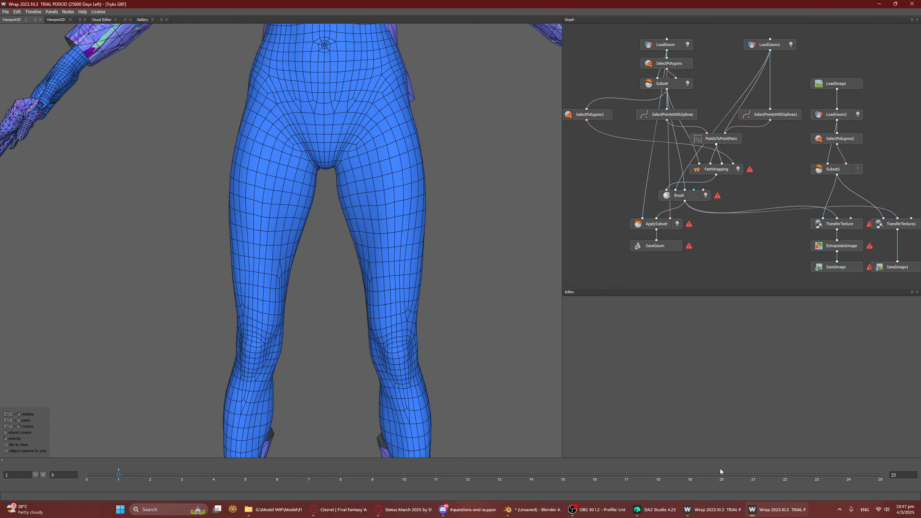
pyautogui.scroll(-3, 336, 209)
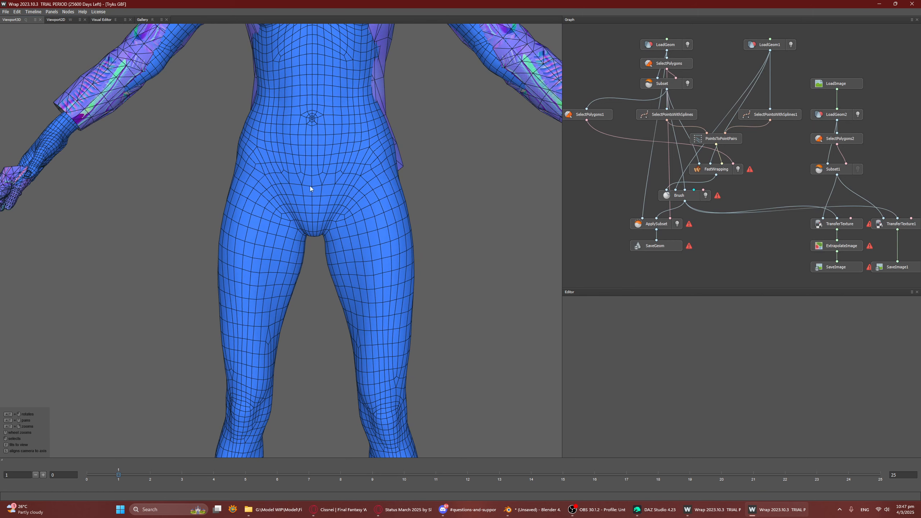
pyautogui.click(708, 506)
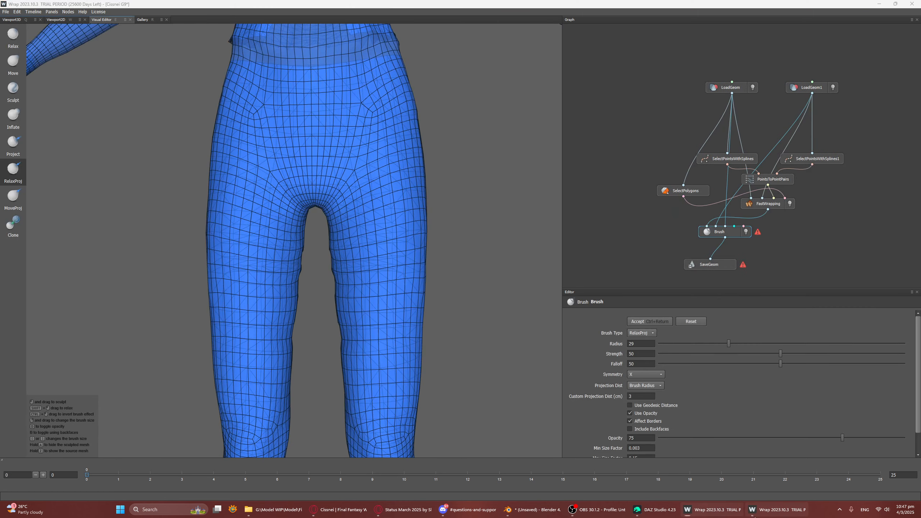
pyautogui.click(705, 510)
pyautogui.moveTo(702, 514)
pyautogui.keyDown('alt'); pyautogui.moveTo(323, 174); pyautogui.dragTo(337, 413, button='middle'); pyautogui.keyUp('alt')
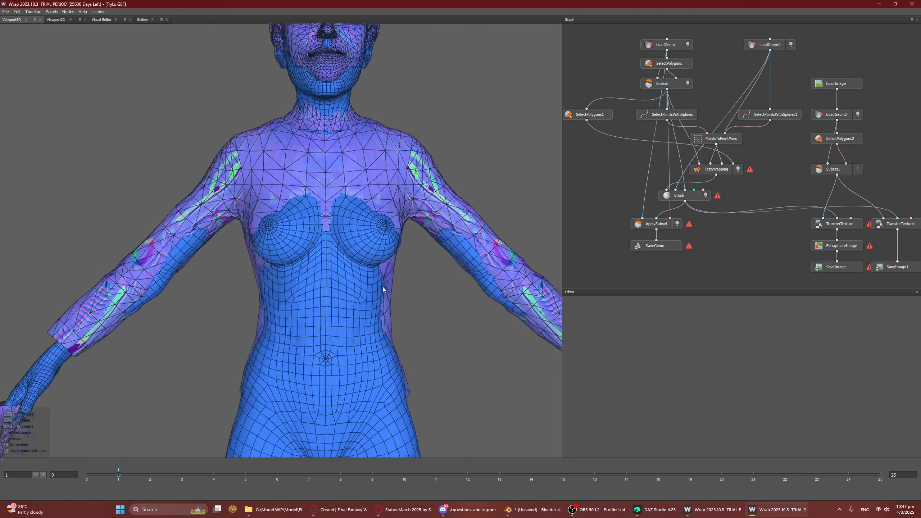
pyautogui.keyDown('alt'); pyautogui.moveTo(382, 287); pyautogui.dragTo(363, 295); pyautogui.keyUp('alt')
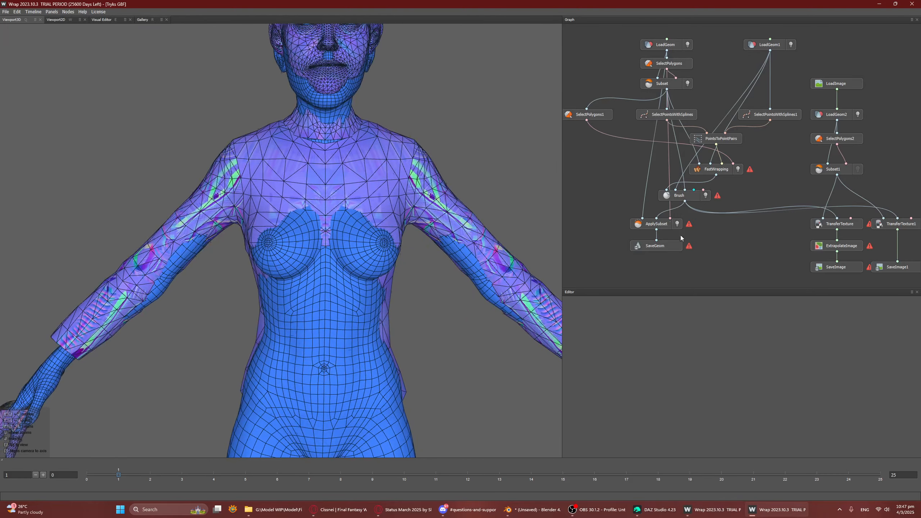
# Step: Hide the other nodes' geometry in the Tryks project and try to view only the Brush node's result
pyautogui.click(677, 223)
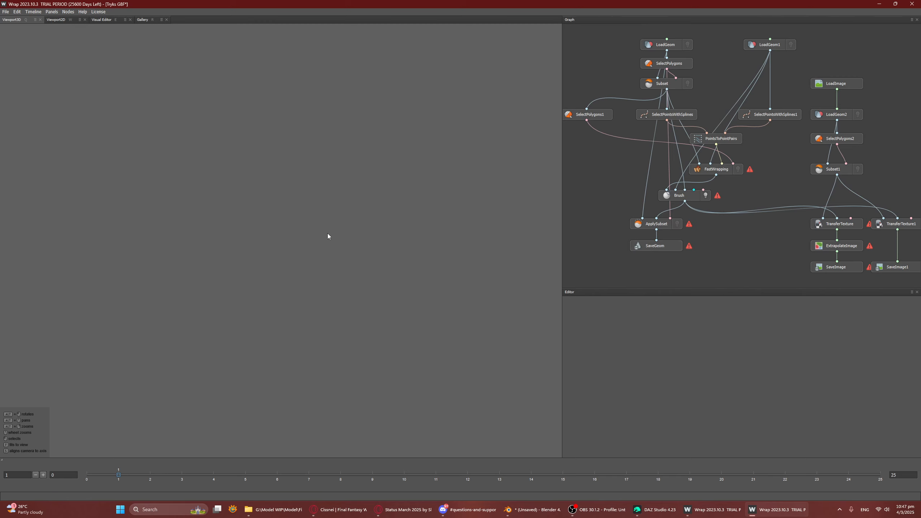
pyautogui.press('e')
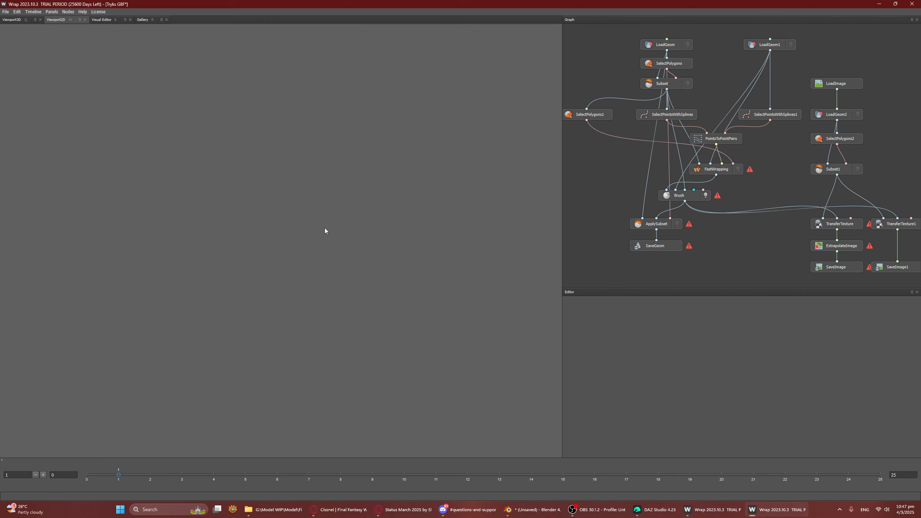
pyautogui.click(666, 196)
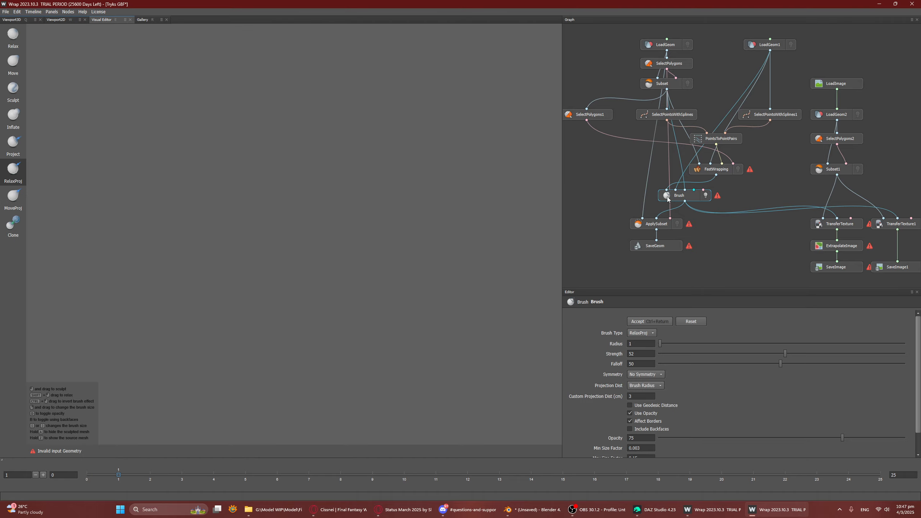
pyautogui.press('w')
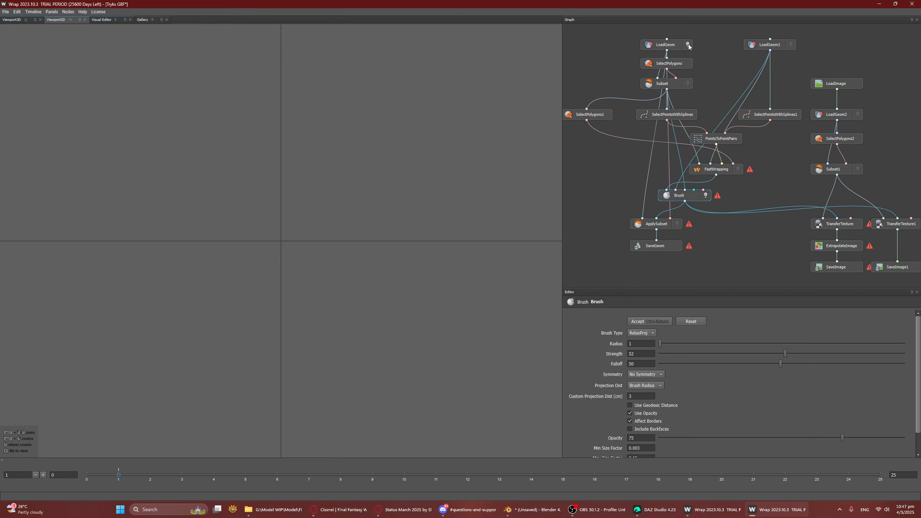
# Step: Show only the LoadGeom base mesh, G8F Slim.obj, in the 3D viewport
pyautogui.press('e')
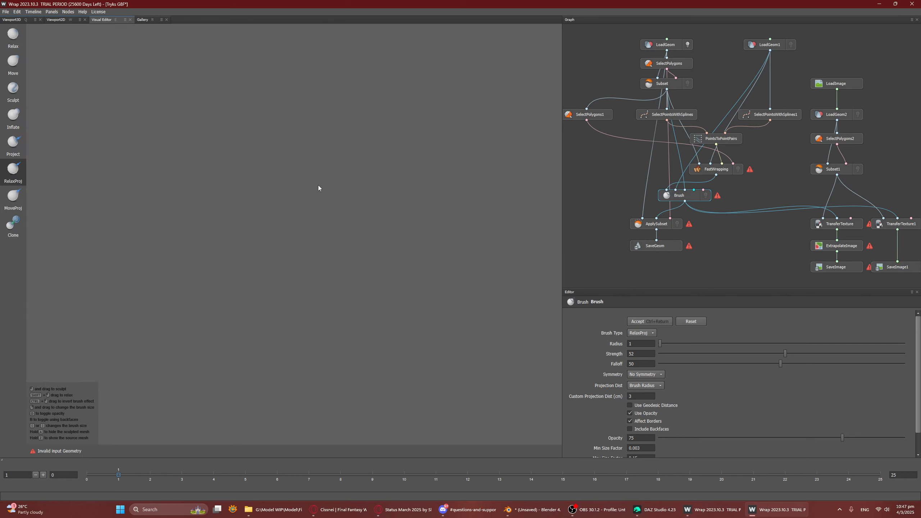
pyautogui.press('w')
pyautogui.press('e')
pyautogui.click(662, 47)
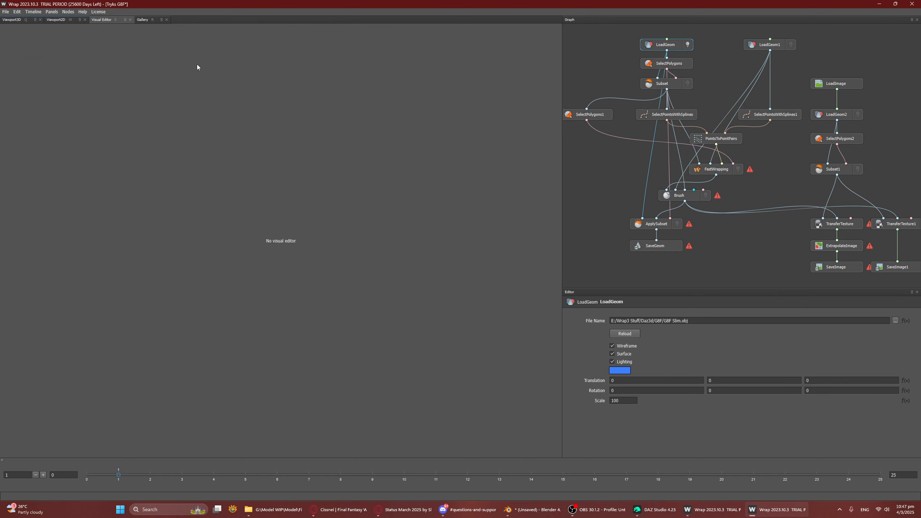
pyautogui.press('q')
# Step: Examine the polygon layout of the G8F Slim base mesh over the chest, waist and hips
pyautogui.scroll(-5, 296, 259)
pyautogui.keyDown('alt'); pyautogui.moveTo(296, 259); pyautogui.dragTo(302, 225); pyautogui.keyUp('alt')
pyautogui.scroll(3, 360, 246)
pyautogui.scroll(2, 360, 247)
pyautogui.keyDown('alt'); pyautogui.moveTo(302, 226); pyautogui.dragTo(288, 272, button='middle'); pyautogui.keyUp('alt')
pyautogui.scroll(3, 425, 221)
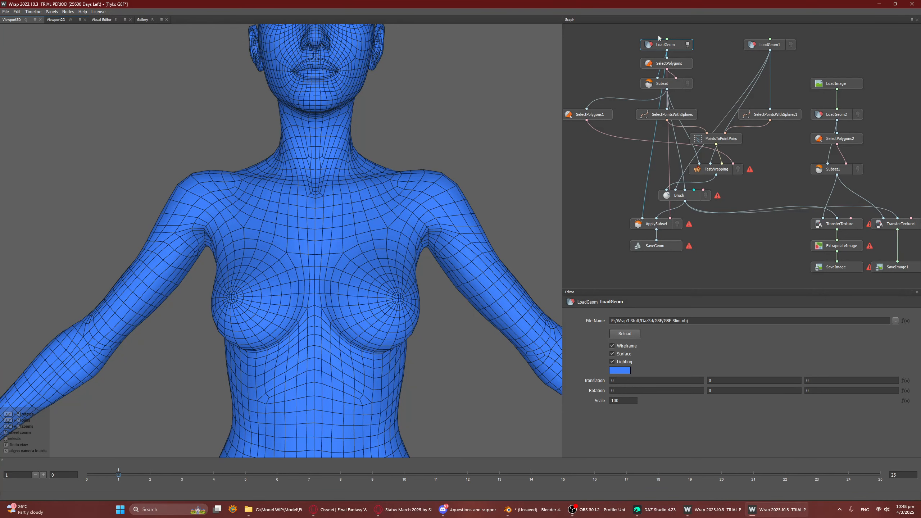
pyautogui.keyDown('alt'); pyautogui.moveTo(453, 292); pyautogui.dragTo(410, 308); pyautogui.keyUp('alt')
pyautogui.keyDown('alt'); pyautogui.moveTo(410, 308); pyautogui.dragTo(417, 204, button='middle'); pyautogui.keyUp('alt')
pyautogui.keyDown('alt'); pyautogui.moveTo(417, 204); pyautogui.dragTo(321, 210); pyautogui.keyUp('alt')
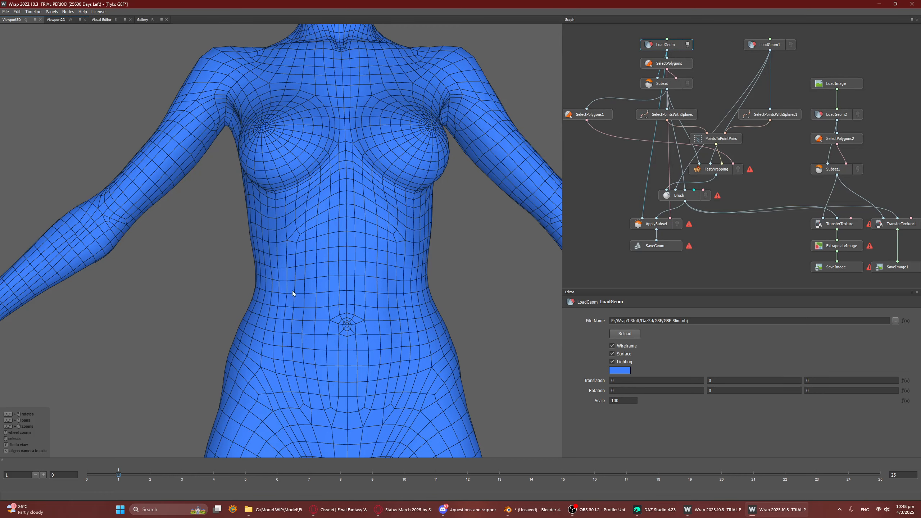
# Step: Return to the Cissnei project and examine the wrapped mesh around the waist, chest, shoulders and neck
pyautogui.click(710, 509)
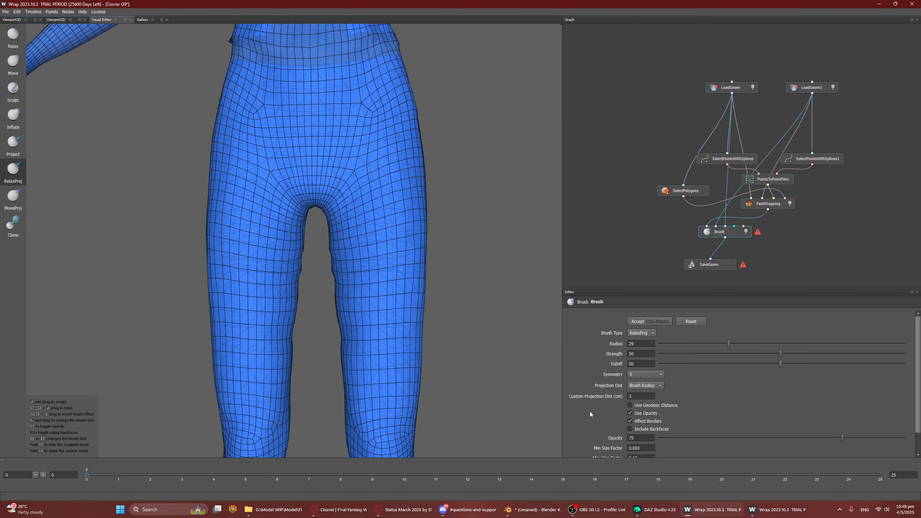
pyautogui.keyDown('alt'); pyautogui.moveTo(363, 116); pyautogui.dragTo(373, 324, button='middle'); pyautogui.keyUp('alt')
pyautogui.keyDown('alt'); pyautogui.moveTo(365, 286); pyautogui.dragTo(397, 277); pyautogui.keyUp('alt')
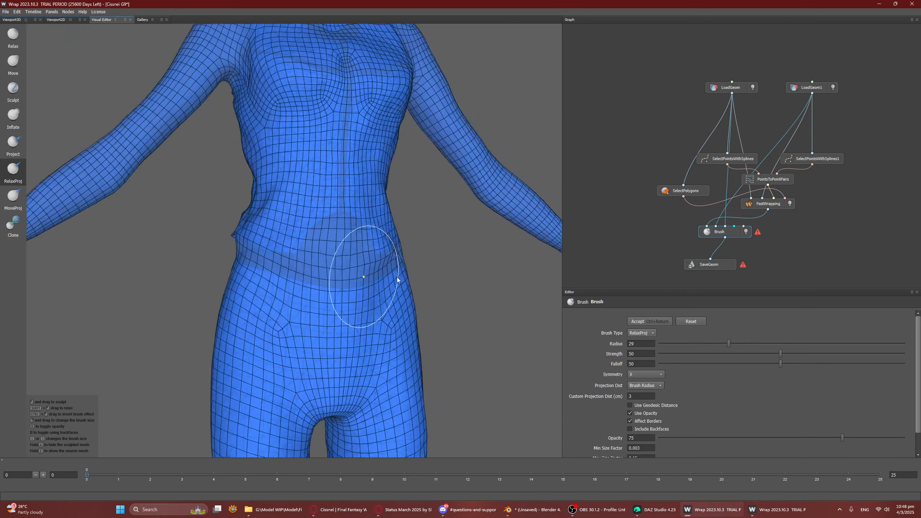
pyautogui.keyDown('alt'); pyautogui.moveTo(378, 177); pyautogui.dragTo(395, 454, button='middle'); pyautogui.keyUp('alt')
pyautogui.keyDown('alt'); pyautogui.moveTo(428, 350); pyautogui.dragTo(402, 340); pyautogui.keyUp('alt')
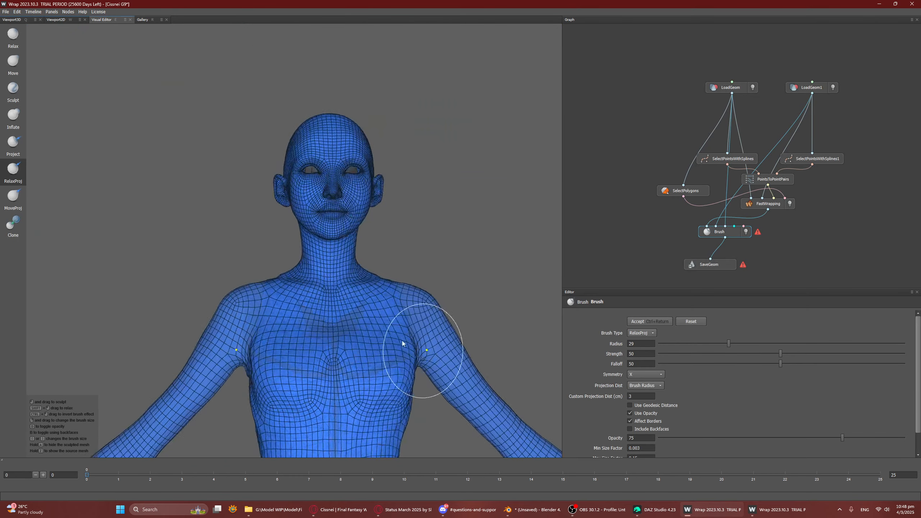
pyautogui.moveTo(424, 361)
pyautogui.keyDown('alt'); pyautogui.mouseDown(button='middle')
pyautogui.moveTo(409, 282)
pyautogui.moveTo(367, 260)
pyautogui.moveTo(431, 335)
pyautogui.mouseUp(button='middle'); pyautogui.keyUp('alt')
pyautogui.keyDown('alt'); pyautogui.moveTo(420, 263); pyautogui.dragTo(369, 234); pyautogui.keyUp('alt')
pyautogui.keyDown('alt'); pyautogui.moveTo(369, 234); pyautogui.dragTo(389, 287, button='middle'); pyautogui.keyUp('alt')
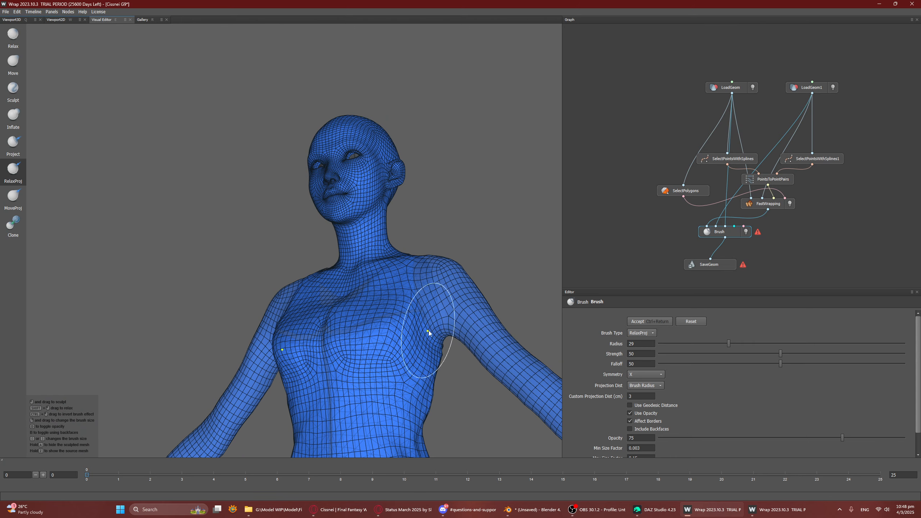
pyautogui.press('z')
pyautogui.keyDown('alt'); pyautogui.moveTo(450, 317); pyautogui.dragTo(472, 380); pyautogui.keyUp('alt')
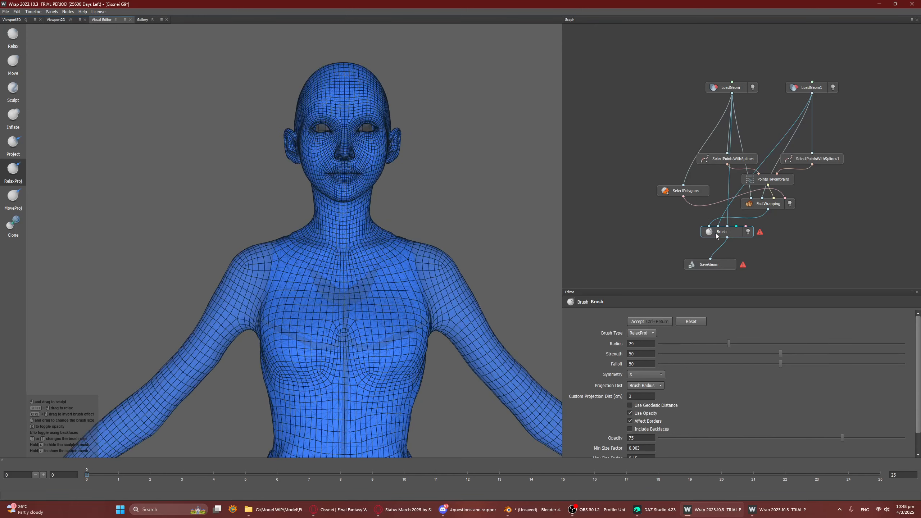
pyautogui.moveTo(708, 231); pyautogui.dragTo(710, 239)
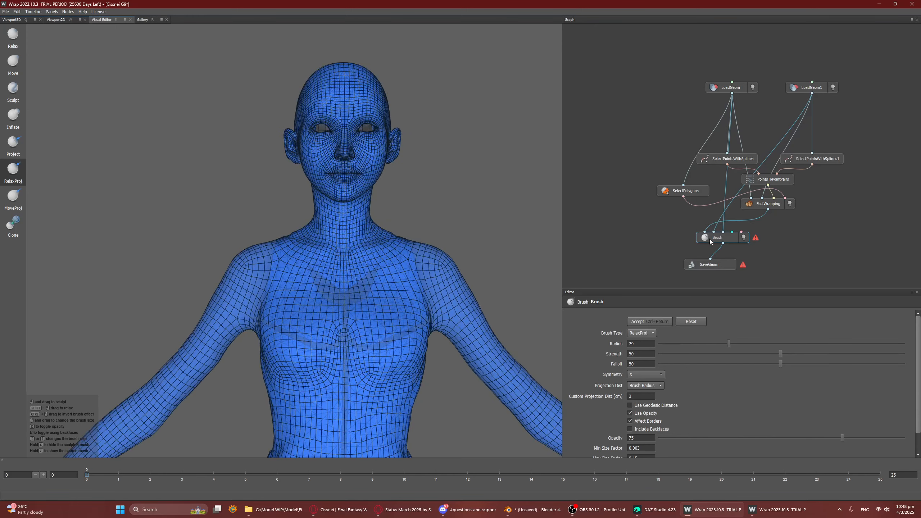
# Step: Compare the polygon flow around the hips, crotch and thighs between the G8F Slim base and the wrapped Cissnei mesh
pyautogui.click(796, 511)
pyautogui.scroll(-3, 373, 334)
pyautogui.scroll(5, 374, 326)
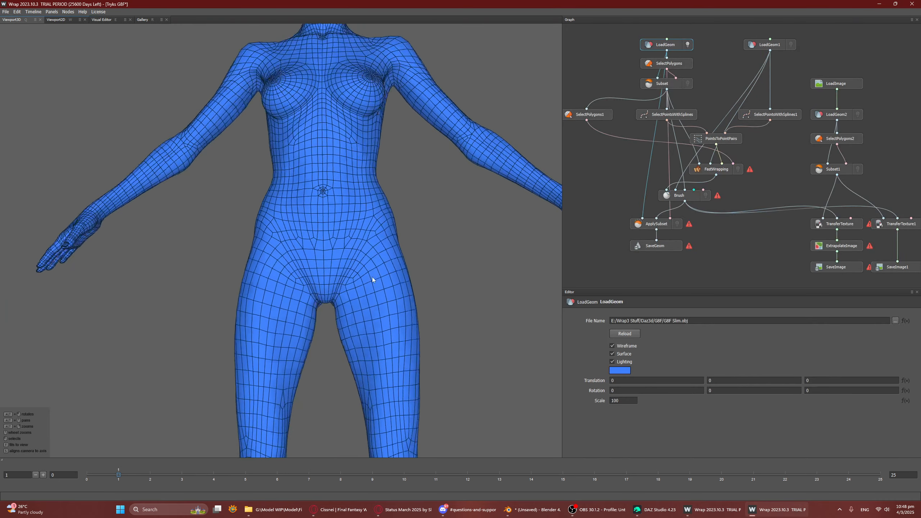
pyautogui.keyDown('alt'); pyautogui.moveTo(373, 278); pyautogui.dragTo(383, 296); pyautogui.keyUp('alt')
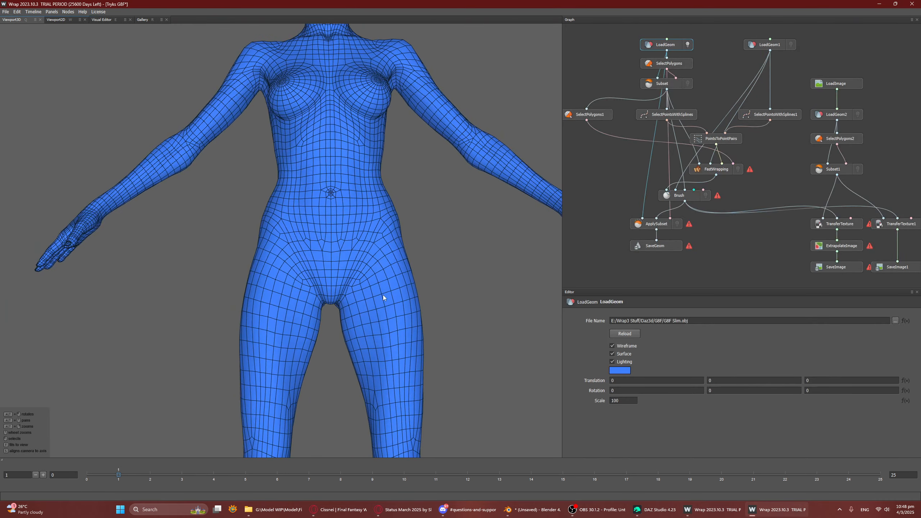
pyautogui.click(701, 511)
pyautogui.keyDown('alt'); pyautogui.moveTo(448, 422); pyautogui.dragTo(444, 120, button='middle'); pyautogui.keyUp('alt')
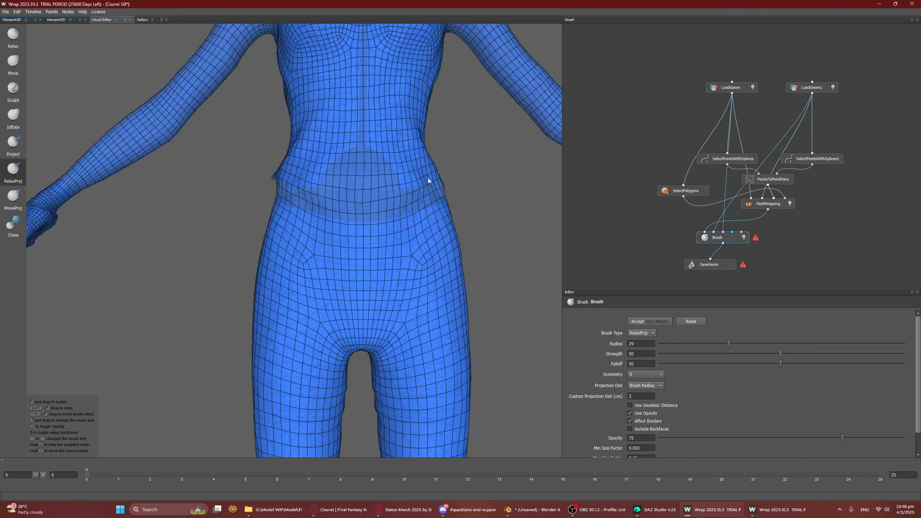
pyautogui.click(776, 509)
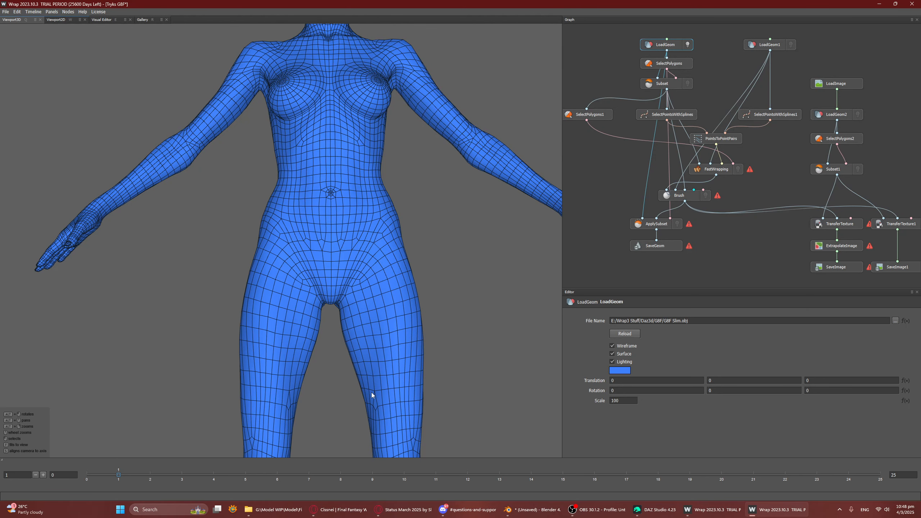
pyautogui.click(711, 509)
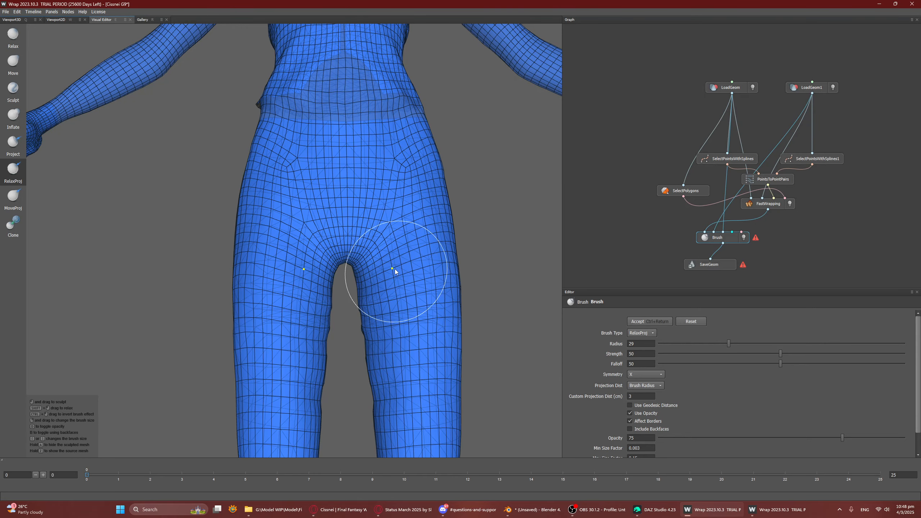
# Step: Examine the wrapped Cissnei mesh over the thighs, knees, side of the torso, arm, chest and face
pyautogui.moveTo(392, 229)
pyautogui.keyDown('alt'); pyautogui.mouseDown()
pyautogui.moveTo(254, 231)
pyautogui.moveTo(409, 252)
pyautogui.moveTo(356, 224)
pyautogui.moveTo(304, 231)
pyautogui.moveTo(287, 250)
pyautogui.moveTo(311, 252)
pyautogui.moveTo(279, 275)
pyautogui.moveTo(292, 269)
pyautogui.mouseUp(); pyautogui.keyUp('alt')
pyautogui.keyDown('alt'); pyautogui.moveTo(333, 303); pyautogui.dragTo(408, 187, button='middle'); pyautogui.keyUp('alt')
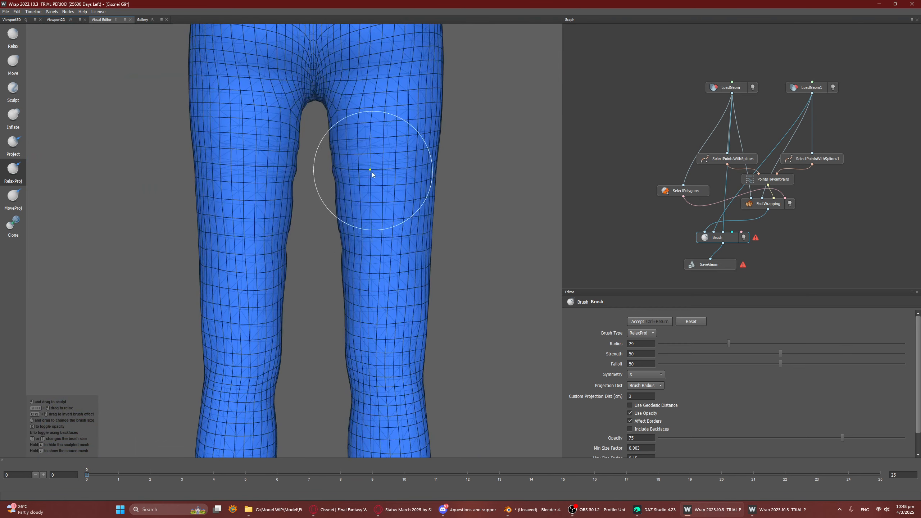
pyautogui.moveTo(382, 355)
pyautogui.mouseDown()
pyautogui.moveTo(385, 383)
pyautogui.moveTo(376, 350)
pyautogui.mouseUp()
pyautogui.moveTo(366, 148)
pyautogui.keyDown('alt'); pyautogui.mouseDown()
pyautogui.moveTo(386, 246)
pyautogui.moveTo(422, 288)
pyautogui.mouseUp(); pyautogui.keyUp('alt')
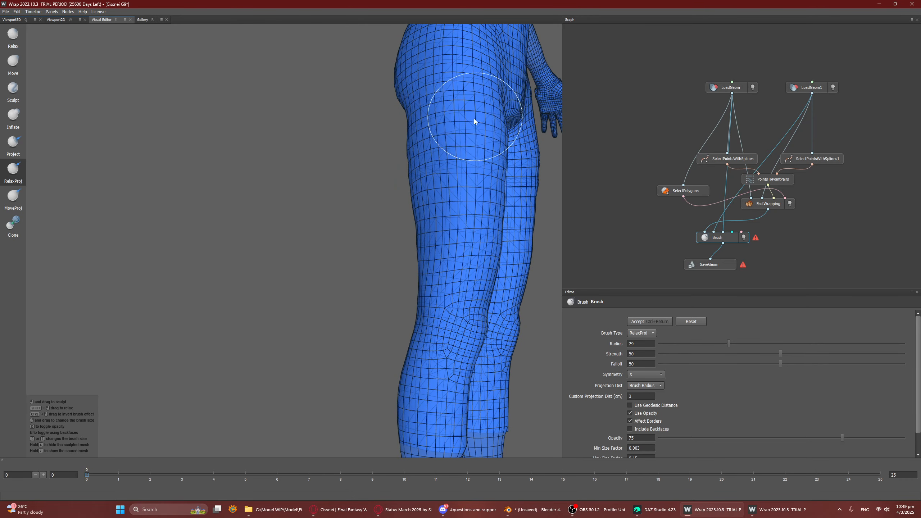
pyautogui.keyDown('alt'); pyautogui.moveTo(441, 129); pyautogui.dragTo(341, 400, button='middle'); pyautogui.keyUp('alt')
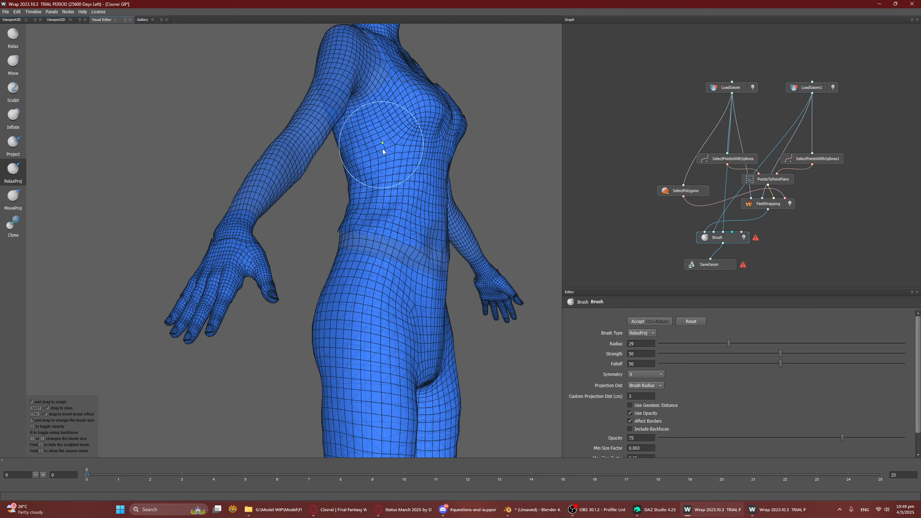
pyautogui.moveTo(420, 141)
pyautogui.keyDown('alt'); pyautogui.mouseDown()
pyautogui.moveTo(439, 259)
pyautogui.moveTo(377, 236)
pyautogui.moveTo(170, 400)
pyautogui.mouseUp(); pyautogui.keyUp('alt')
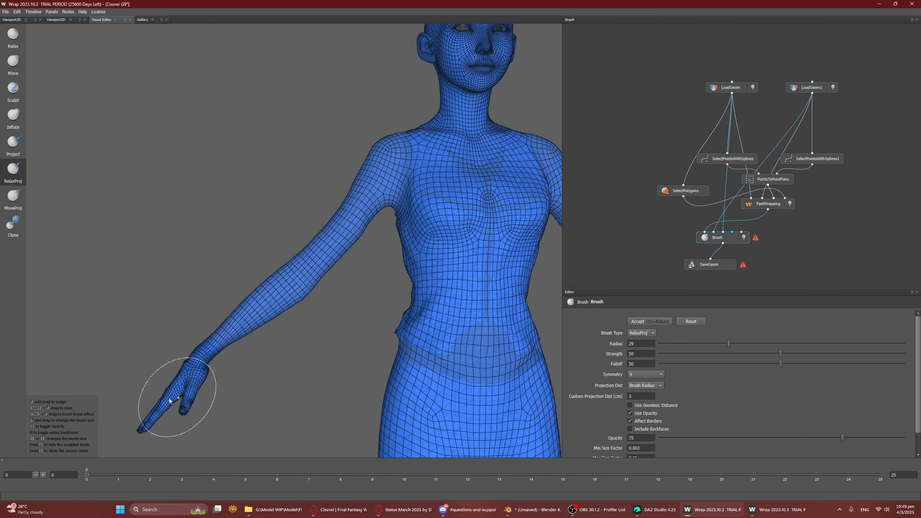
pyautogui.keyDown('alt'); pyautogui.moveTo(475, 239); pyautogui.dragTo(349, 313, button='middle'); pyautogui.keyUp('alt')
pyautogui.scroll(-2, 350, 312)
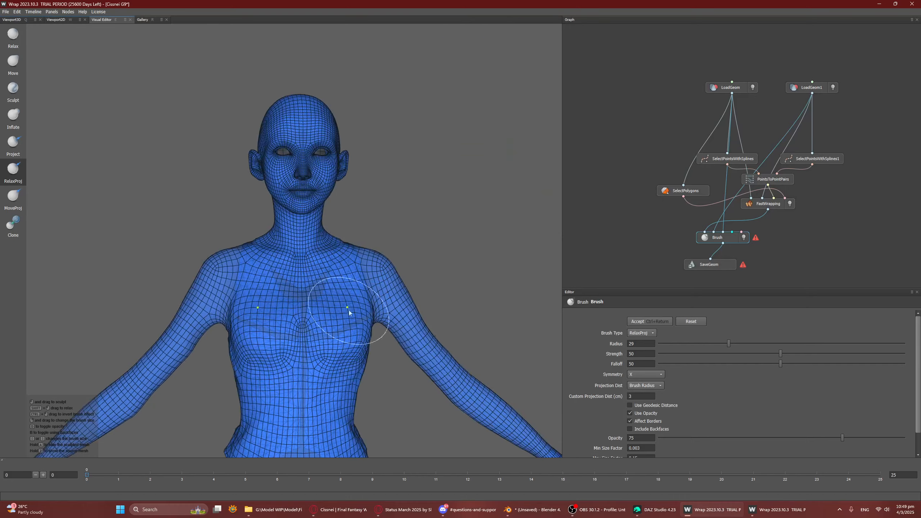
pyautogui.keyDown('alt'); pyautogui.moveTo(322, 205); pyautogui.dragTo(418, 319, button='middle'); pyautogui.keyUp('alt')
pyautogui.scroll(4, 418, 319)
pyautogui.scroll(2, 416, 318)
pyautogui.scroll(1, 416, 315)
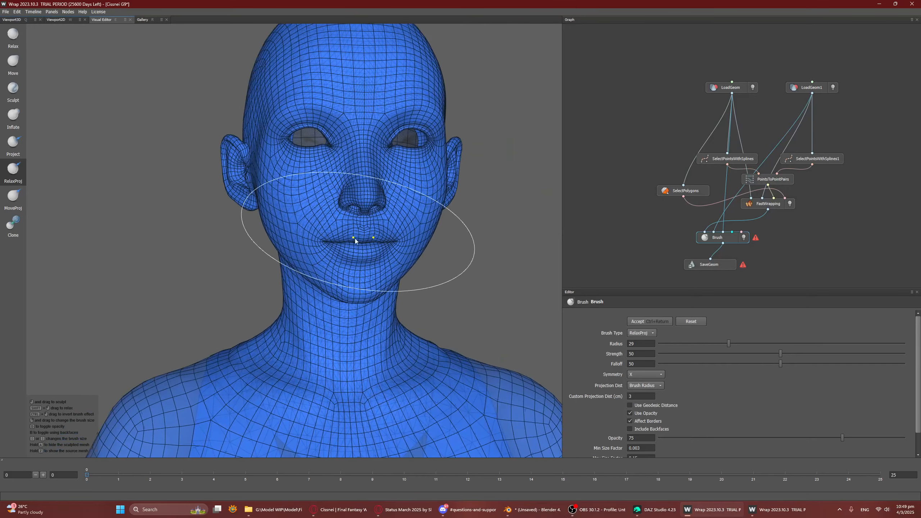
# Step: Relax the mesh beside the nose with the RelaxProj brush at radius 4 and over the cheek at radius 7
pyautogui.keyDown('alt'); pyautogui.moveTo(356, 240); pyautogui.dragTo(468, 253); pyautogui.keyUp('alt')
pyautogui.keyDown('alt'); pyautogui.moveTo(289, 256); pyautogui.dragTo(336, 279, button='middle'); pyautogui.keyUp('alt')
pyautogui.scroll(3, 337, 280)
pyautogui.keyDown('alt'); pyautogui.moveTo(341, 284); pyautogui.dragTo(177, 282); pyautogui.keyUp('alt')
pyautogui.scroll(2, 218, 279)
pyautogui.keyDown('alt'); pyautogui.moveTo(250, 278); pyautogui.dragTo(155, 262, button='middle'); pyautogui.keyUp('alt')
pyautogui.moveTo(250, 271)
pyautogui.keyDown('alt'); pyautogui.mouseDown()
pyautogui.moveTo(288, 203)
pyautogui.moveTo(255, 264)
pyautogui.mouseUp(); pyautogui.keyUp('alt')
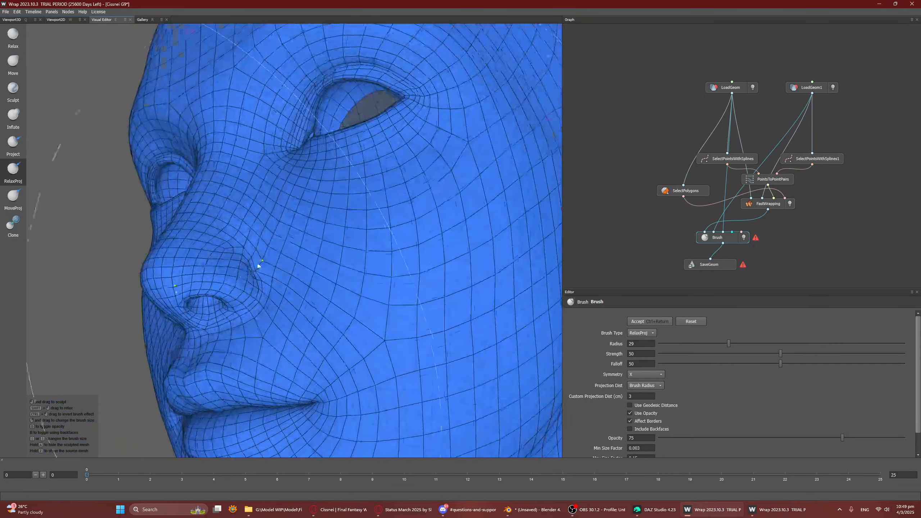
pyautogui.moveTo(199, 267); pyautogui.dragTo(190, 262, button='right')
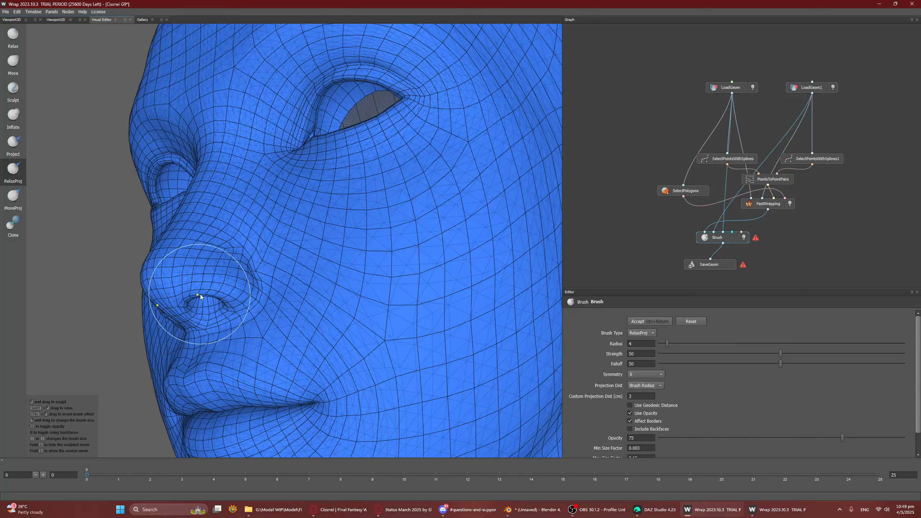
pyautogui.moveTo(198, 290)
pyautogui.mouseDown()
pyautogui.moveTo(218, 249)
pyautogui.moveTo(249, 245)
pyautogui.moveTo(244, 315)
pyautogui.moveTo(300, 270)
pyautogui.moveTo(272, 250)
pyautogui.mouseUp()
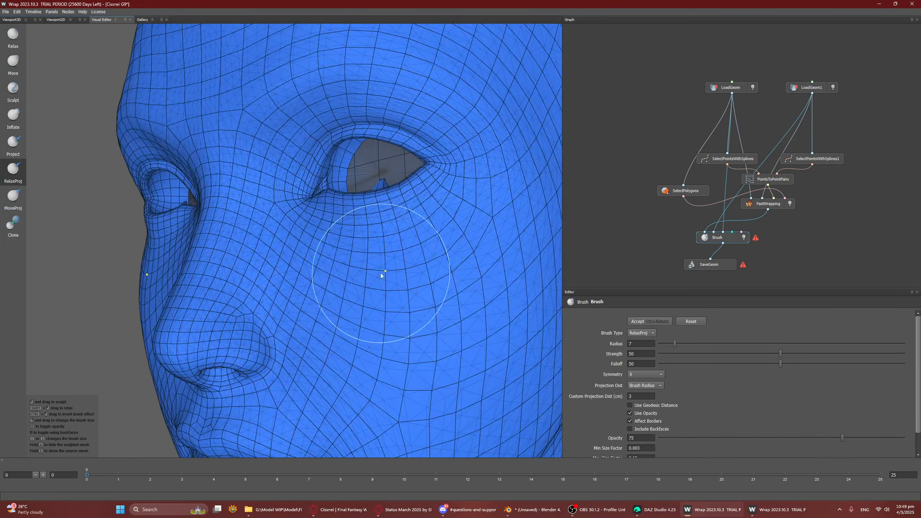
pyautogui.moveTo(380, 273)
pyautogui.mouseDown()
pyautogui.moveTo(404, 317)
pyautogui.moveTo(460, 275)
pyautogui.mouseUp()
# Step: Examine the wrapped mesh around the jaw, back of the neck, shoulder and upper back
pyautogui.scroll(-4, 460, 275)
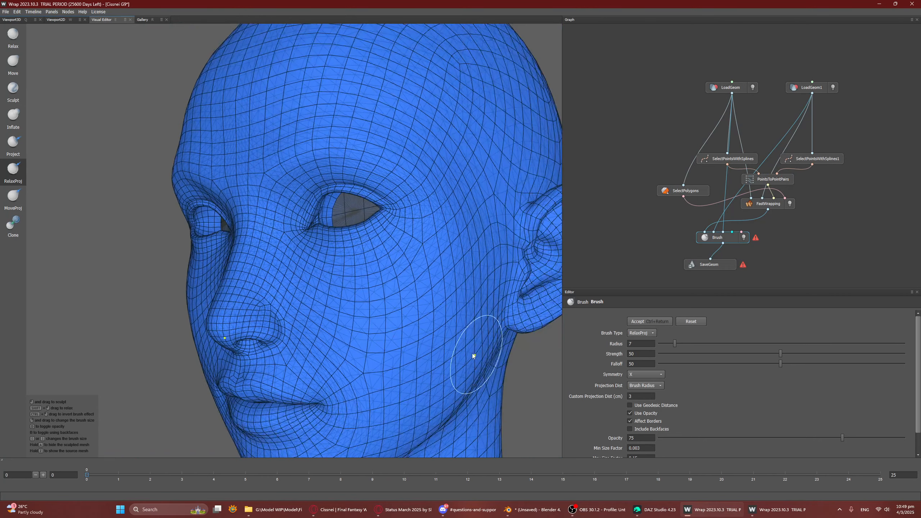
pyautogui.keyDown('alt'); pyautogui.moveTo(472, 352); pyautogui.dragTo(292, 319); pyautogui.keyUp('alt')
pyautogui.keyDown('alt'); pyautogui.moveTo(292, 318); pyautogui.dragTo(218, 325, button='middle'); pyautogui.keyUp('alt')
pyautogui.moveTo(315, 351)
pyautogui.keyDown('alt'); pyautogui.mouseDown()
pyautogui.moveTo(222, 350)
pyautogui.moveTo(263, 298)
pyautogui.mouseUp(); pyautogui.keyUp('alt')
pyautogui.moveTo(304, 204)
pyautogui.keyDown('alt'); pyautogui.mouseDown()
pyautogui.moveTo(288, 185)
pyautogui.moveTo(303, 153)
pyautogui.moveTo(291, 164)
pyautogui.moveTo(289, 155)
pyautogui.mouseUp(); pyautogui.keyUp('alt')
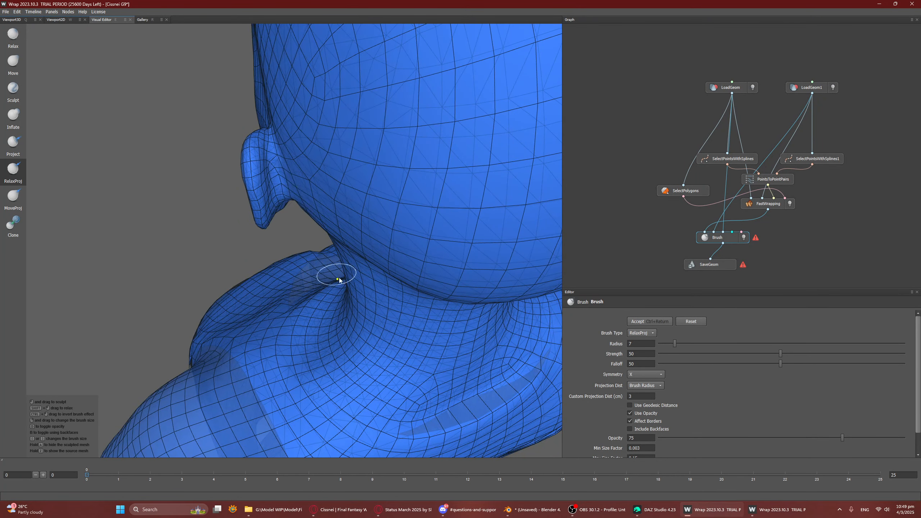
pyautogui.moveTo(339, 280)
pyautogui.keyDown('alt'); pyautogui.mouseDown()
pyautogui.moveTo(381, 237)
pyautogui.moveTo(421, 268)
pyautogui.mouseUp(); pyautogui.keyUp('alt')
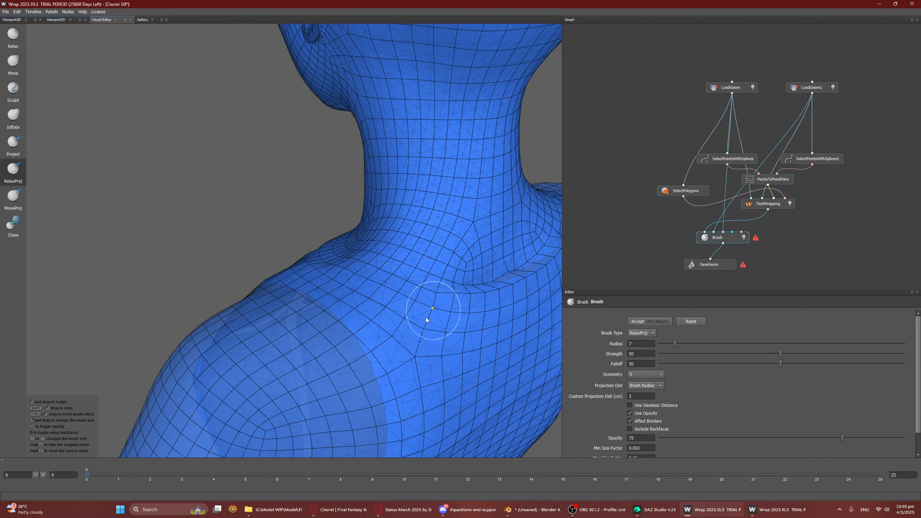
pyautogui.keyDown('alt'); pyautogui.moveTo(428, 326); pyautogui.dragTo(294, 257, button='middle'); pyautogui.keyUp('alt')
pyautogui.scroll(-5, 306, 337)
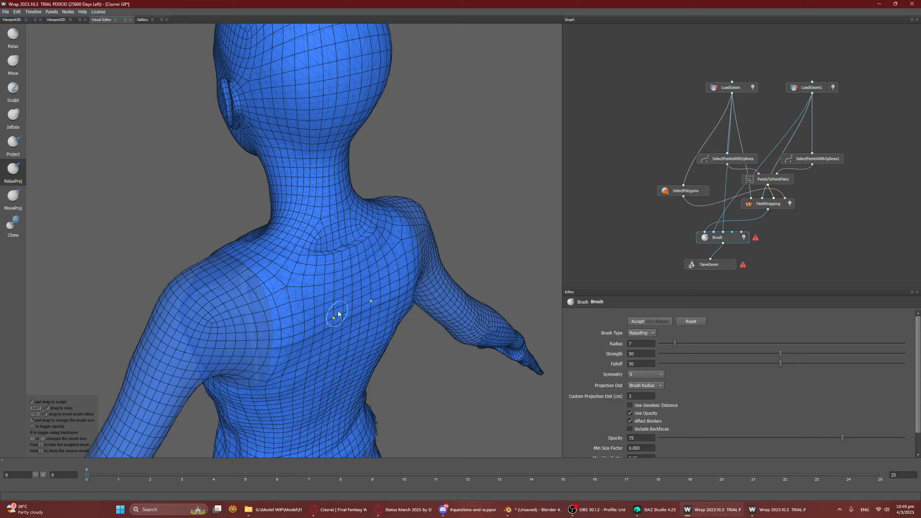
# Step: Set the RelaxProj brush to strength 69 and radius 20 for the front of the torso
pyautogui.keyDown('alt'); pyautogui.moveTo(338, 314); pyautogui.dragTo(445, 280); pyautogui.keyUp('alt')
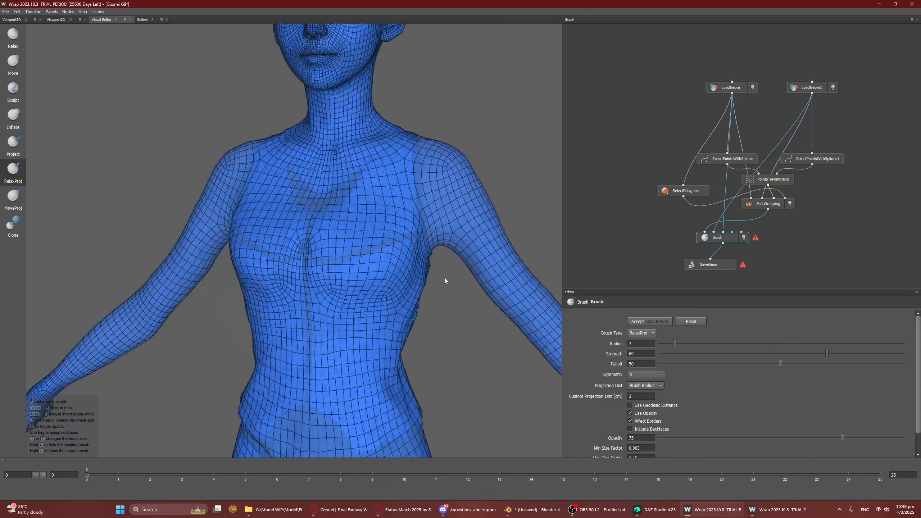
pyautogui.keyDown('alt'); pyautogui.moveTo(384, 319); pyautogui.dragTo(394, 241, button='middle'); pyautogui.keyUp('alt')
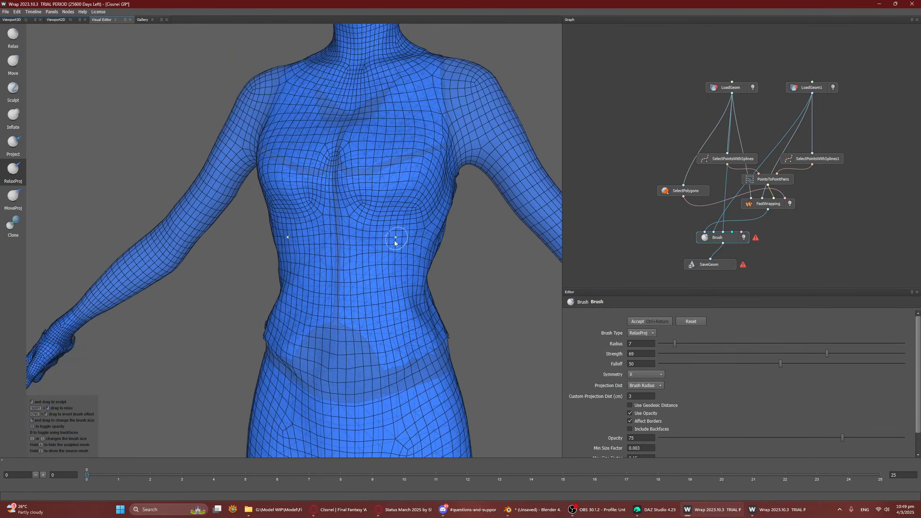
pyautogui.scroll(-4, 394, 241)
pyautogui.keyDown('alt'); pyautogui.moveTo(396, 296); pyautogui.dragTo(423, 277); pyautogui.keyUp('alt')
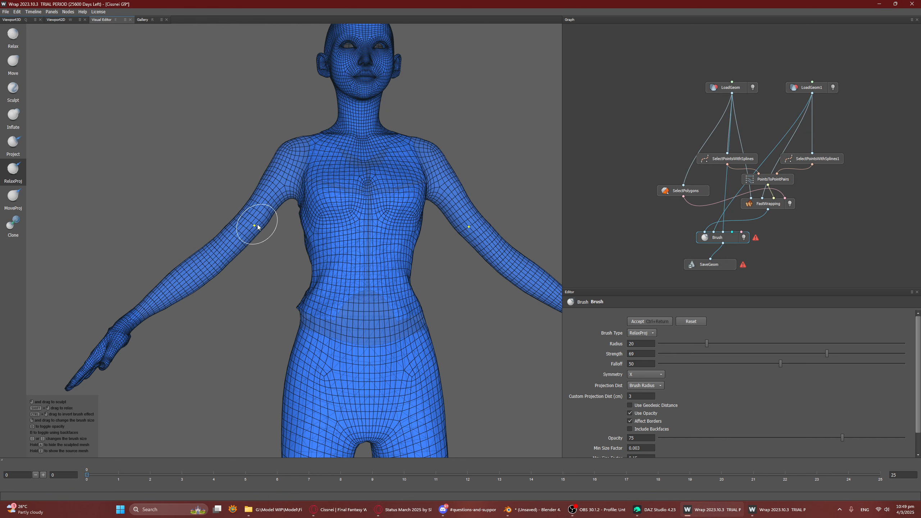
# Step: Switch to the Clone brush, enlarge its radius to 40, and brush over the waist and chest
pyautogui.moveTo(316, 204)
pyautogui.keyDown('alt'); pyautogui.mouseDown()
pyautogui.moveTo(359, 223)
pyautogui.moveTo(332, 262)
pyautogui.mouseUp(); pyautogui.keyUp('alt')
pyautogui.click(14, 232)
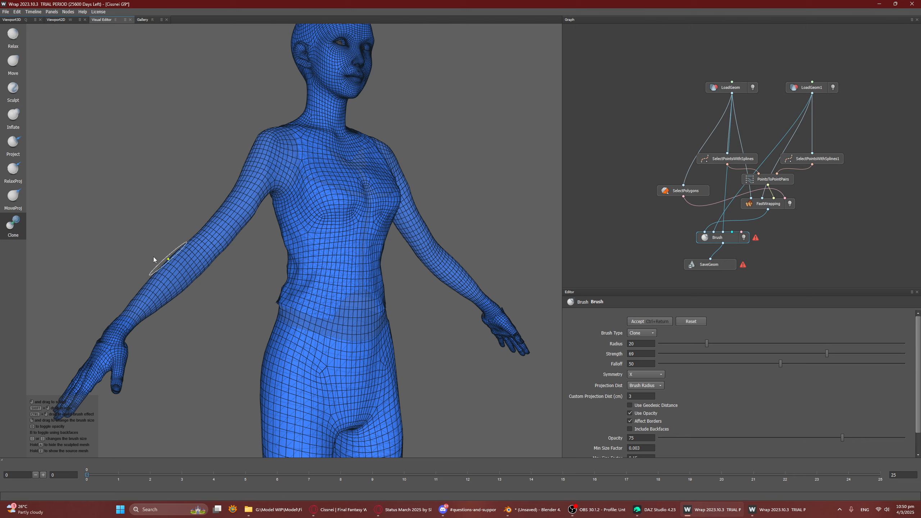
pyautogui.press(']')
pyautogui.press(']')
pyautogui.moveTo(286, 302)
pyautogui.mouseDown()
pyautogui.moveTo(295, 303)
pyautogui.moveTo(254, 286)
pyautogui.mouseUp()
pyautogui.moveTo(337, 232); pyautogui.dragTo(344, 221)
pyautogui.keyDown('alt'); pyautogui.moveTo(374, 228); pyautogui.dragTo(384, 274, button='middle'); pyautogui.keyUp('alt')
pyautogui.keyDown('alt'); pyautogui.moveTo(331, 277); pyautogui.dragTo(386, 282); pyautogui.keyUp('alt')
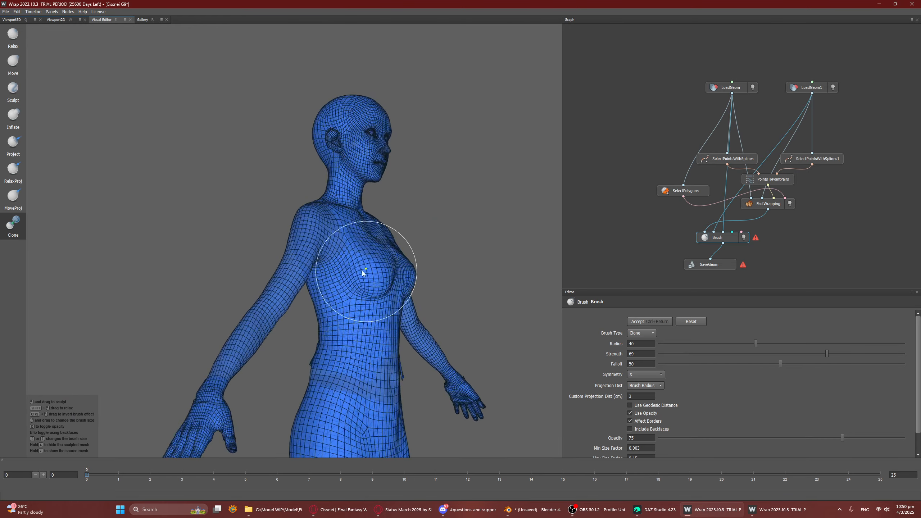